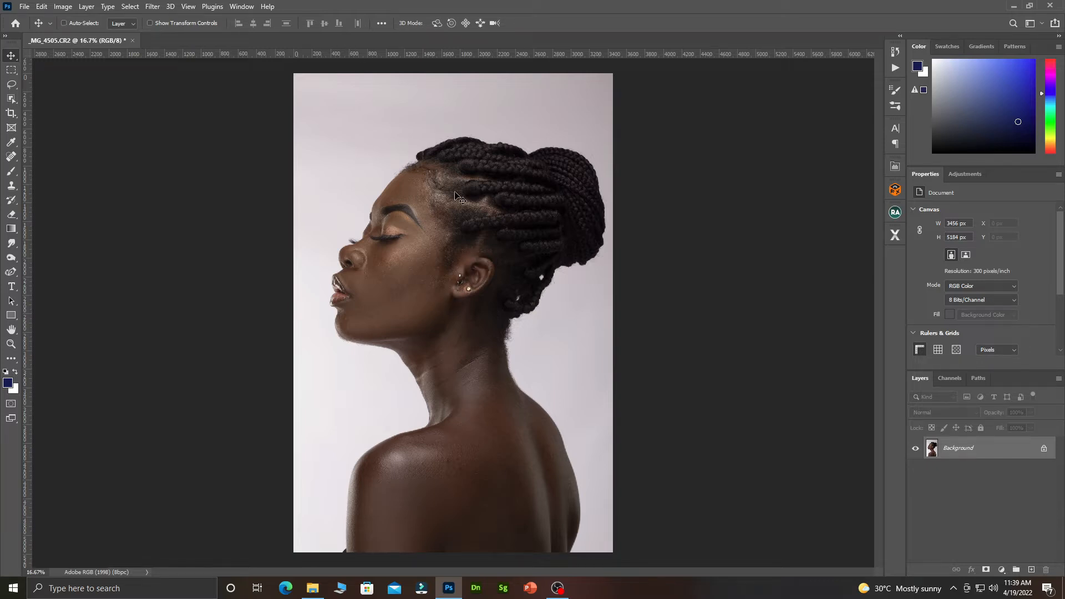
Step: Duplicate the Background layer and choose the Curvature Pen tool in Path mode
scroll(456, 215, up, 1)
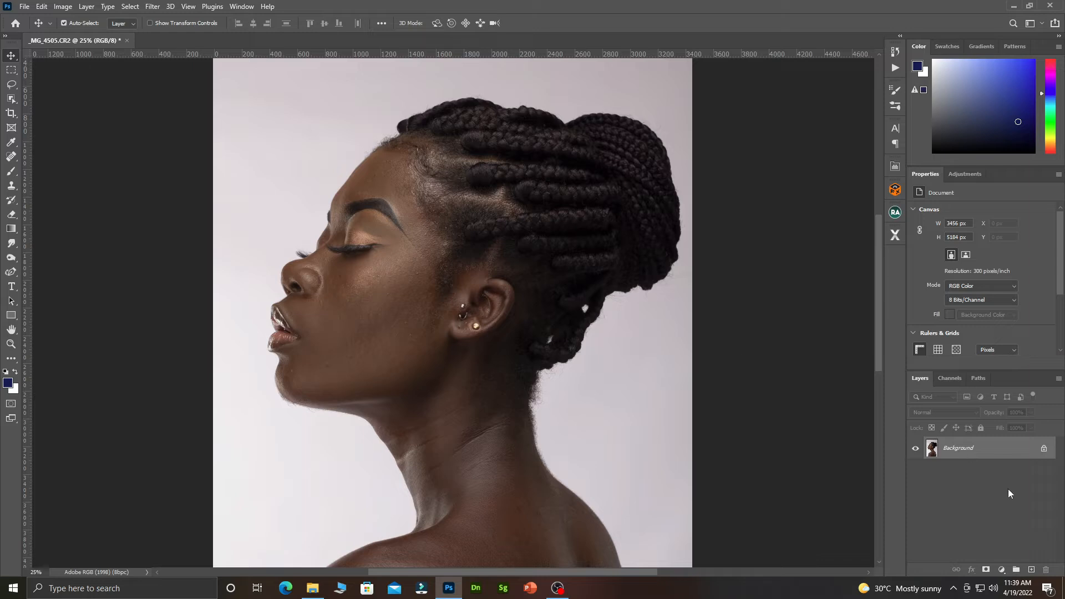
key(ctrl+j)
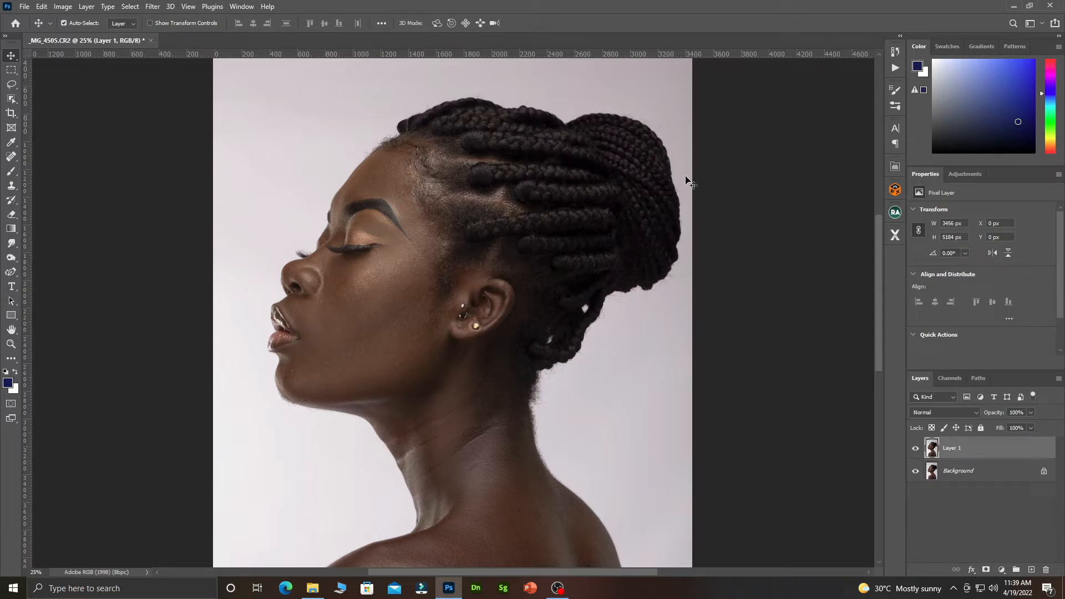
click(10, 273)
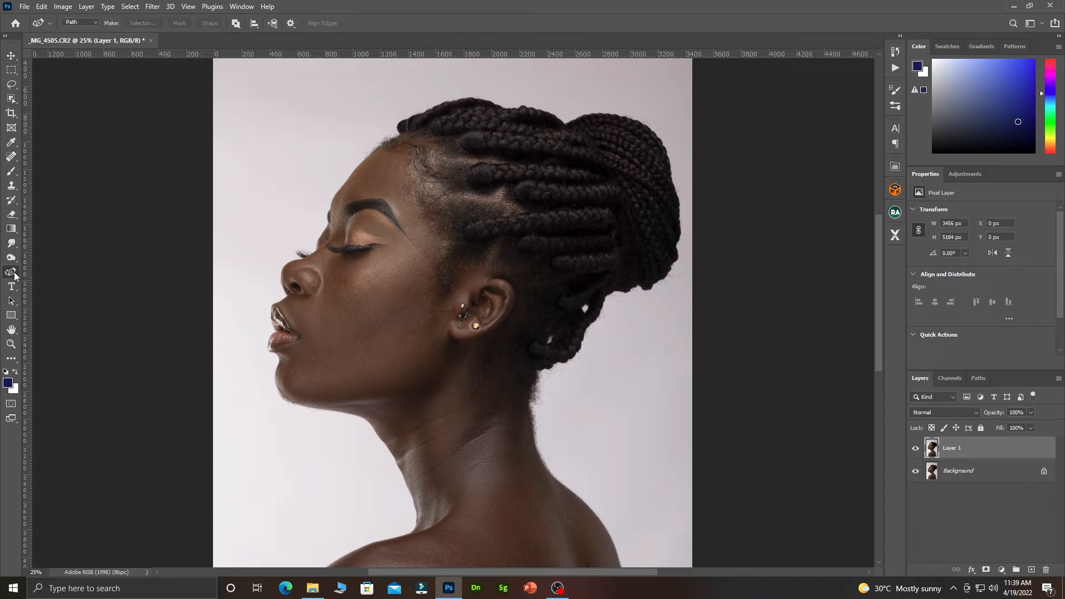
right_click(11, 274)
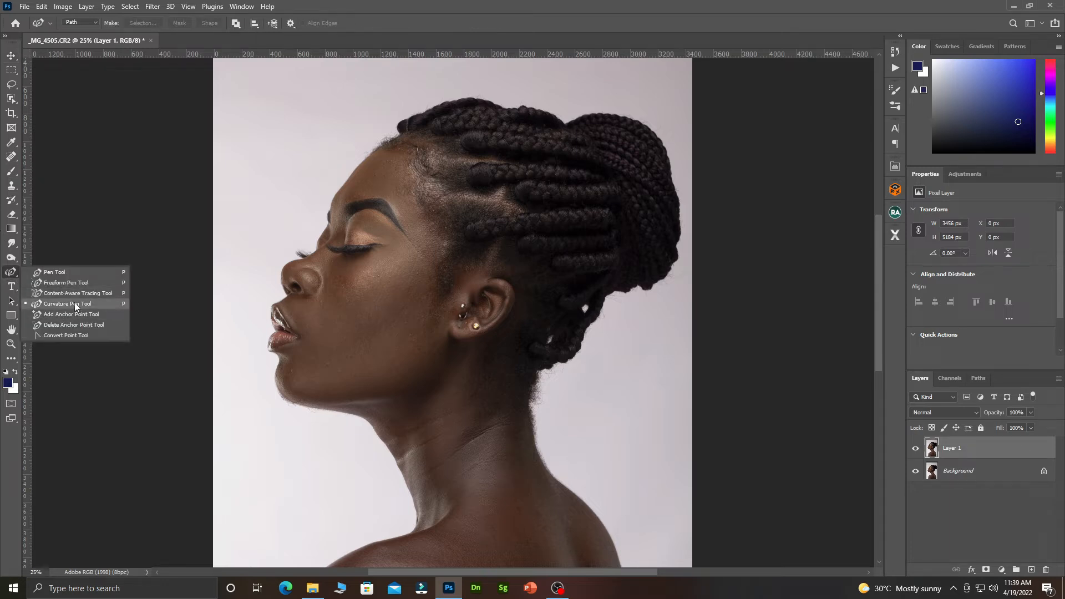
click(75, 303)
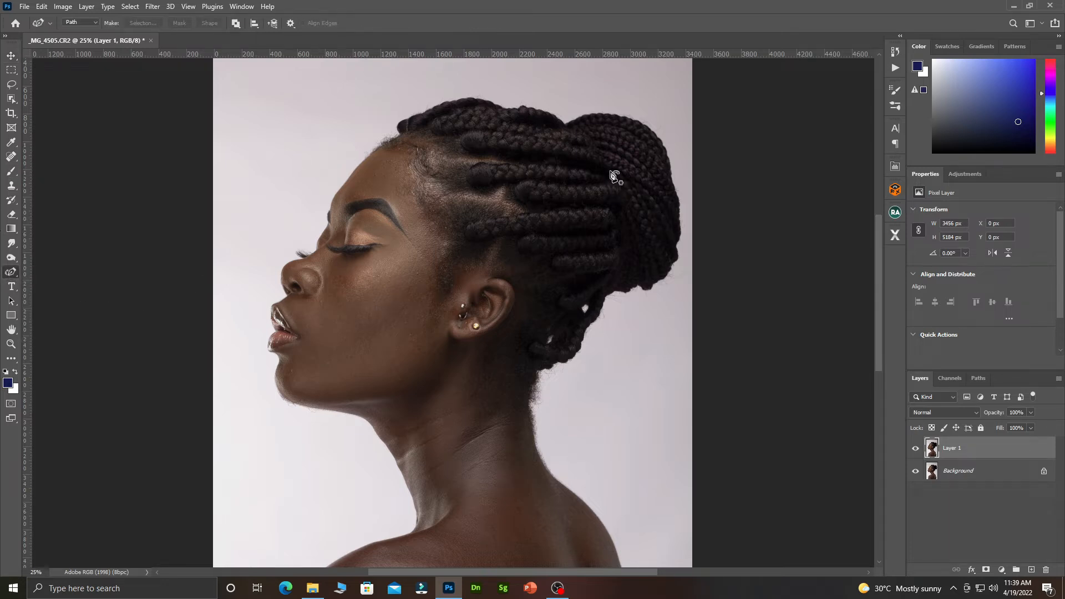
click(83, 23)
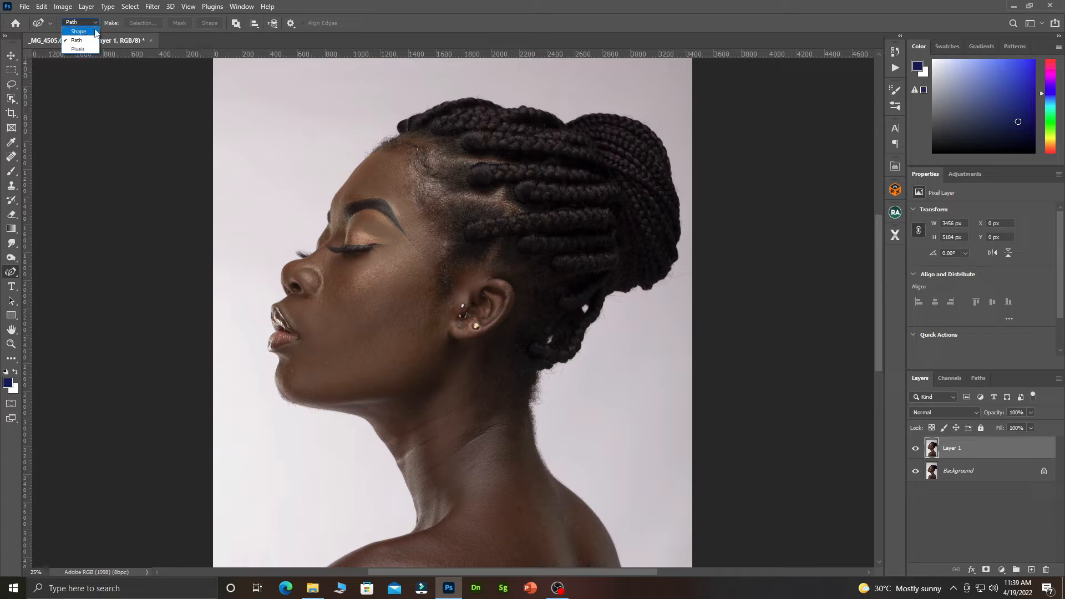
click(83, 44)
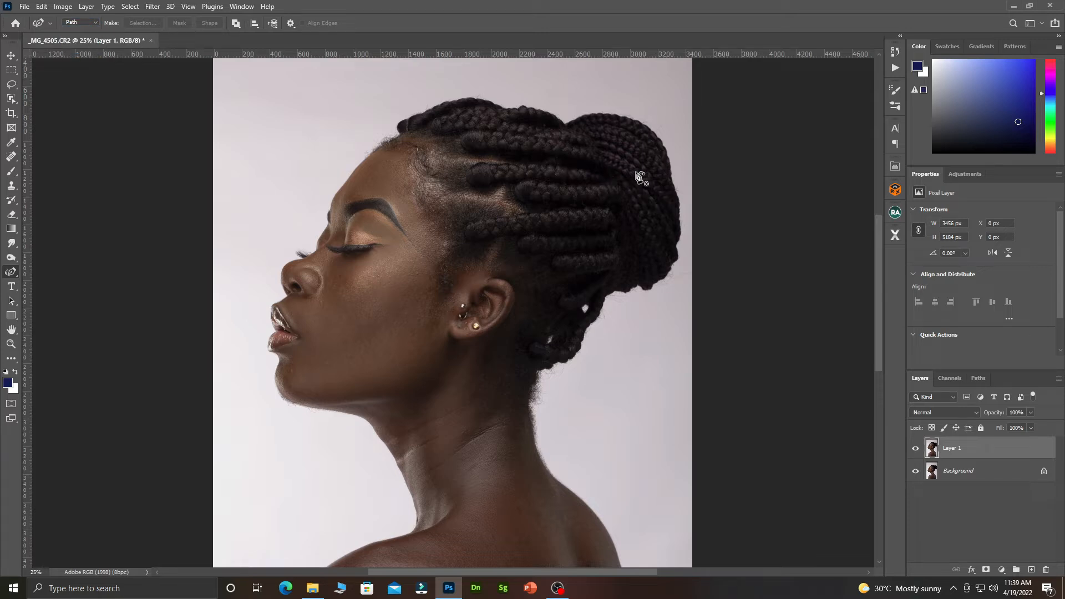
Step: Trace a curved path around the outer edge of the hair bun, from its upper junction with the braids to its underside
scroll(625, 168, up, 2)
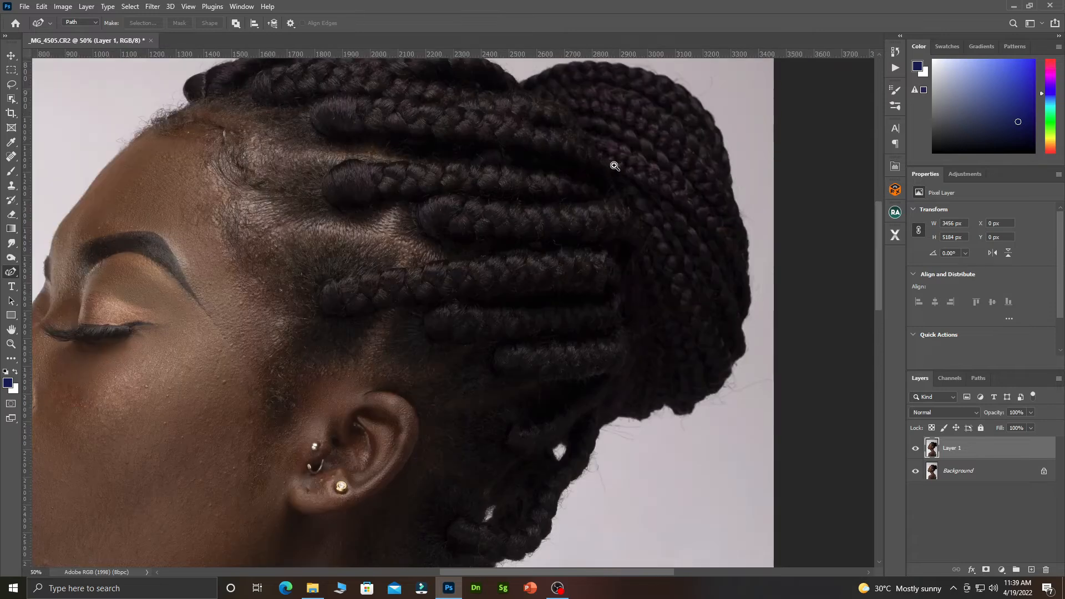
scroll(638, 221, up, 3)
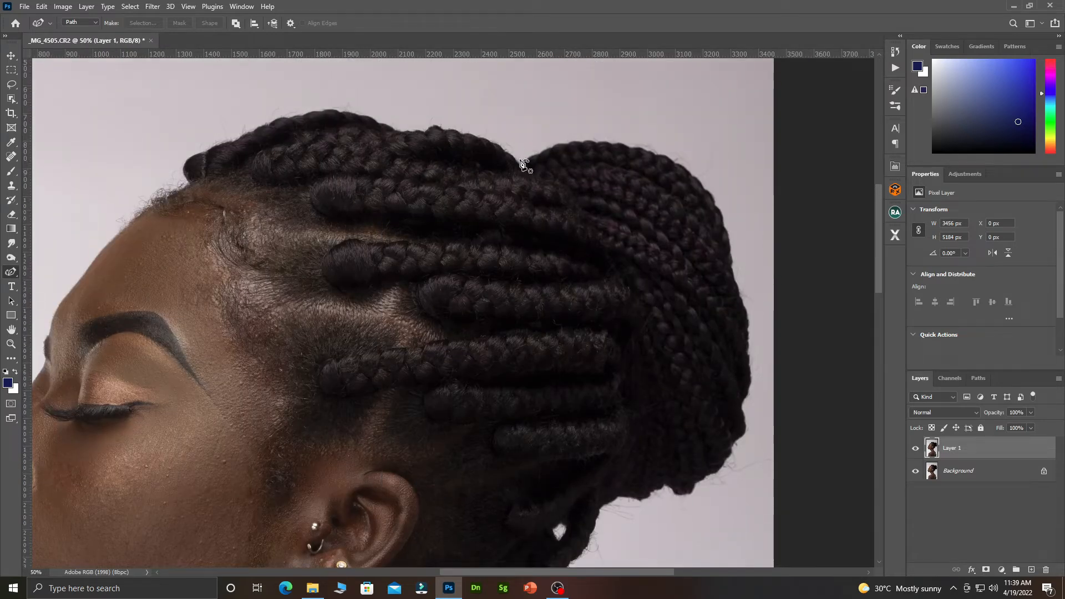
click(520, 164)
click(548, 151)
click(563, 145)
click(579, 145)
click(595, 143)
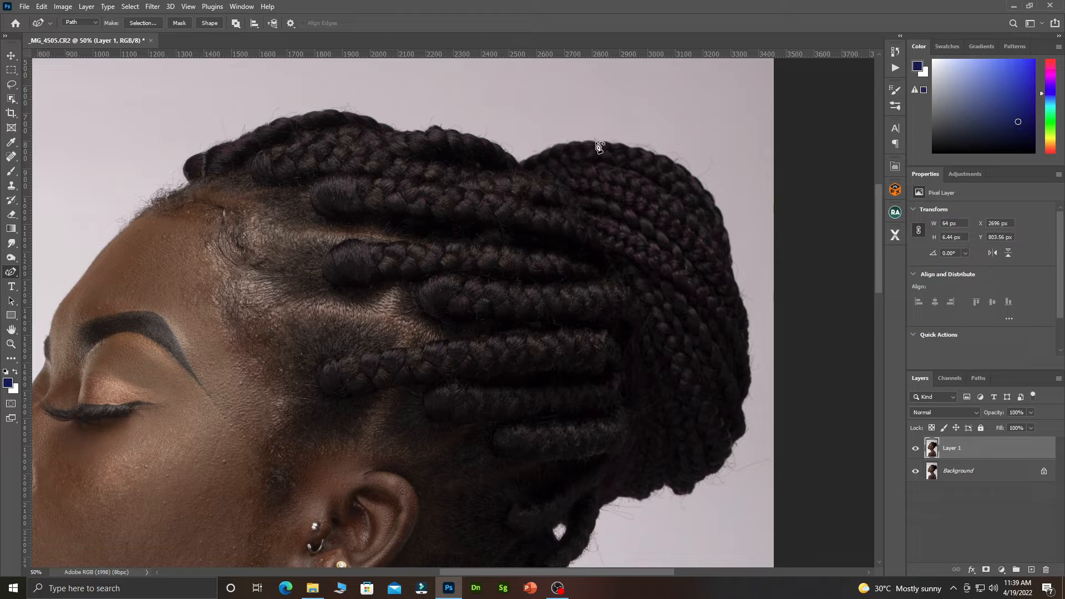
click(618, 145)
click(630, 147)
click(652, 156)
click(666, 157)
click(679, 165)
click(703, 186)
click(717, 206)
click(724, 216)
click(730, 237)
click(730, 250)
click(737, 286)
click(748, 347)
click(753, 387)
click(747, 429)
click(737, 442)
click(731, 462)
click(696, 491)
click(691, 494)
click(663, 494)
click(649, 495)
click(642, 501)
click(634, 501)
click(624, 497)
Step: Continue the path along the bun's inner boundary with the braids and close it at the starting point
click(629, 477)
click(639, 370)
click(623, 276)
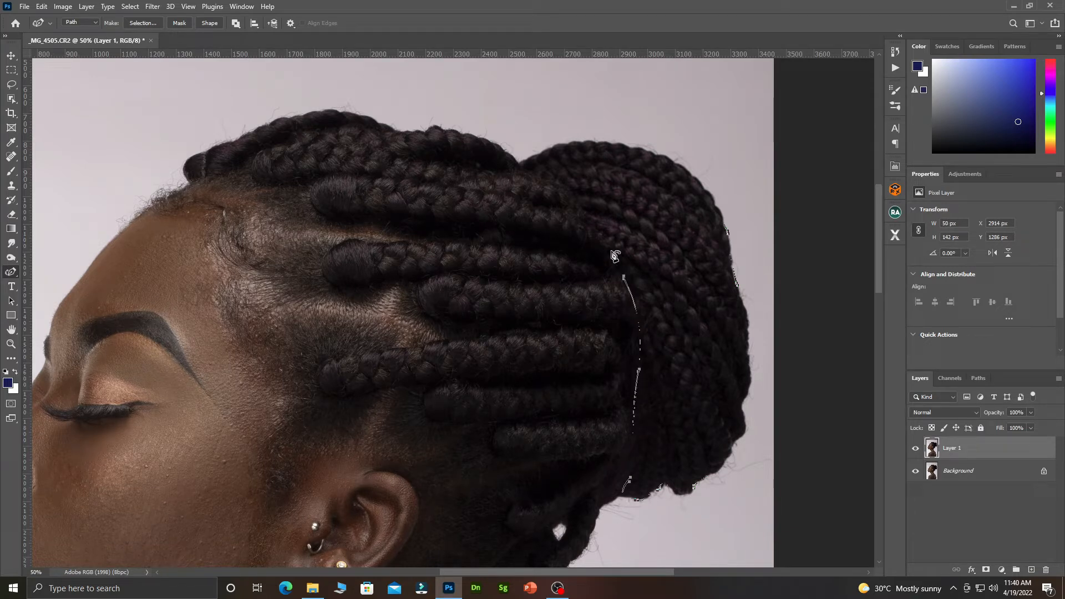
click(596, 235)
click(570, 203)
click(540, 180)
click(522, 171)
click(522, 168)
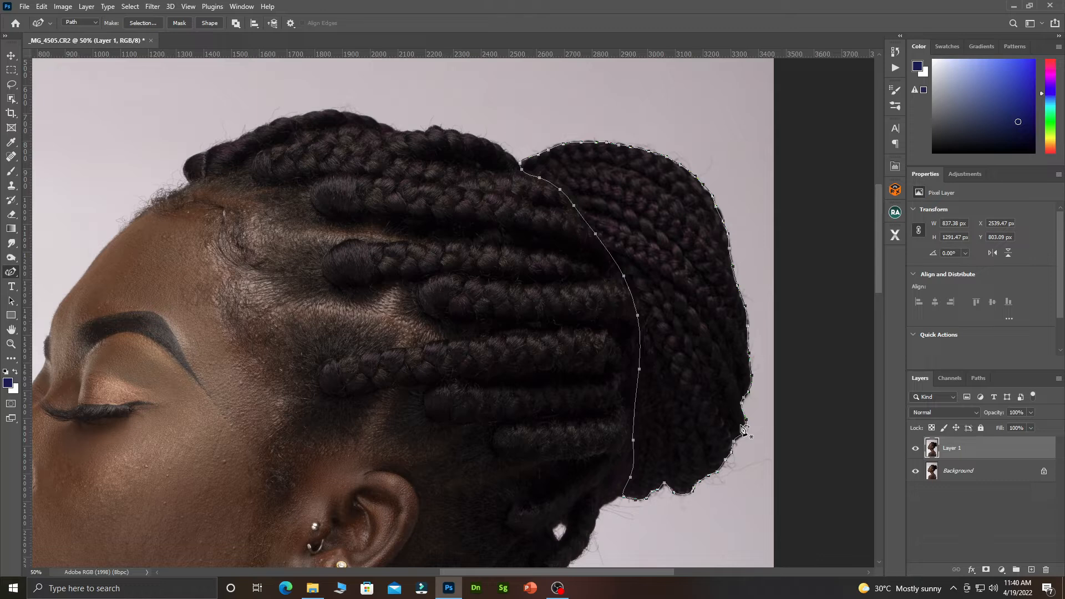
Step: Refine the anchor points along the outer edge of the bun path to fit the hair outline
click(720, 213)
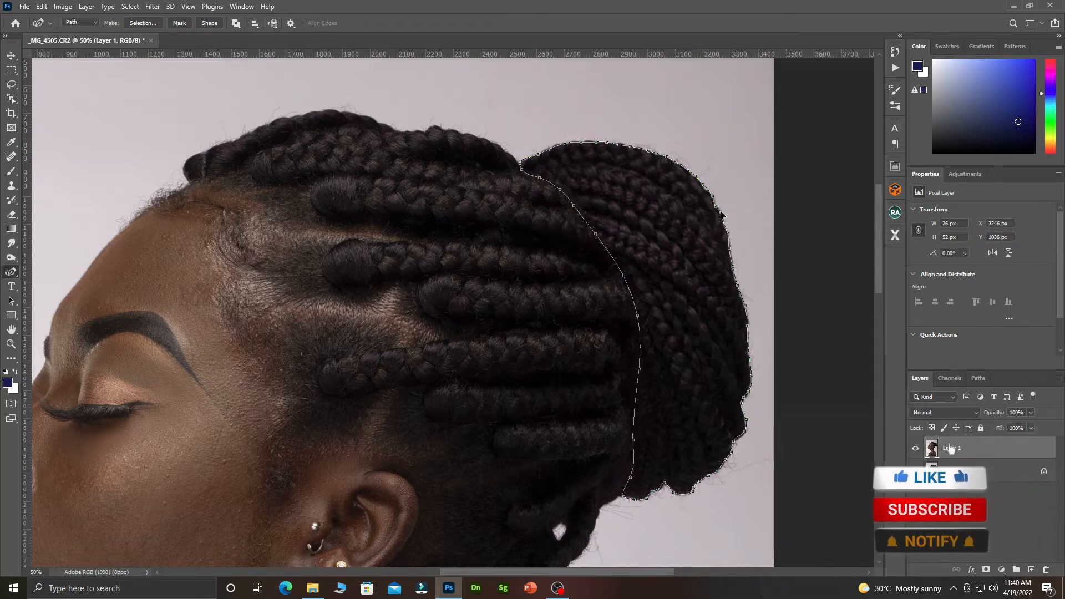
click(549, 150)
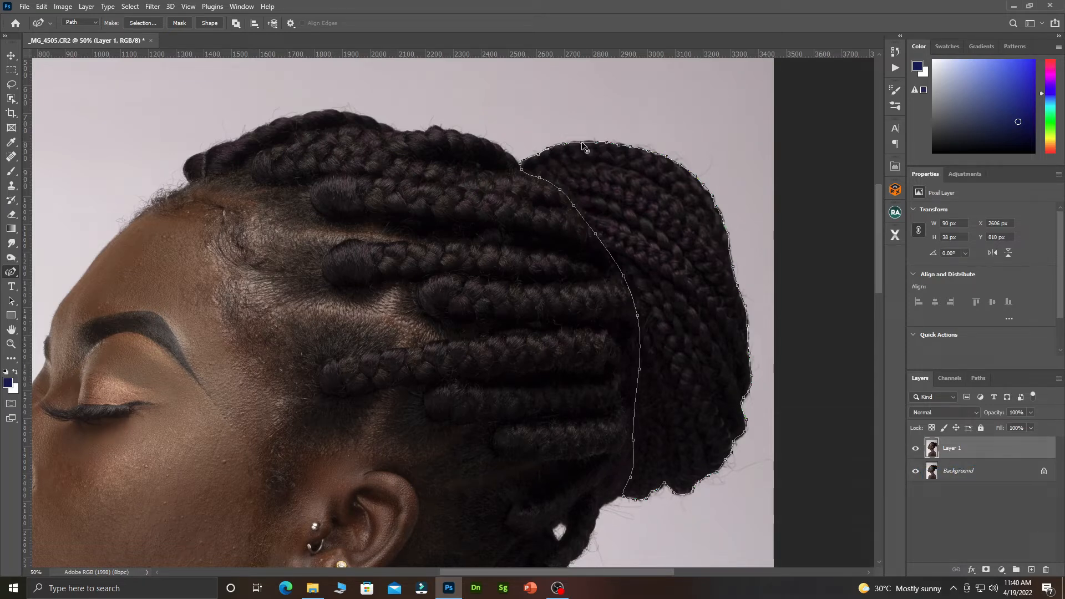
click(607, 143)
click(618, 145)
click(732, 249)
drag(738, 438, 741, 440)
Step: Convert the bun path to a selection and copy the selected hair to a new layer
key(ctrl+Return)
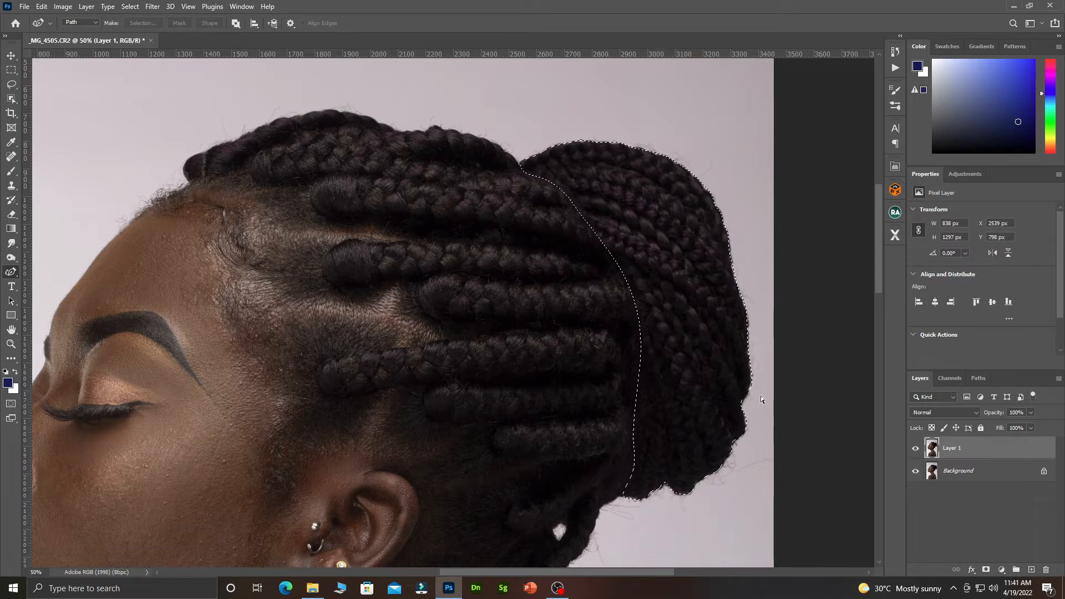
key(ctrl+j)
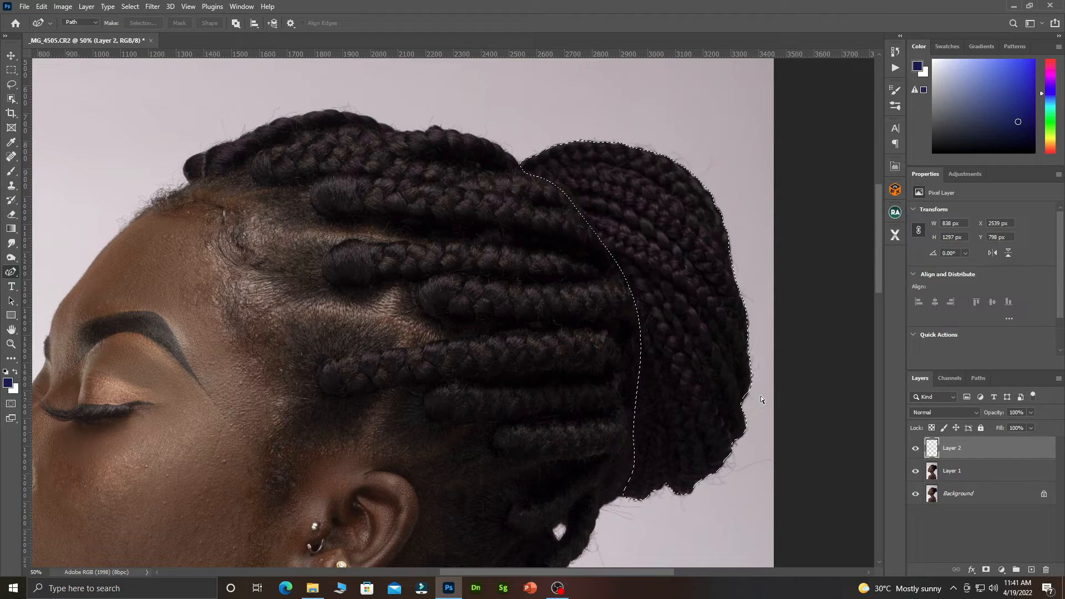
click(10, 56)
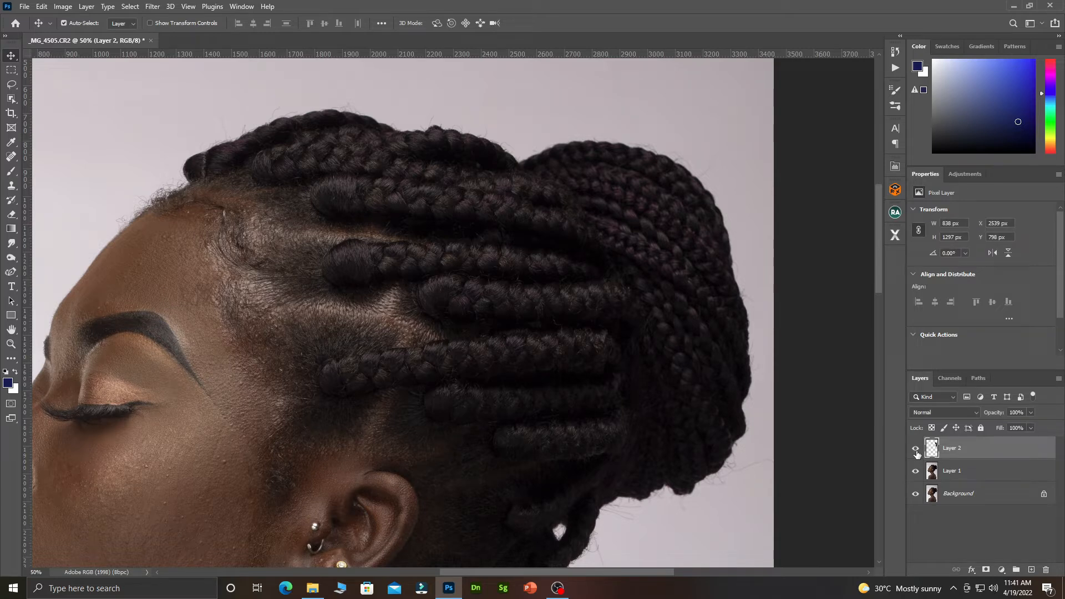
Step: Free-transform the copied bun, scaling it proportionally to about 116.5% from opposite corners
key(ctrl)
key(ctrl+t)
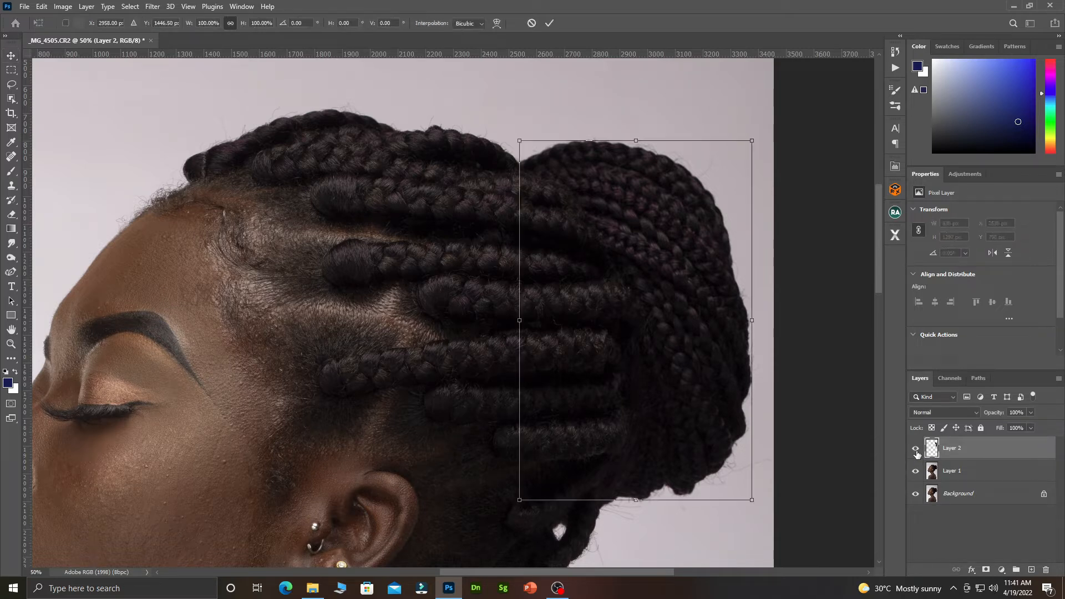
drag(513, 138, 496, 104)
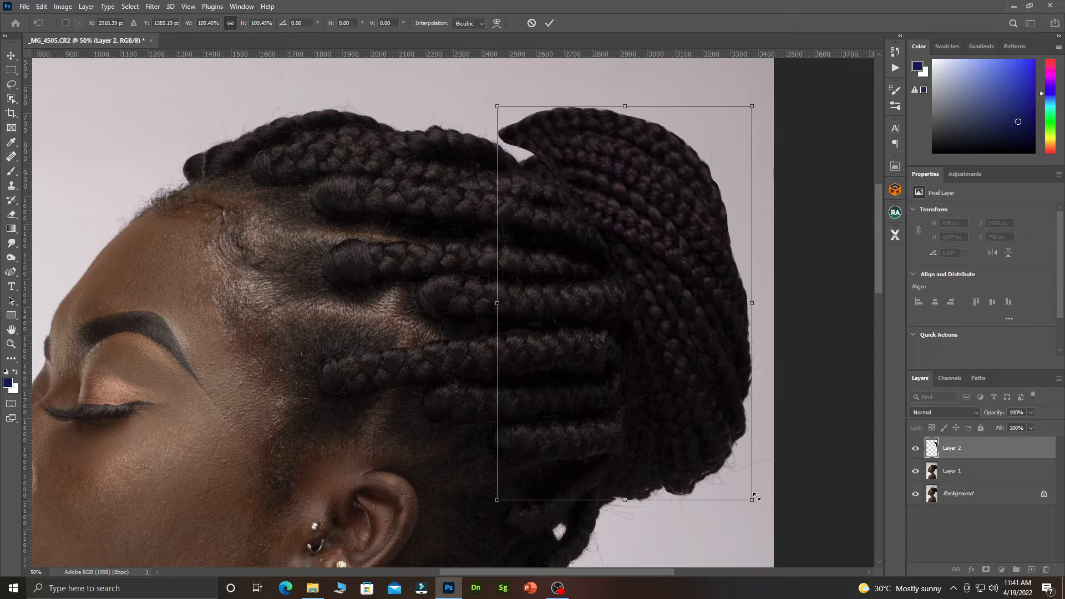
drag(753, 500, 771, 524)
Step: Warp the enlarged bun to meet the braids at its upper and lower edges and bulge outward at the back, applying the transform
right_click(651, 227)
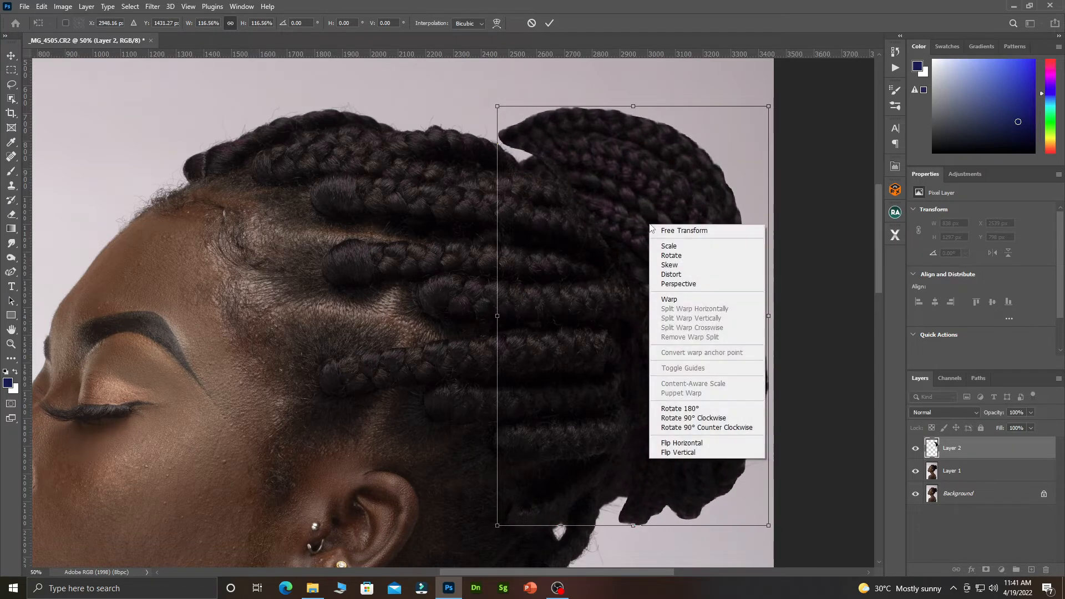
click(678, 302)
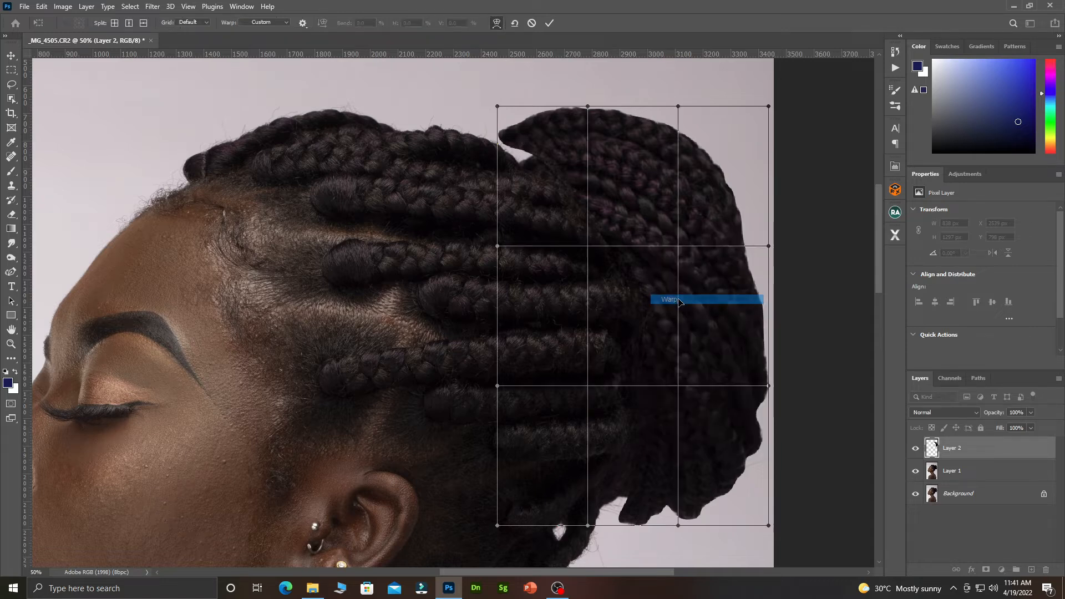
drag(498, 107, 554, 130)
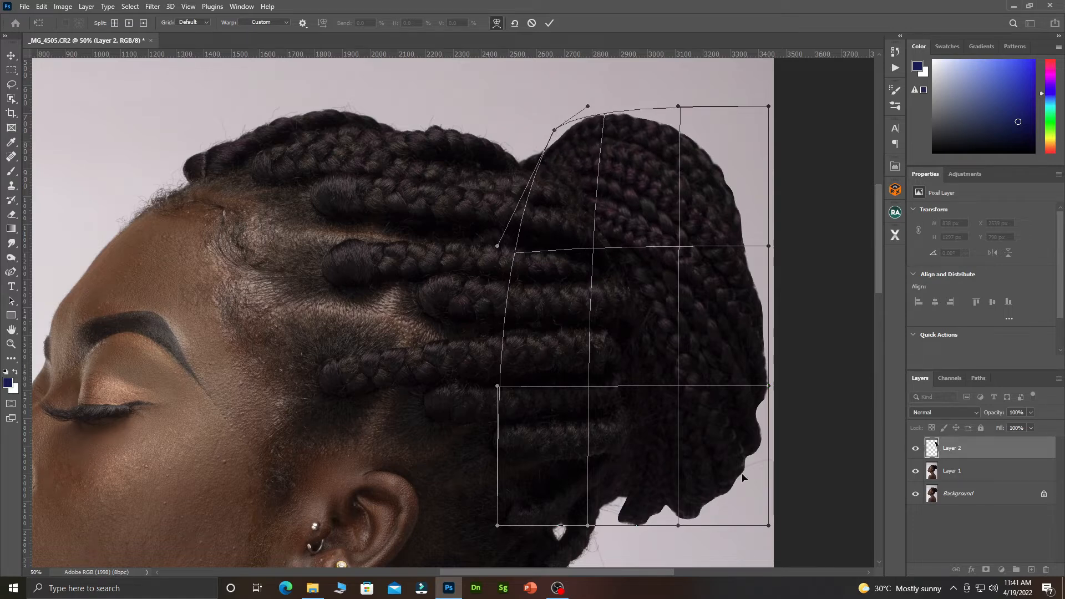
drag(768, 248, 848, 223)
drag(770, 176, 782, 171)
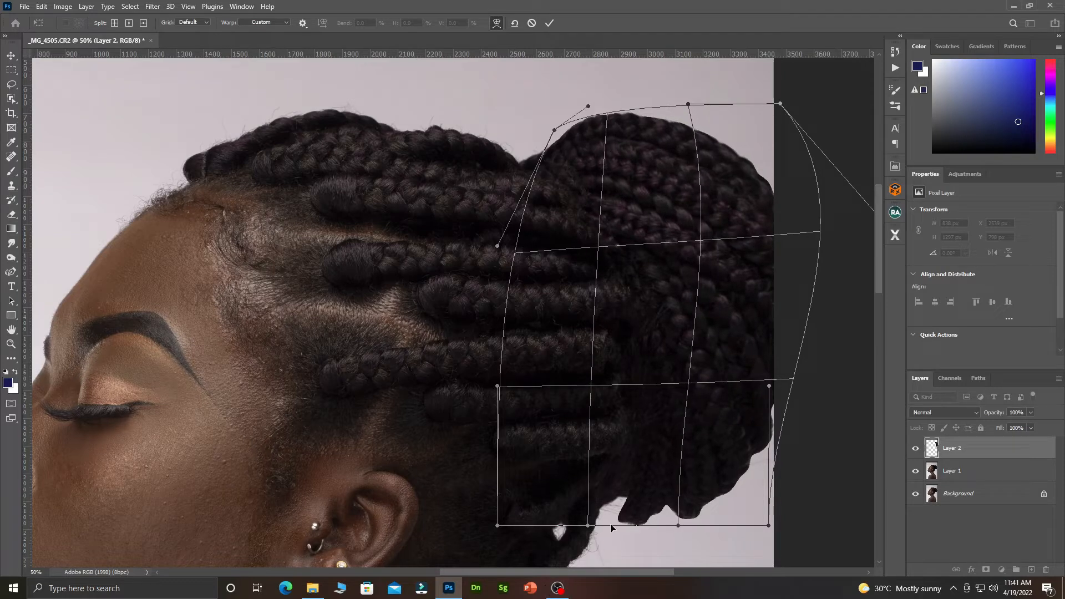
drag(615, 528, 623, 495)
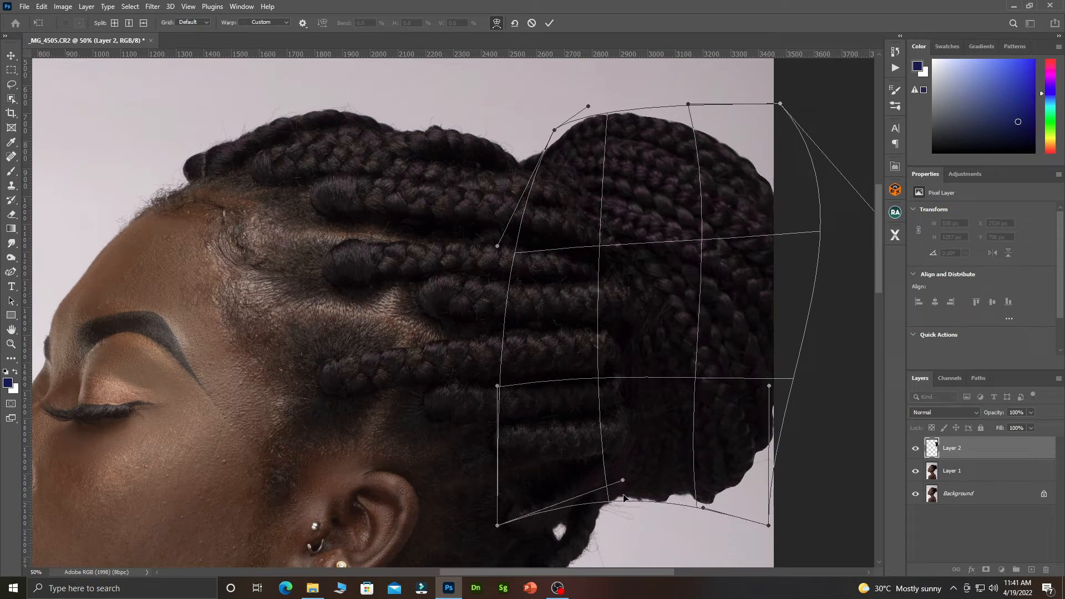
alt+click(475, 349)
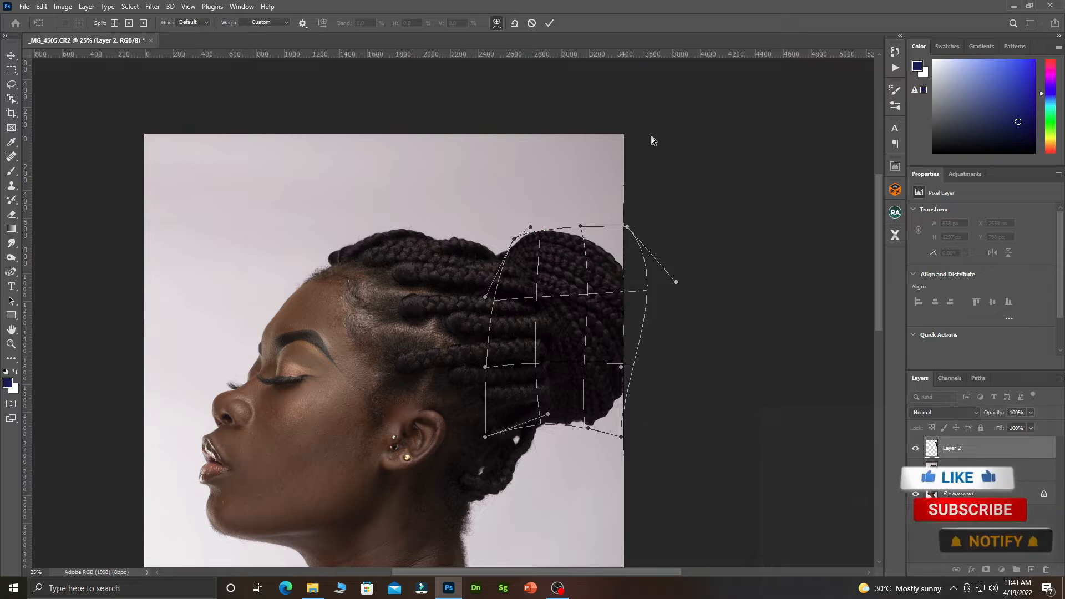
drag(609, 265, 611, 255)
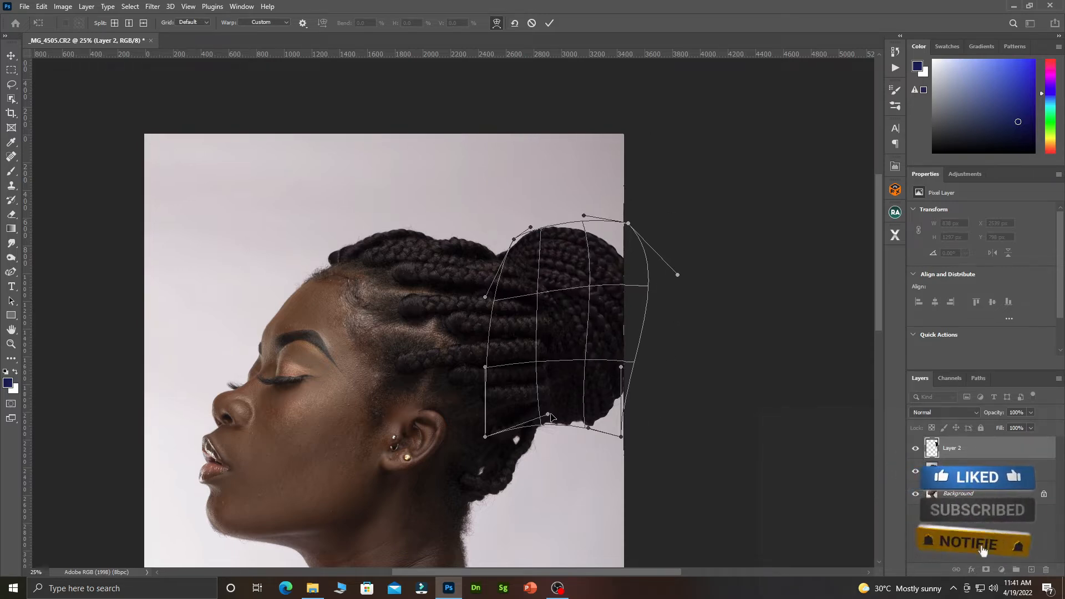
click(549, 23)
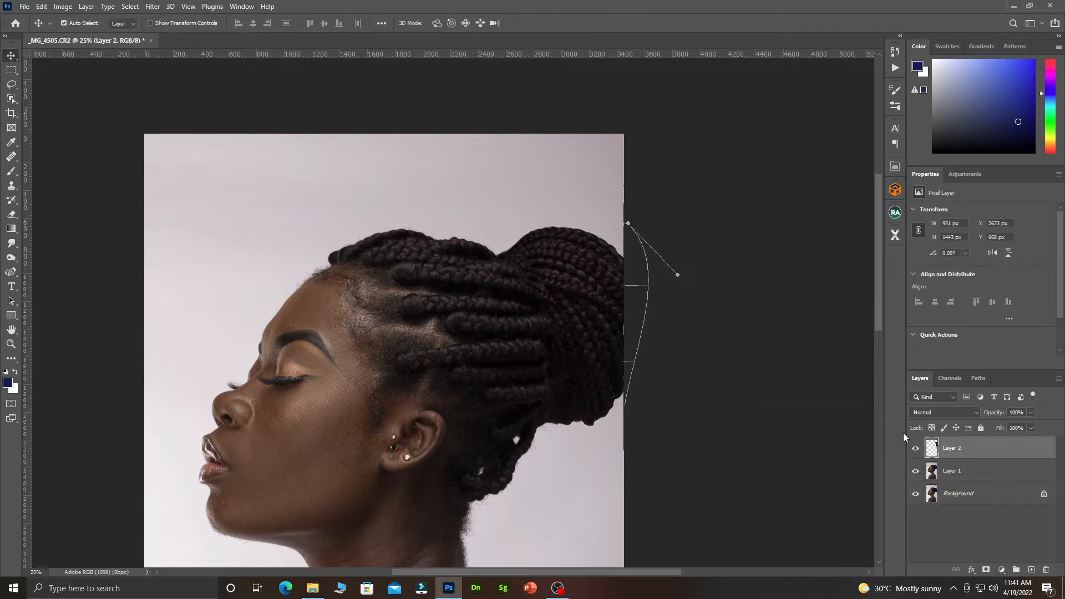
Step: Toggle Layer 2's visibility to compare the hair bun before and after enlarging
click(914, 451)
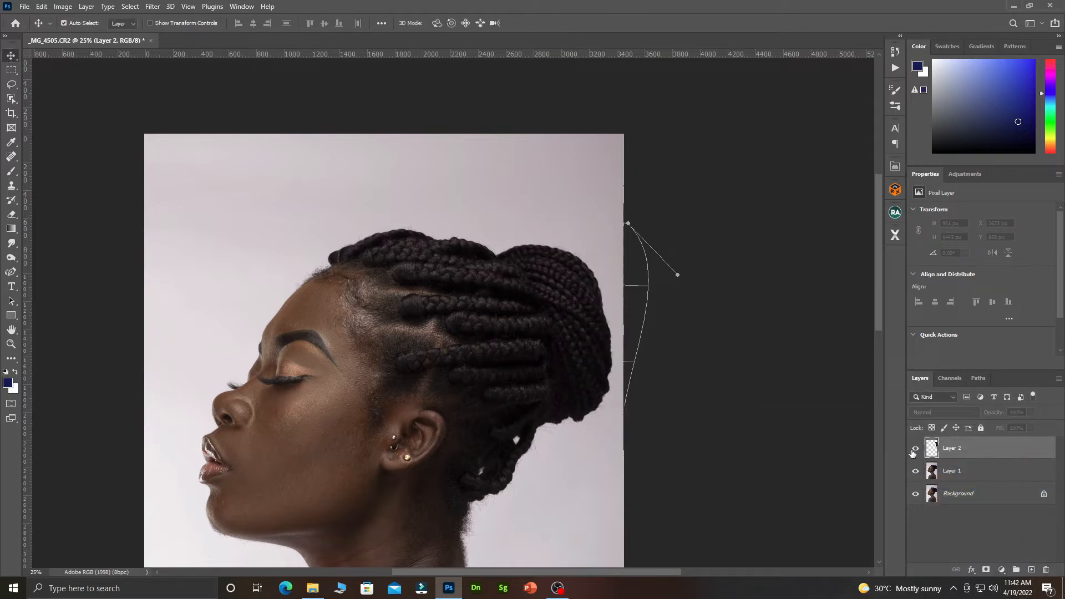
click(915, 449)
click(914, 450)
click(914, 451)
click(914, 451)
click(914, 450)
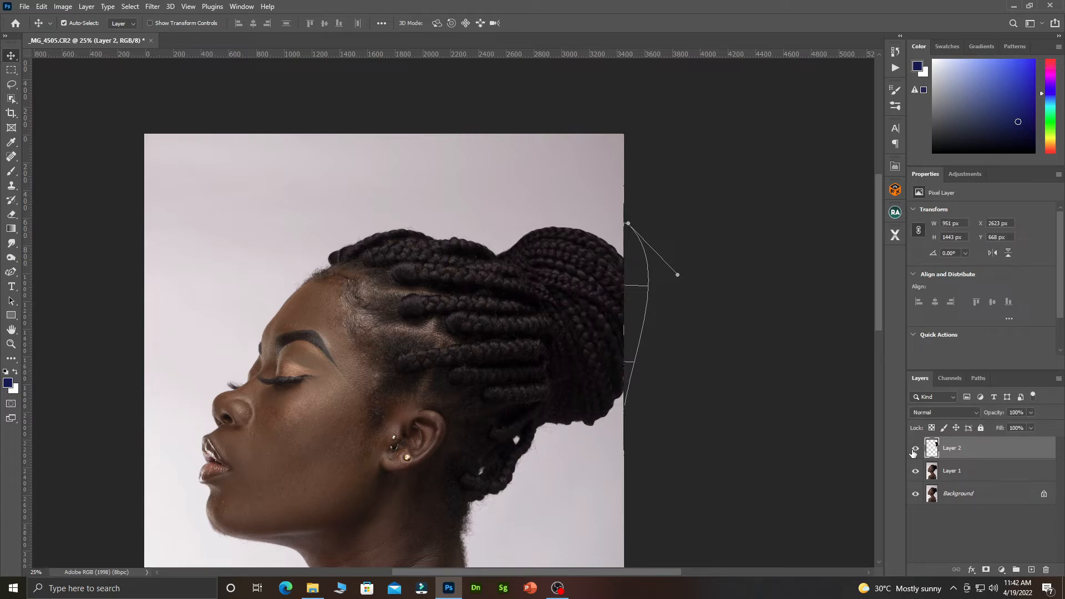
Step: Examine the whole portrait, checking the enlarged bun against the face, neck and shoulders
key(ctrl+minus)
key(ctrl+minus)
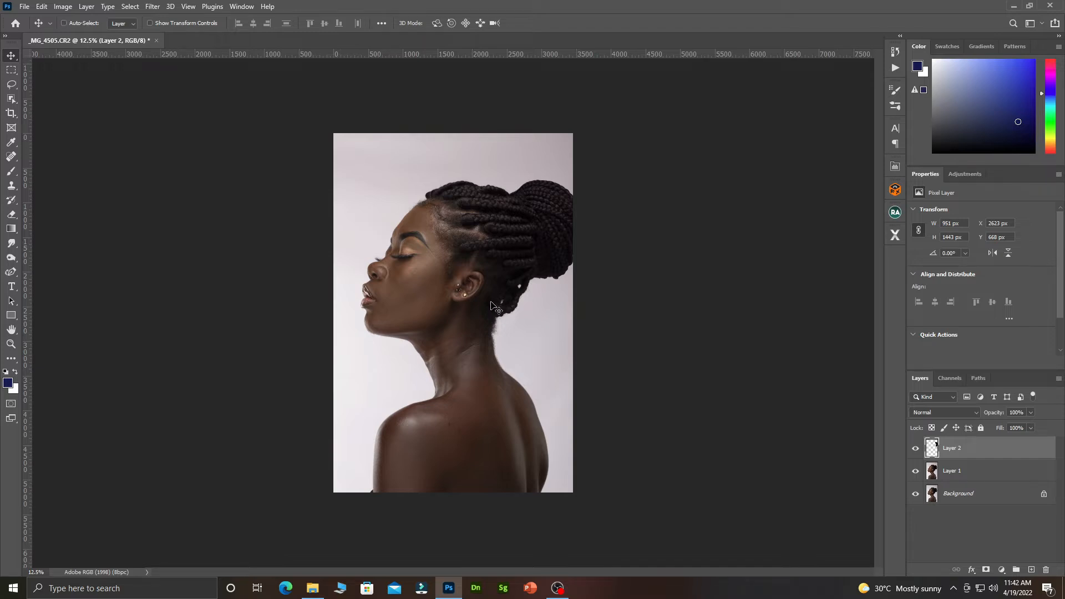
key(ctrl+plus)
key(ctrl+plus)
scroll(494, 295, down, 2)
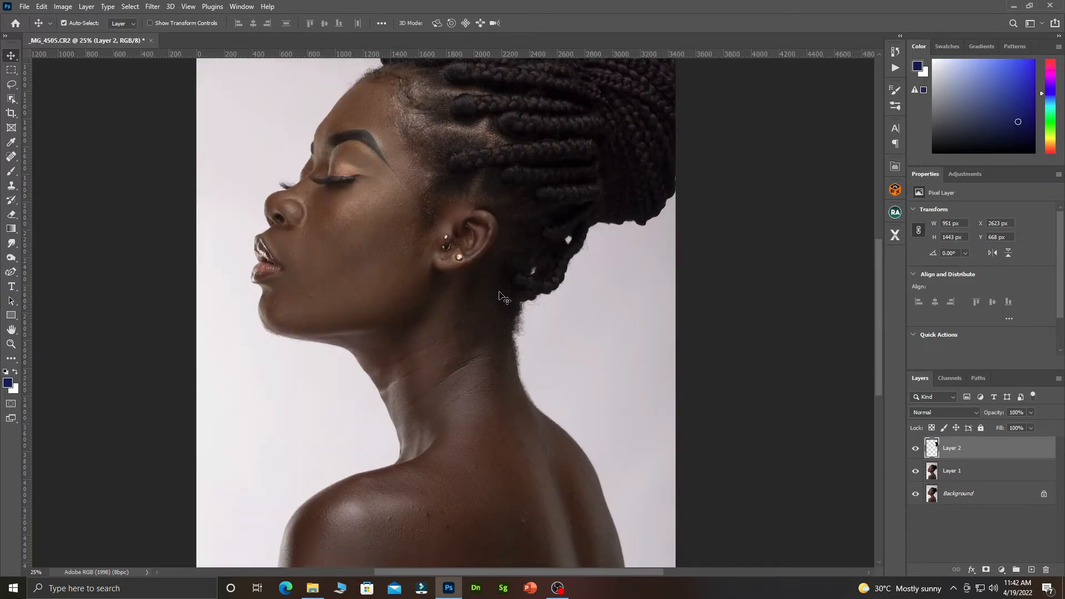
scroll(499, 295, down, 2)
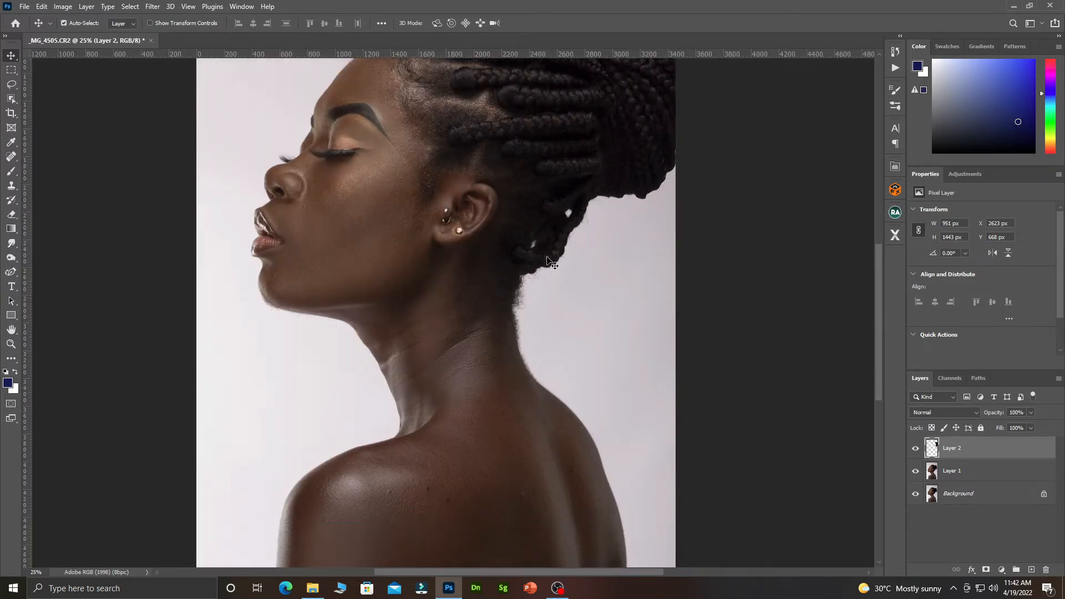
scroll(385, 301, up, 8)
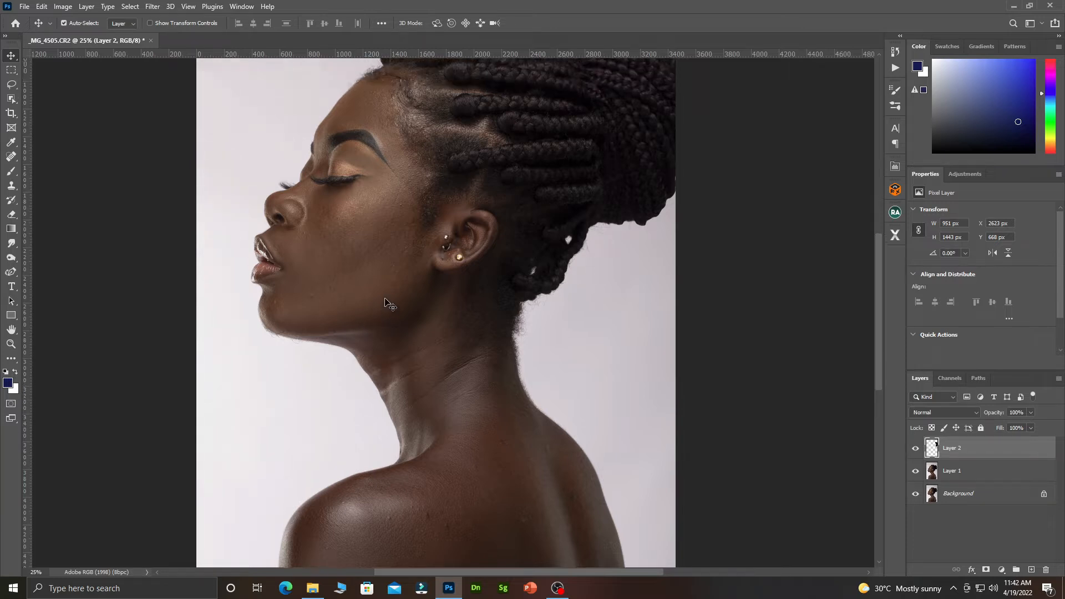
scroll(528, 469, down, 7)
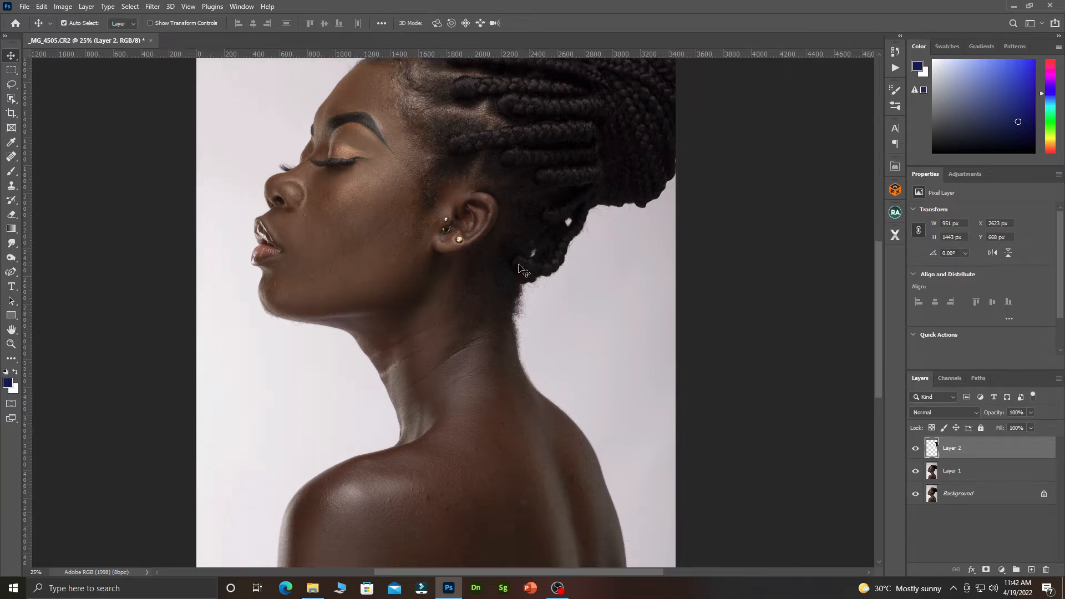
Step: Select Layer 1 and Layer 2 and stamp the visible image into a new merged layer on top
click(959, 474)
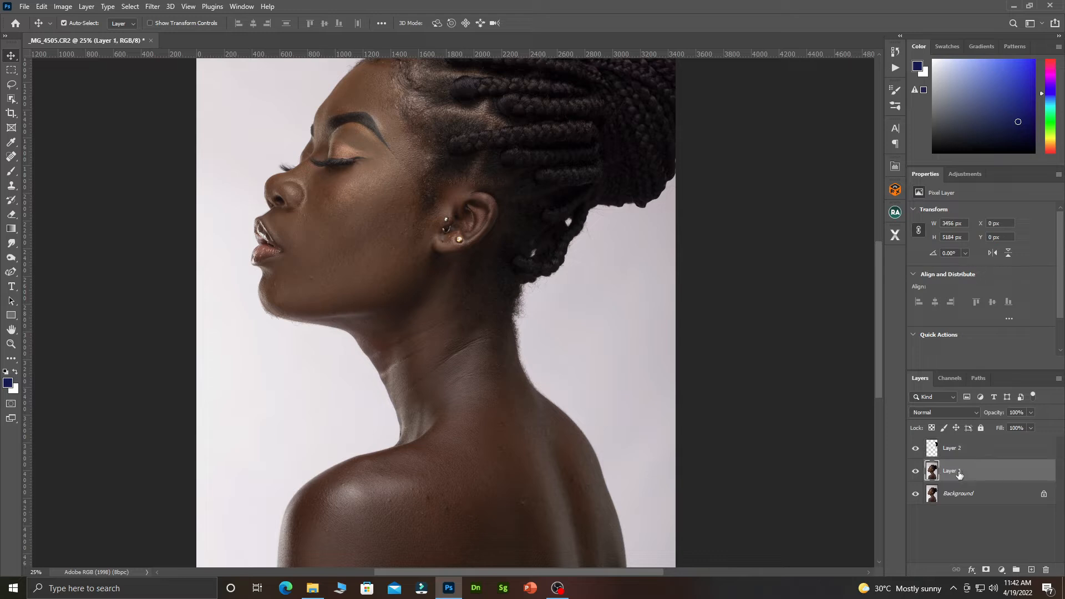
shift+click(962, 457)
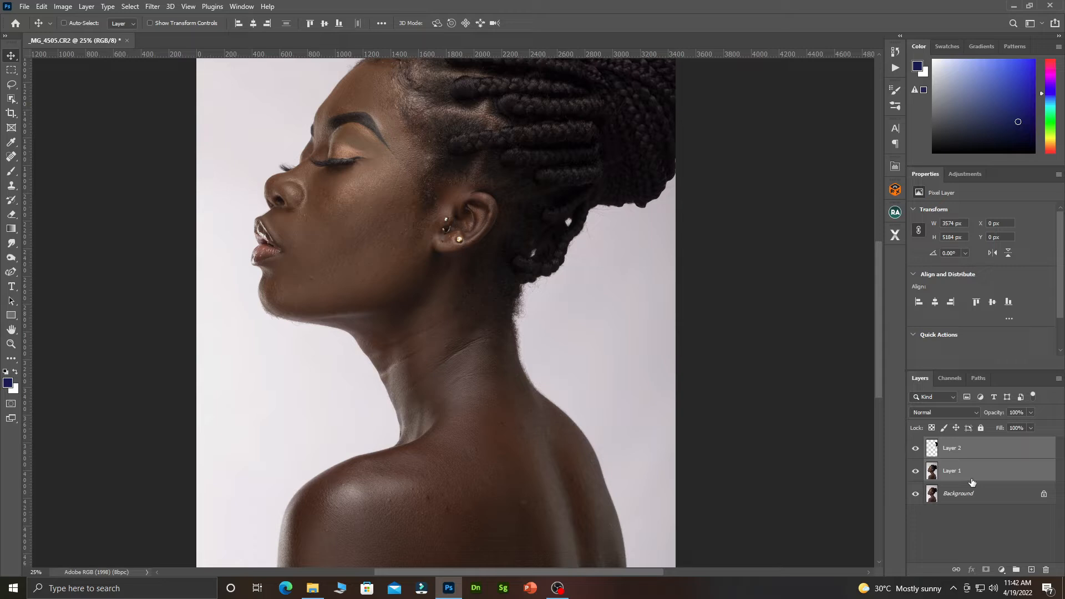
key(ctrl+shift+alt+e)
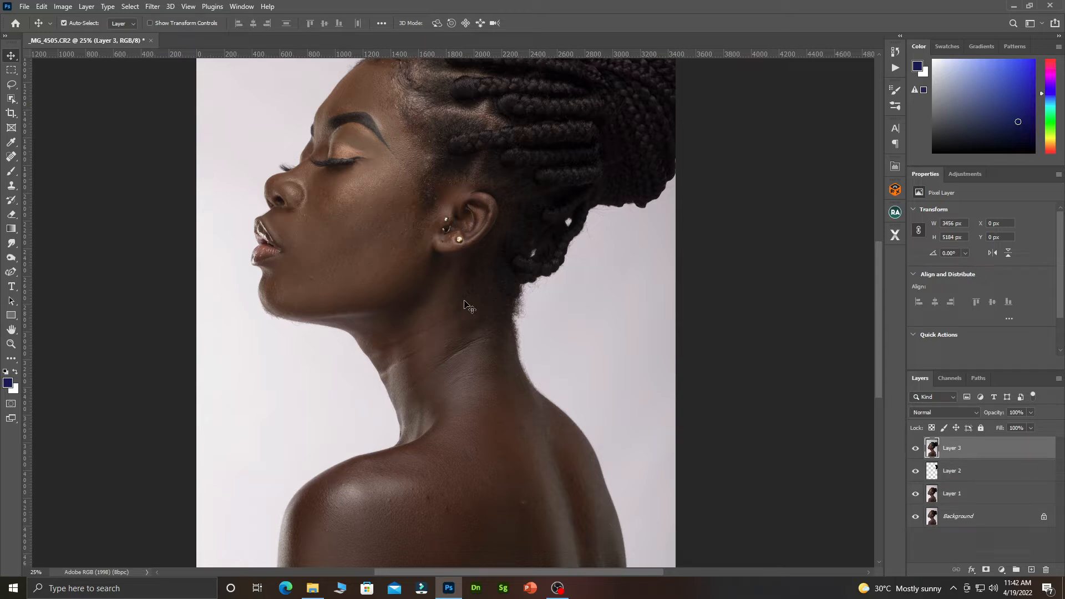
Step: Start a pen path on Layer 3 tracing the outer edge of the low braids behind the ear down to the nape, excluding flyaway hairs
scroll(483, 358, up, 1)
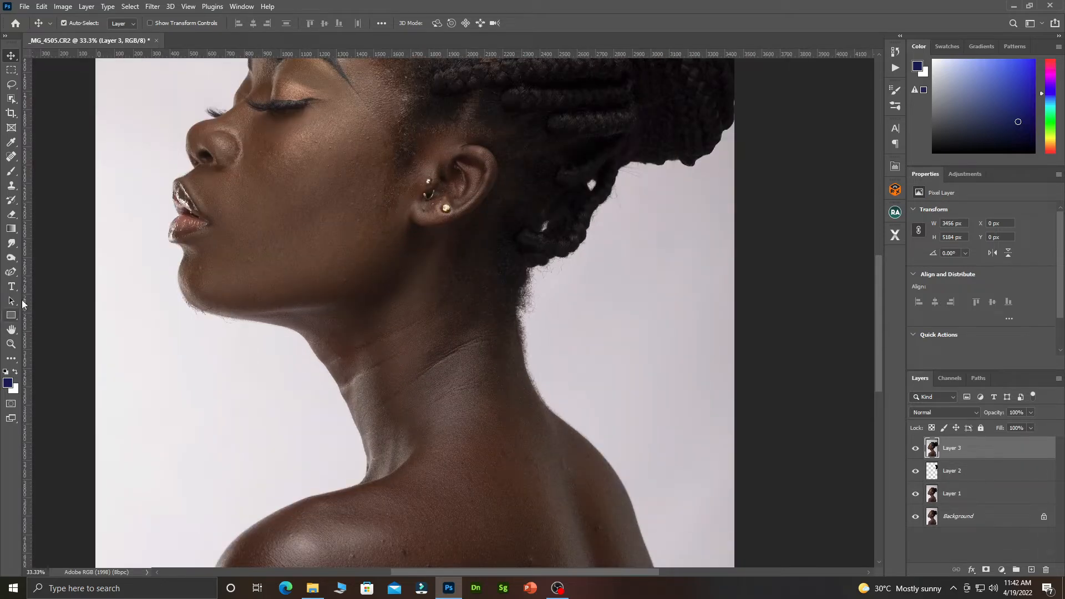
click(11, 272)
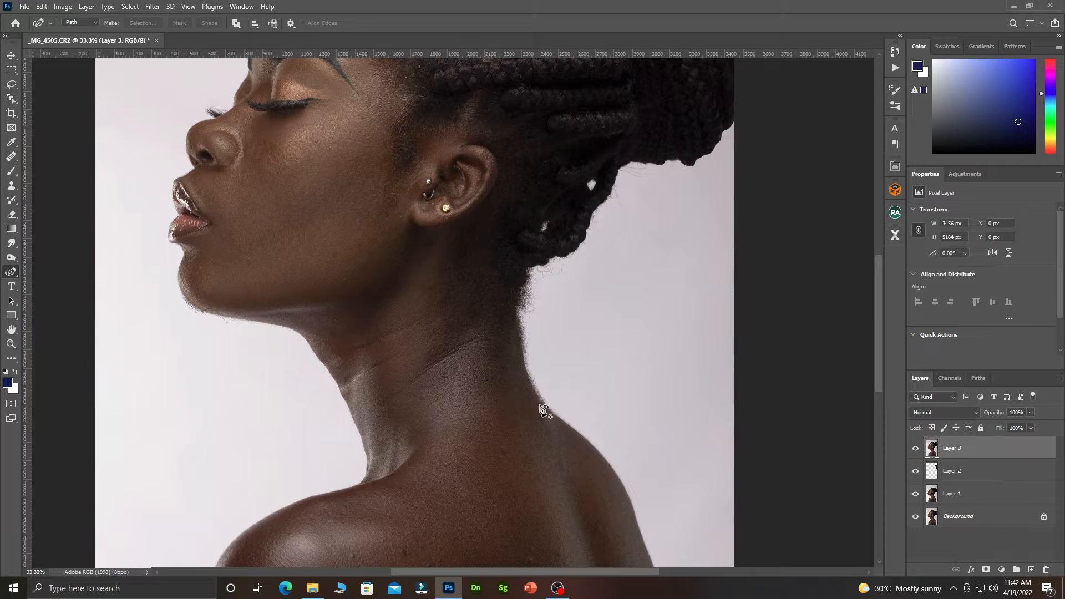
scroll(543, 402, up, 1)
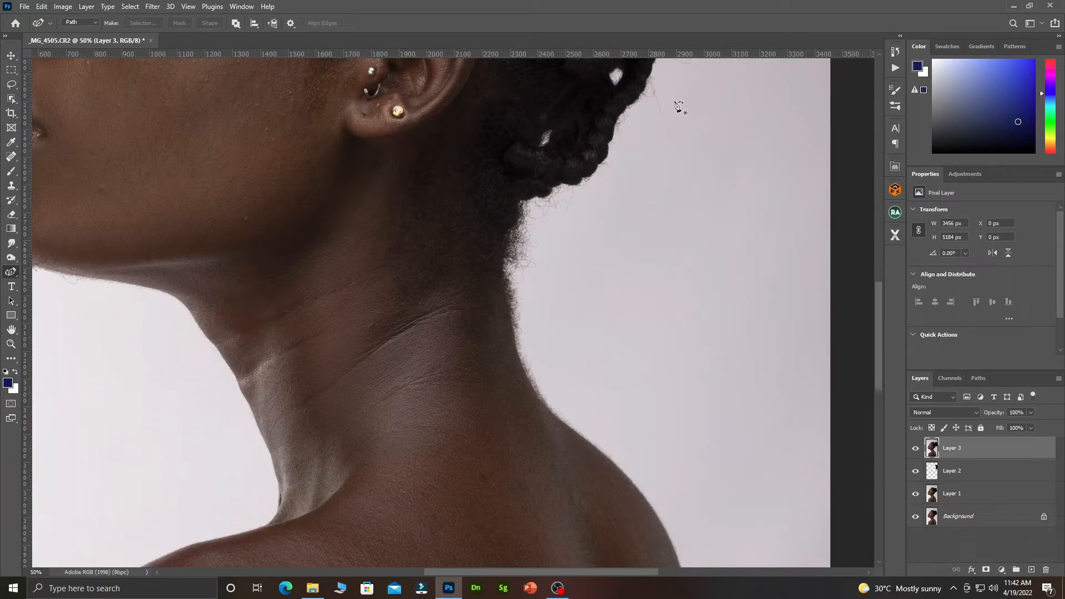
scroll(646, 82, up, 1)
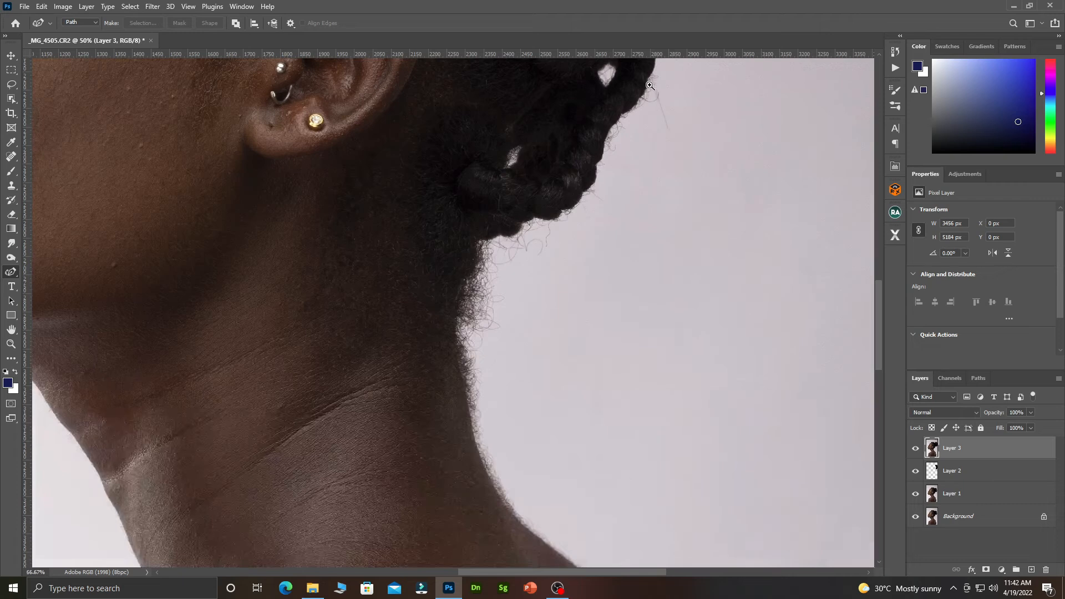
click(652, 83)
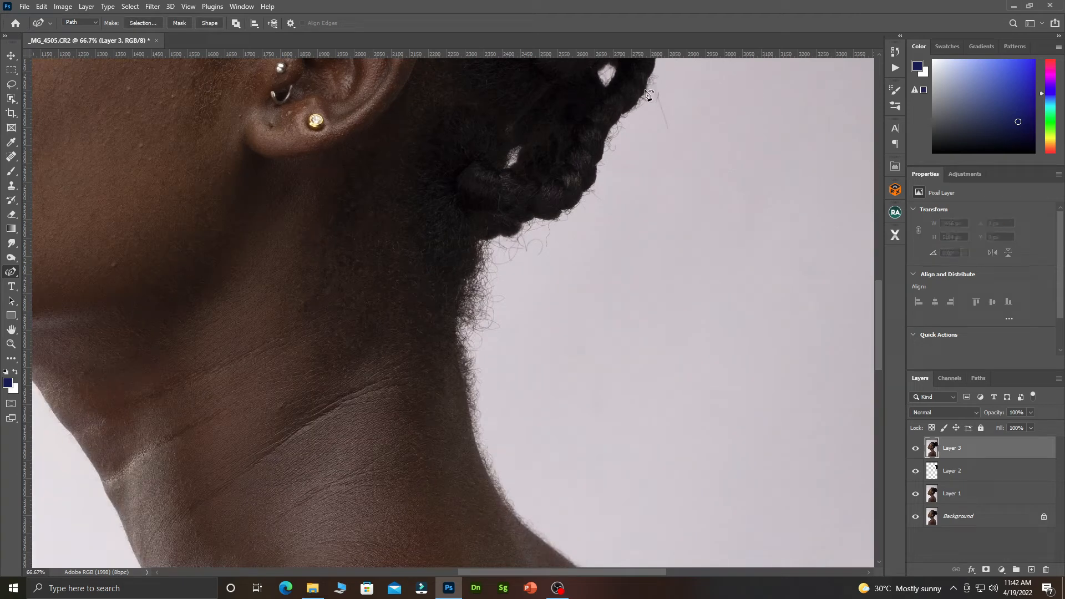
click(645, 99)
click(608, 161)
click(592, 190)
click(586, 192)
click(577, 211)
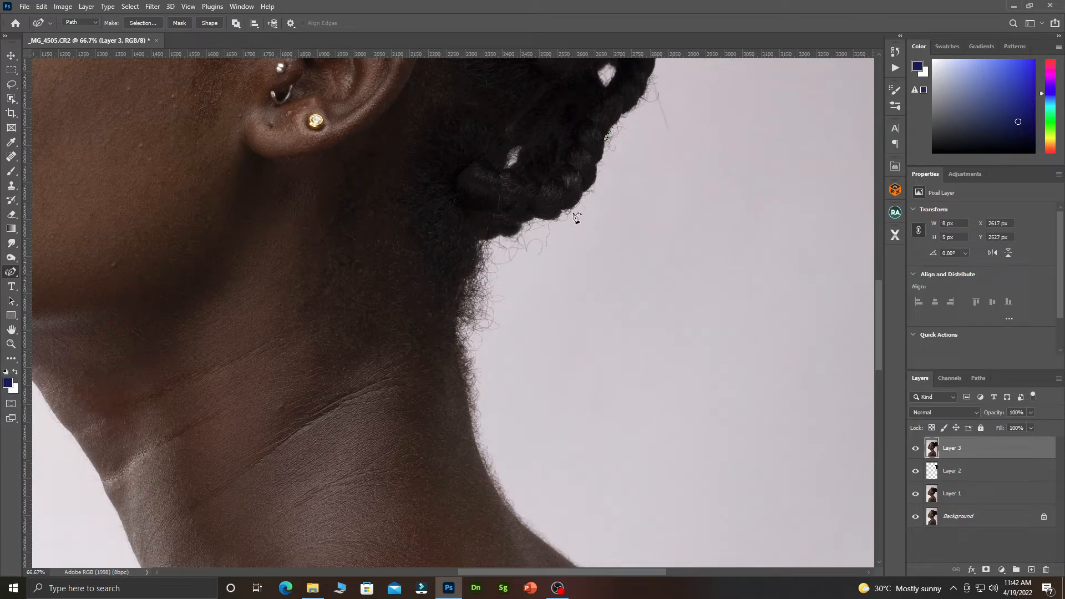
click(567, 212)
click(559, 218)
click(537, 220)
click(524, 229)
click(516, 234)
click(492, 246)
Step: Continue the path down the back of the neck and onto the upper shoulder, cutting inside the fuzzy nape hairs
click(485, 244)
click(465, 296)
click(455, 343)
click(459, 376)
click(481, 460)
click(497, 489)
drag(551, 509, 565, 357)
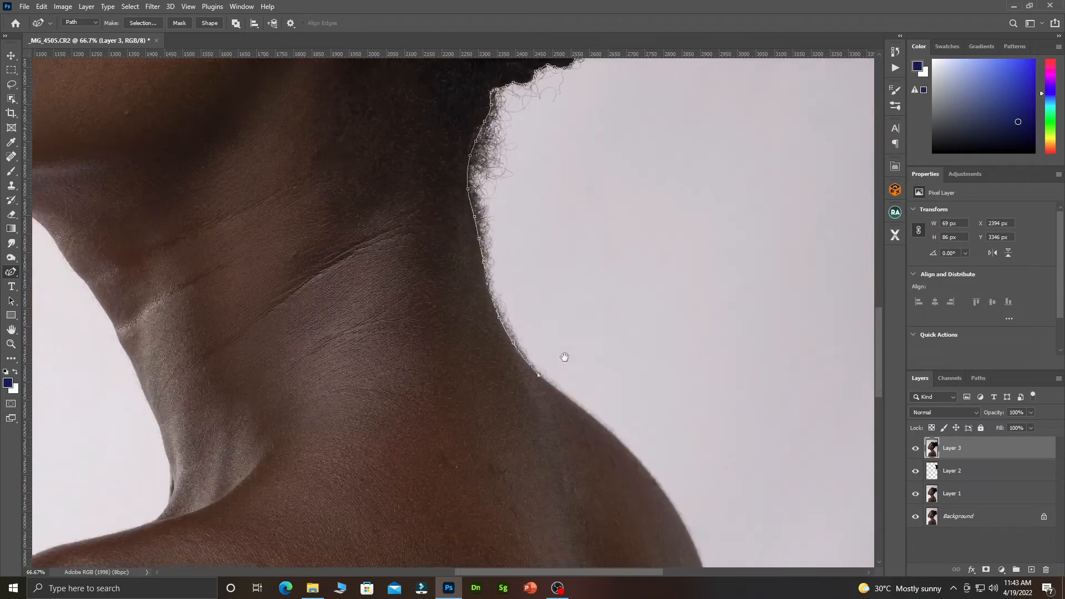
click(567, 395)
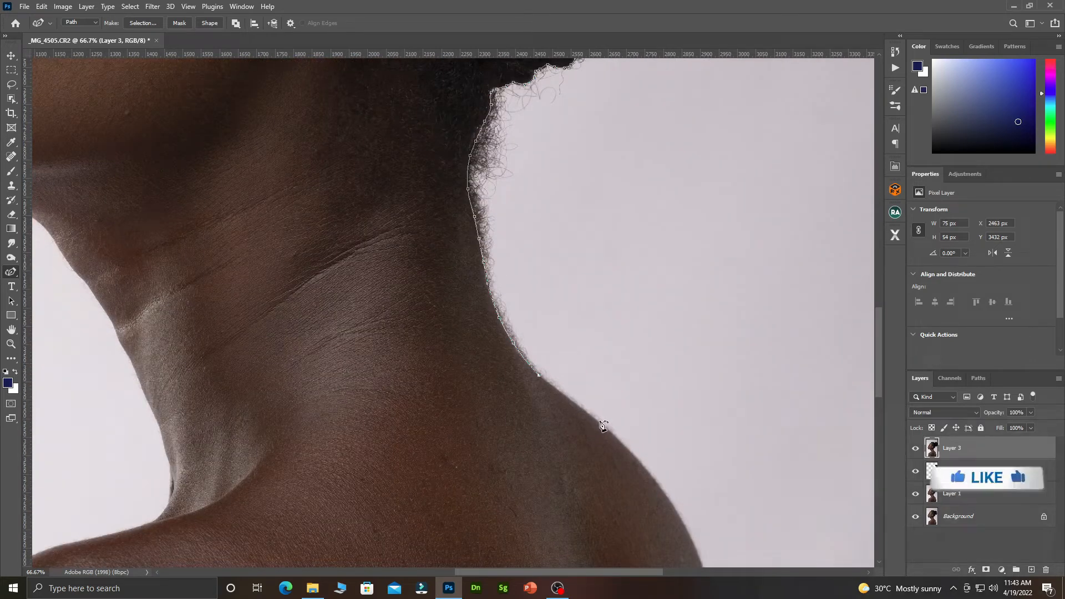
click(629, 448)
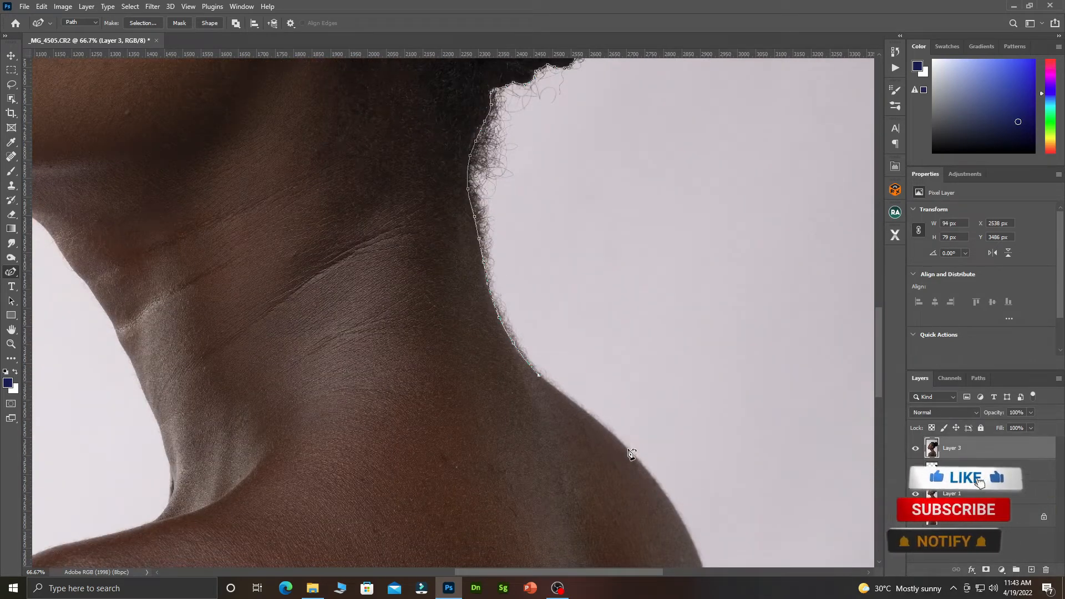
Step: Loop the path through the backdrop up to the bun, follow its underside, and close it at the low braids
click(825, 157)
click(819, 79)
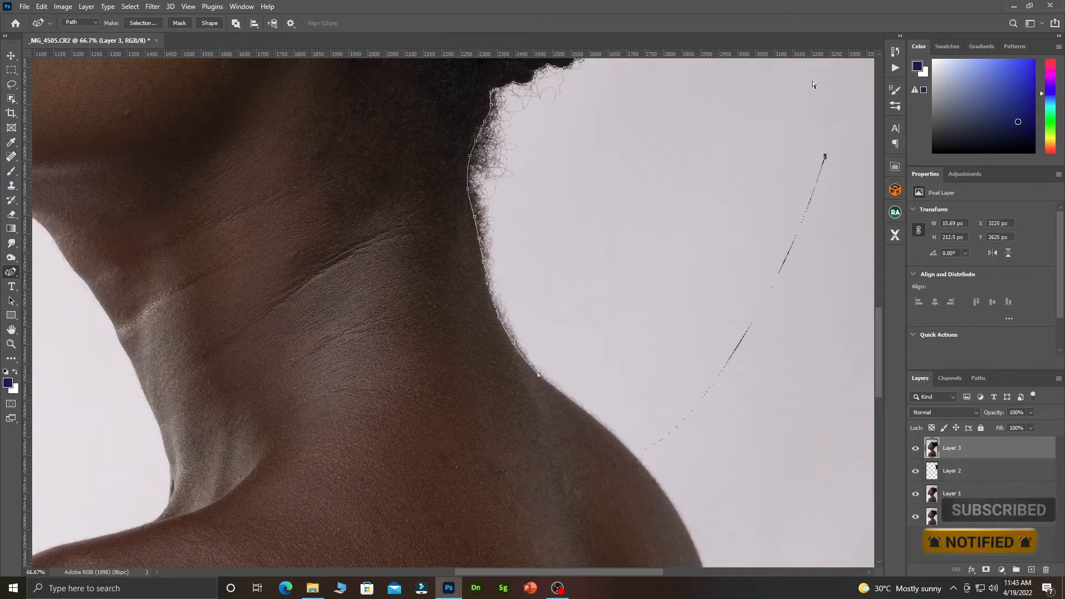
ctrl+alt+click(799, 87)
drag(749, 154, 710, 301)
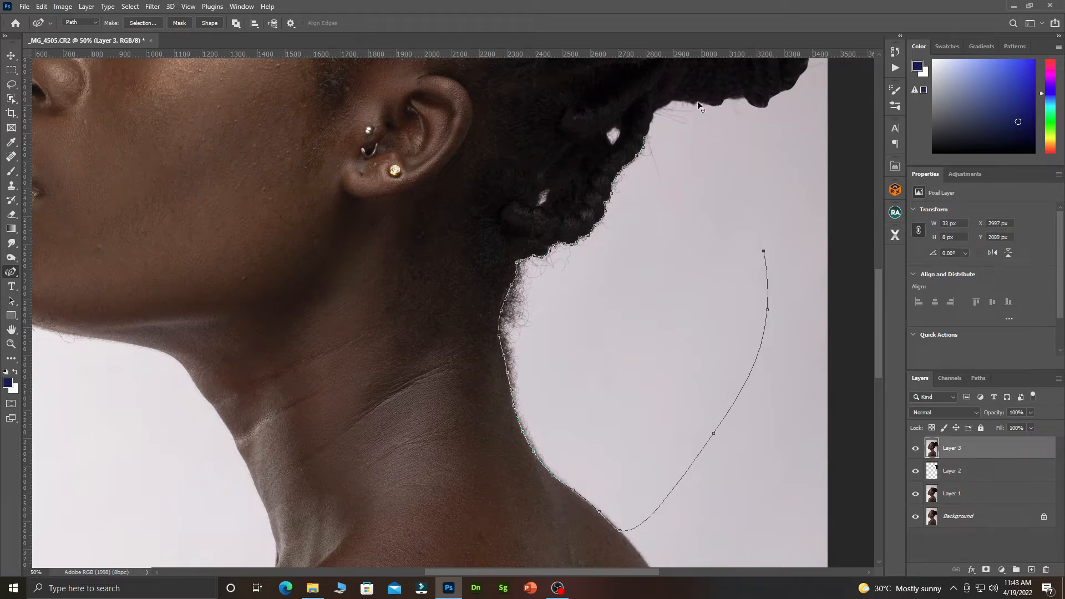
click(649, 139)
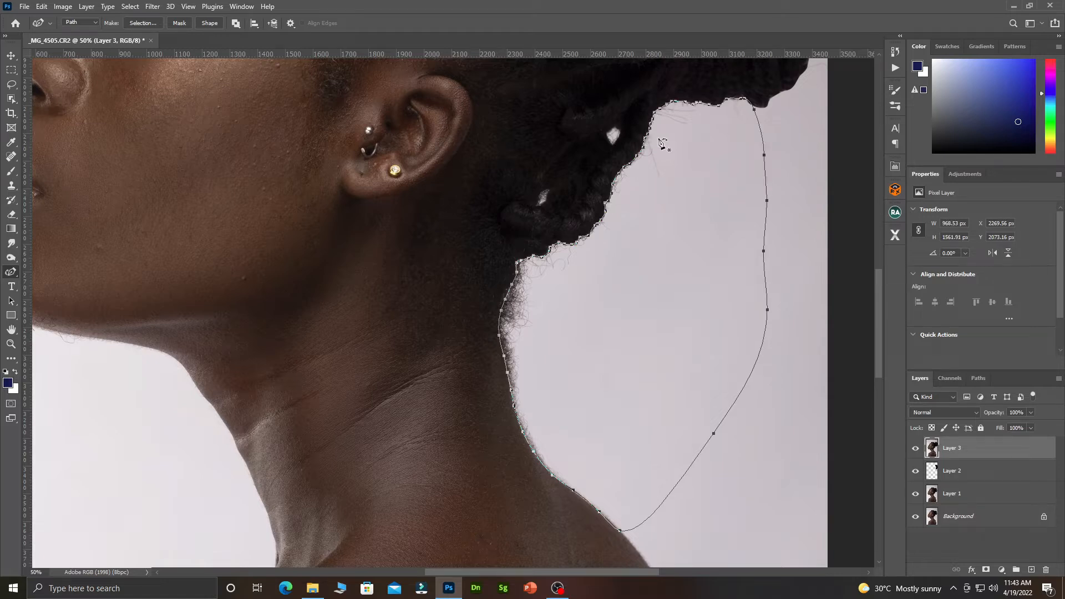
Step: Refine the closed path with an extra point on the shoulder edge and convert it into a selection
scroll(616, 529, up, 1)
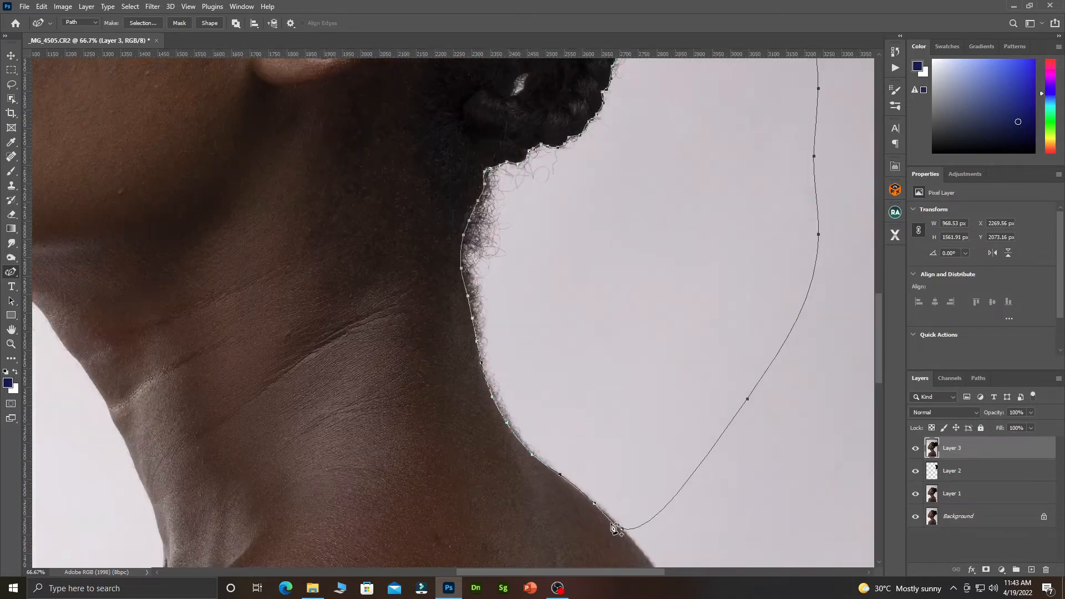
drag(610, 520, 611, 519)
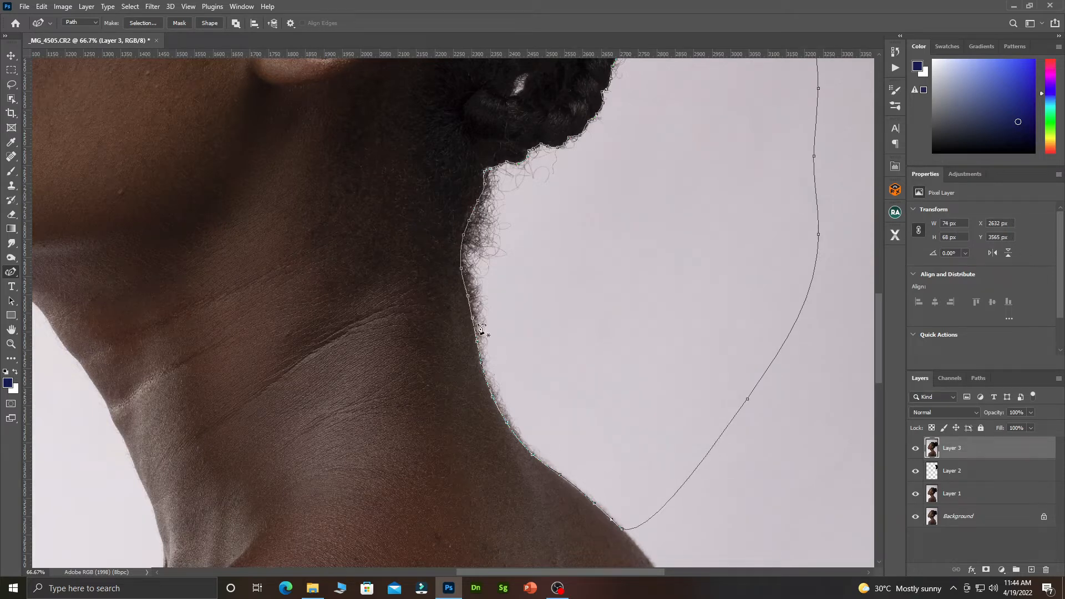
scroll(511, 332, down, 2)
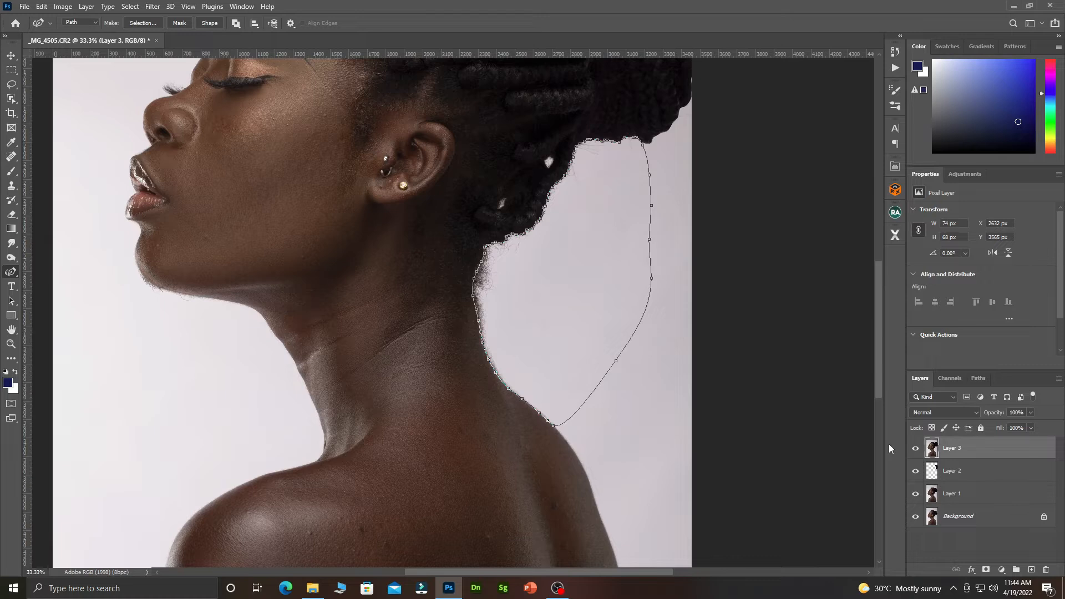
key(ctrl+Return)
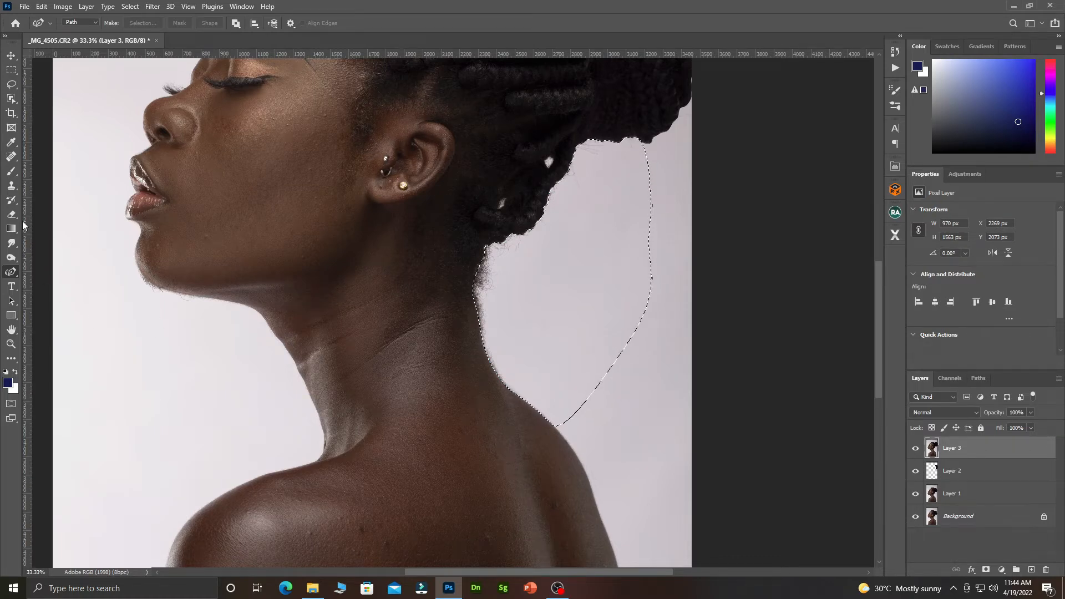
Step: Clone clean backdrop over the flyaway hairs inside the selection using the Clone Stamp with a 150 px brush, and deselect
click(12, 189)
right_click(12, 189)
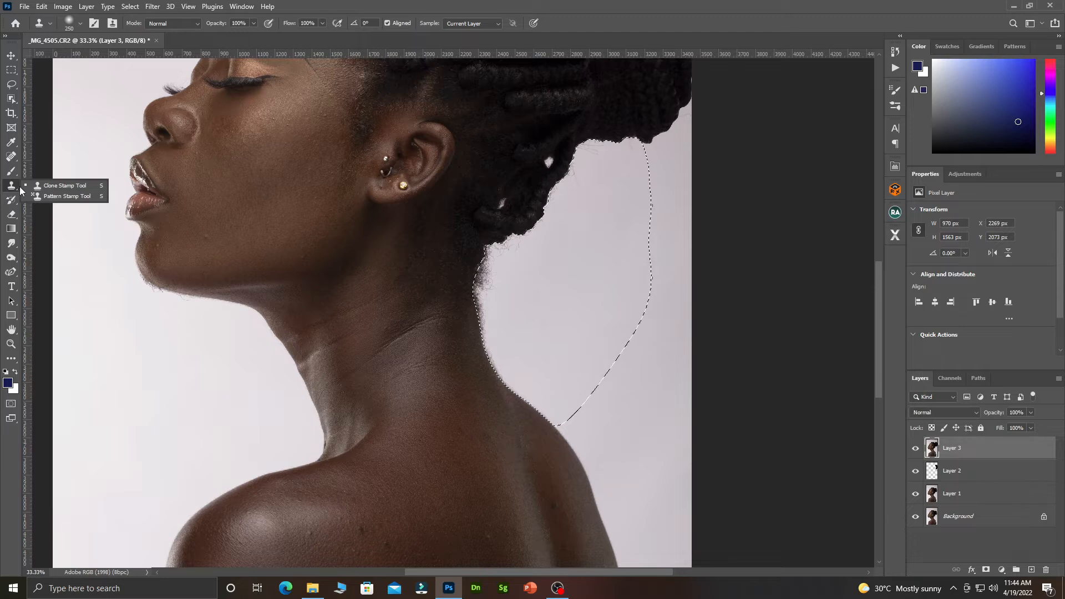
click(18, 188)
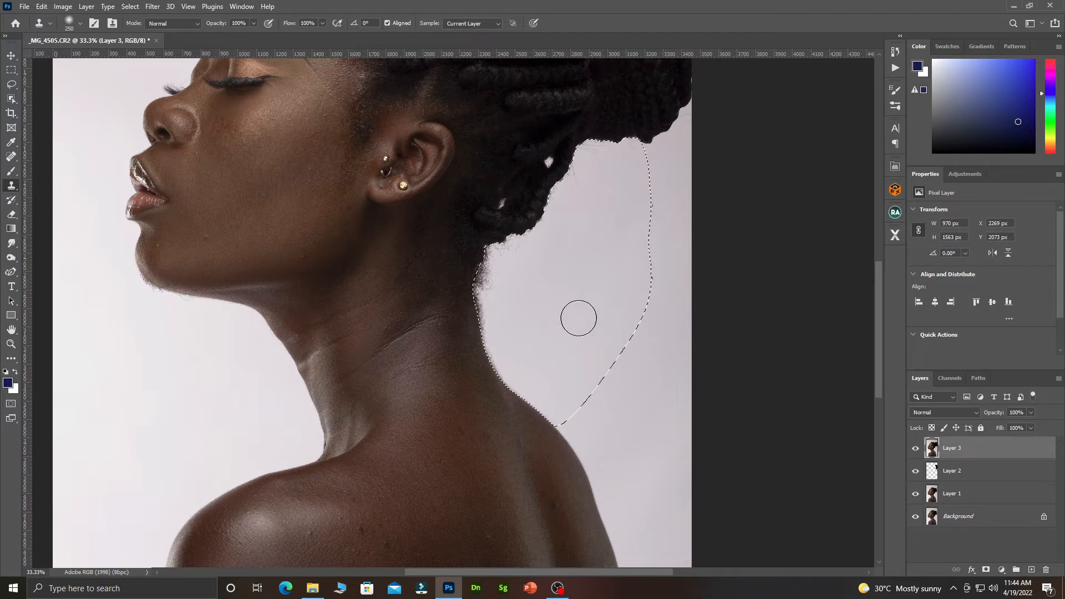
ctrl+click(558, 218)
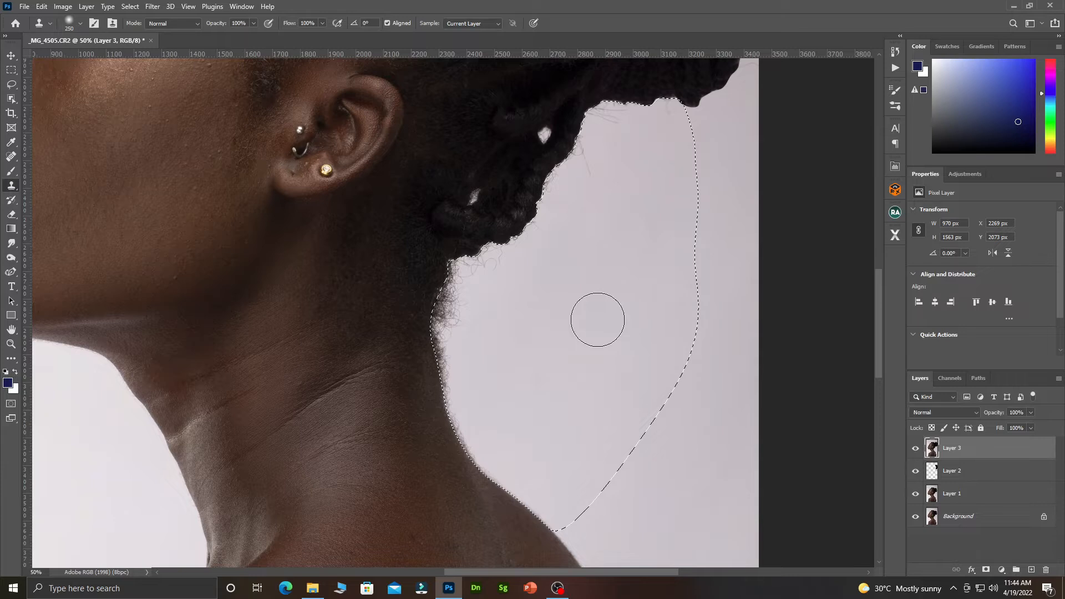
key(bracketleft)
key(bracketleft)
key(bracketleft)
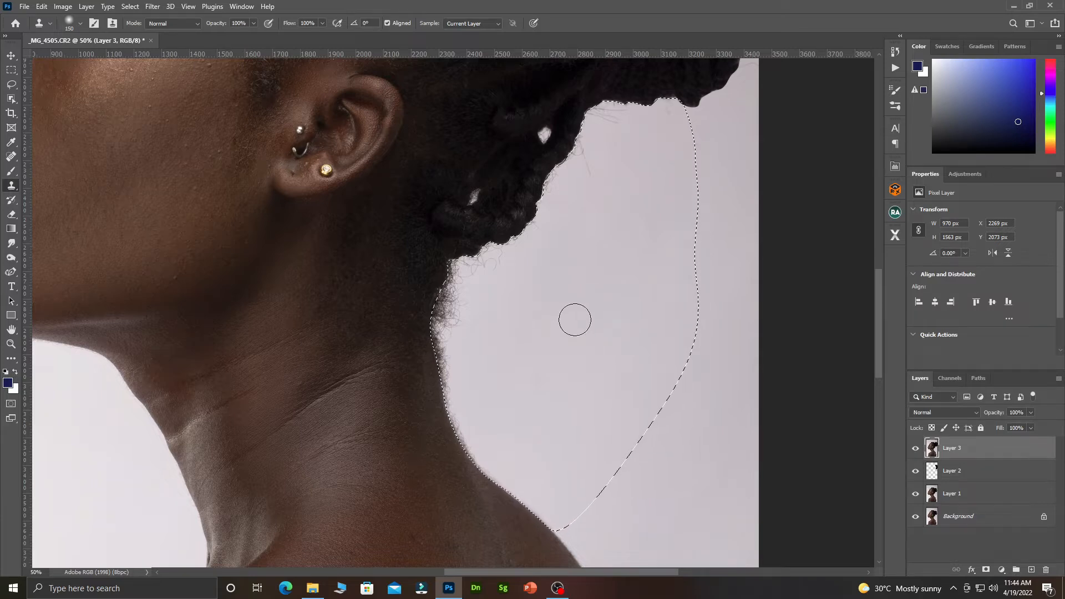
alt+click(574, 320)
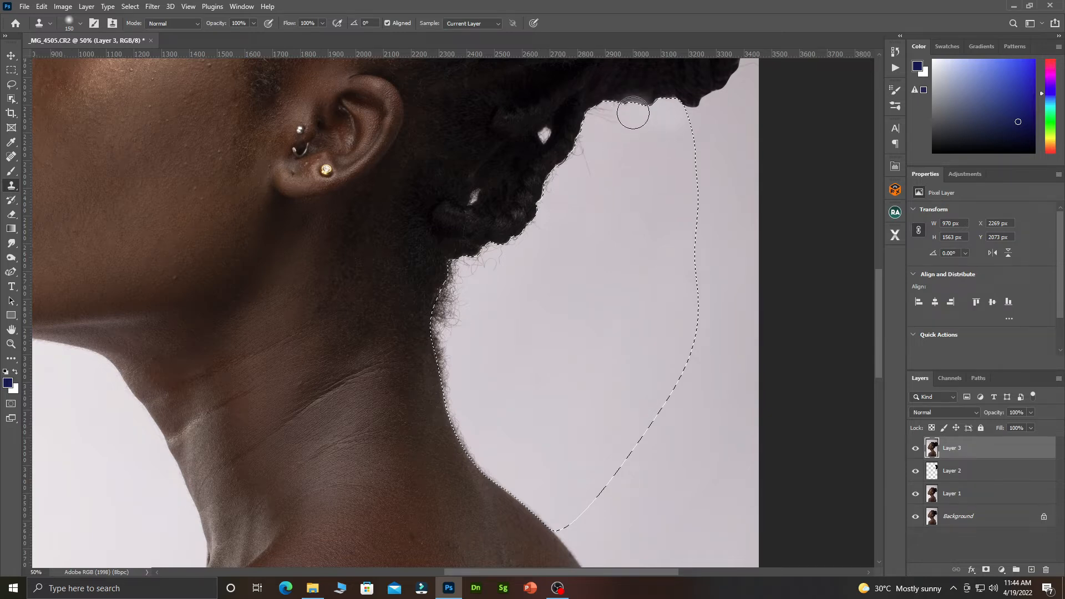
mouse_move(618, 119)
mouse_down()
mouse_move(608, 118)
mouse_move(581, 168)
mouse_move(606, 164)
mouse_move(571, 174)
mouse_move(560, 203)
mouse_up()
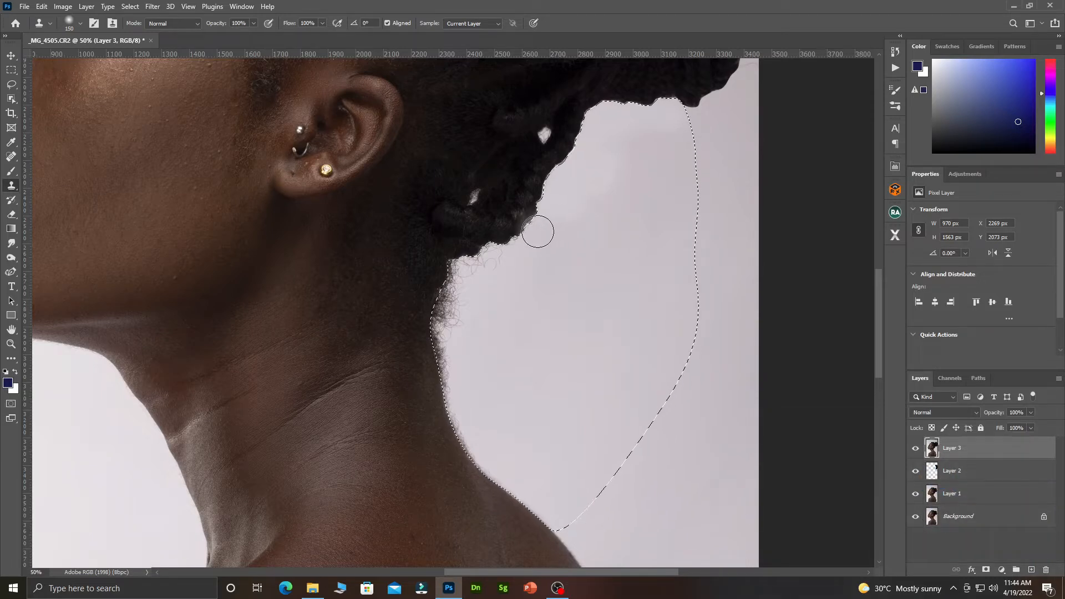
mouse_move(547, 237)
mouse_down()
mouse_move(473, 266)
mouse_move(457, 286)
mouse_move(463, 275)
mouse_move(449, 359)
mouse_move(445, 319)
mouse_move(454, 409)
mouse_move(445, 383)
mouse_move(474, 465)
mouse_move(470, 442)
mouse_move(465, 451)
mouse_move(461, 418)
mouse_move(479, 459)
mouse_move(538, 515)
mouse_up()
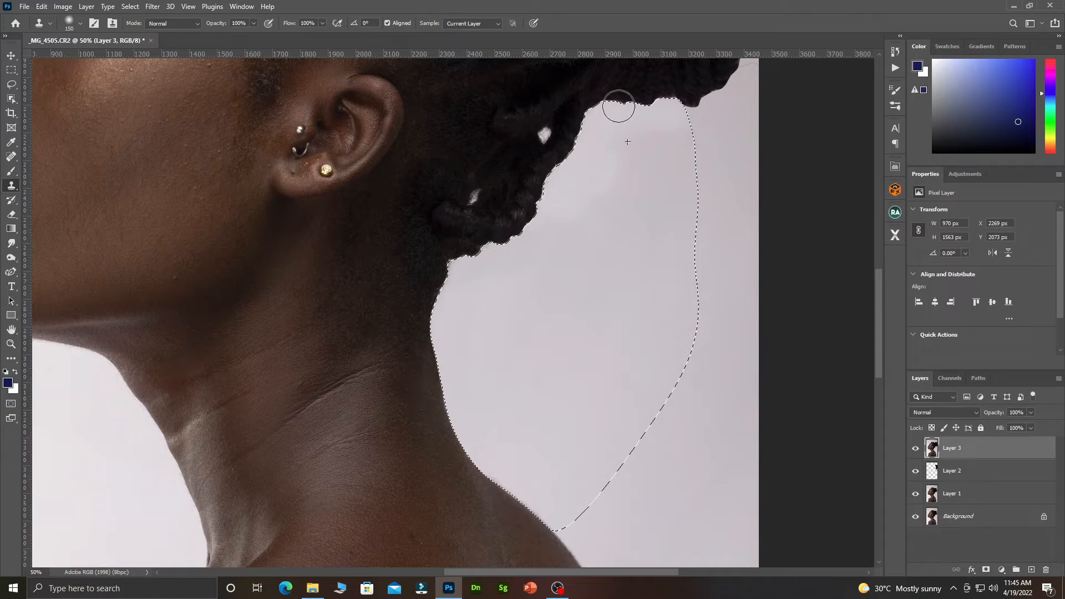
mouse_move(685, 117)
mouse_down()
mouse_move(628, 110)
mouse_move(651, 116)
mouse_up()
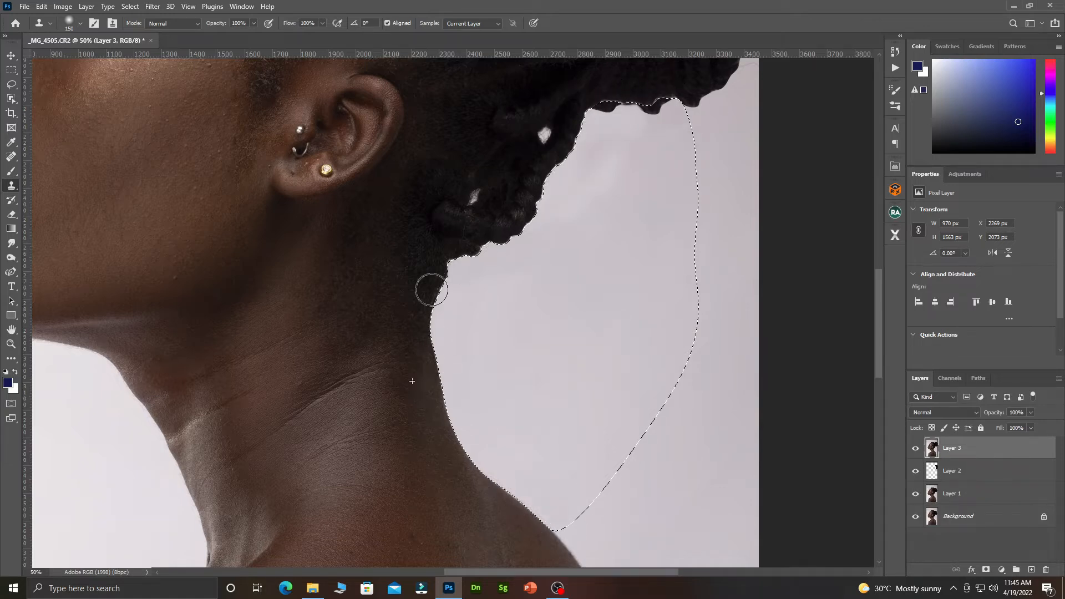
key(ctrl+d)
Step: Examine the whole portrait and toggle Layer 3's visibility to compare the nape and braid edges before and after cleanup
alt+click(461, 211)
alt+click(461, 211)
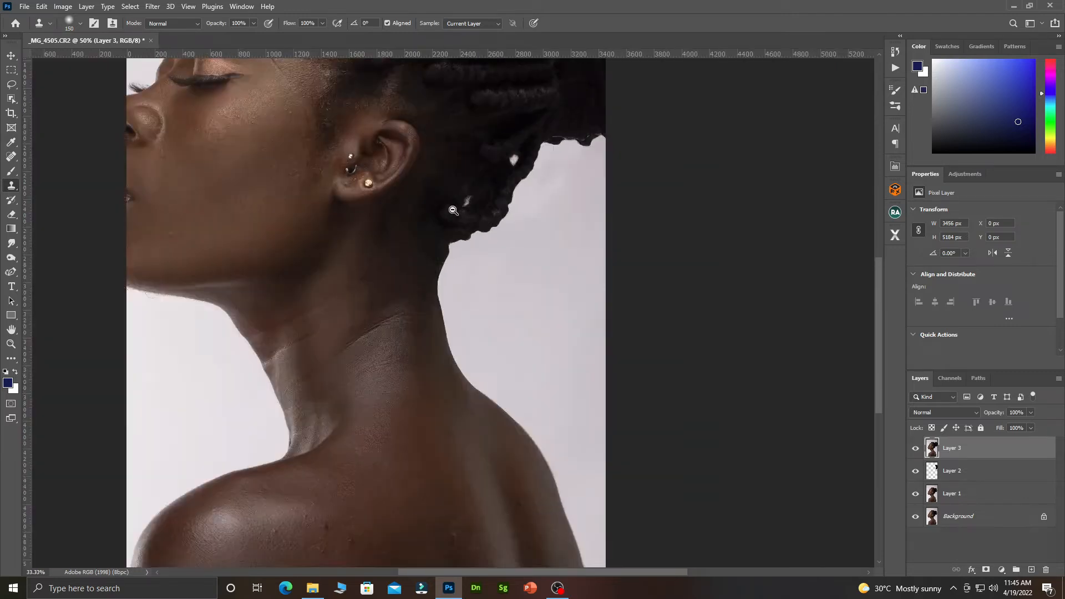
alt+click(461, 210)
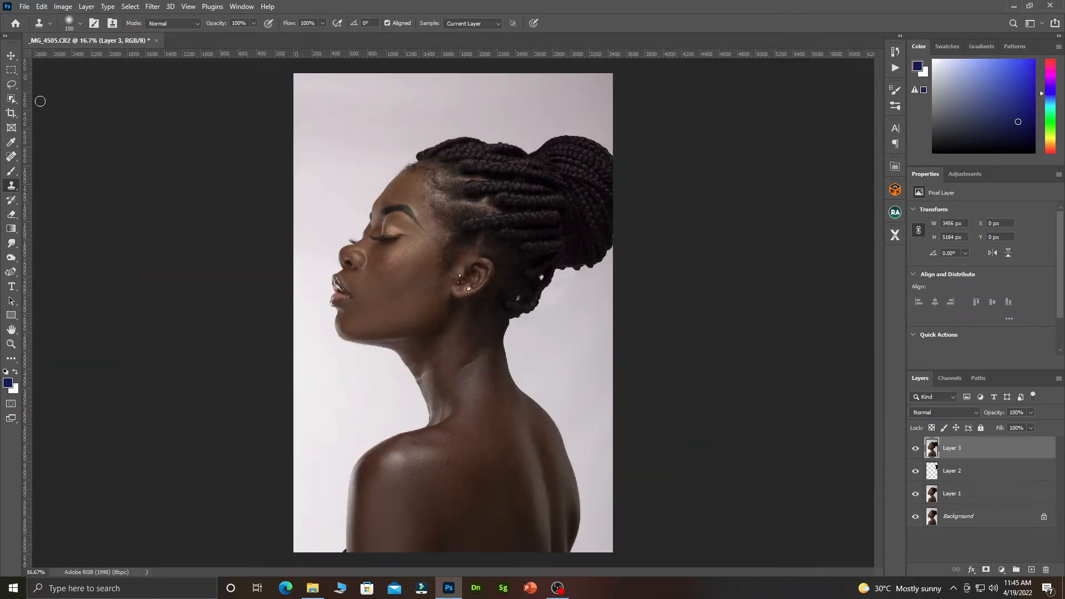
scroll(491, 350, up, 3)
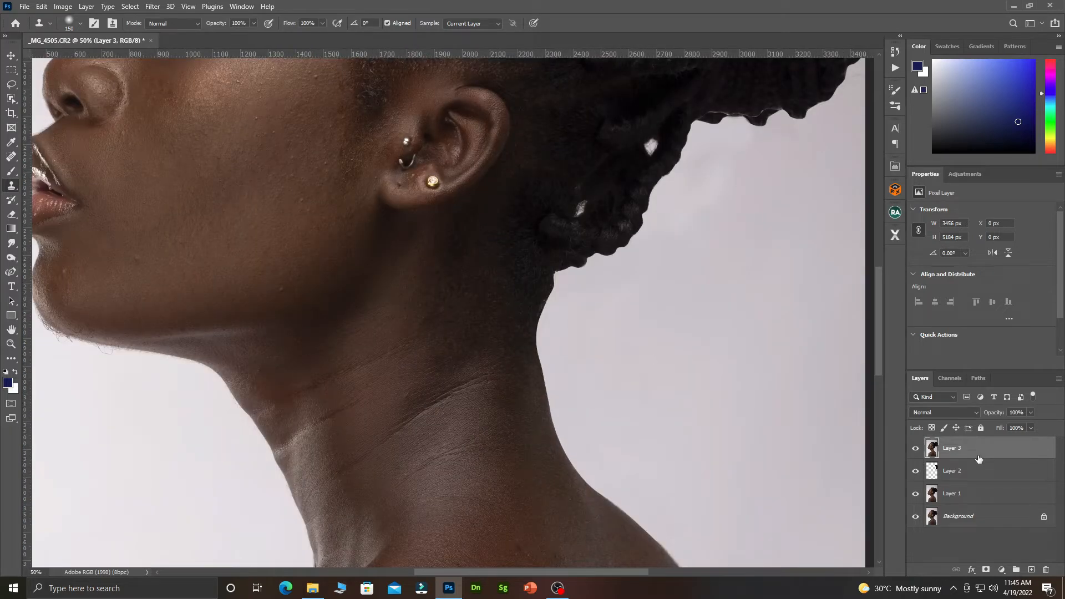
click(916, 452)
click(917, 453)
click(916, 452)
click(916, 451)
Step: Duplicate Layer 3 and set up the Blur tool with 30% strength and a 45 px brush for the copy
key(ctrl+j)
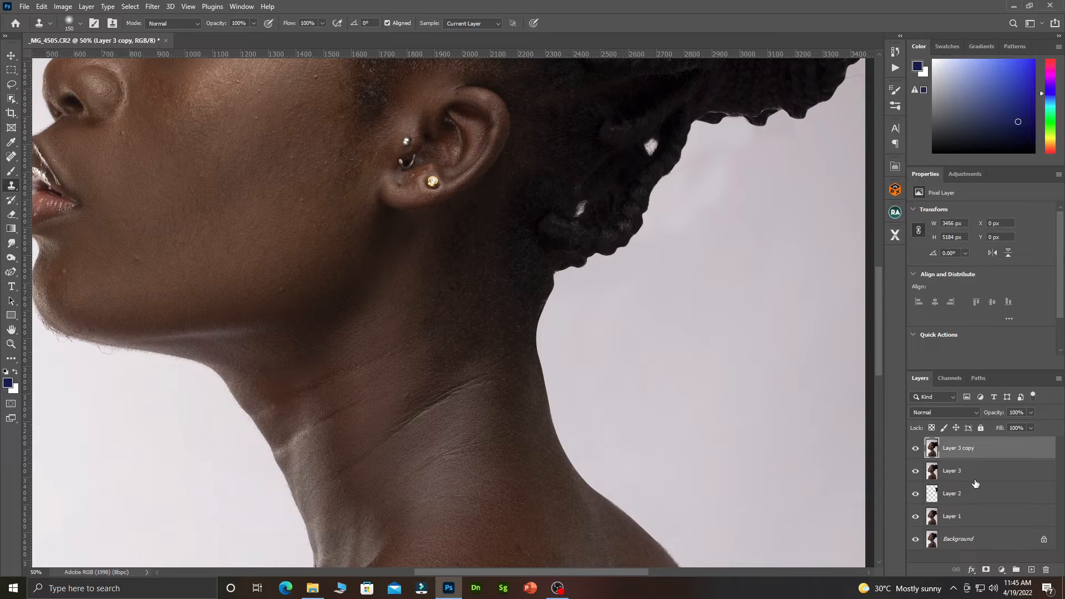
click(12, 173)
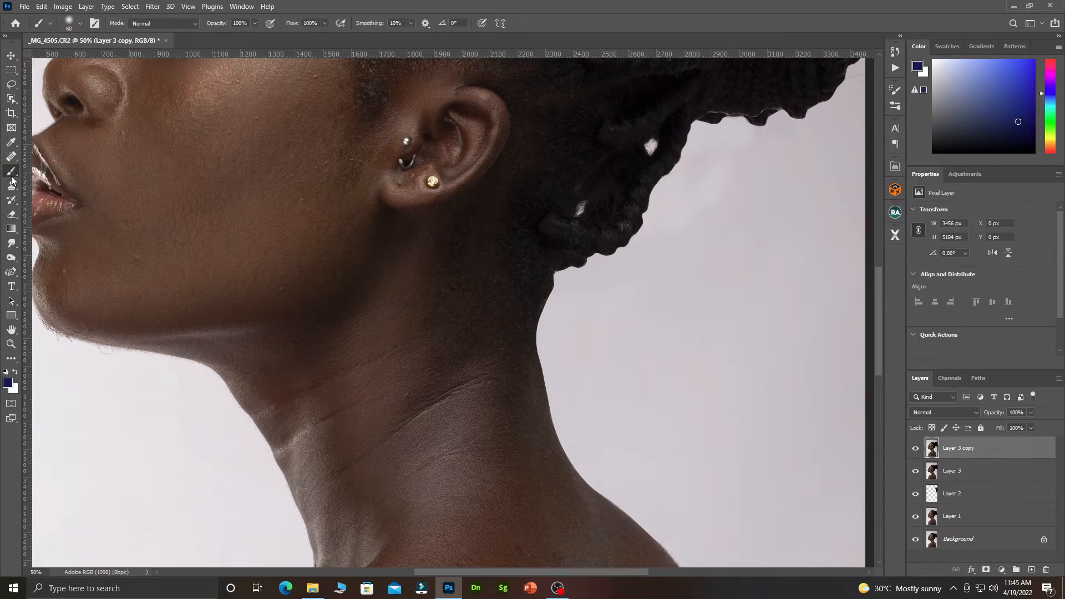
click(12, 244)
click(54, 243)
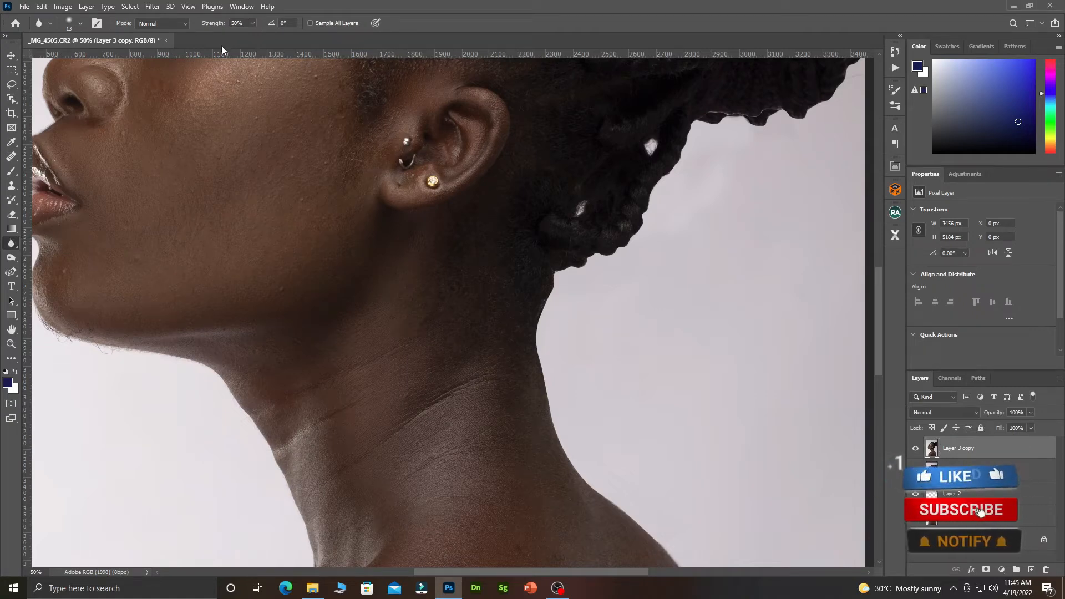
drag(219, 29, 209, 33)
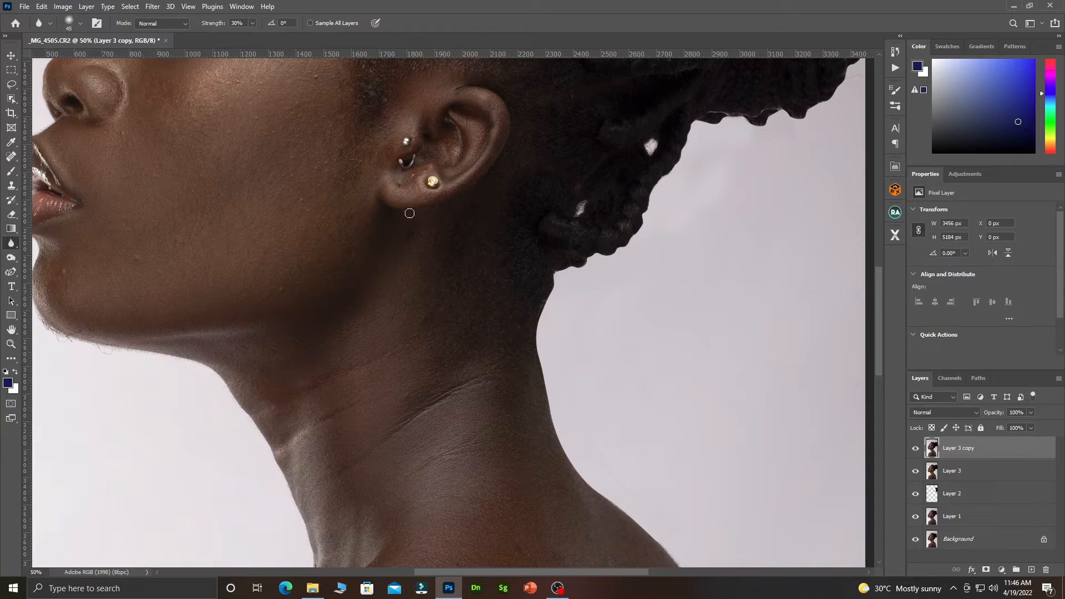
alt+click(381, 150)
alt+click(381, 149)
scroll(374, 156, up, 3)
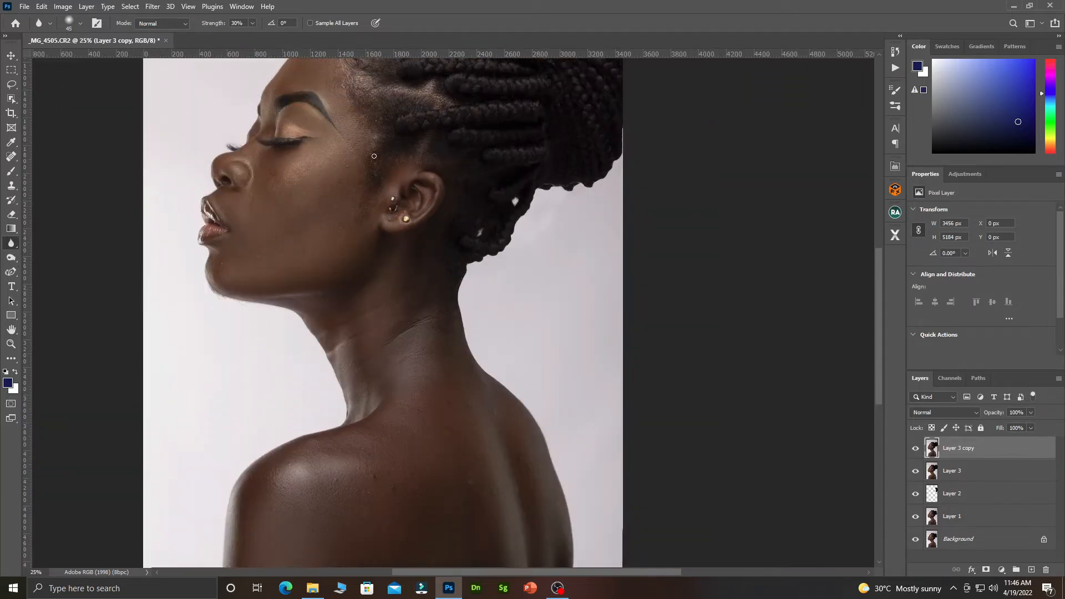
Step: Group all the layers above Background and stamp the visible image onto a new layer on top
scroll(302, 149, up, 5)
ctrl+click(304, 138)
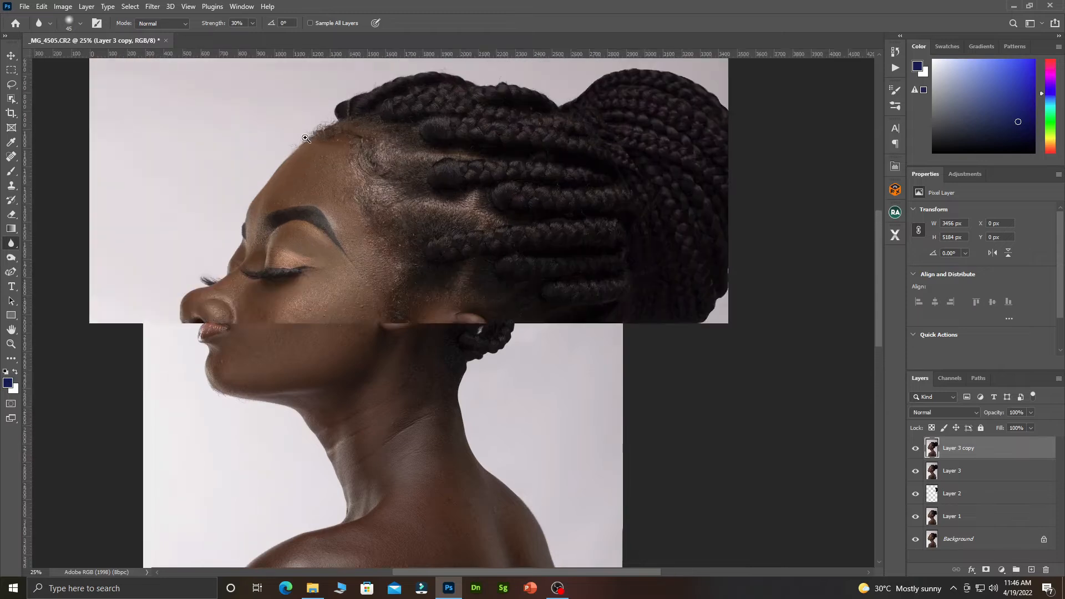
ctrl+click(306, 138)
ctrl+click(306, 138)
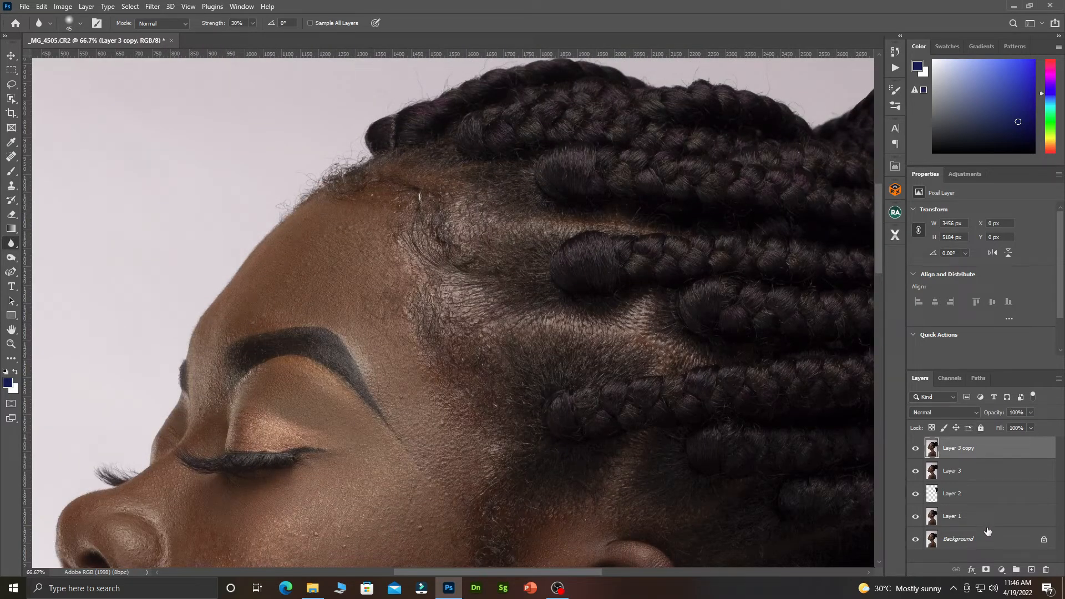
shift+click(987, 525)
key(ctrl+g)
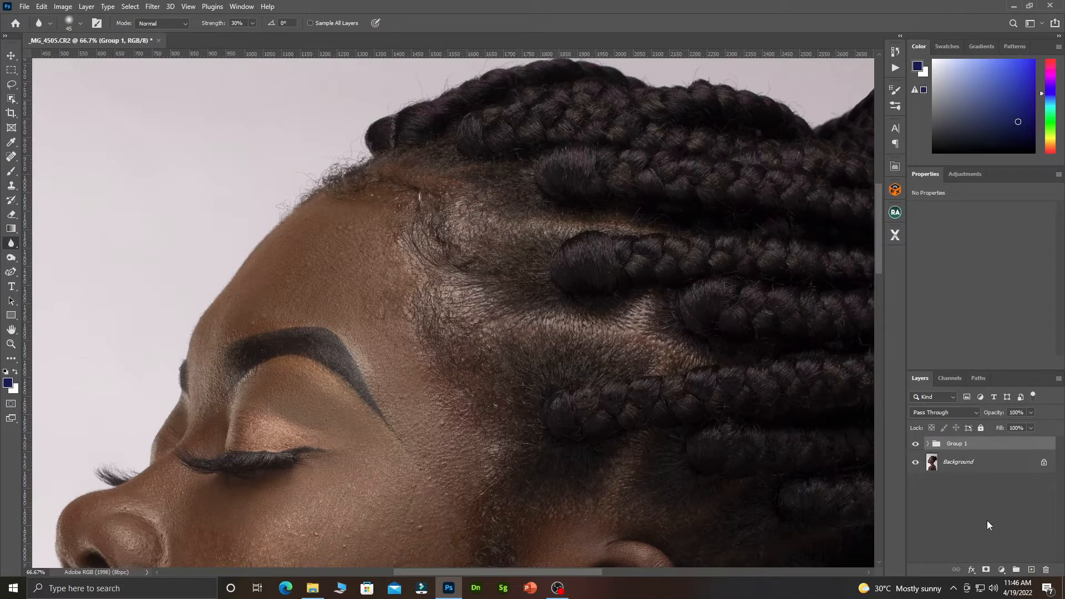
key(ctrl+shift+alt+e)
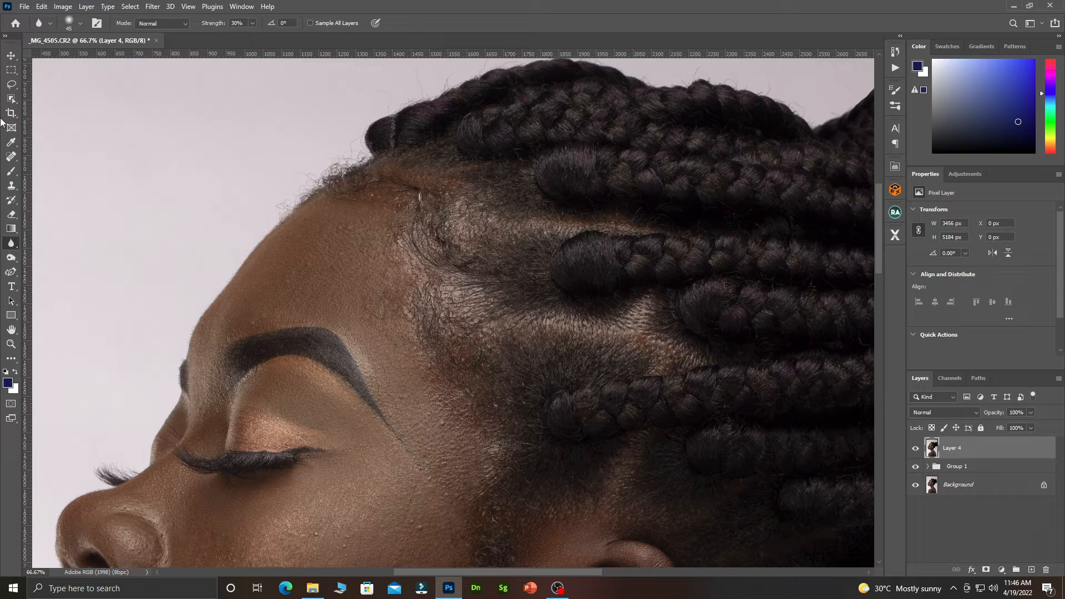
Step: Start a Curvature Pen path on the upper forehead edge and trace the hairline up to the base of the front braid
click(11, 272)
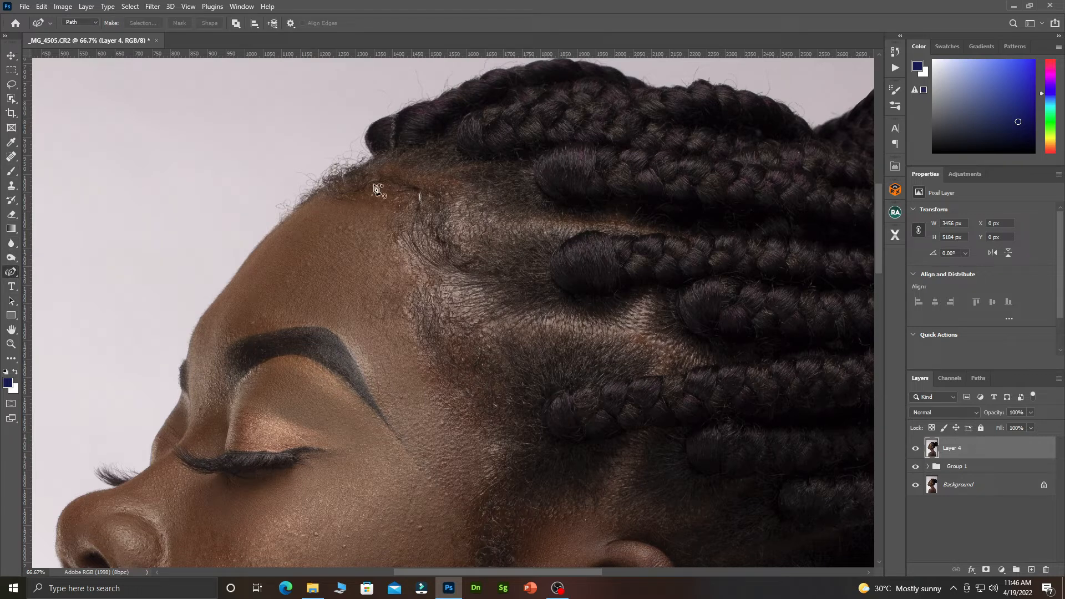
click(279, 225)
click(303, 210)
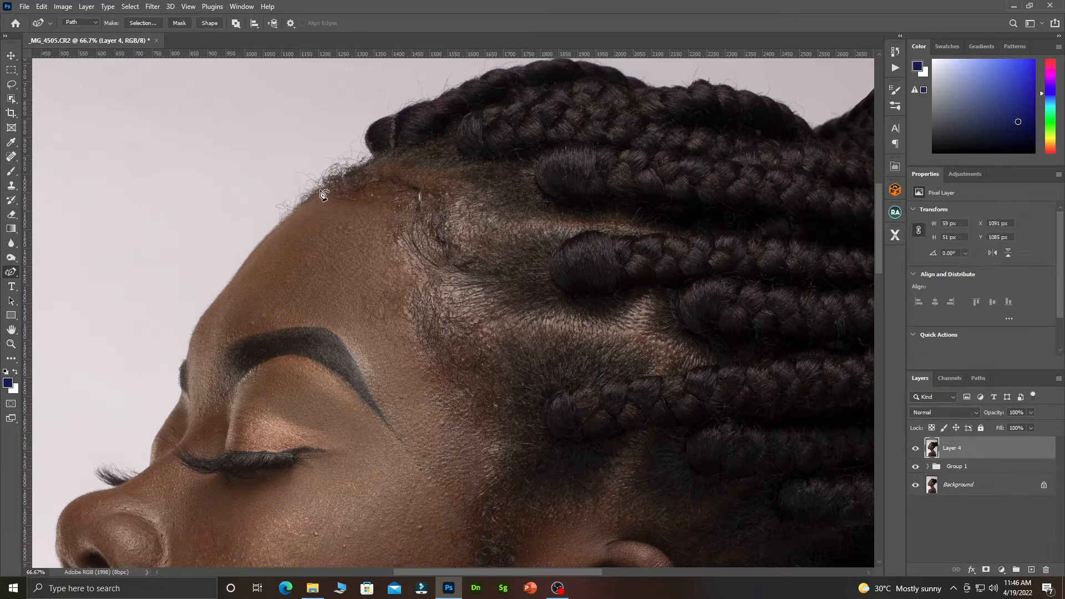
click(324, 191)
click(356, 170)
click(372, 156)
Step: Continue the path around the front braid's tip and along the upper edge of the top braid to its crest
click(366, 141)
click(369, 130)
click(374, 124)
click(398, 115)
click(405, 111)
click(437, 97)
click(448, 91)
click(456, 88)
click(475, 81)
click(481, 80)
click(505, 71)
click(513, 71)
click(521, 70)
click(532, 66)
drag(526, 63, 533, 164)
click(555, 159)
click(572, 155)
click(583, 161)
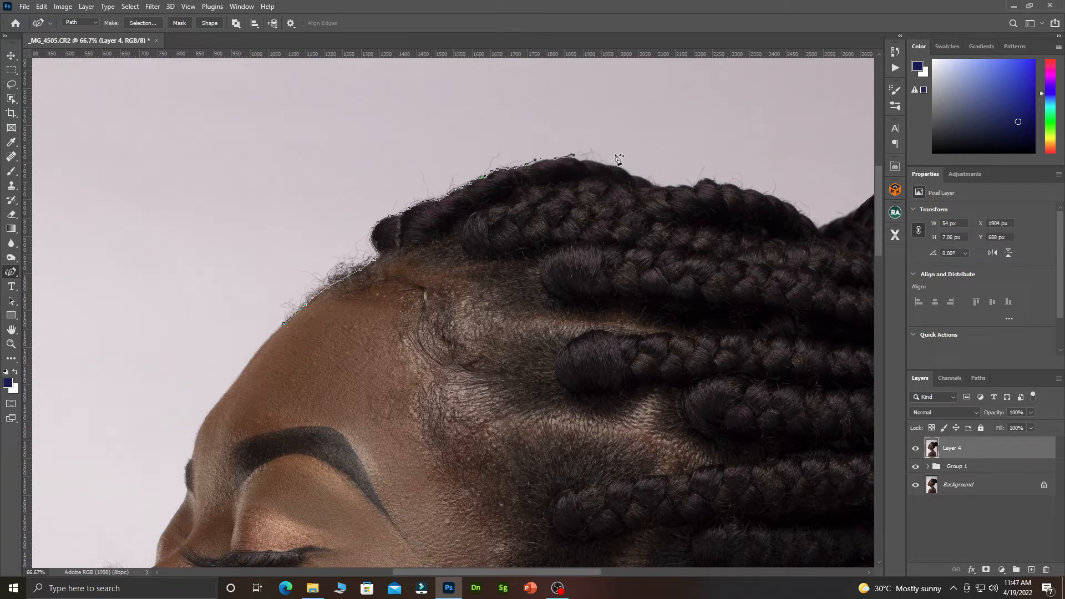
Step: Loop the path through the backdrop above the braids and forehead and close it at its starting point
drag(363, 131, 344, 137)
drag(285, 172, 268, 191)
drag(230, 251, 228, 274)
drag(237, 312, 238, 316)
click(254, 324)
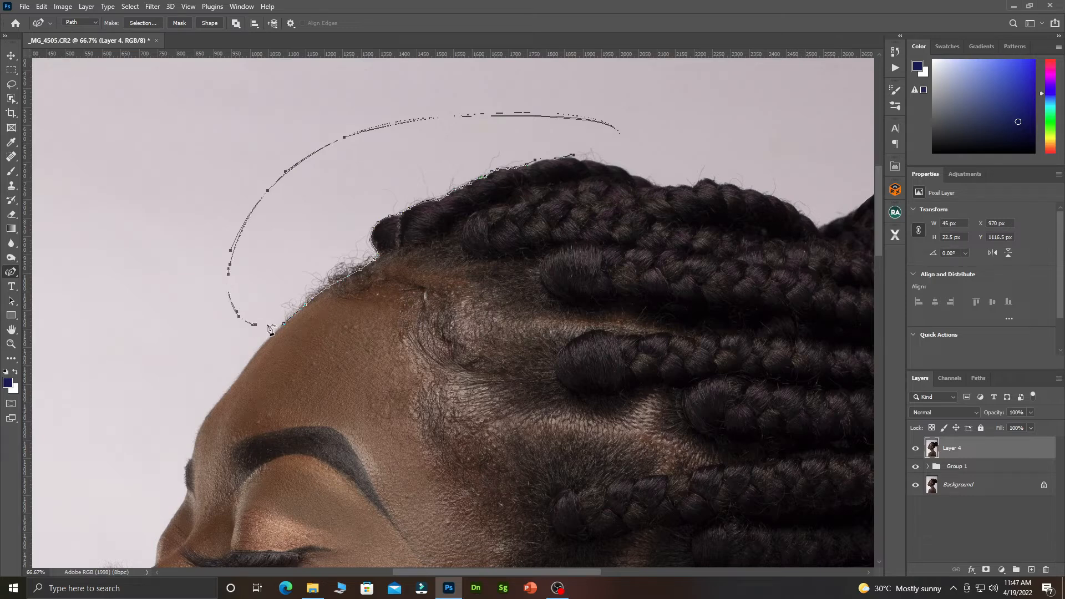
click(286, 327)
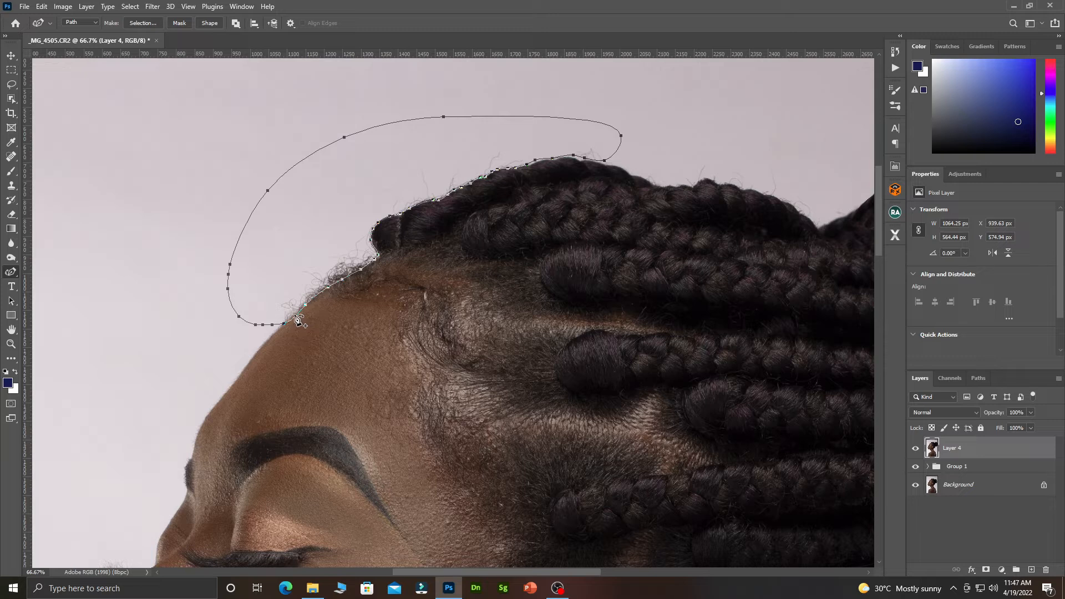
Step: Adjust the path's anchor point at the forehead edge to follow the skin contour and convert the path into a selection
ctrl+click(297, 319)
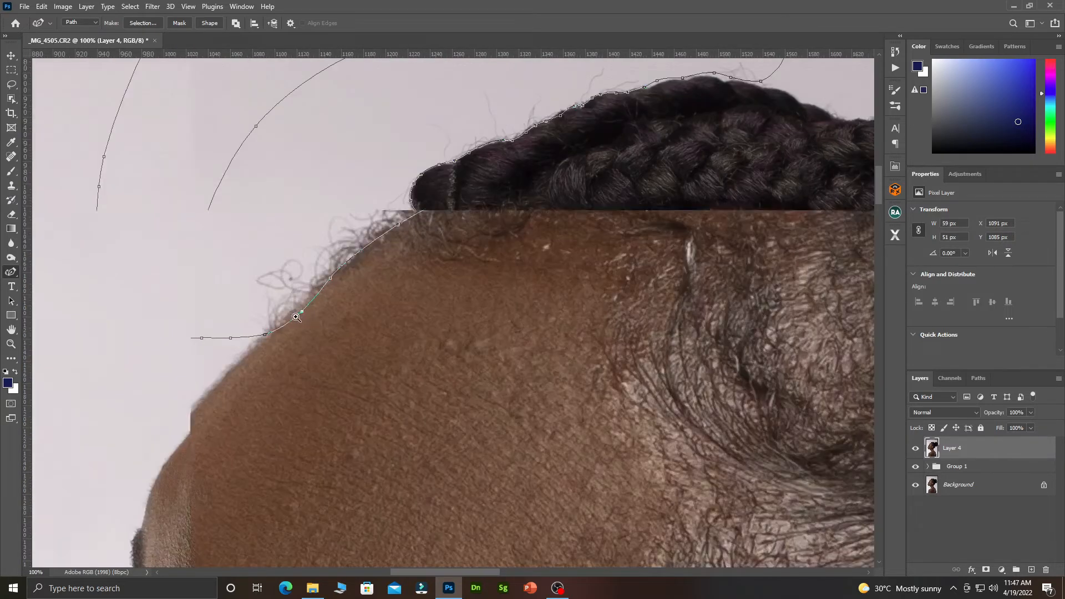
drag(301, 310, 255, 337)
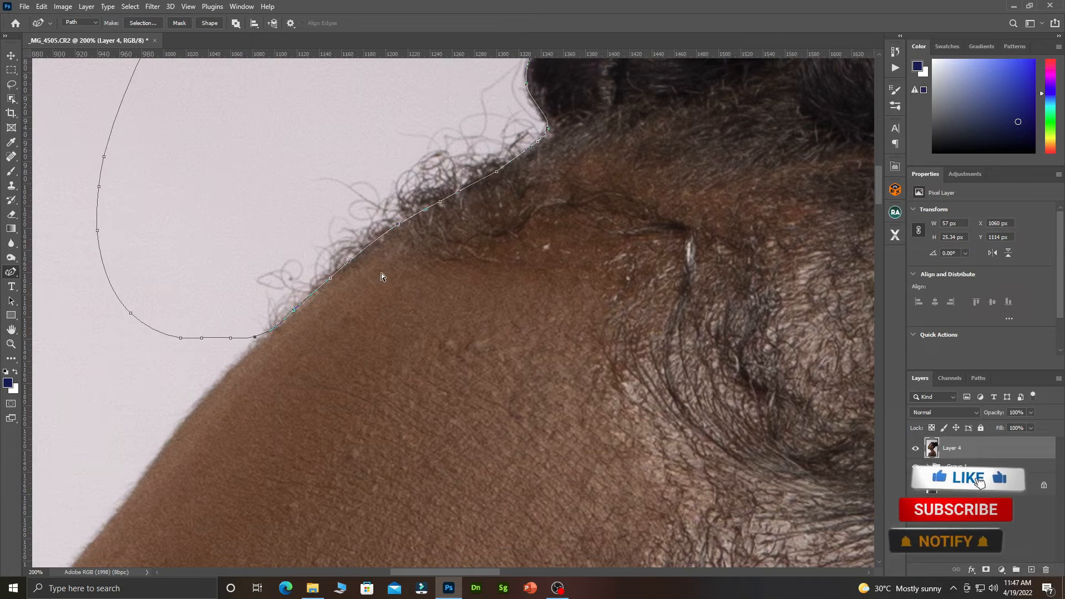
scroll(361, 255, down, 3)
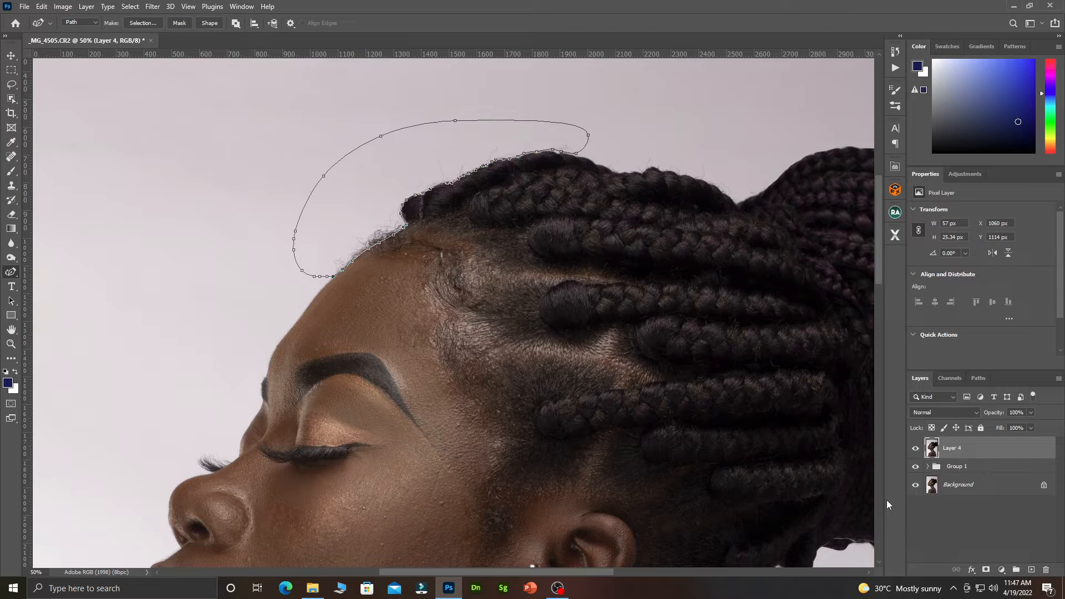
key(ctrl+Return)
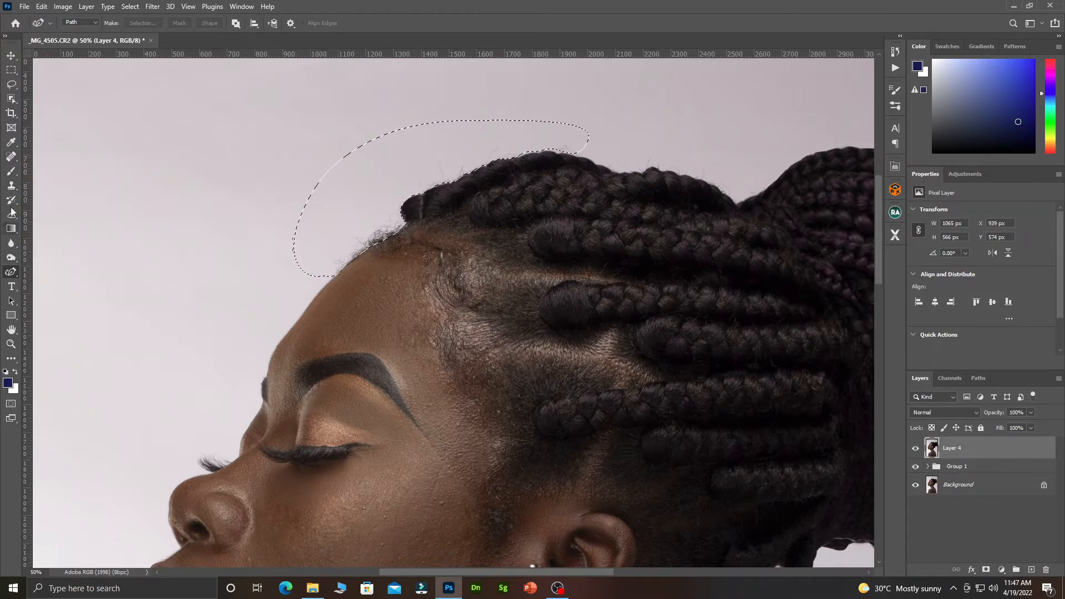
Step: Clone clean backdrop over the flyaway hairs inside the selection using a 150 px Clone Stamp brush, and deselect
click(11, 186)
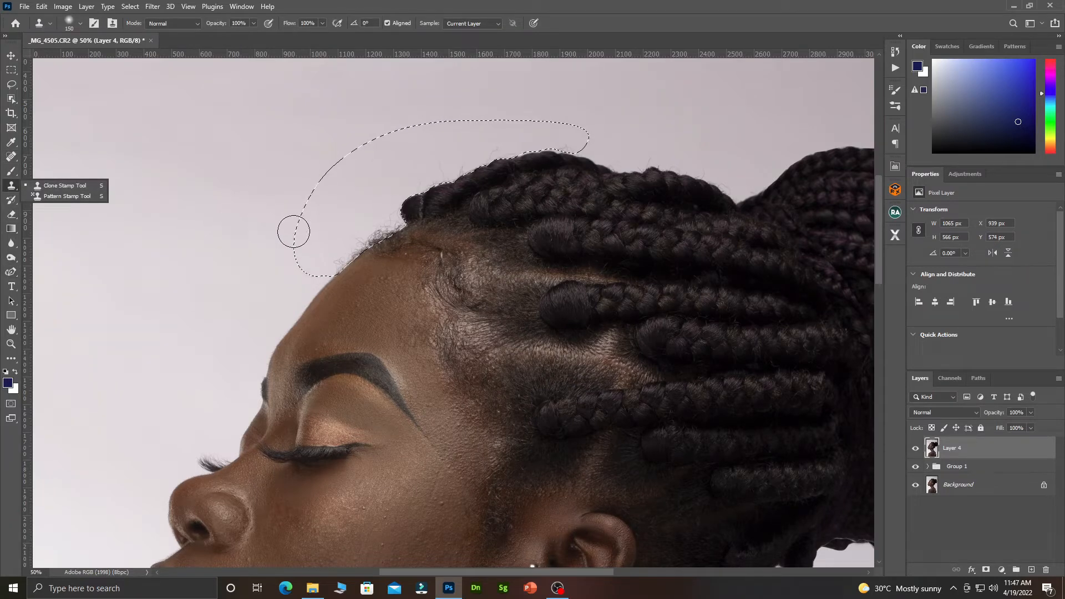
alt+click(276, 222)
mouse_move(343, 232)
mouse_down()
mouse_move(396, 218)
mouse_move(314, 260)
mouse_move(340, 260)
mouse_move(384, 228)
mouse_move(360, 236)
mouse_move(406, 177)
mouse_move(413, 190)
mouse_move(490, 158)
mouse_move(452, 155)
mouse_move(485, 143)
mouse_move(563, 138)
mouse_move(291, 145)
mouse_move(214, 218)
mouse_move(214, 293)
mouse_up()
key(ctrl+d)
scroll(330, 188, down, 2)
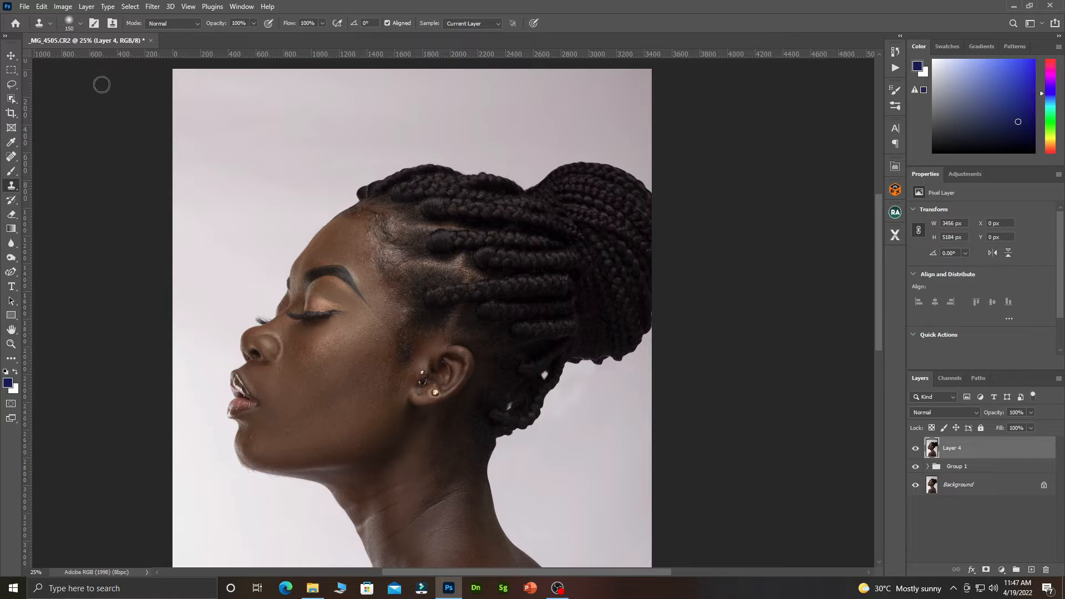
Step: Toggle Layer 4's visibility close up and zoomed out to compare the forehead hairline and braid edge before and after cleanup
click(11, 56)
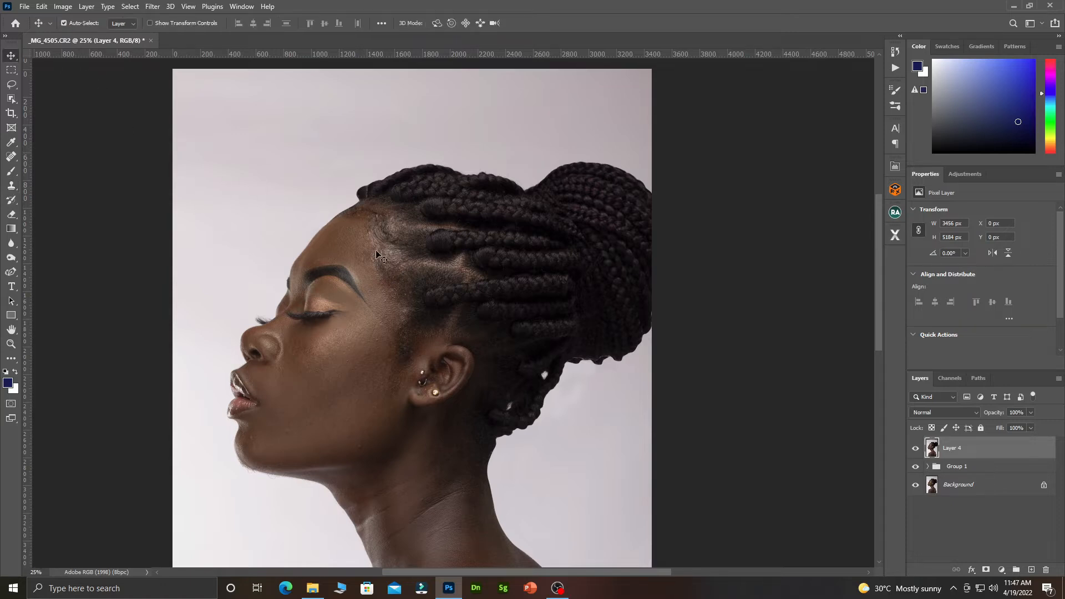
scroll(284, 242, down, 1)
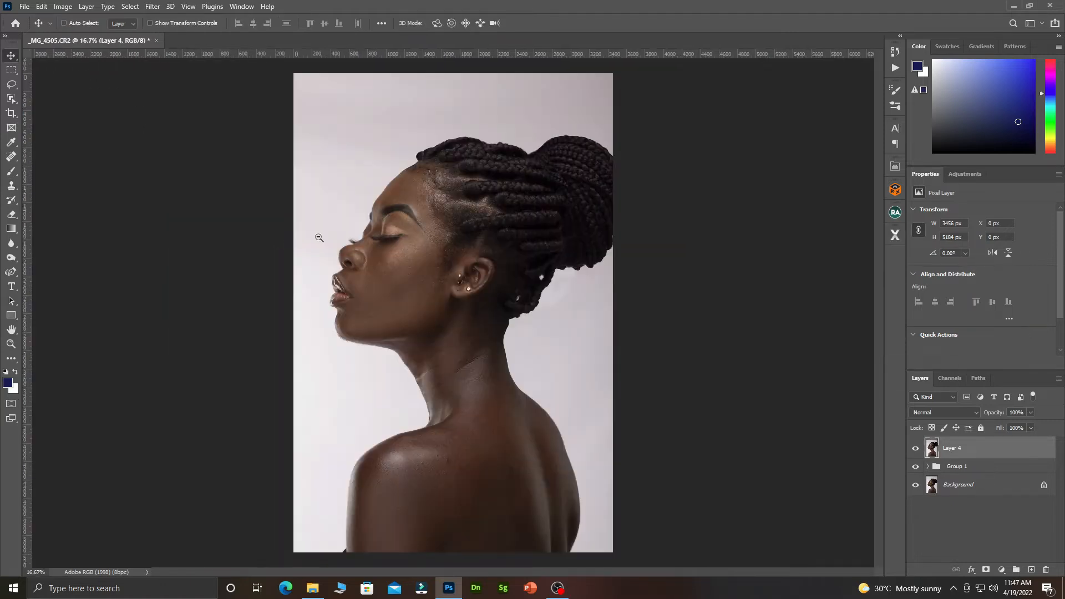
scroll(407, 192, up, 2)
scroll(406, 193, up, 1)
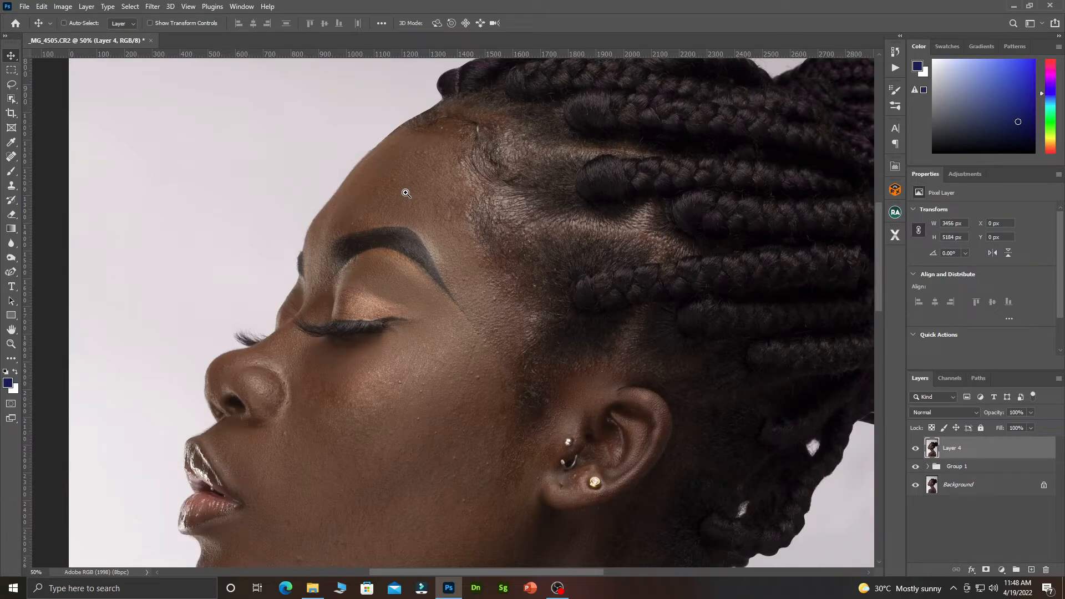
click(915, 449)
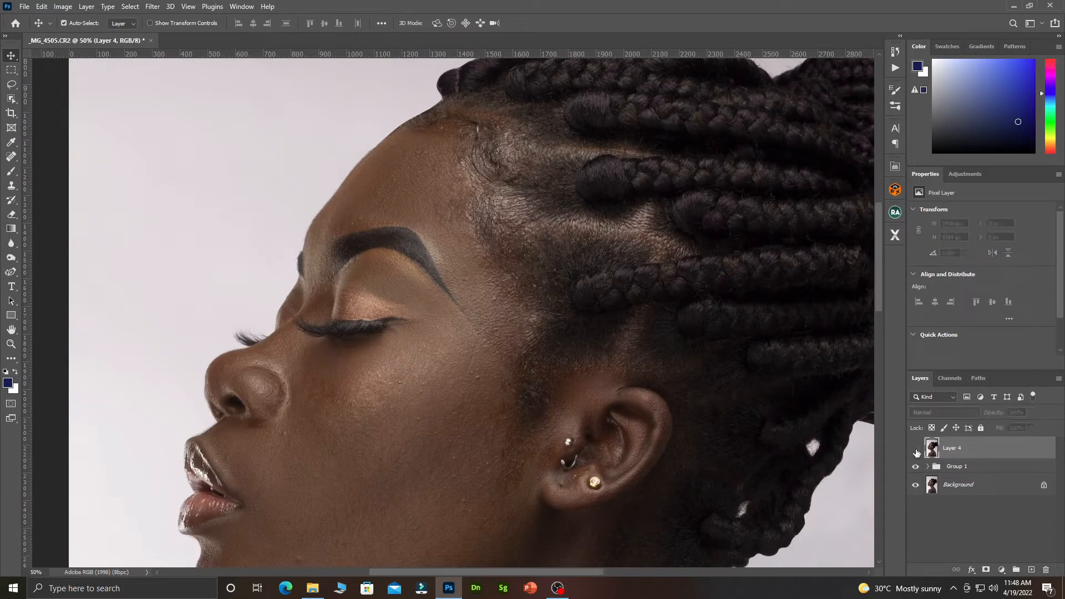
click(916, 449)
click(917, 450)
click(916, 449)
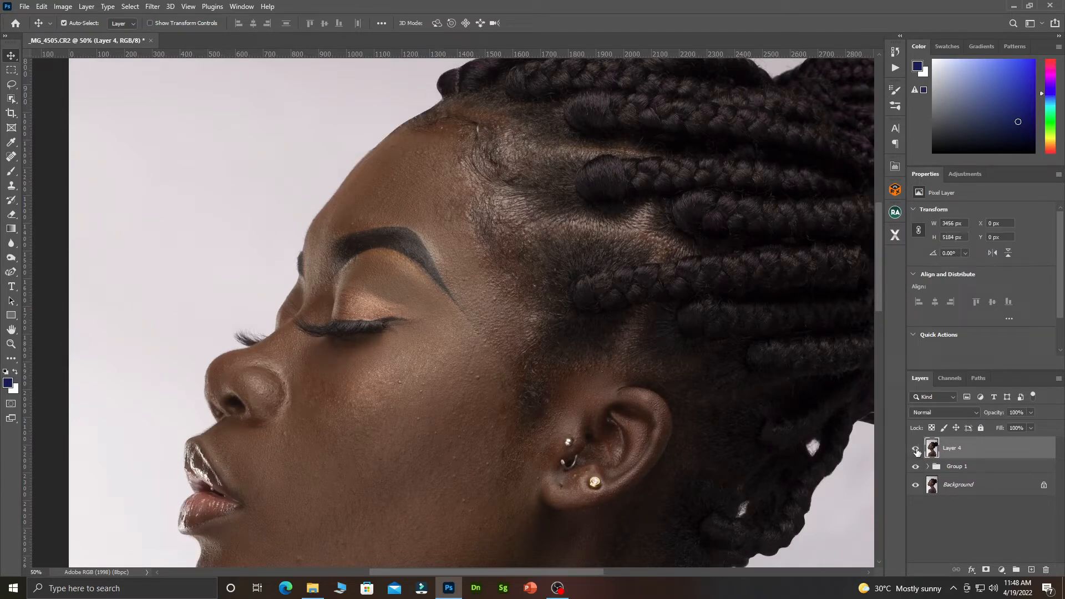
click(917, 449)
click(916, 450)
click(916, 450)
click(916, 449)
ctrl+alt+click(309, 171)
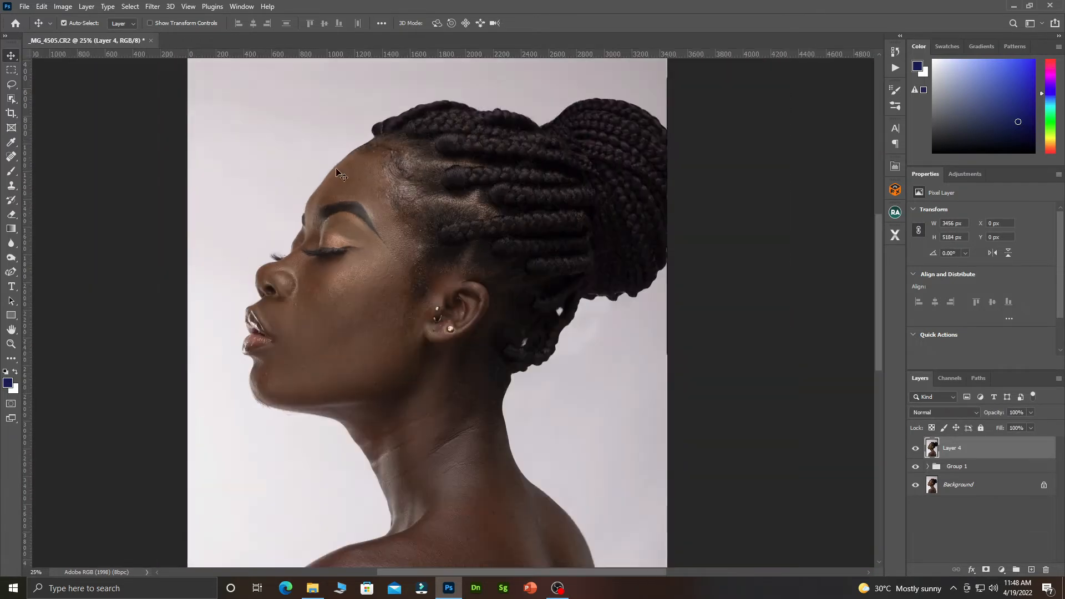
scroll(344, 170, down, 2)
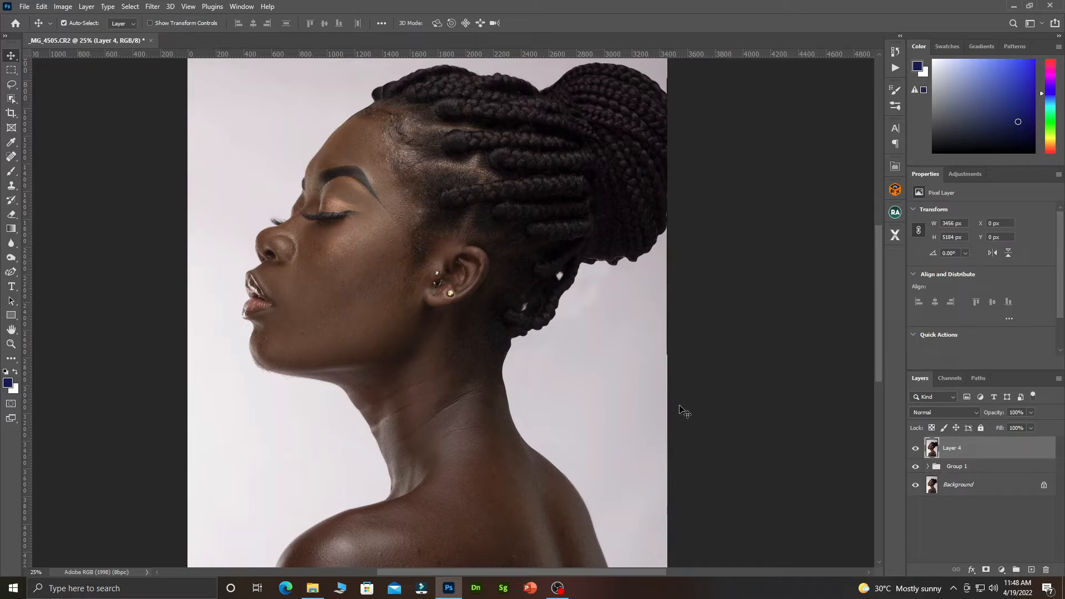
click(915, 449)
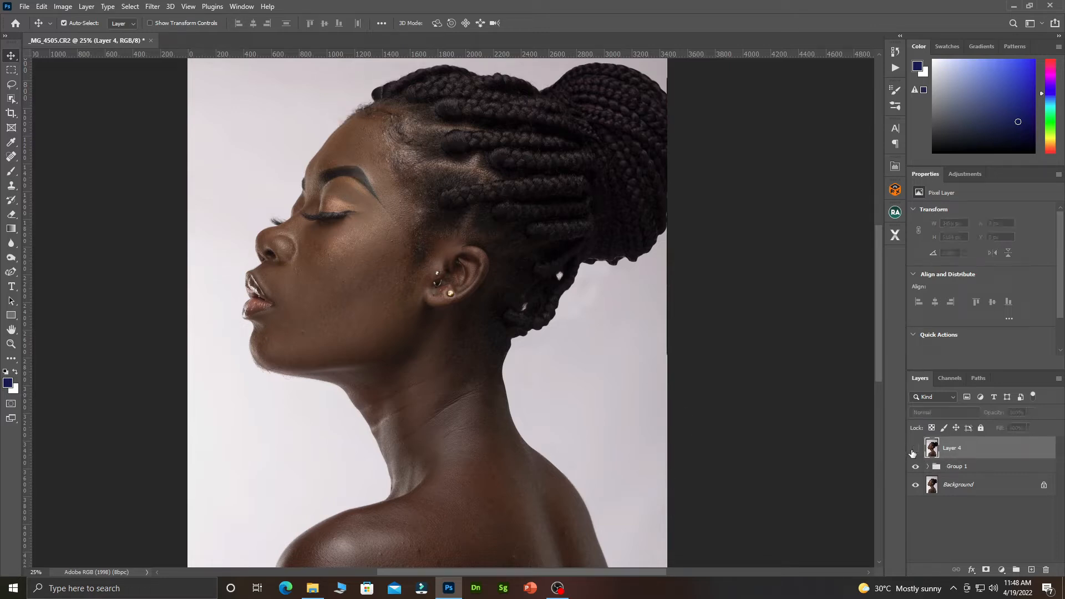
click(915, 449)
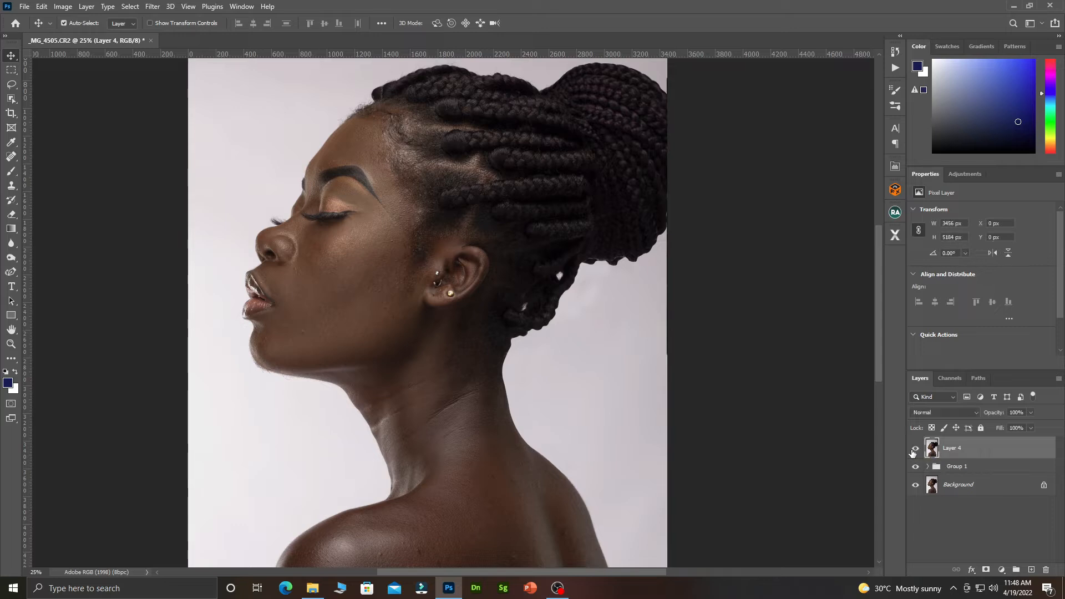
click(914, 450)
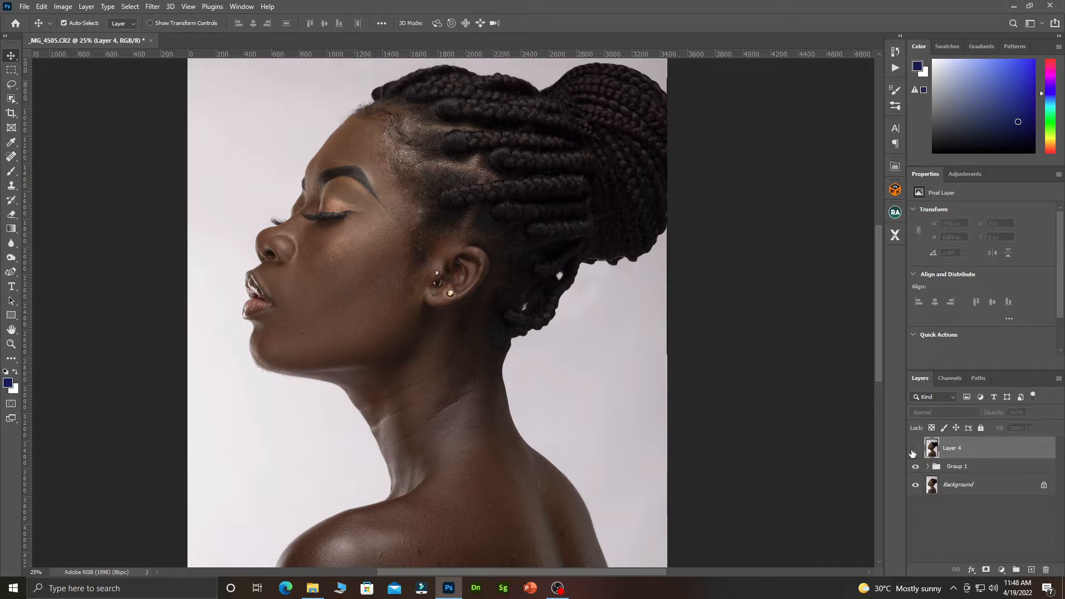
click(914, 451)
Step: Hide Layer 4 and stamp the remaining visible image onto a new layer directly above Group 1
click(968, 470)
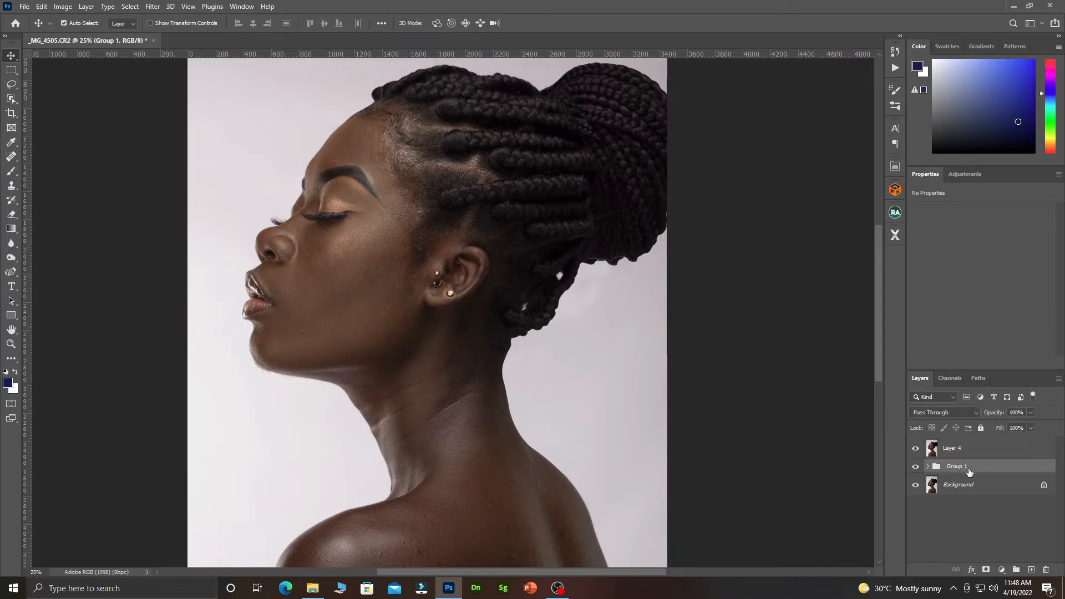
click(916, 450)
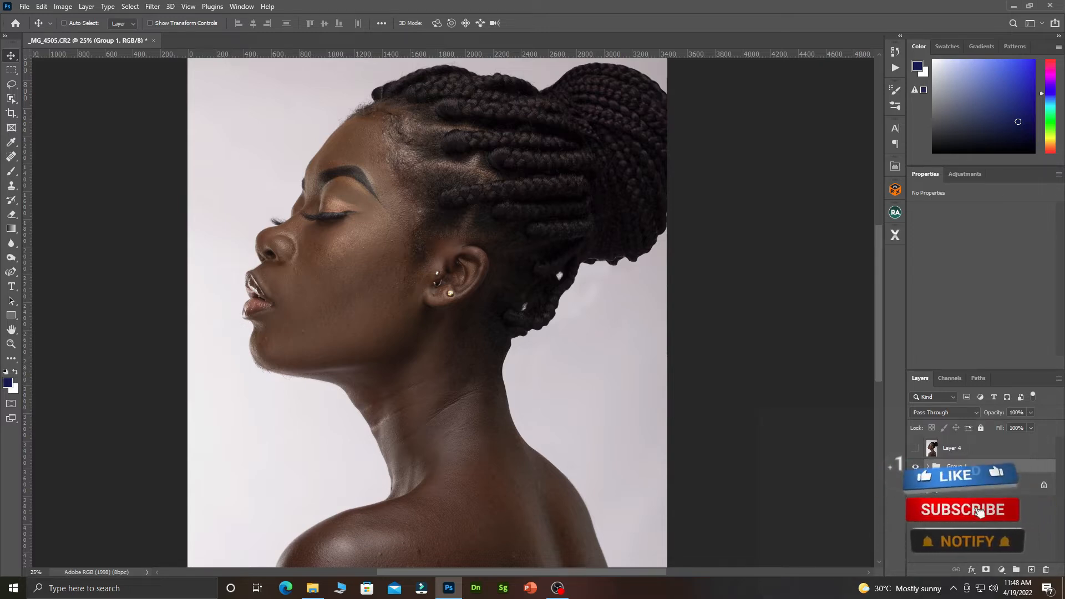
key(ctrl+alt+shift+e)
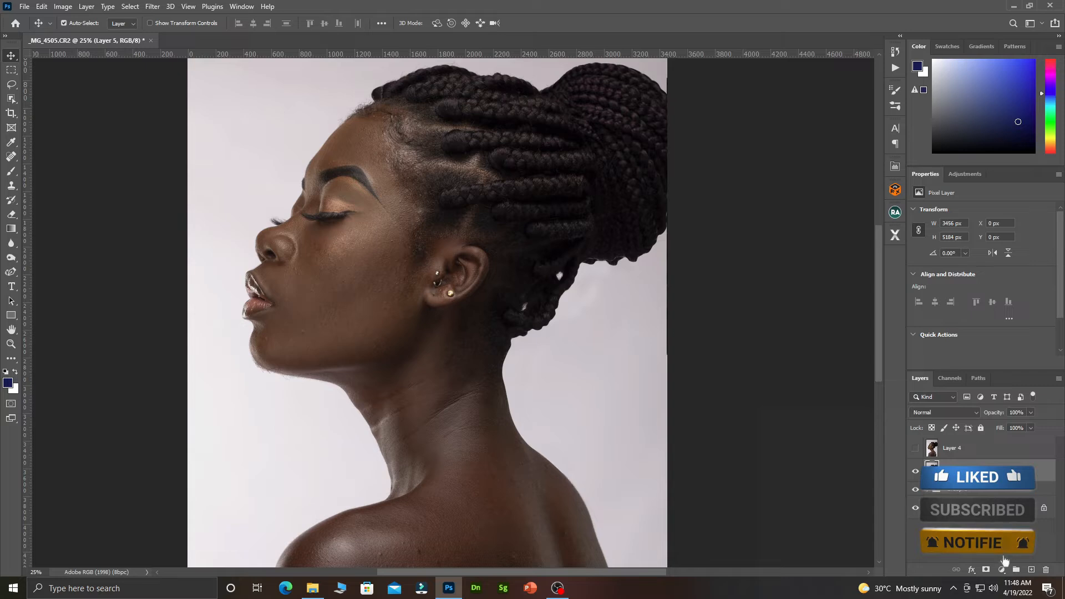
Step: Show Layer 4 again, clip it to Layer 5 below, and add a white layer mask to it
click(916, 448)
right_click(976, 447)
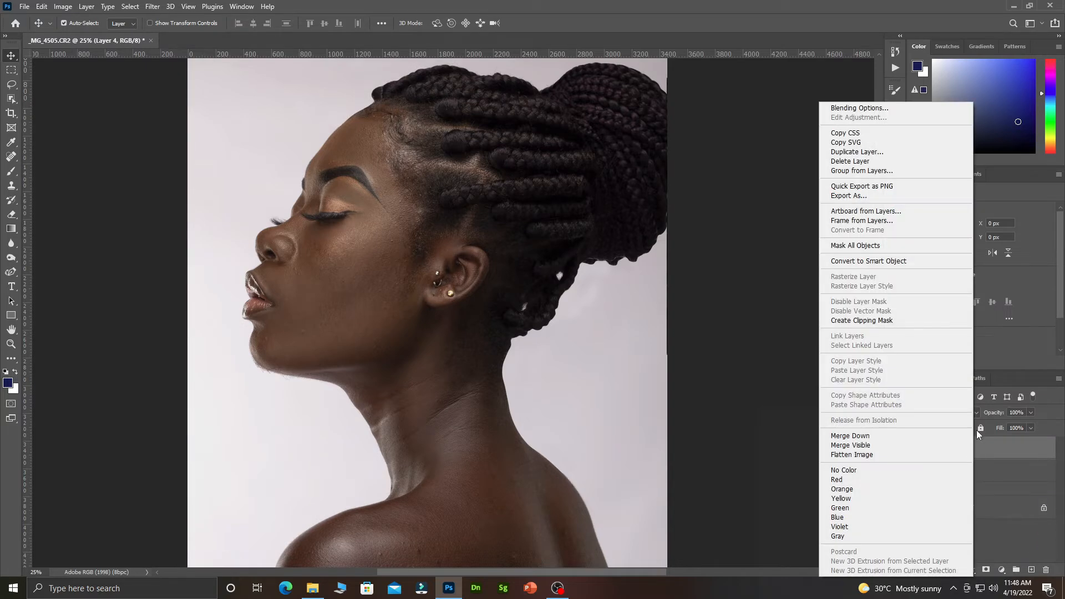
click(859, 320)
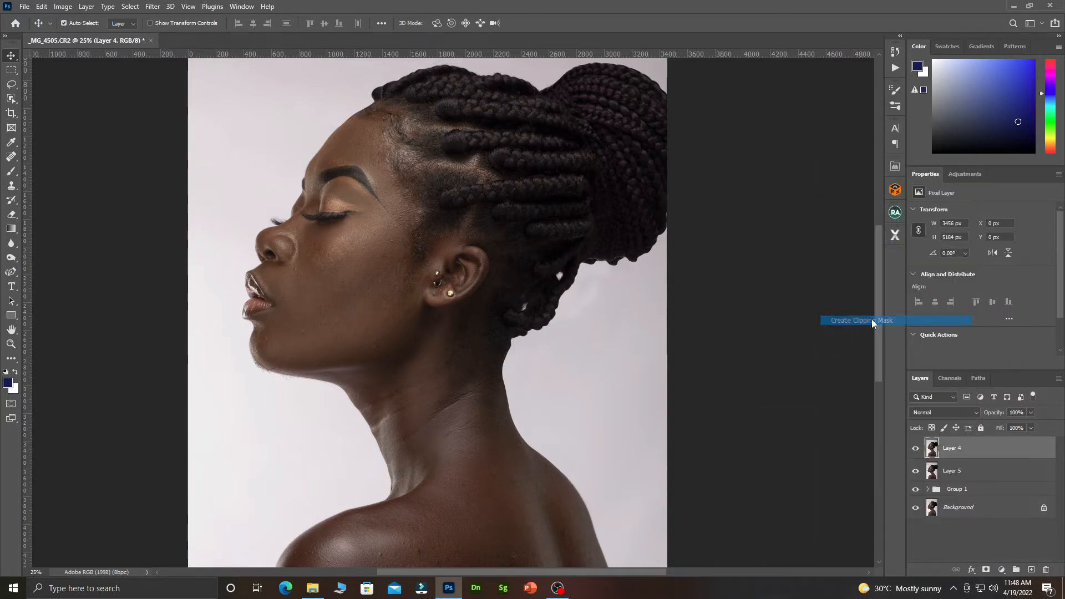
click(986, 570)
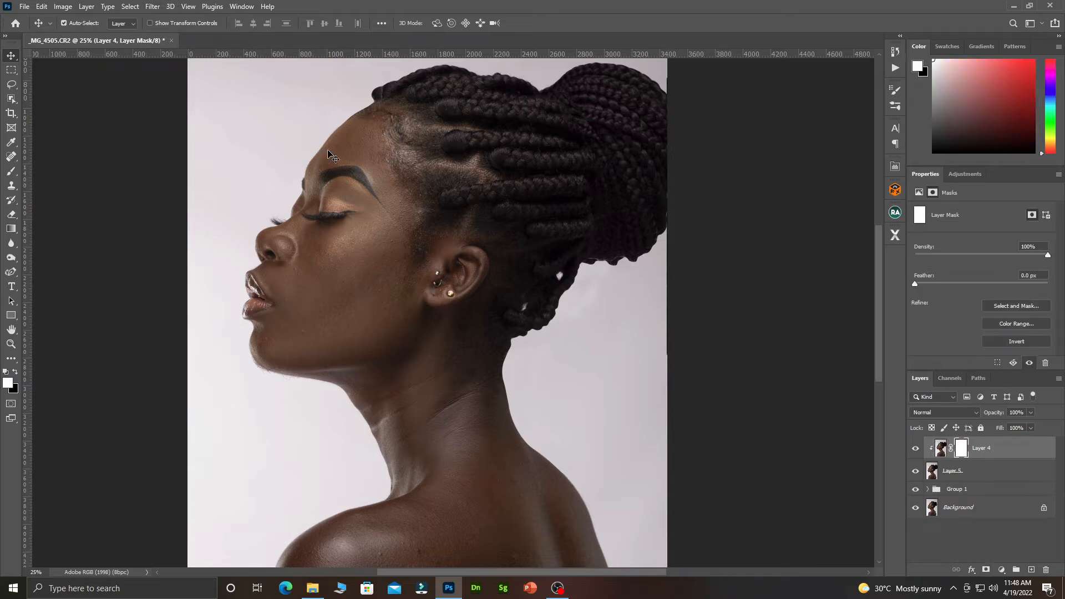
Step: Paint black on Layer 4's mask along the forehead hairline with a 60 px brush at 100% opacity
scroll(351, 119, up, 2)
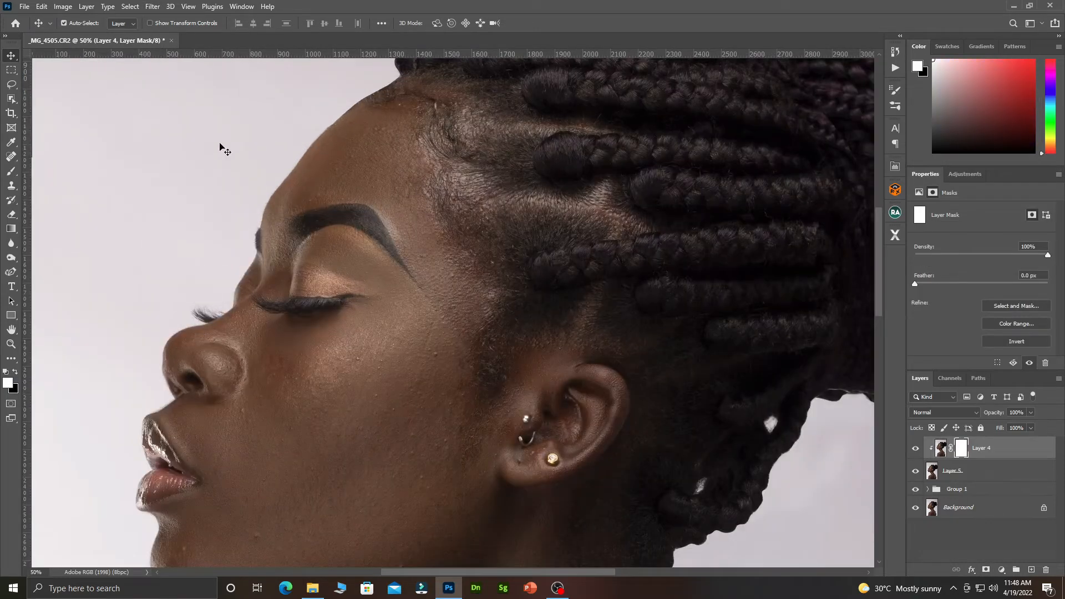
click(11, 170)
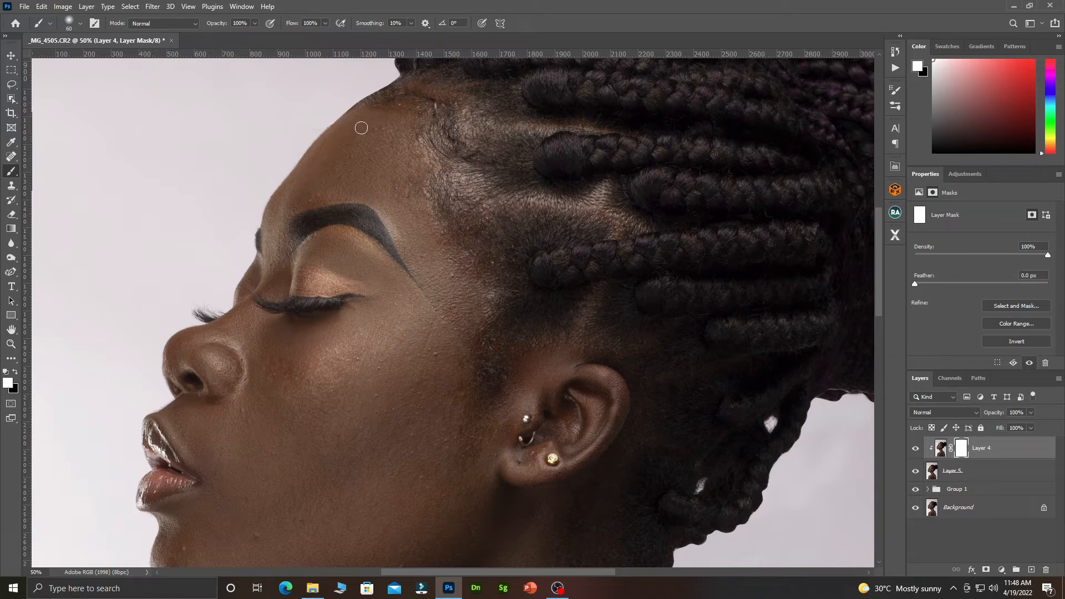
key(x)
alt+click(434, 184)
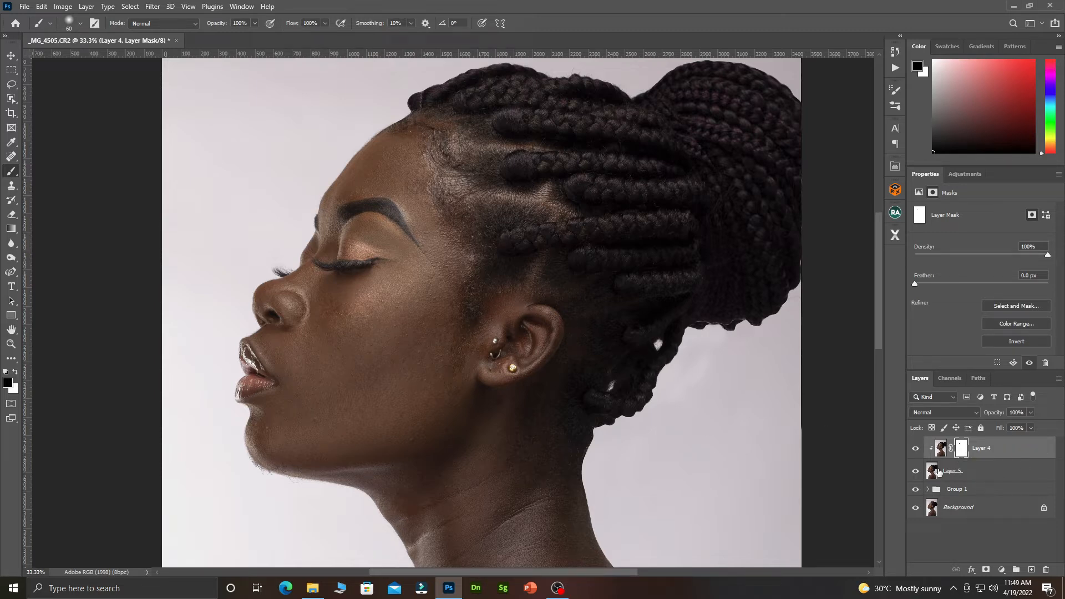
Step: Toggle Layer 4's visibility to compare the masked hairline and view more of the portrait
click(916, 449)
click(916, 448)
scroll(364, 260, down, 1)
scroll(411, 278, down, 1)
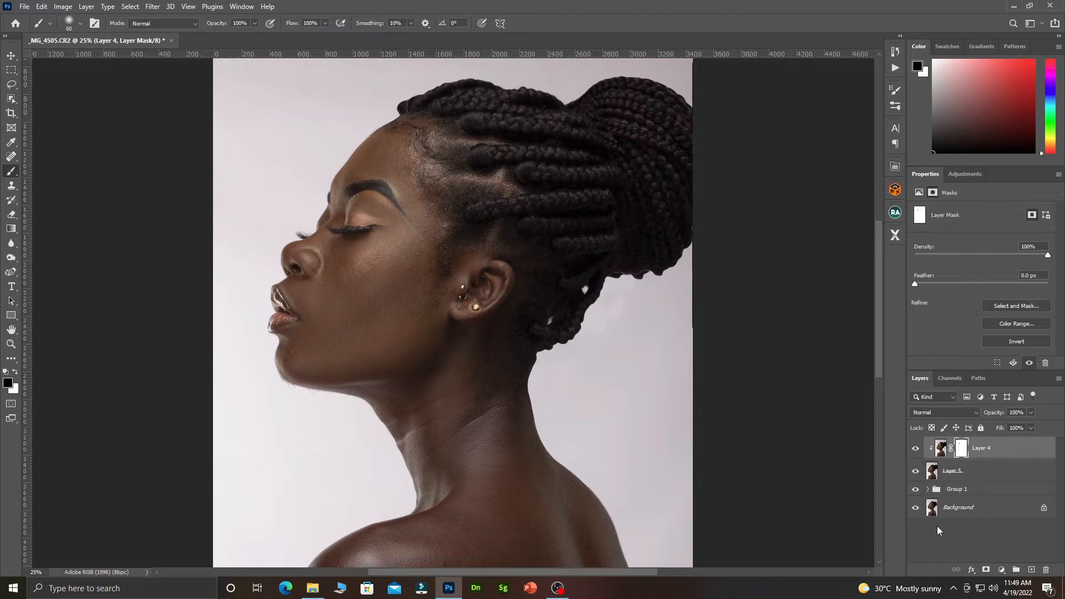
Step: Group Layer 4, Layer 5 and Group 1 together, and stamp the visible image onto a new layer above
shift+click(993, 495)
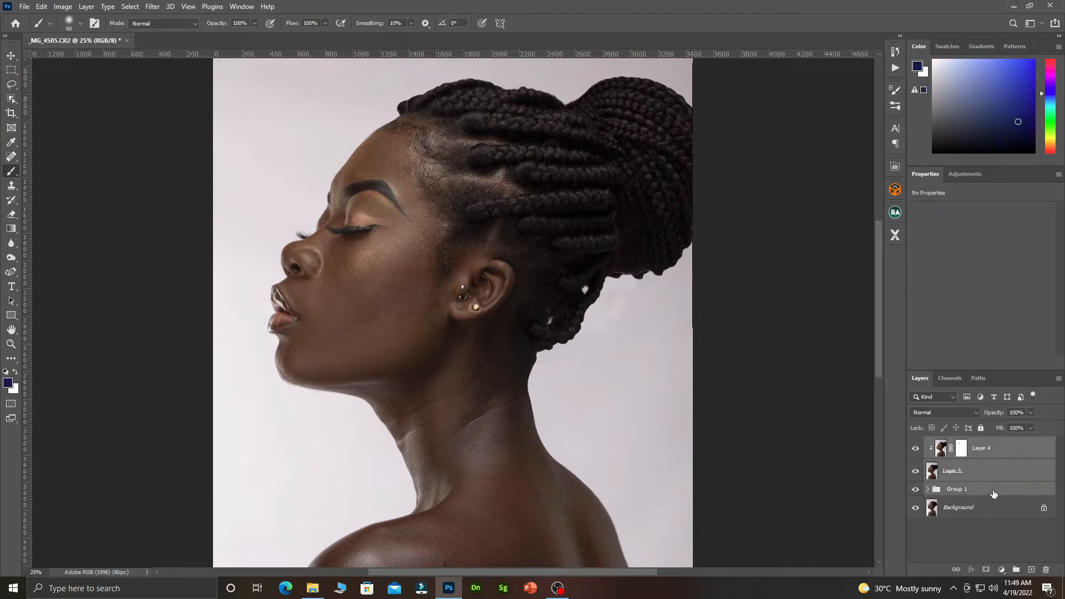
key(ctrl+g)
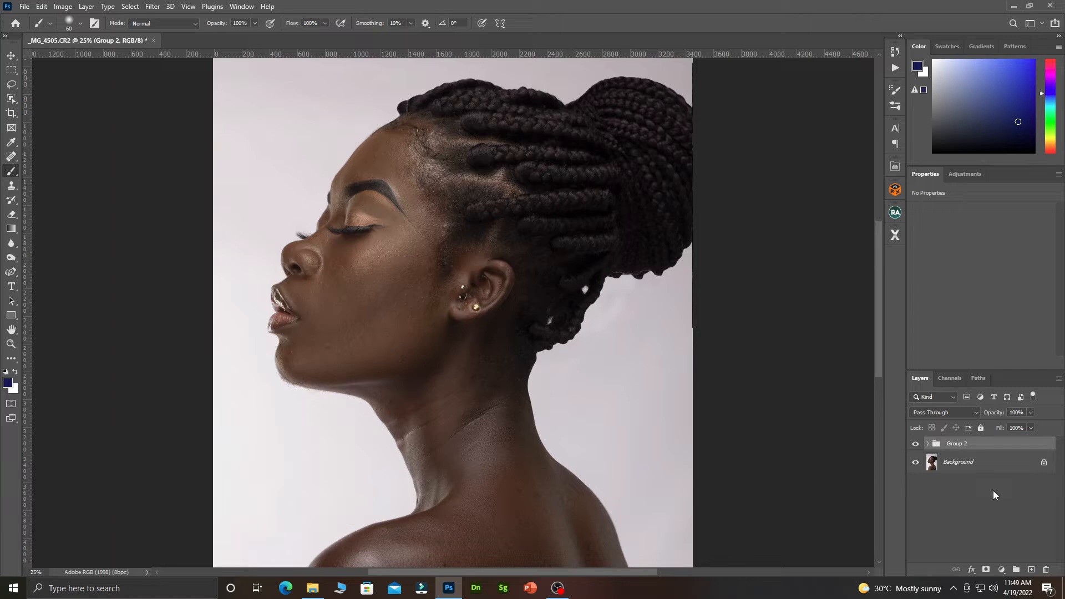
key(ctrl+shift+alt+e)
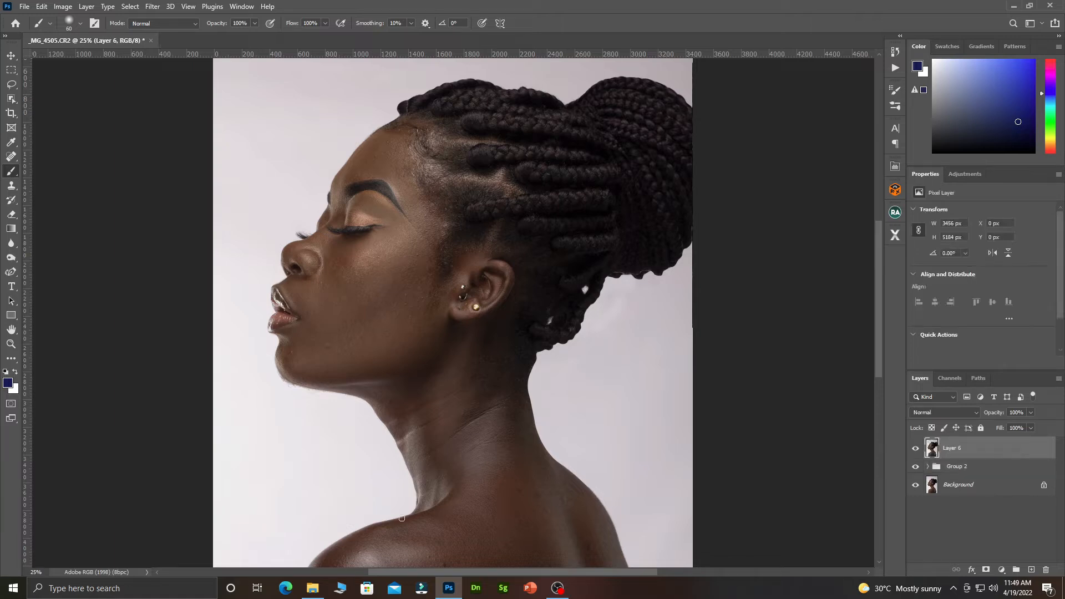
Step: Open the recorded actions and turn off Button Mode so the action sets show as an expandable list
scroll(288, 369, up, 2)
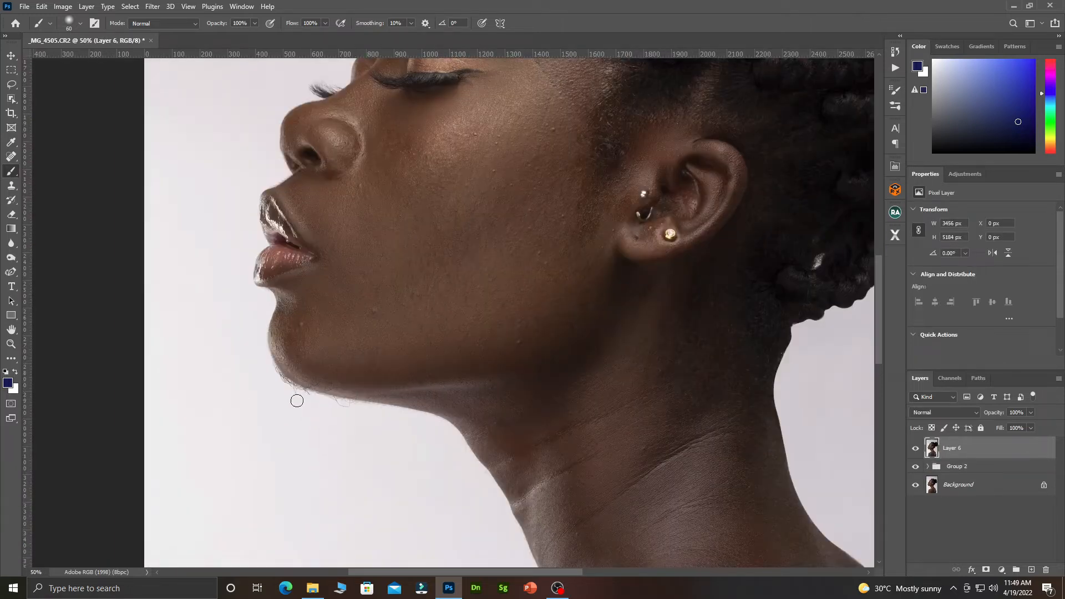
scroll(474, 332, down, 1)
scroll(480, 329, down, 1)
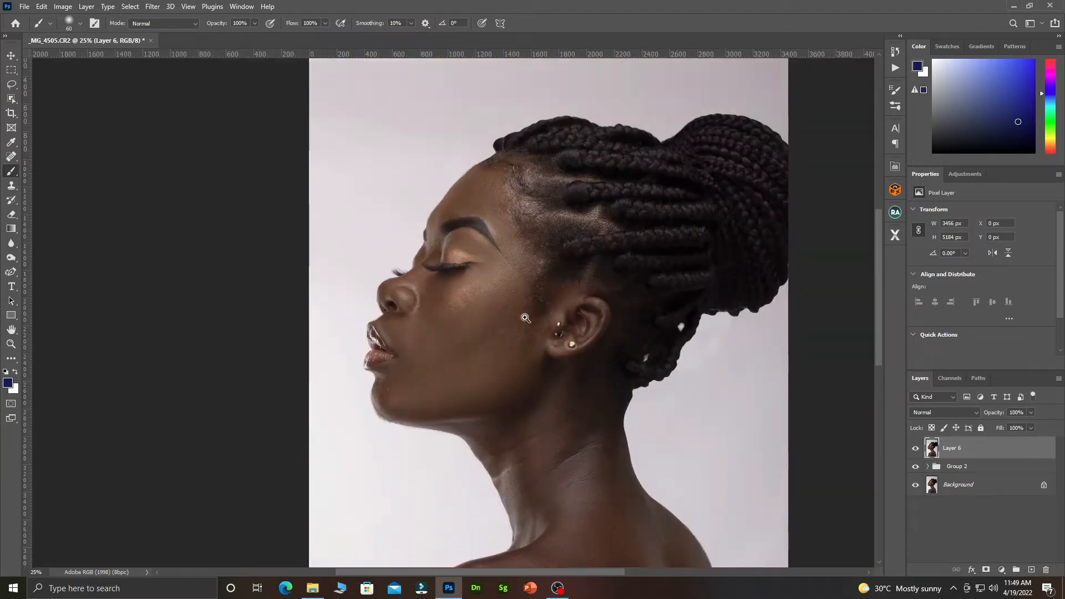
scroll(526, 314, up, 1)
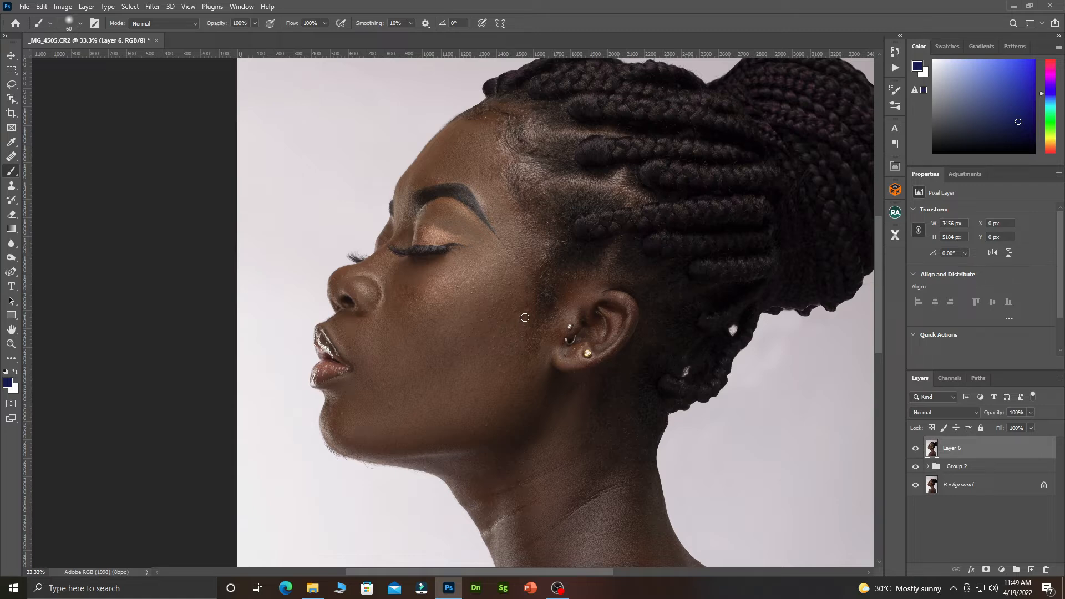
click(896, 68)
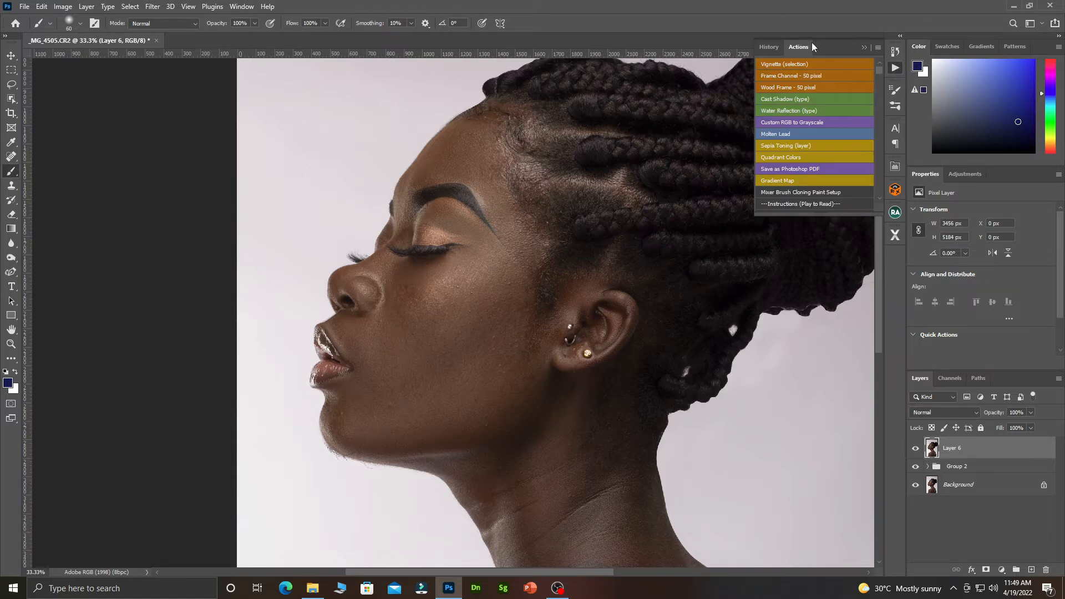
click(866, 47)
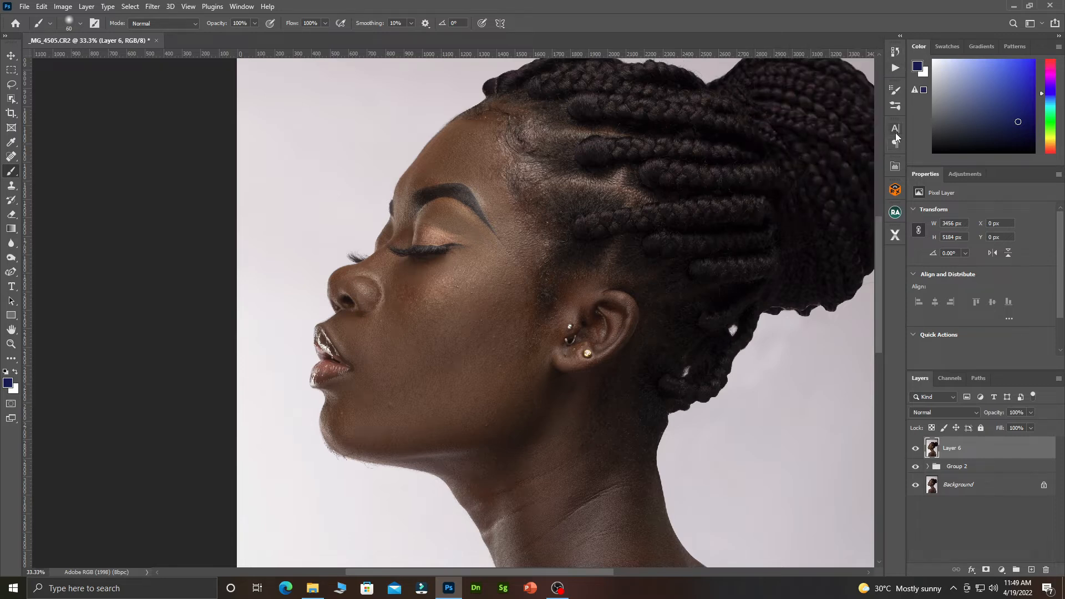
click(896, 68)
click(878, 48)
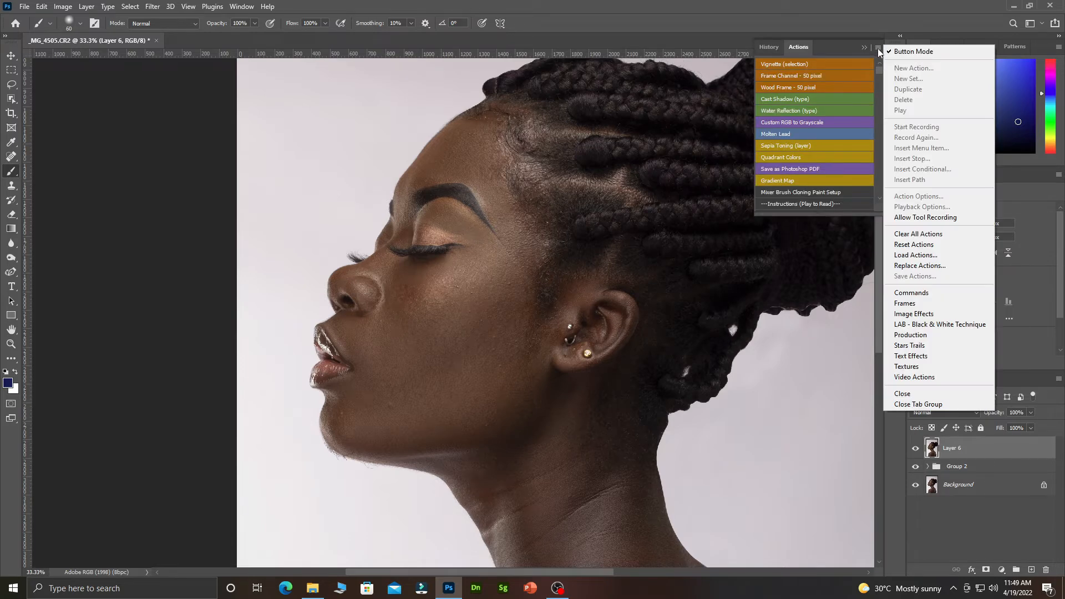
click(899, 53)
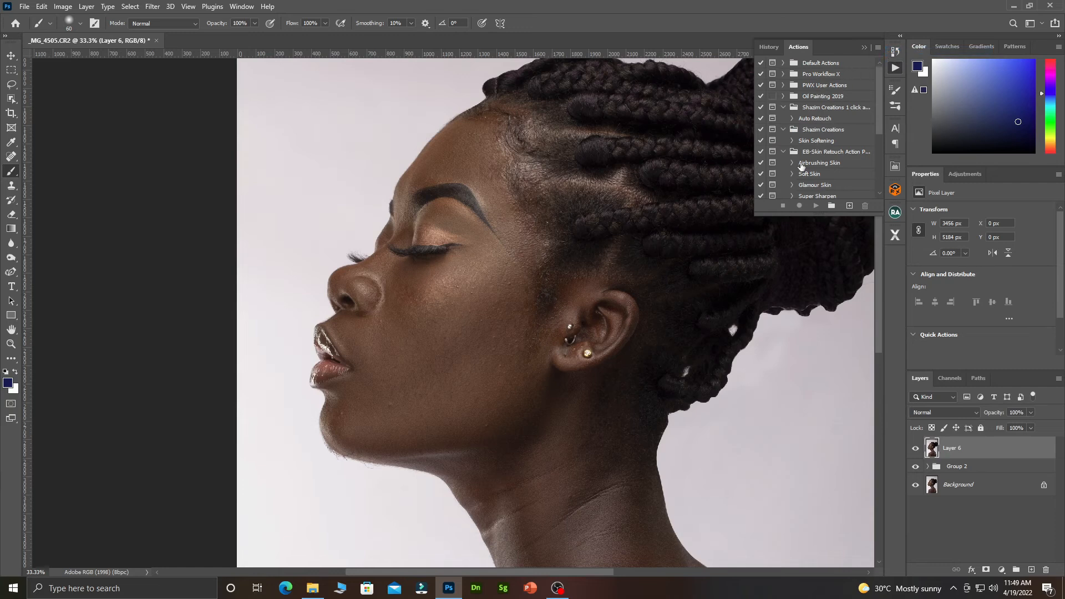
Step: Collapse the lower action sets, run Airbrushing Skin from the EB-Skin Retouch set, and dismiss its message
click(784, 152)
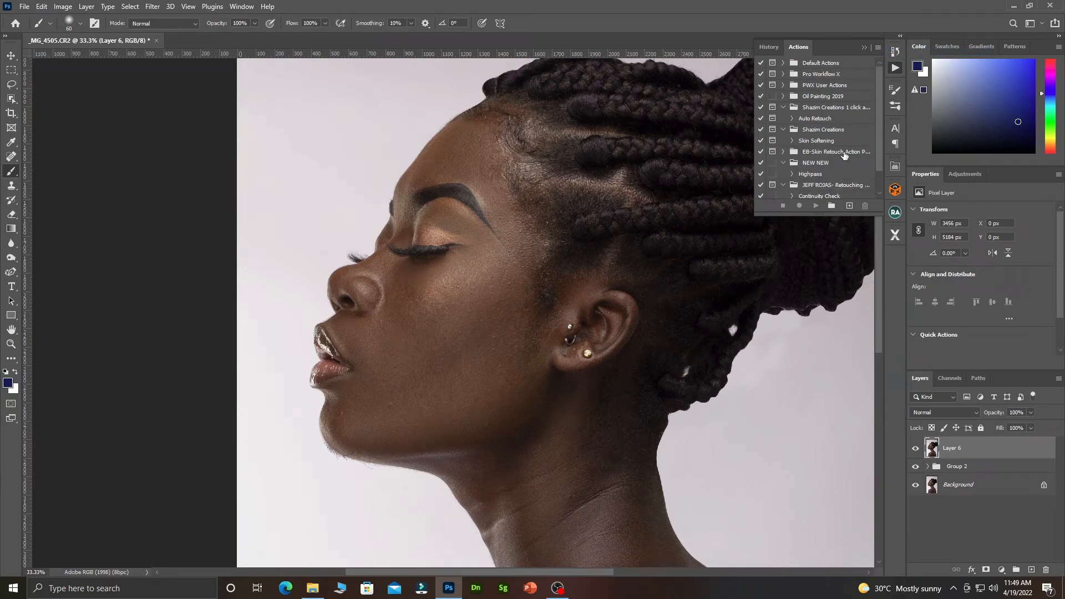
click(784, 163)
click(784, 174)
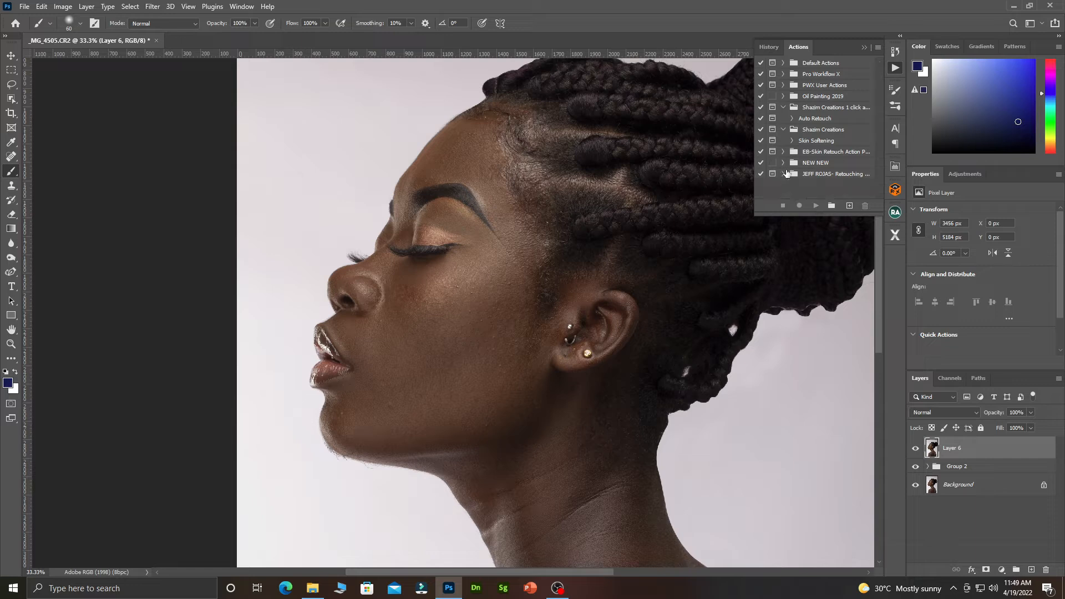
click(784, 152)
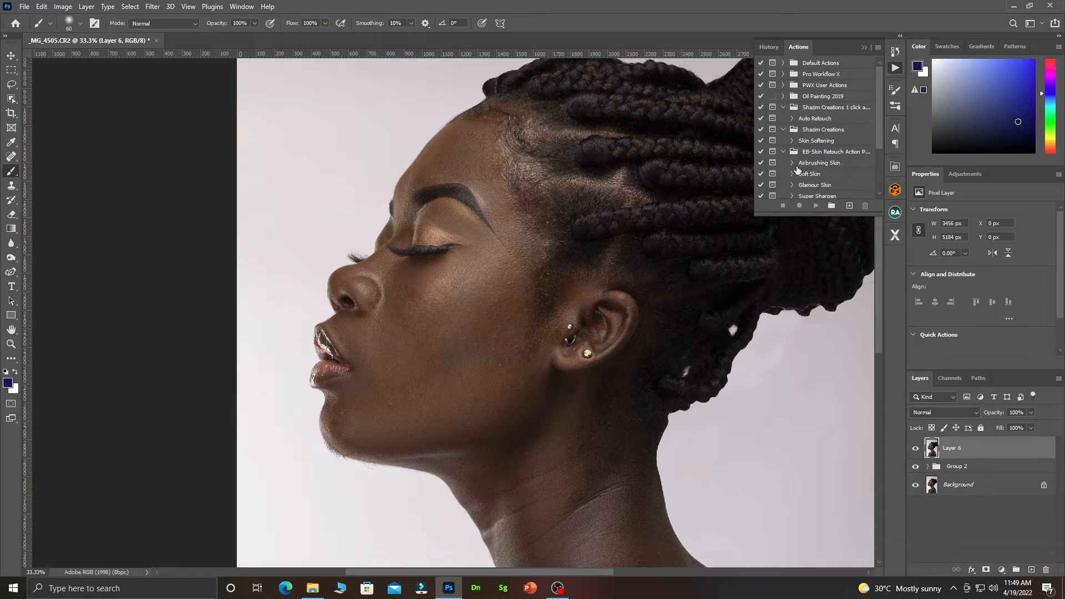
click(821, 164)
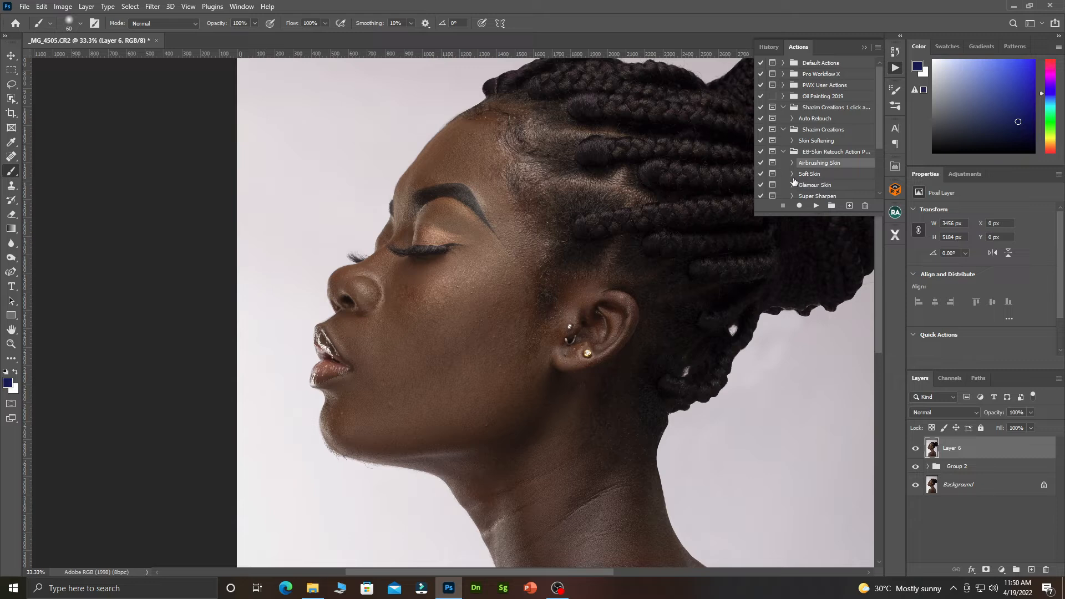
scroll(880, 155, down, 3)
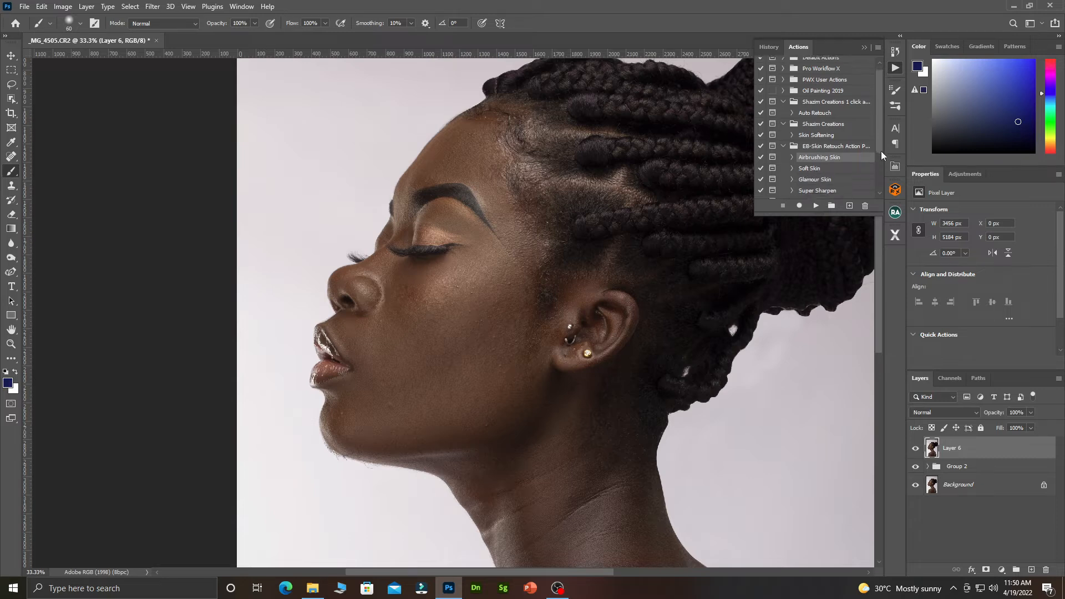
drag(880, 165, 879, 178)
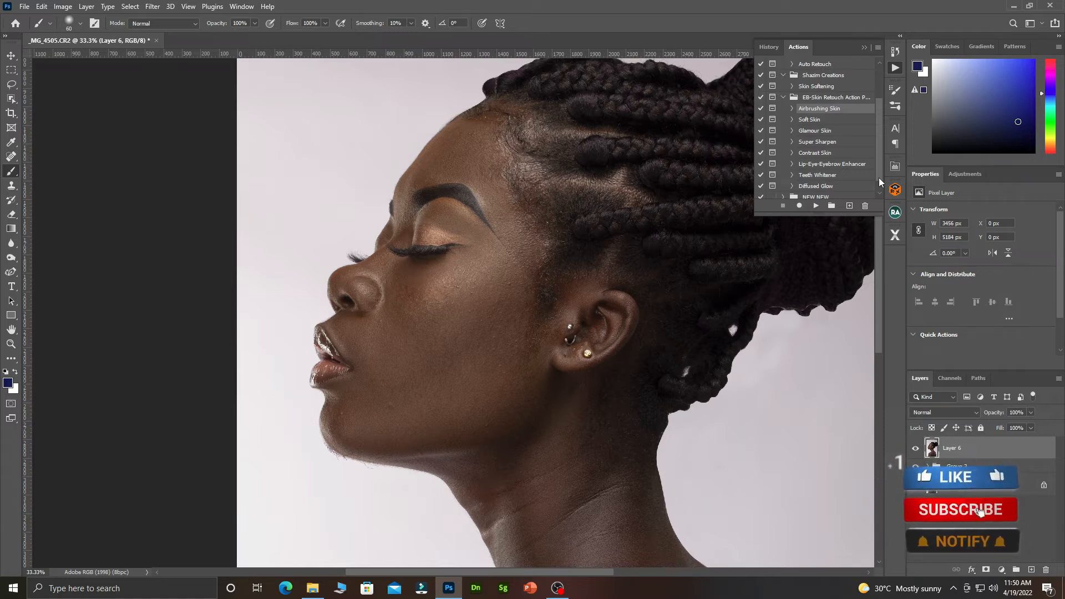
drag(879, 177, 879, 155)
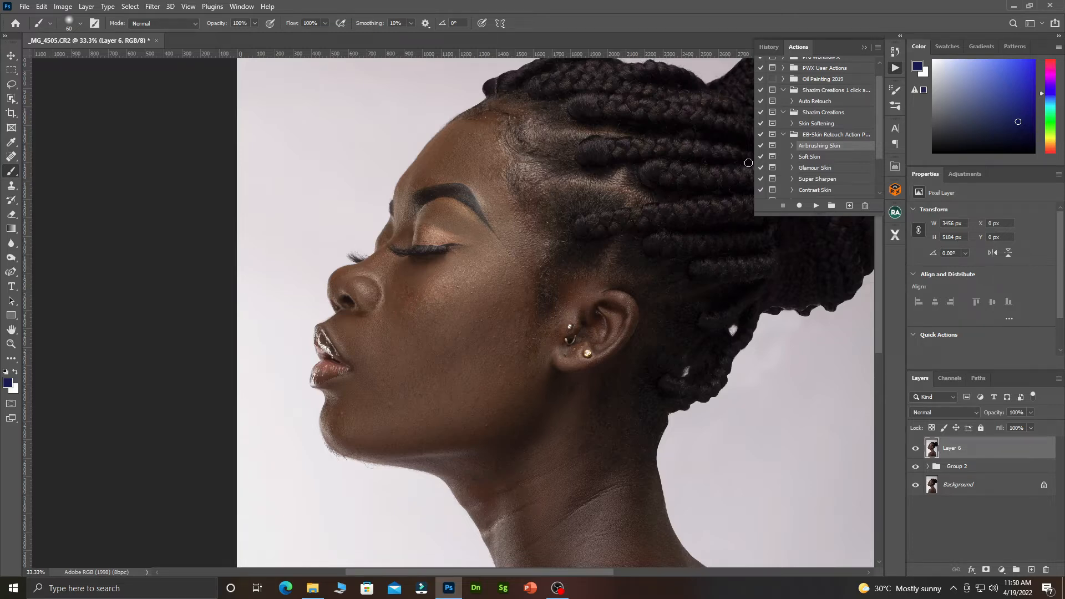
click(815, 207)
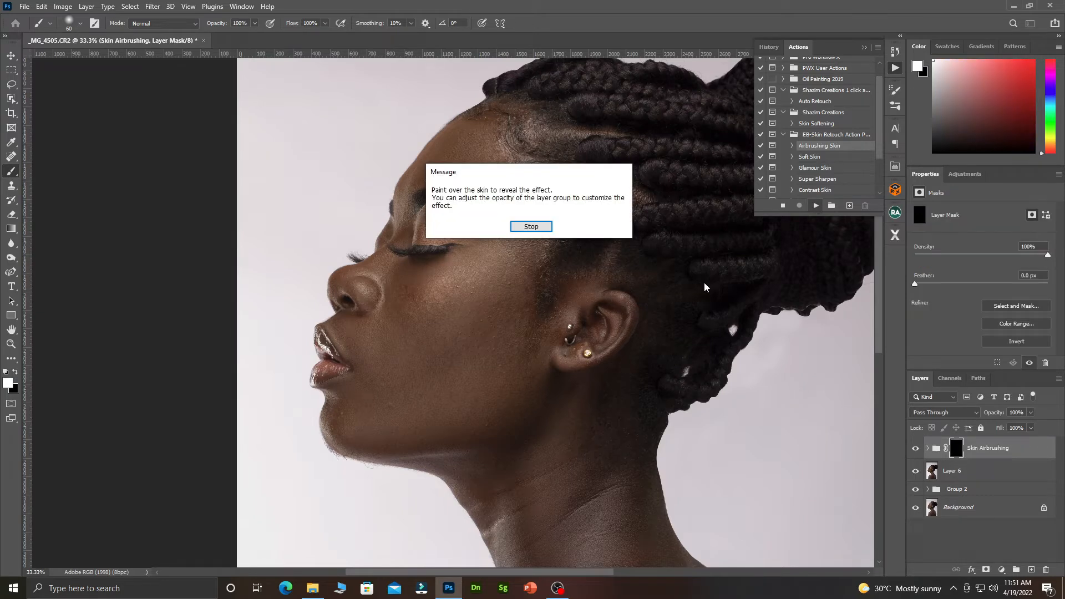
key(Return)
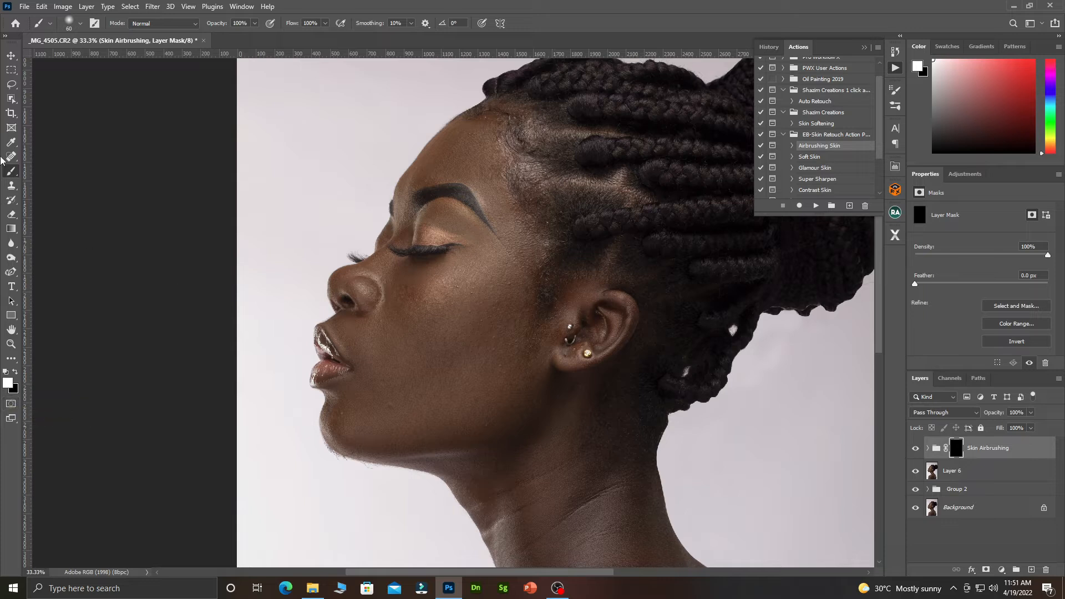
Step: Add a Black & White adjustment layer above the Skin Airbrushing group and lower its Reds to -108
right_click(11, 171)
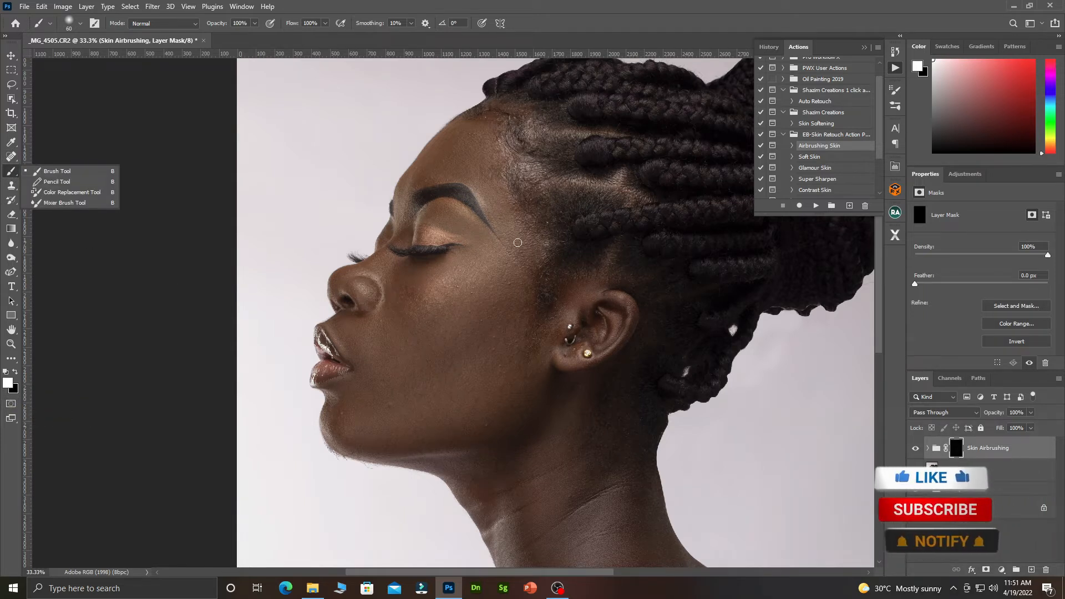
click(1002, 570)
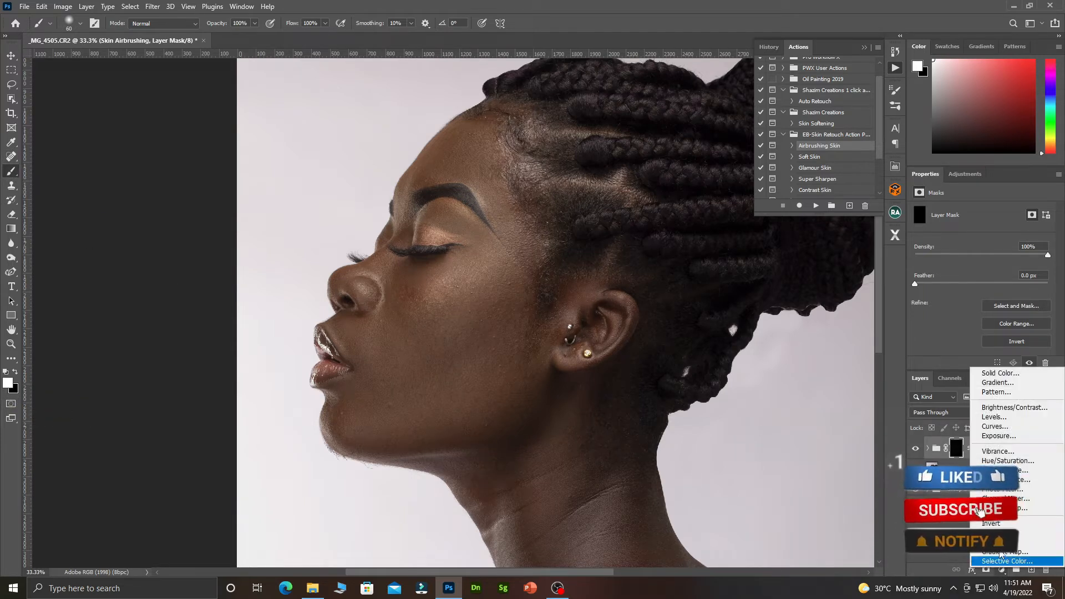
click(999, 480)
drag(979, 253, 940, 258)
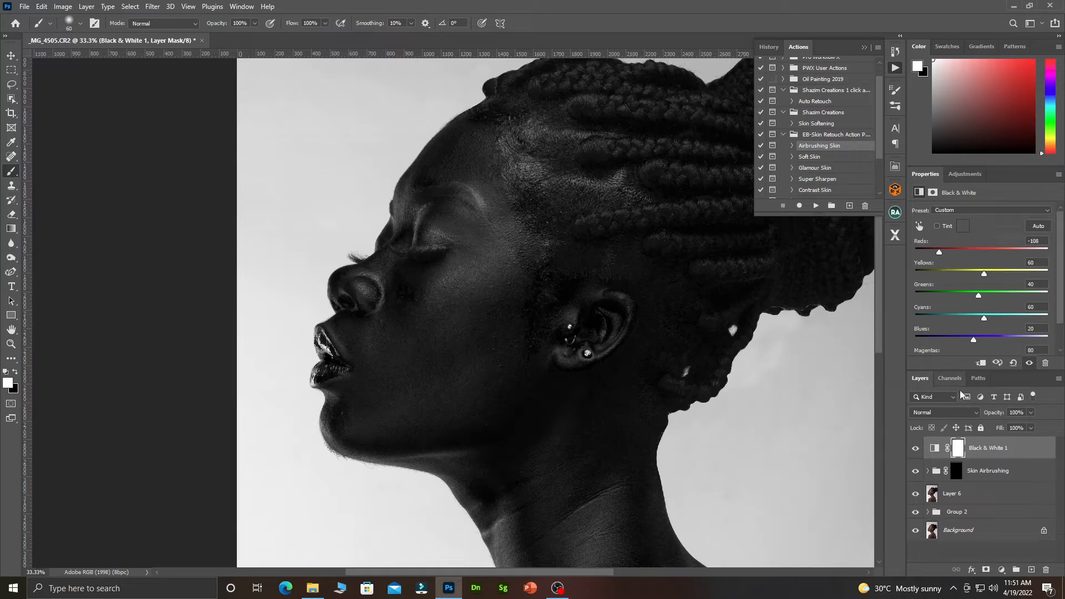
Step: Paint white over the facial skin on the Skin Airbrushing mask, using a soft brush of up to 175 px
click(955, 474)
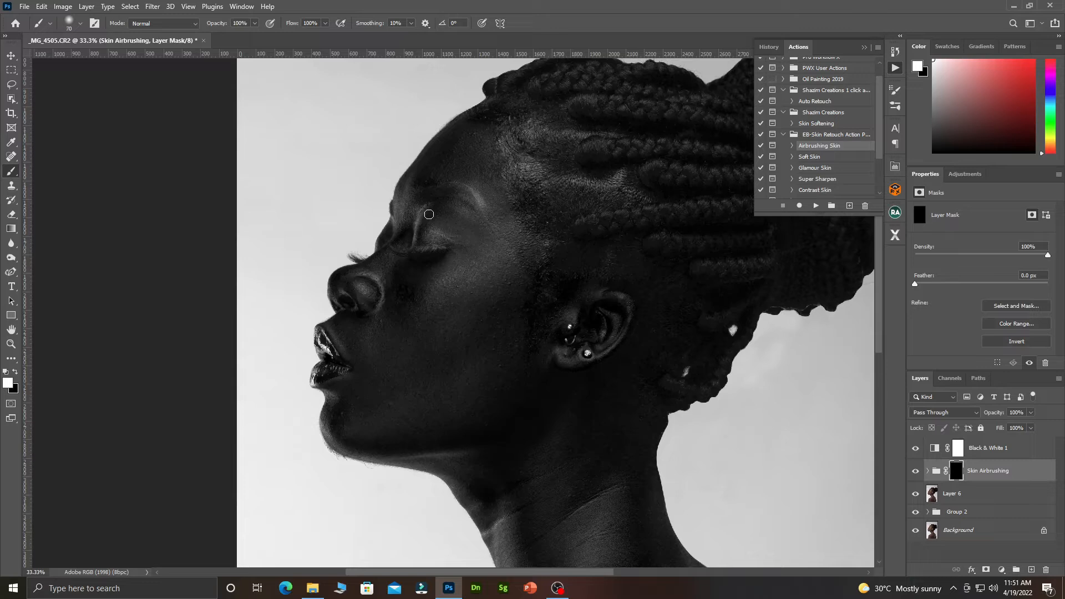
key(bracketright)
key(bracketright)
key(bracketright)
key(bracketright)
key(bracketright)
key(bracketright)
key(bracketleft)
key(bracketleft)
key(bracketleft)
key(bracketleft)
key(bracketright)
key(bracketright)
key(bracketright)
key(bracketright)
drag(464, 277, 493, 298)
key(bracketright)
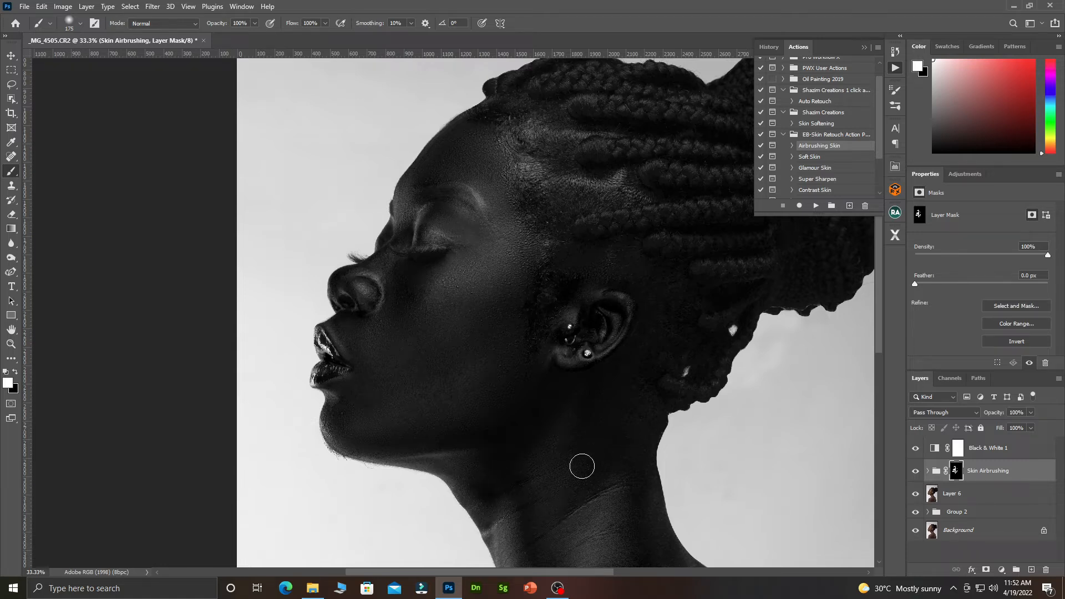
Step: Paint white over the neck and upper back on the Skin Airbrushing mask with a brush between 175 and 250 px
scroll(631, 519, down, 5)
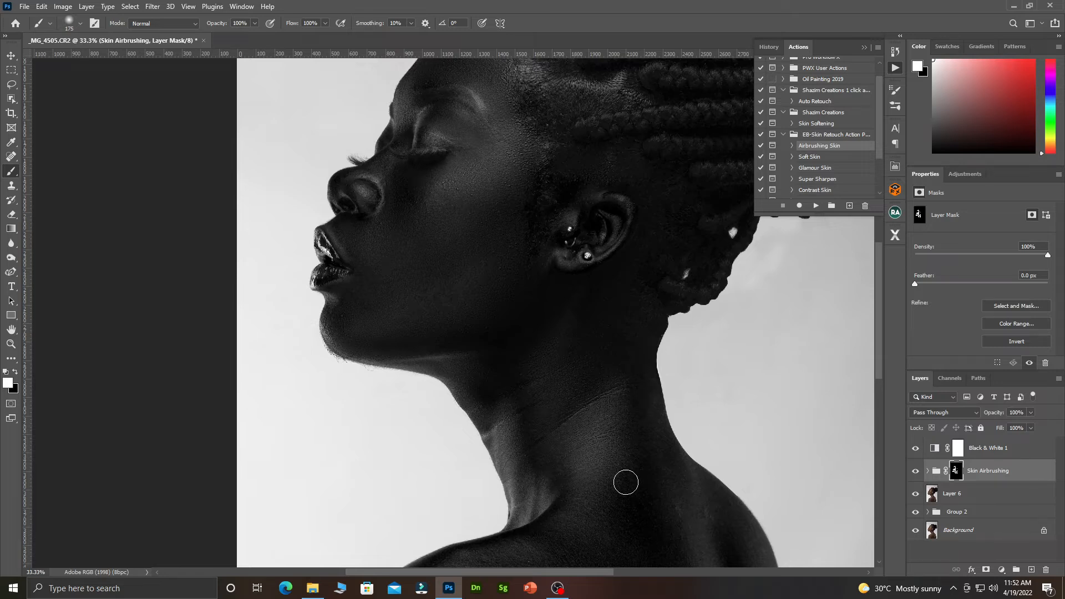
key(bracketright)
key(bracketright)
scroll(571, 505, down, 1)
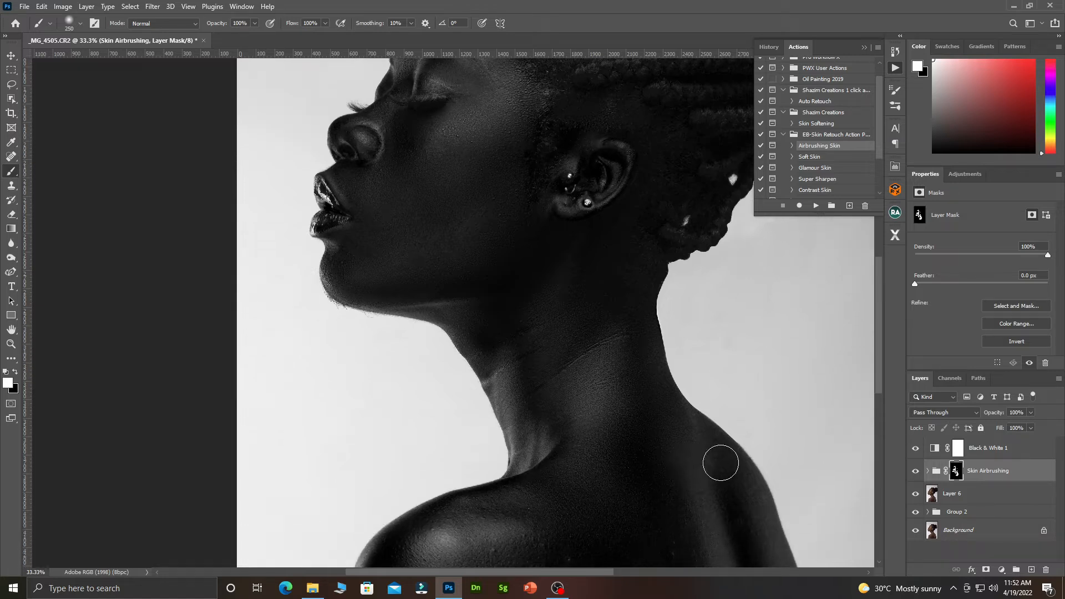
key(bracketleft)
key(bracketleft)
Step: Hide the Black & White 1 layer and paint white on the airbrushing mask over the shoulder and back, enlarging the brush to 250 px
click(916, 448)
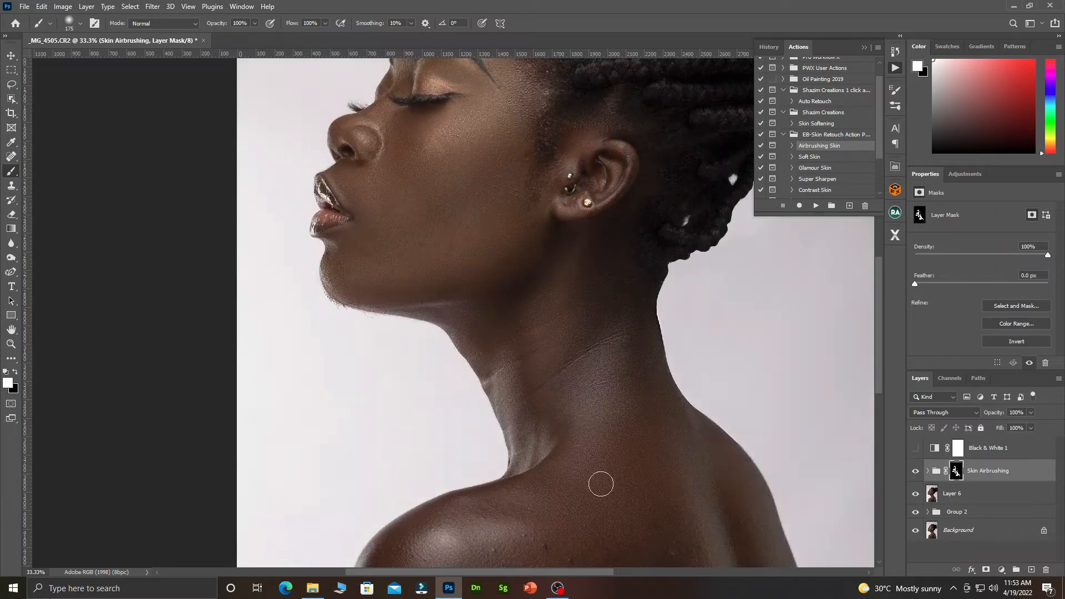
scroll(588, 494, down, 2)
mouse_move(578, 496)
mouse_down()
mouse_move(577, 375)
mouse_move(556, 495)
mouse_move(559, 479)
mouse_move(523, 512)
mouse_move(534, 479)
mouse_move(520, 505)
mouse_move(549, 493)
mouse_move(564, 521)
mouse_move(589, 519)
mouse_move(573, 539)
mouse_move(602, 512)
mouse_move(514, 504)
mouse_move(474, 519)
mouse_move(504, 499)
mouse_move(489, 514)
mouse_move(506, 500)
mouse_move(498, 519)
mouse_move(515, 505)
mouse_move(546, 531)
mouse_move(575, 531)
mouse_move(486, 530)
mouse_move(485, 520)
mouse_move(526, 498)
mouse_move(486, 506)
mouse_up()
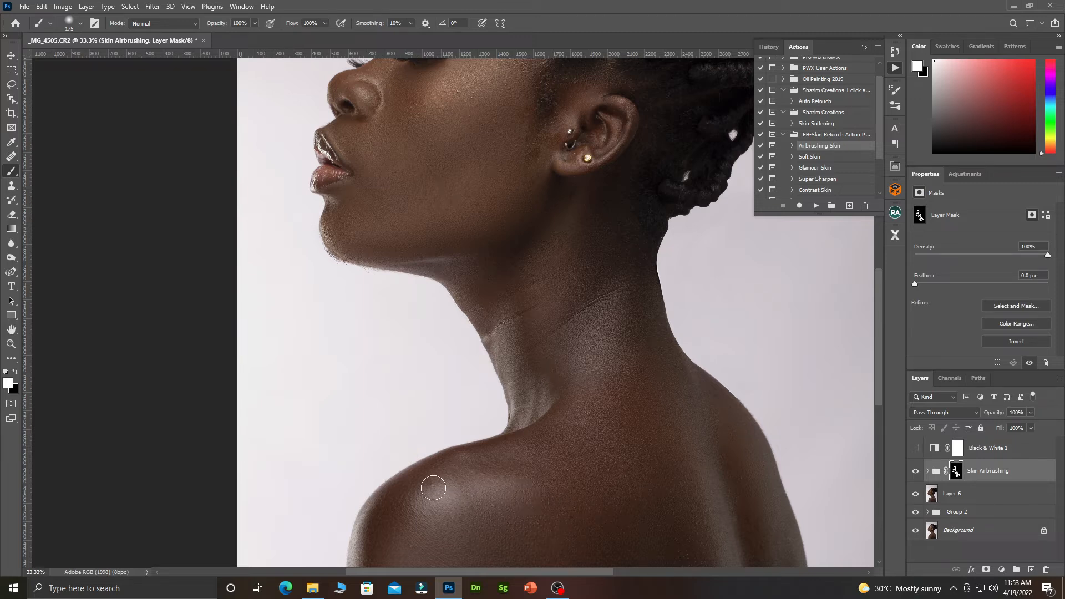
scroll(467, 480, down, 3)
scroll(419, 471, down, 1)
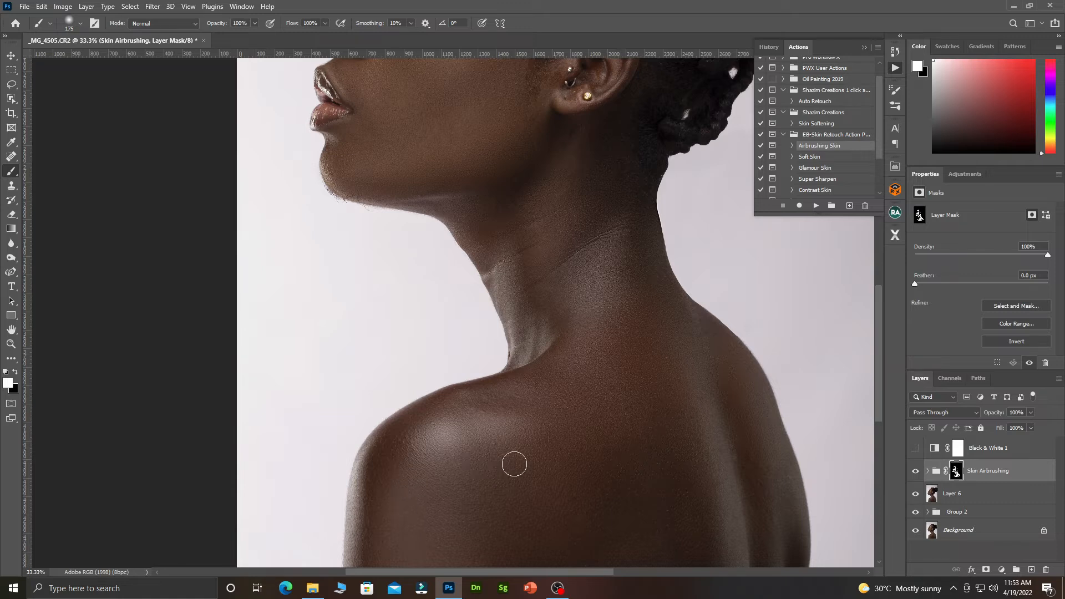
key(bracketright)
scroll(444, 472, down, 6)
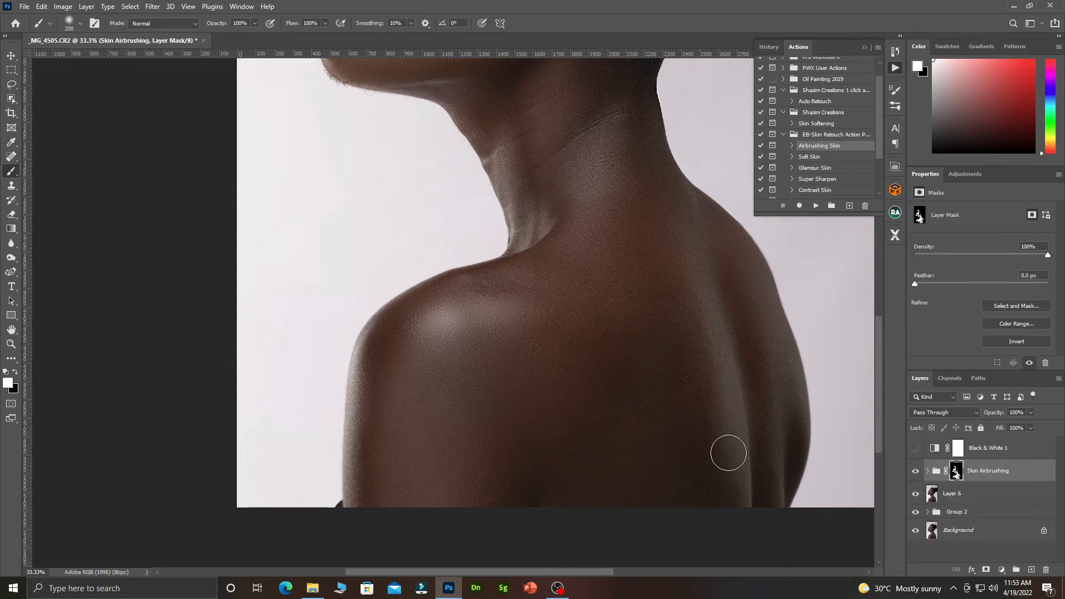
Step: Set the brush to 200 px for the airbrushing mask and place a horizontal guide across the neck
key(bracketleft)
key(bracketleft)
key(bracketright)
drag(566, 55, 566, 122)
scroll(563, 142, down, 2)
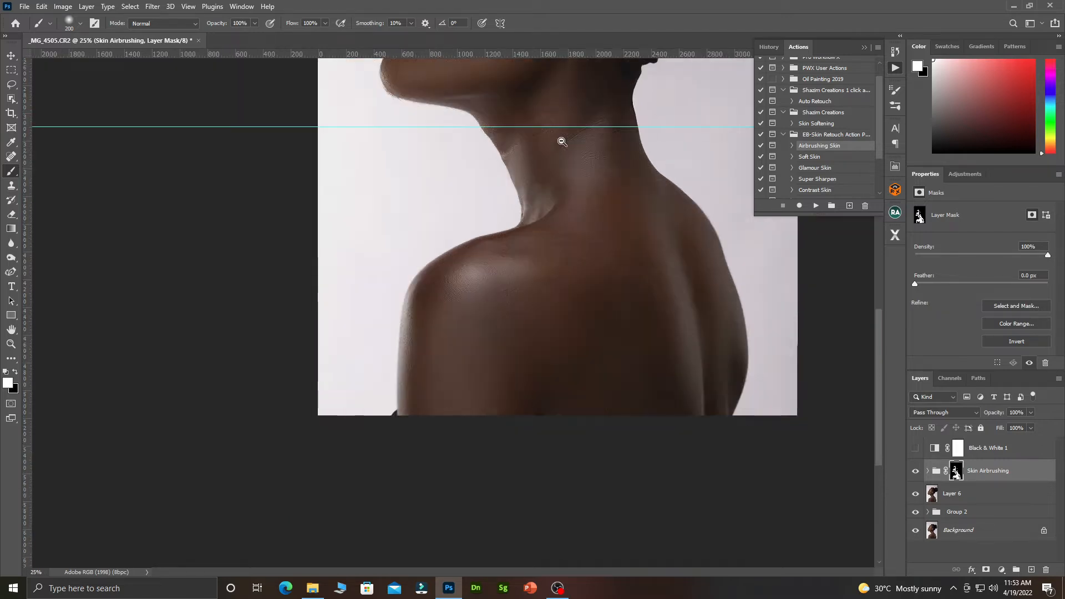
scroll(429, 272, up, 2)
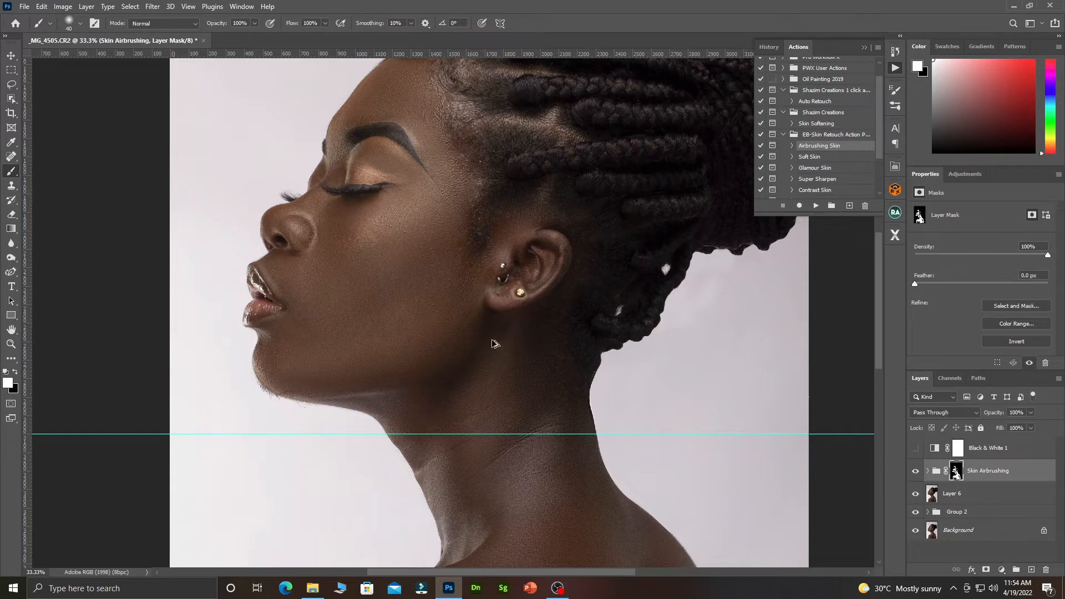
Step: Toggle the Skin Airbrushing group to compare the skin before and after, and examine the face and neck up close
scroll(492, 343, down, 2)
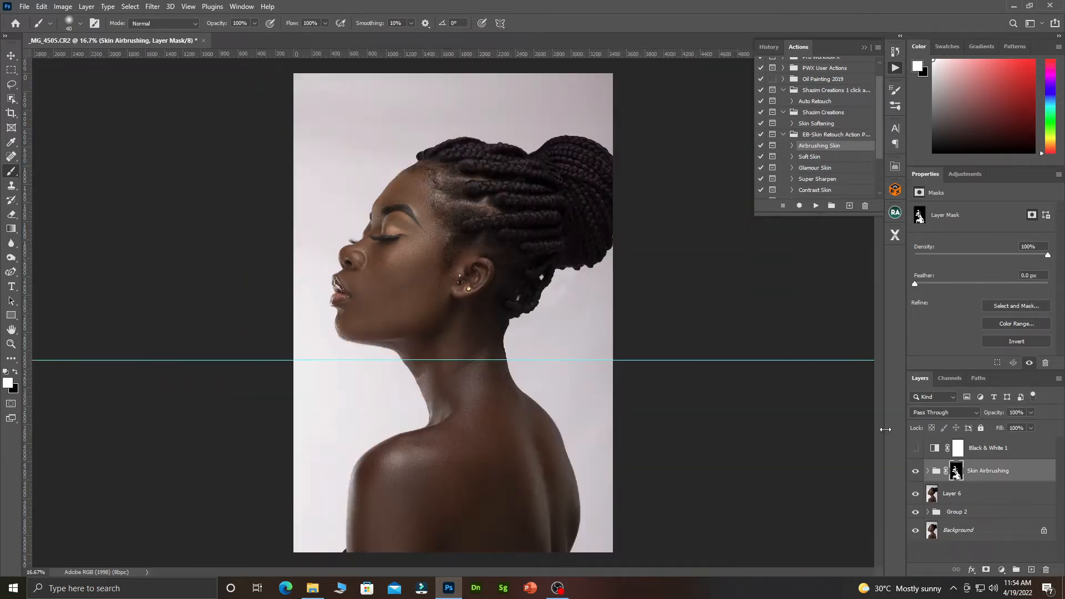
click(916, 471)
click(916, 471)
click(917, 472)
click(916, 471)
click(419, 277)
scroll(399, 261, down, 3)
click(383, 251)
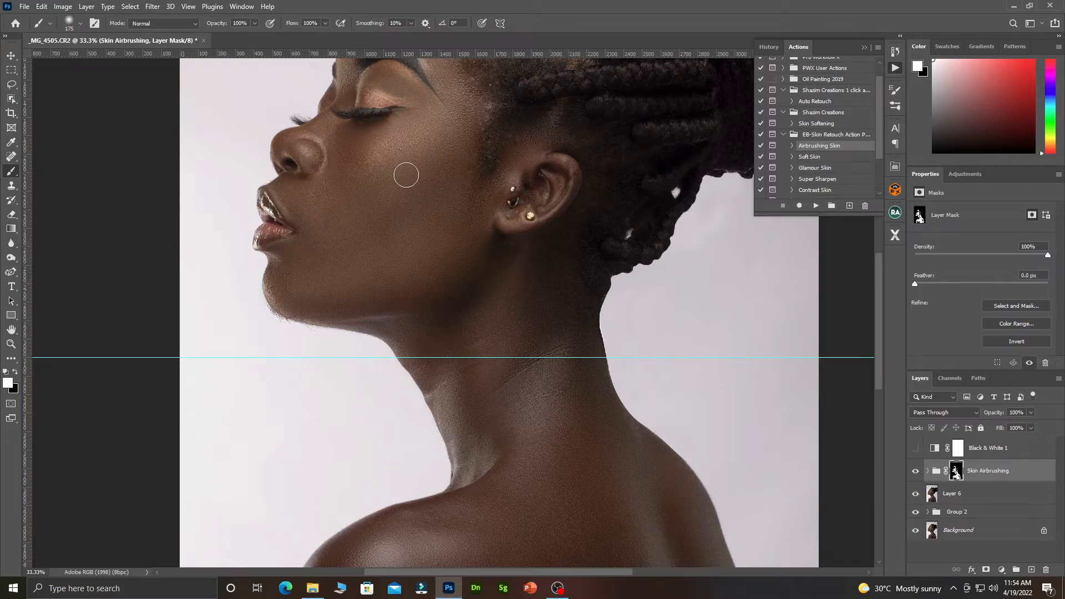
alt+click(454, 255)
alt+click(454, 255)
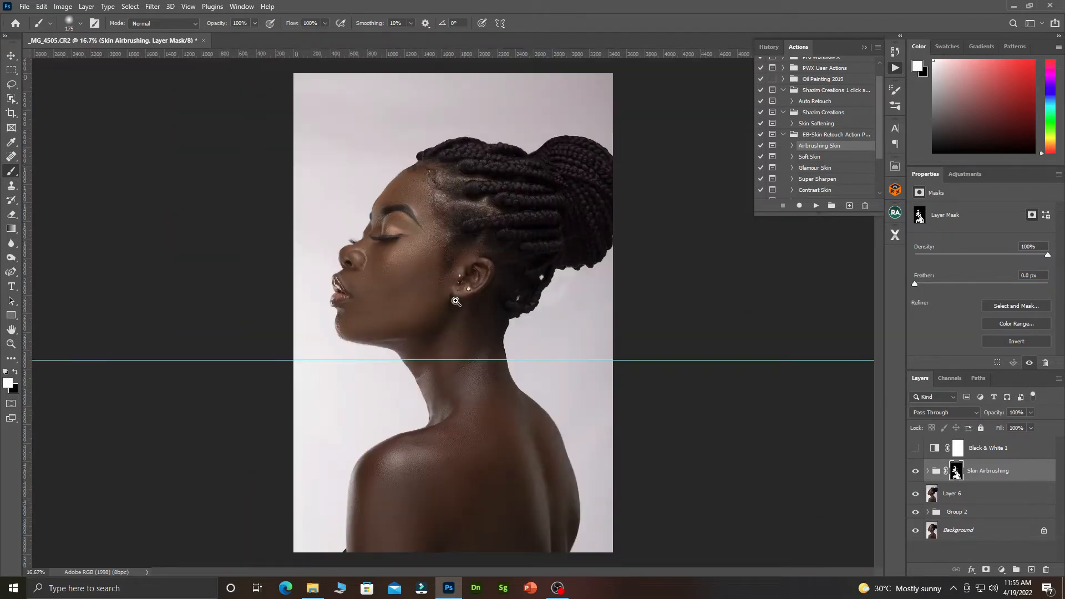
Step: Toggle the Skin Airbrushing group's visibility to compare the face, neck and back before and after smoothing
ctrl+click(457, 302)
alt+click(456, 307)
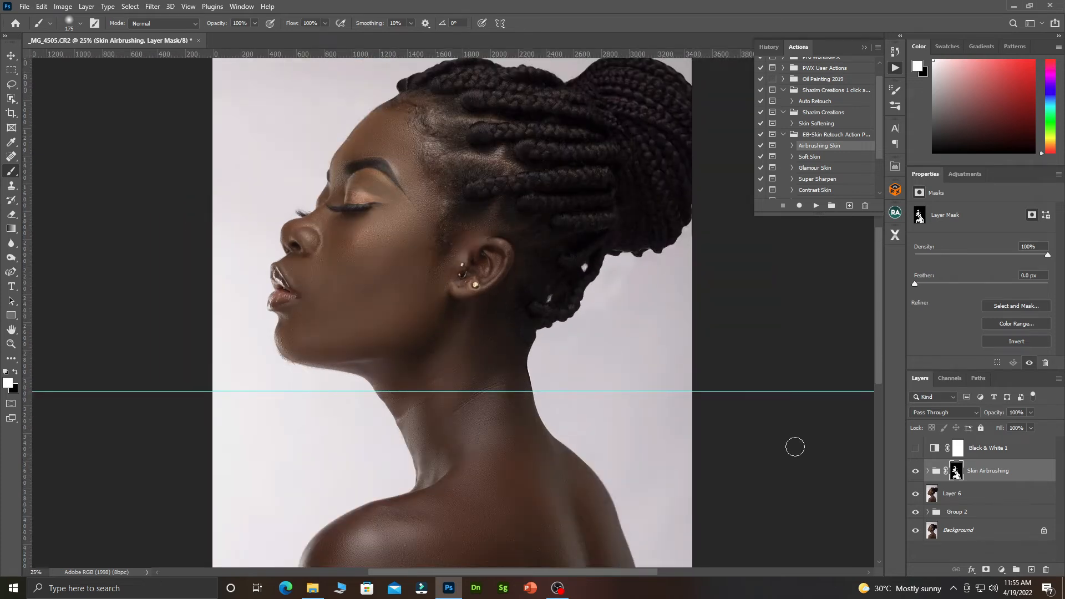
click(915, 471)
click(916, 471)
click(916, 472)
click(916, 471)
click(916, 471)
click(916, 471)
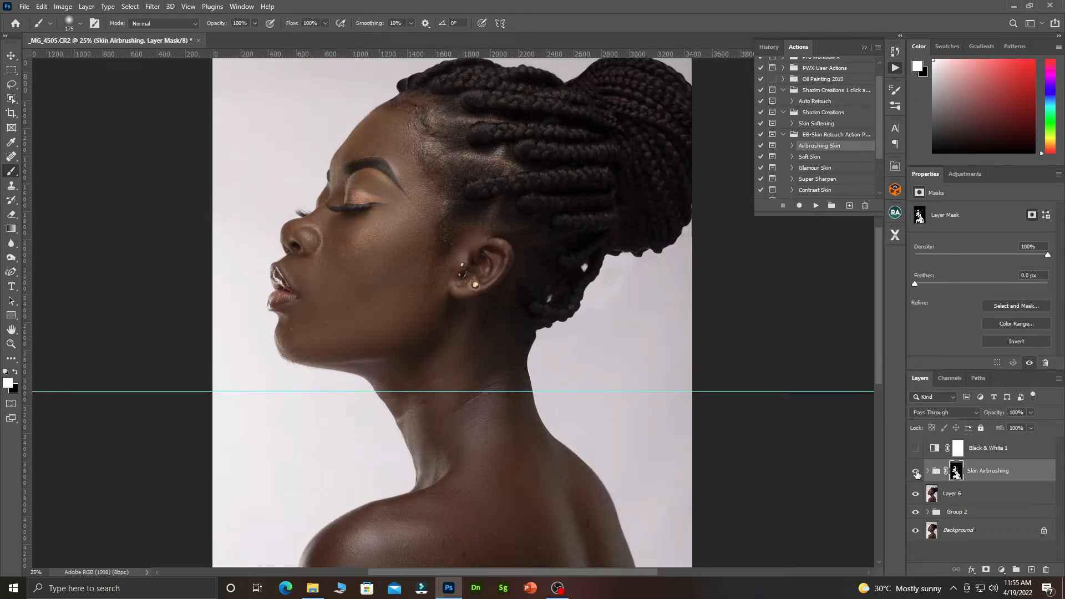
Step: Stamp the visible layers into a new layer above Skin Airbrushing and clean small facial blemishes with a 20 px Spot Healing Brush
shift+click(971, 514)
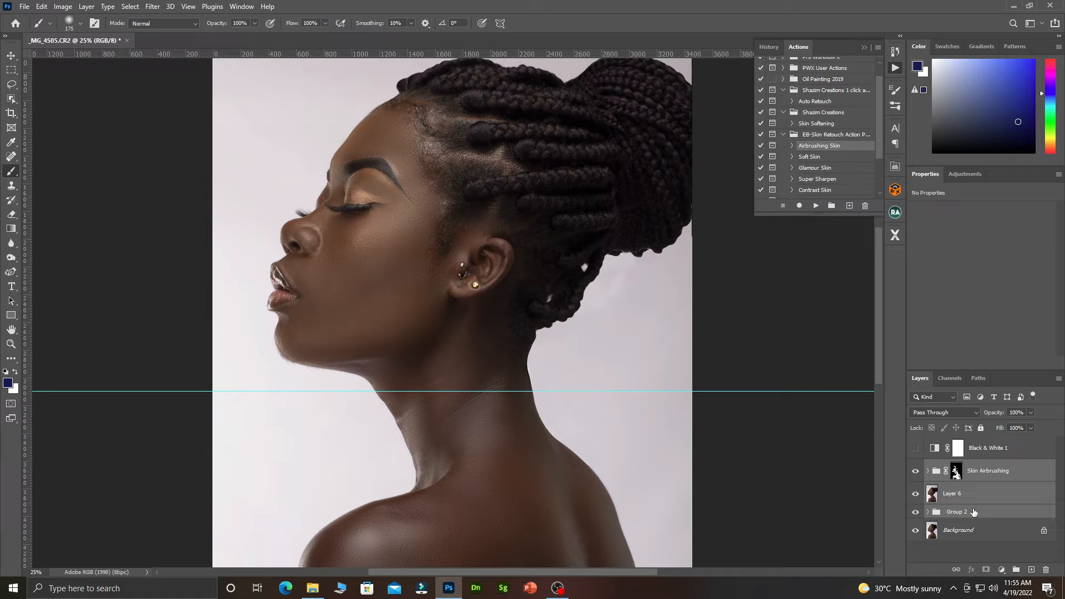
key(ctrl+alt+shift+e)
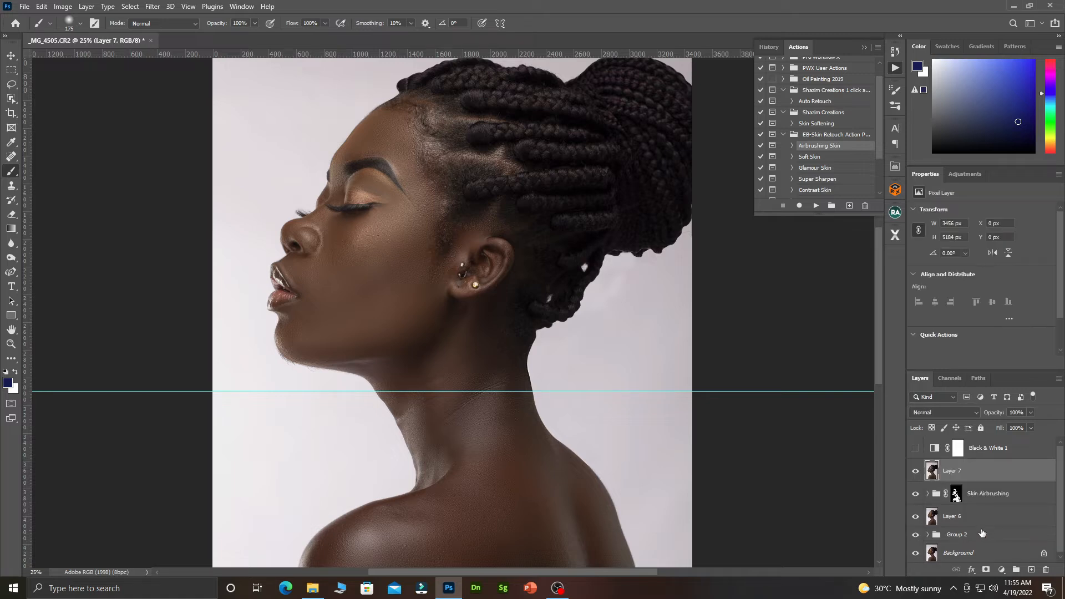
scroll(419, 248, up, 1)
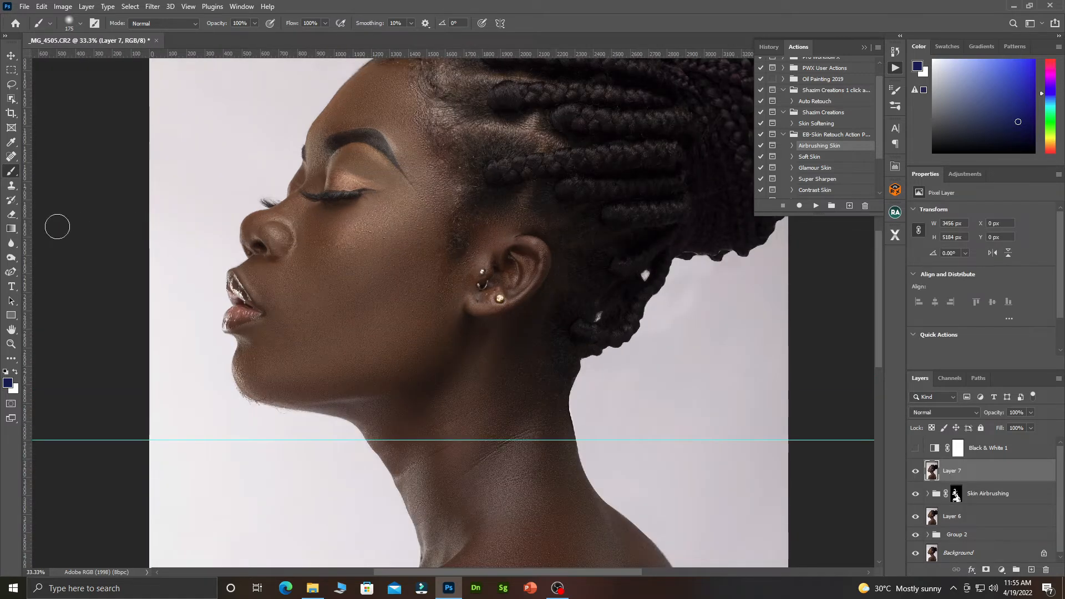
click(10, 156)
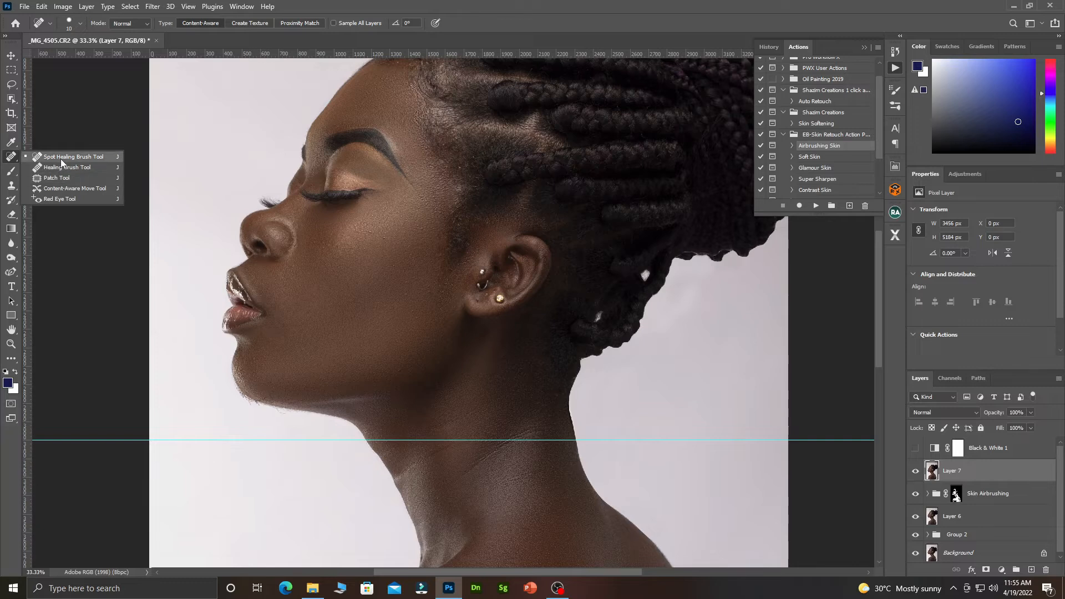
click(64, 160)
scroll(416, 235, up, 1)
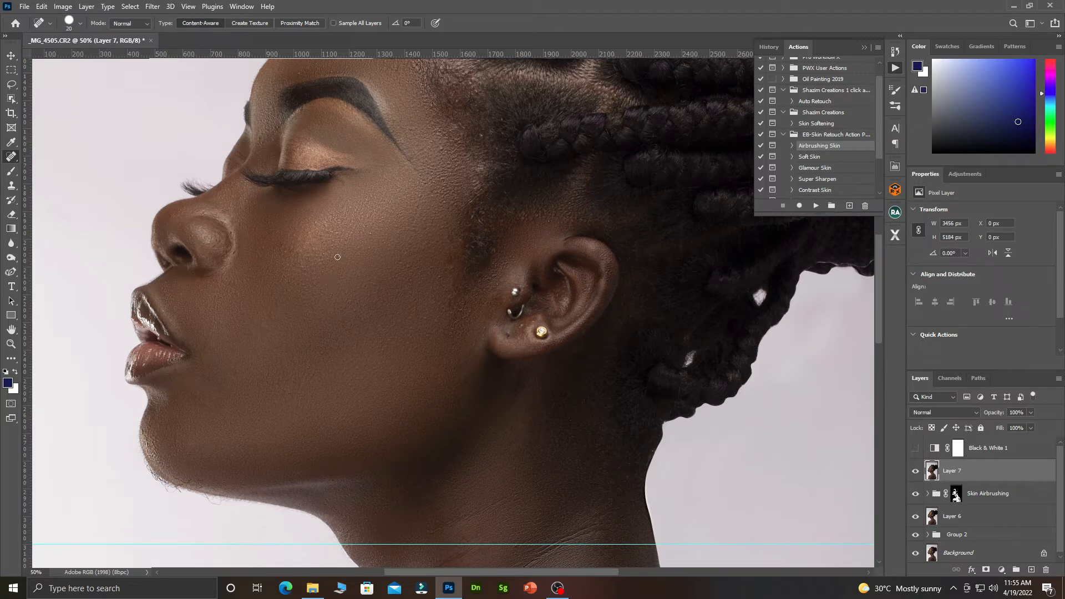
scroll(428, 127, up, 5)
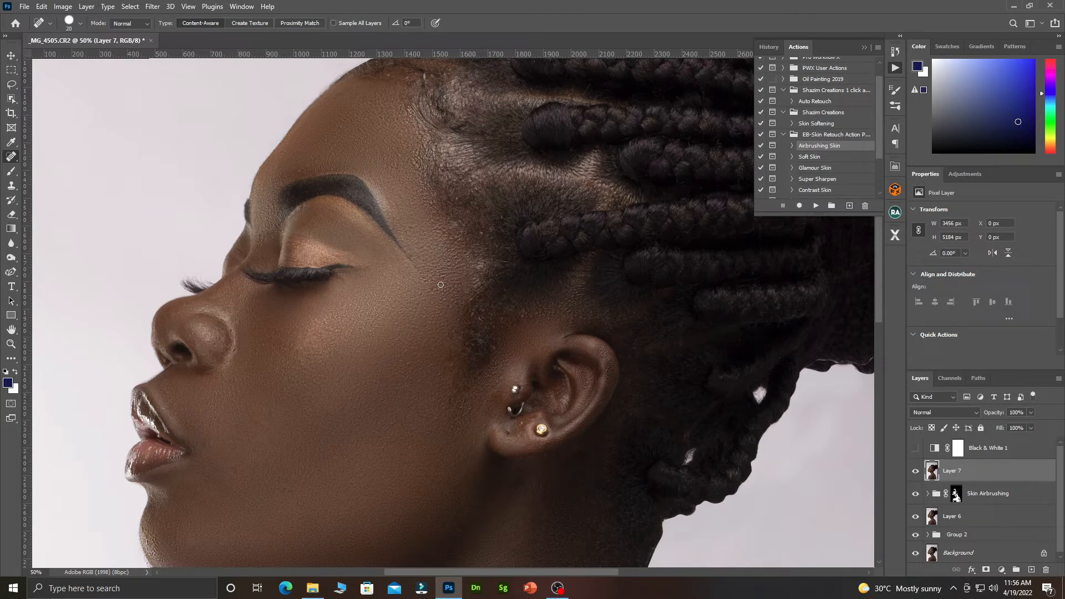
scroll(413, 323, down, 2)
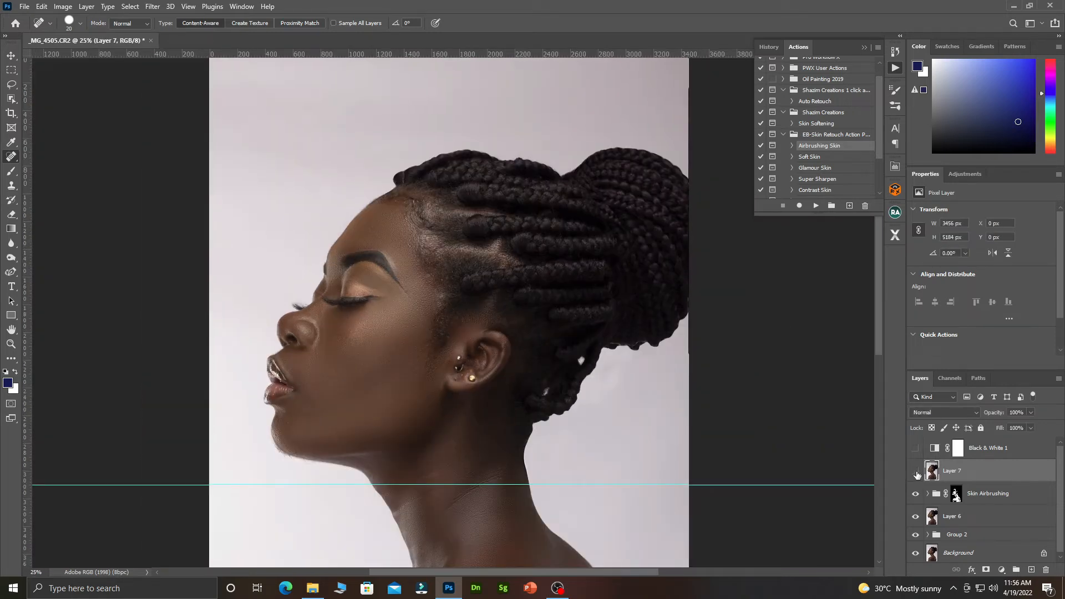
Step: Delete the hidden Black & White 1 adjustment layer together with its mask
click(987, 443)
key(Delete)
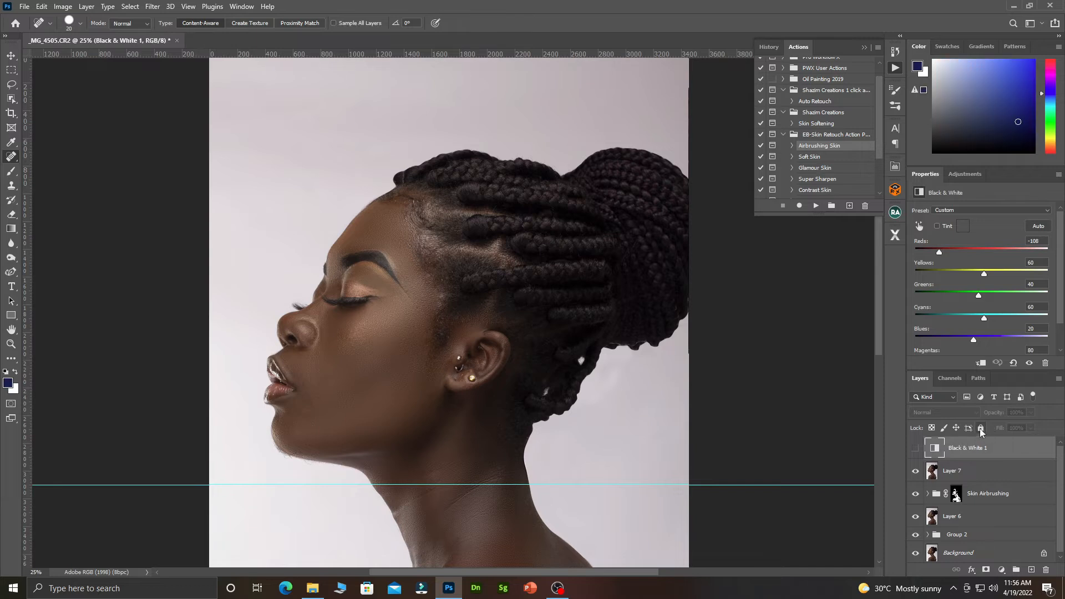
ctrl+click(393, 338)
ctrl+click(394, 338)
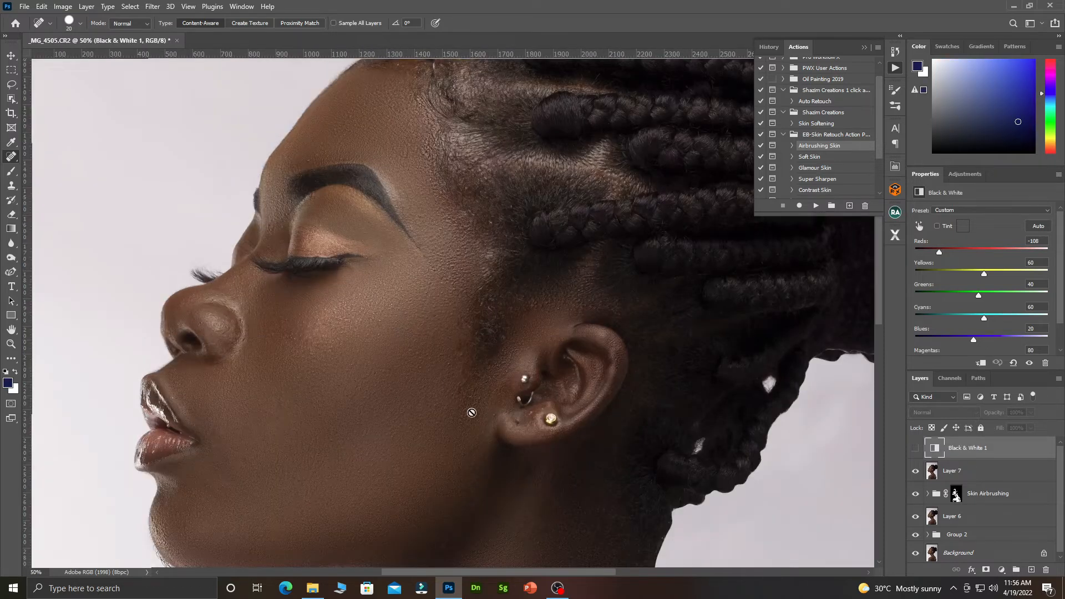
ctrl+click(560, 420)
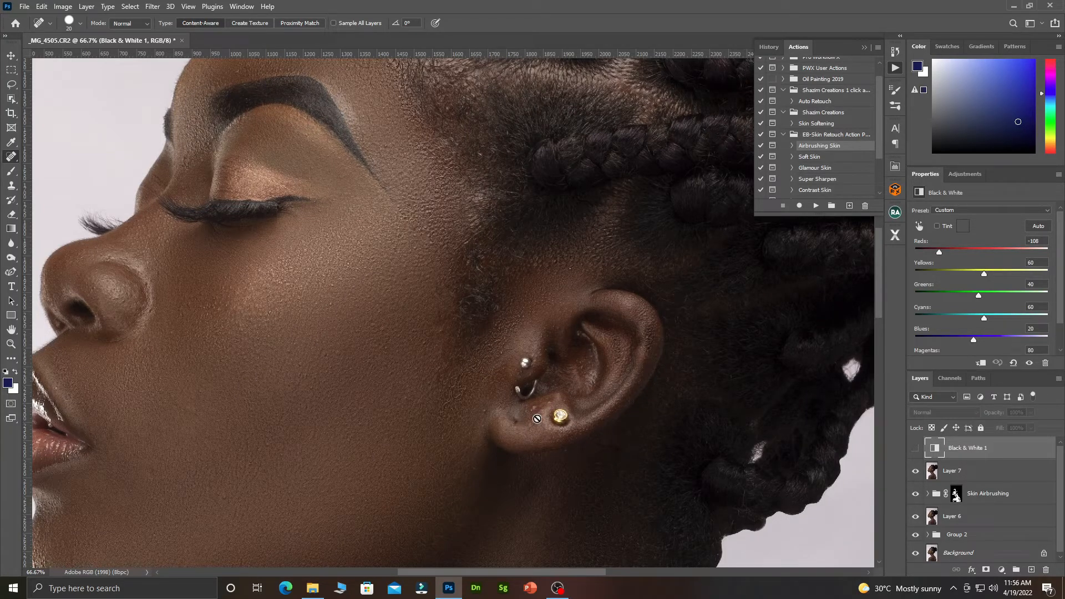
drag(966, 449, 1046, 570)
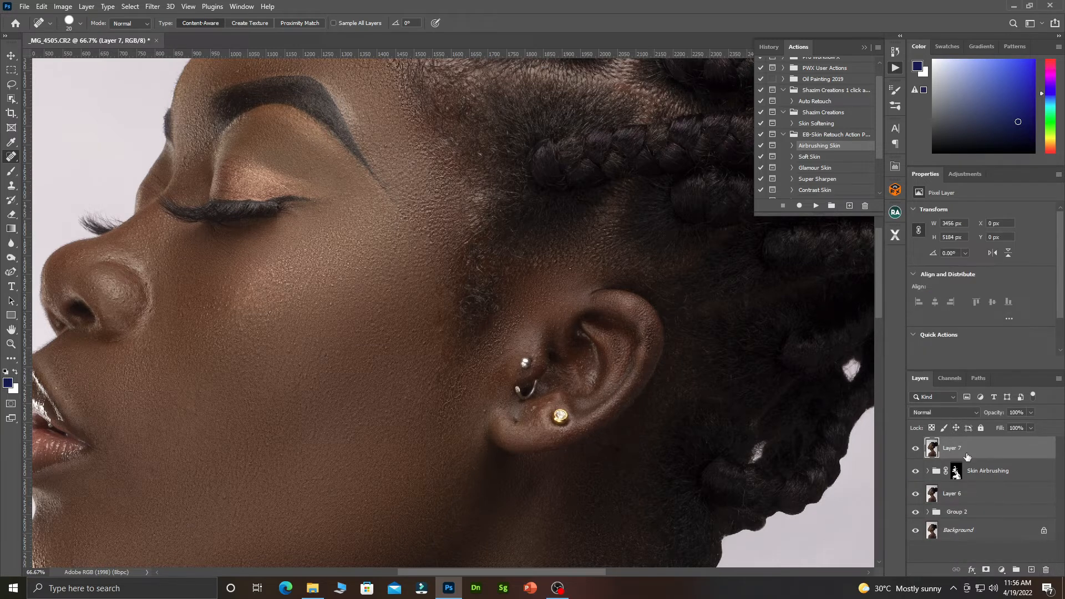
Step: Duplicate Layer 7 and outline the gold stud in the earlobe with the Patch tool
key(ctrl+j)
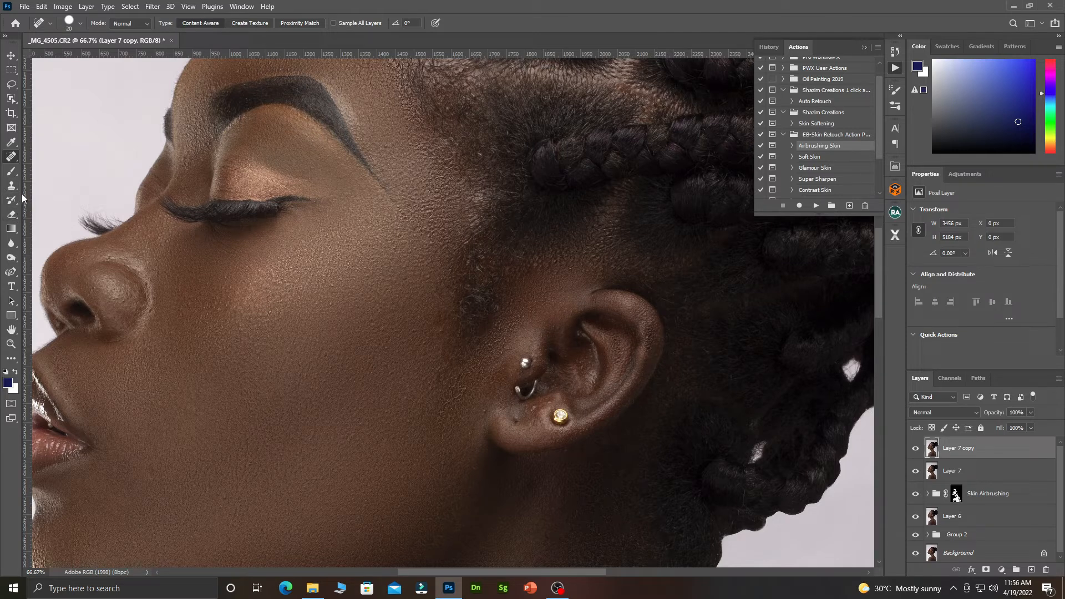
right_click(11, 156)
click(52, 180)
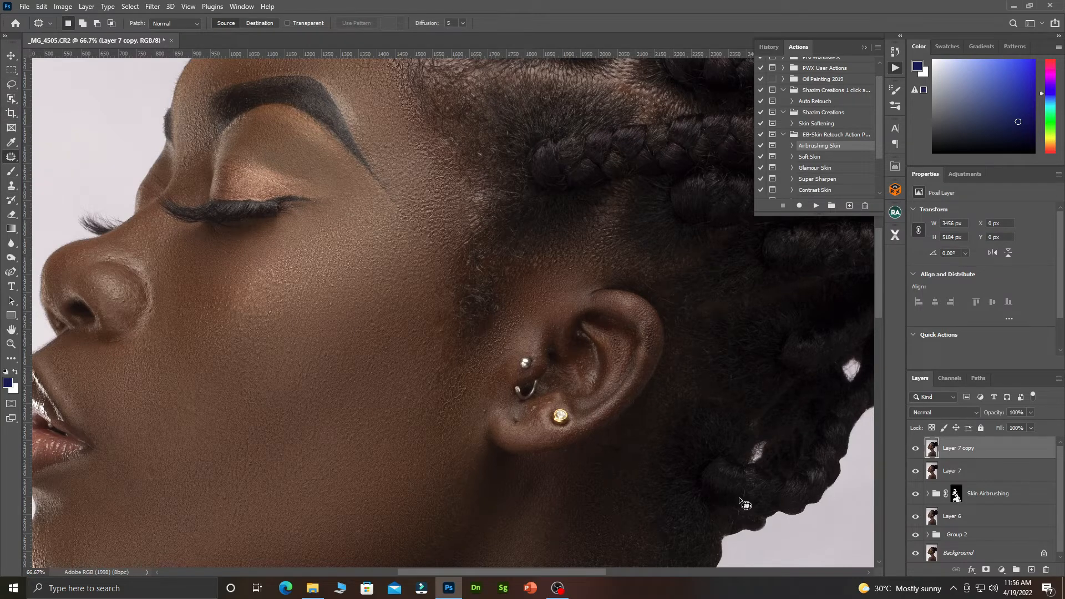
ctrl+click(565, 449)
ctrl+click(565, 406)
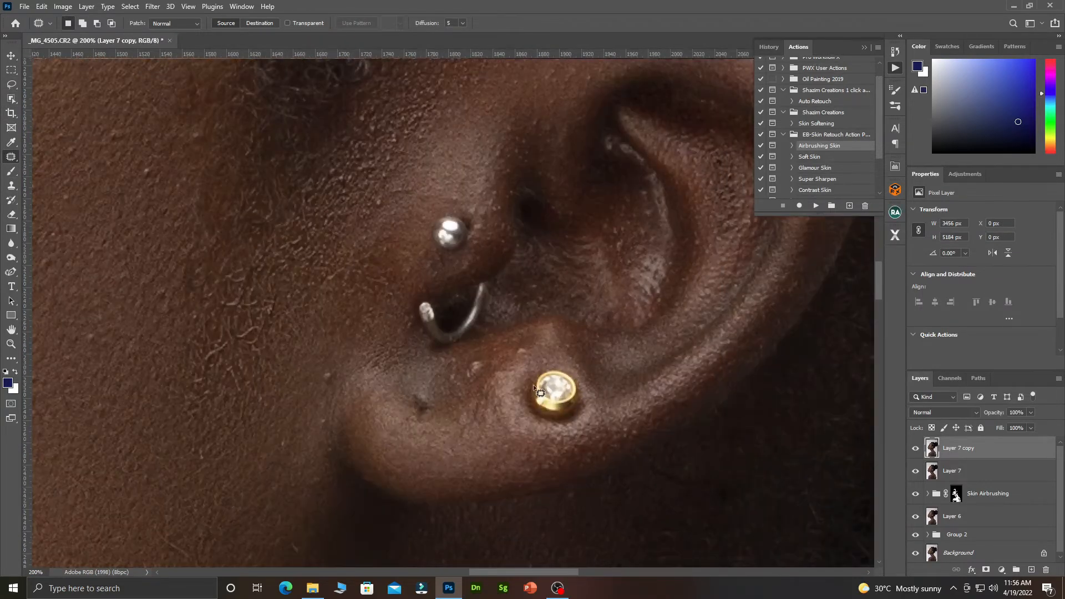
mouse_move(539, 389)
mouse_down()
mouse_move(580, 388)
mouse_move(570, 421)
mouse_move(534, 415)
mouse_move(528, 391)
mouse_move(537, 380)
mouse_move(576, 392)
mouse_move(554, 403)
mouse_move(480, 400)
mouse_up()
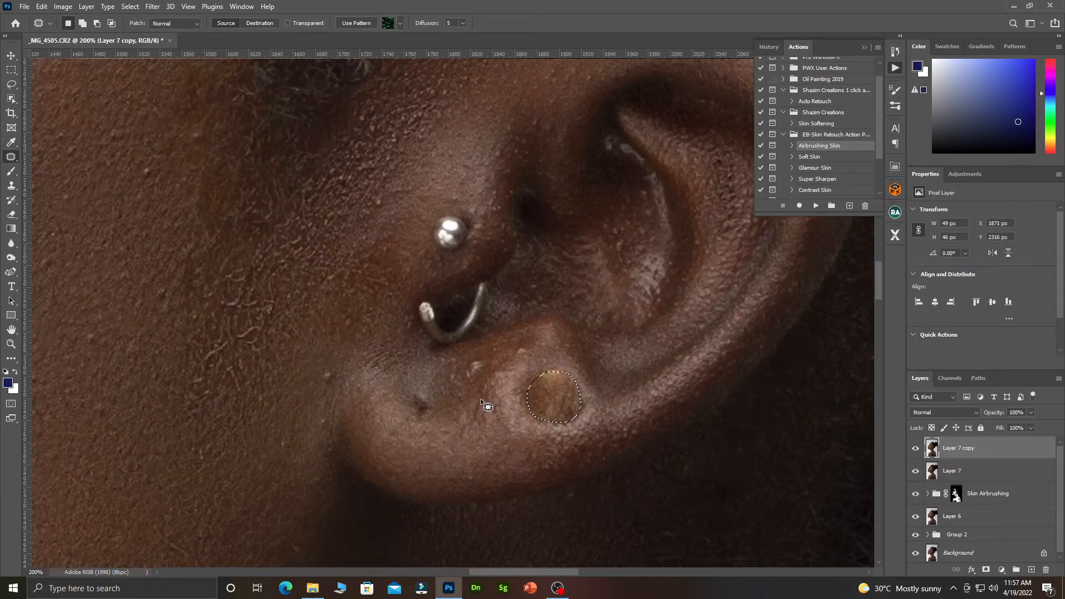
key(ctrl+z)
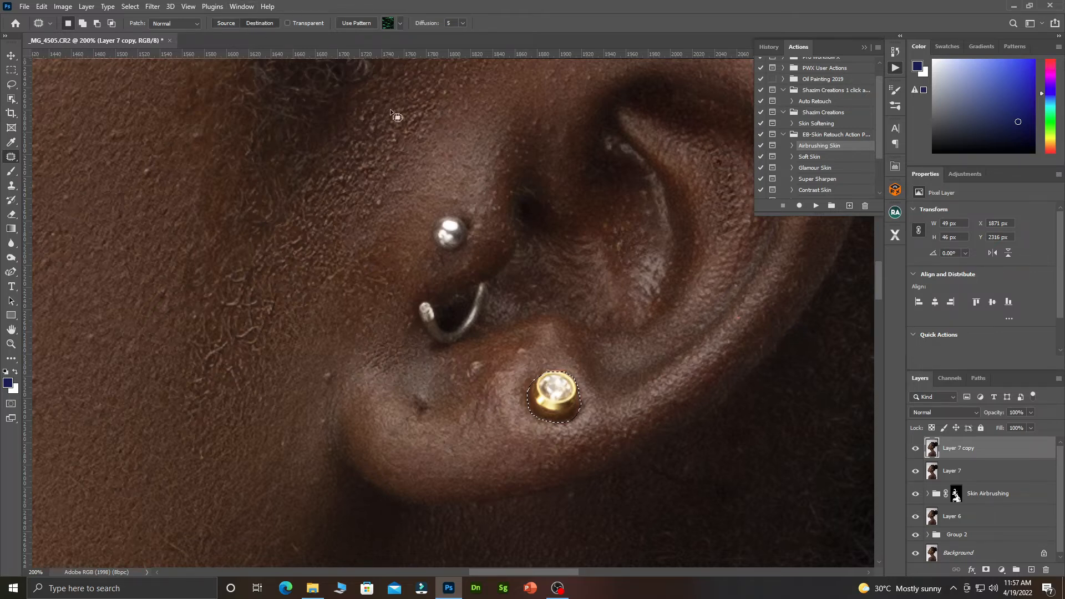
Step: Copy the outlined gold stud over the empty piercing hole in the earlobe using the Patch tool's Destination mode and clear the selection
drag(551, 401, 434, 410)
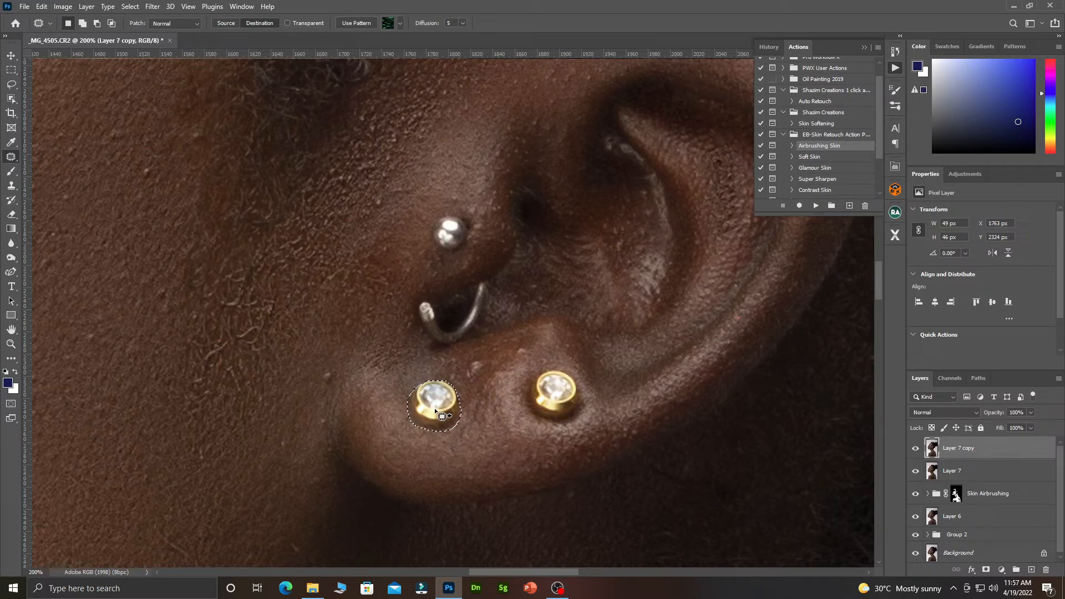
click(11, 55)
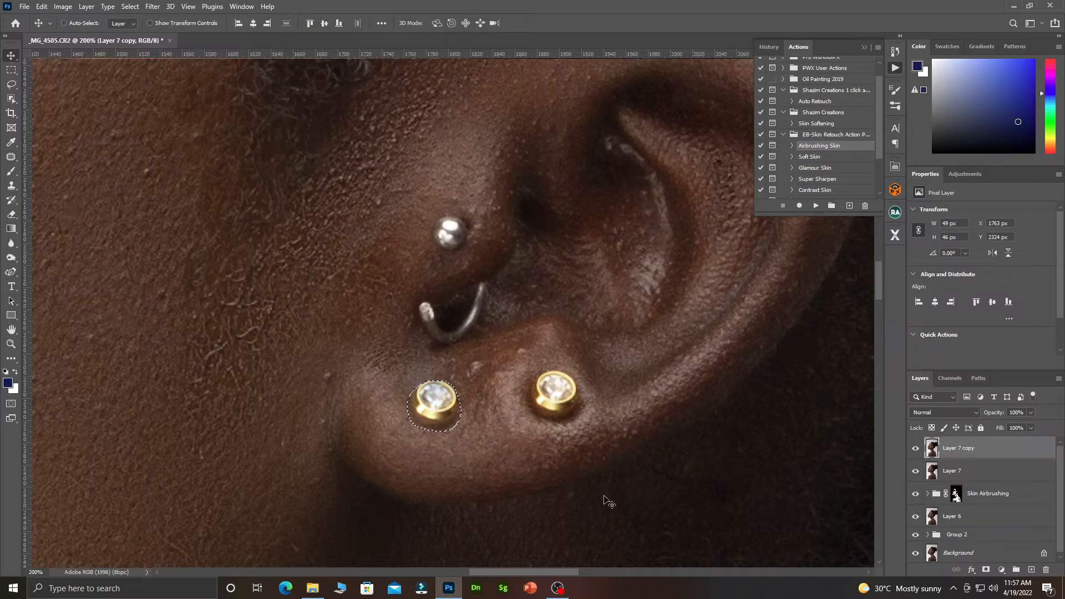
key(ctrl+g)
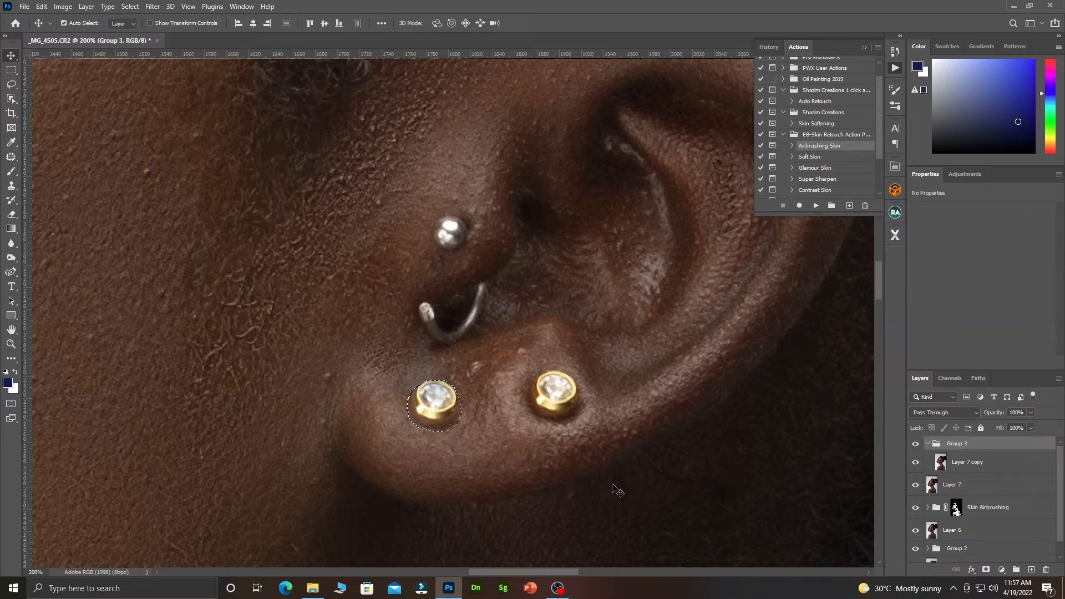
key(ctrl+shift+g)
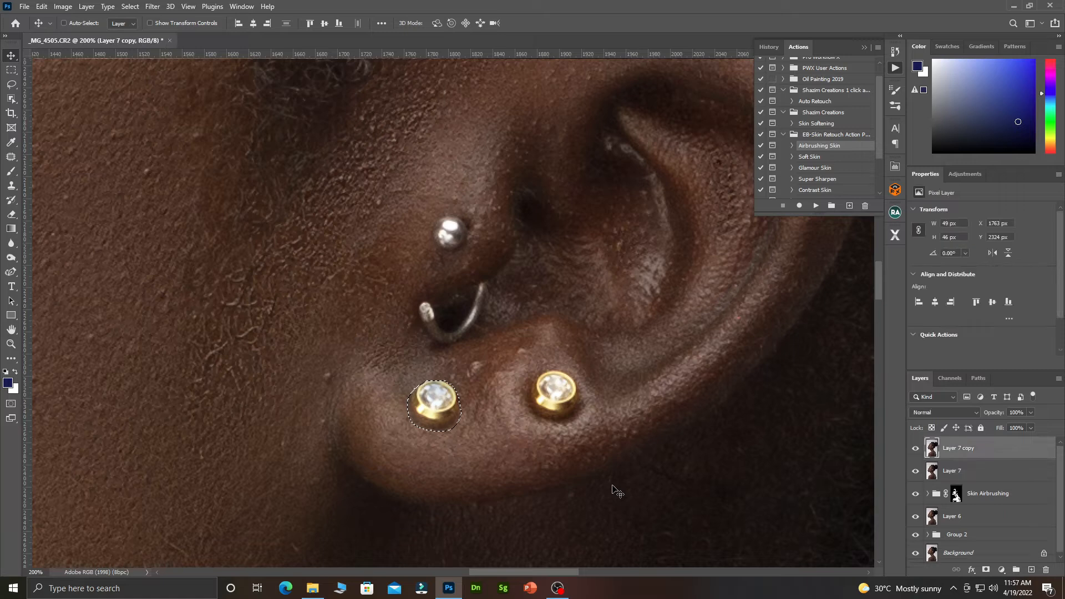
key(ctrl+d)
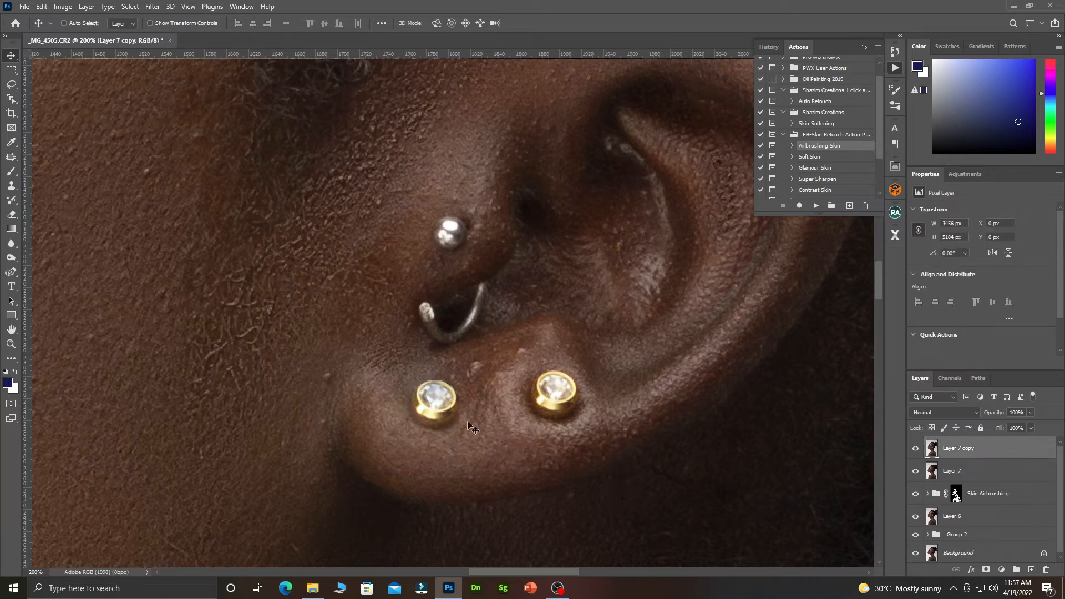
Step: Toggle the Layer 7 copy's visibility to compare the ear with and without the added stud
ctrl+alt+click(405, 407)
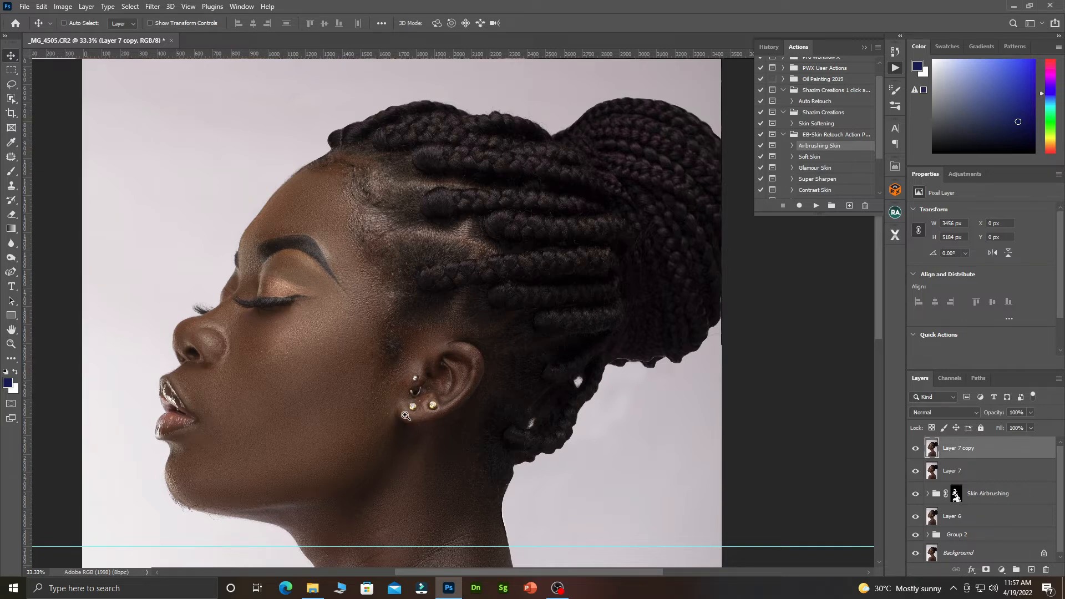
ctrl+click(425, 412)
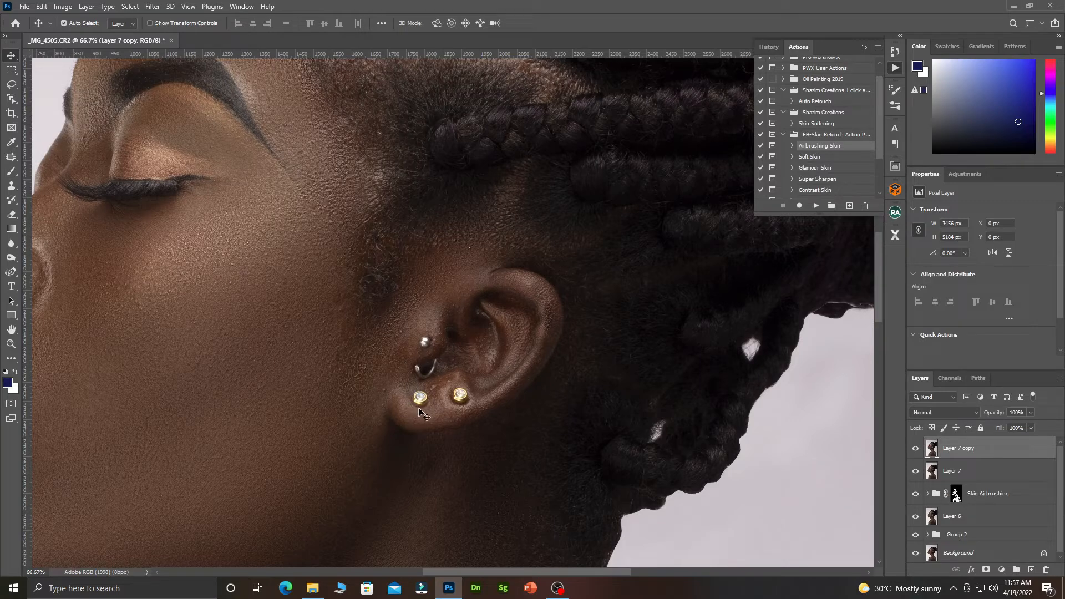
click(916, 448)
click(916, 448)
click(916, 448)
click(916, 449)
click(917, 448)
click(916, 449)
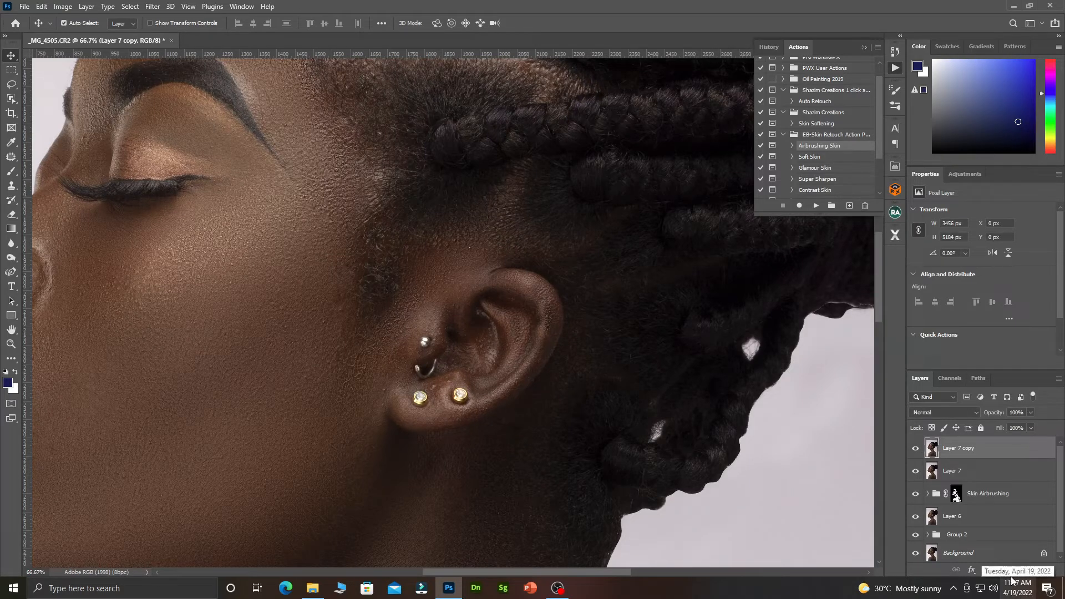
Step: Add an empty layer above Layer 7 copy and set the foreground colour to brown #542f17 sampled beside the original stud
click(1032, 570)
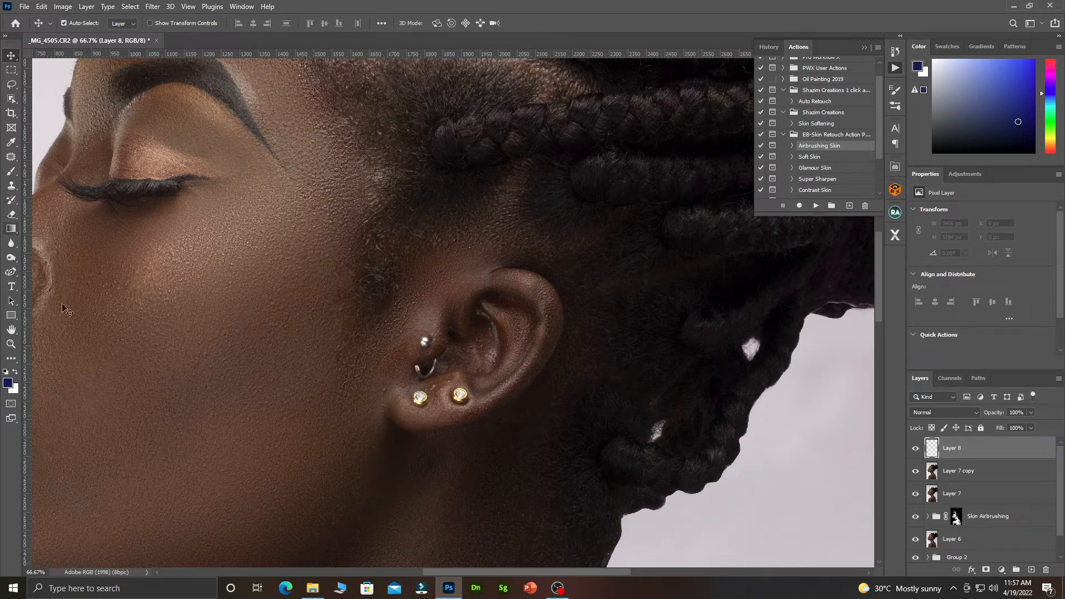
click(8, 384)
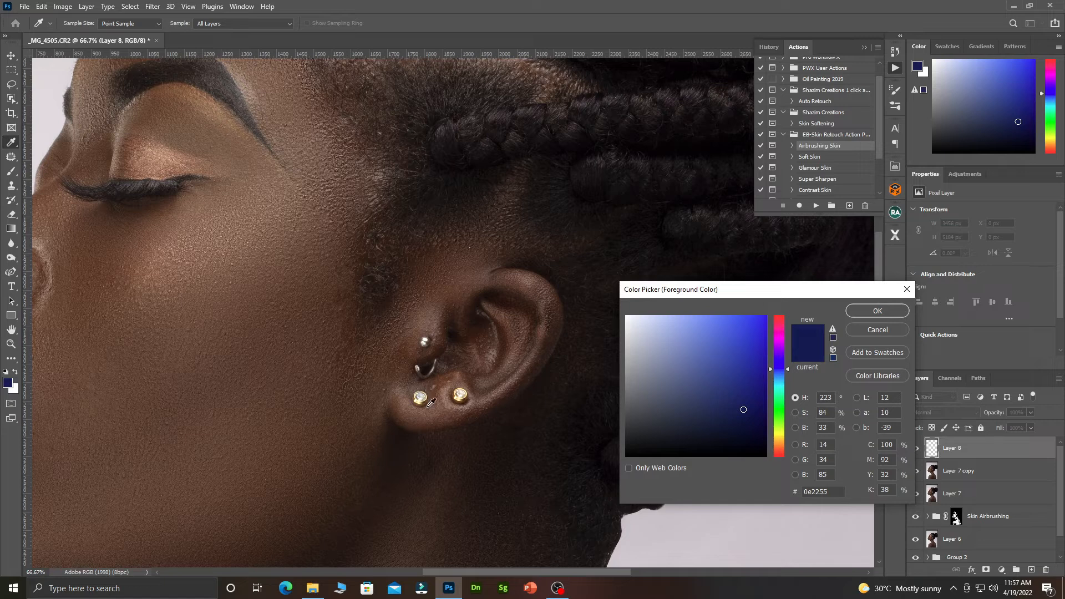
click(452, 397)
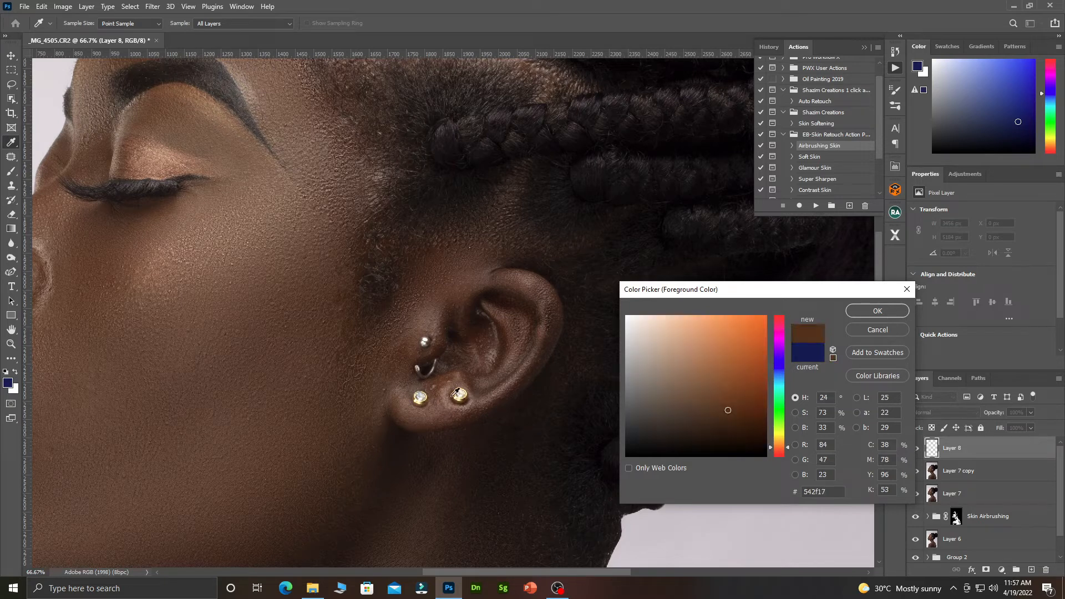
click(864, 312)
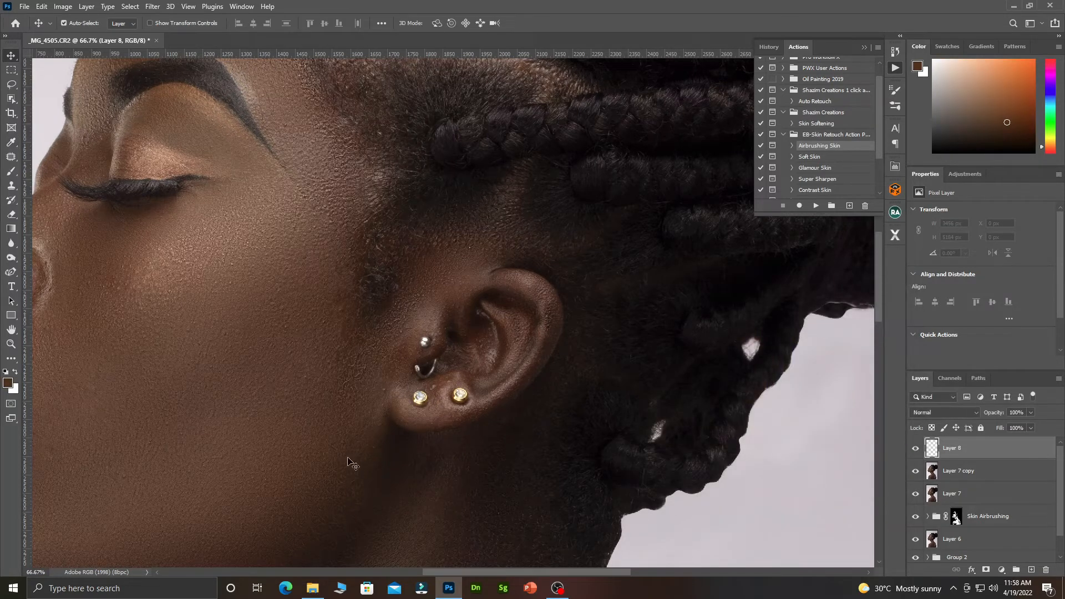
Step: Paint a brown shadow around the added stud's lower edge with a 10 px brush and move the shadow layer beneath Layer 7 copy
ctrl+click(420, 412)
ctrl+click(419, 411)
click(10, 172)
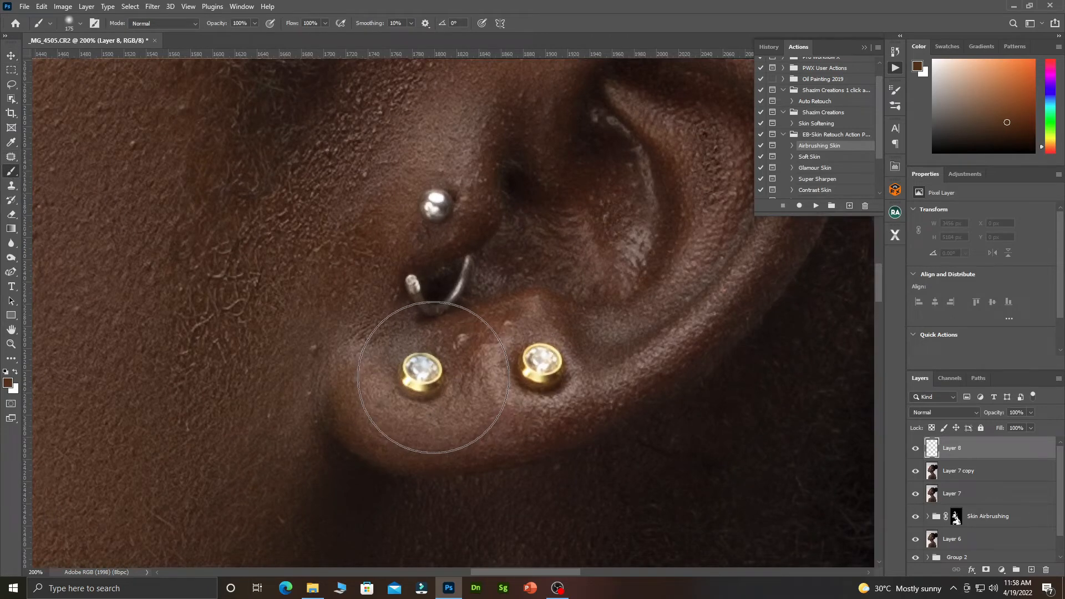
key(bracketleft)
key(bracketleft)
key(bracketleft)
key(bracketleft)
key(bracketleft)
key(bracketleft)
key(bracketleft)
key(bracketleft)
key(bracketleft)
key(bracketleft)
key(bracketleft)
key(bracketleft)
key(bracketleft)
key(bracketleft)
key(bracketleft)
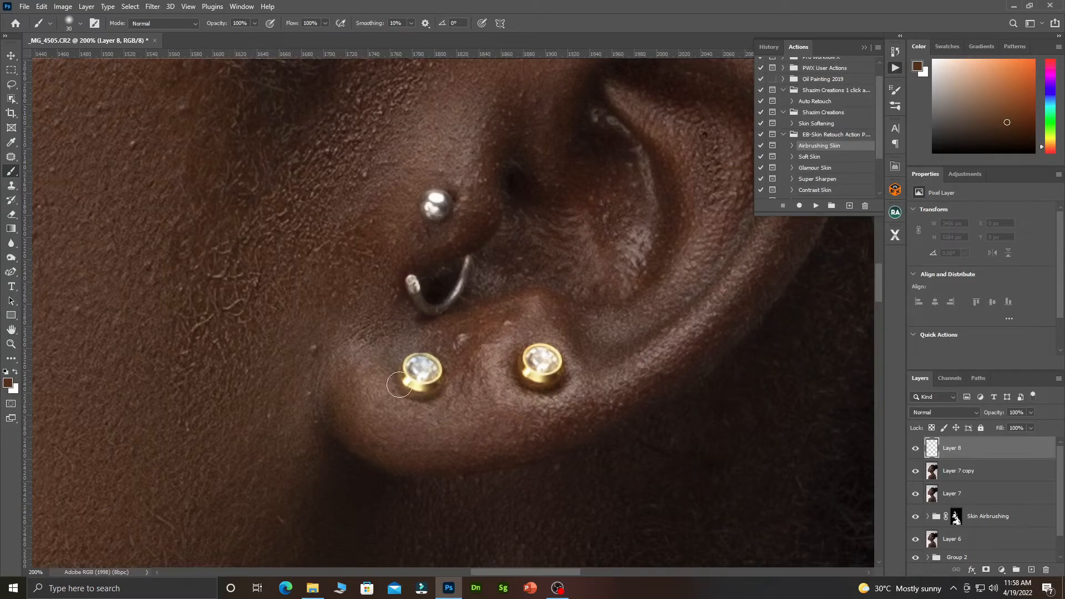
key(bracketleft)
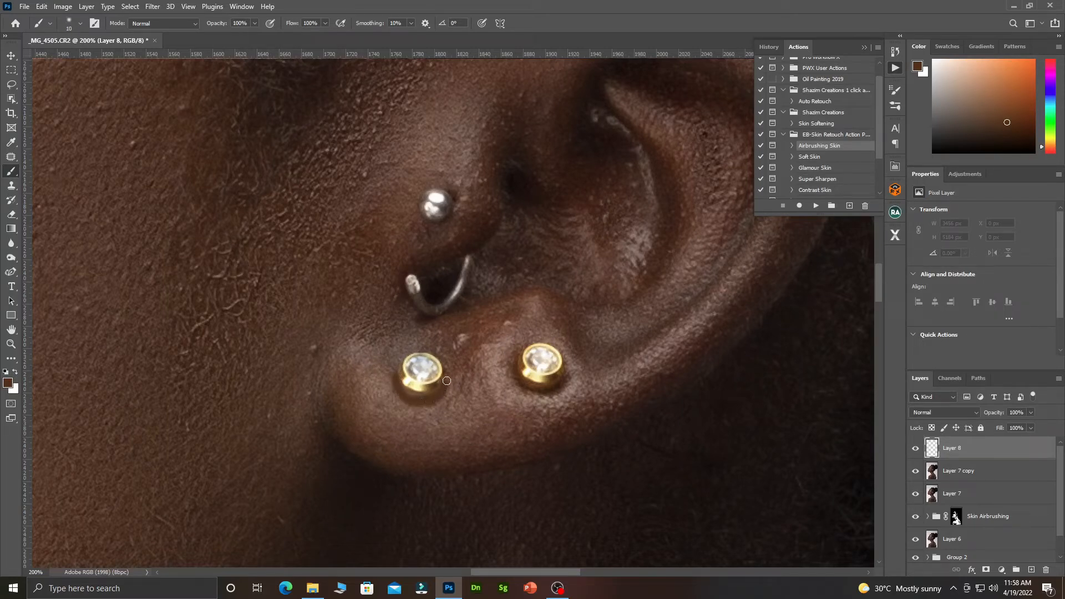
mouse_move(447, 381)
mouse_down()
mouse_move(429, 397)
mouse_move(406, 392)
mouse_move(399, 369)
mouse_move(427, 398)
mouse_up()
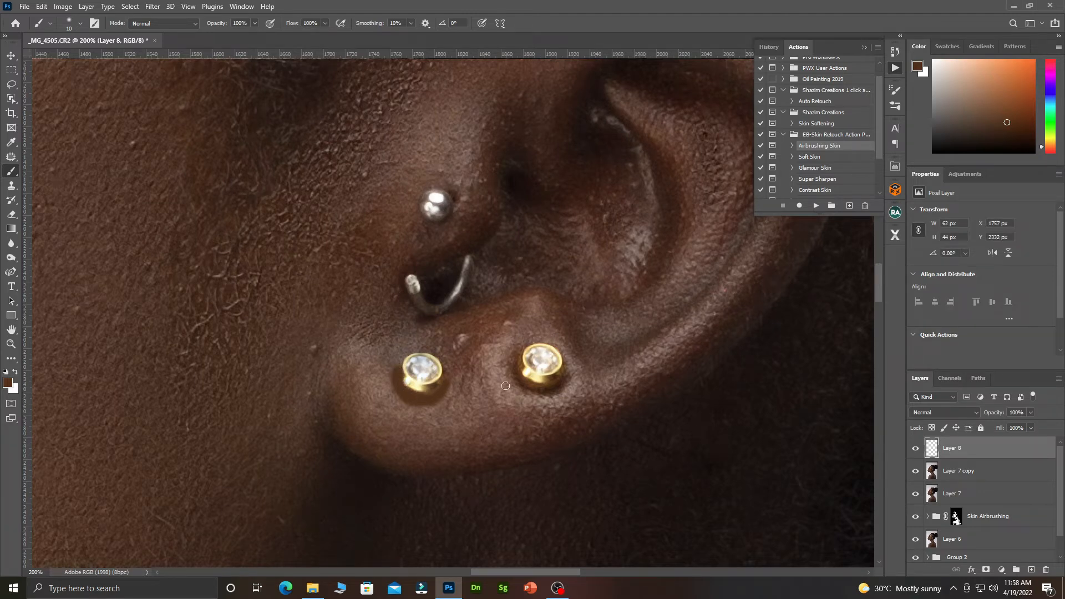
drag(965, 456, 957, 481)
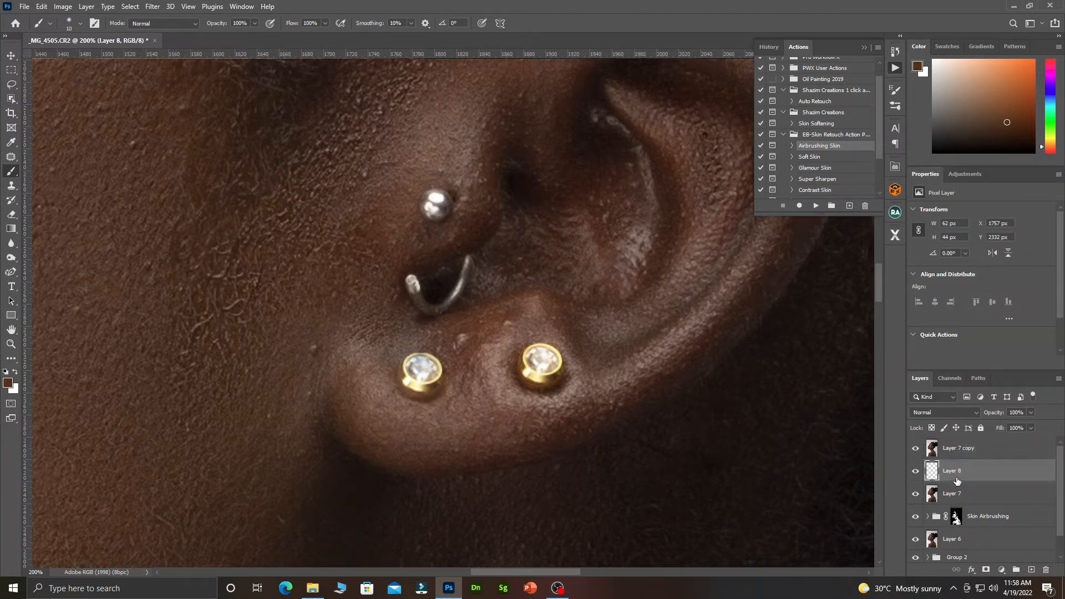
Step: Add a layer mask to Layer 7 copy and paint black around the added stud's lower edge to reveal the shadow beneath
click(944, 454)
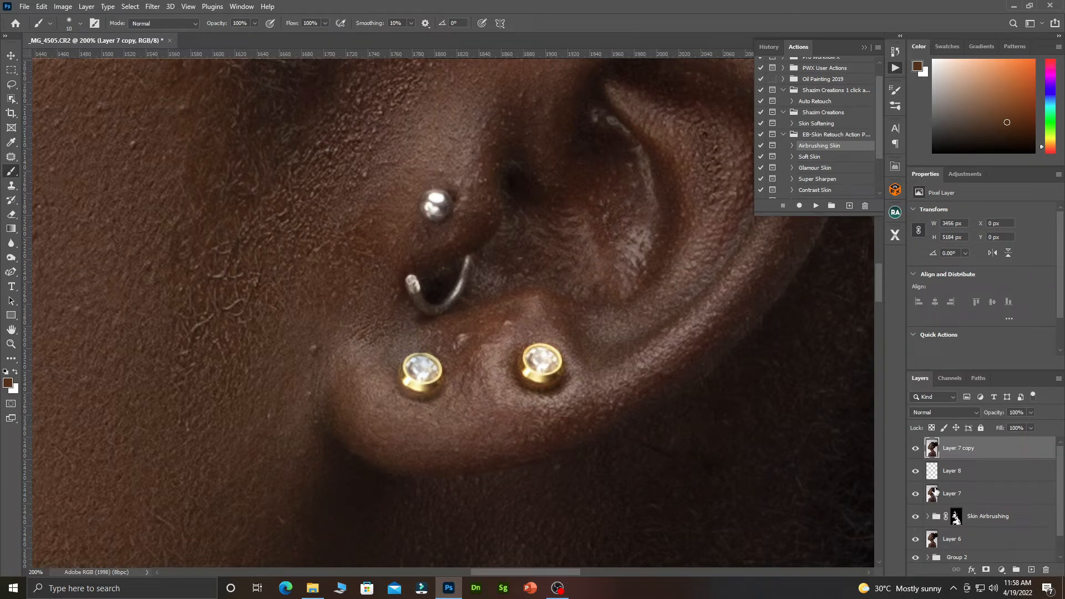
click(987, 570)
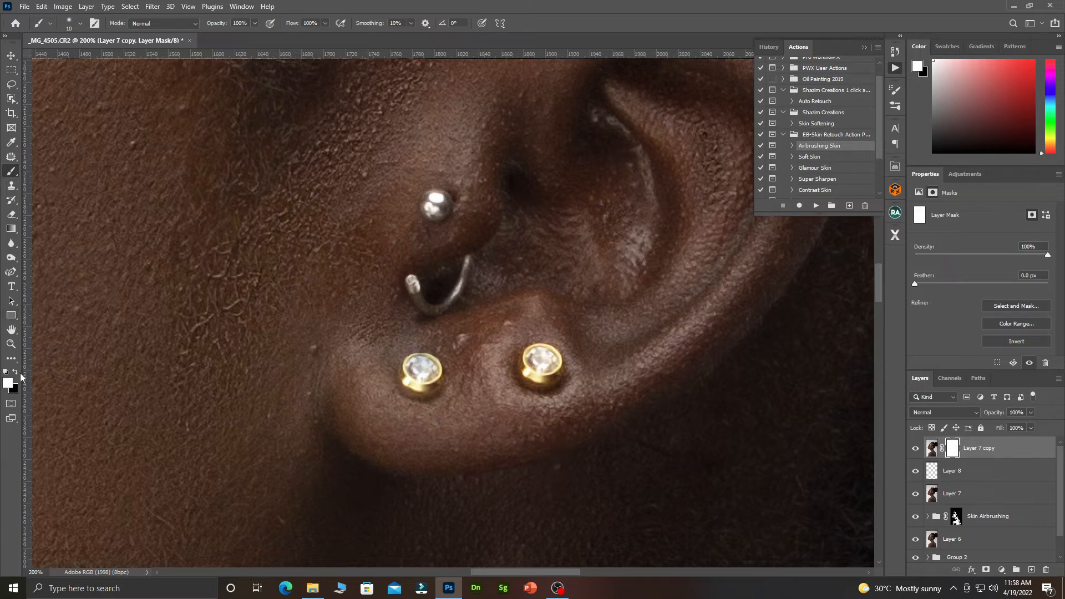
key(x)
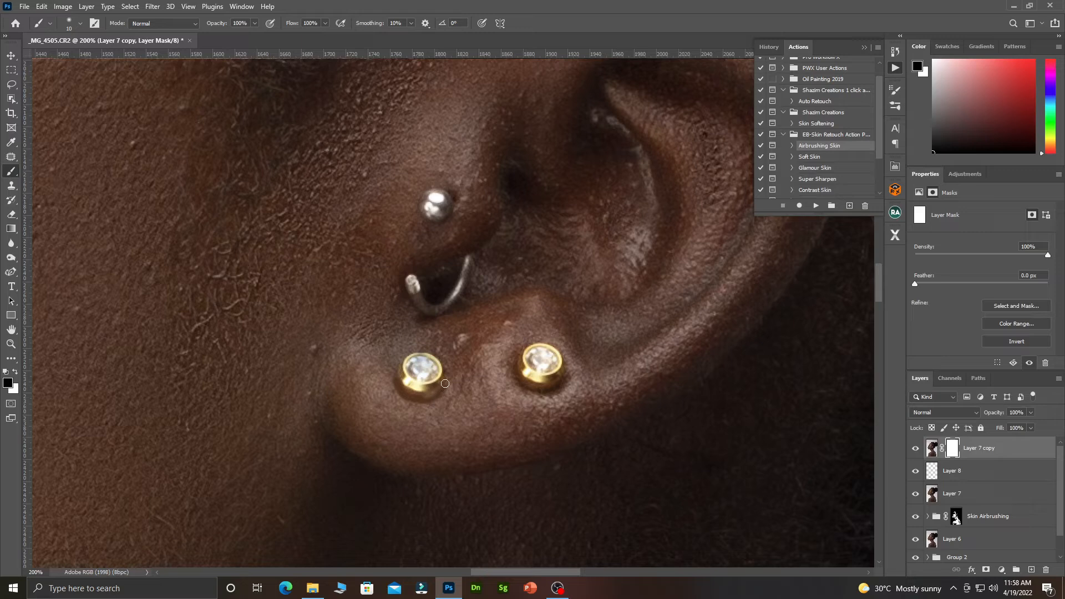
mouse_move(397, 373)
mouse_down()
mouse_move(412, 392)
mouse_move(428, 390)
mouse_up()
click(932, 473)
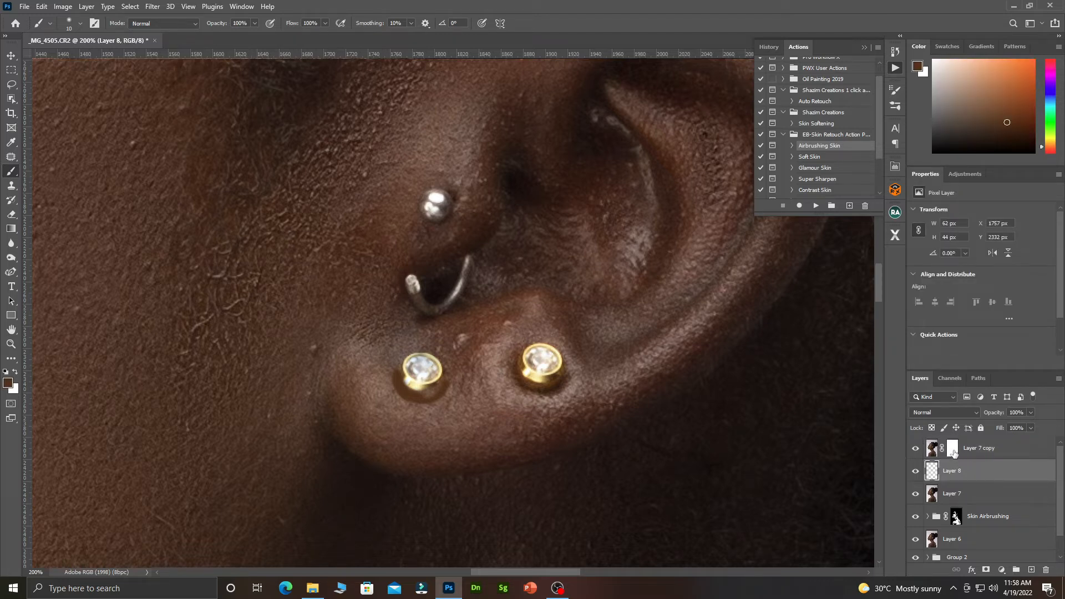
click(953, 449)
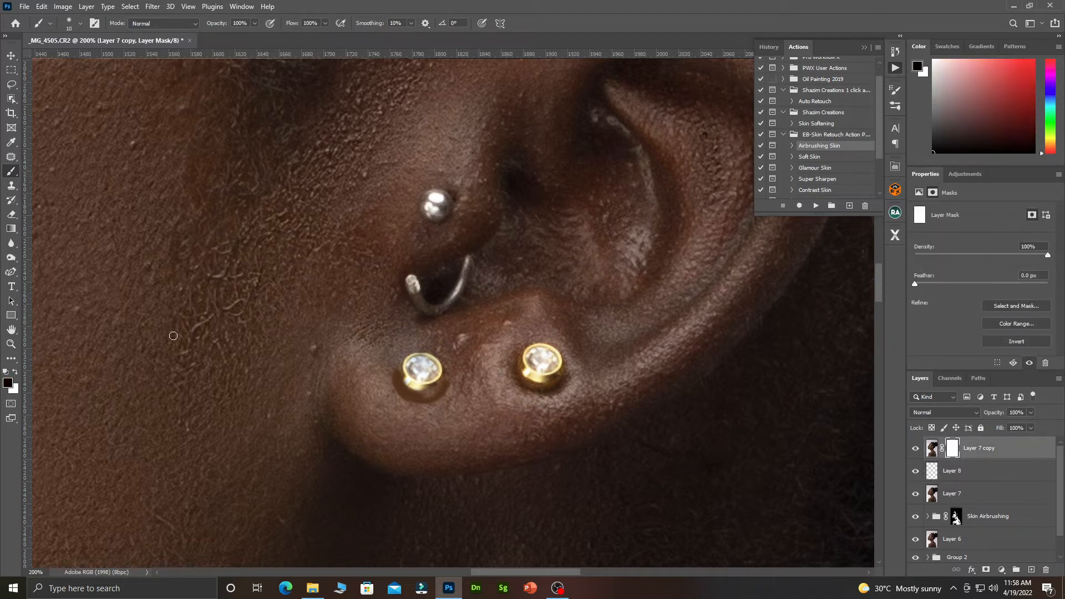
Step: Extend the brown shadow beside the added stud on Layer 8, and set that layer to Multiply at 34% opacity
click(960, 473)
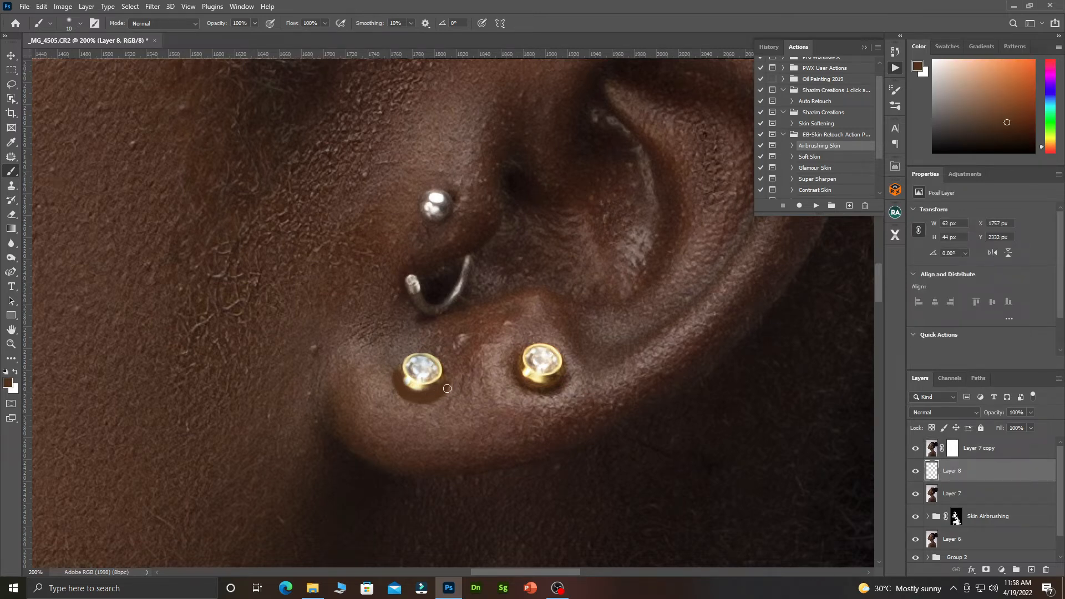
click(451, 384)
key(bracketleft)
key(bracketleft)
key(bracketleft)
key(bracketleft)
click(934, 413)
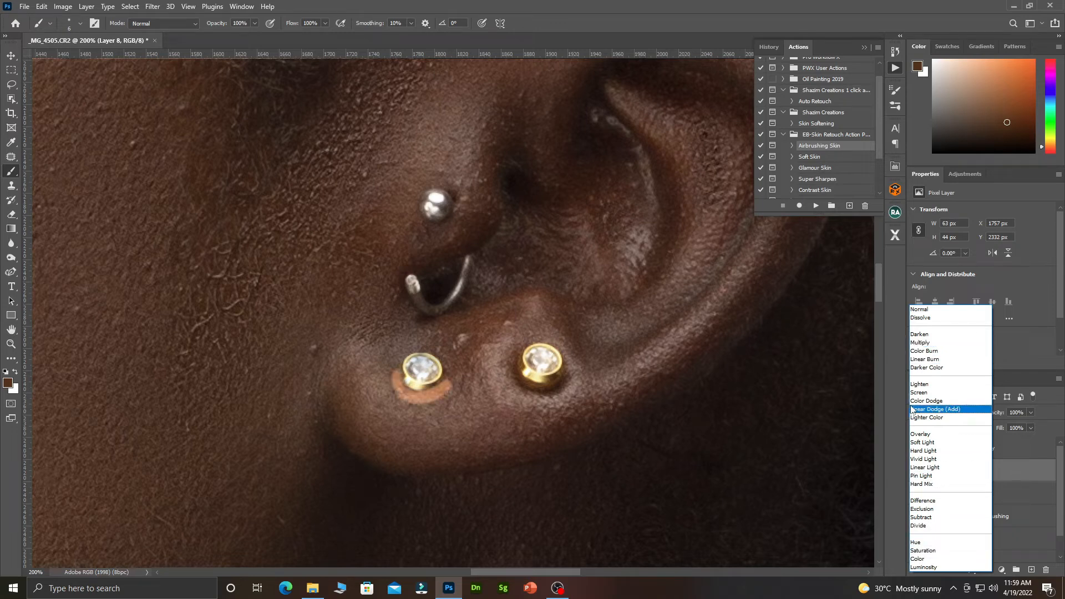
click(924, 343)
drag(999, 412, 960, 427)
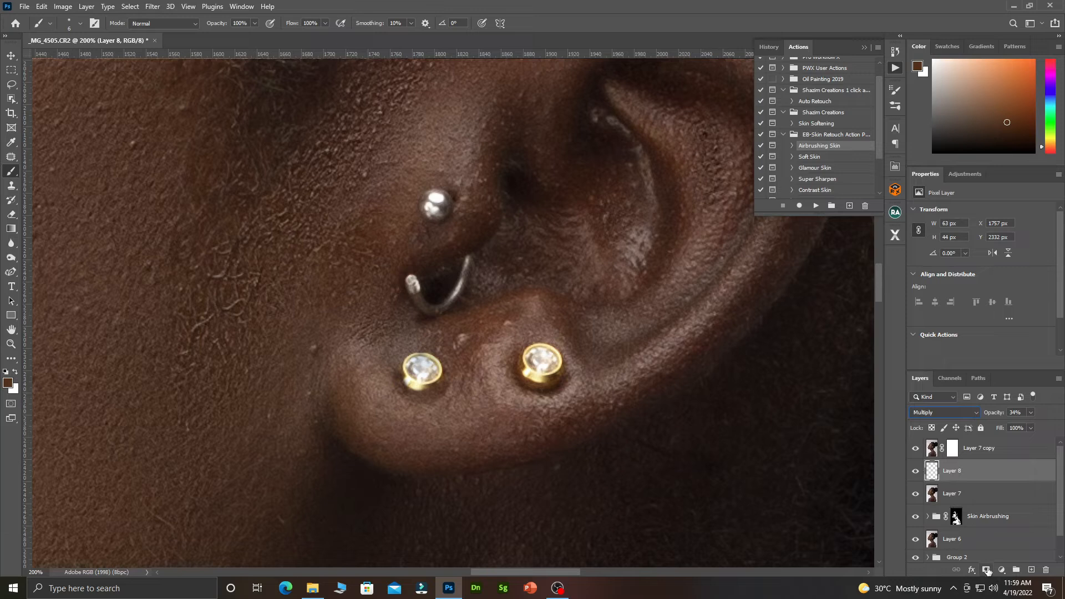
Step: Add a layer mask to Layer 8 and toggle the layer's visibility to compare the stud with and without its shadow
click(986, 570)
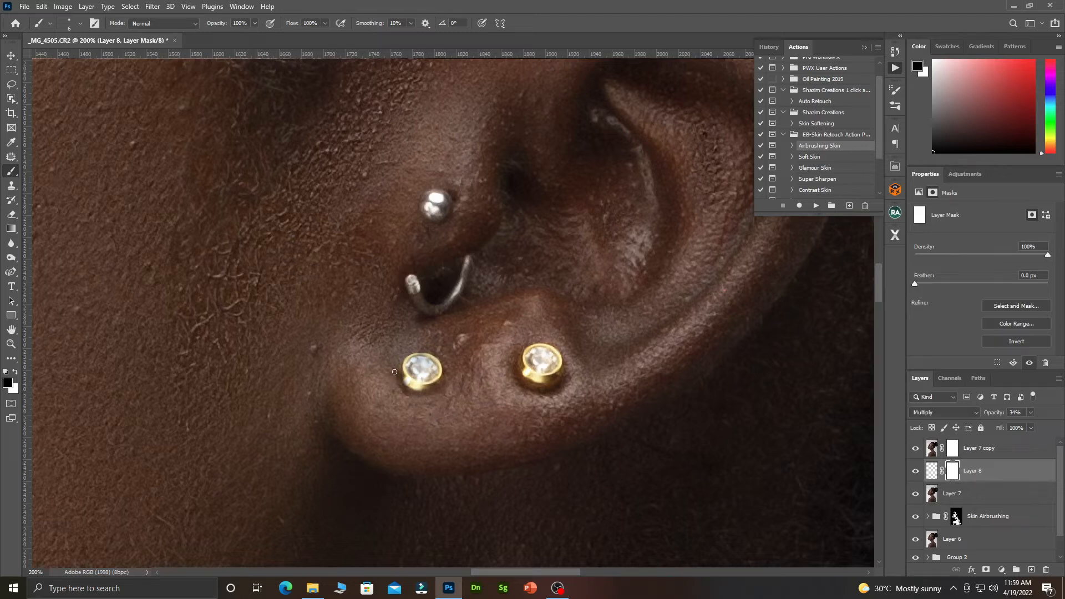
click(916, 472)
click(916, 472)
click(916, 472)
click(916, 472)
Step: Group all layers above the Background, from Layer 7 copy down to Group 2
key(alt+bracketright)
alt+click(412, 382)
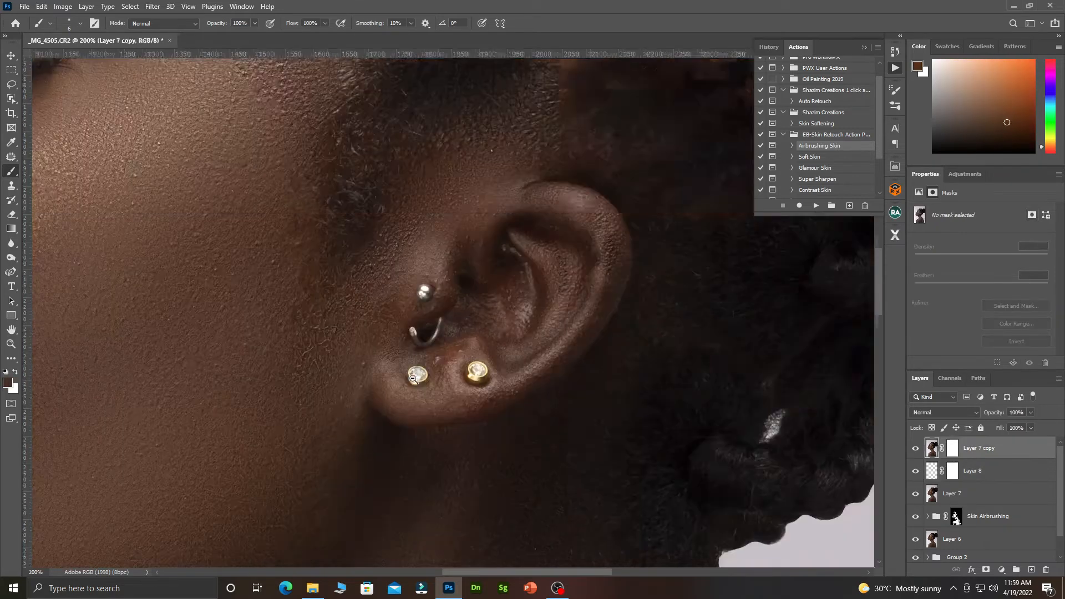
alt+click(413, 381)
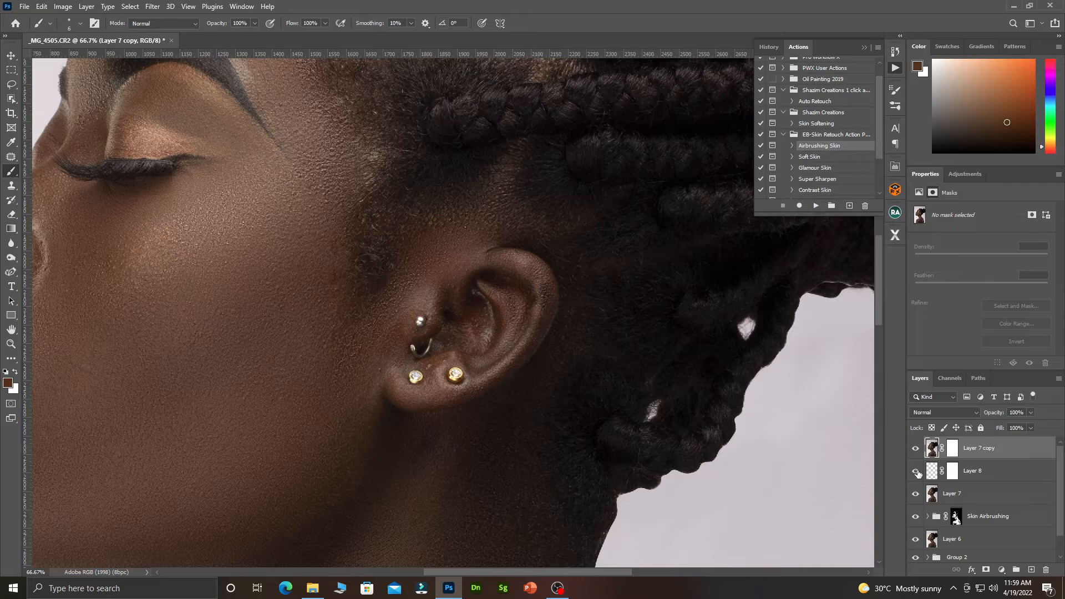
alt+click(424, 326)
alt+click(409, 307)
alt+click(410, 306)
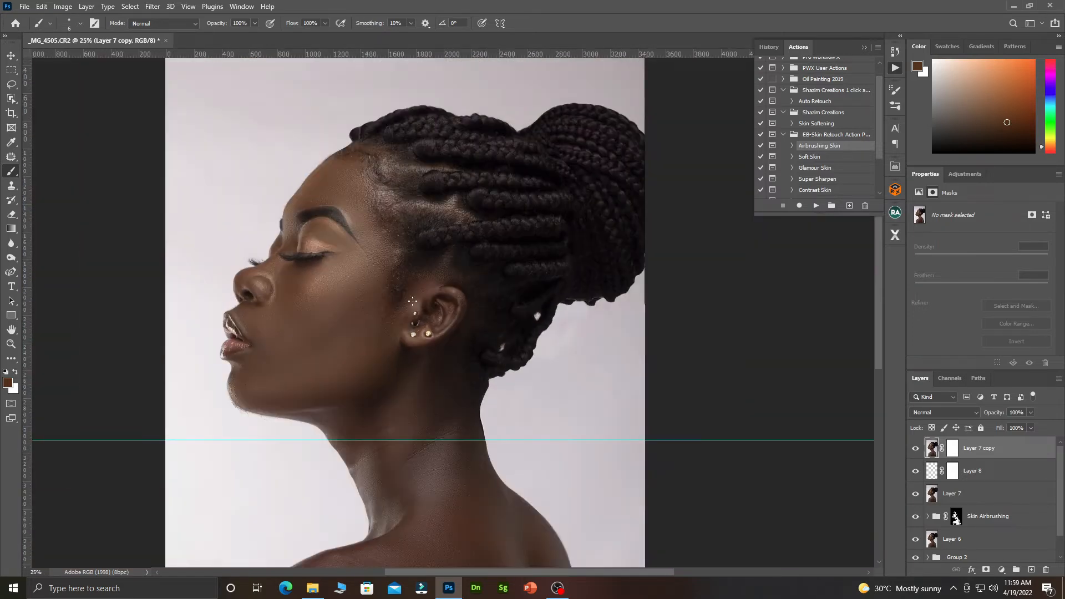
scroll(987, 494, down, 1)
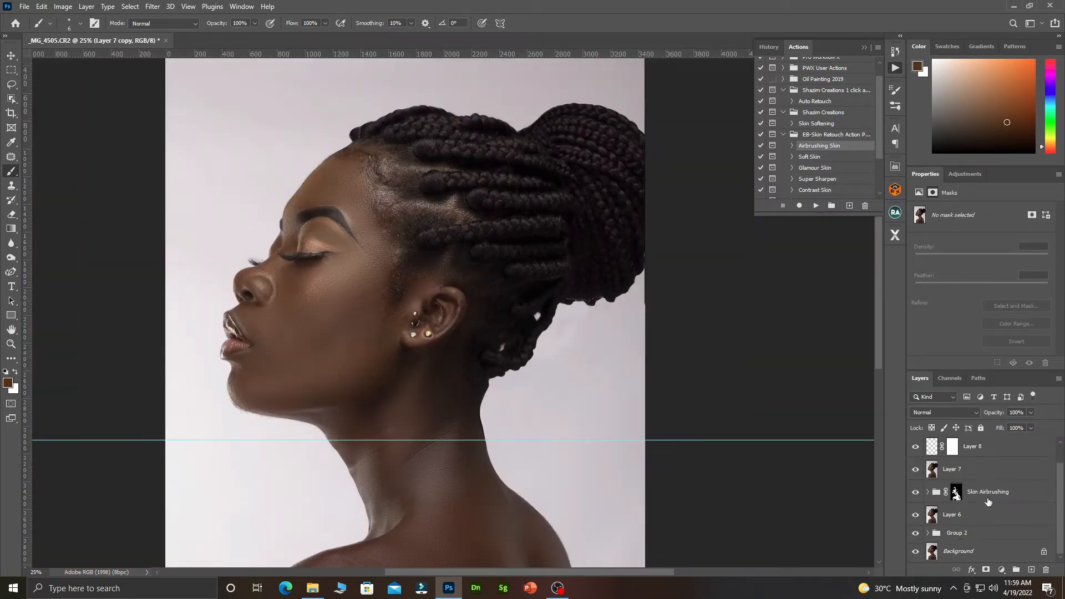
shift+click(969, 533)
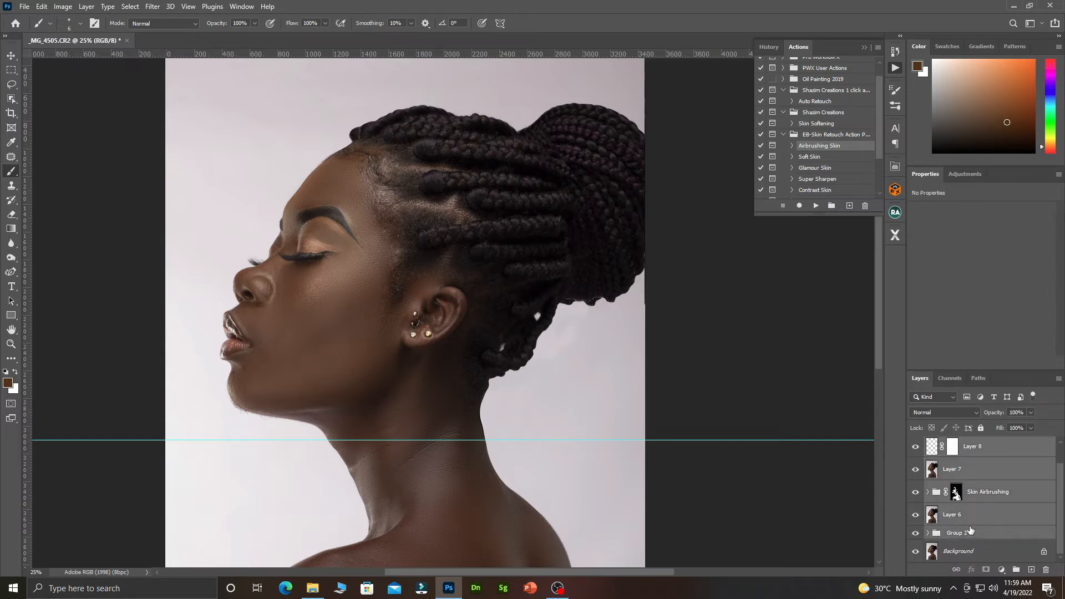
key(ctrl+g)
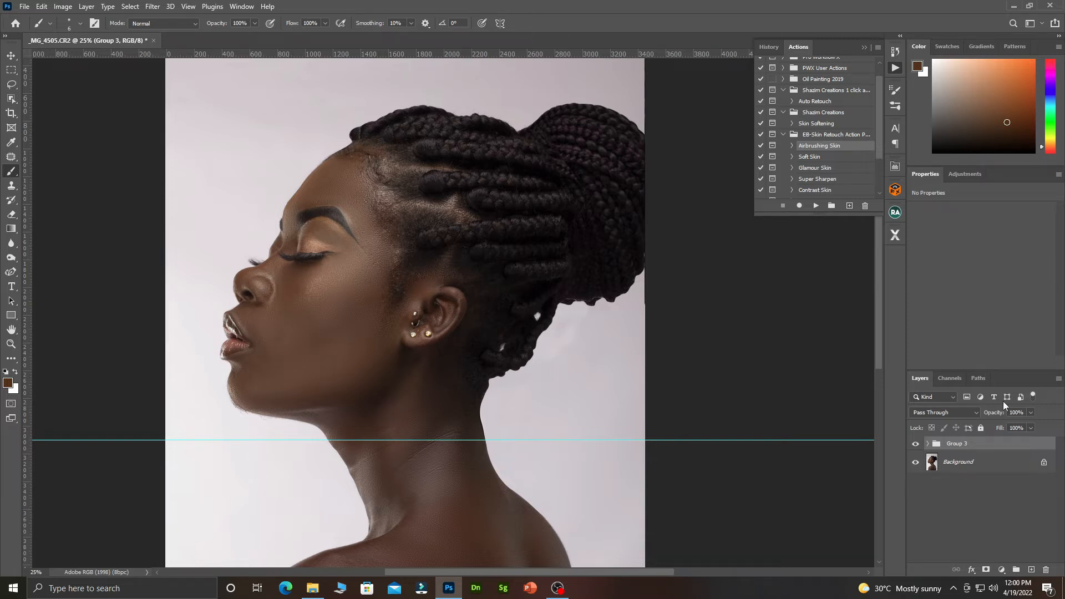
Step: Toggle the new group's visibility to compare the retouched portrait with the original
click(915, 444)
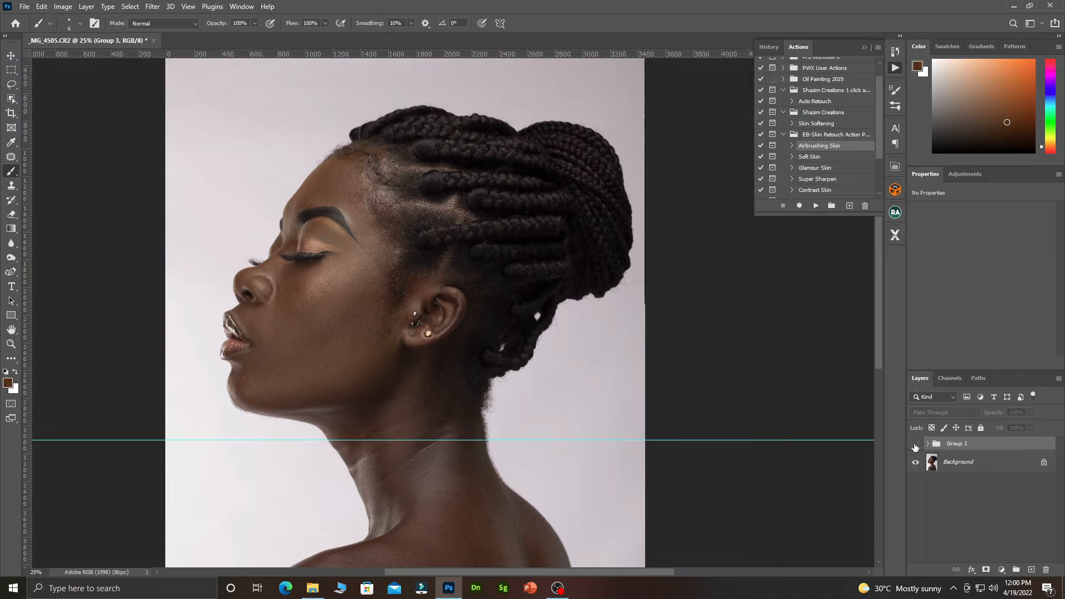
click(916, 444)
click(916, 444)
click(916, 445)
click(916, 445)
click(915, 445)
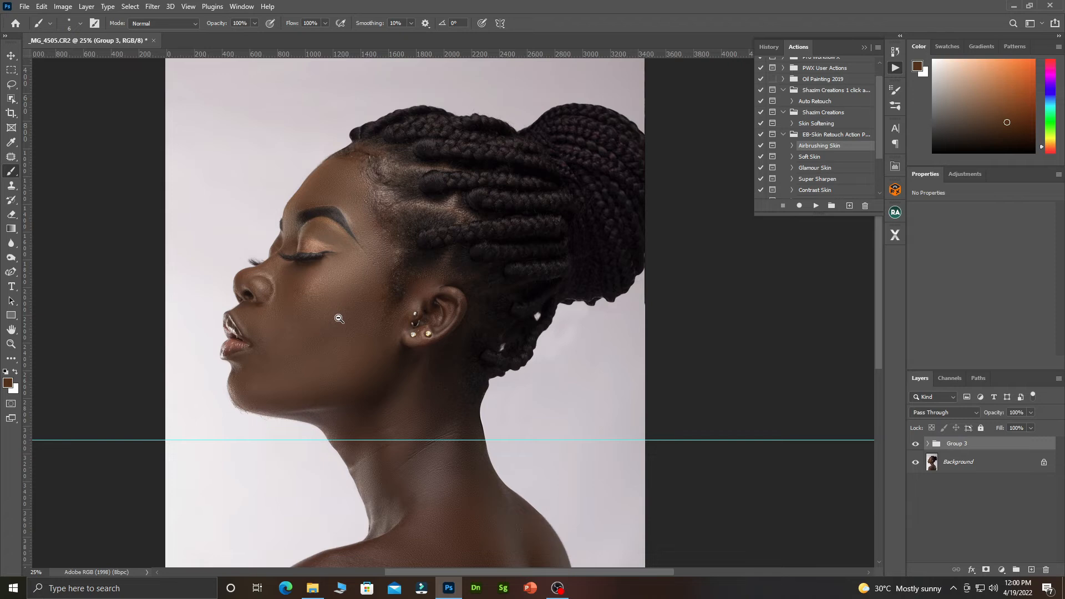
Step: Stamp all visible layers into a new merged layer above the group
key(ctrl+0)
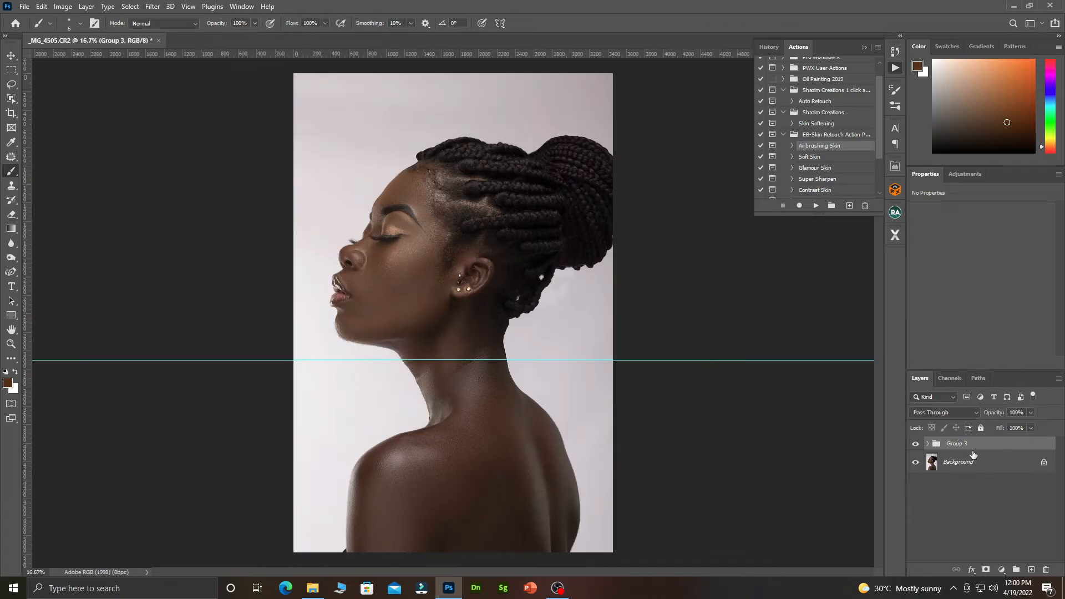
key(ctrl+alt+shift+e)
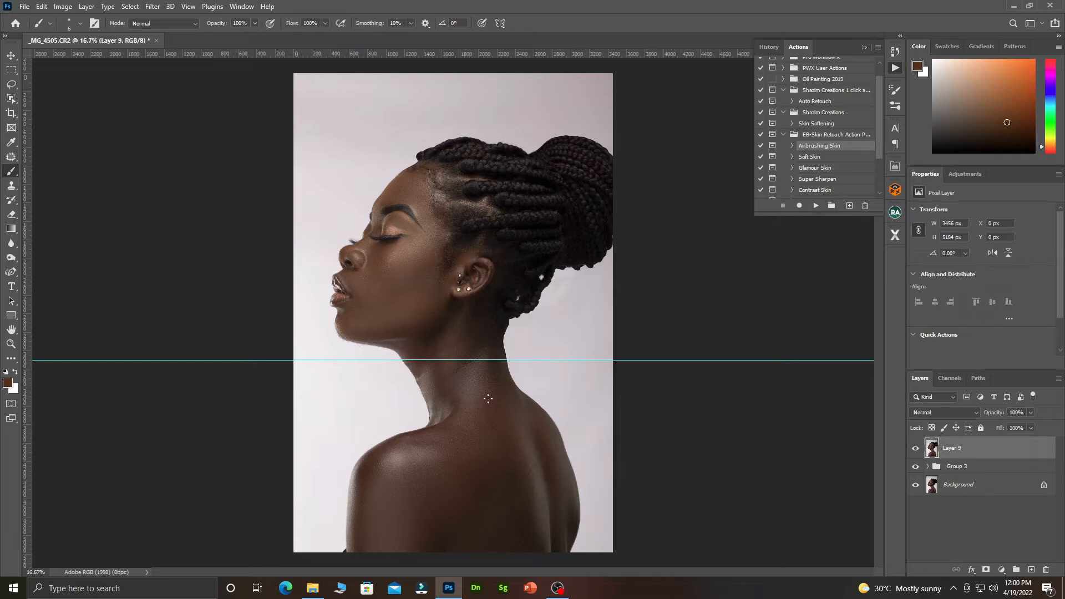
click(152, 6)
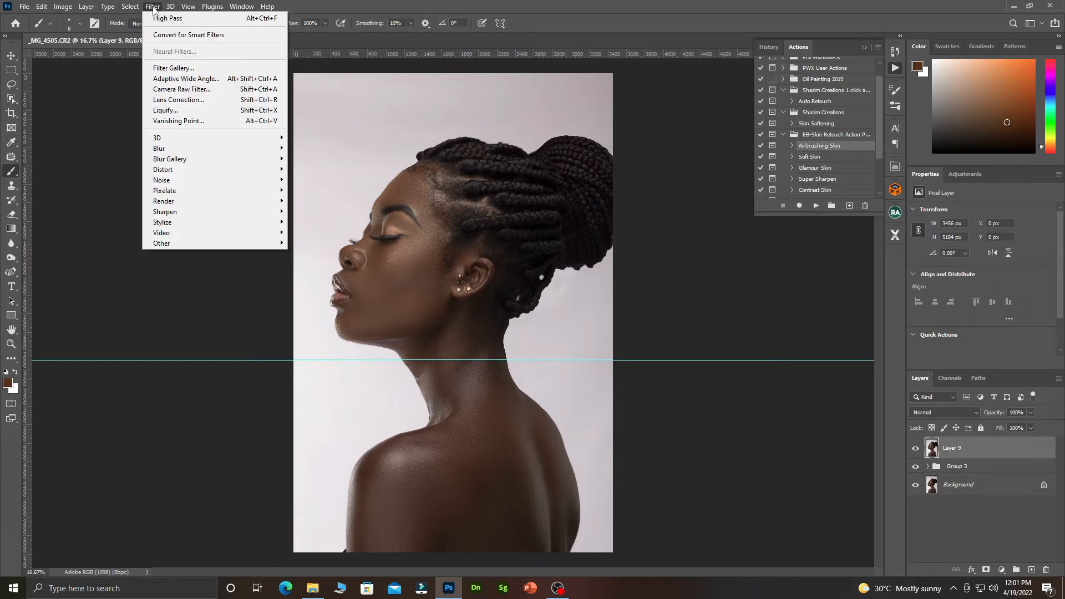
click(187, 91)
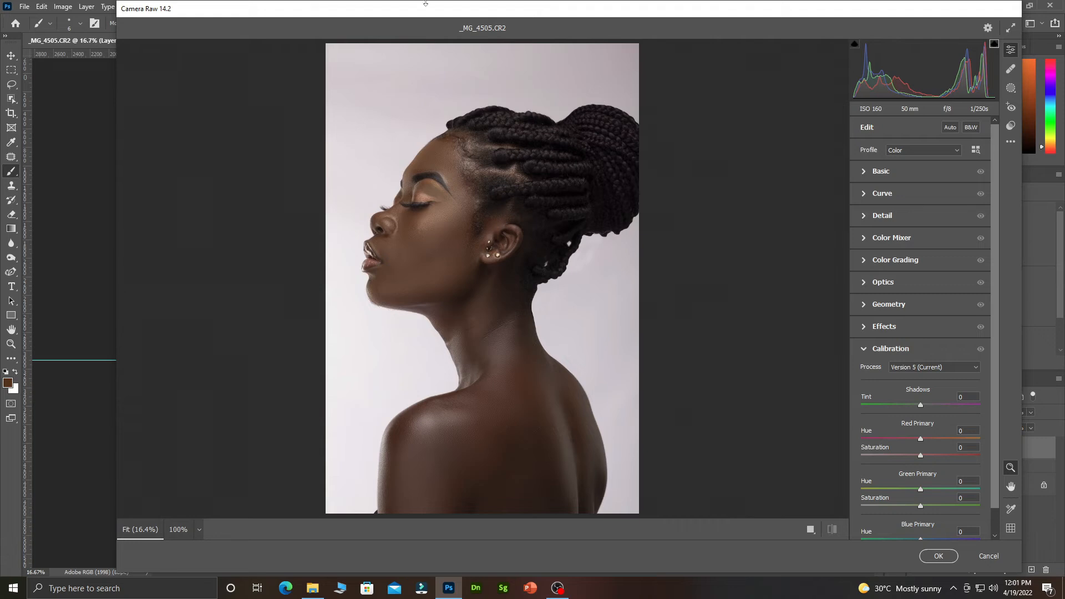
click(990, 558)
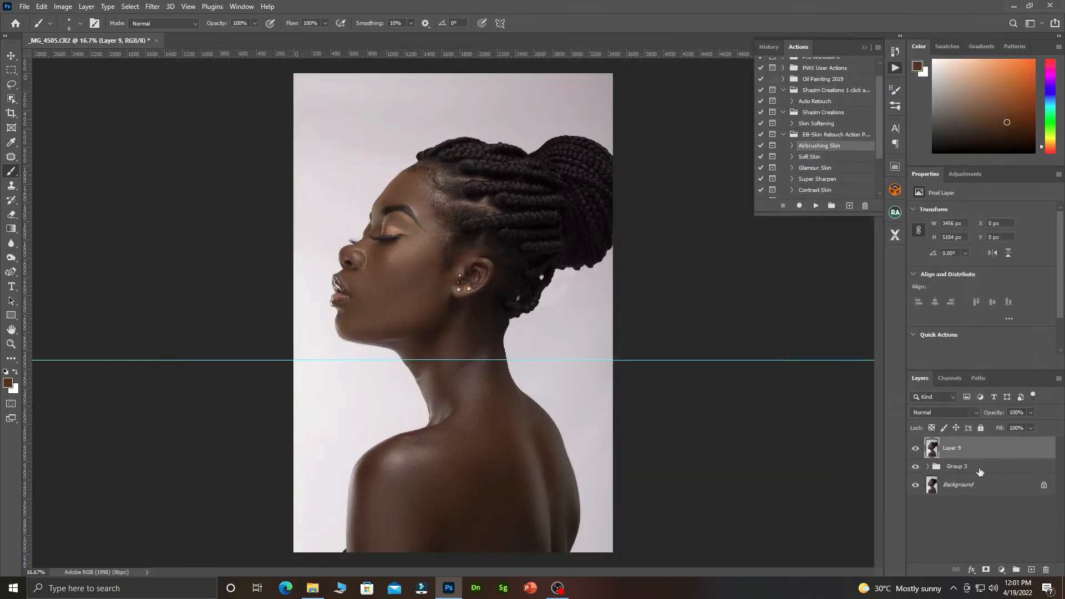
Step: Duplicate Layer 9 and open the copy in the Camera Raw Filter with its presets list displayed
key(ctrl+j)
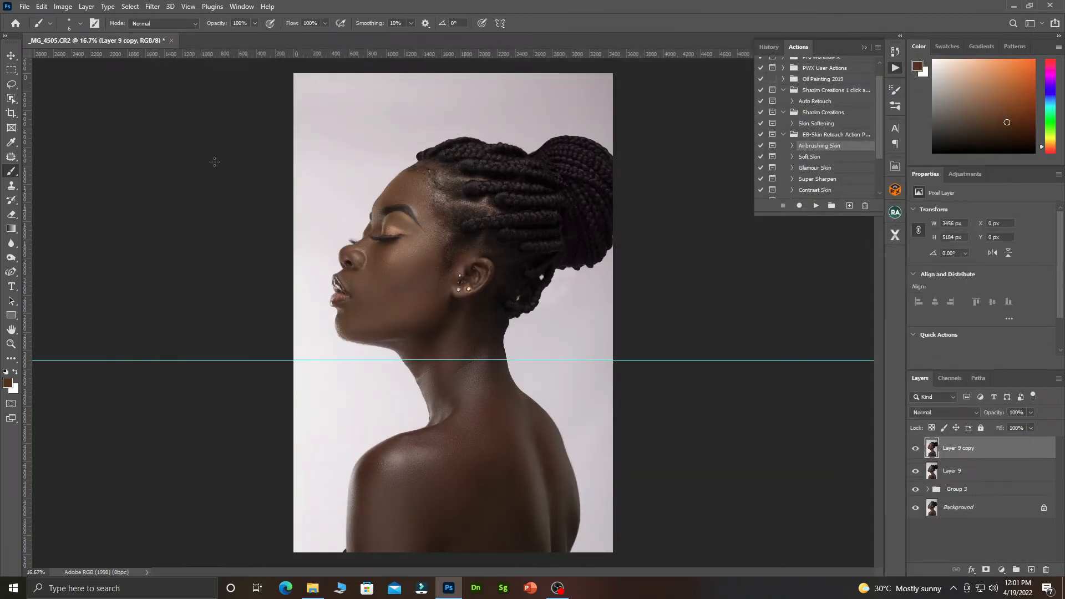
click(151, 7)
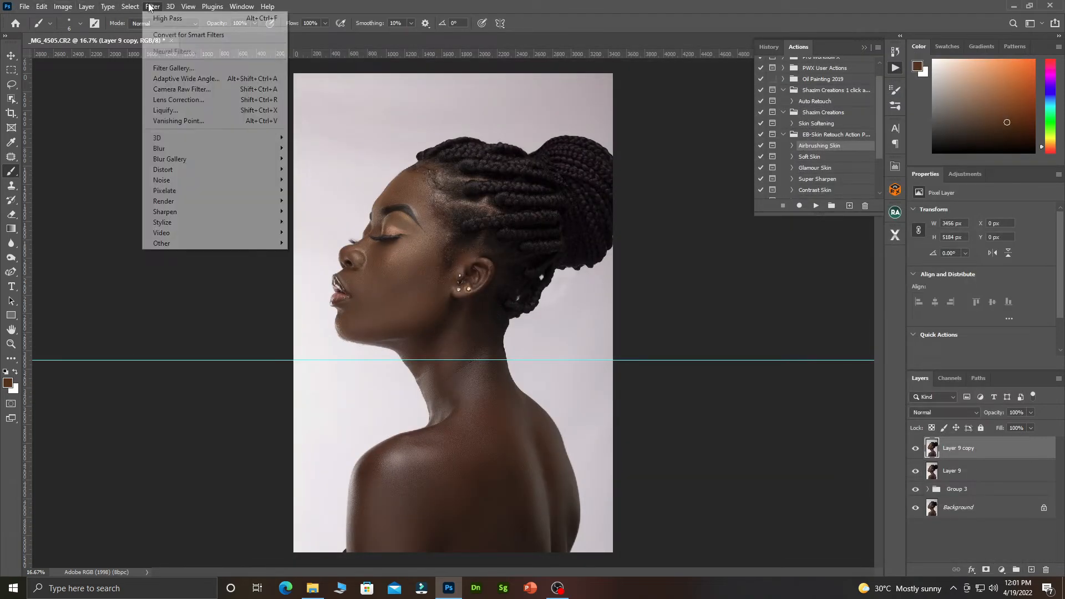
click(195, 90)
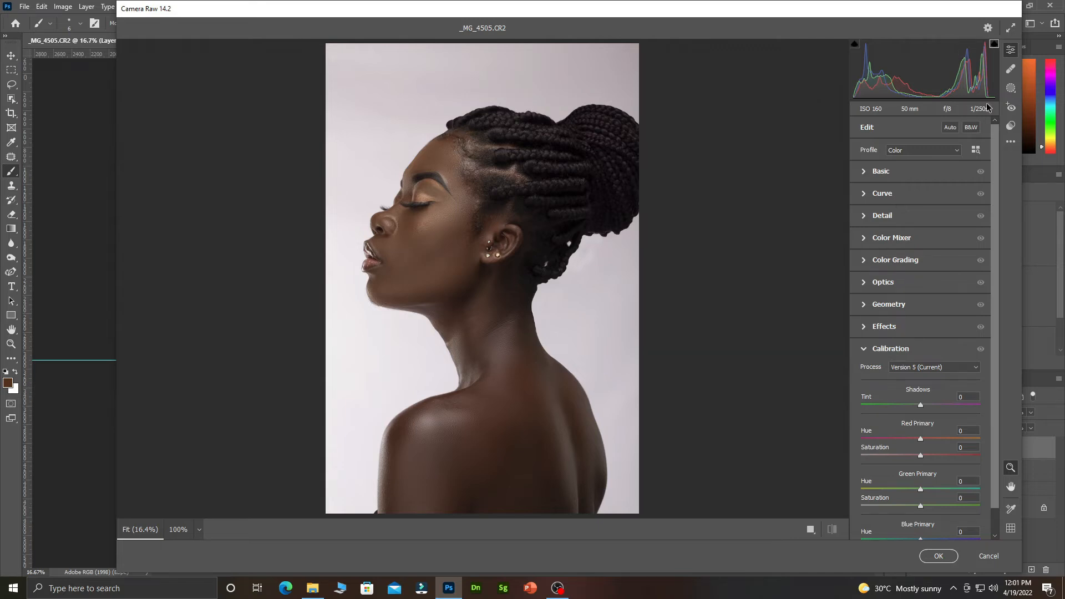
click(1011, 126)
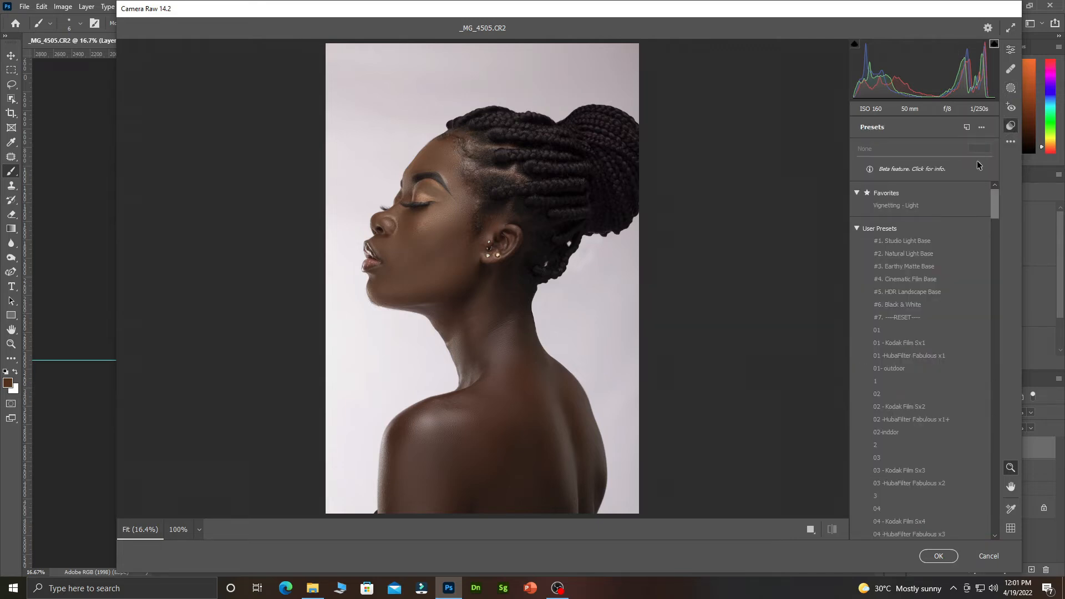
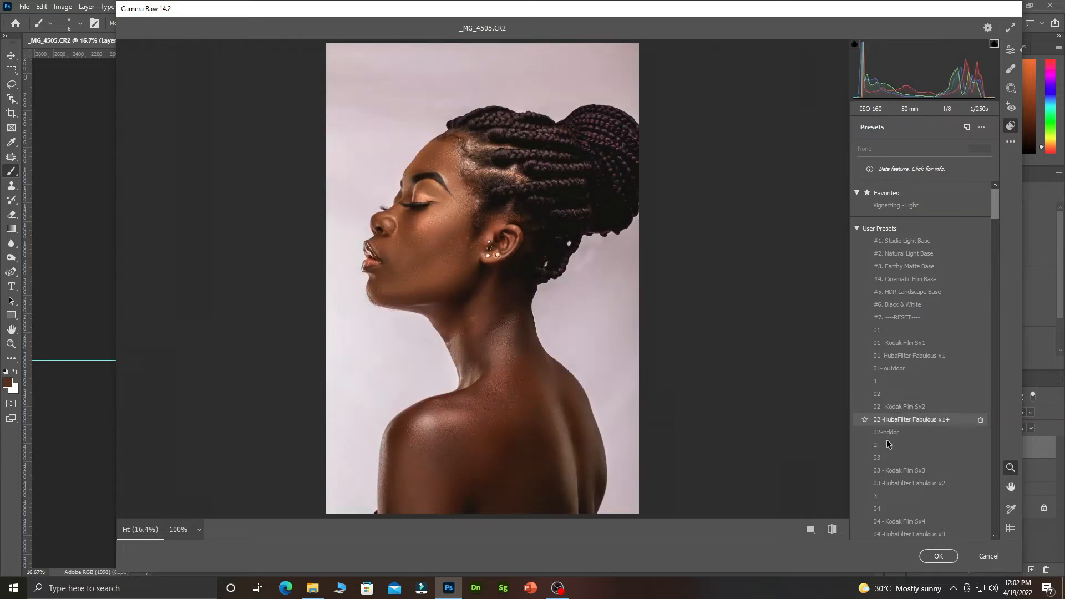
Step: Preview the numbered Kodak Film and HubaFilter Fabulous user presets on the portrait to compare their colour looks
scroll(884, 462, down, 1)
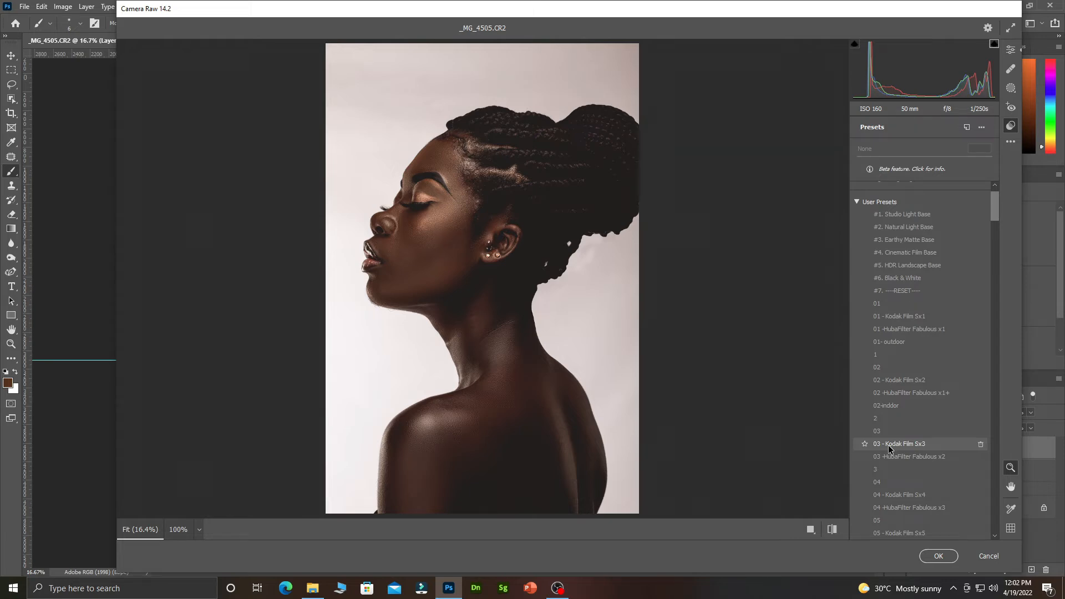
scroll(890, 449, down, 1)
scroll(890, 449, down, 1)
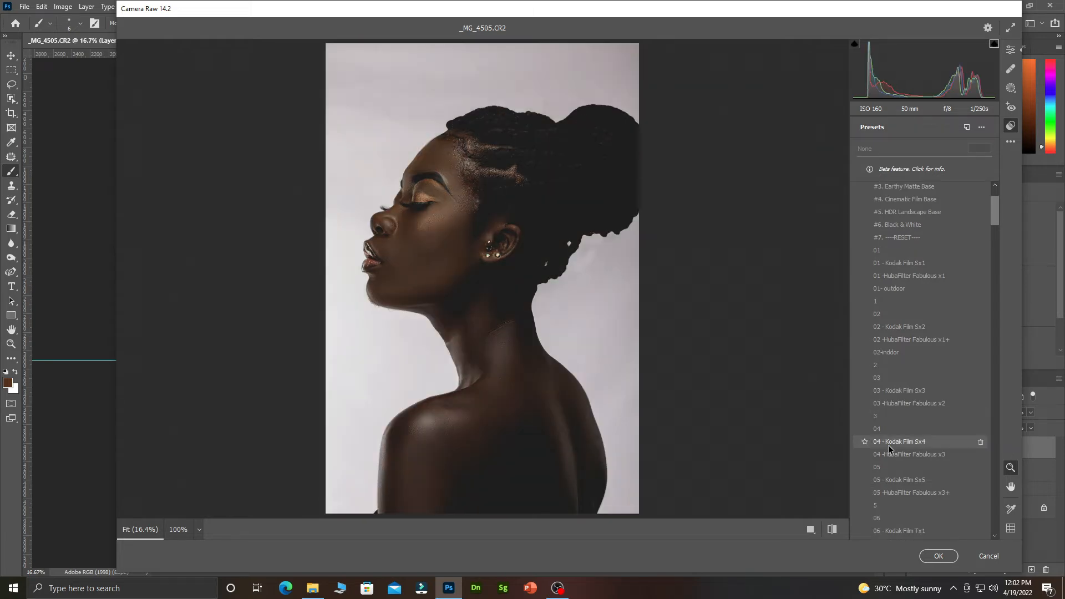
scroll(890, 450, down, 1)
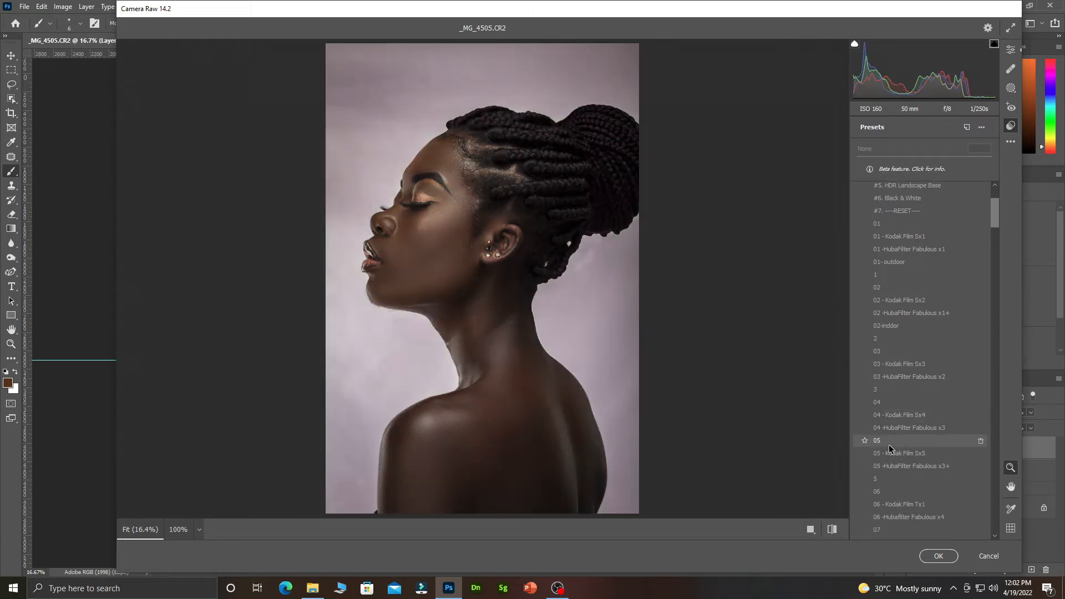
scroll(890, 448, down, 2)
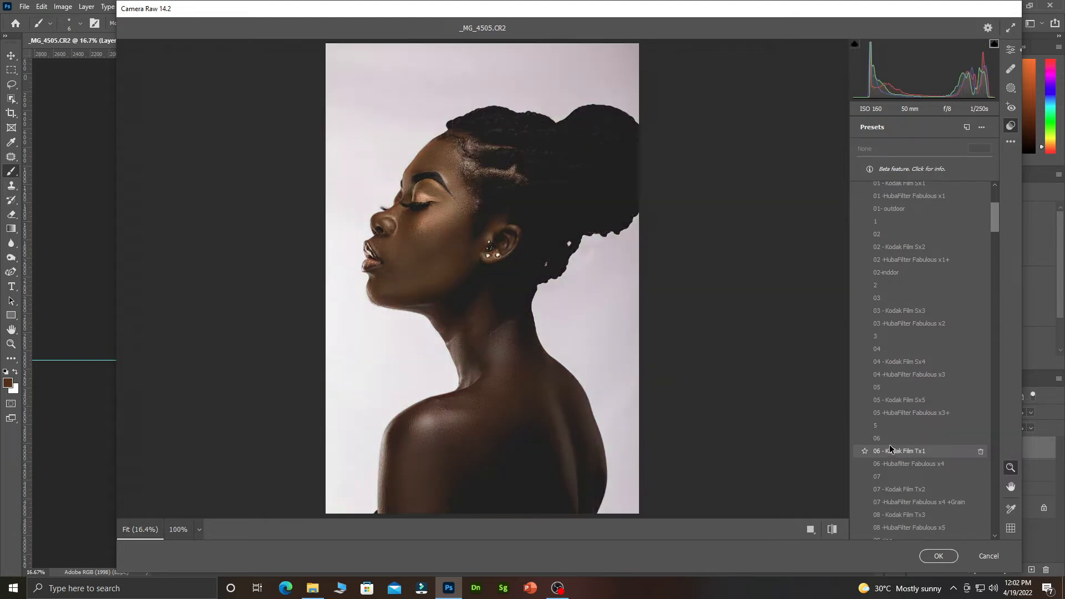
scroll(890, 450, down, 2)
scroll(891, 448, down, 1)
scroll(891, 447, down, 1)
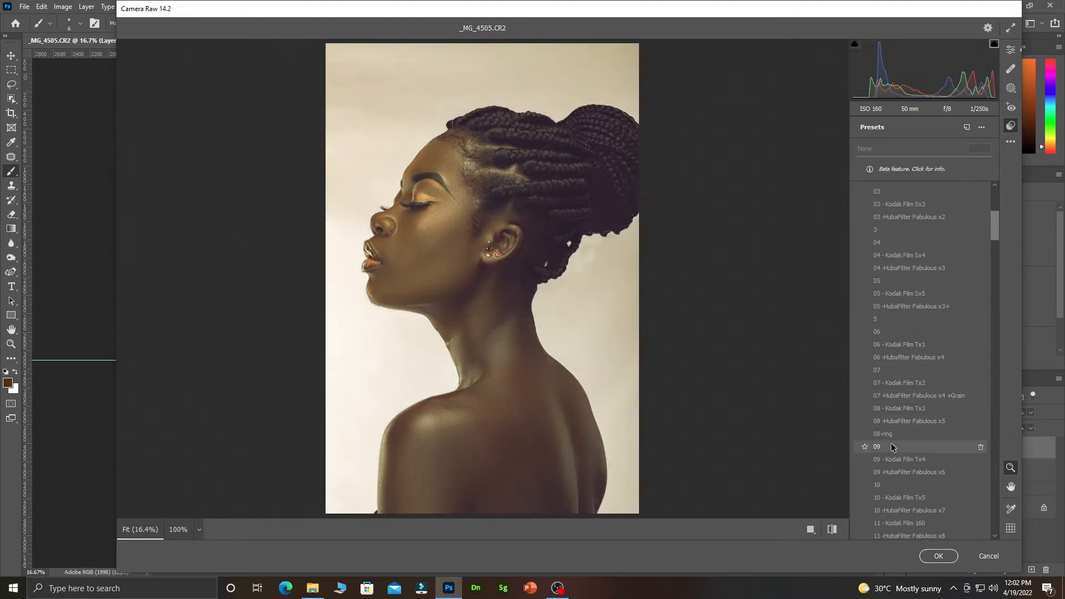
scroll(892, 448, down, 1)
scroll(892, 444, down, 2)
scroll(893, 444, down, 2)
scroll(894, 444, down, 1)
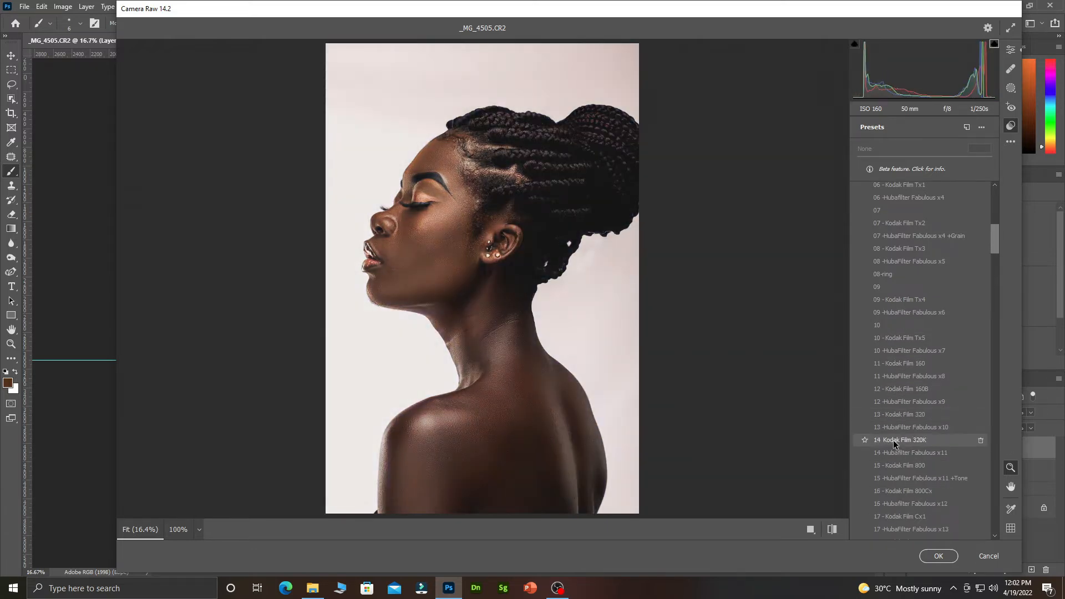
scroll(894, 444, down, 2)
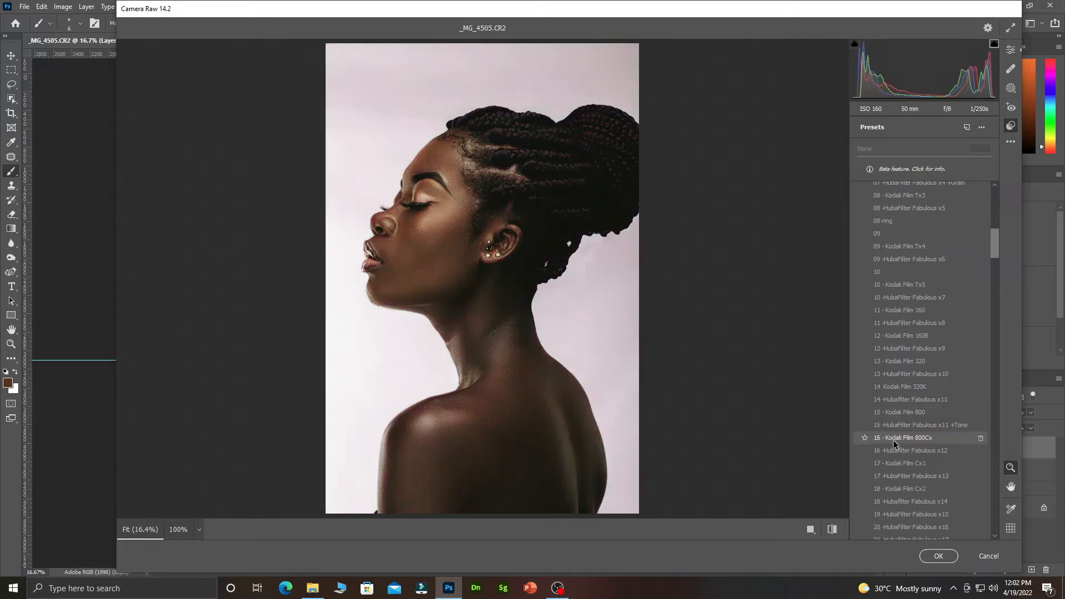
scroll(894, 444, down, 1)
scroll(894, 444, down, 3)
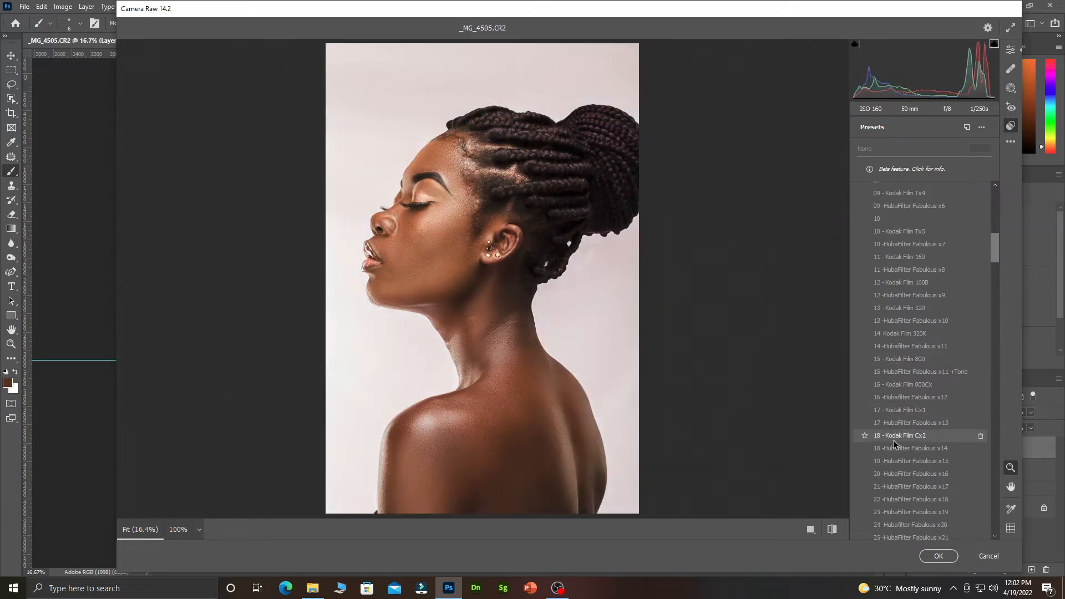
scroll(894, 444, down, 1)
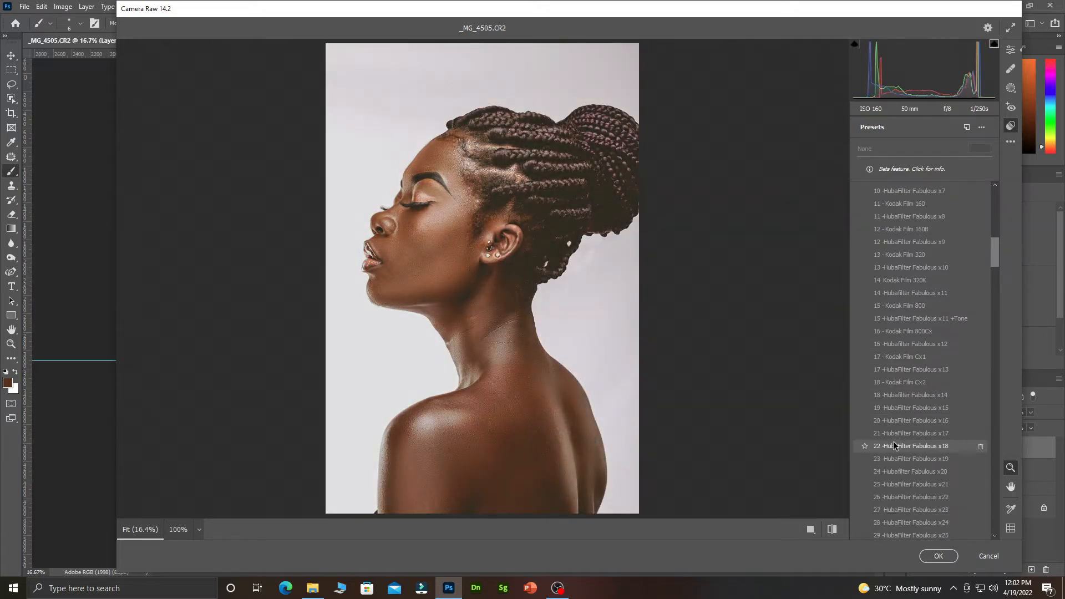
scroll(894, 441, down, 1)
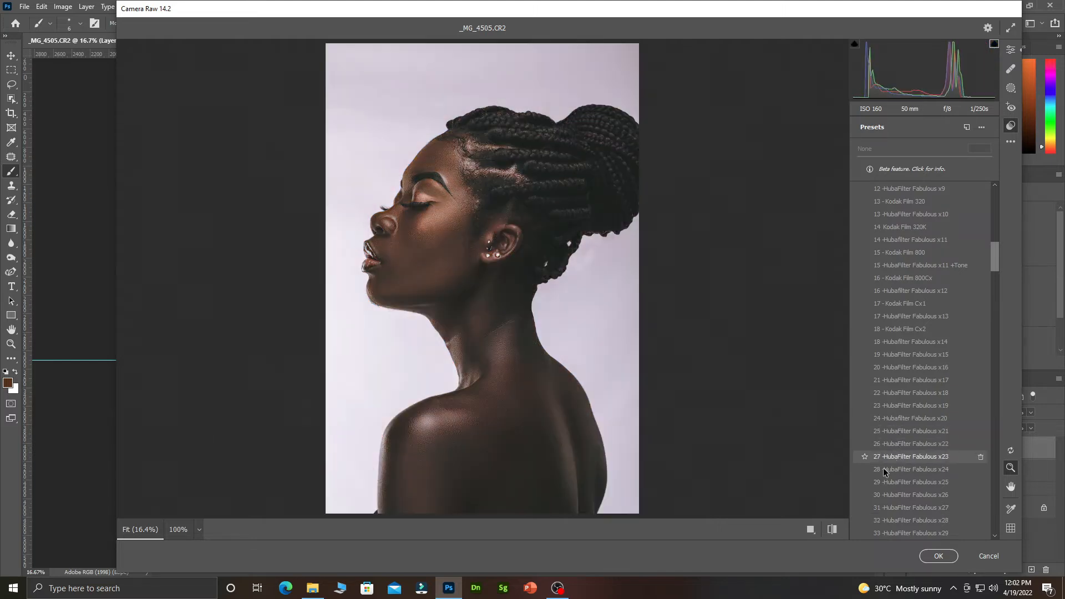
scroll(891, 469, down, 3)
scroll(896, 473, down, 1)
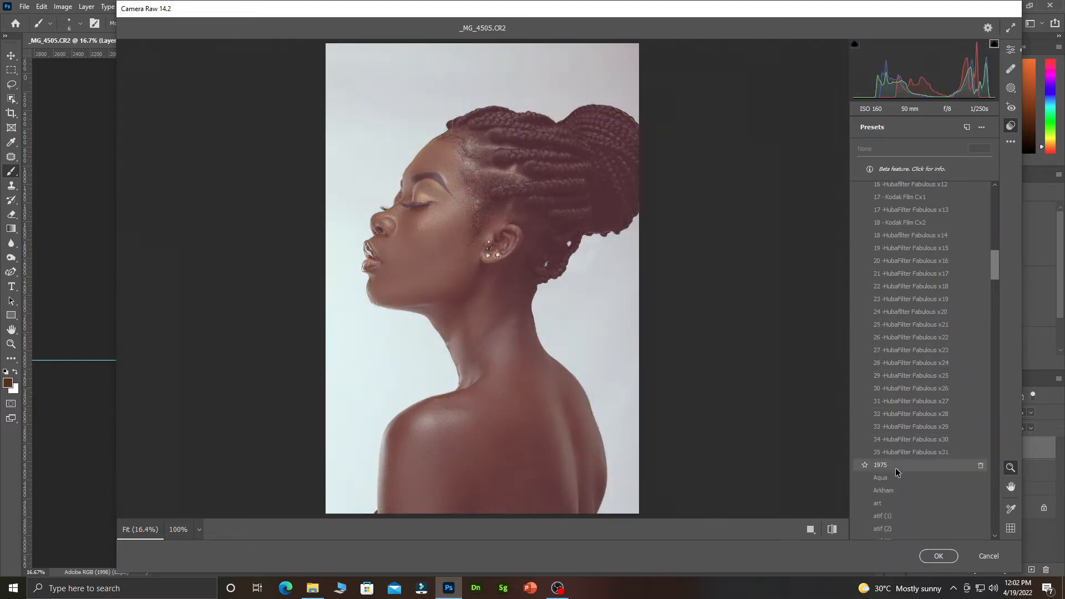
Step: Preview the user presets from Arkham and atif through Beauty, Brilliant Blue Skies and Cross Process to El Hefe on the portrait
scroll(897, 473, down, 1)
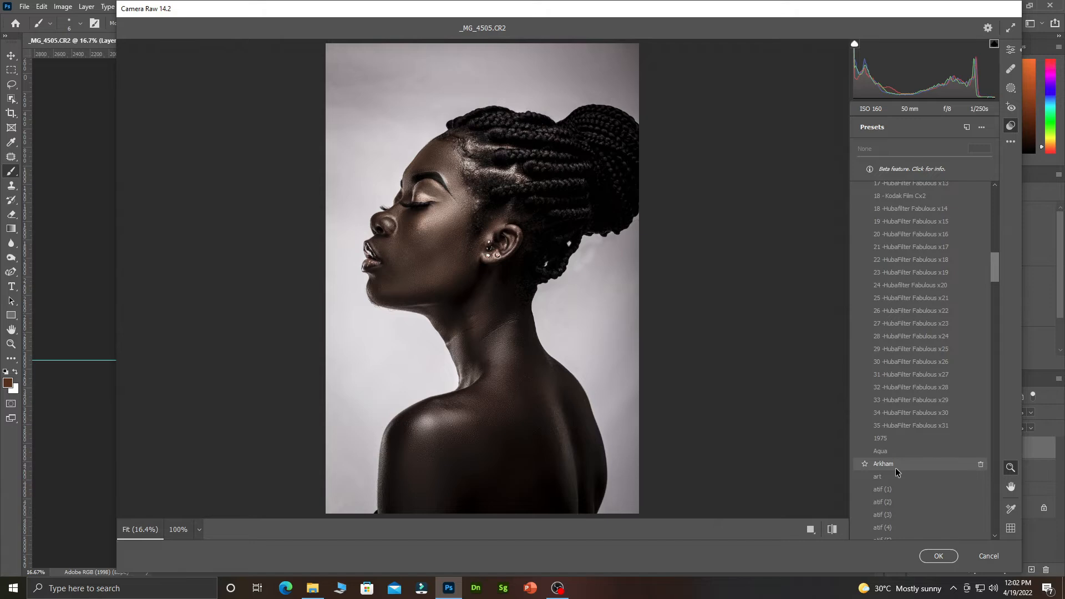
scroll(897, 472, down, 1)
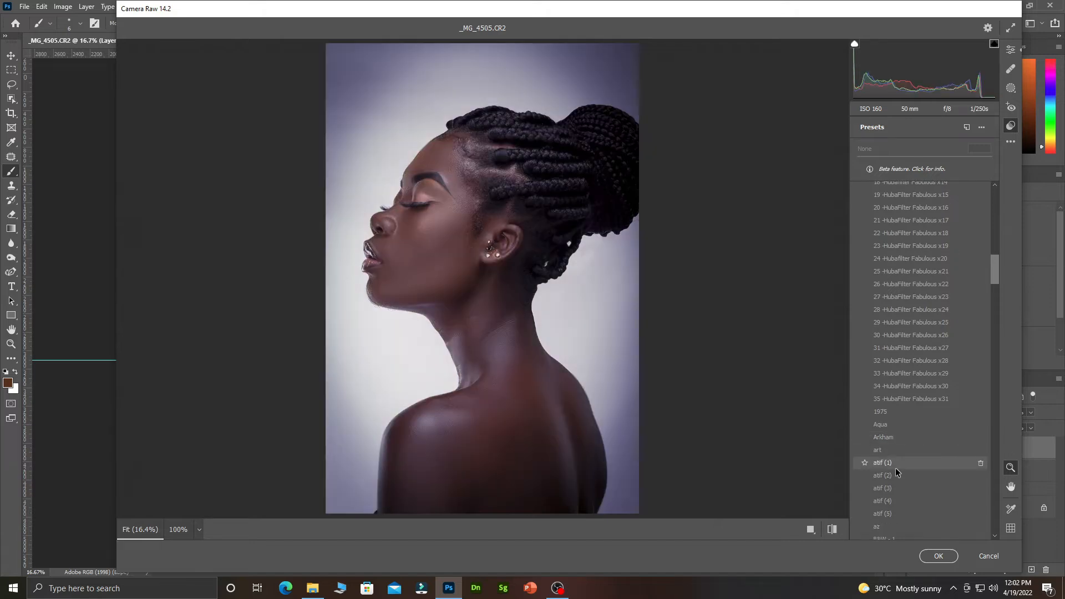
scroll(896, 471, down, 1)
scroll(895, 473, down, 3)
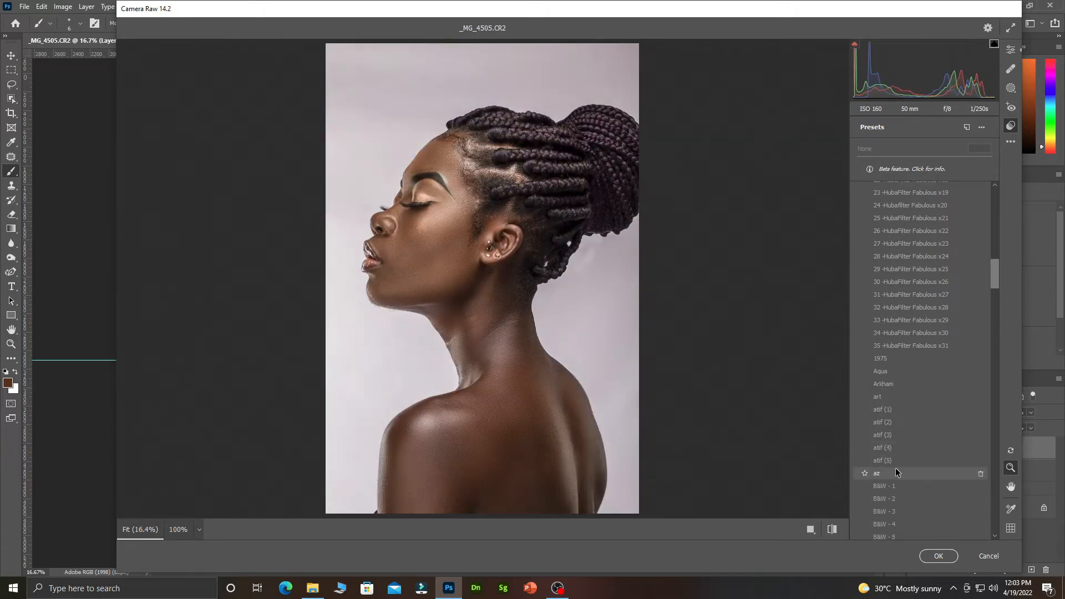
scroll(897, 472, down, 2)
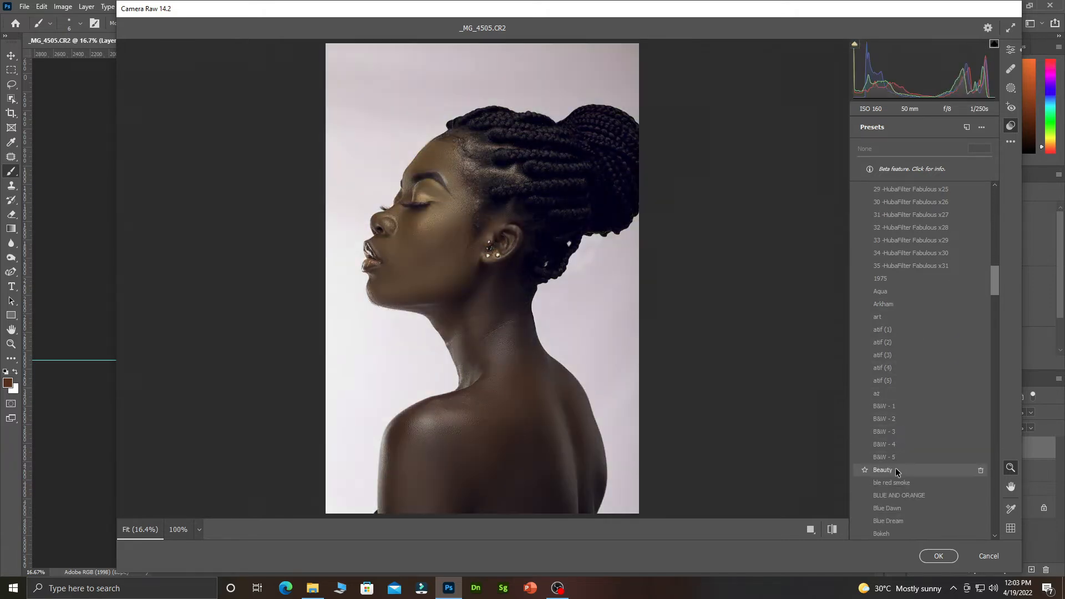
scroll(897, 471, down, 1)
scroll(897, 470, down, 3)
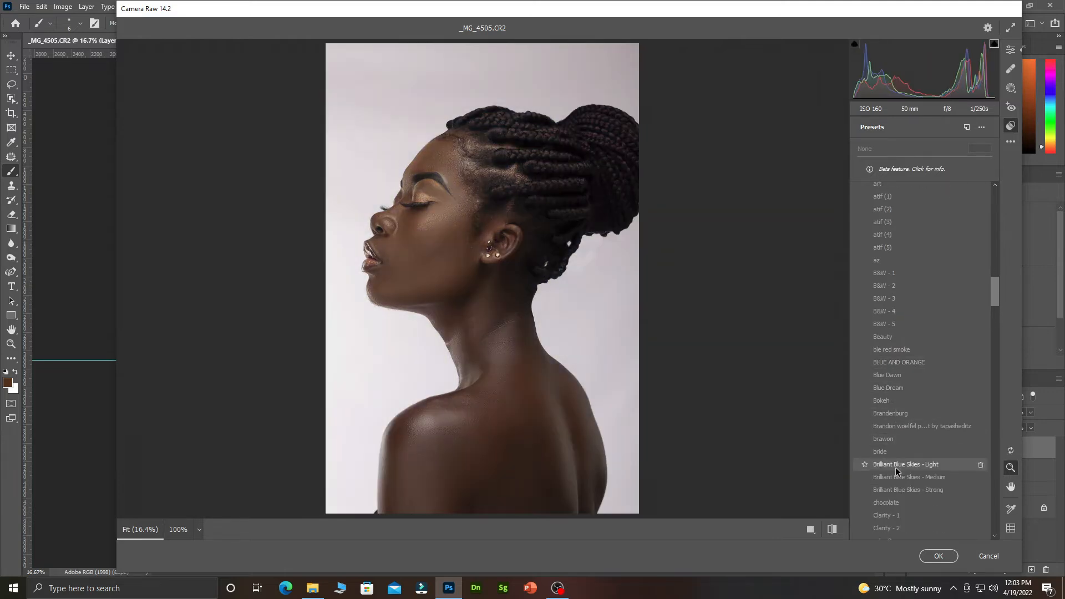
scroll(897, 471, down, 1)
scroll(897, 472, down, 1)
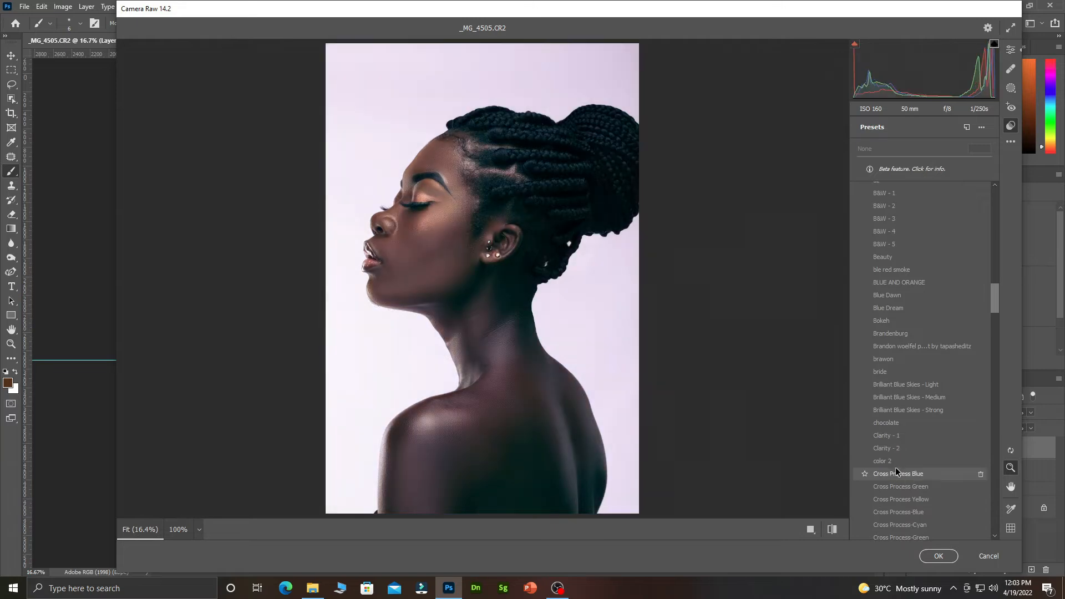
scroll(896, 471, down, 3)
scroll(896, 472, down, 3)
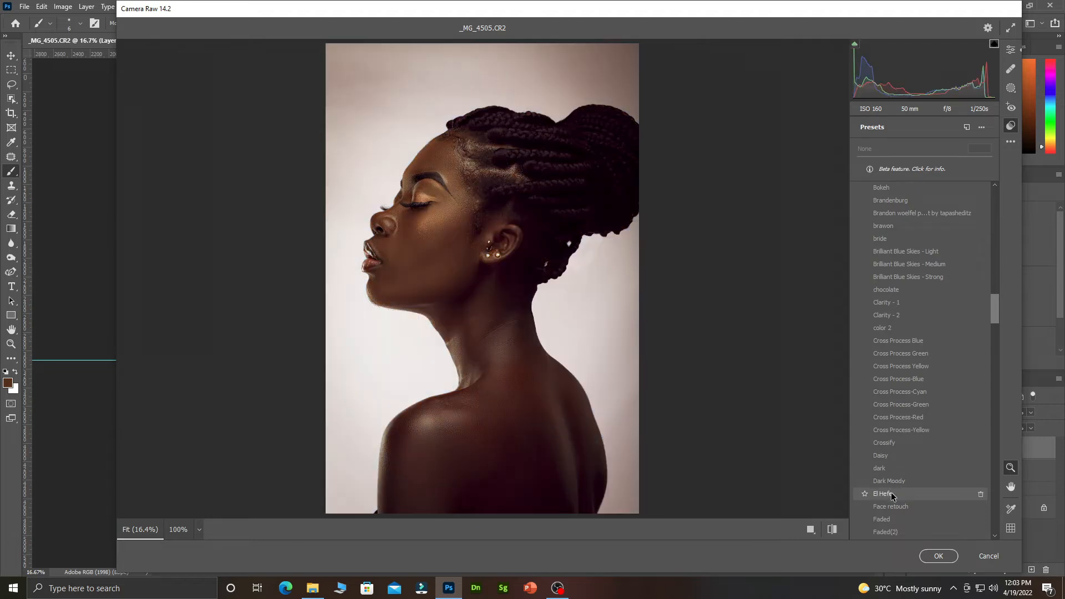
Step: Preview the user presets from Fashion 1 through Graduated ND, Mocha, Moody Green and Old Style to Orange HQ on the portrait
scroll(890, 506, down, 4)
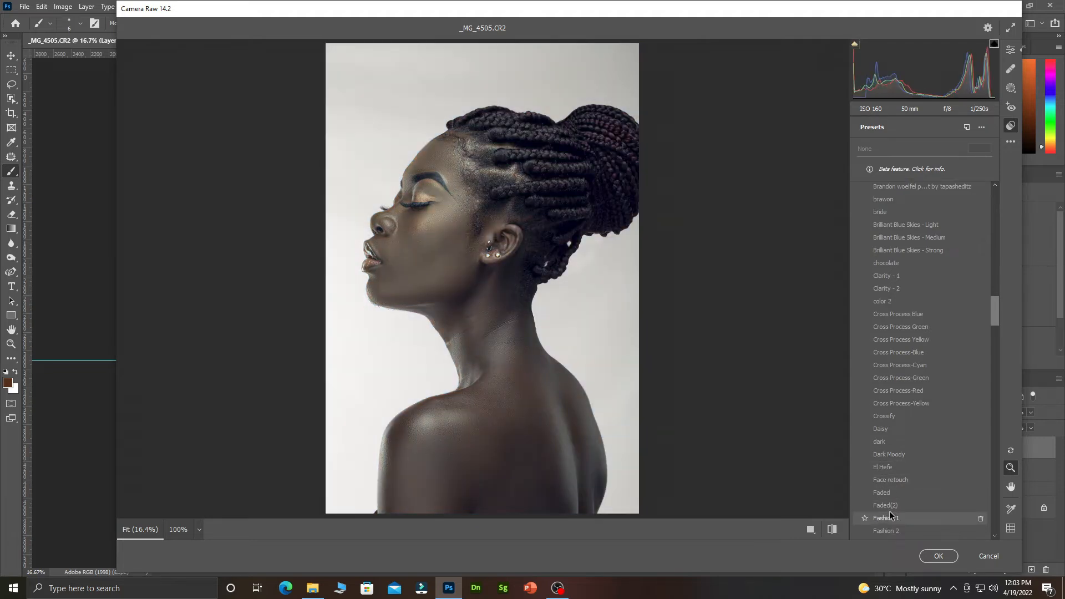
scroll(890, 519, down, 4)
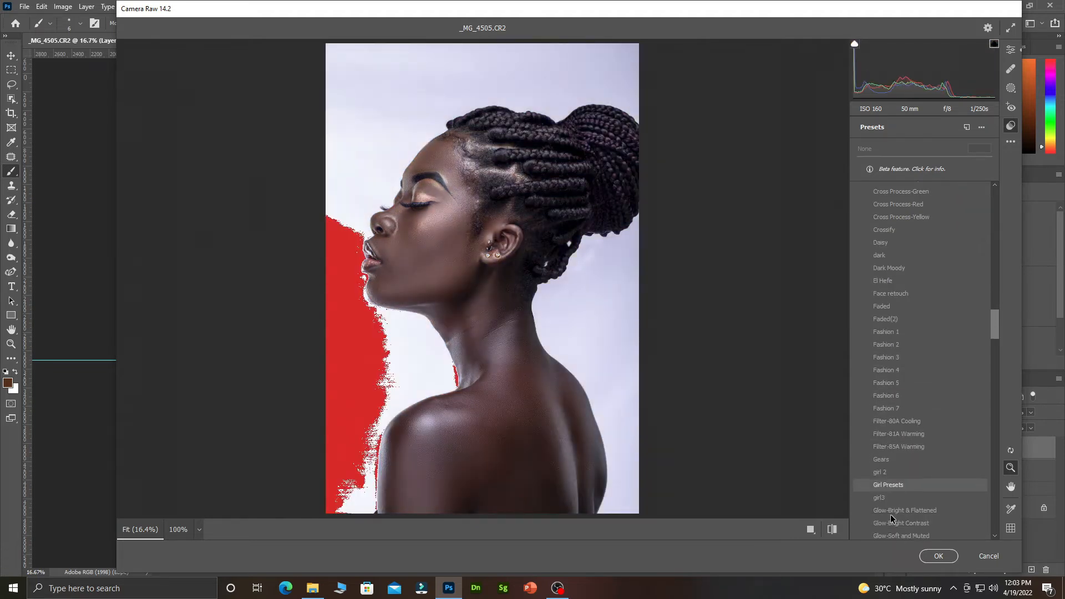
scroll(891, 519, down, 8)
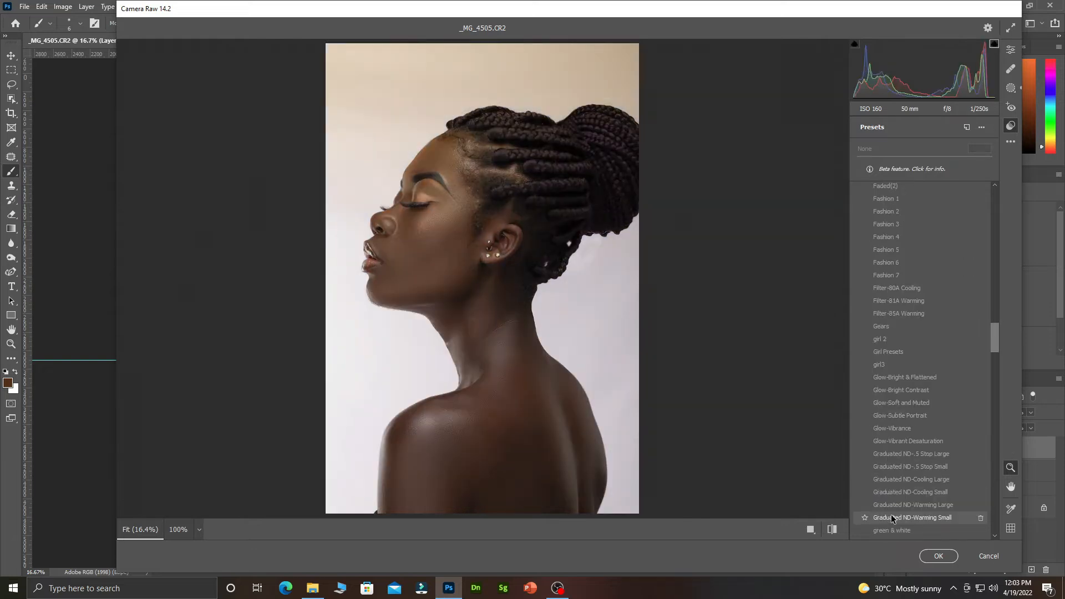
scroll(892, 519, down, 3)
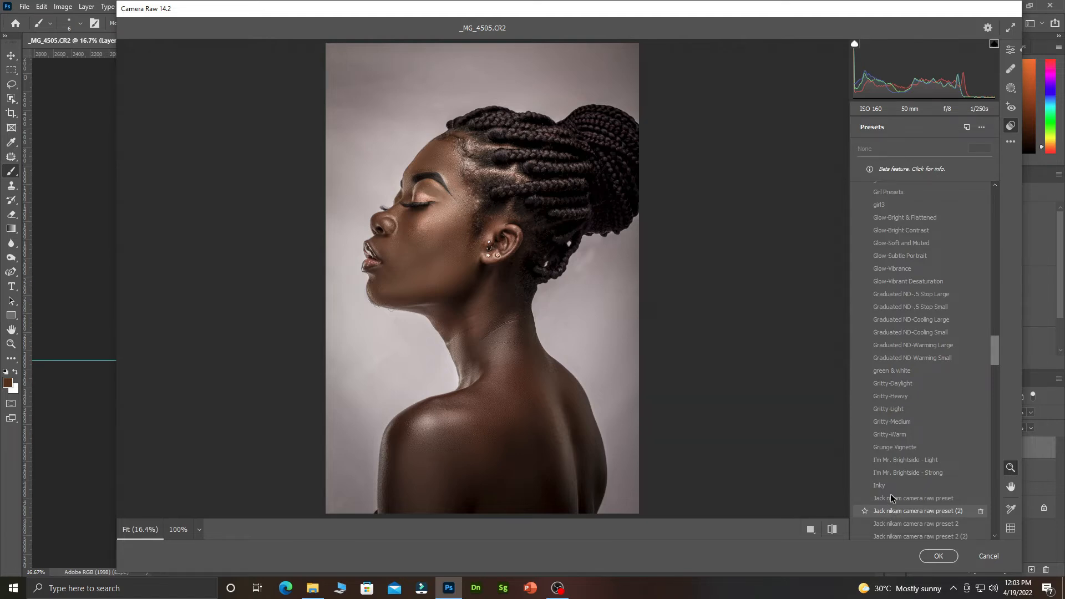
scroll(921, 518, down, 4)
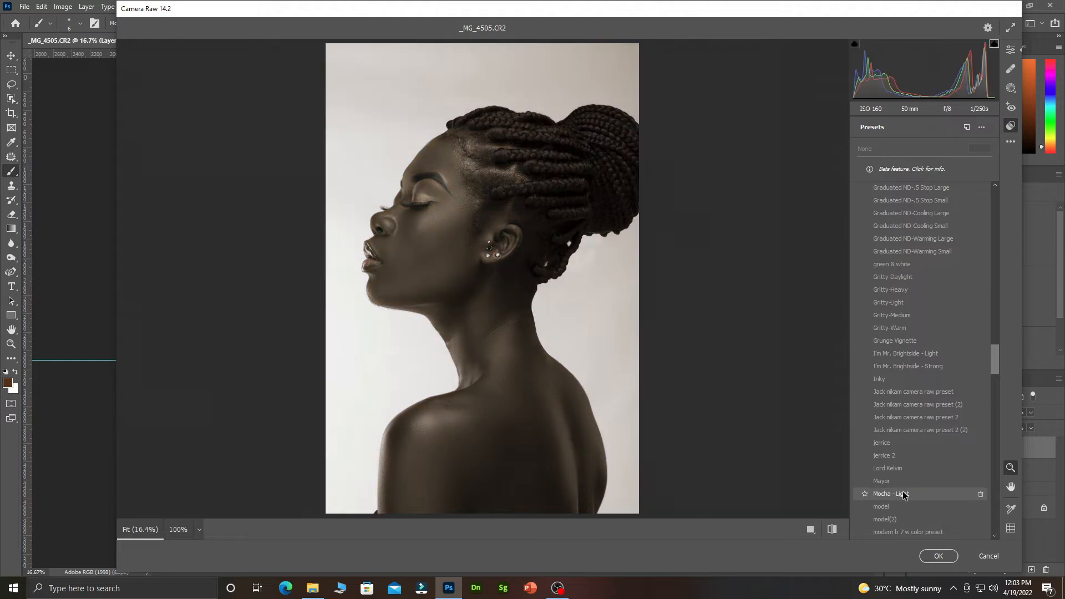
scroll(891, 488, down, 2)
scroll(894, 496, down, 2)
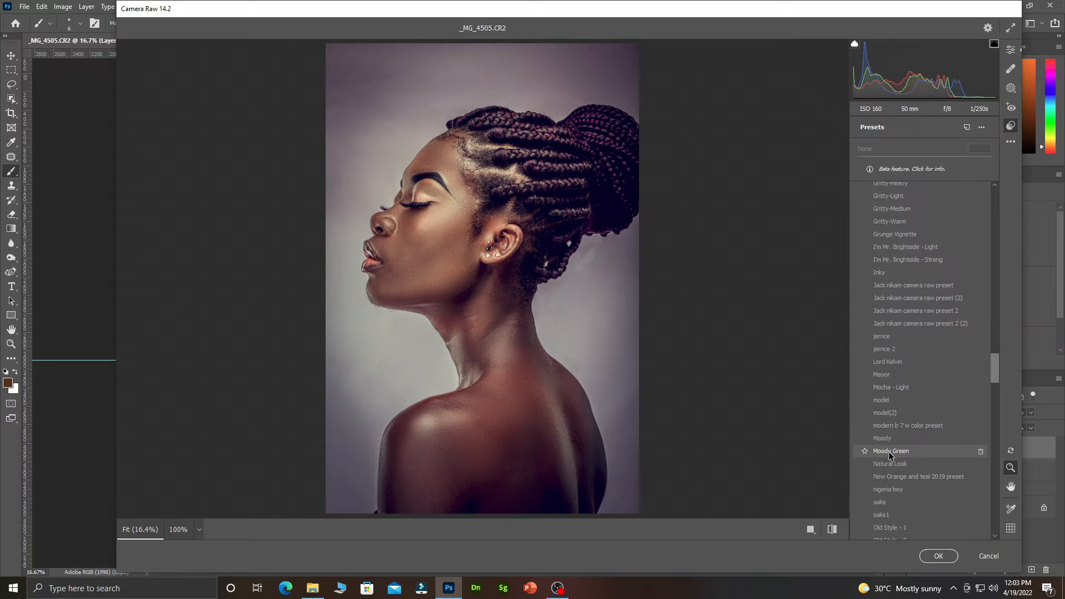
scroll(890, 496, down, 5)
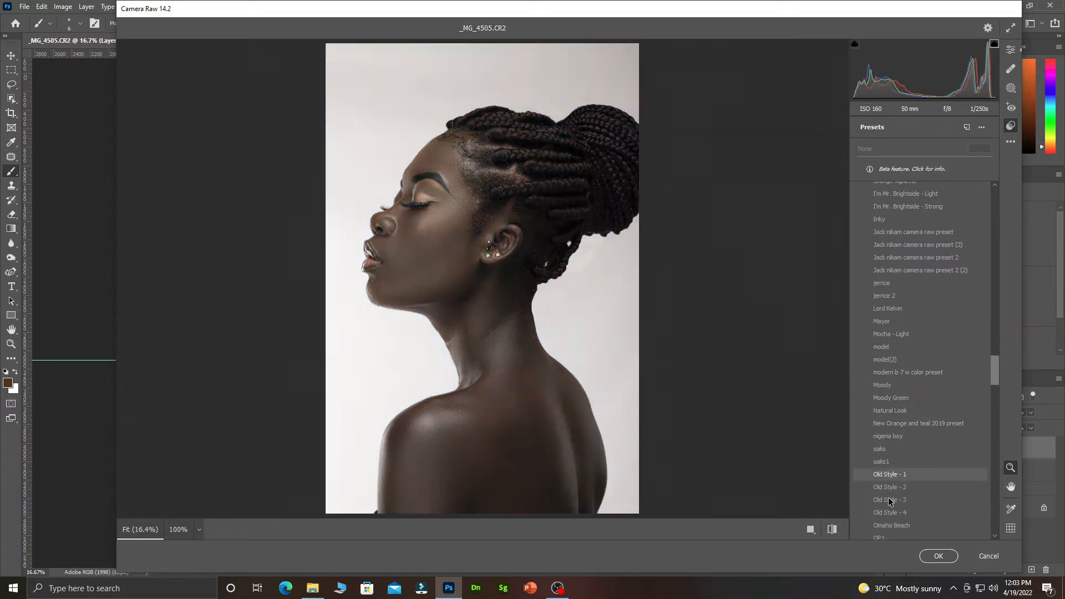
scroll(890, 493, down, 4)
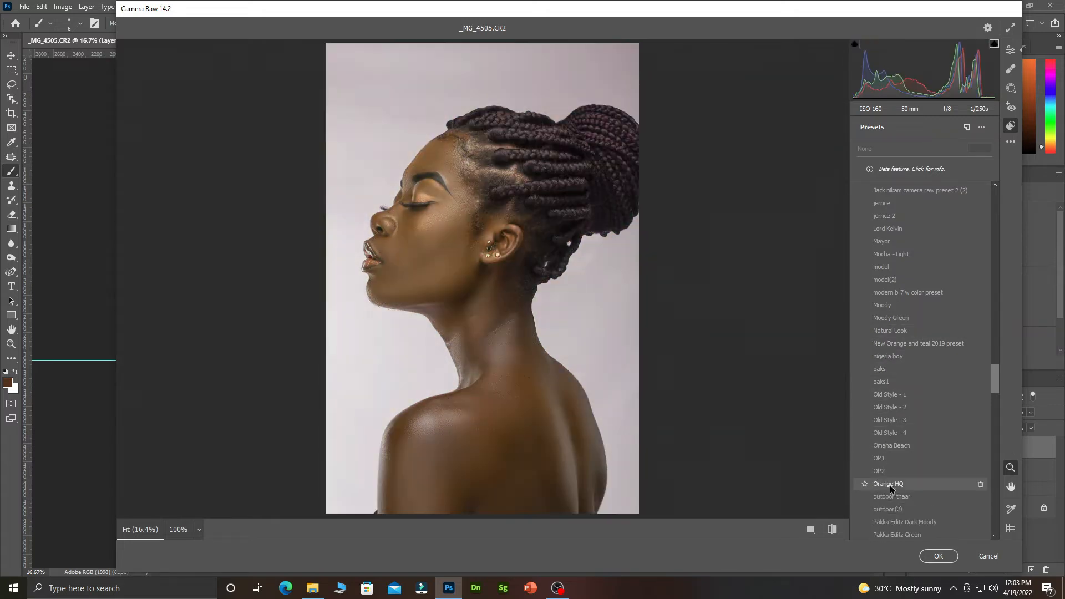
Step: Preview the retouch, shoe, skin retouch, surreal, Tinting and Toners presets on the portrait, continuing through the list to the Vignette presets
scroll(890, 489, down, 5)
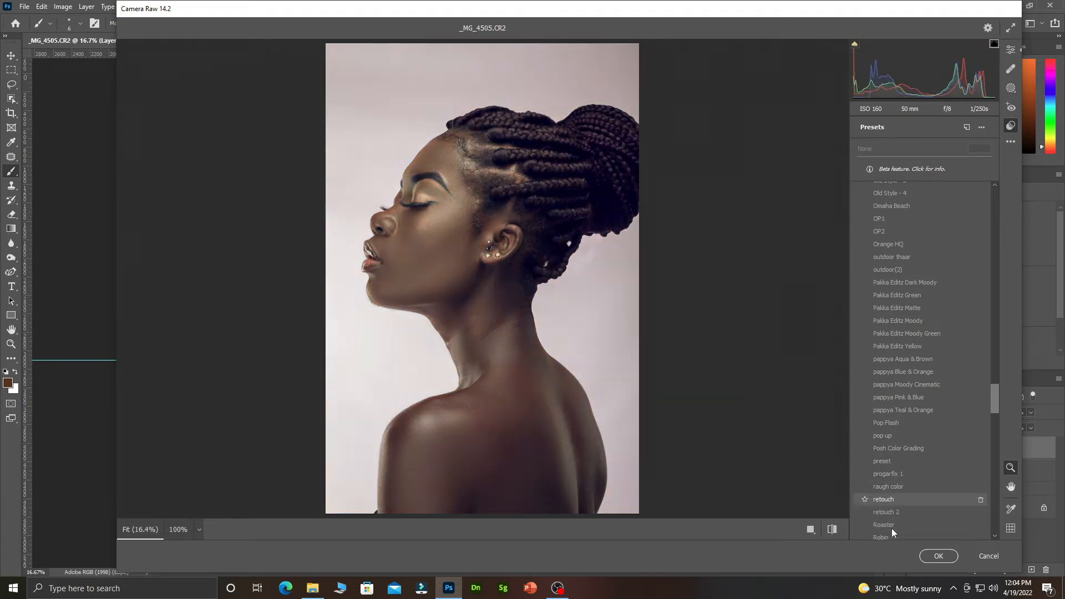
scroll(894, 505, down, 4)
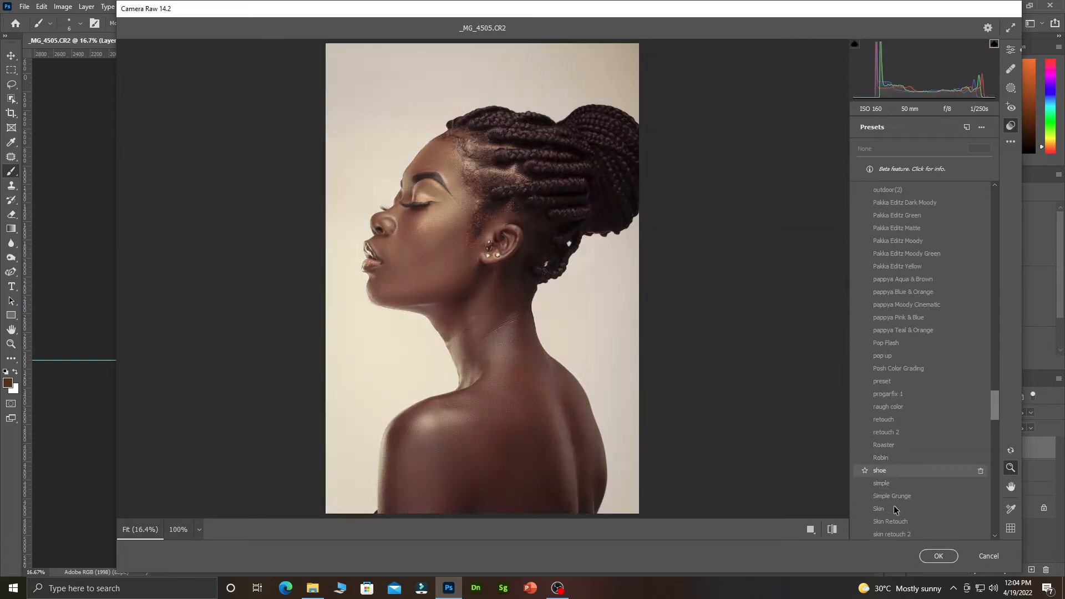
scroll(893, 507, down, 1)
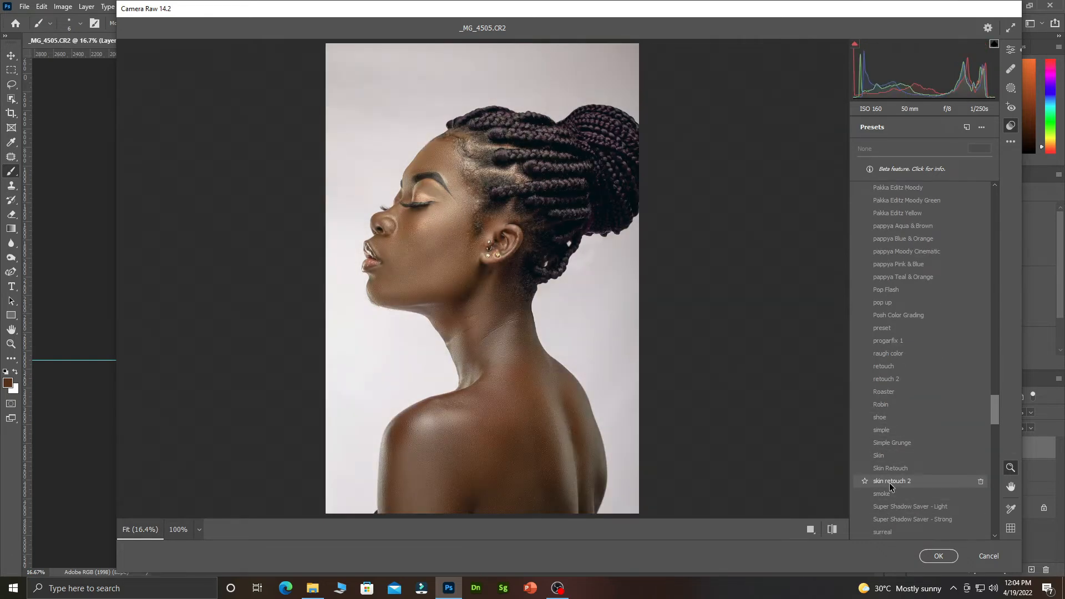
scroll(890, 502, down, 1)
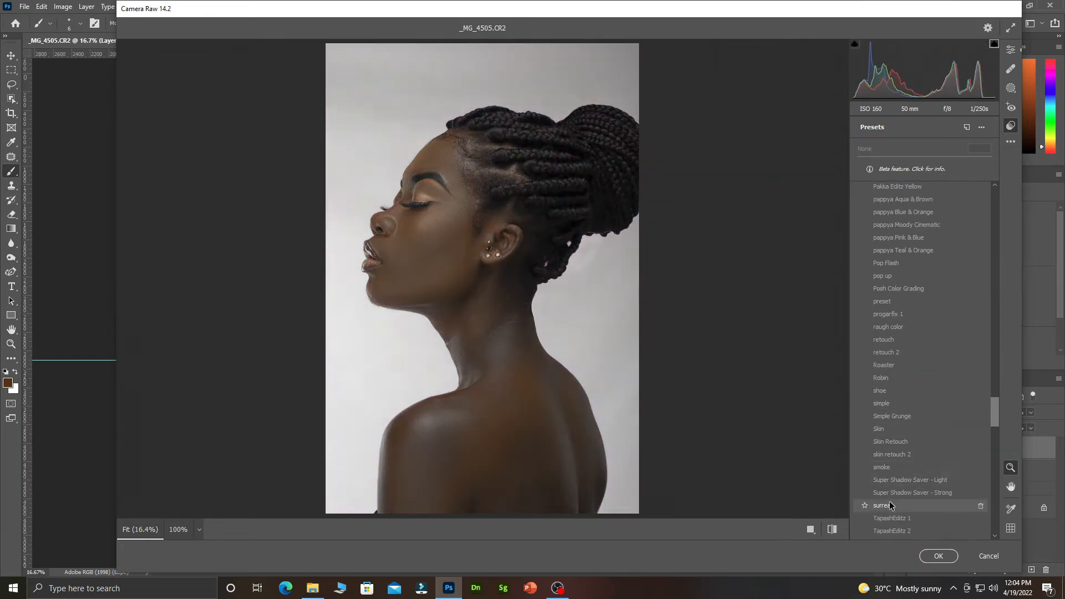
scroll(890, 505, down, 5)
scroll(890, 503, down, 6)
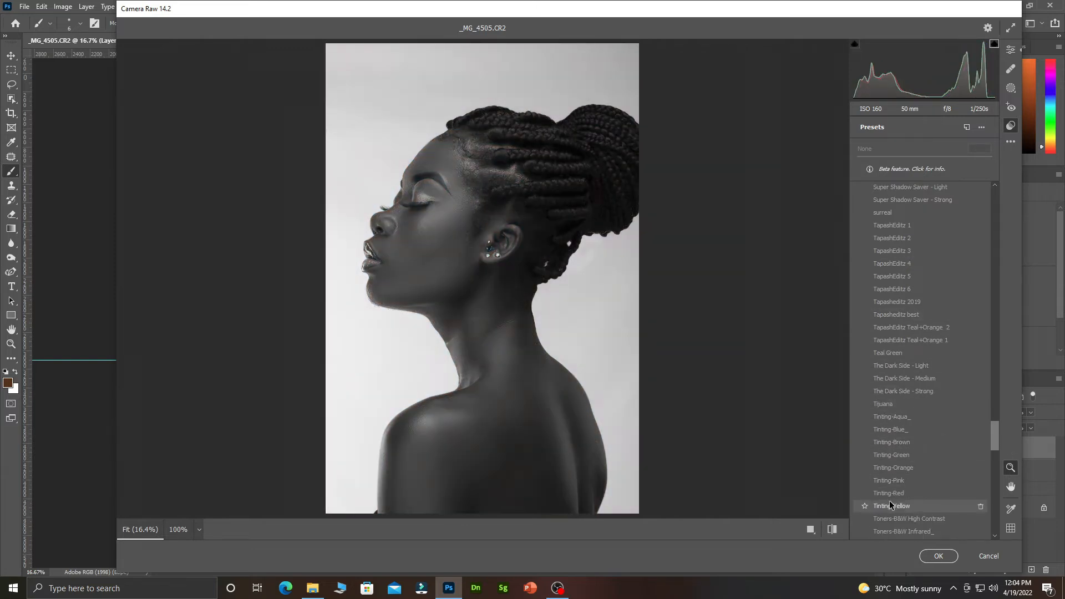
scroll(890, 503, down, 2)
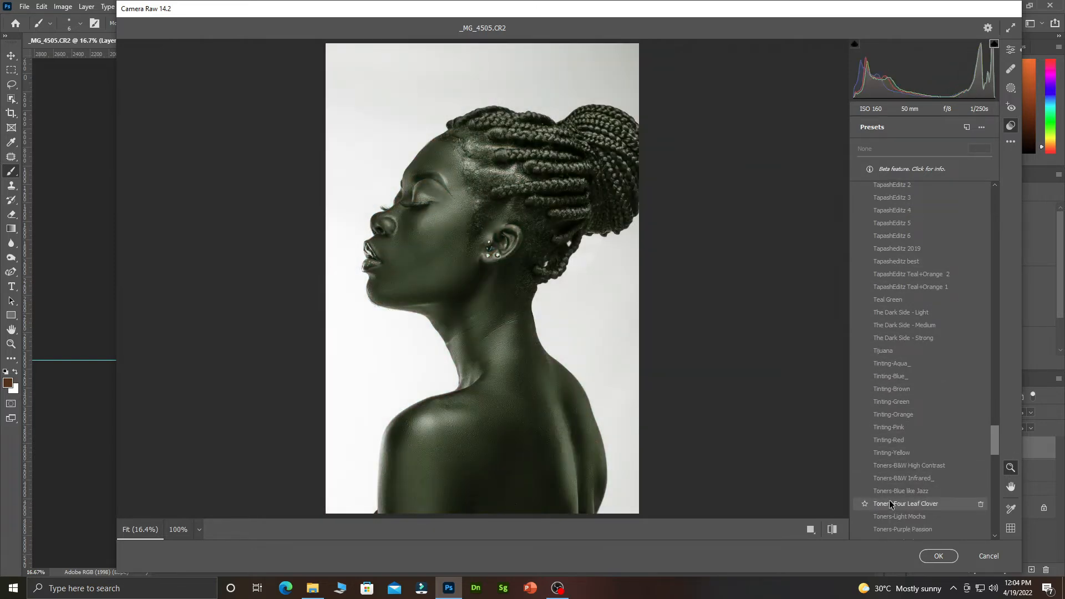
scroll(889, 509, down, 1)
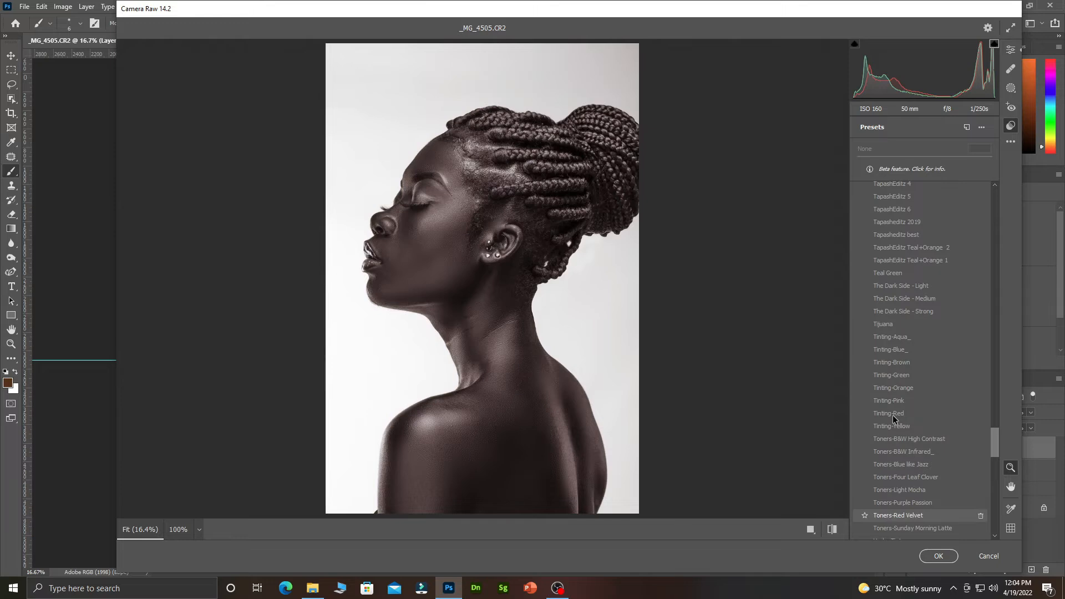
scroll(893, 522, down, 3)
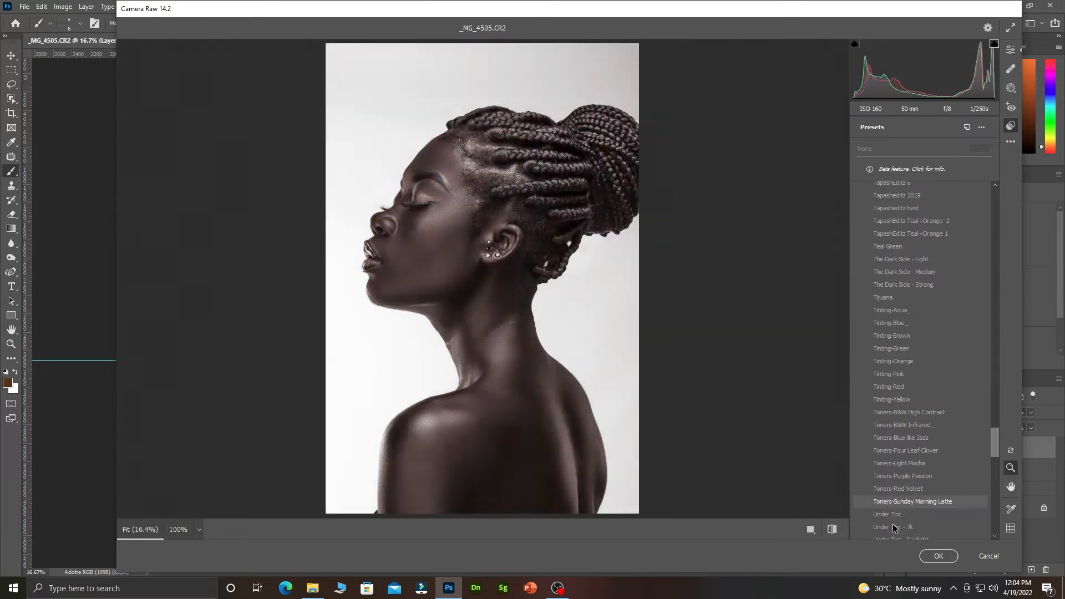
scroll(893, 522, down, 4)
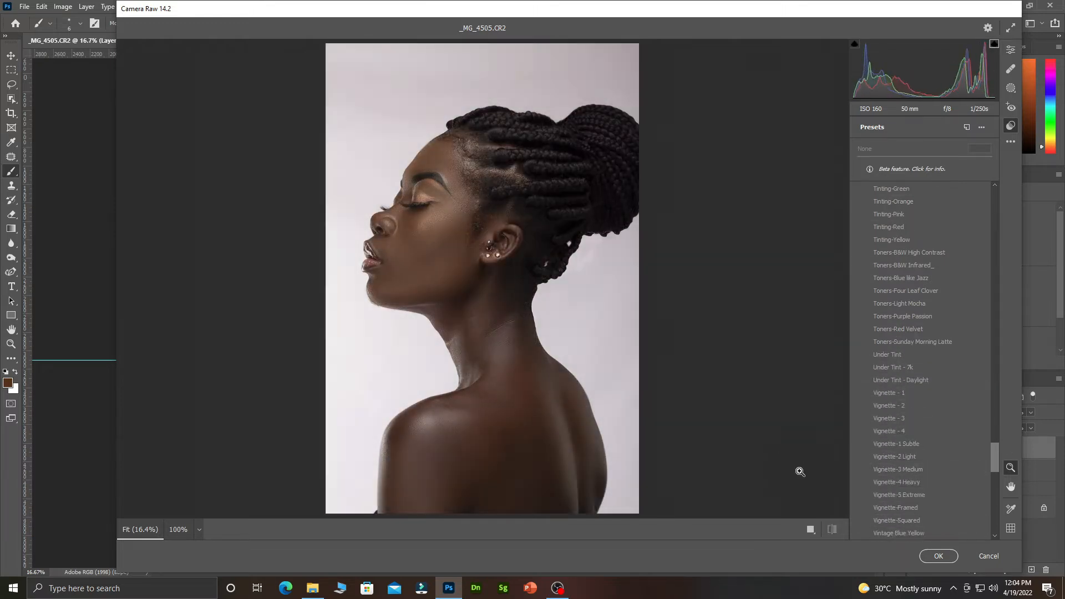
Step: Leave Camera Raw without applying a preset, and add a Color Lookup adjustment layer above Layer 9 copy using the 2Strip.look 3D LUT
click(989, 556)
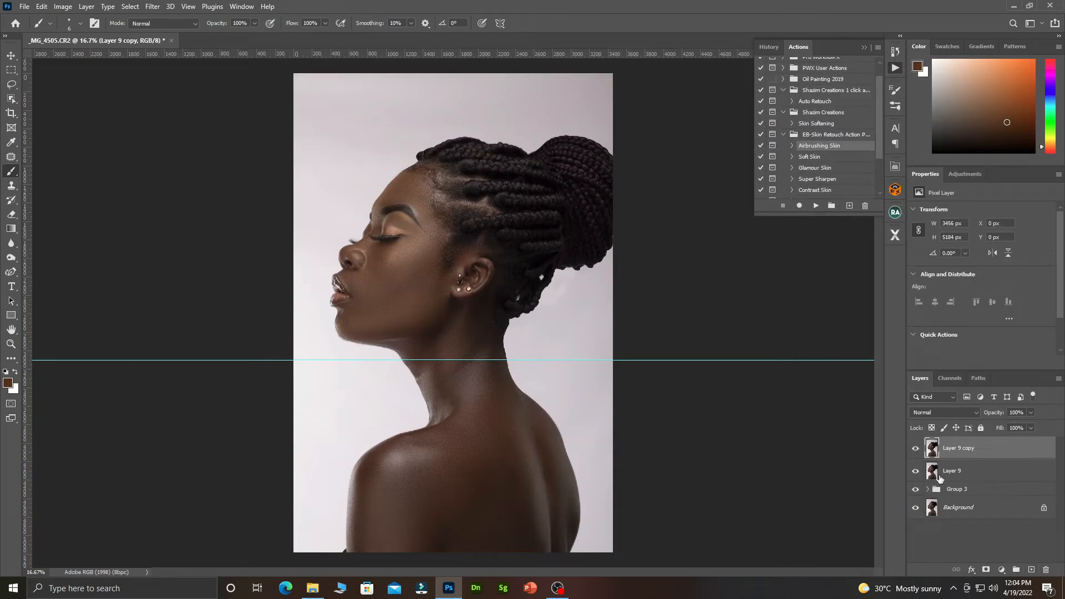
click(1003, 570)
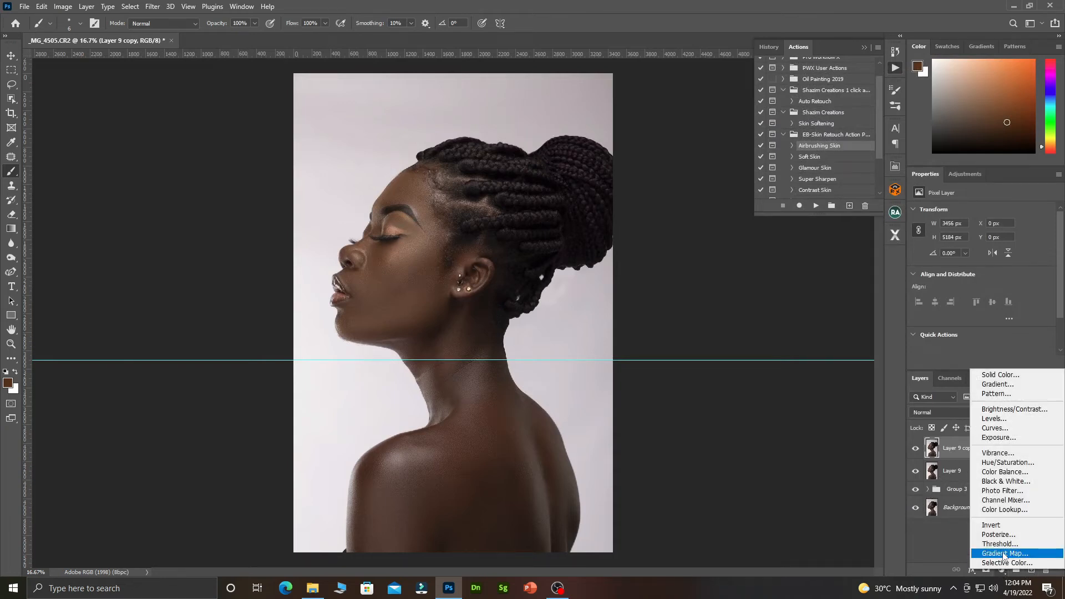
click(1005, 510)
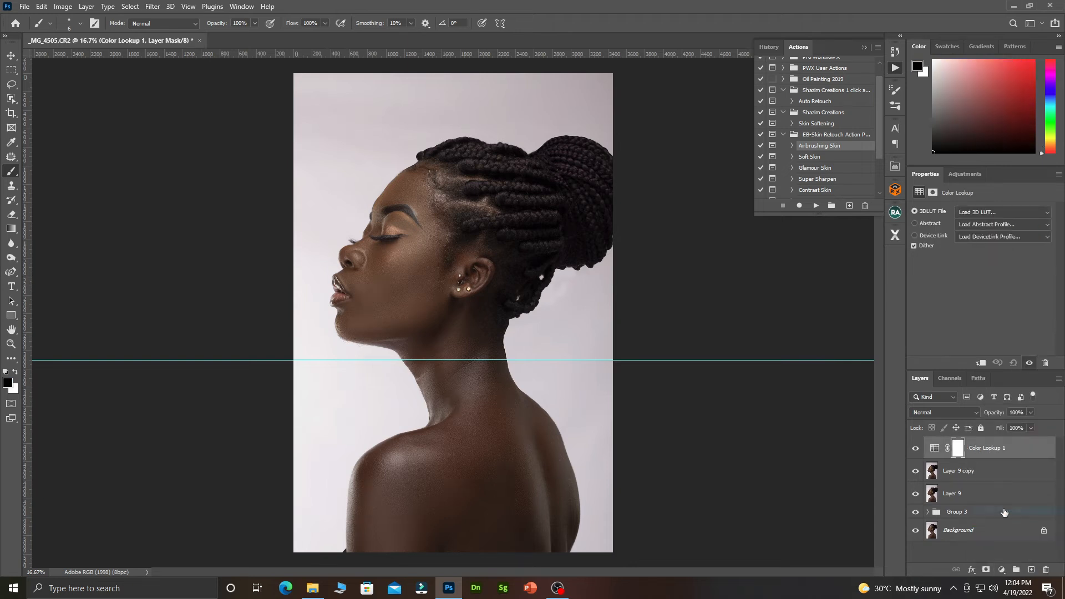
click(973, 213)
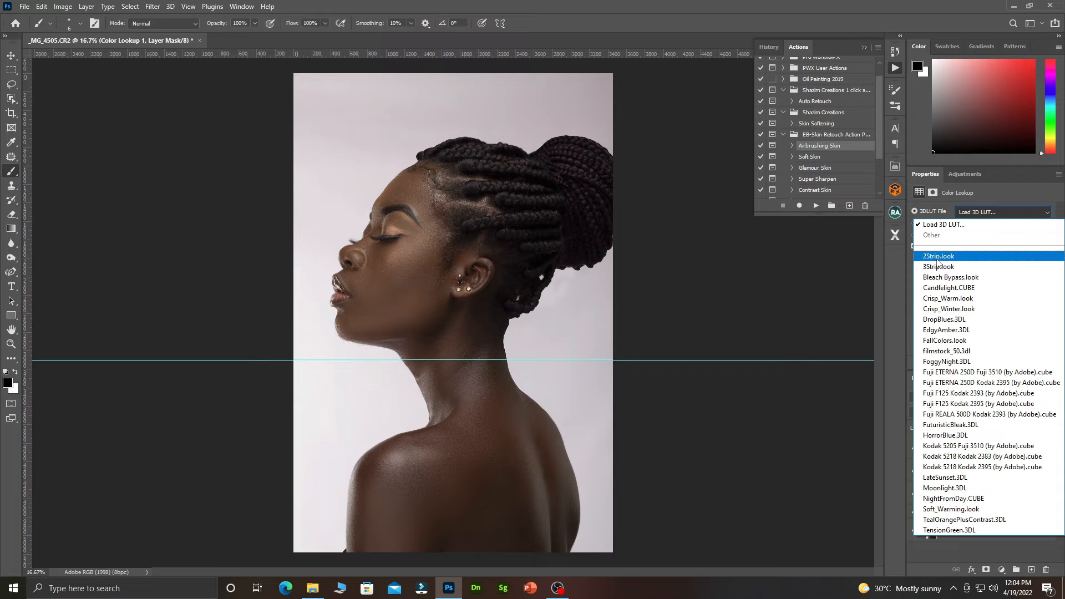
click(938, 259)
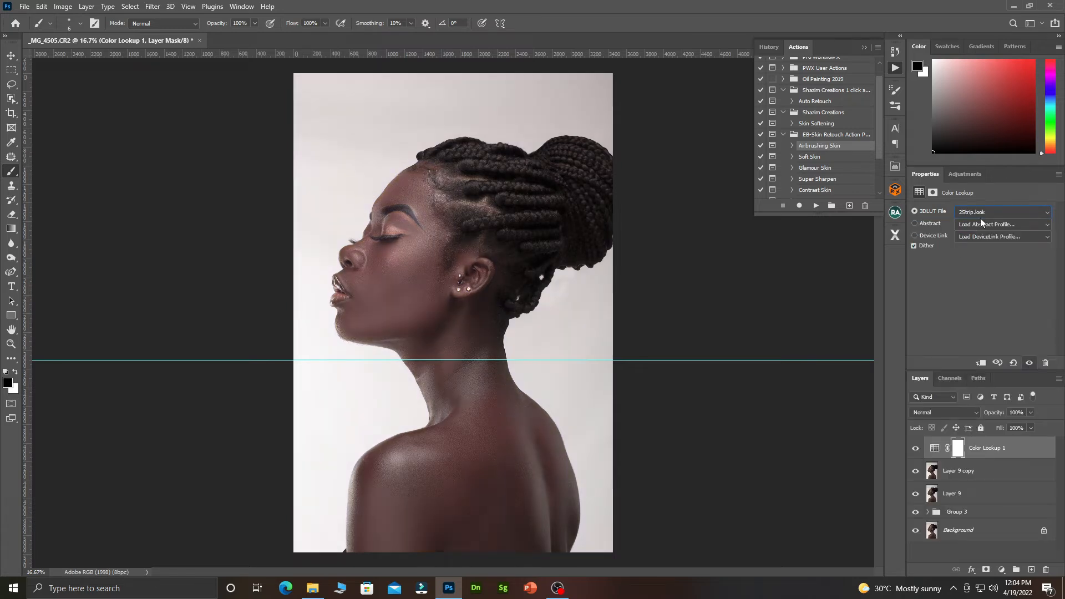
Step: Preview the built-in 3D LUTs on the portrait from Bleach Bypass and Crisp_Warm through EdgyAmber and filmstock_50 to Fuji F125 Kodak 2395
key(Down)
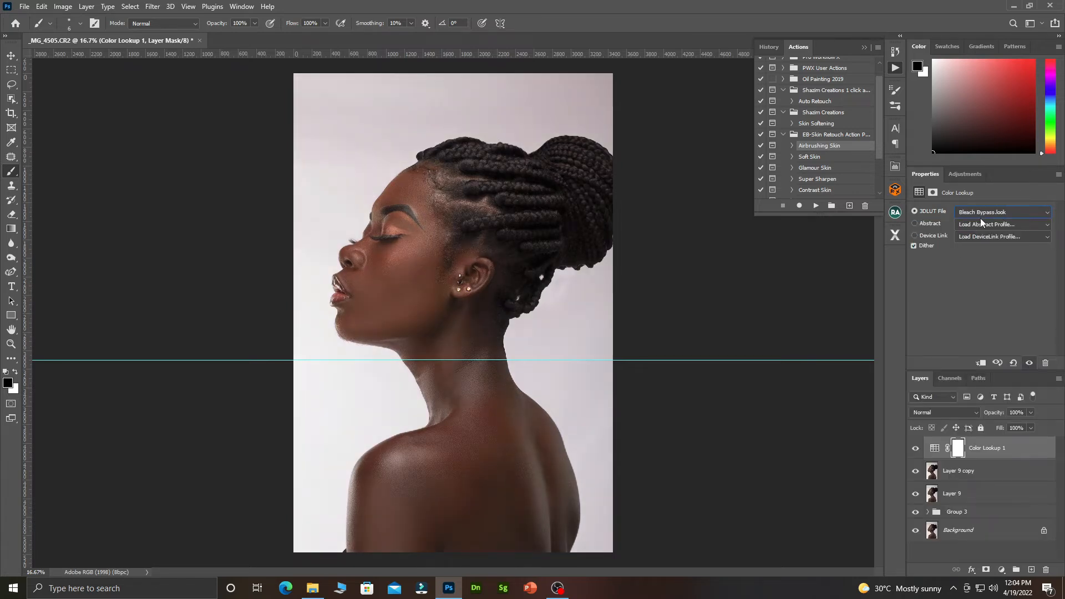
key(Down)
key(Down)
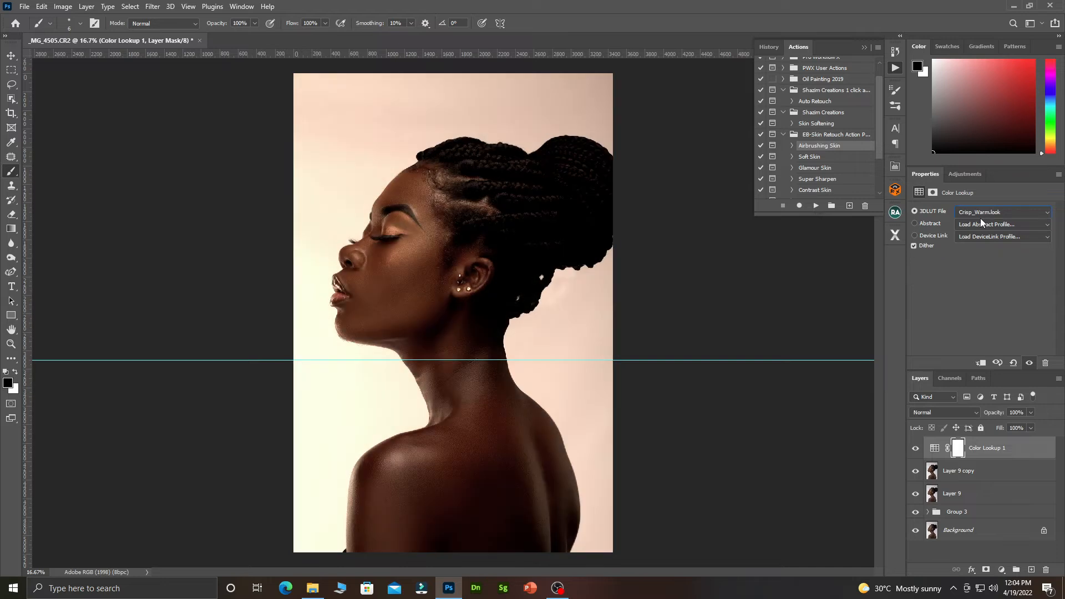
key(Down)
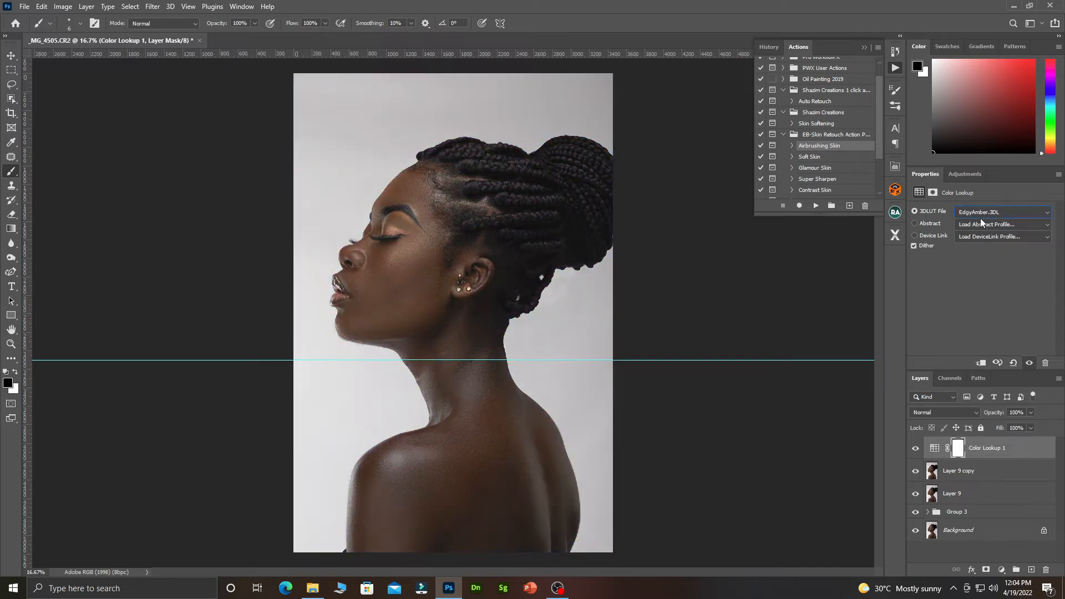
key(Down)
key(Down)
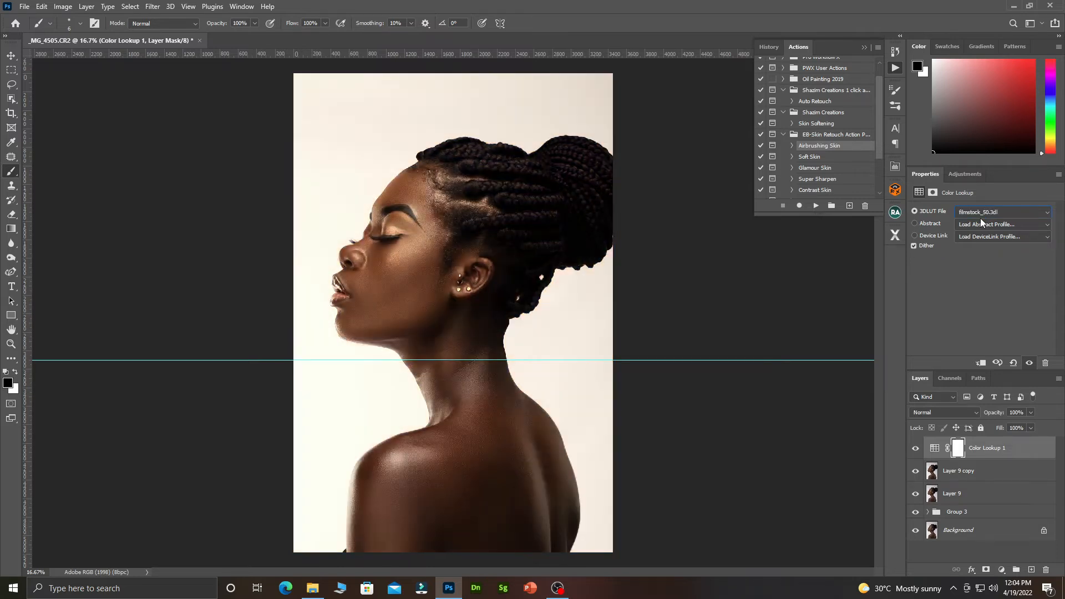
key(Down)
key(Down)
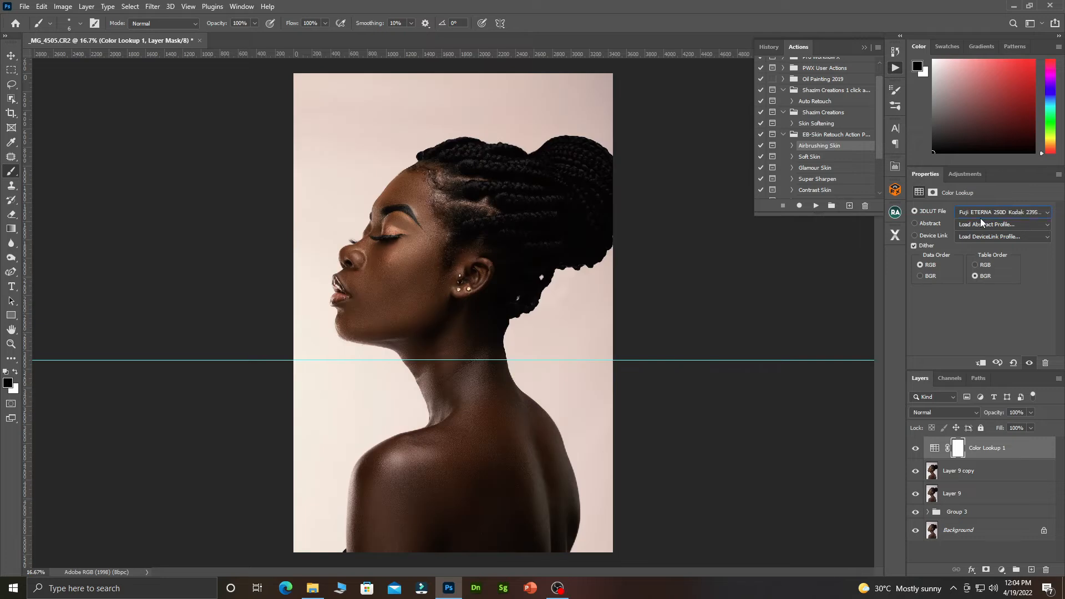
key(Down)
key(Down)
key(Down)
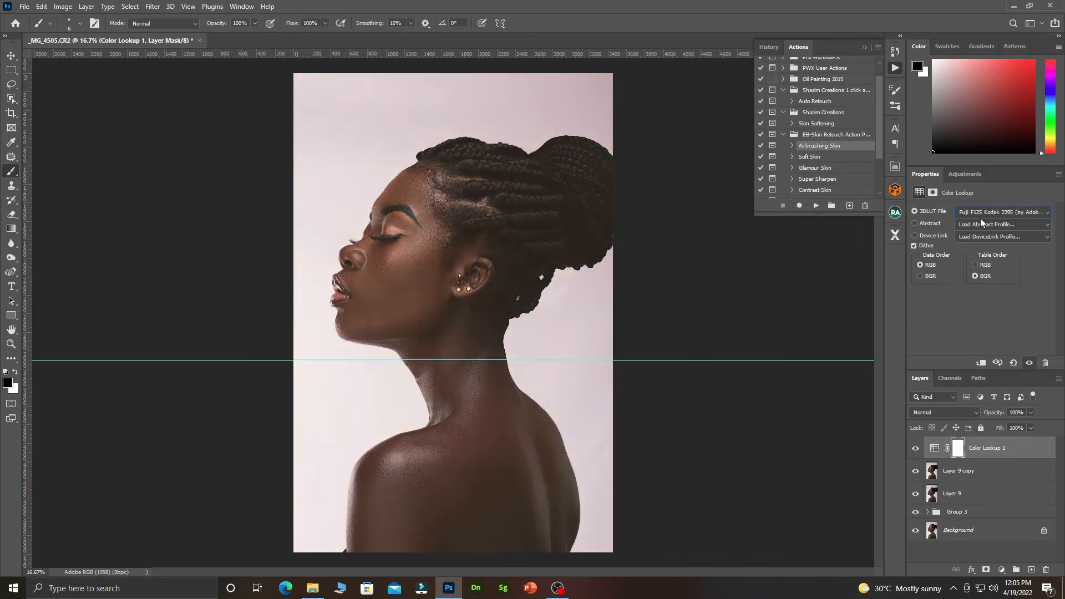
Step: Preview the remaining built-in 3D LUTs, including FuturisticBleak, NightFromDay, Soft_Warming and TealOrangePlusContrast, ending on TensionGreen
key(Up)
key(Down)
key(Down)
key(Down)
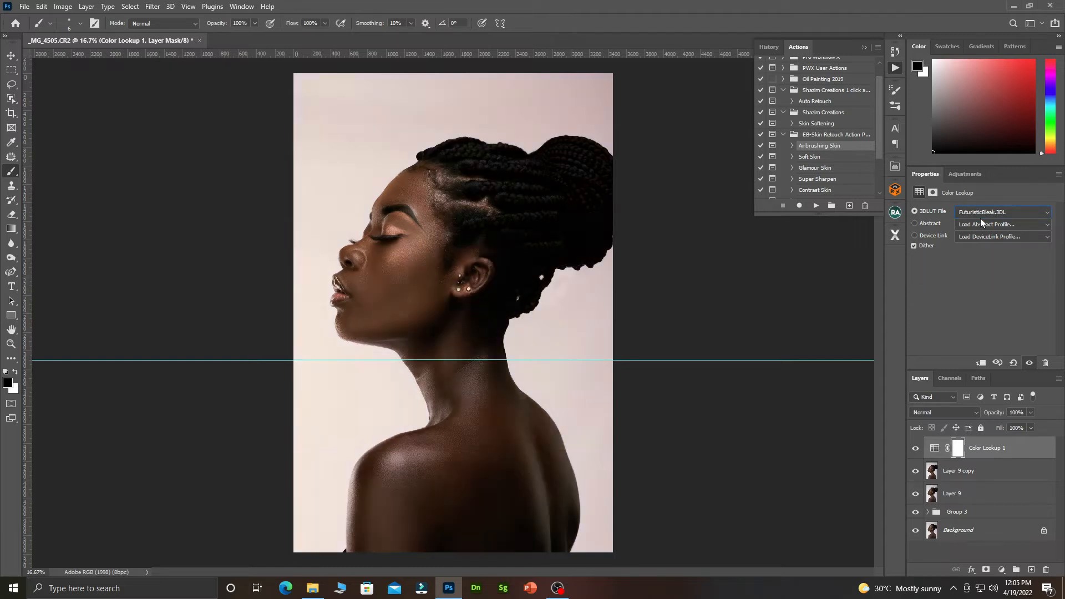
key(Down)
key(Down)
key(Down)
key(Down)
key(Down)
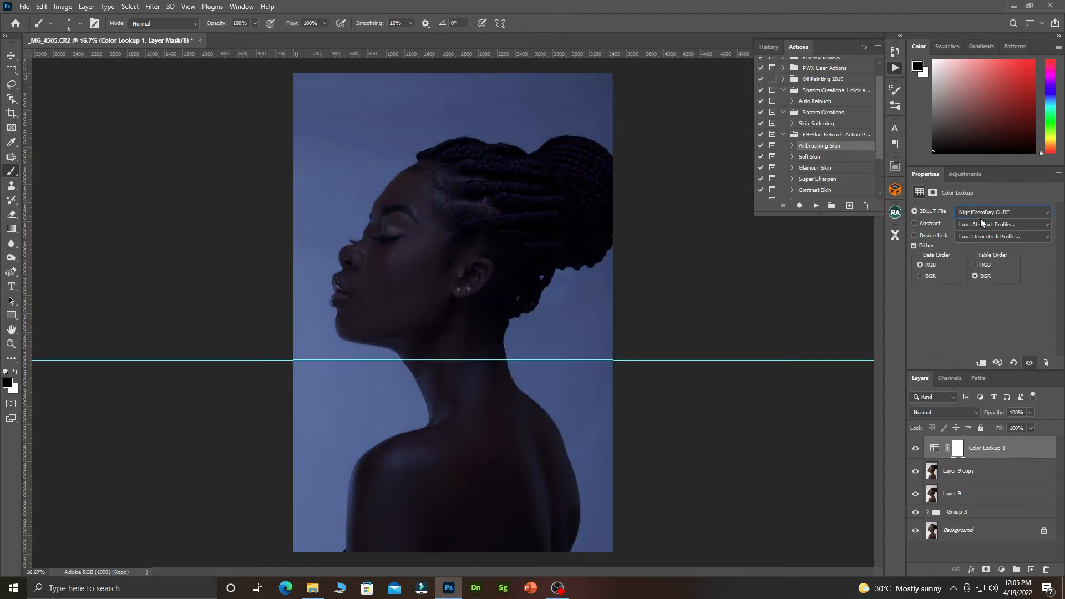
key(Down)
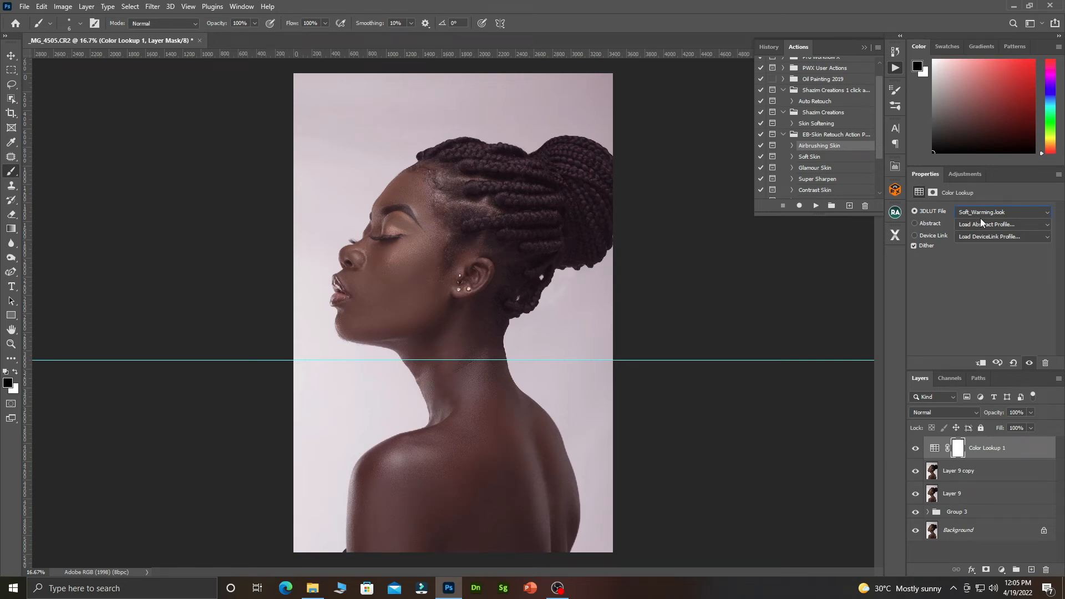
key(Down)
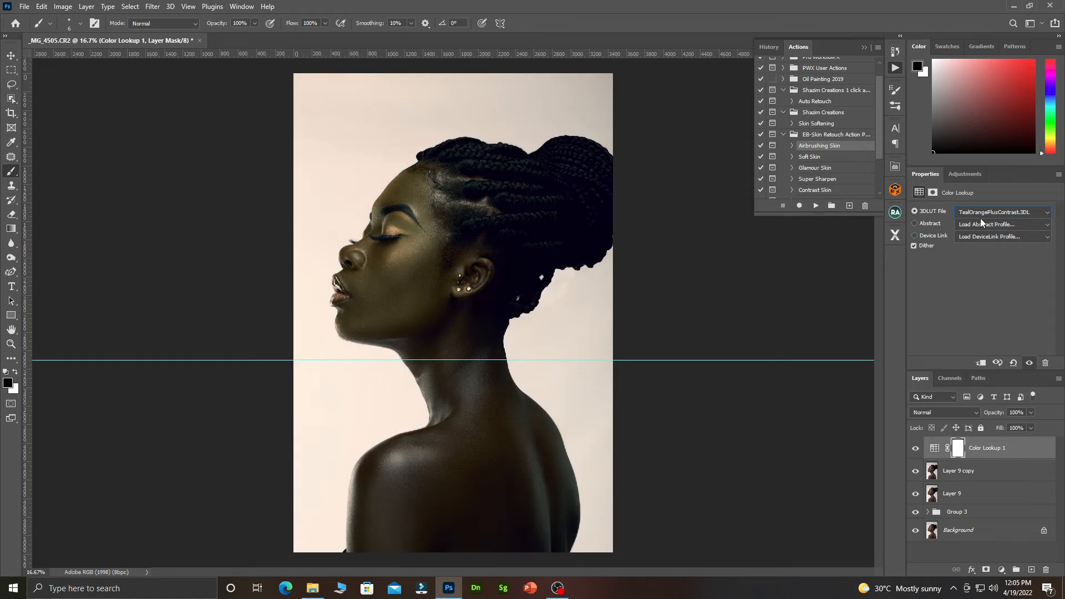
key(Up)
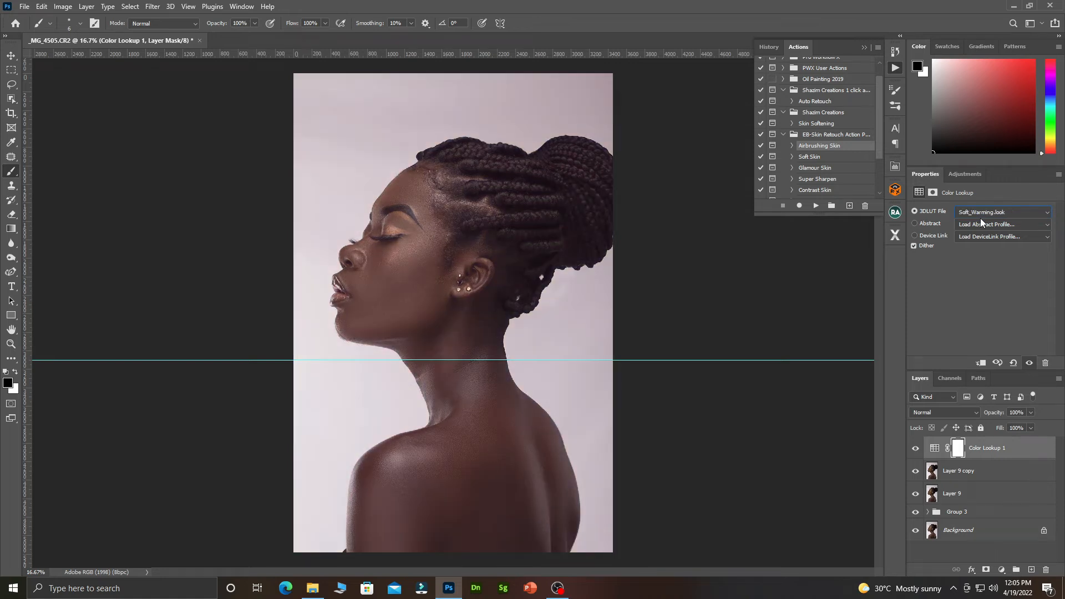
key(Down)
key(Down)
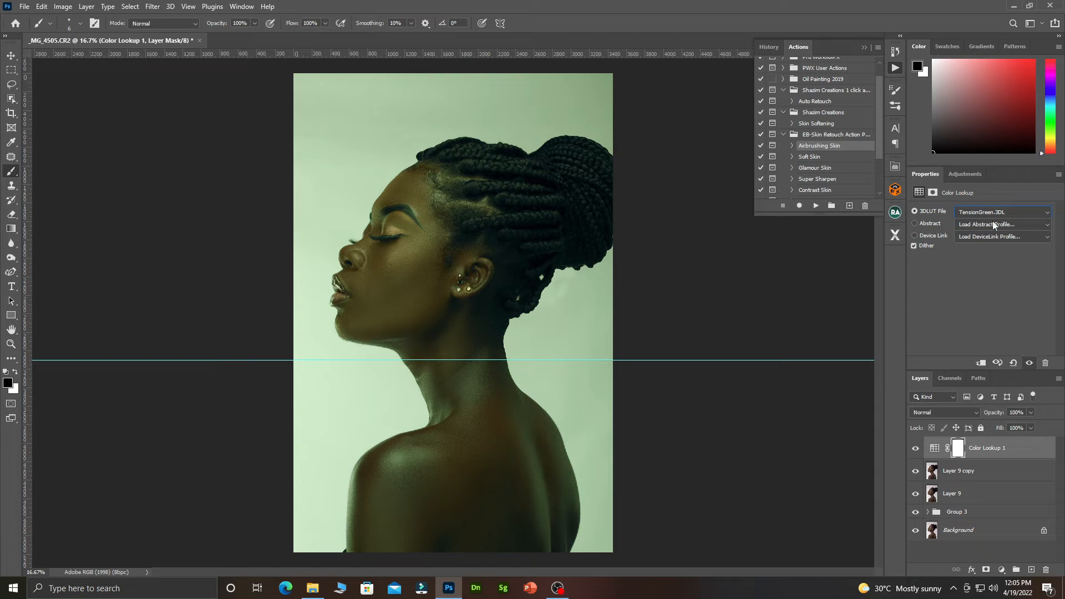
Step: Load the NOBLE 01 LUT file from the Downloads folder into the Color Lookup layer
click(994, 215)
click(953, 221)
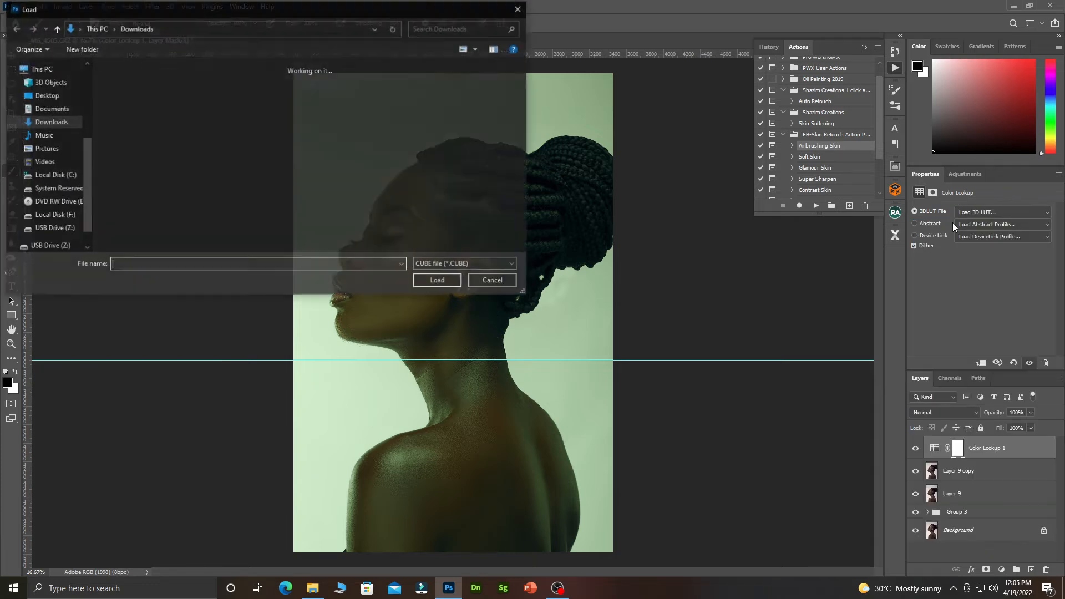
click(135, 198)
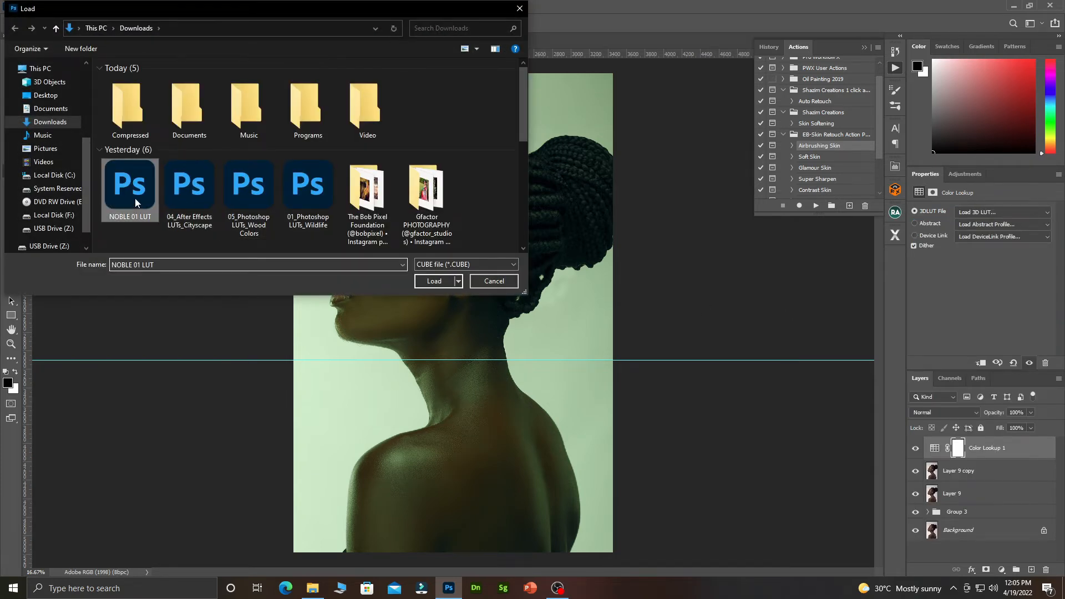
click(437, 280)
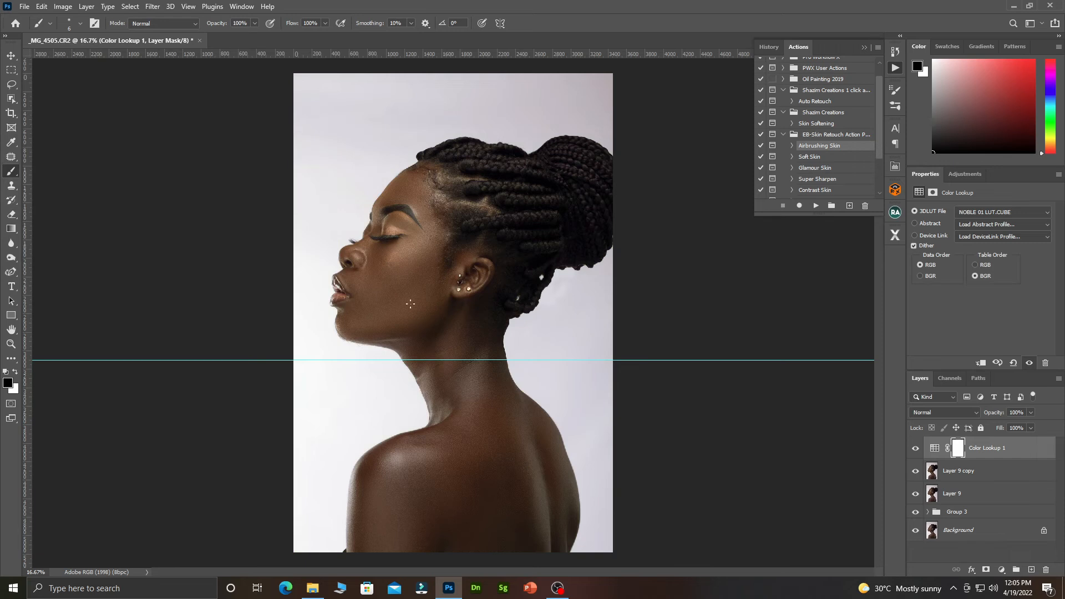
Step: Replace the Color Lookup layer's LUT with the 04_After Effects LUTs_Cityscape file from Downloads
click(958, 211)
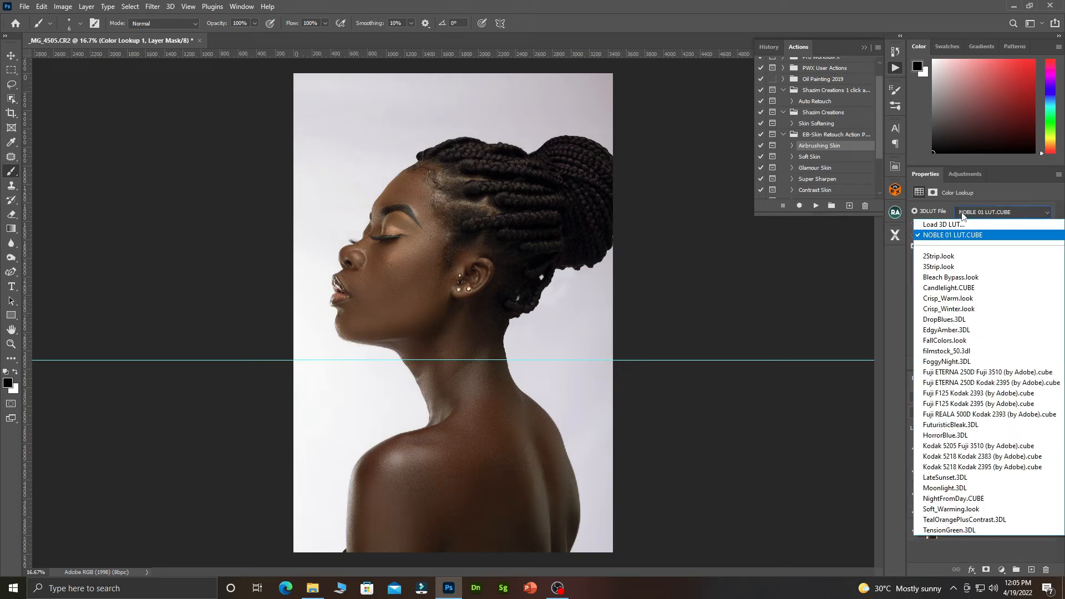
click(976, 221)
click(191, 192)
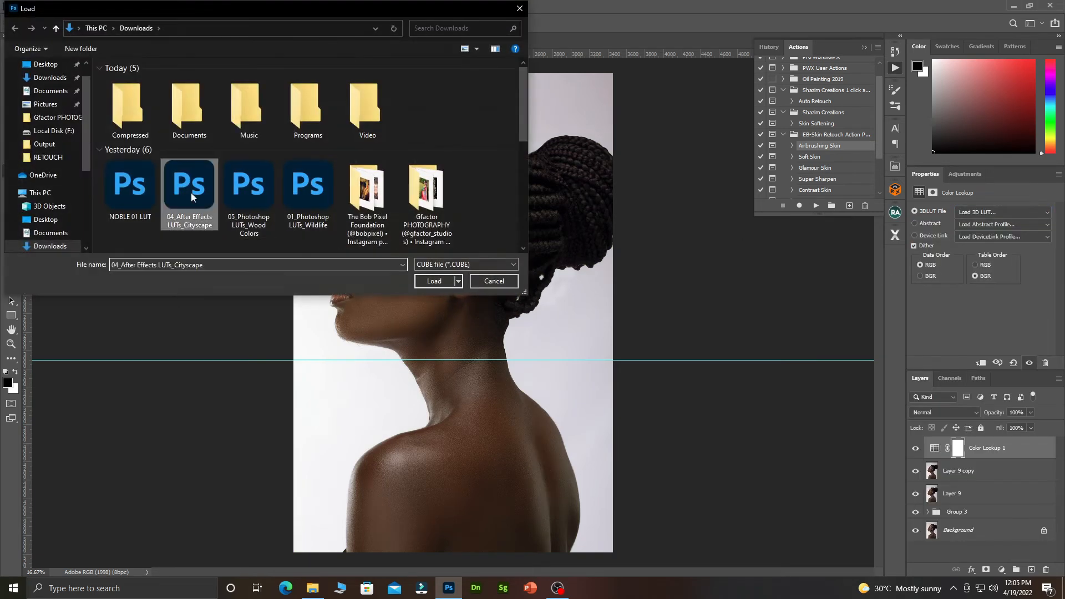
click(446, 282)
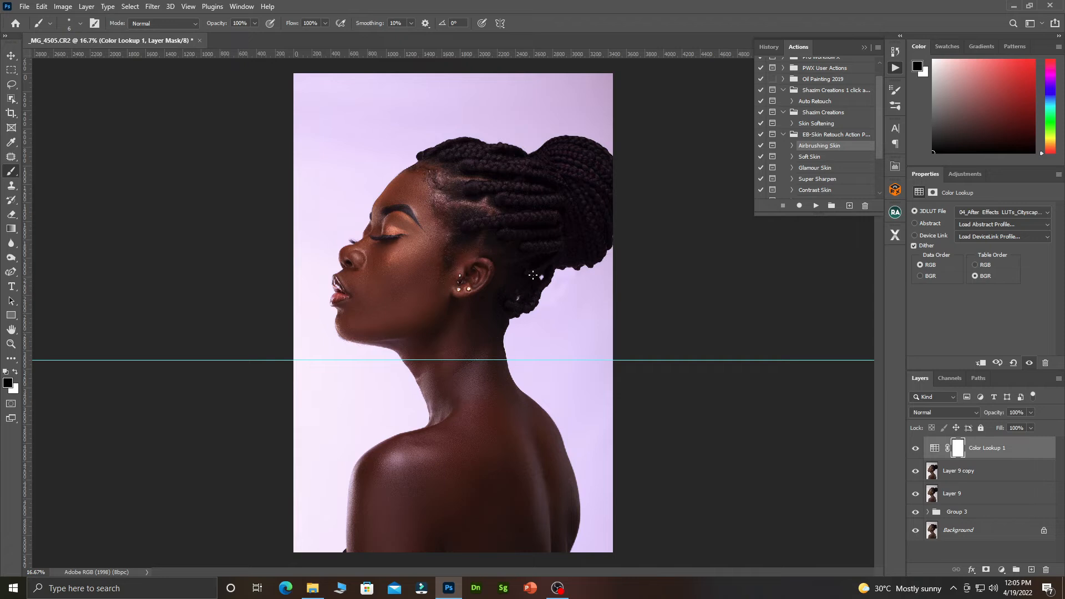
Step: Switch the Color Lookup layer to the 05_Photoshop LUTs_Wood Colors file from Downloads
click(994, 212)
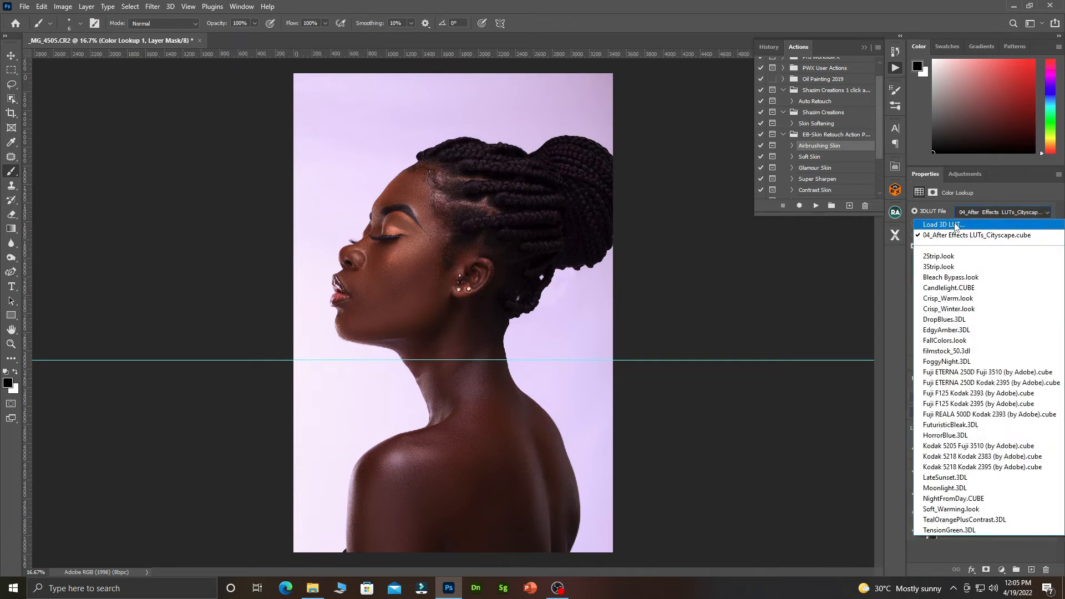
click(976, 222)
click(257, 192)
click(436, 282)
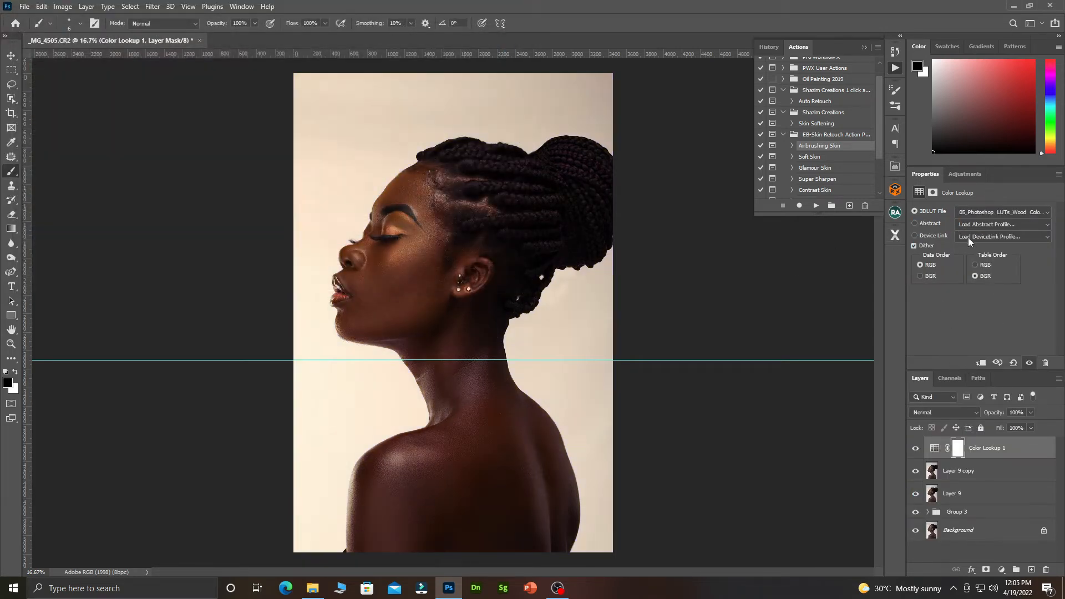
Step: Try the 01_Photoshop LUTs_Wildlife file from Downloads as the Color Lookup layer's 3D LUT
click(975, 213)
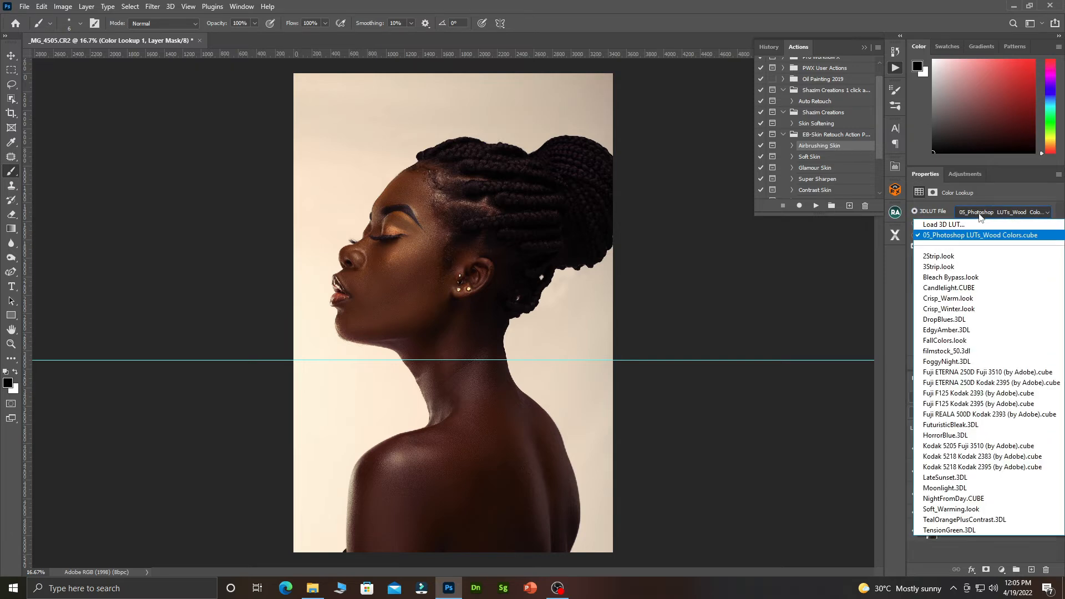
click(944, 223)
click(308, 188)
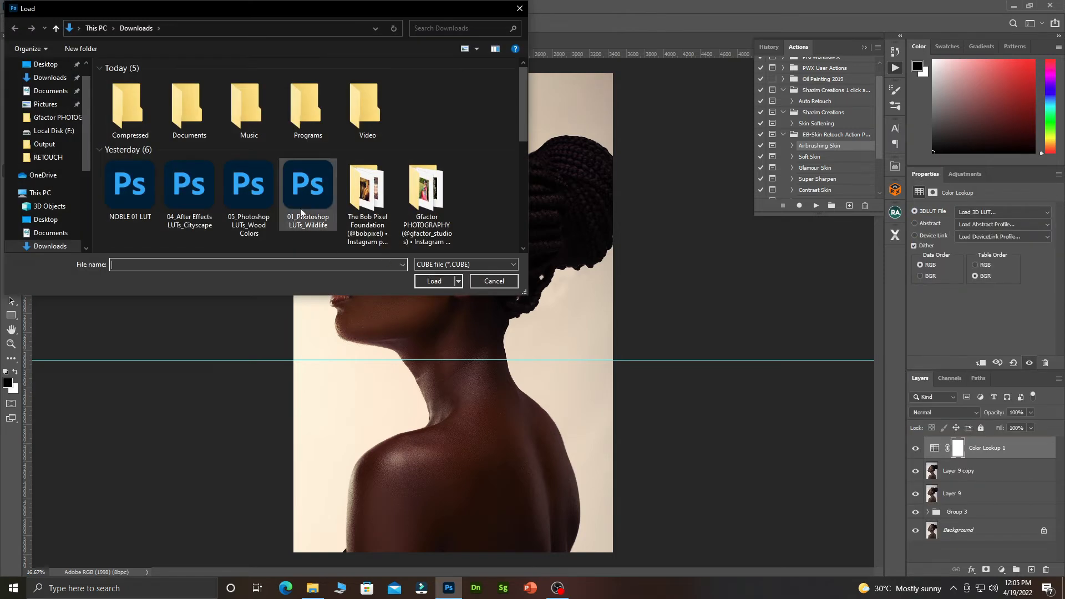
click(433, 281)
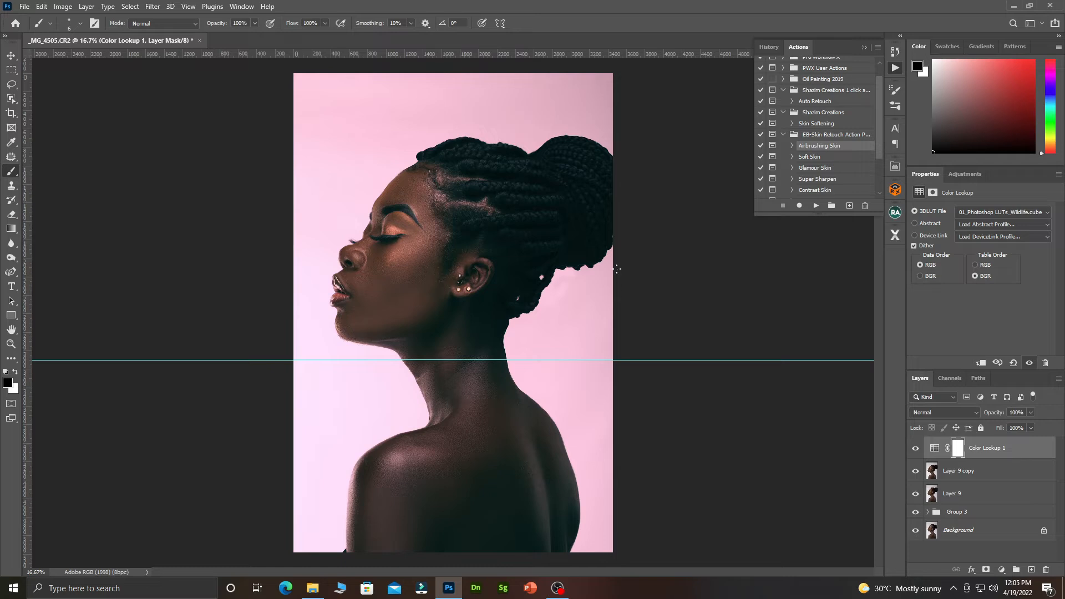
Step: Delete the Color Lookup 1 adjustment layer
click(993, 451)
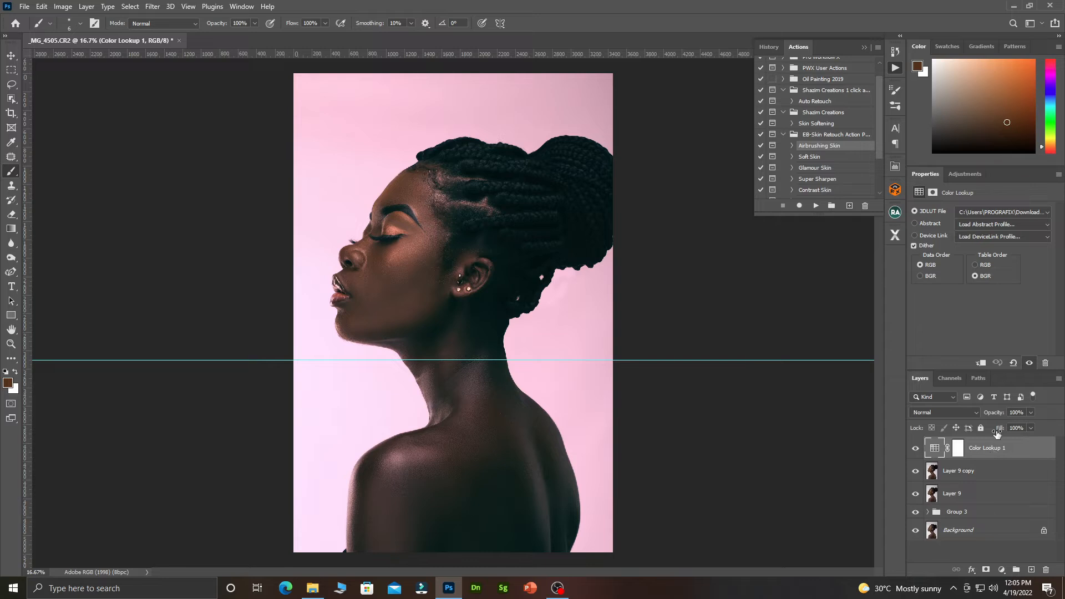
key(Delete)
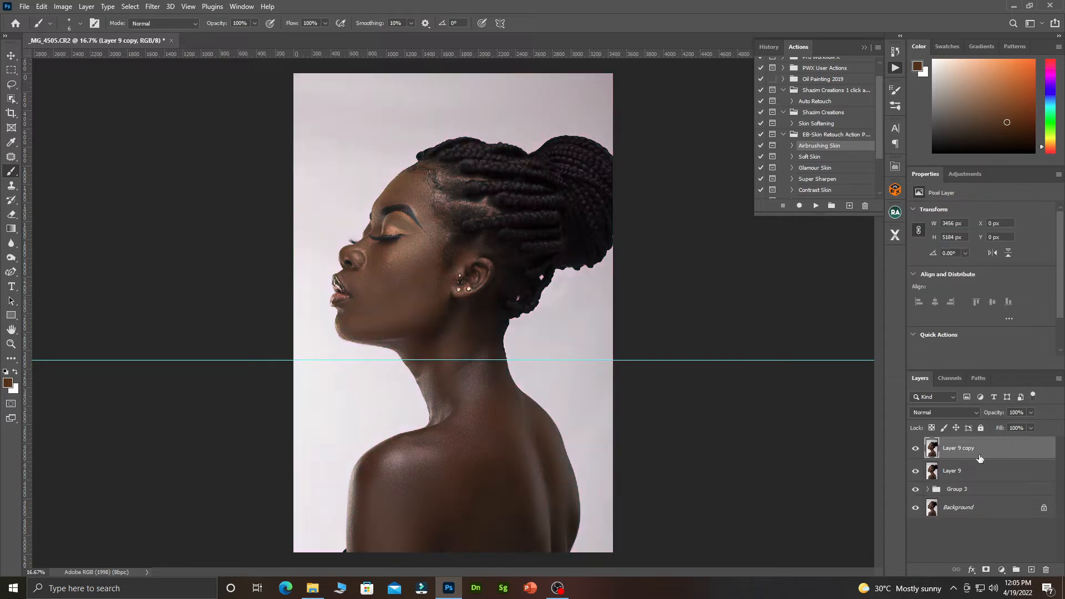
Step: Add a Solid Color fill layer in brown 542f17 above Layer 9 copy and invert its layer mask to black
click(1002, 571)
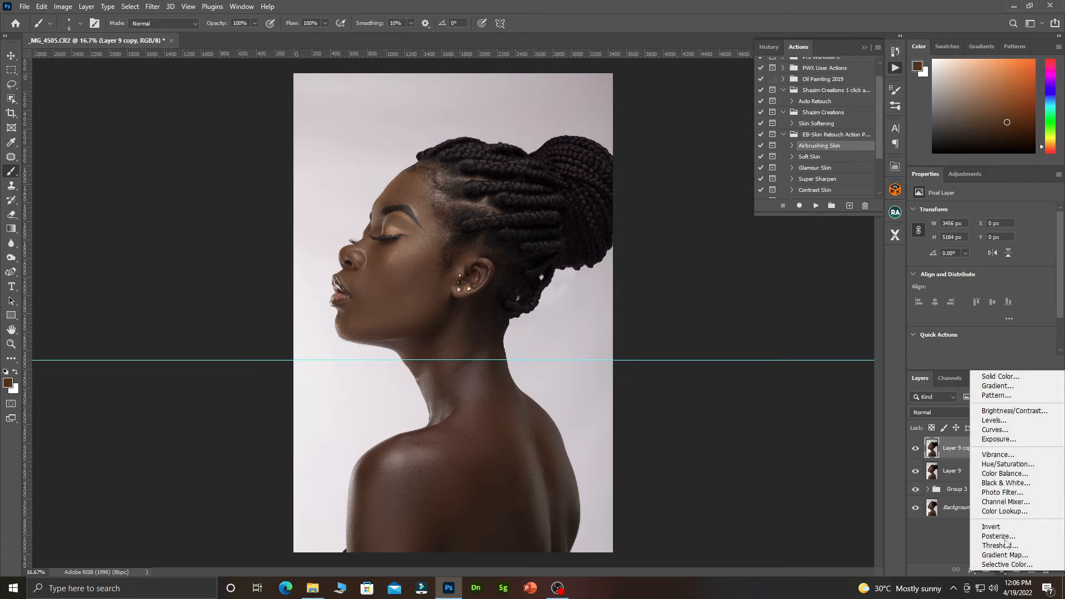
click(1000, 383)
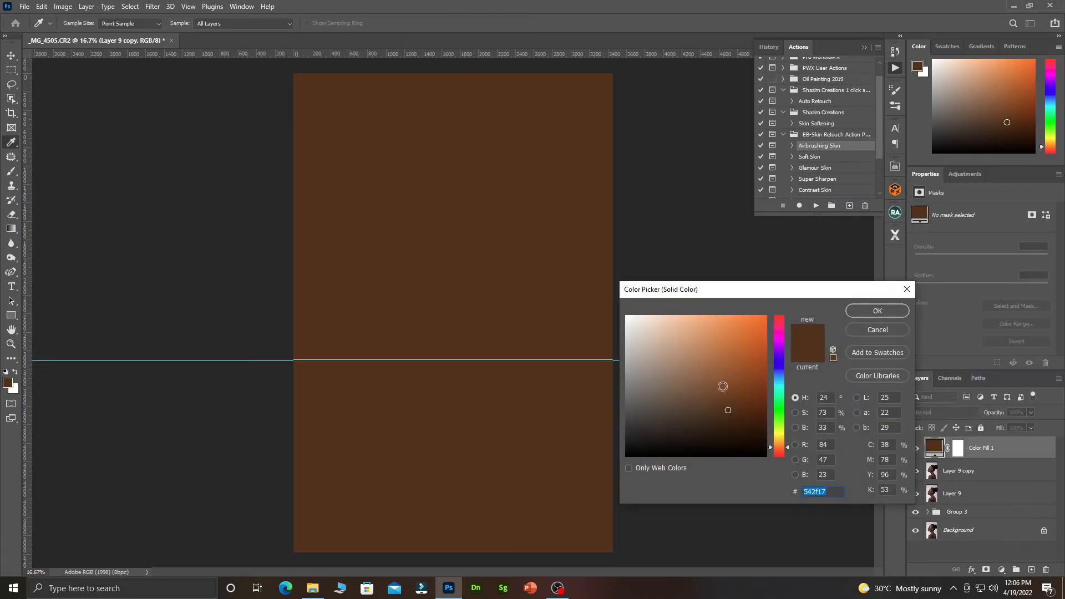
click(891, 313)
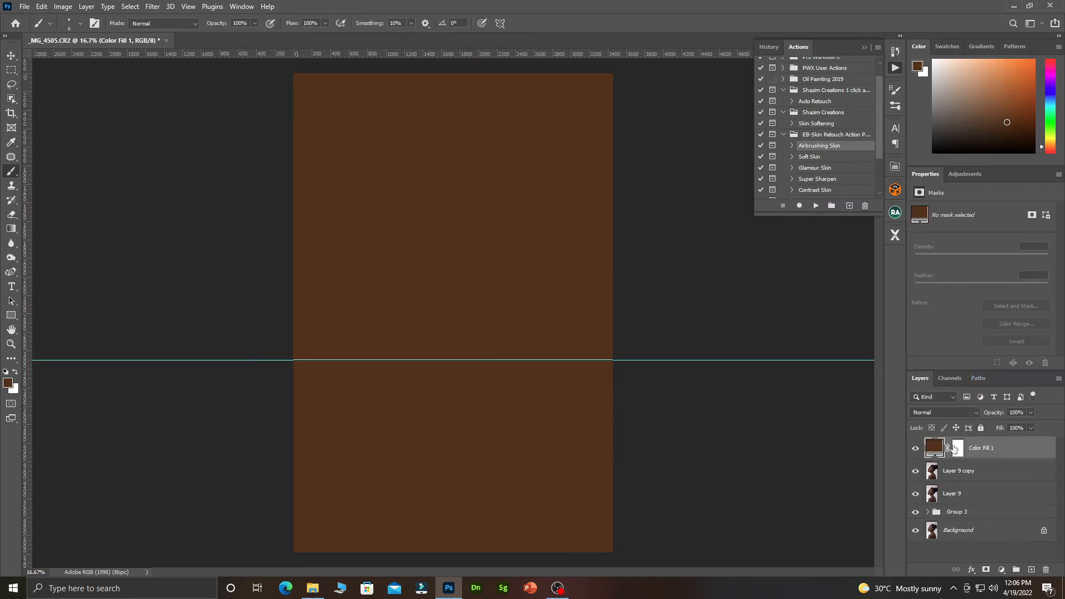
click(959, 448)
key(ctrl+i)
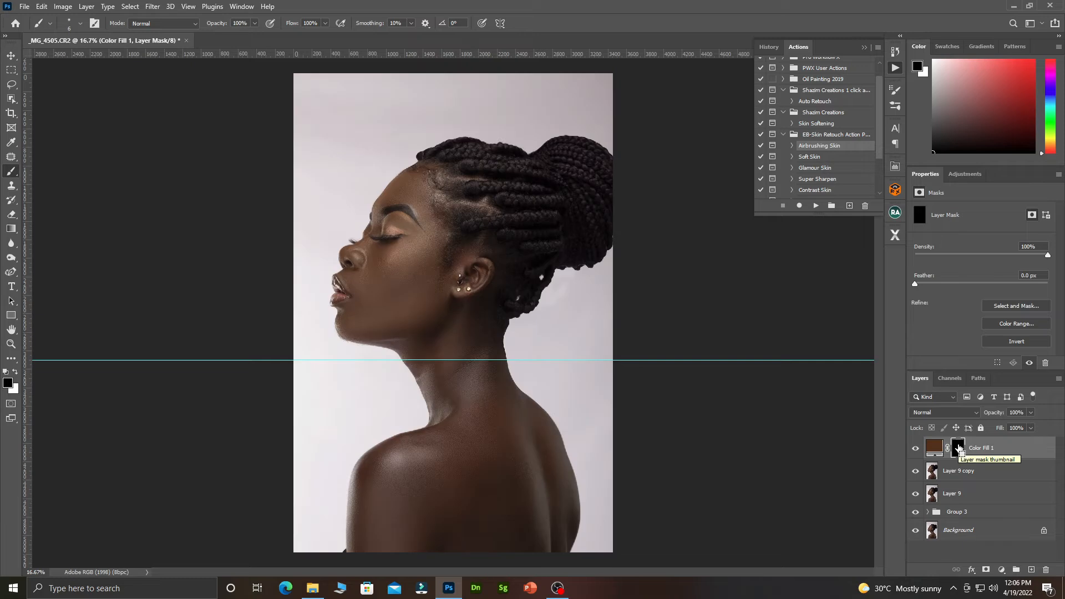
Step: Change the Color Fill 1 layer's colour to the darker skin tone 553e35 sampled from the upper back
double_click(933, 447)
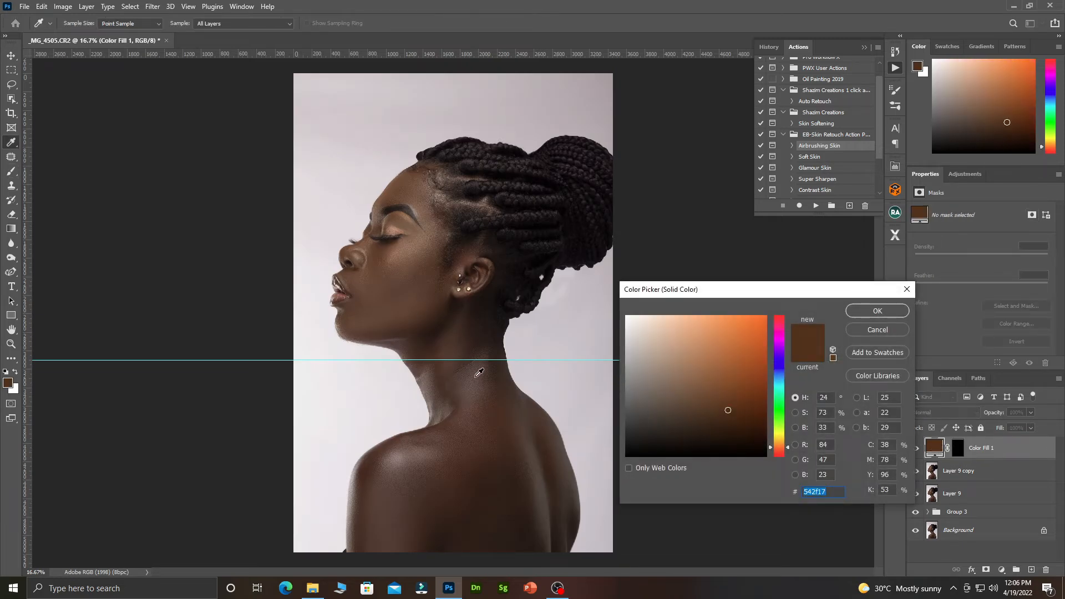
click(482, 417)
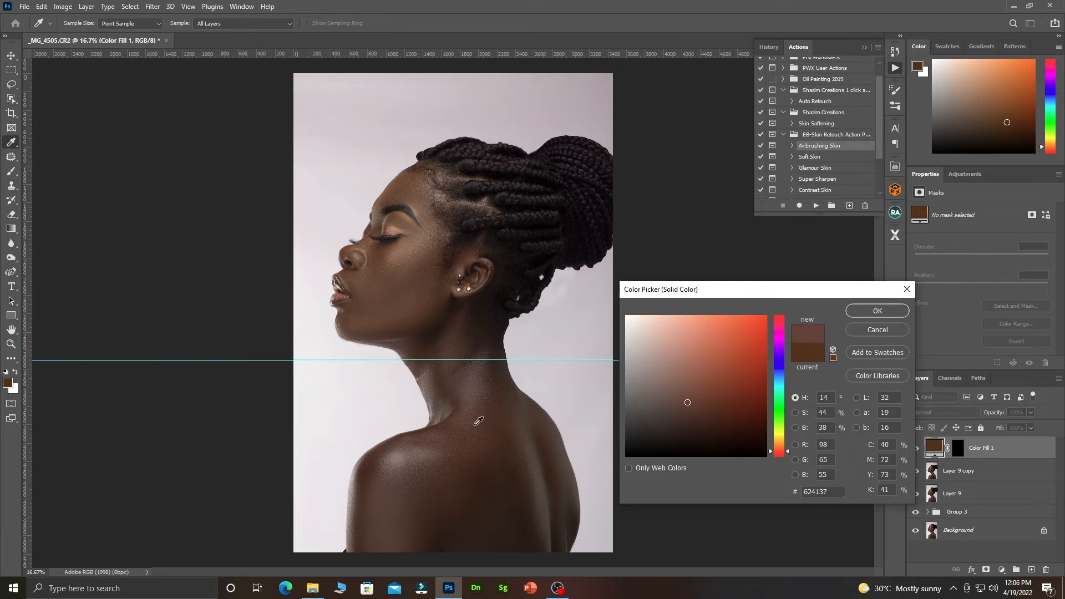
click(406, 251)
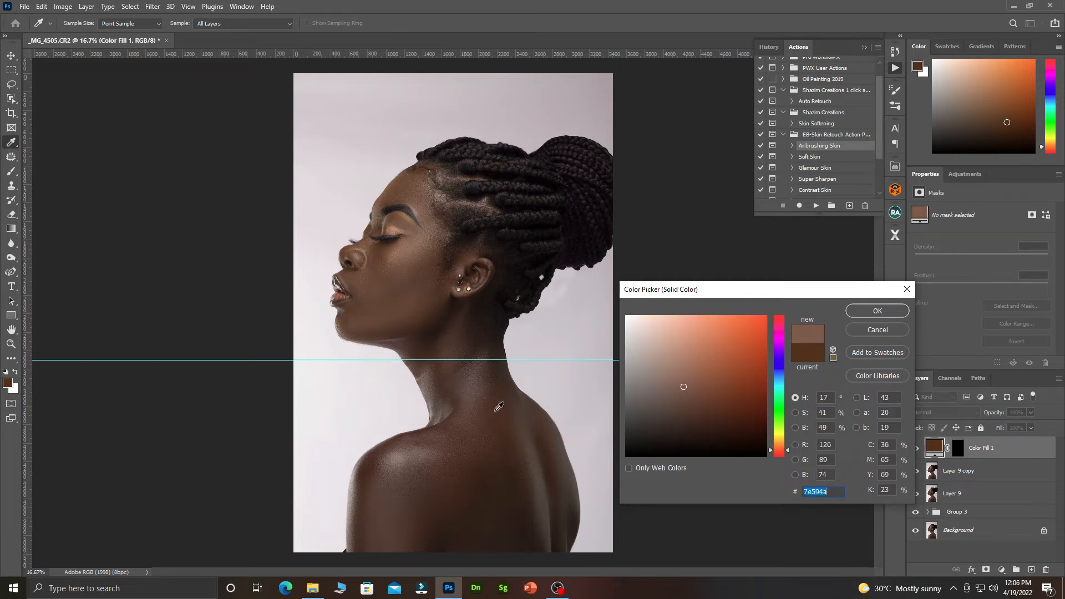
click(484, 398)
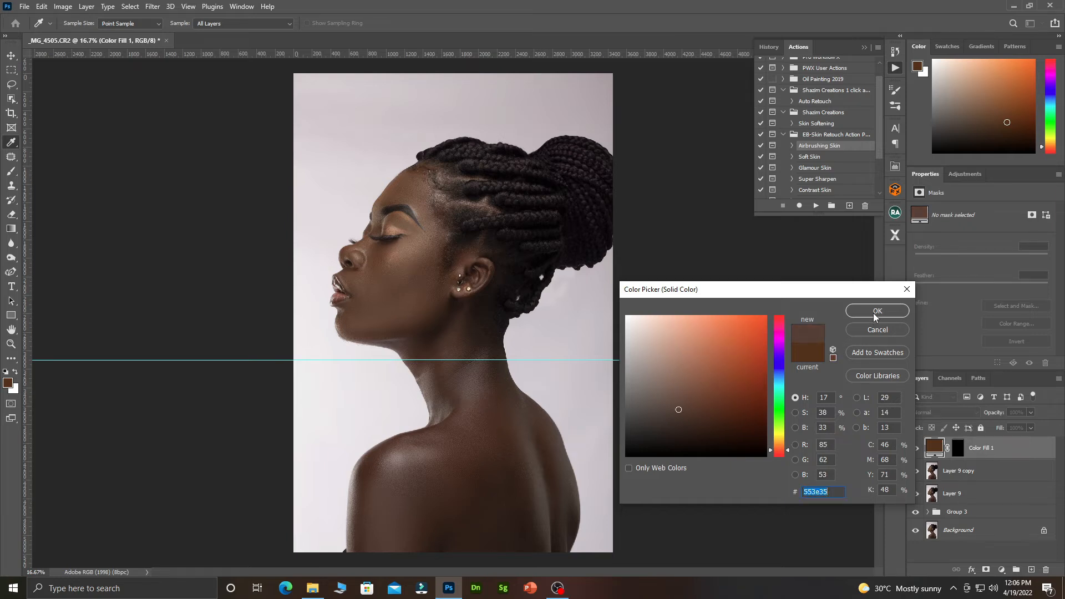
click(875, 312)
Step: Paint white on the Color Fill 1 mask over the face and neck with an 800 px brush
click(958, 449)
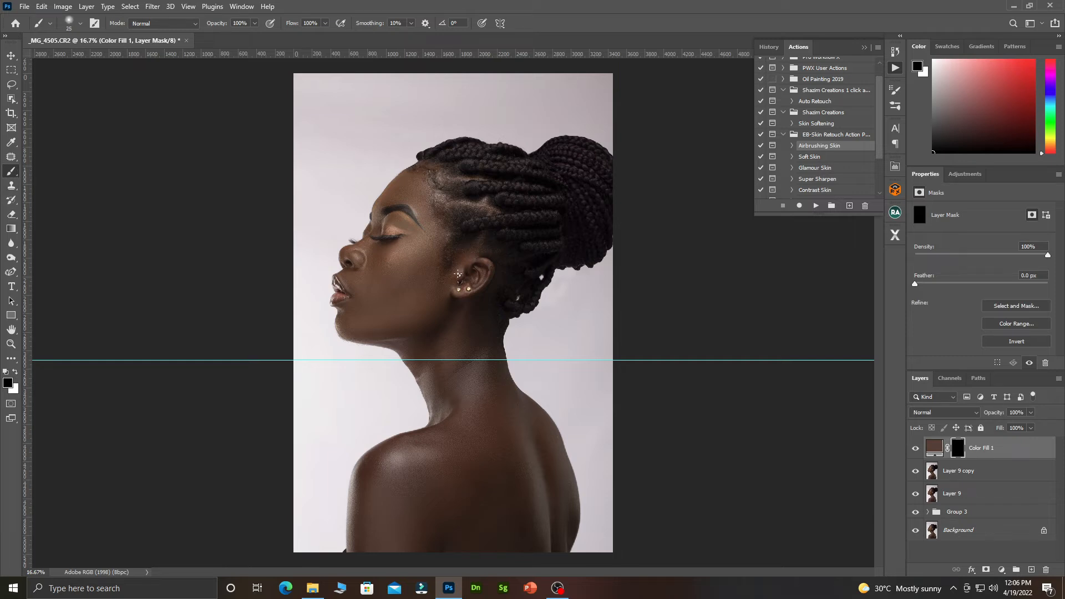
key(bracketright)
key(bracketright)
key(bracketright)
key(bracketright)
key(bracketright)
key(bracketright)
key(bracketright)
key(bracketright)
key(bracketright)
key(bracketright)
key(x)
mouse_move(424, 270)
mouse_down()
mouse_move(398, 306)
mouse_move(374, 294)
mouse_move(427, 195)
mouse_move(440, 195)
mouse_move(401, 226)
mouse_move(387, 287)
mouse_move(367, 306)
mouse_move(370, 316)
mouse_move(443, 315)
mouse_move(469, 289)
mouse_move(476, 355)
mouse_move(458, 366)
mouse_move(424, 366)
mouse_up()
Step: Set the Color Fill 1 layer's blend mode to Soft Light and extend its mask over the temple
click(944, 413)
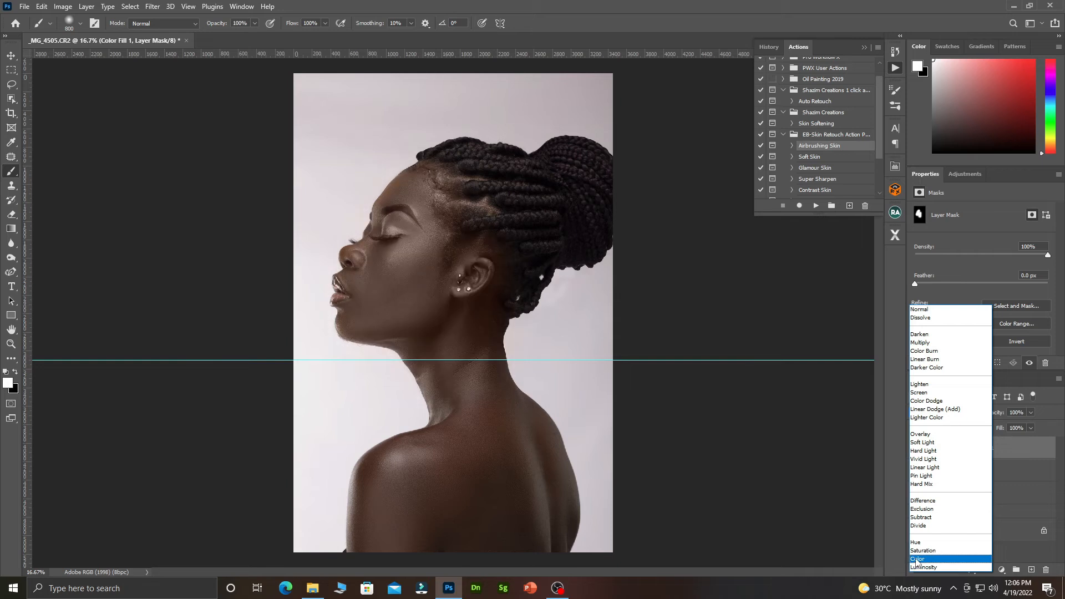
click(923, 442)
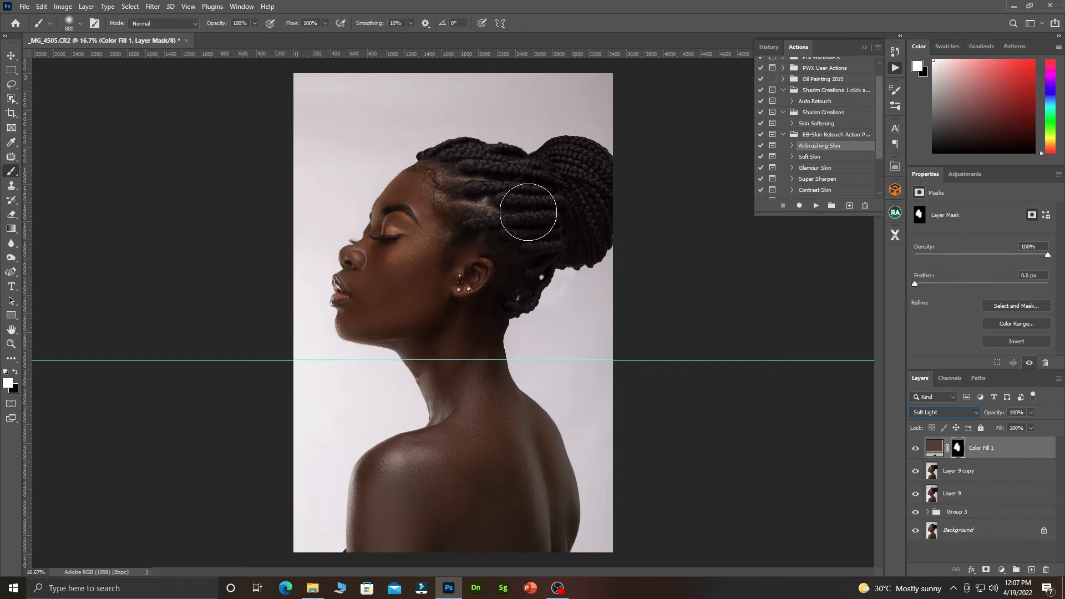
mouse_move(492, 219)
mouse_down()
mouse_move(461, 203)
mouse_move(477, 205)
mouse_move(429, 238)
mouse_up()
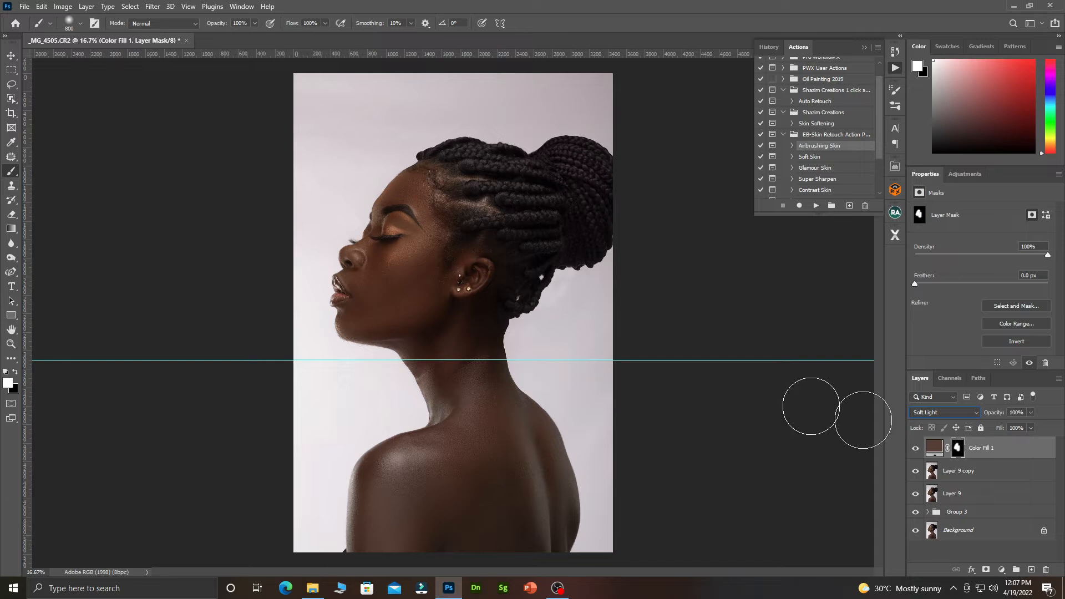
Step: Reduce the brush to 70 px and paint the fill's mask along the hairline above the forehead
key(bracketleft)
key(bracketleft)
key(bracketleft)
key(bracketleft)
key(bracketleft)
key(bracketleft)
key(bracketleft)
key(bracketleft)
key(bracketleft)
key(bracketleft)
key(bracketleft)
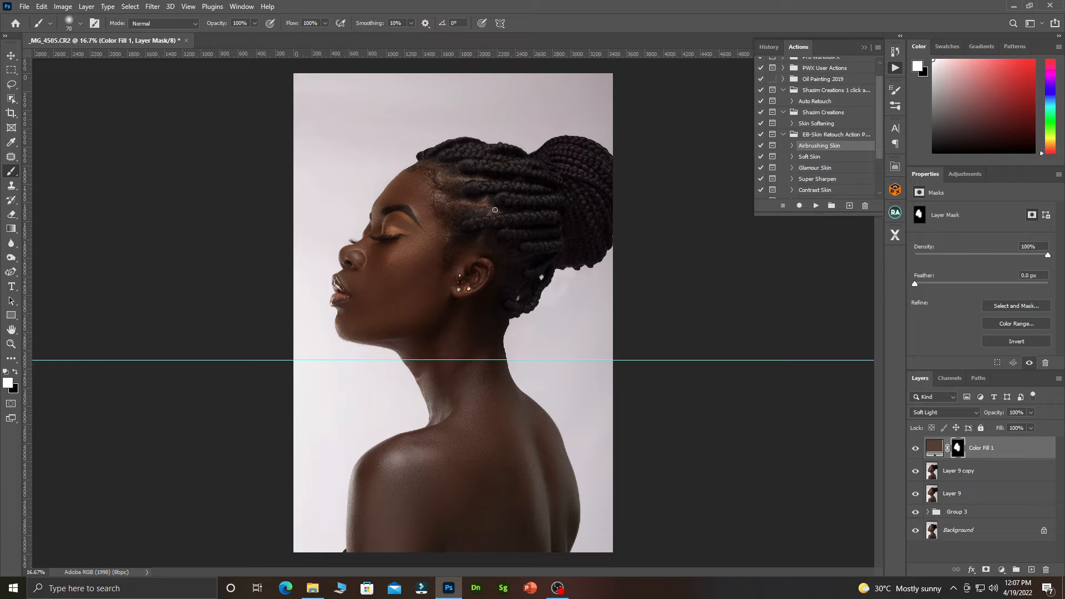
drag(479, 179, 443, 180)
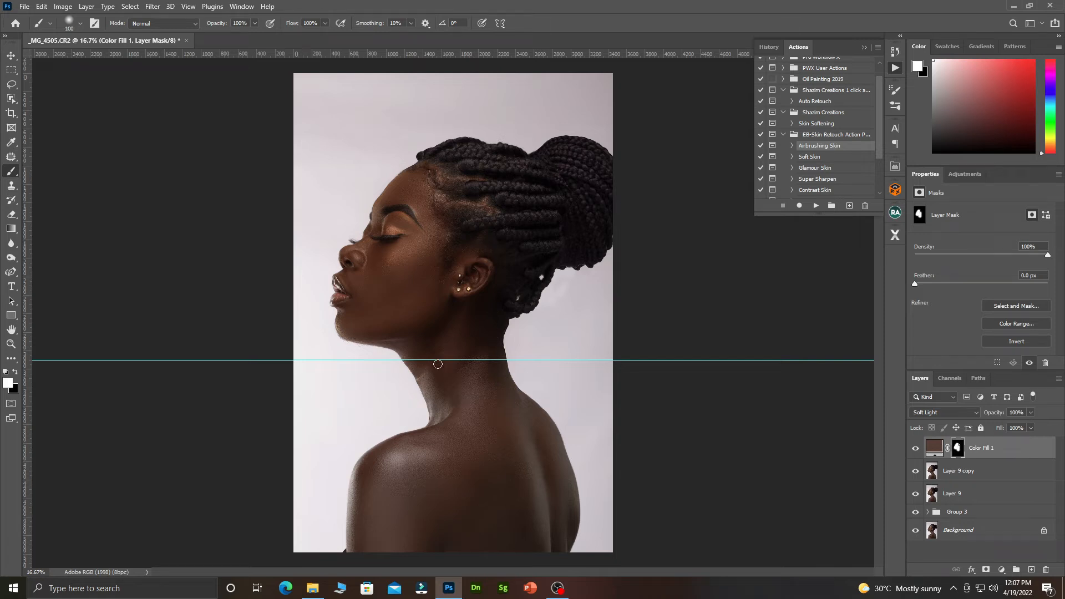
Step: Enlarge the brush to 500 px and paint the fill's mask over the lower neck, shoulders, back and ear
key(bracketright)
key(bracketright)
key(bracketright)
key(bracketright)
key(bracketright)
key(bracketright)
key(bracketright)
key(bracketright)
mouse_move(468, 382)
mouse_down()
mouse_move(497, 381)
mouse_move(494, 373)
mouse_move(491, 405)
mouse_move(529, 470)
mouse_move(557, 490)
mouse_move(554, 556)
mouse_move(509, 529)
mouse_move(523, 488)
mouse_move(483, 446)
mouse_move(452, 464)
mouse_move(430, 451)
mouse_move(393, 463)
mouse_move(383, 567)
mouse_move(418, 559)
mouse_move(474, 499)
mouse_move(486, 548)
mouse_move(510, 556)
mouse_move(446, 573)
mouse_move(381, 513)
mouse_move(362, 513)
mouse_move(371, 480)
mouse_move(369, 587)
mouse_move(427, 521)
mouse_move(477, 391)
mouse_move(432, 243)
mouse_move(430, 289)
mouse_move(461, 313)
mouse_move(485, 305)
mouse_move(490, 272)
mouse_move(469, 275)
mouse_move(453, 341)
mouse_move(442, 300)
mouse_move(416, 281)
mouse_move(393, 315)
mouse_move(410, 284)
mouse_move(363, 324)
mouse_move(416, 334)
mouse_move(381, 327)
mouse_move(380, 308)
mouse_move(379, 321)
mouse_move(353, 315)
mouse_move(475, 260)
mouse_up()
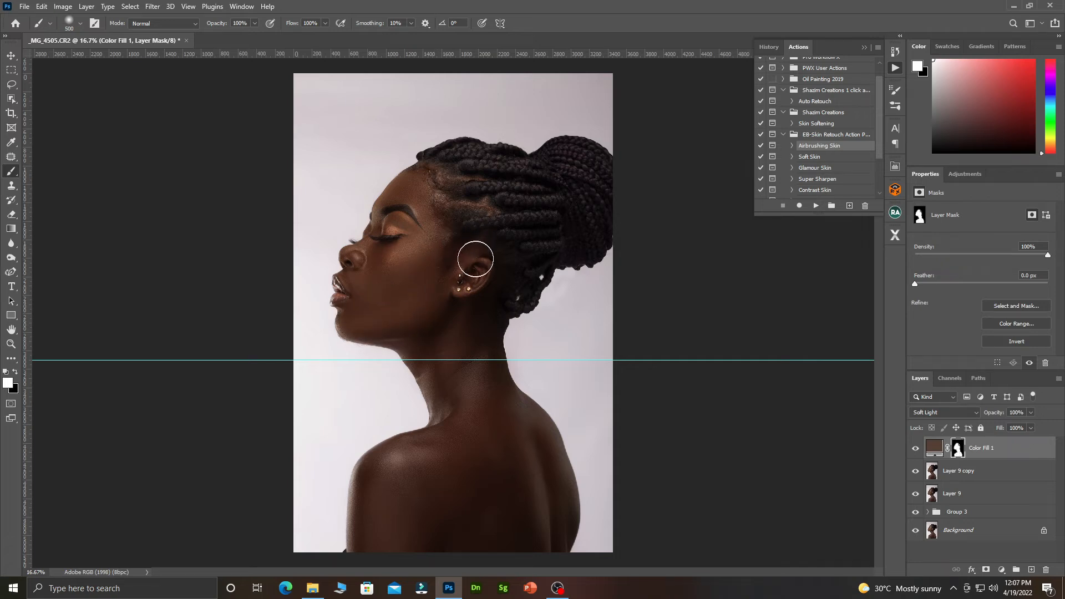
Step: Reduce the brush to 90 px and adjust the Color Fill 1 layer's opacity
key(bracketleft)
key(bracketleft)
key(bracketleft)
key(bracketleft)
key(bracketleft)
key(bracketleft)
key(bracketleft)
key(bracketleft)
key(bracketleft)
drag(995, 415, 985, 415)
Step: Add a Levels adjustment layer above Color Fill 1 with black input 12 and midtones 1.09
click(1003, 571)
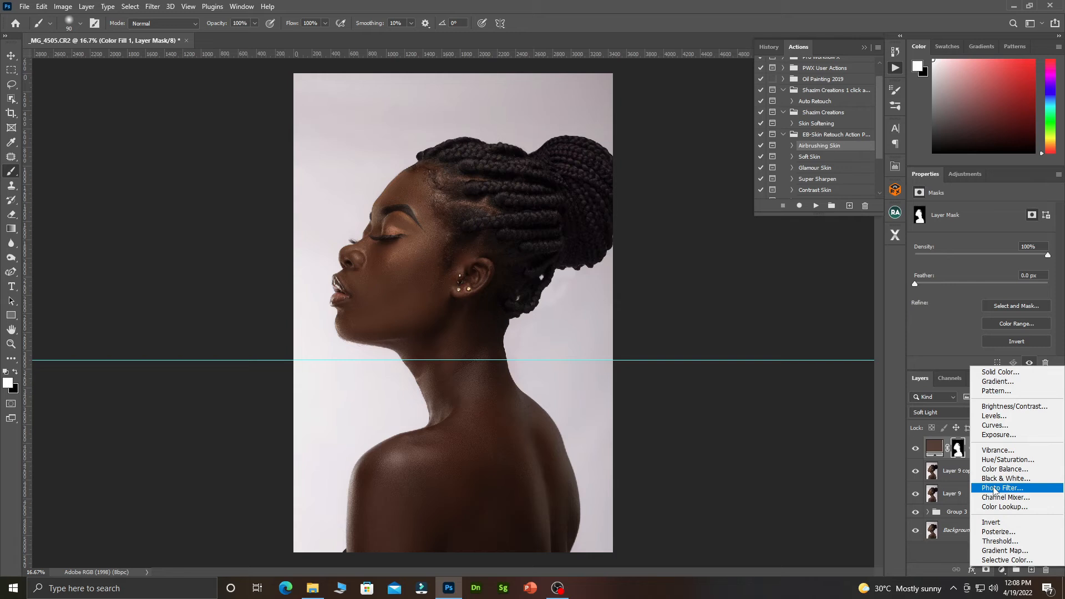
click(1000, 421)
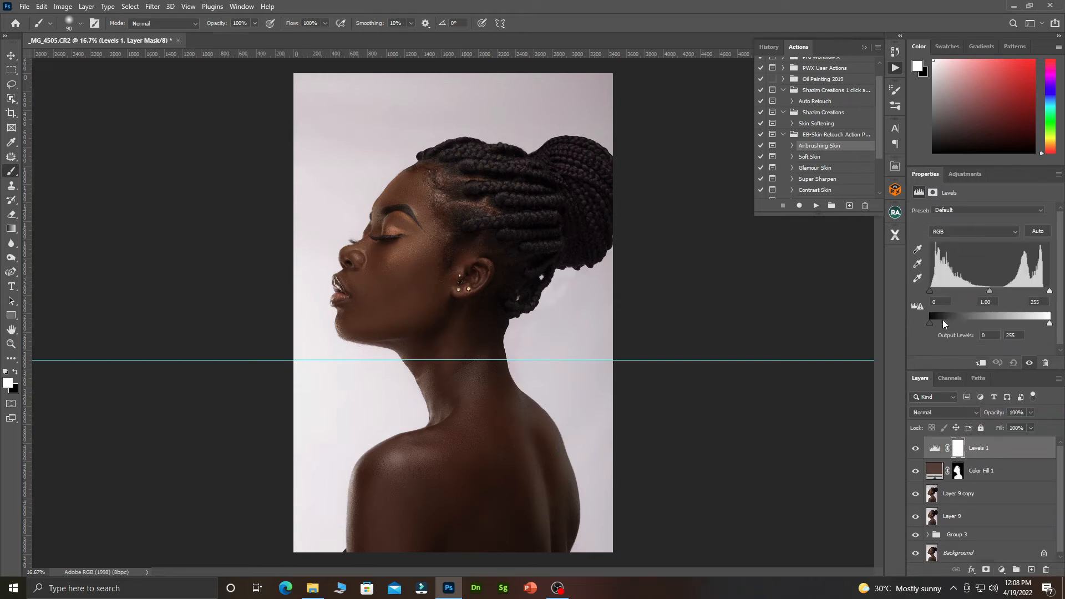
drag(930, 291, 991, 294)
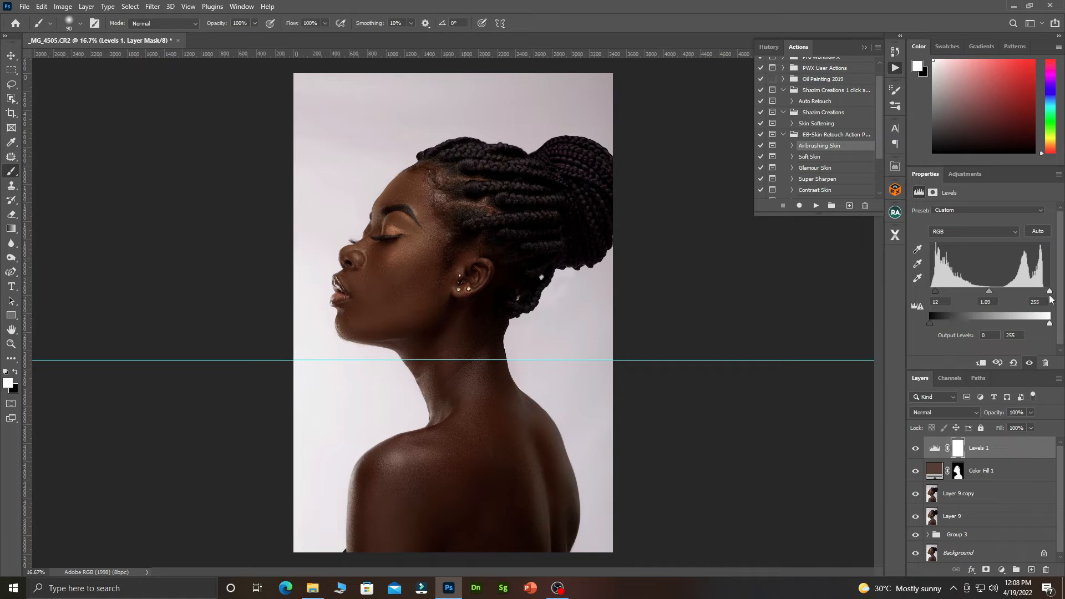
Step: Set the white input level of the Levels 1 adjustment to 238 and fine-tune its black input
drag(1050, 291, 1041, 299)
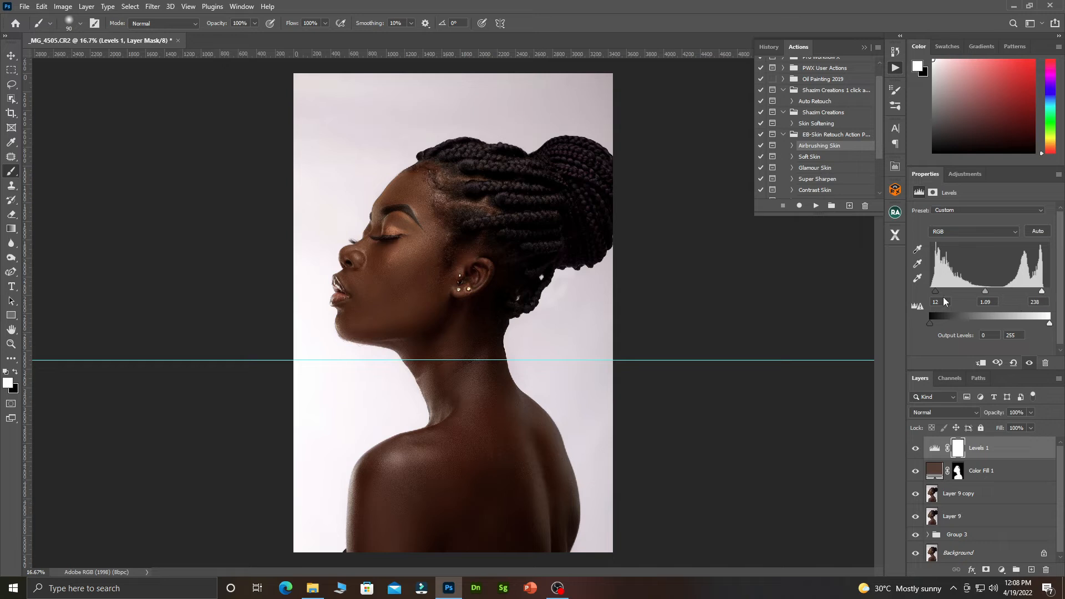
drag(939, 294, 941, 294)
Step: Set the Color Fill 1 layer's opacity to 45% and compare the portrait with and without that layer
click(982, 471)
drag(981, 413, 978, 415)
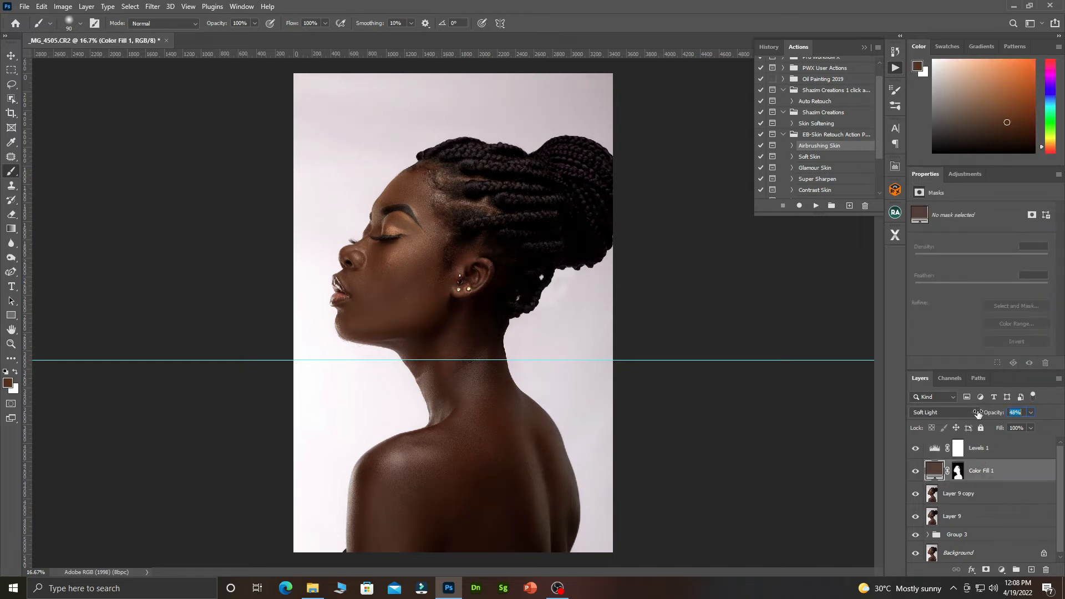
click(917, 471)
click(916, 471)
click(916, 471)
click(916, 471)
Step: Group the Levels 1 and Color Fill 1 layers and compare the portrait with and without the group
shift+click(984, 454)
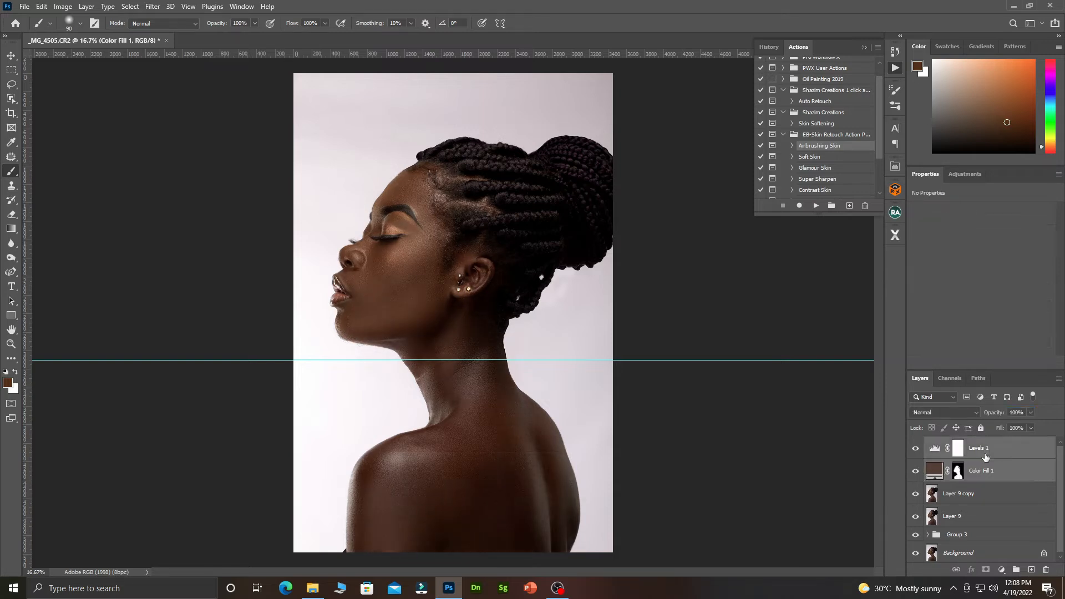
key(ctrl+g)
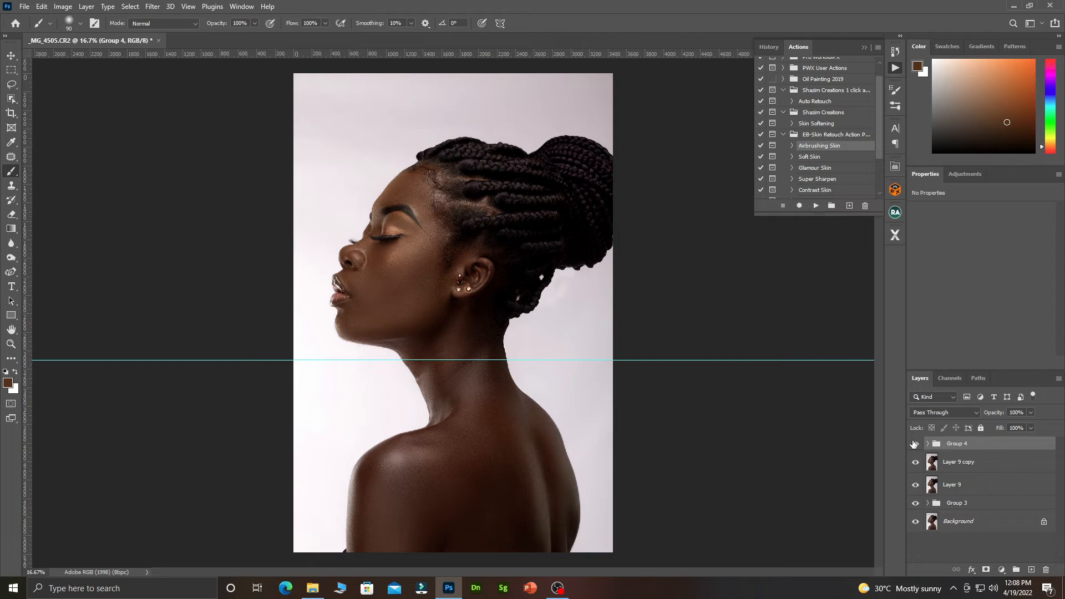
click(915, 444)
click(915, 444)
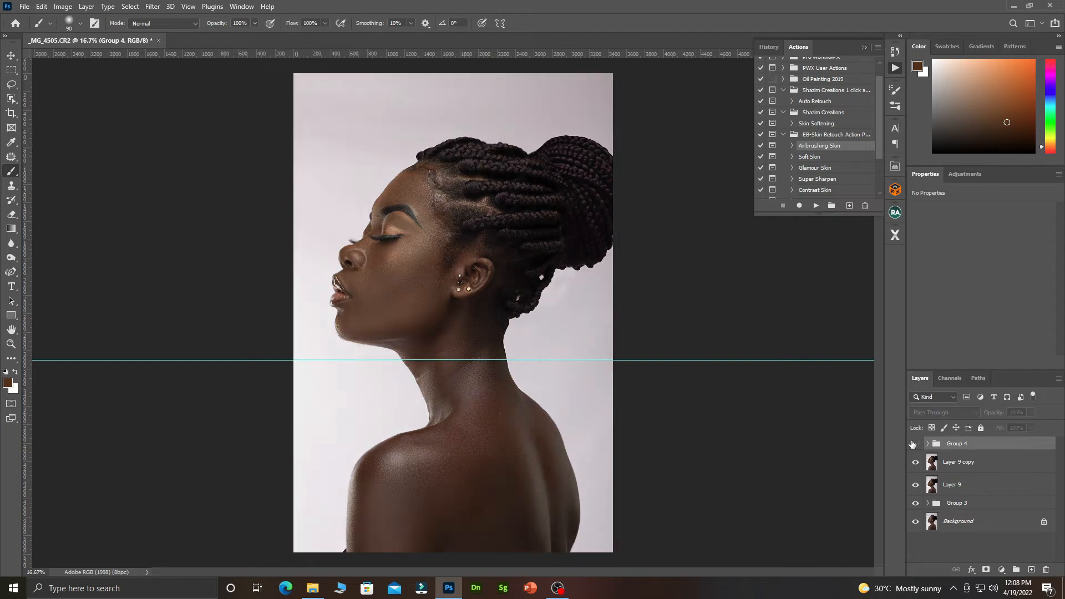
click(914, 444)
click(913, 444)
click(914, 444)
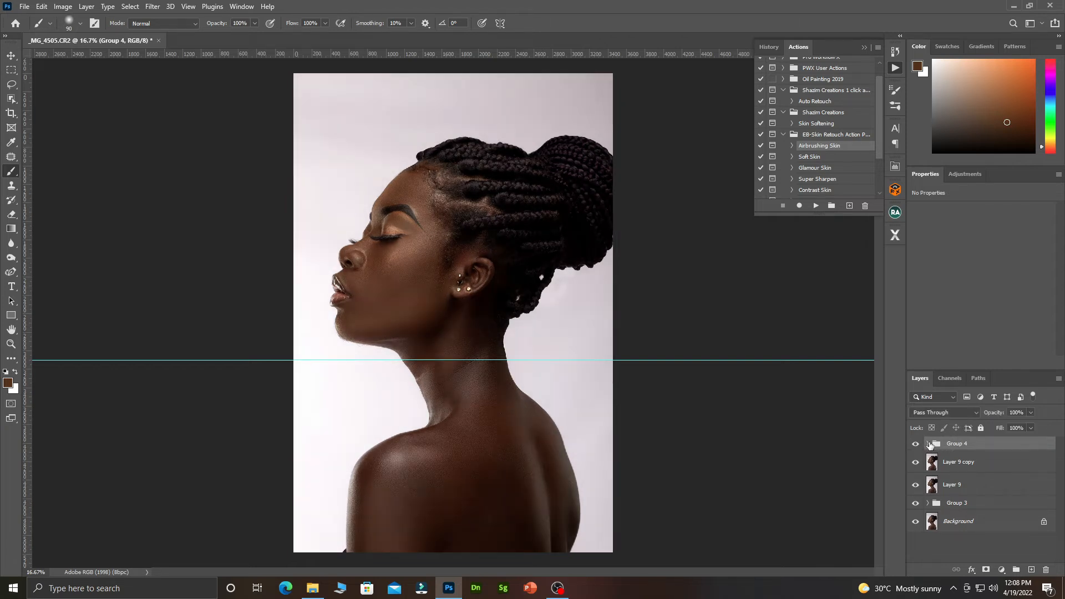
Step: Expand Group 4 and set the opacity of its Color Fill 1 layer to 10%
click(929, 444)
click(948, 484)
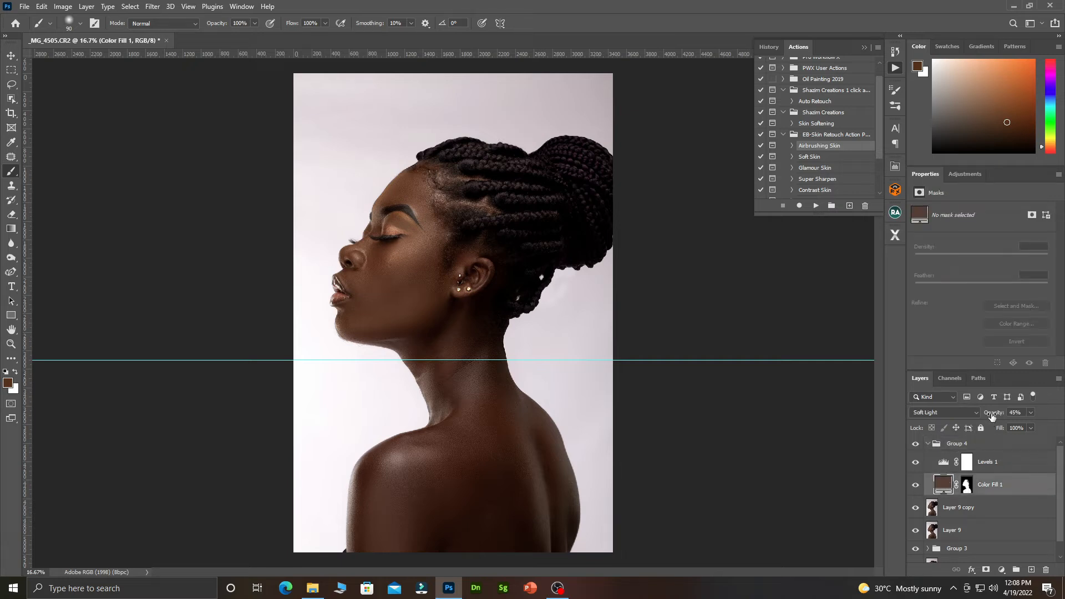
drag(990, 417, 972, 422)
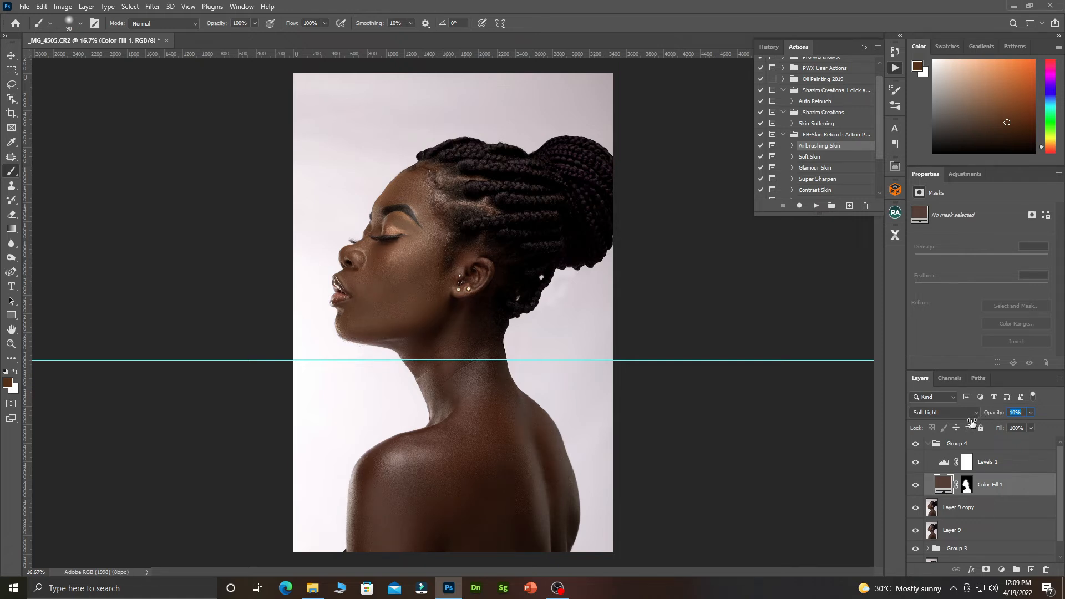
Step: Toggle Group 4's visibility repeatedly to compare the skin tone with and without its adjustments
click(916, 444)
click(915, 445)
click(915, 445)
click(915, 444)
click(915, 445)
click(915, 445)
click(915, 444)
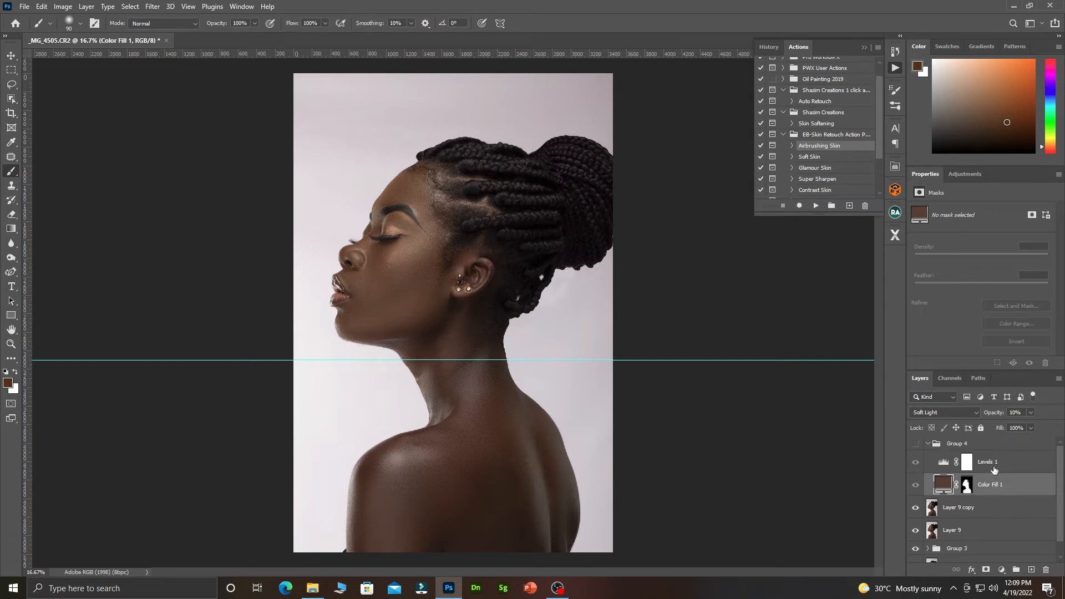
Step: Set Color Fill 1 to 100% opacity with Group 4 visible, and set the collapsed group's opacity to 52%
drag(993, 415, 1049, 419)
click(916, 445)
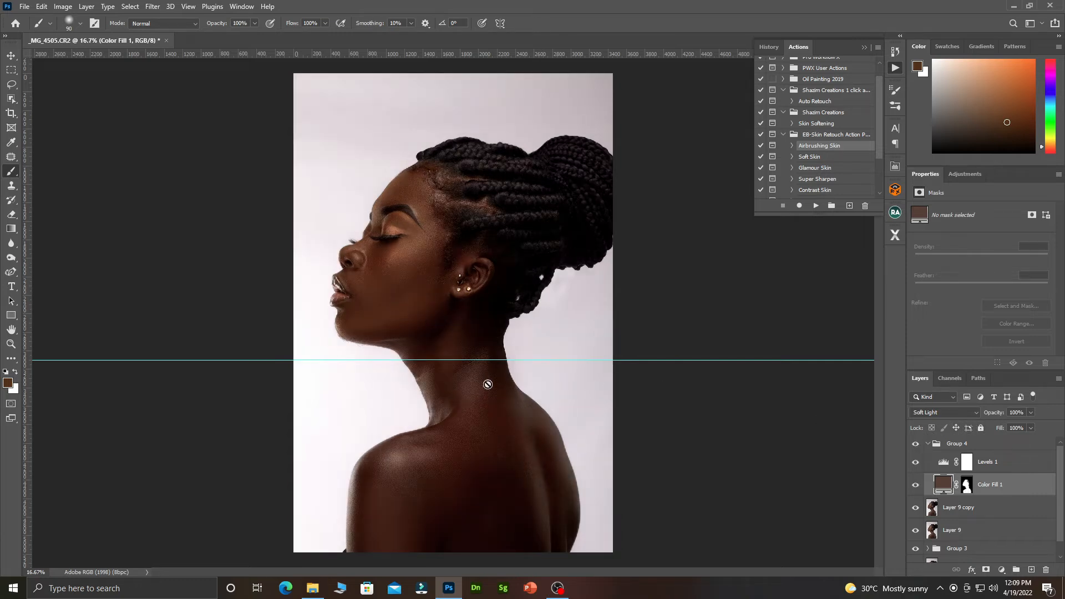
click(928, 444)
drag(1002, 418, 971, 426)
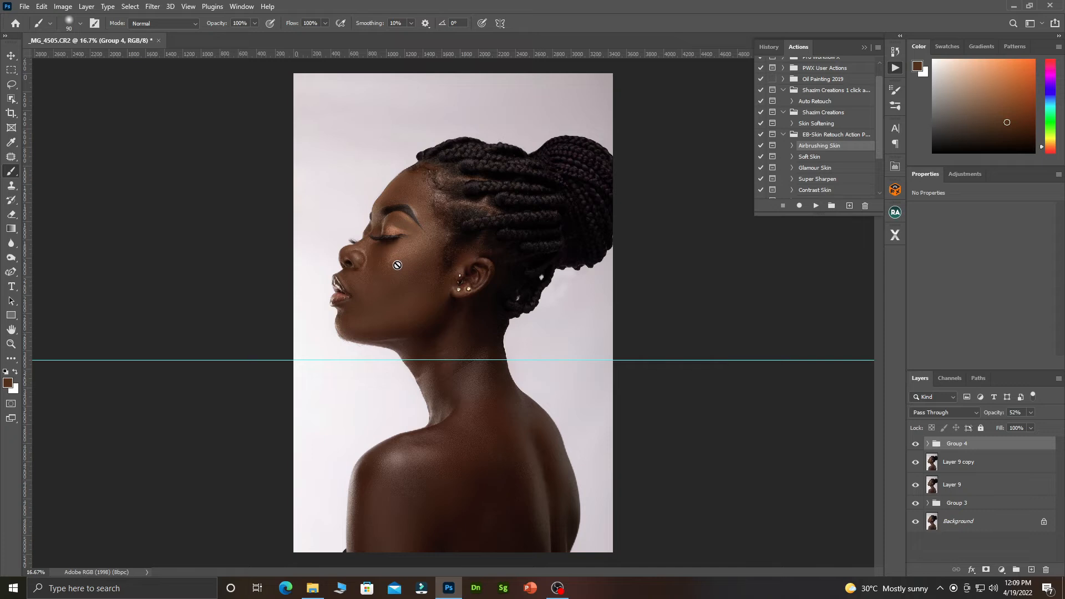
Step: Hide Group 4 and rename it "skin tone", leaving Layer 9 copy as the selected layer
click(915, 444)
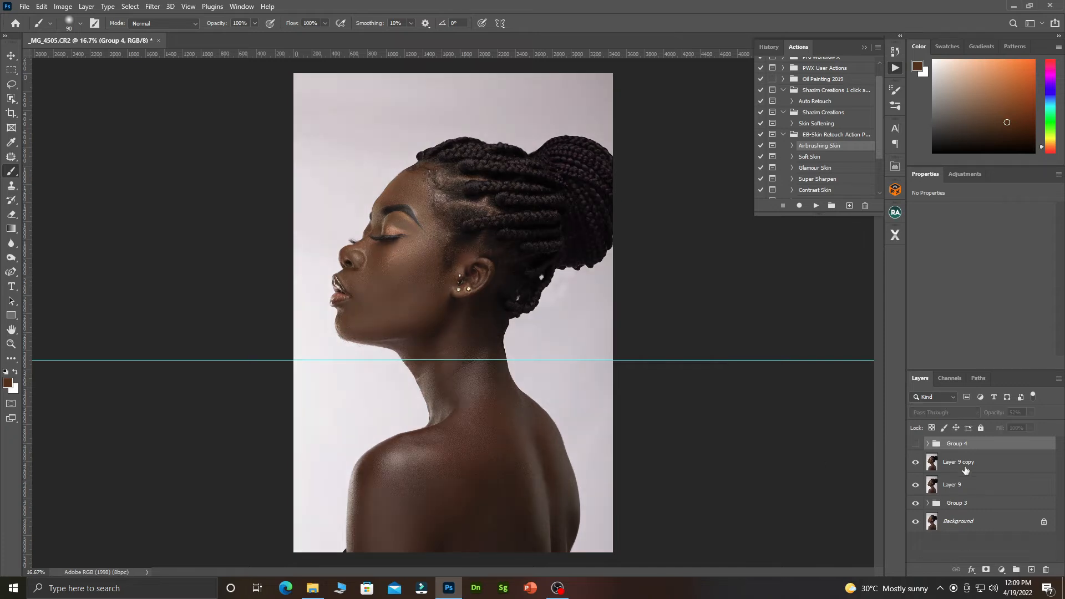
click(966, 470)
double_click(958, 444)
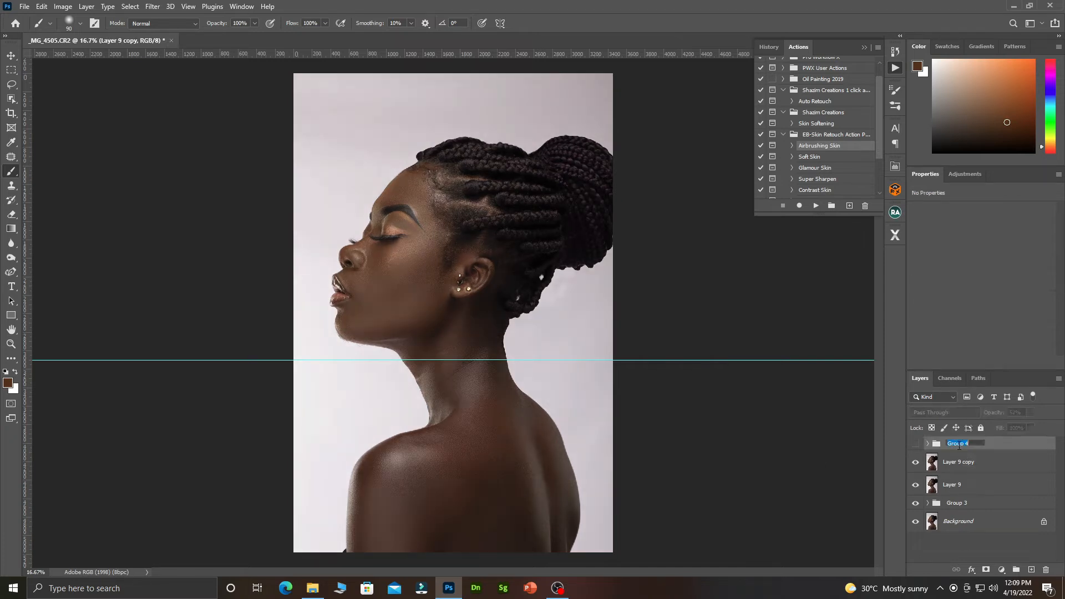
text(skin tone)
click(1016, 467)
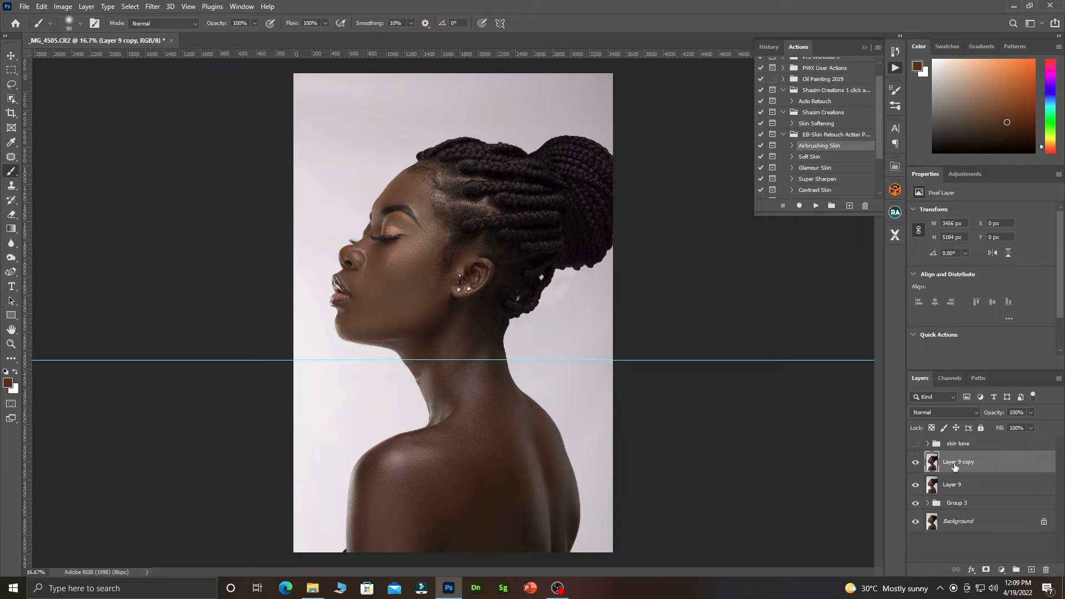
Step: Open Layer 9 copy in the Camera Raw Filter and apply the Natural Look user preset
click(153, 6)
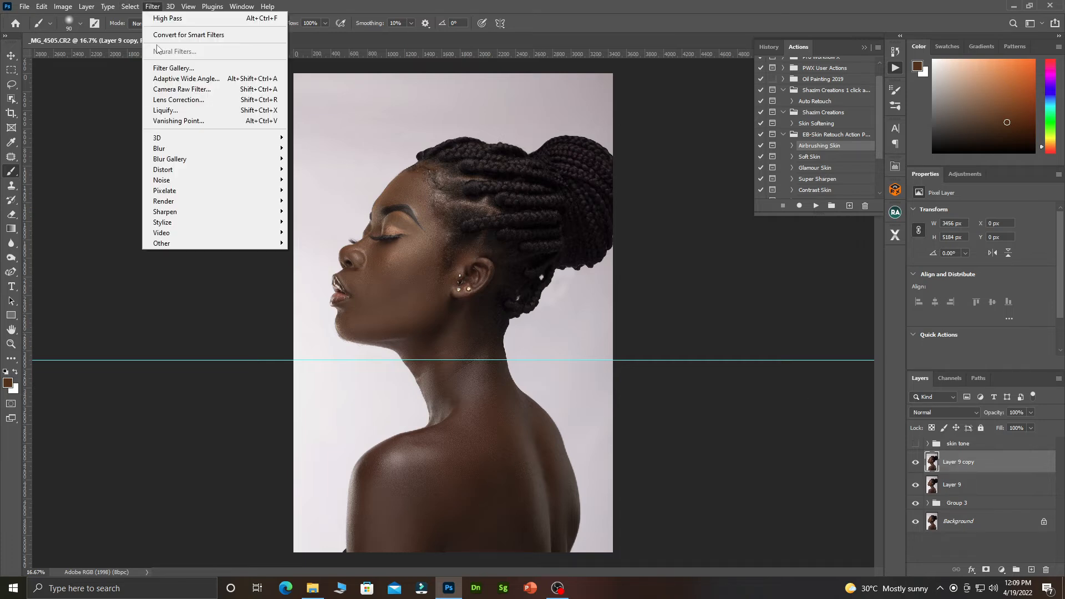
click(192, 89)
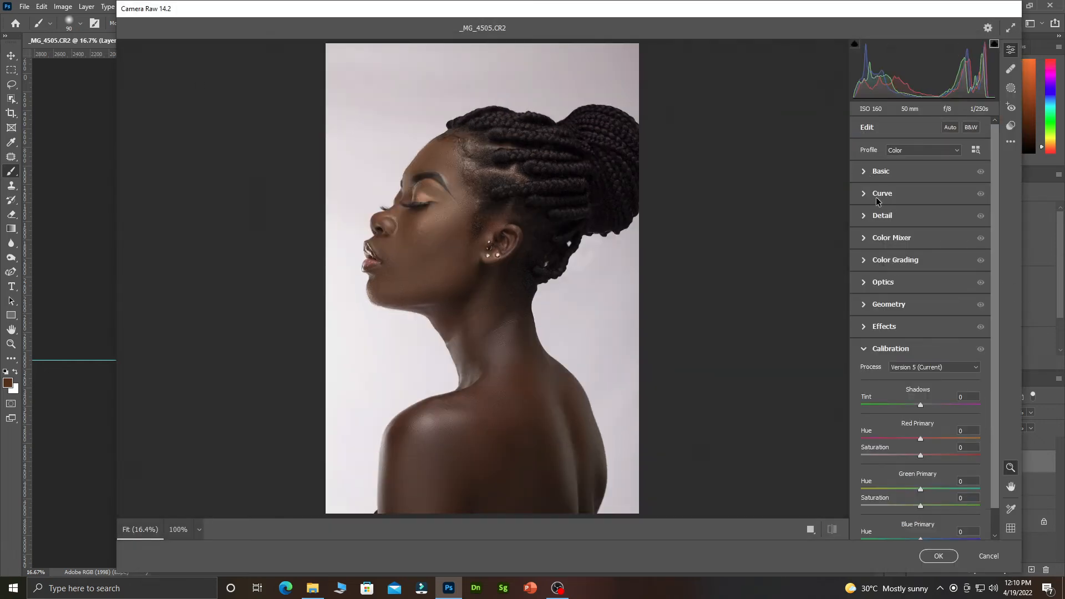
click(1011, 126)
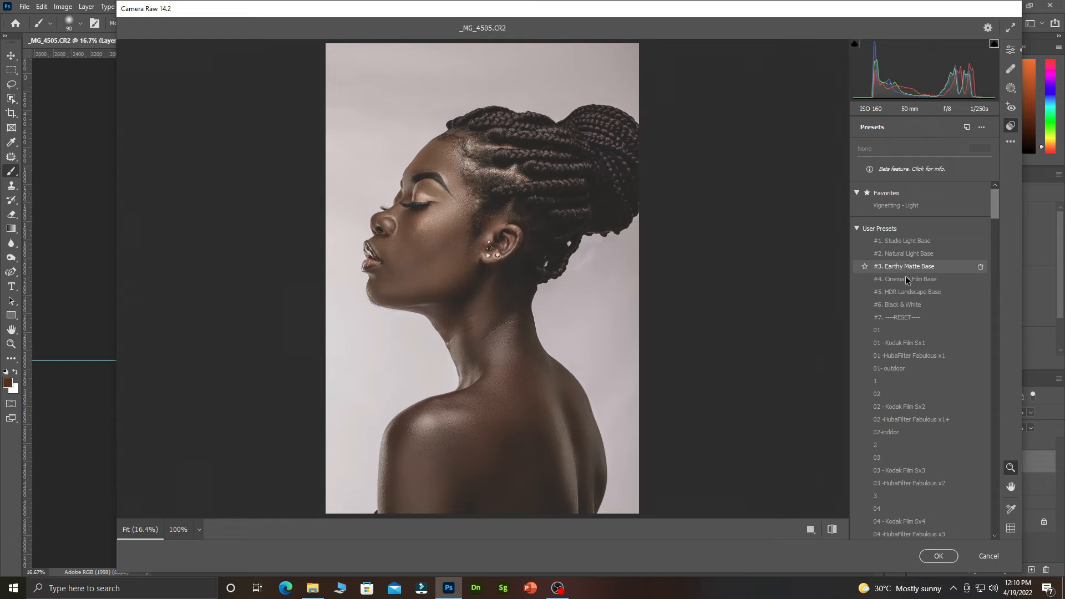
scroll(918, 370, down, 10)
drag(995, 245, 1004, 380)
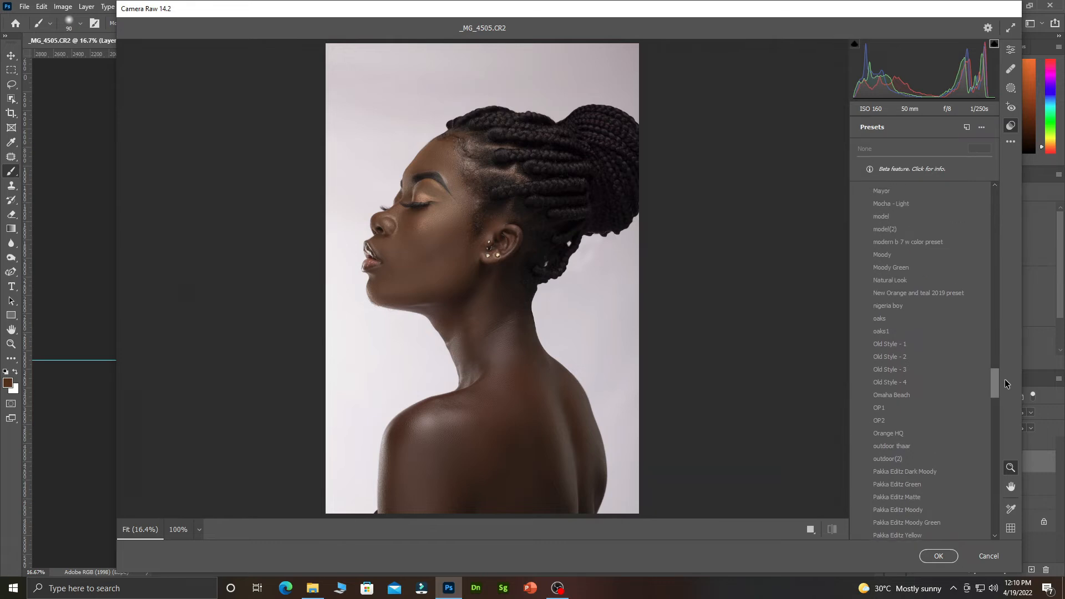
click(904, 282)
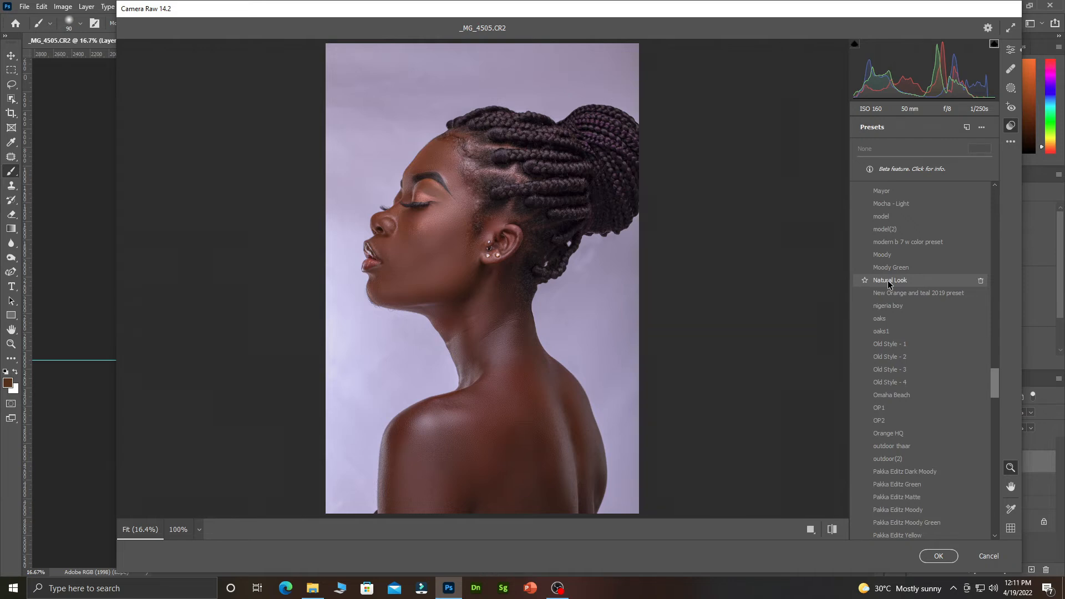
click(889, 281)
click(885, 286)
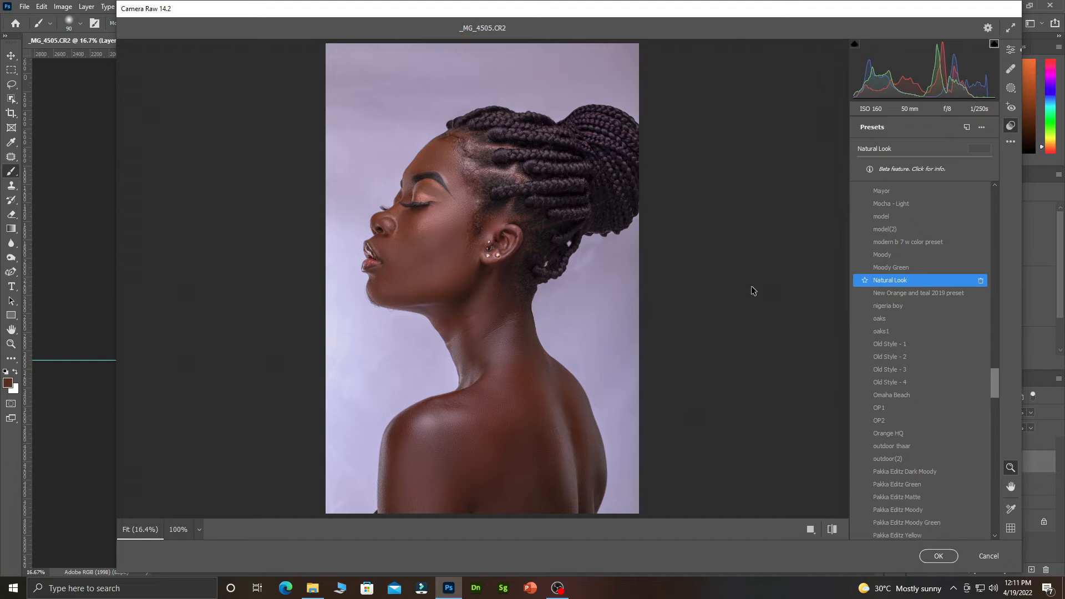
Step: Compare the before and after views of the preset and commit the Camera Raw Filter to the layer
click(833, 530)
click(833, 530)
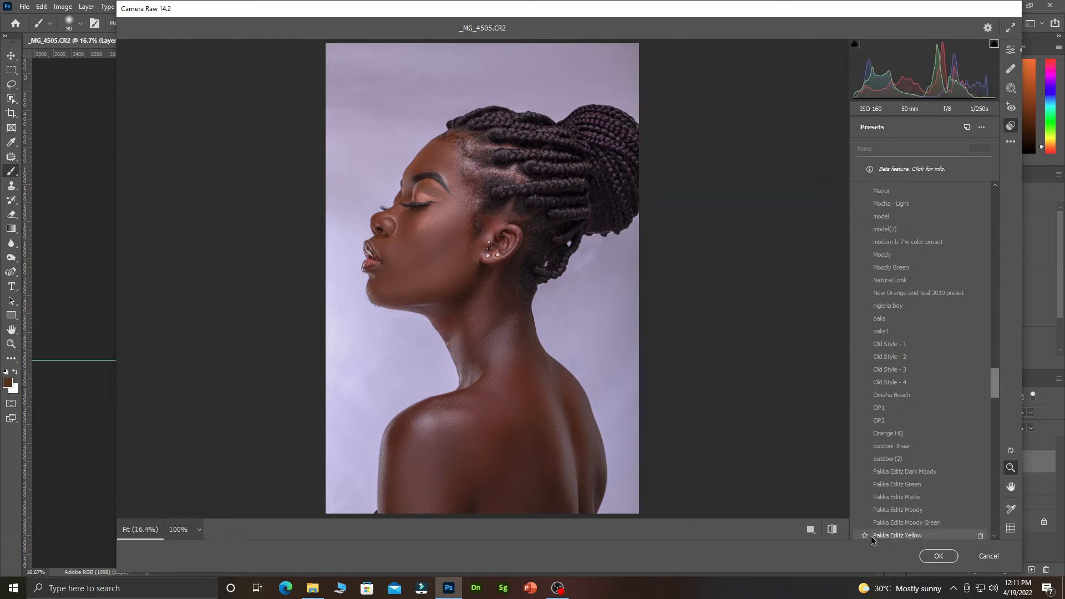
click(942, 559)
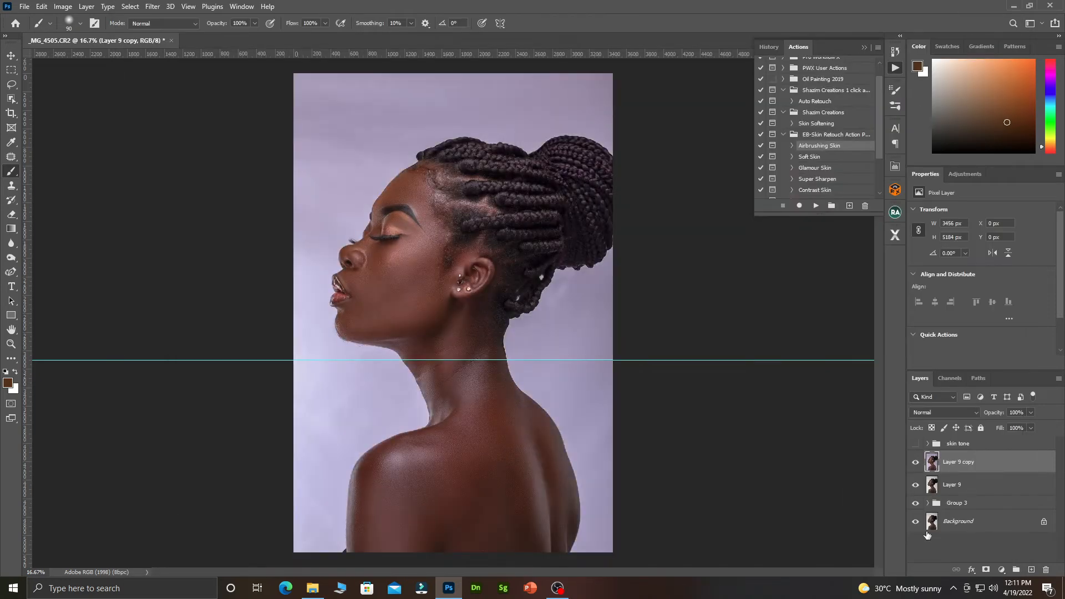
Step: Compare the portrait with and without the skin tone group, and examine the ear, braids and backdrop up close
scroll(449, 269, up, 1)
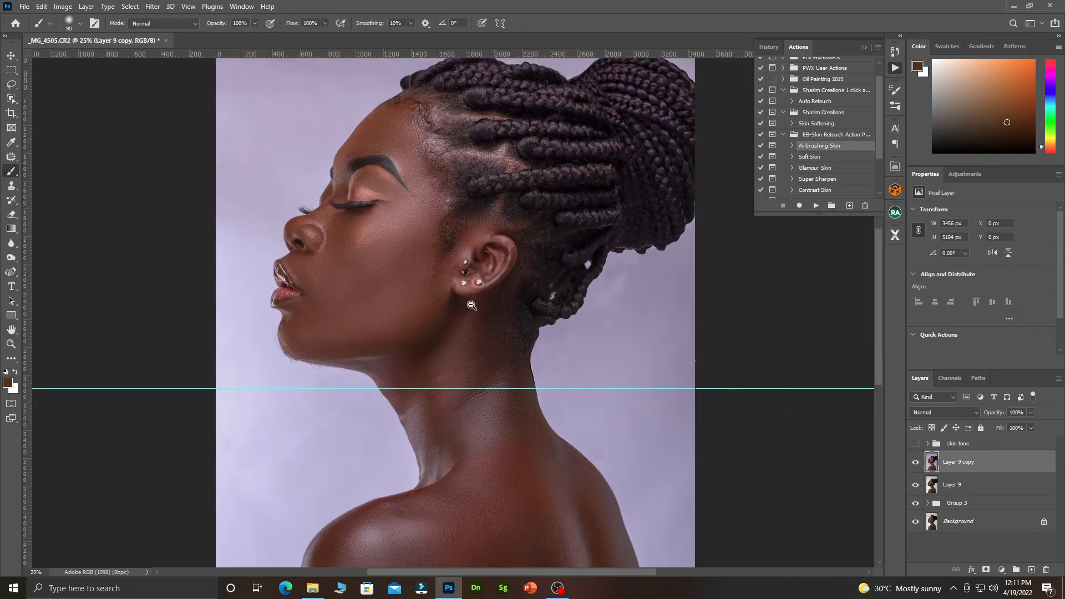
scroll(475, 308, down, 1)
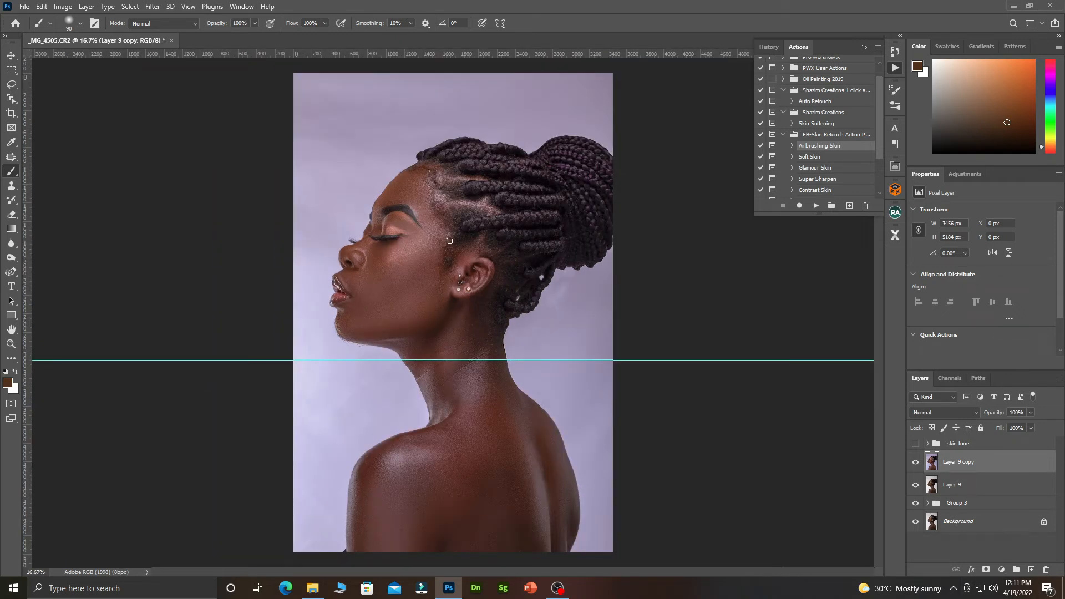
click(916, 444)
click(916, 444)
click(916, 444)
click(916, 444)
click(917, 444)
click(917, 444)
ctrl+click(557, 296)
ctrl+click(558, 295)
ctrl+click(558, 295)
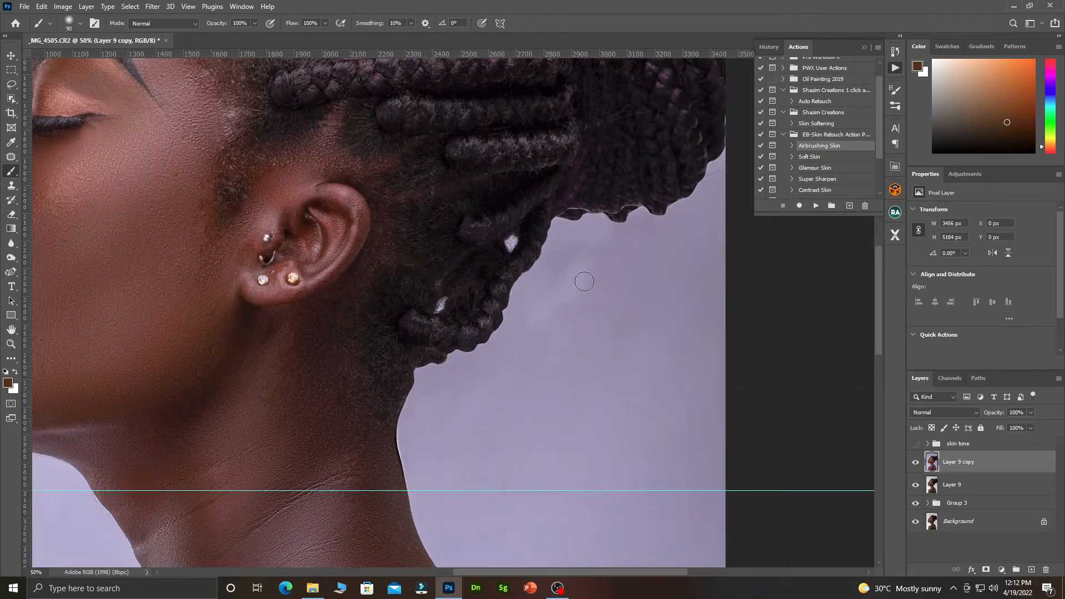
scroll(584, 283, down, 3)
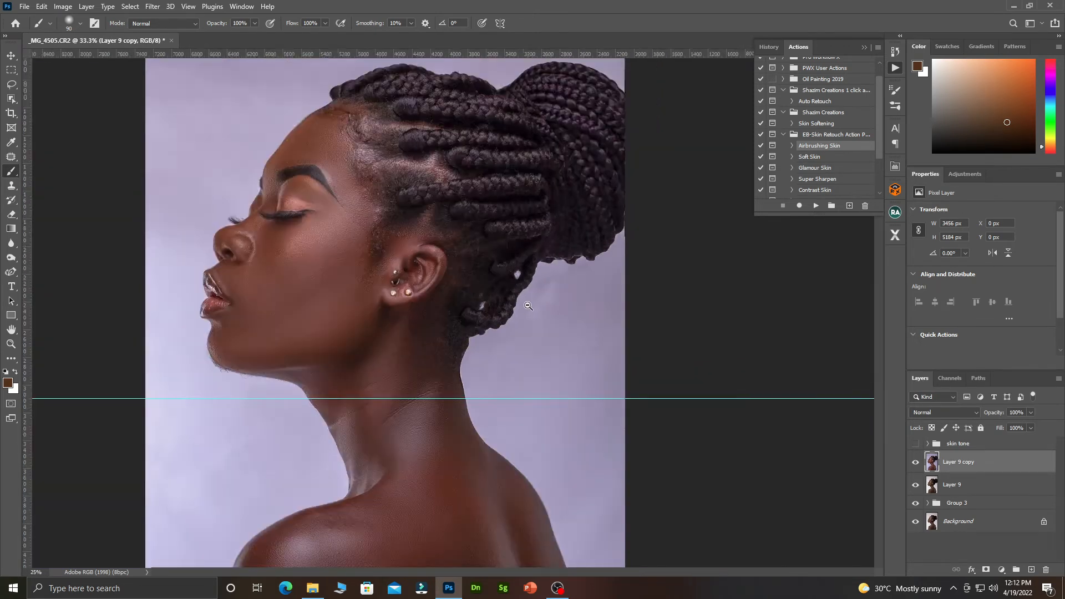
scroll(529, 306, down, 1)
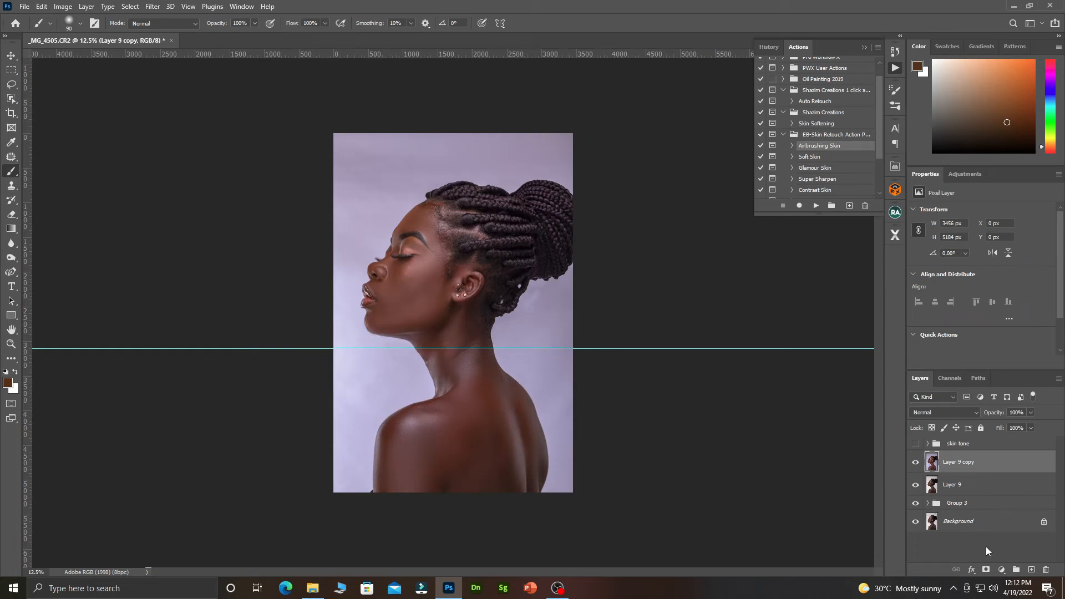
Step: Try adding a layer mask to Layer 9 copy and undo it
click(987, 568)
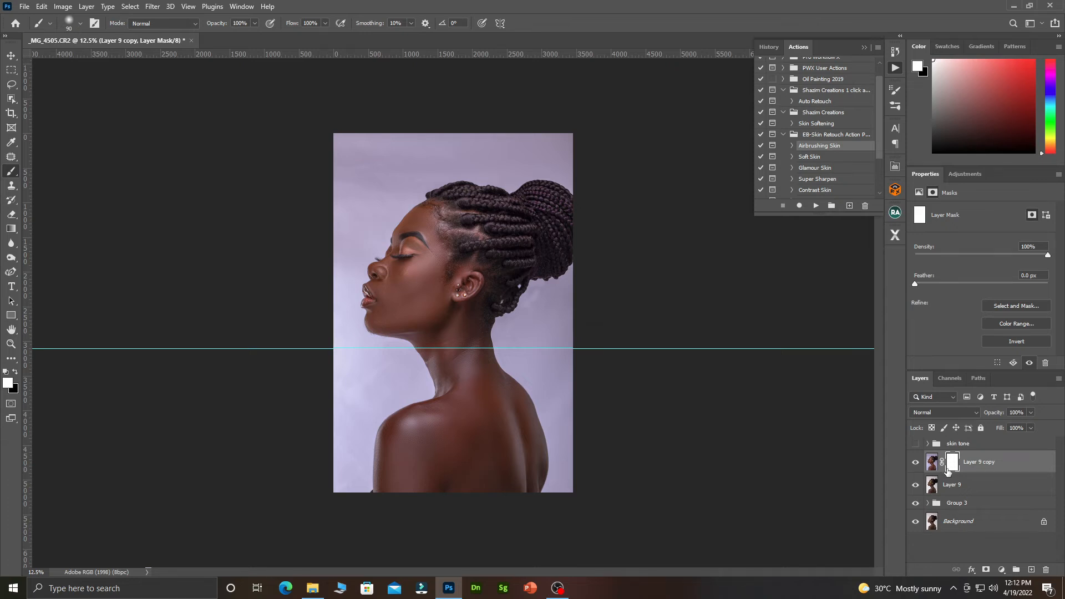
key(ctrl+z)
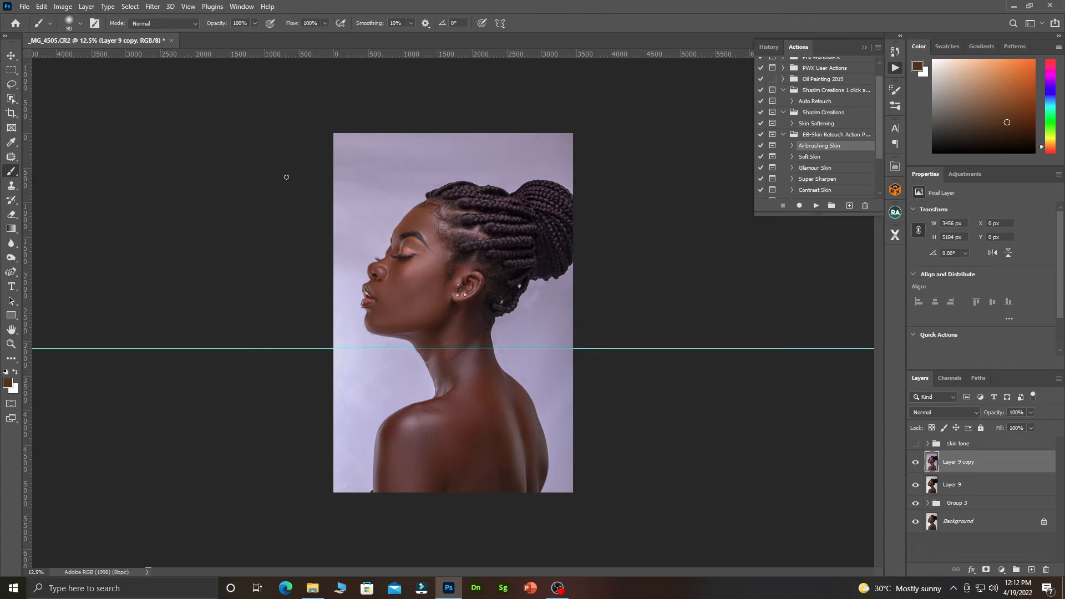
Step: Select the woman in Layer 9 copy with the automatic Subject selection
click(153, 7)
mouse_move(127, 8)
click(142, 135)
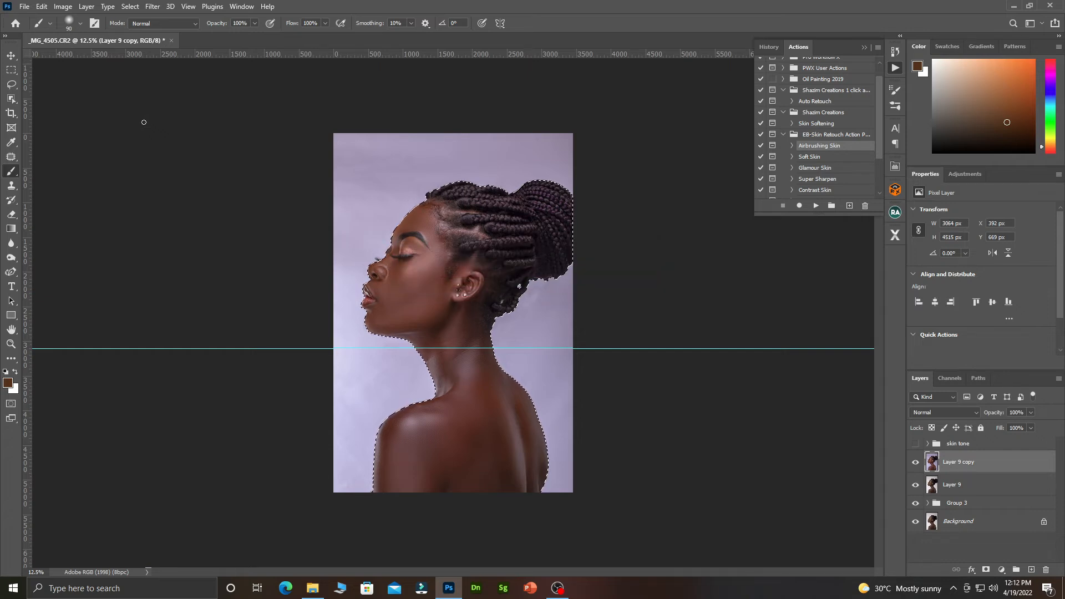
Step: Examine the selection edge around the face and set the Lasso tool to add to the current selection
key(ctrl+plus)
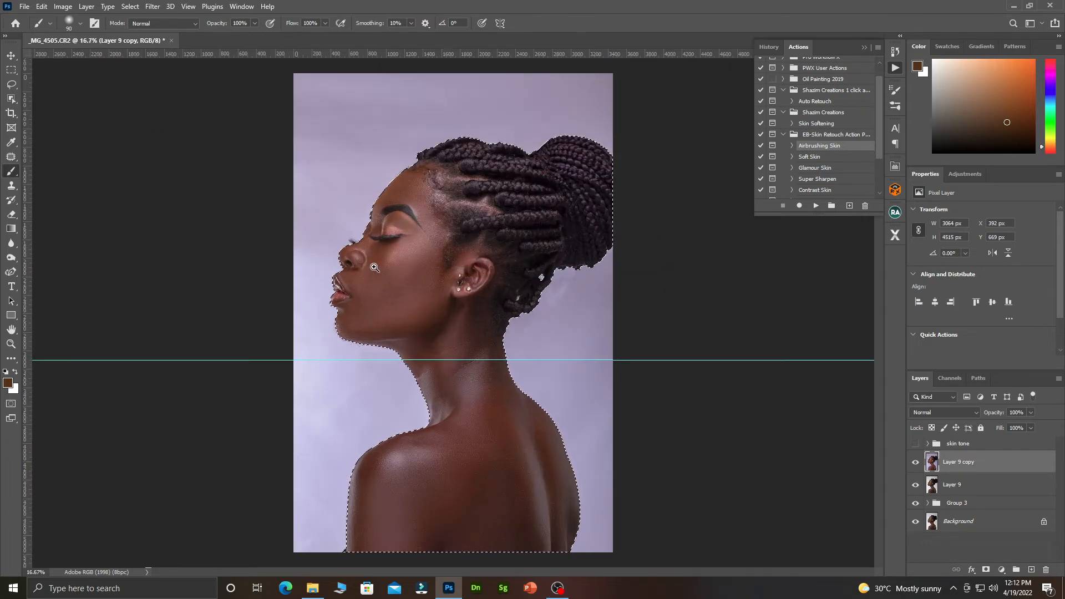
ctrl+click(375, 267)
ctrl+click(352, 261)
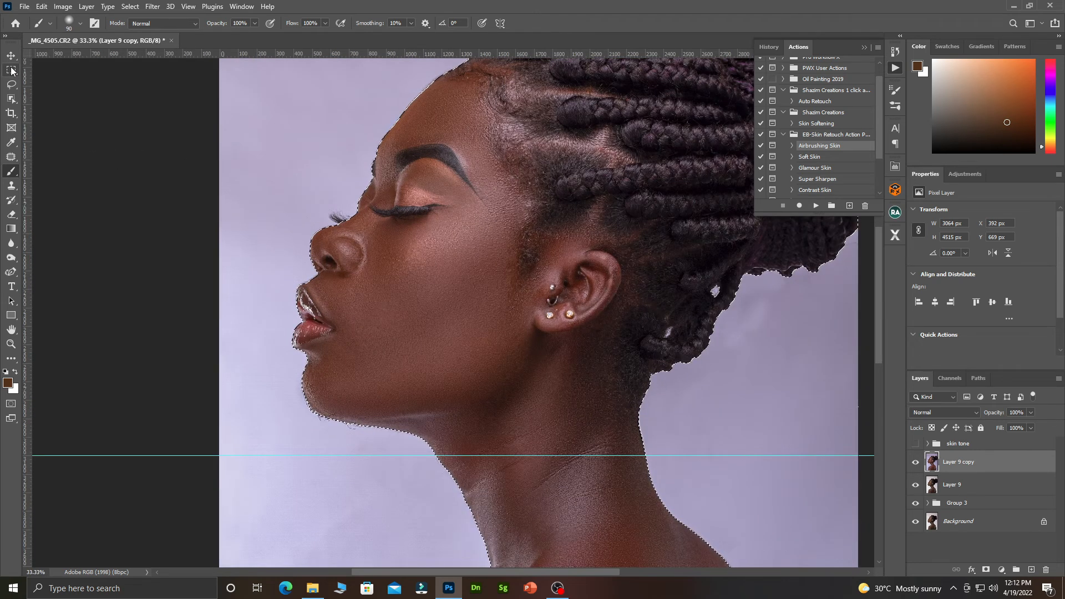
click(11, 84)
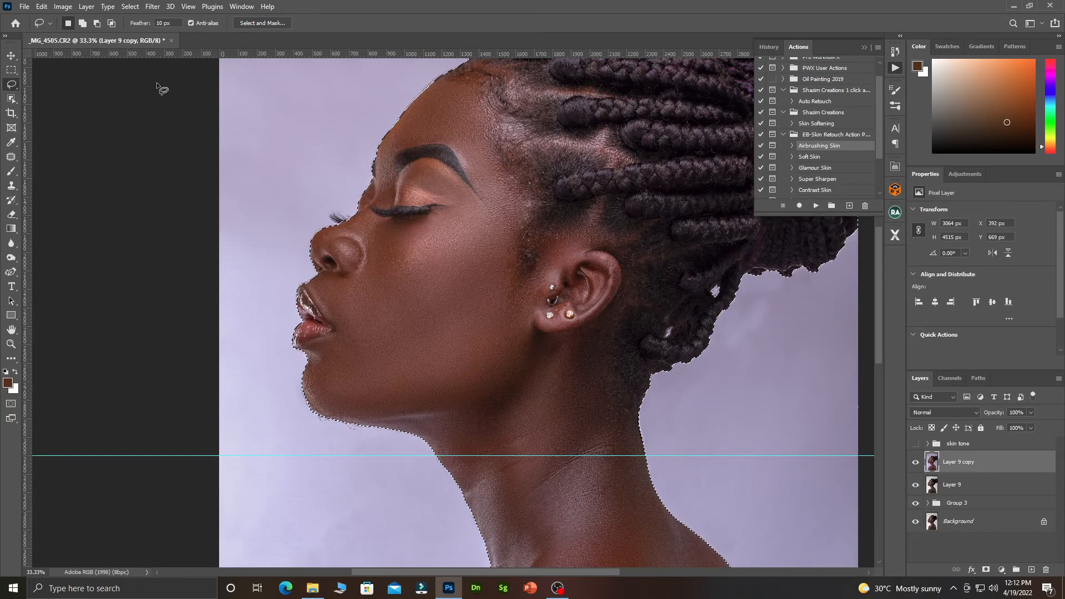
click(83, 23)
alt+click(469, 330)
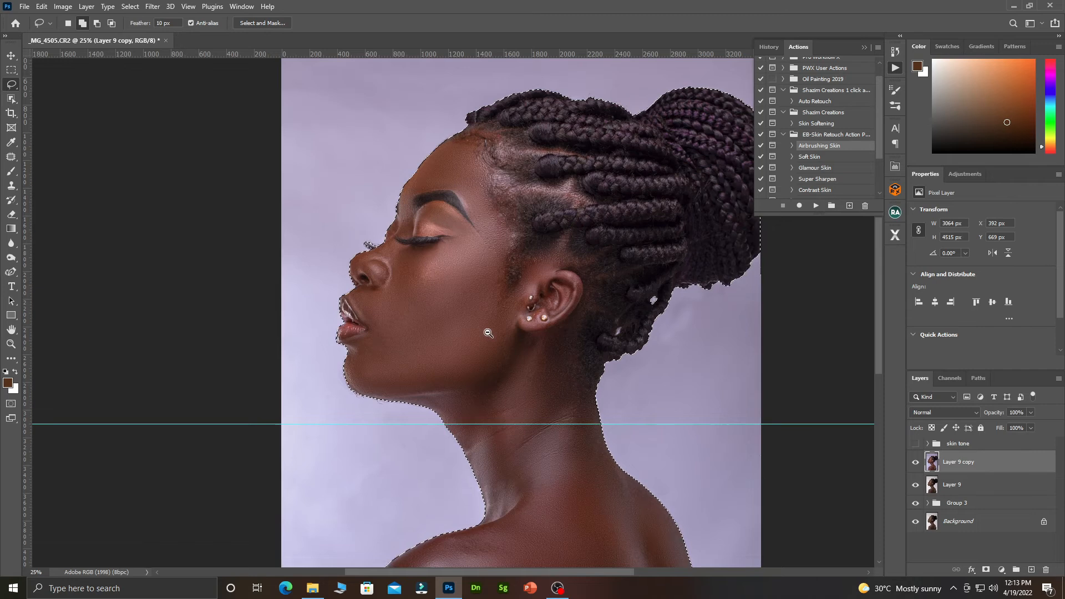
alt+click(619, 424)
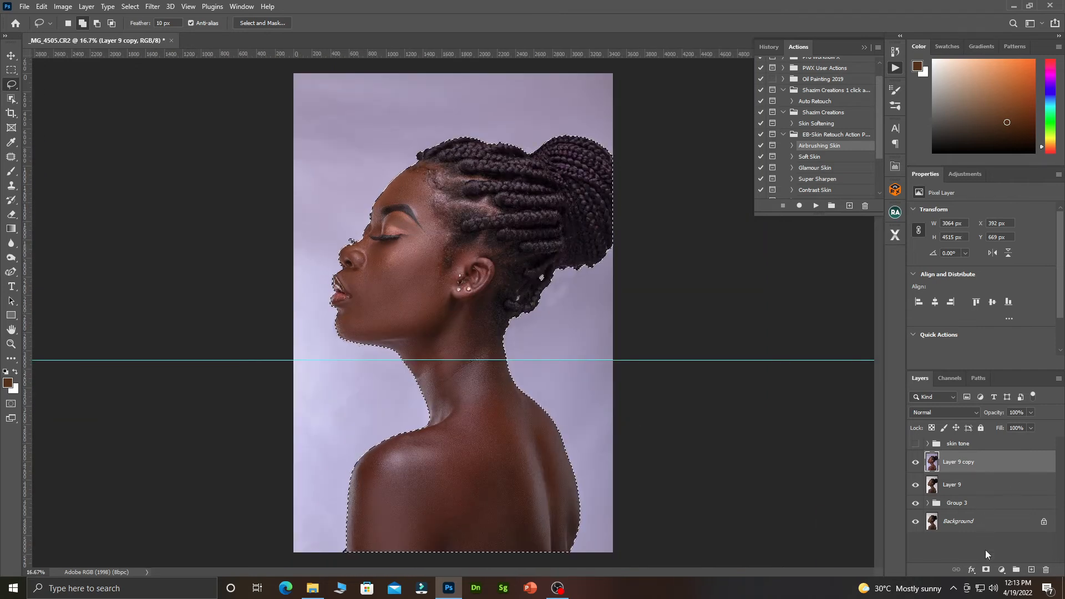
Step: Mask Layer 9 copy with the subject selection and place a new dark brown Solid Color fill layer beneath it
click(986, 570)
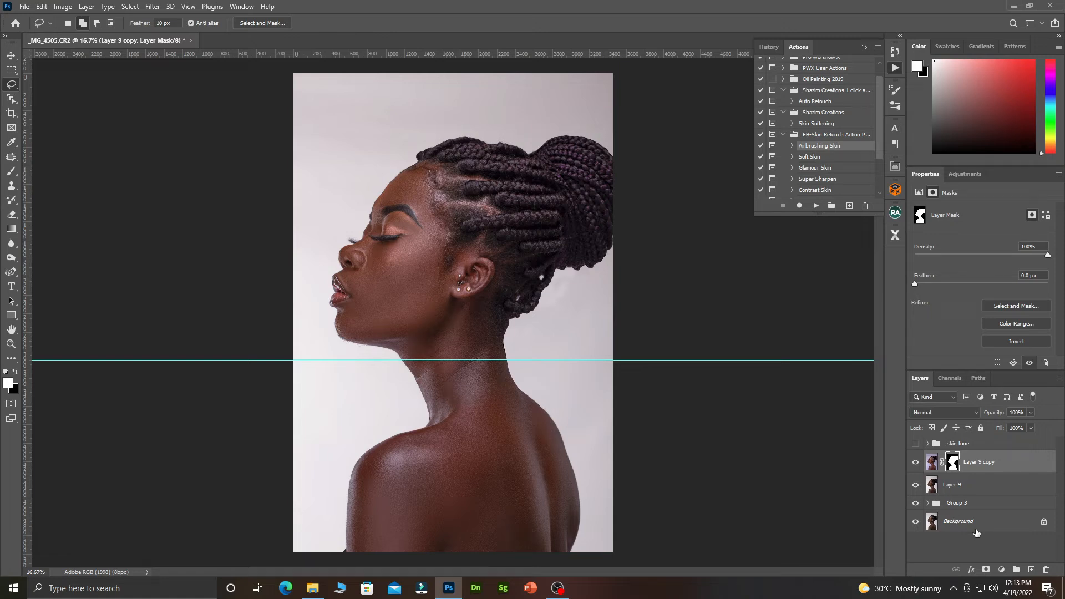
click(916, 487)
click(1002, 569)
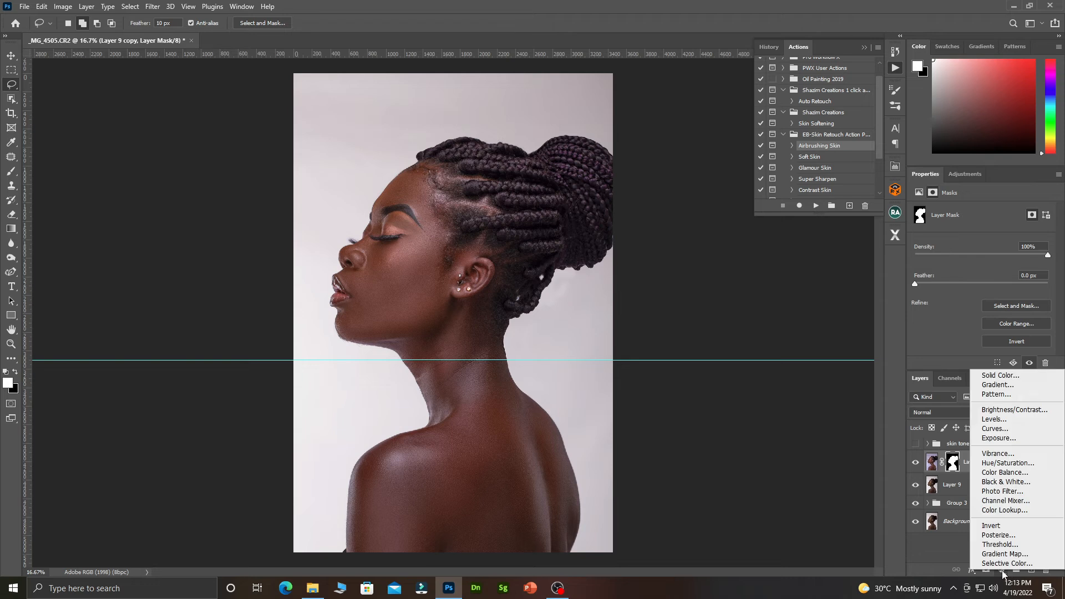
click(1002, 376)
click(894, 313)
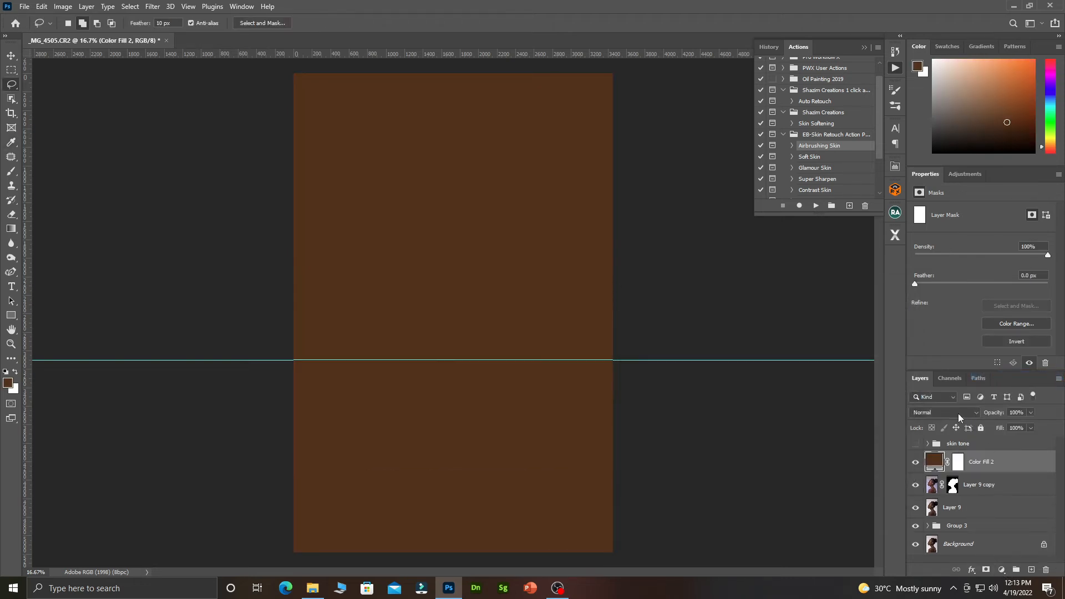
drag(992, 469, 989, 495)
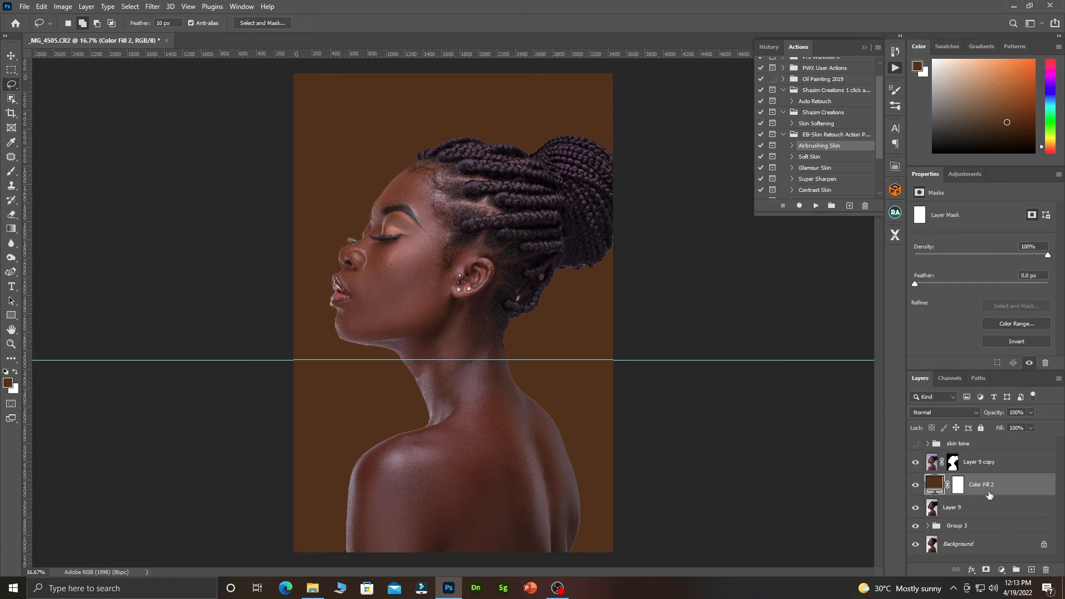
Step: Try black, light grey, blue and red for the fill layer behind the woman, and pick the pale blue e1f0f4
double_click(935, 485)
drag(701, 447, 714, 479)
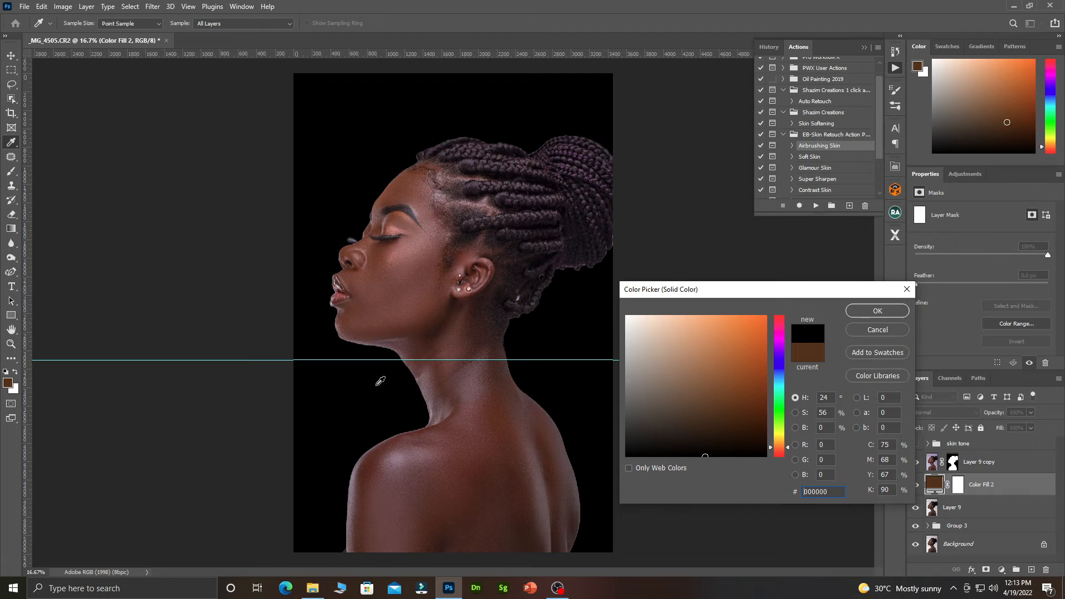
drag(666, 353, 631, 334)
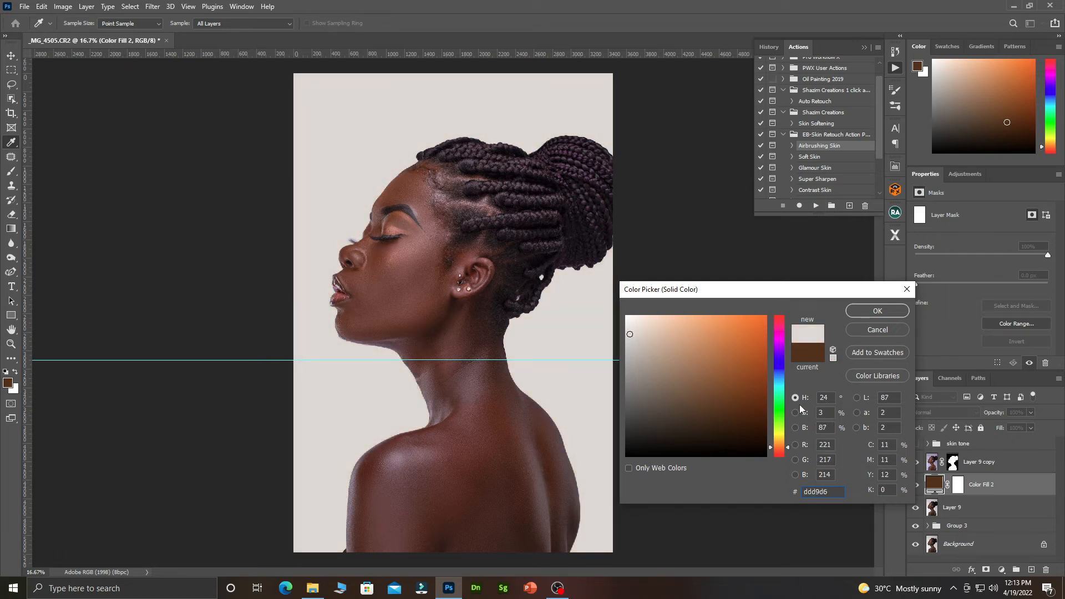
drag(780, 439, 781, 379)
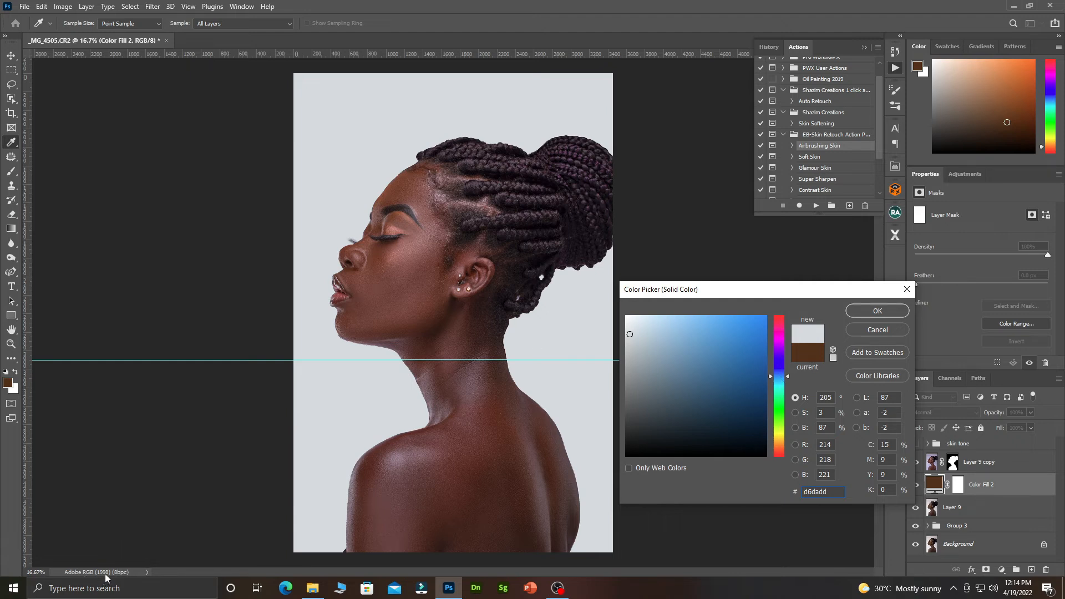
mouse_move(785, 384)
mouse_down()
mouse_move(779, 341)
mouse_move(780, 382)
mouse_up()
mouse_move(639, 346)
mouse_down()
mouse_move(792, 346)
mouse_move(719, 304)
mouse_up()
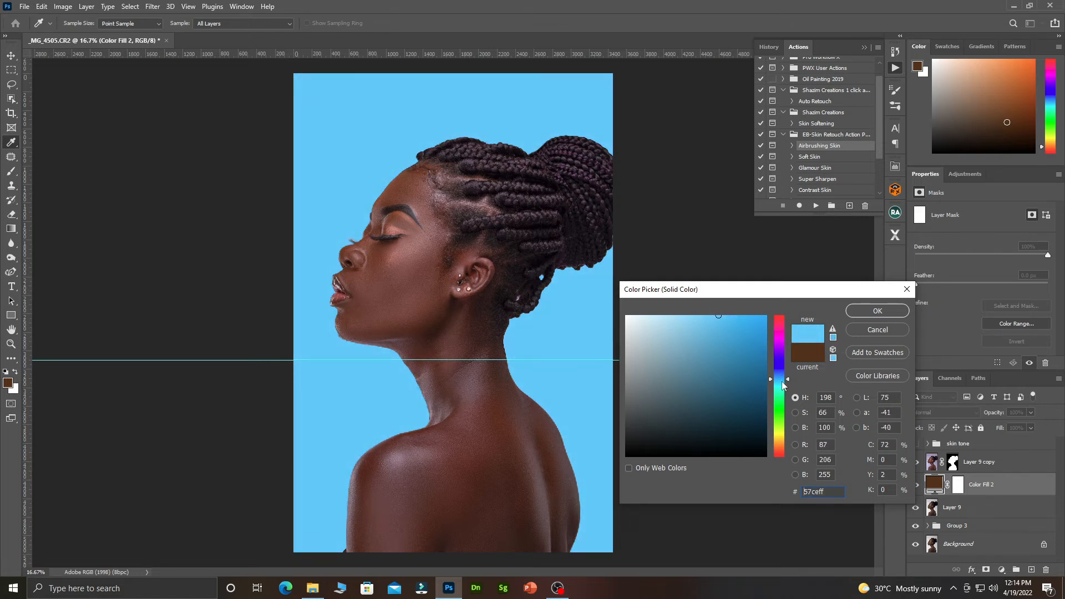
click(781, 391)
mouse_move(782, 395)
mouse_down()
mouse_move(768, 458)
mouse_move(768, 317)
mouse_up()
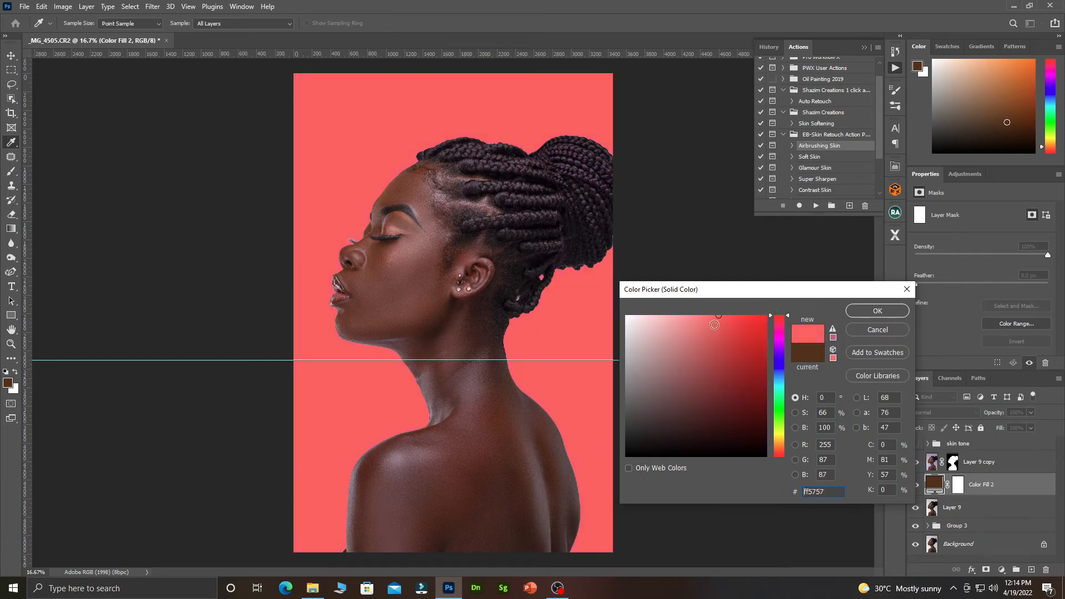
drag(780, 332, 778, 379)
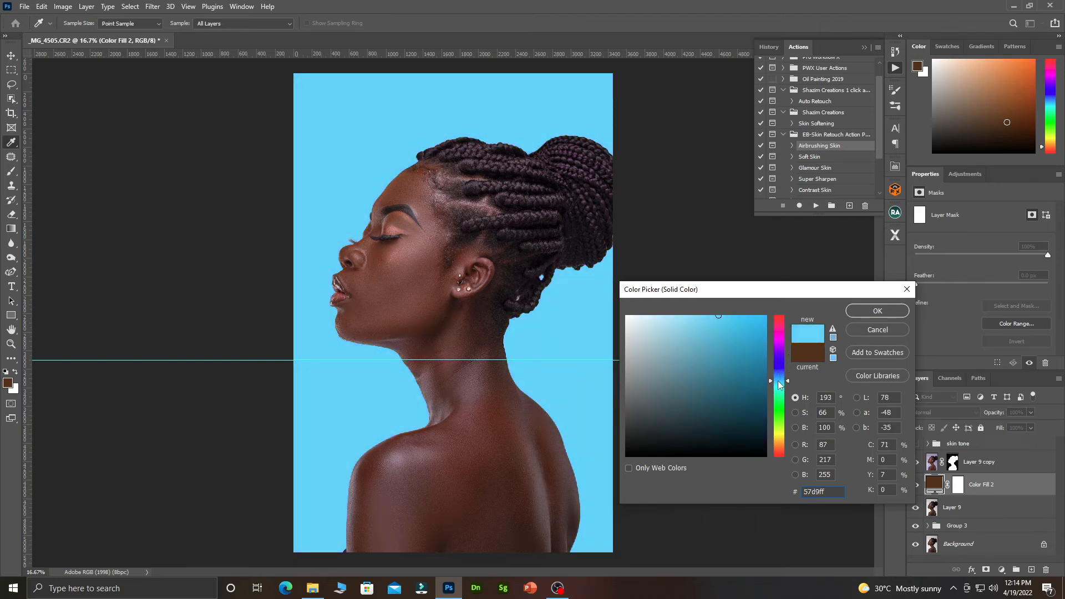
drag(717, 318, 636, 321)
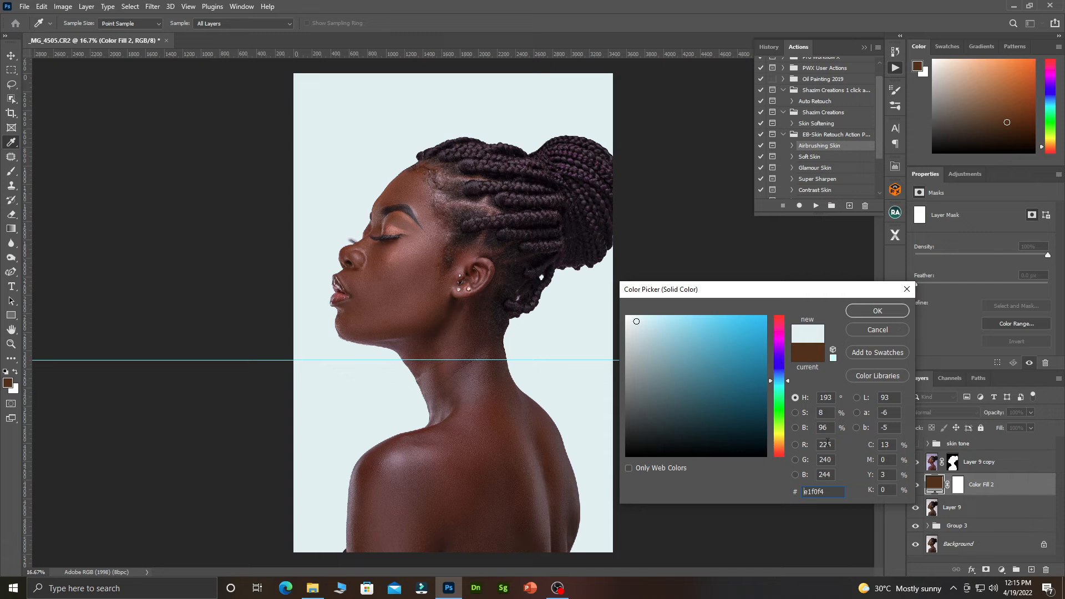
Step: Try the vivid blue 00b6ea for the backdrop fill, and restore and apply the hex colour e1f0f4
double_click(827, 494)
drag(757, 339, 780, 328)
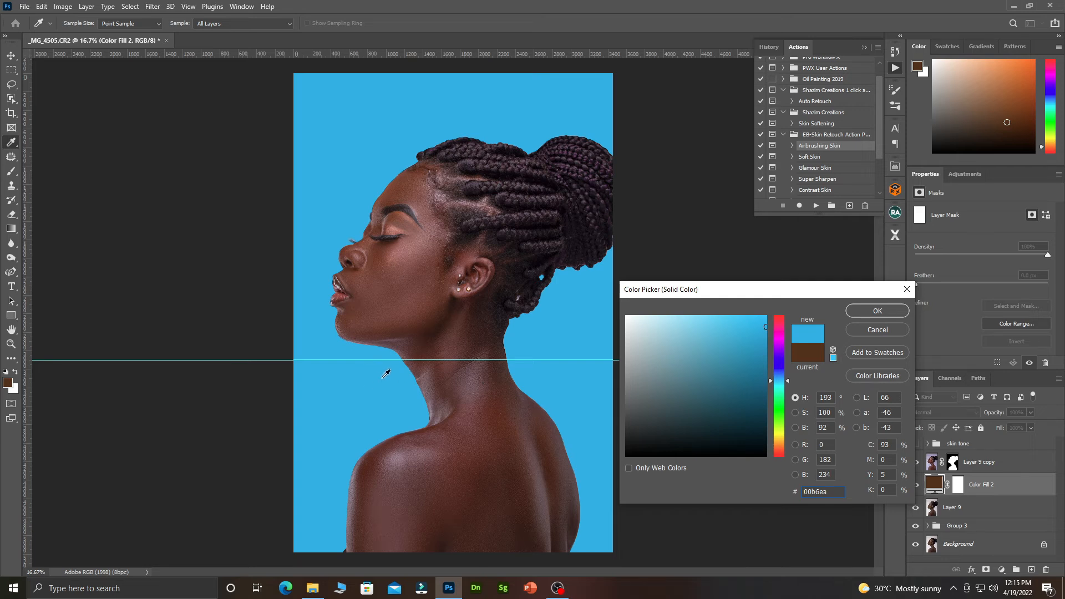
drag(659, 317, 635, 317)
double_click(807, 491)
text(e1f0f4)
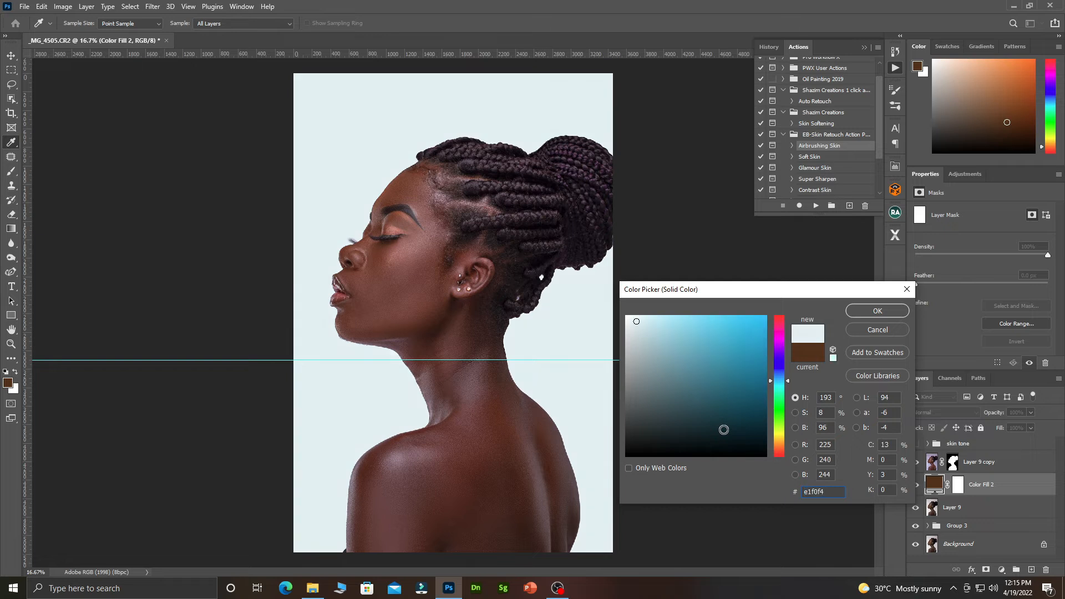
drag(837, 490, 777, 490)
click(878, 312)
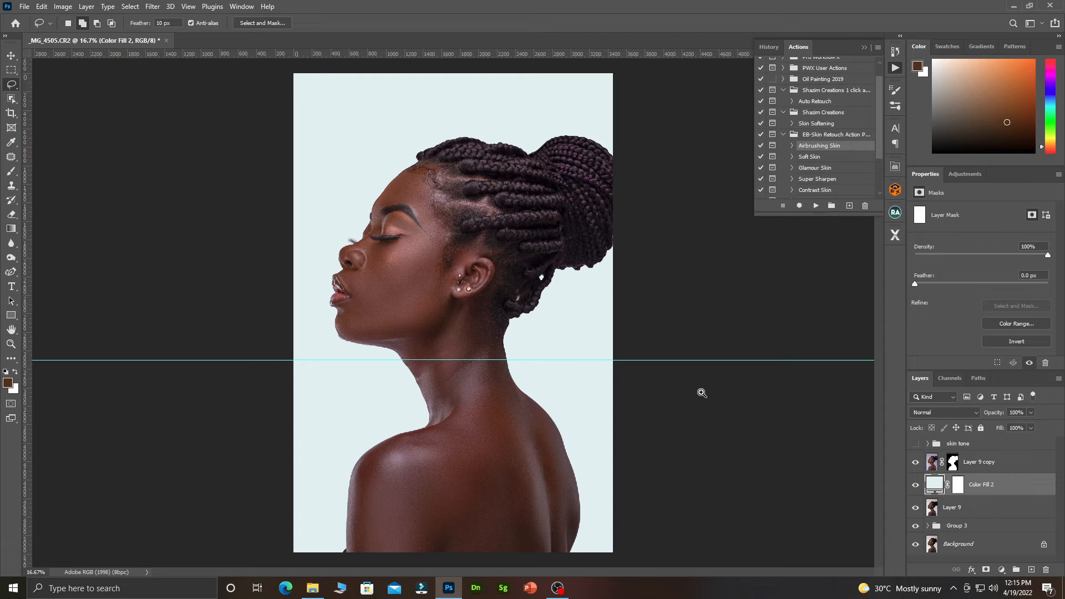
Step: Show the skin tone group again and reduce its opacity to 2%
click(916, 445)
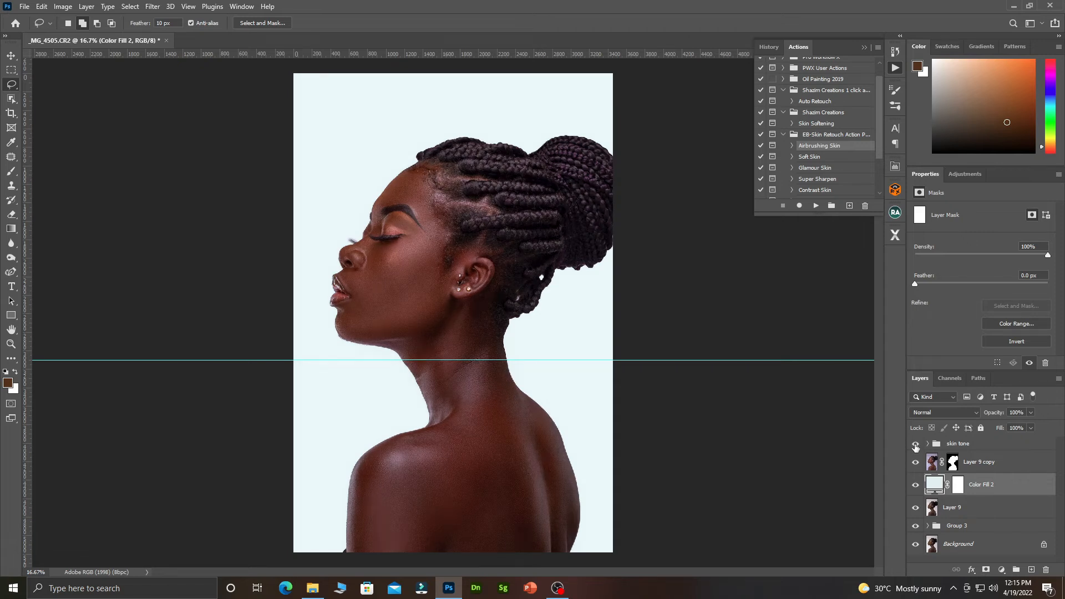
click(960, 444)
drag(995, 413, 974, 417)
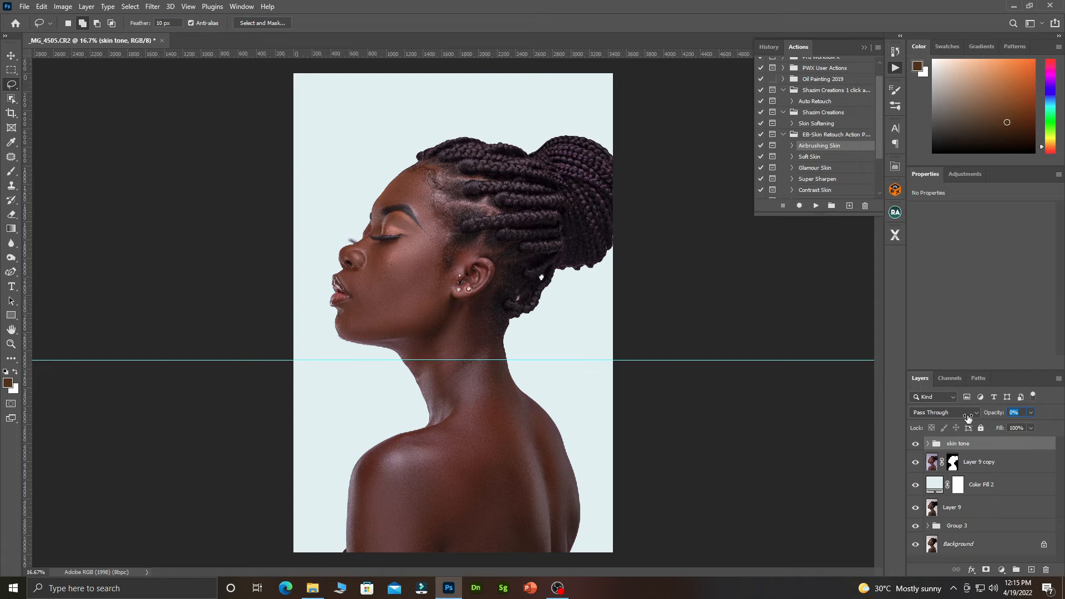
drag(968, 418, 969, 420)
Step: Inspect the face up close and put all layers from the skin tone group down to Group 3 into one group
ctrl+click(415, 286)
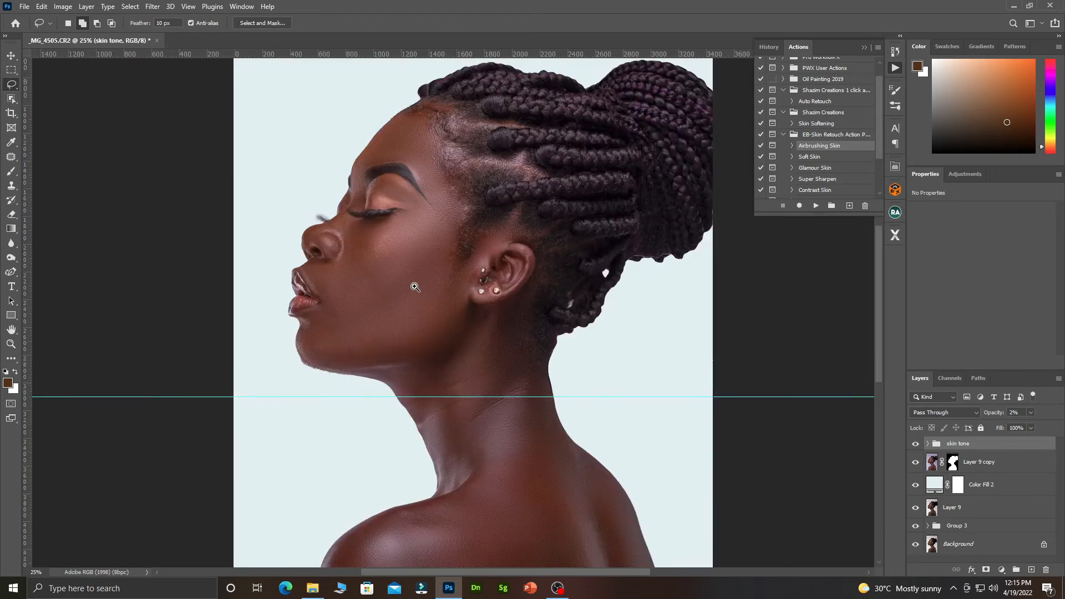
ctrl+click(415, 286)
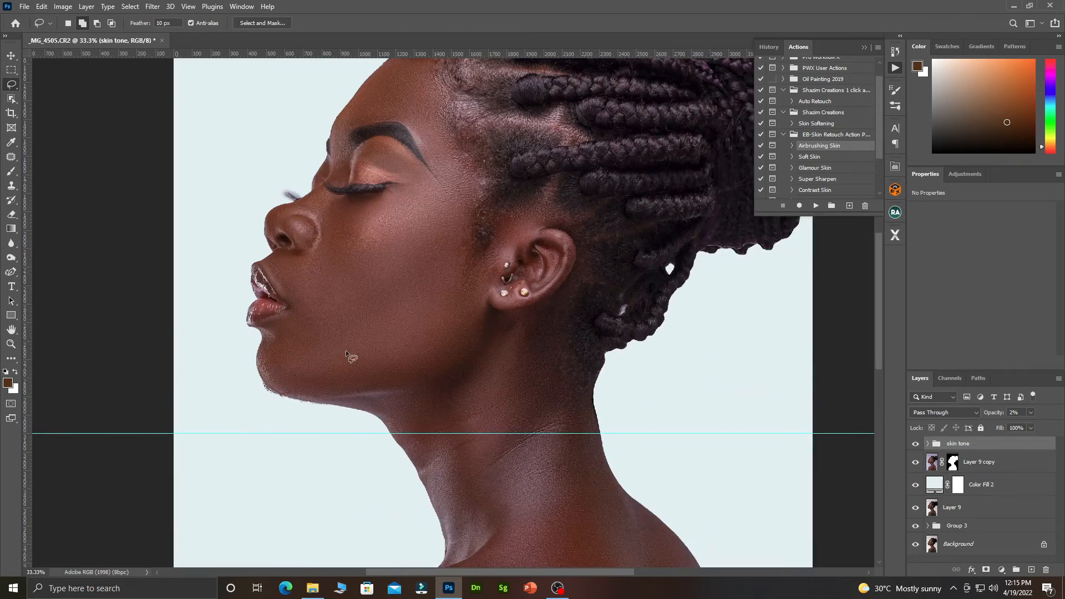
scroll(347, 331, up, 2)
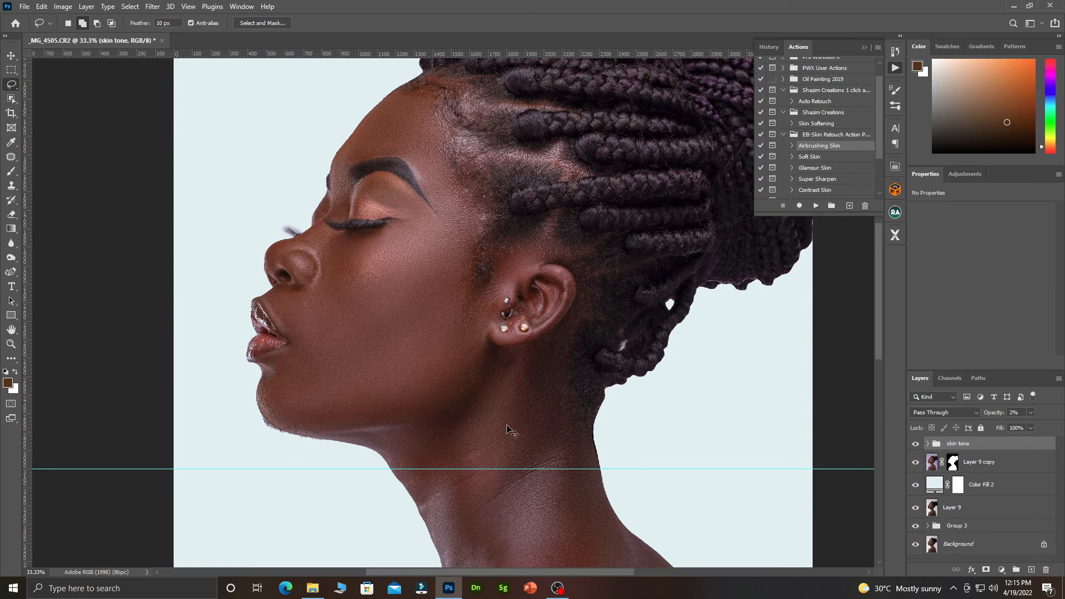
alt+click(445, 366)
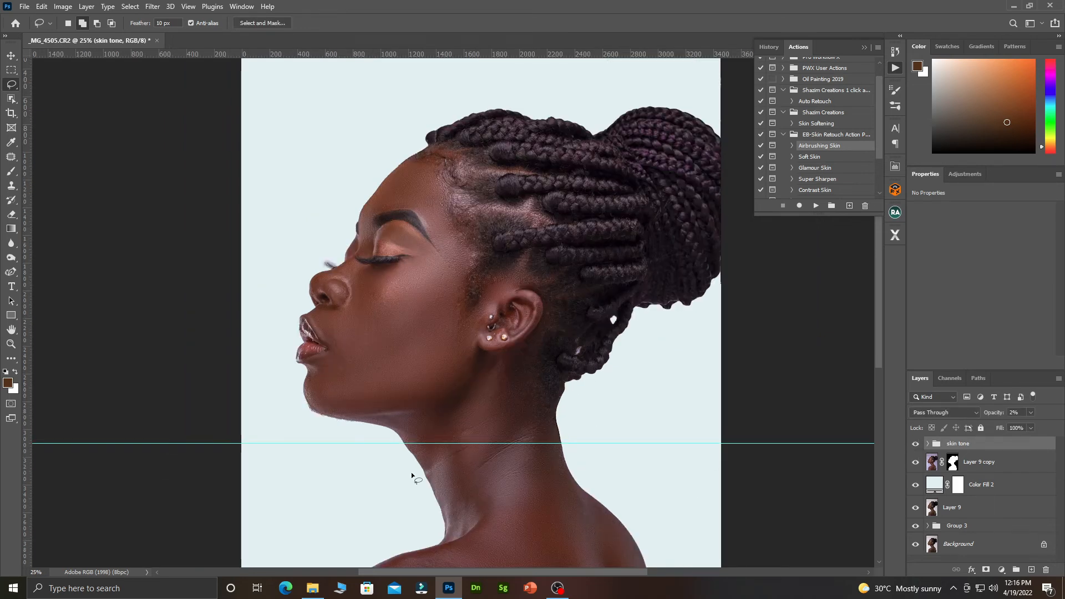
ctrl+click(356, 281)
ctrl+click(356, 281)
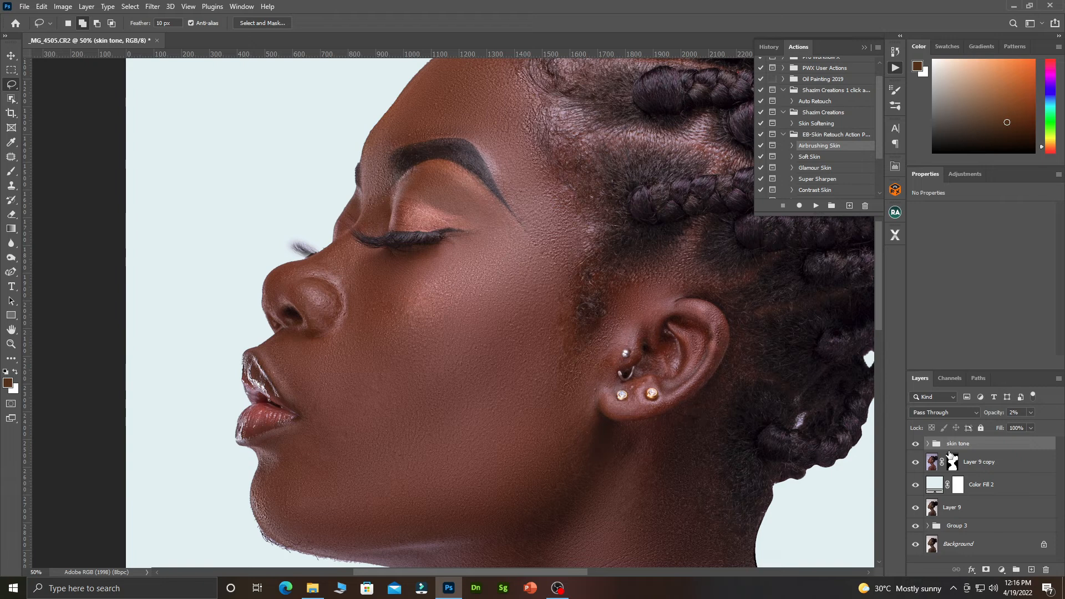
shift+click(994, 530)
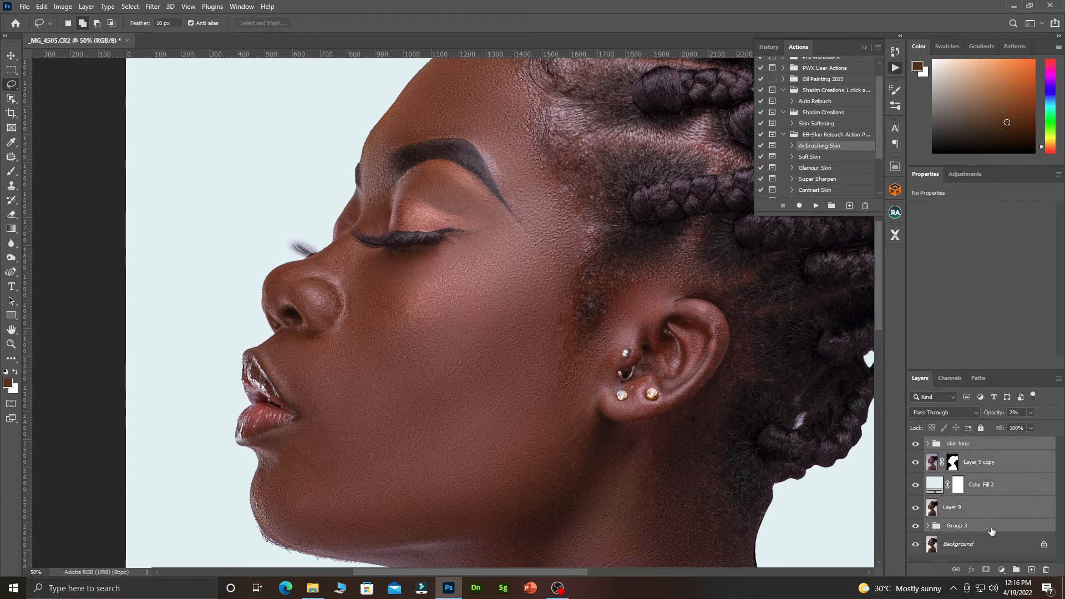
key(ctrl+g)
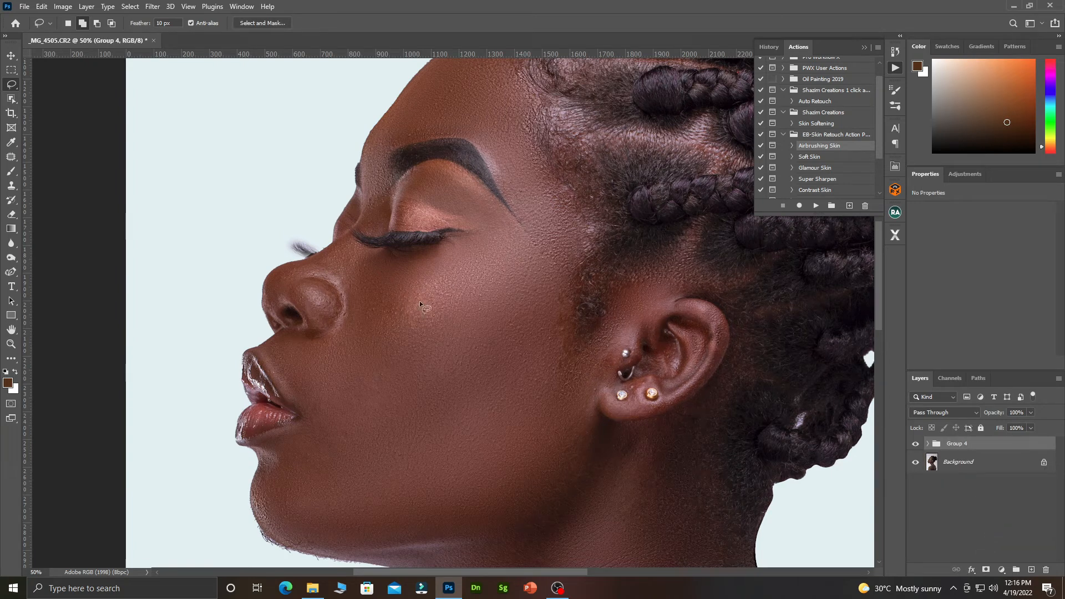
Step: Set the foreground colour to bright green 00f117
scroll(483, 303, right, 5)
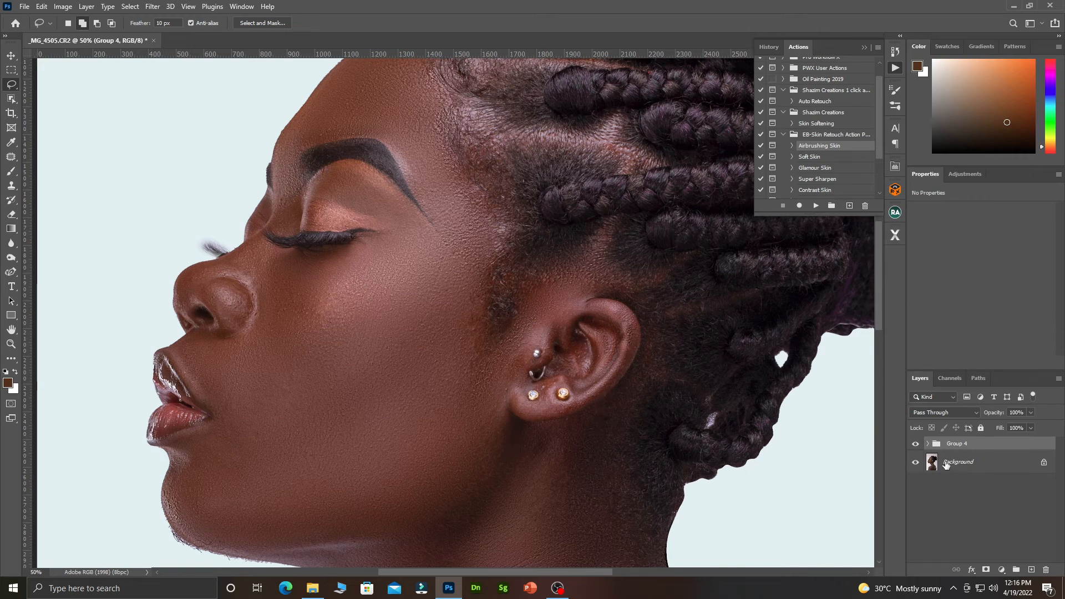
click(8, 383)
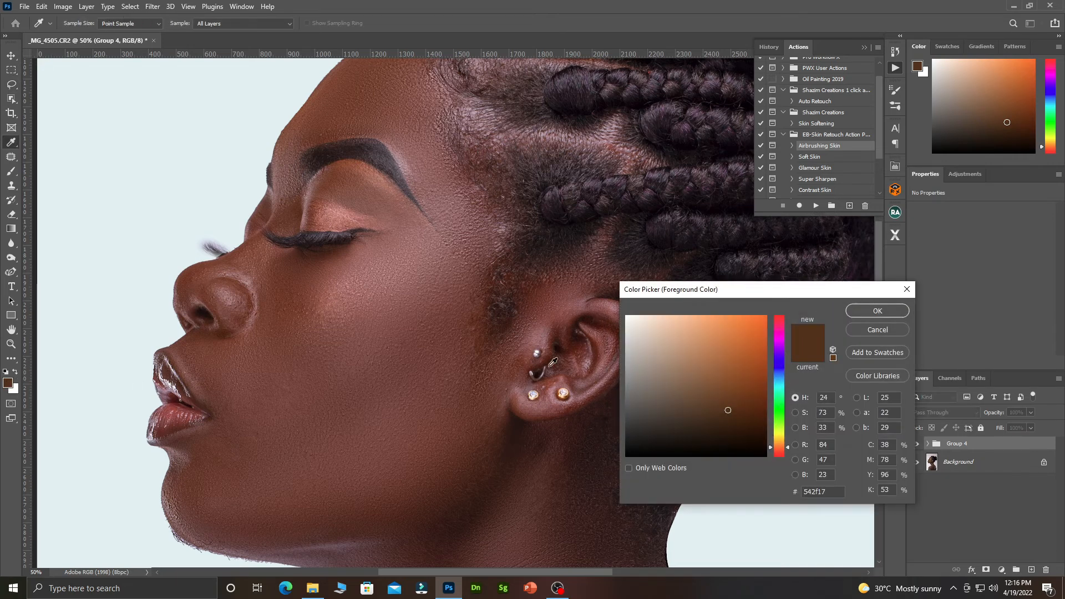
click(780, 407)
mouse_move(764, 332)
mouse_down()
mouse_move(767, 341)
mouse_move(768, 323)
mouse_up()
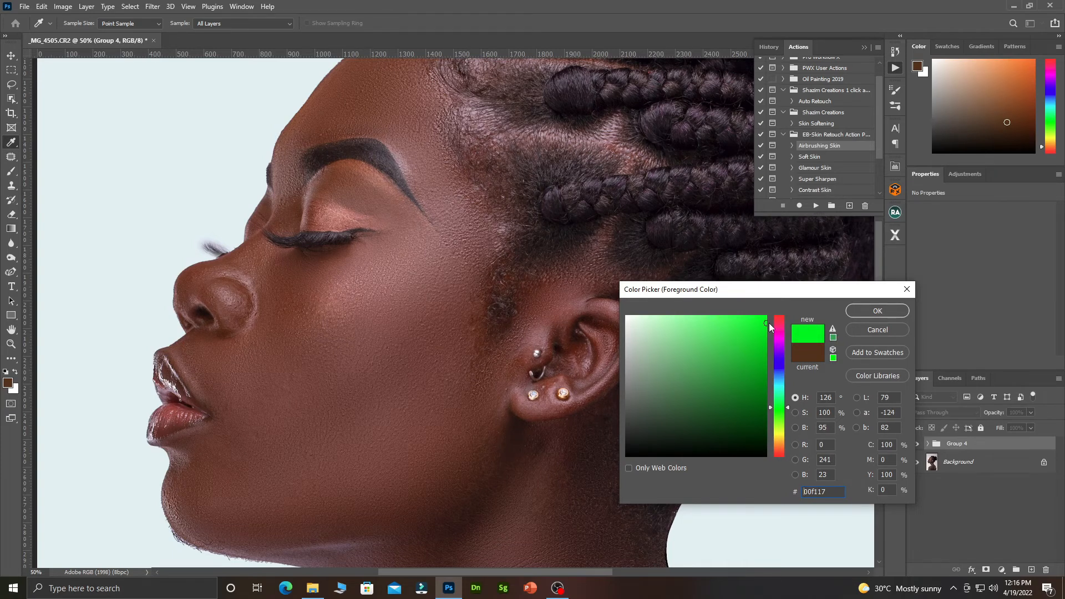
click(904, 306)
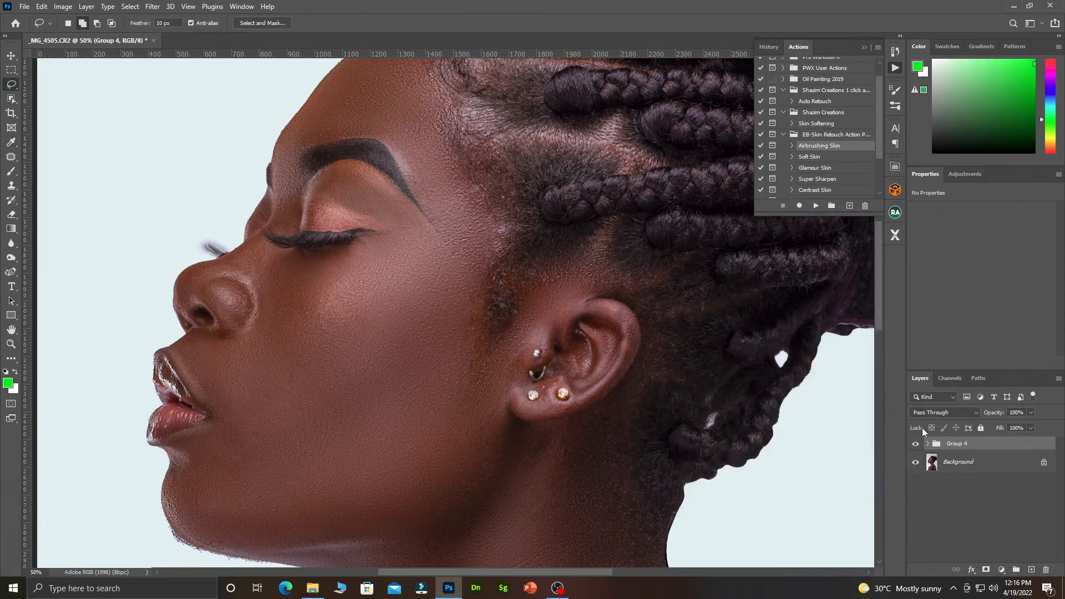
Step: Add an empty layer above Group 4 and brush a thin green line about 180 px long along the upper lash line
click(1032, 569)
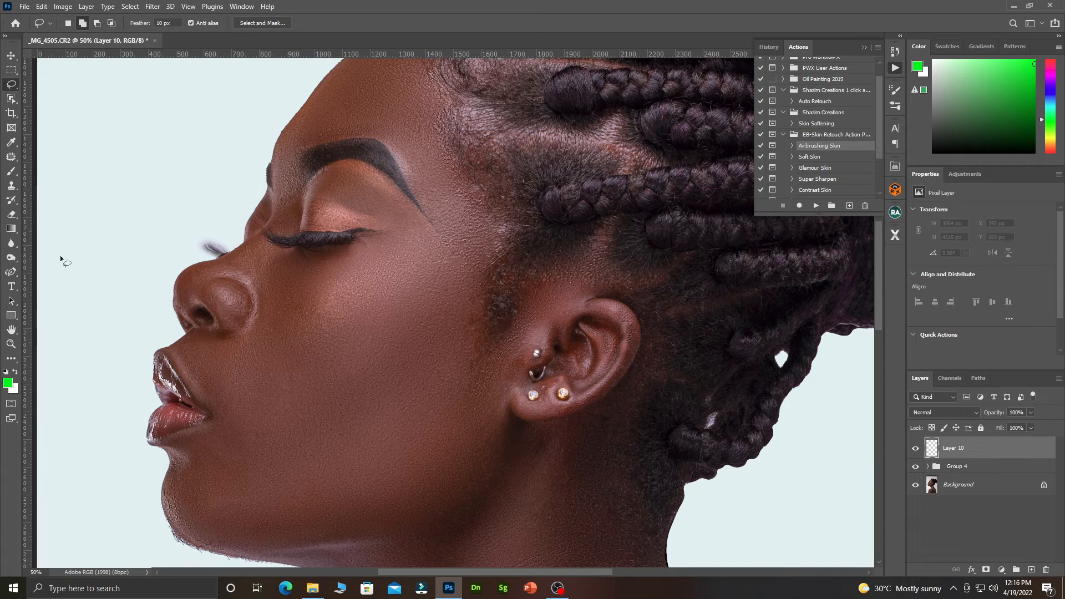
click(12, 172)
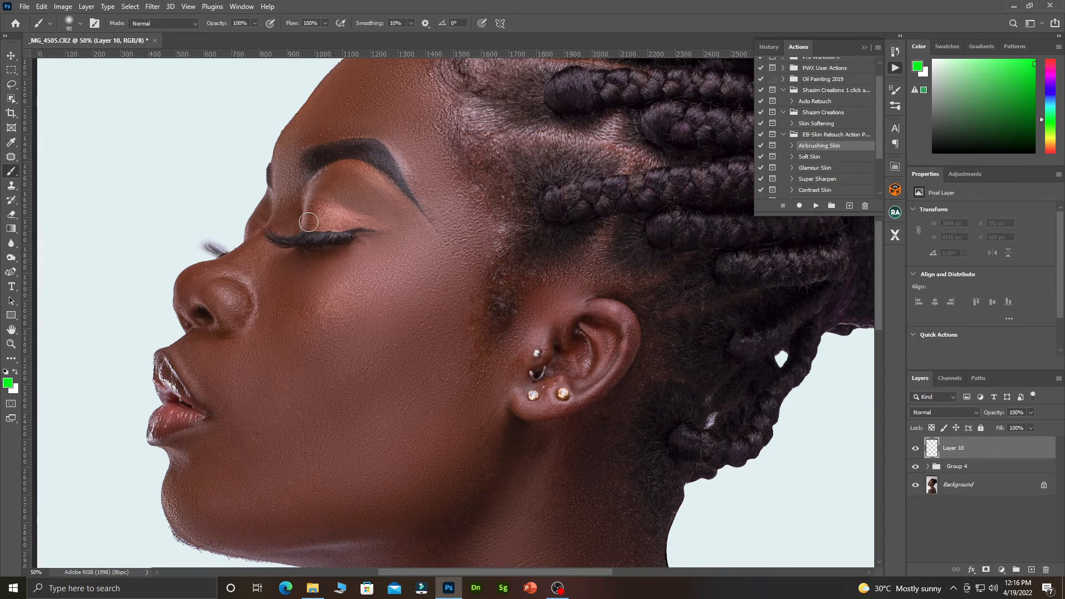
scroll(297, 230, up, 2)
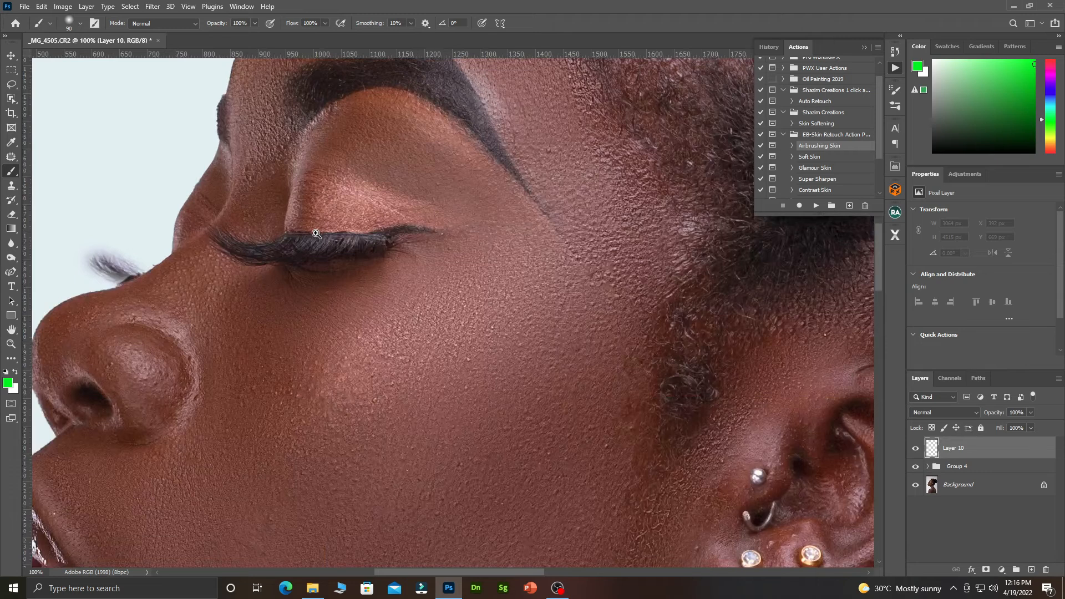
scroll(369, 277, up, 2)
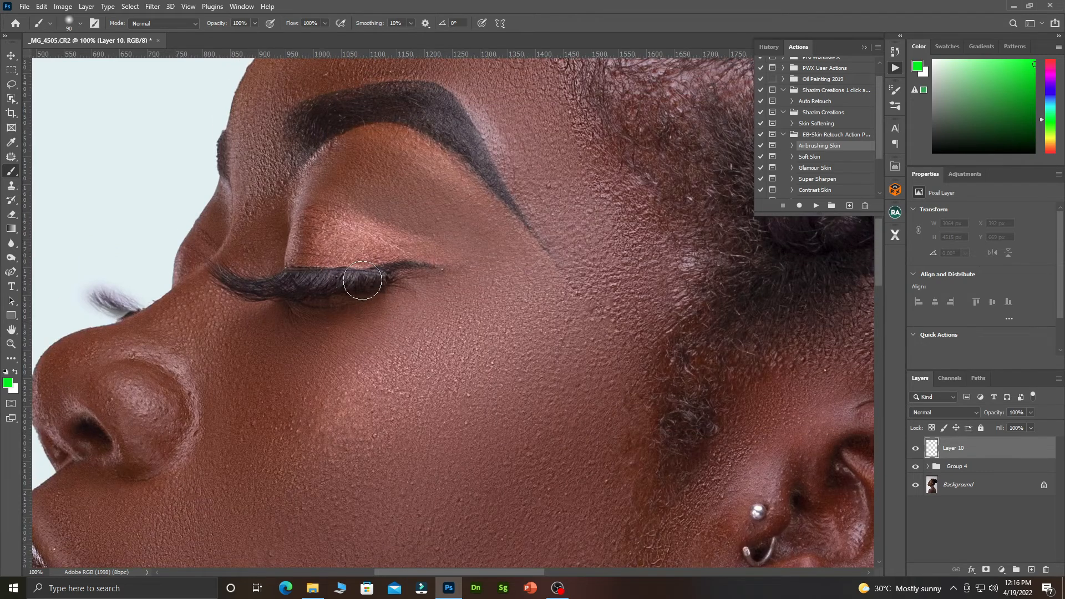
key(bracketleft)
key(bracketleft)
key(bracketleft)
key(bracketleft)
key(bracketleft)
key(bracketleft)
key(bracketleft)
drag(290, 260, 368, 264)
Step: Extend the green eyeliner past the outer eye corner to about 320 px overall, tapering it with smaller brush sizes
key(bracketleft)
key(bracketleft)
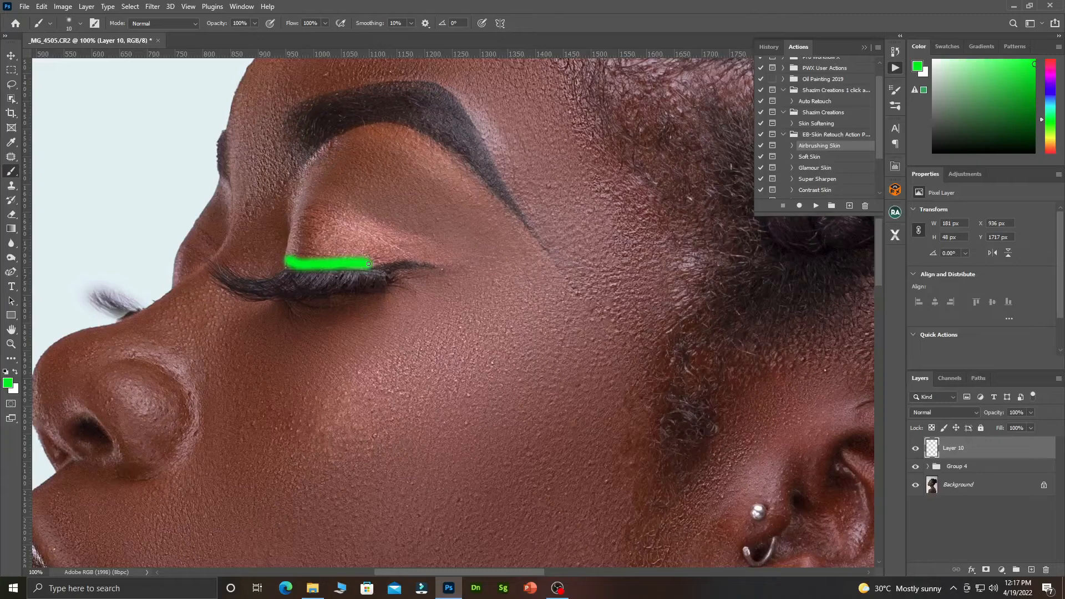
key(bracketright)
key(bracketright)
drag(369, 263, 403, 257)
key(bracketleft)
key(bracketleft)
key(bracketright)
click(419, 260)
key(bracketleft)
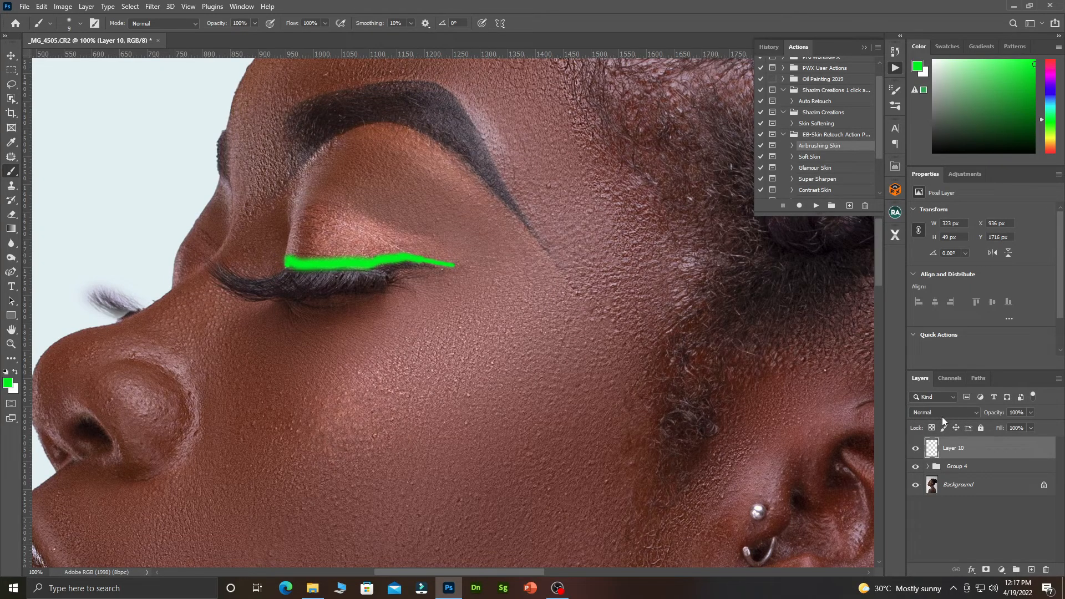
Step: Examine the painted green eyeliner against the whole face and hair
alt+click(375, 311)
alt+click(376, 310)
alt+click(376, 310)
alt+click(376, 310)
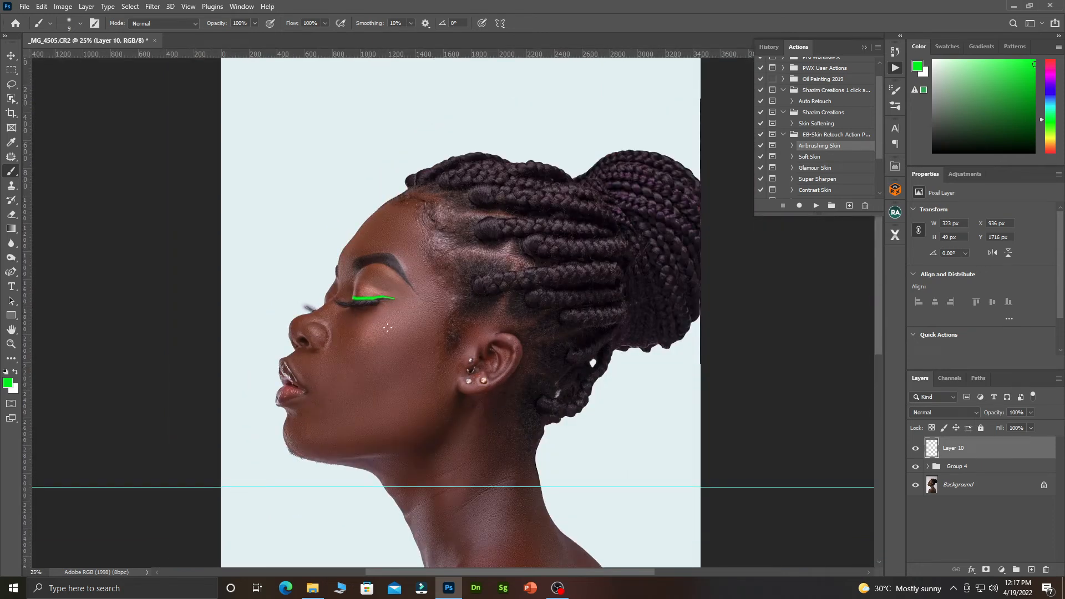
scroll(817, 456, down, 1)
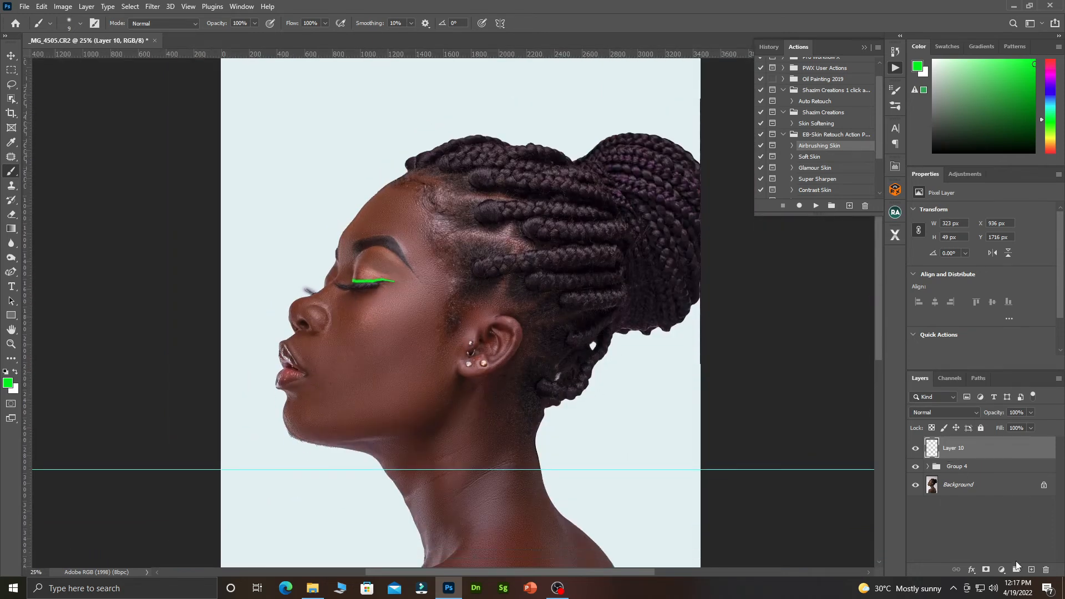
Step: Blend the green eyeliner layer into the skin by splitting the underlying layer's shadow Blend If range to 34 / 112
double_click(1017, 455)
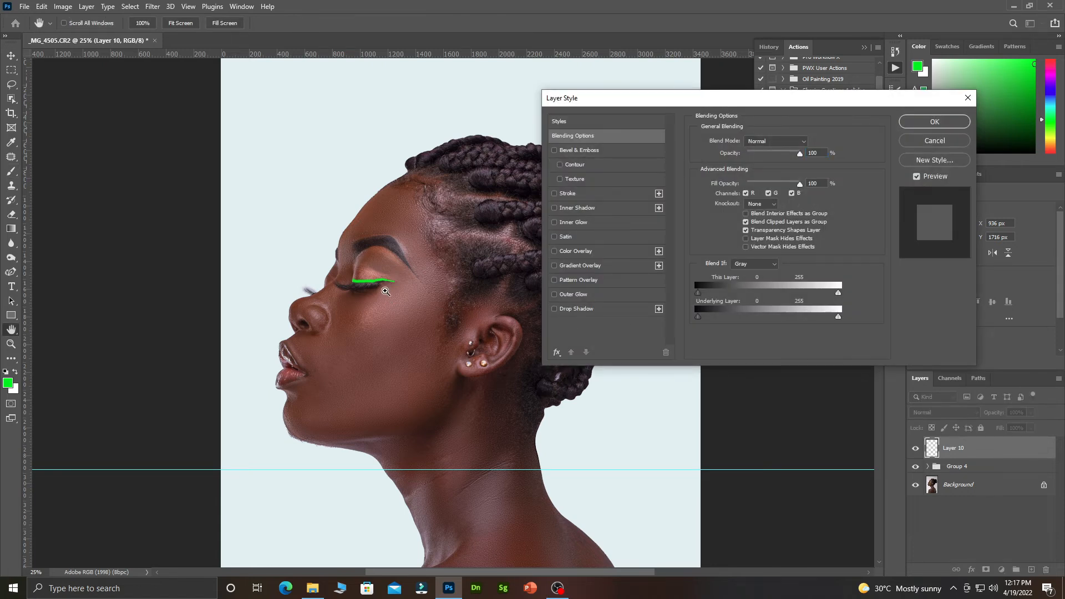
ctrl+click(387, 291)
ctrl+click(387, 291)
ctrl+click(393, 285)
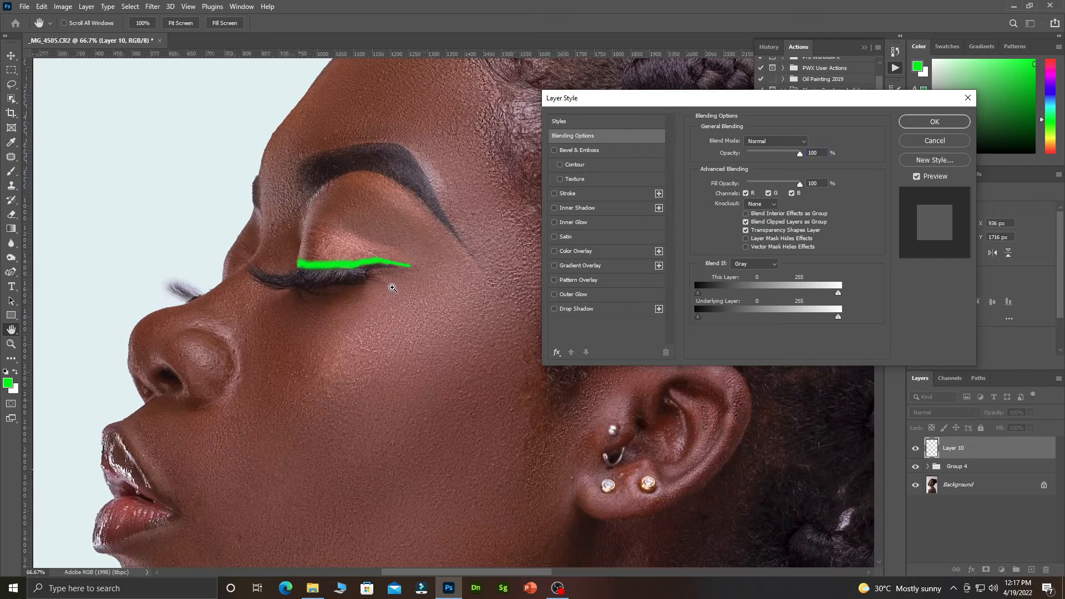
ctrl+click(392, 285)
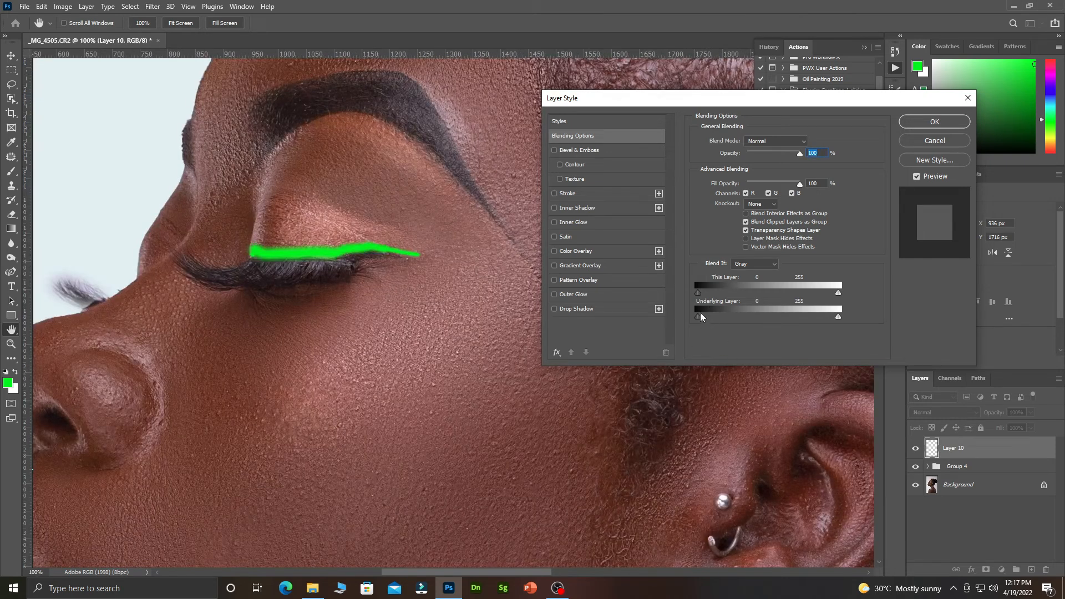
drag(698, 320, 740, 328)
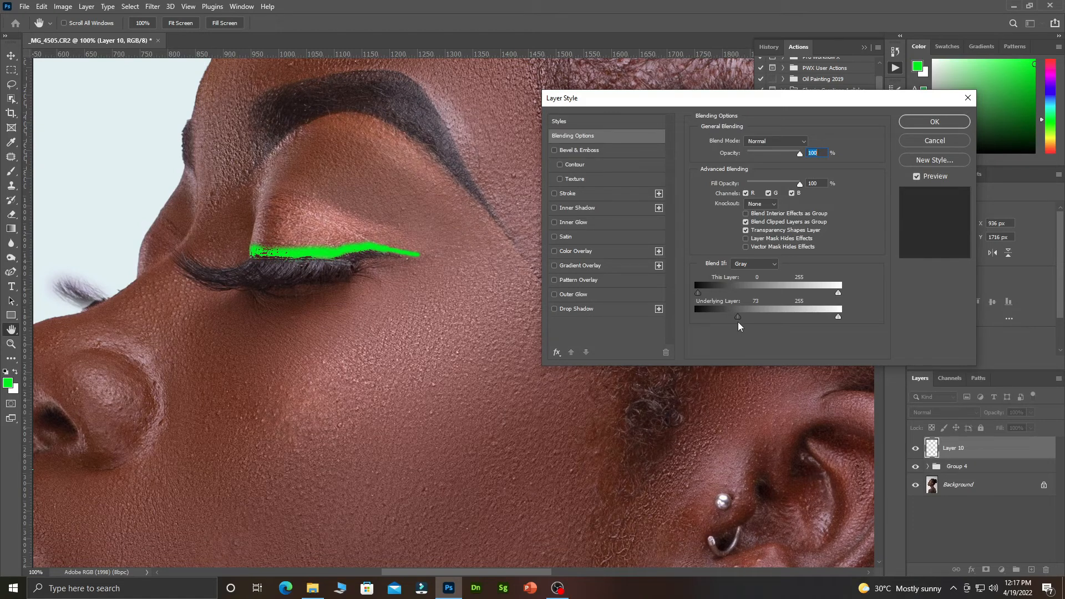
drag(739, 327, 737, 328)
key(alt)
mouse_move(738, 322)
mouse_down()
mouse_move(761, 323)
mouse_move(723, 321)
mouse_up()
drag(723, 316, 718, 322)
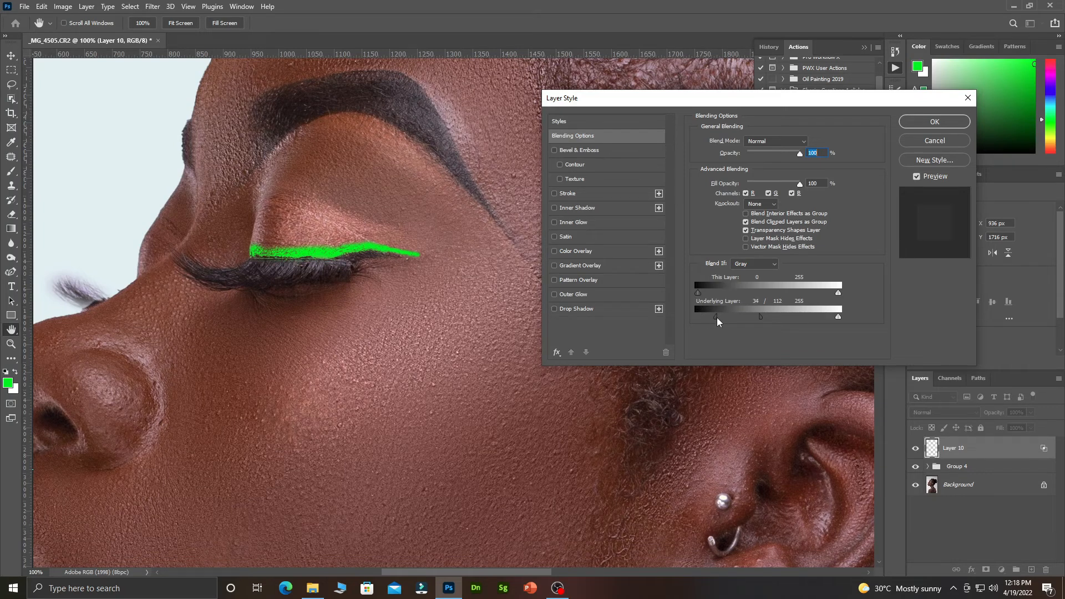
click(935, 122)
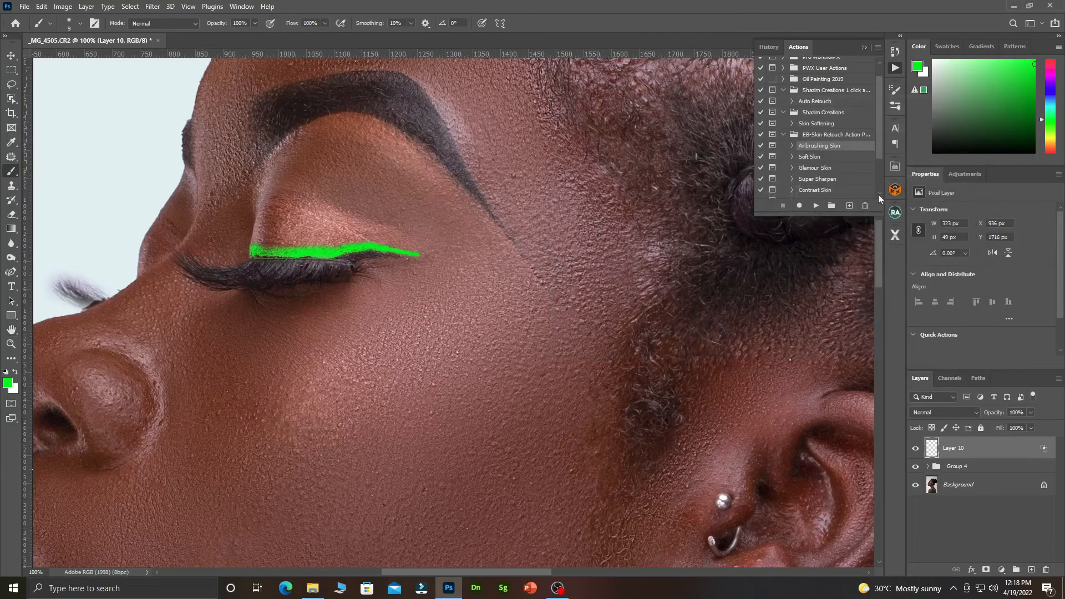
Step: Try the Dissolve blend mode with varied opacity on the eyeliner layer, and restore it to Normal at 100% opacity
alt+click(342, 310)
alt+click(343, 309)
alt+click(343, 310)
scroll(606, 359, down, 3)
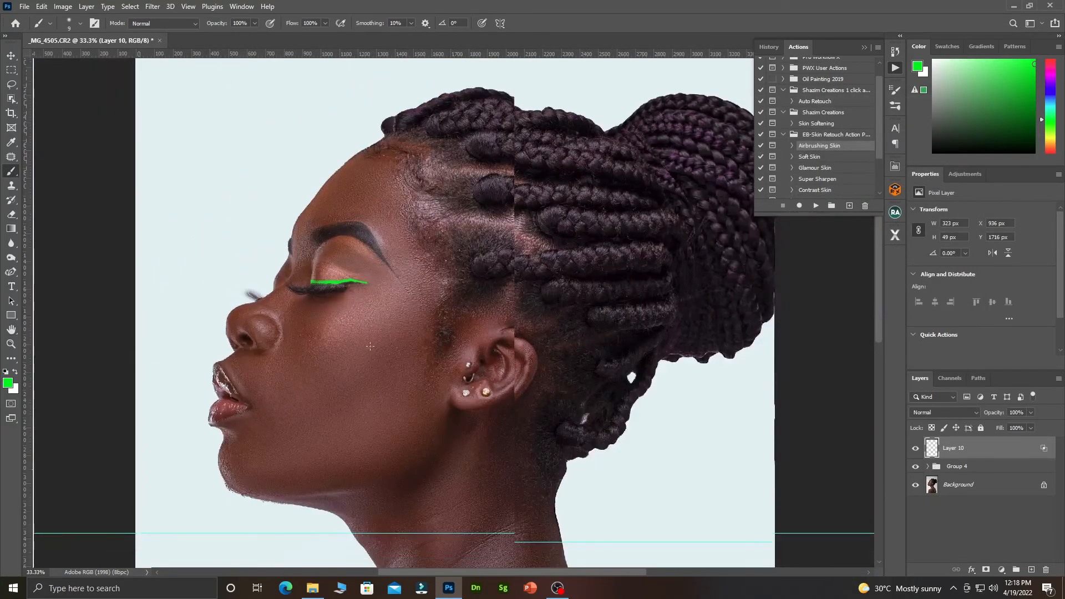
click(931, 415)
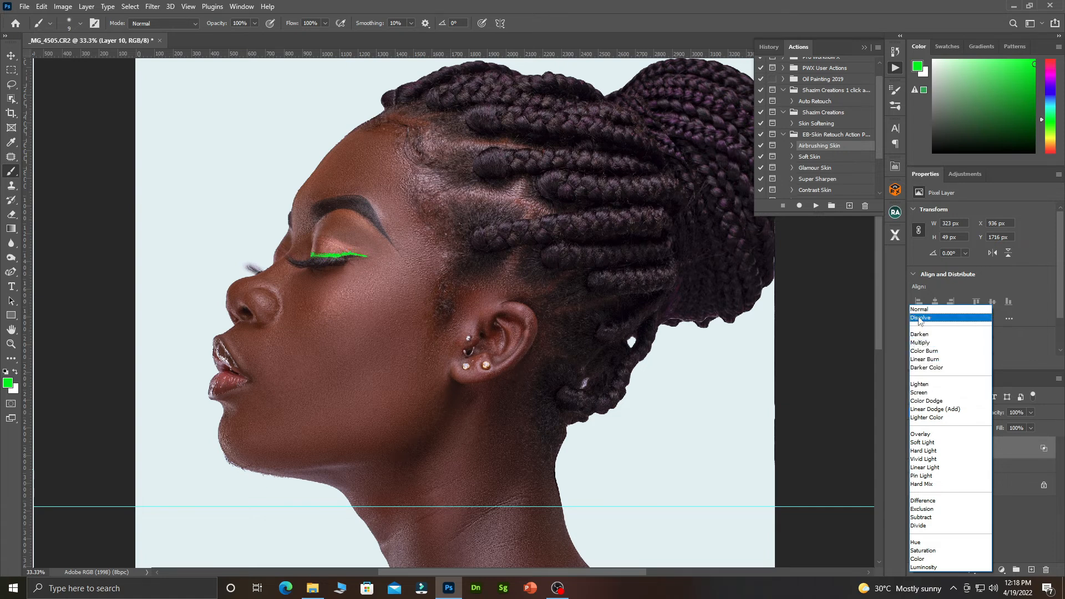
click(920, 318)
ctrl+click(327, 264)
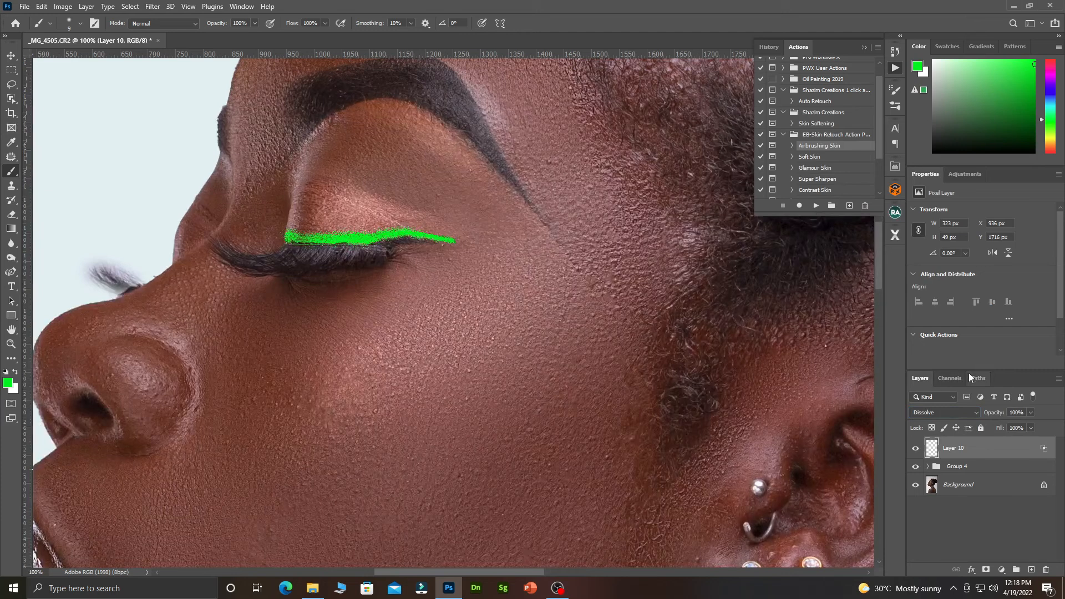
drag(996, 413, 974, 414)
text(100)
key(Return)
click(937, 414)
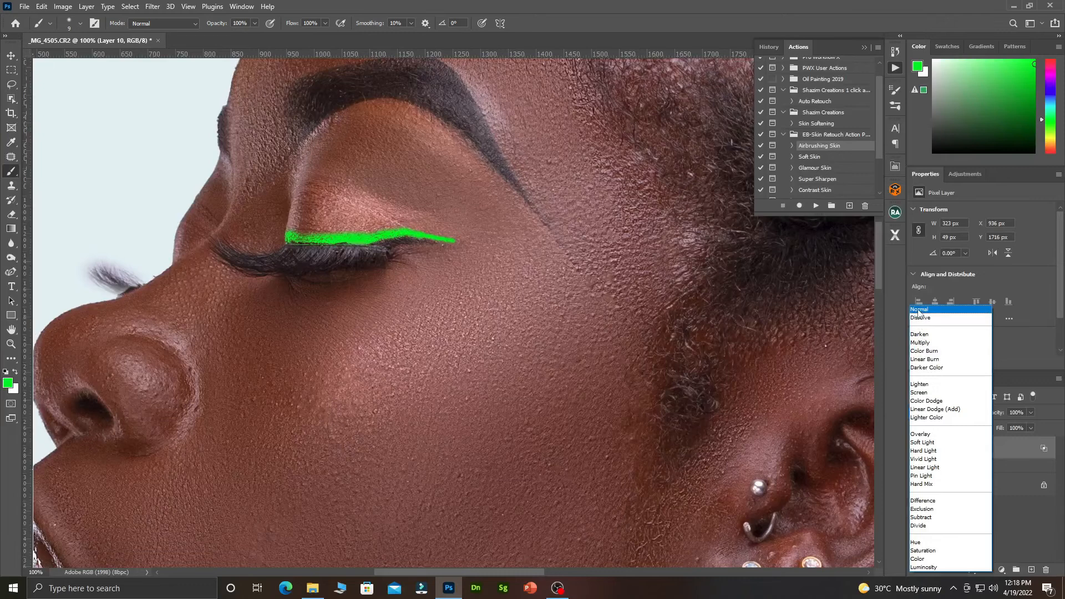
click(920, 312)
Step: Lower the eyeliner layer's opacity to 87% and check the makeup against the whole portrait
drag(997, 414, 990, 414)
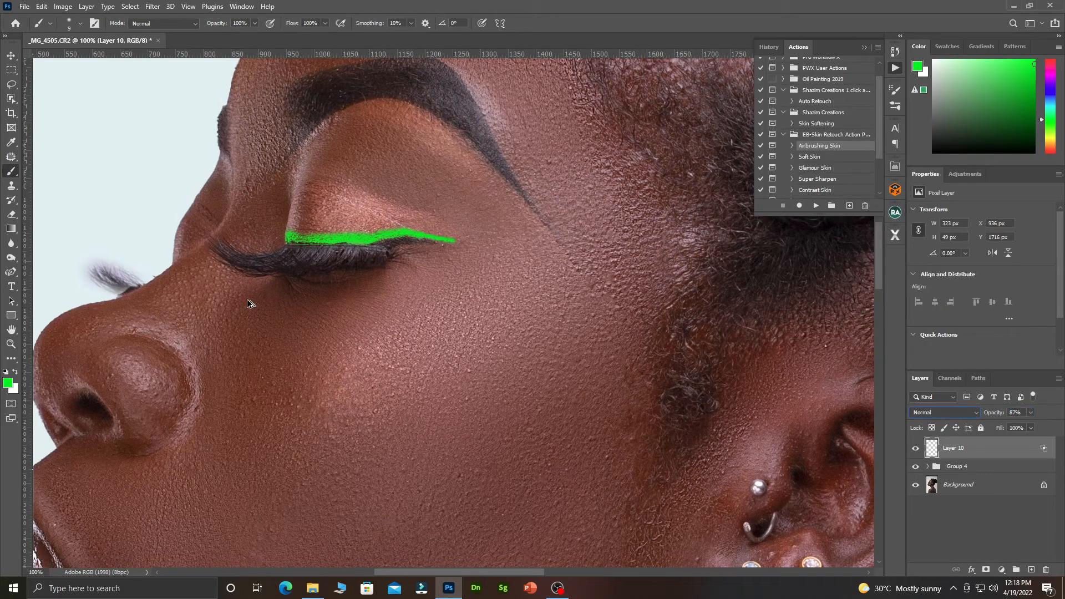
scroll(517, 329, down, 4)
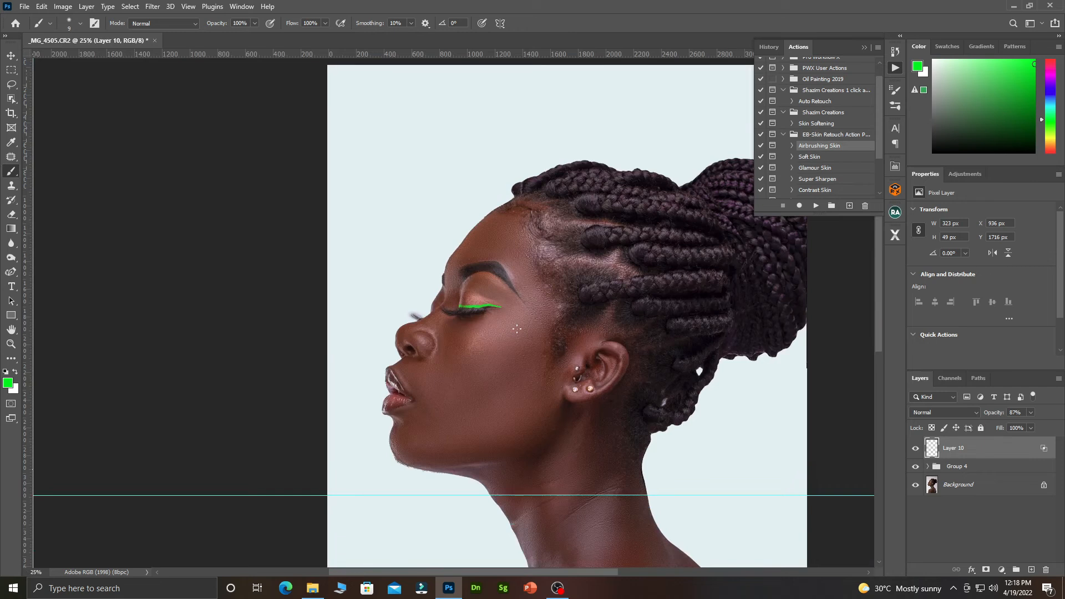
scroll(517, 329, down, 2)
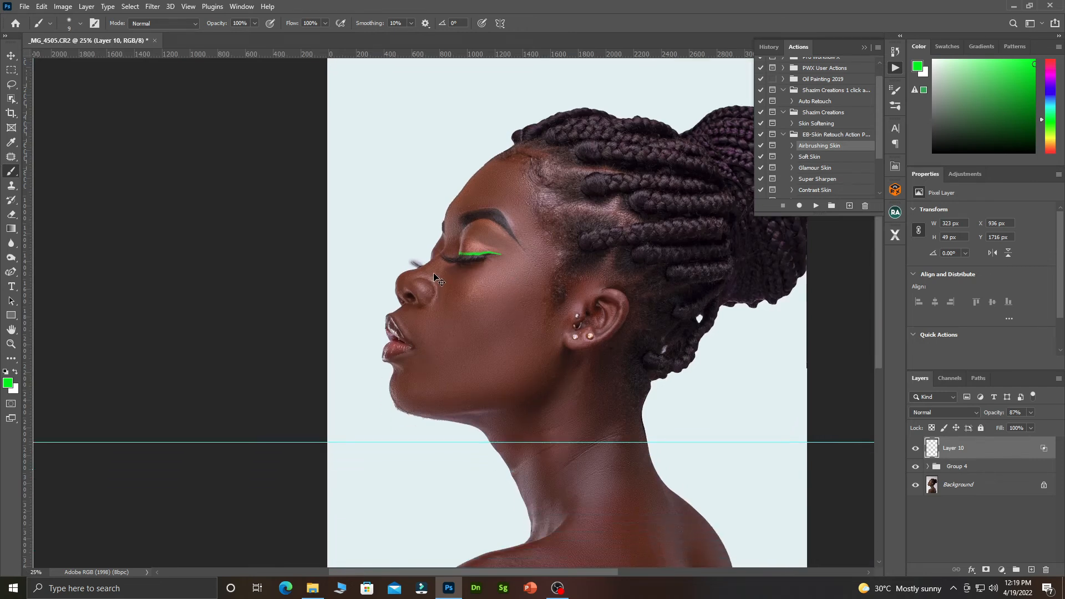
scroll(436, 277, right, 1)
scroll(438, 291, down, 1)
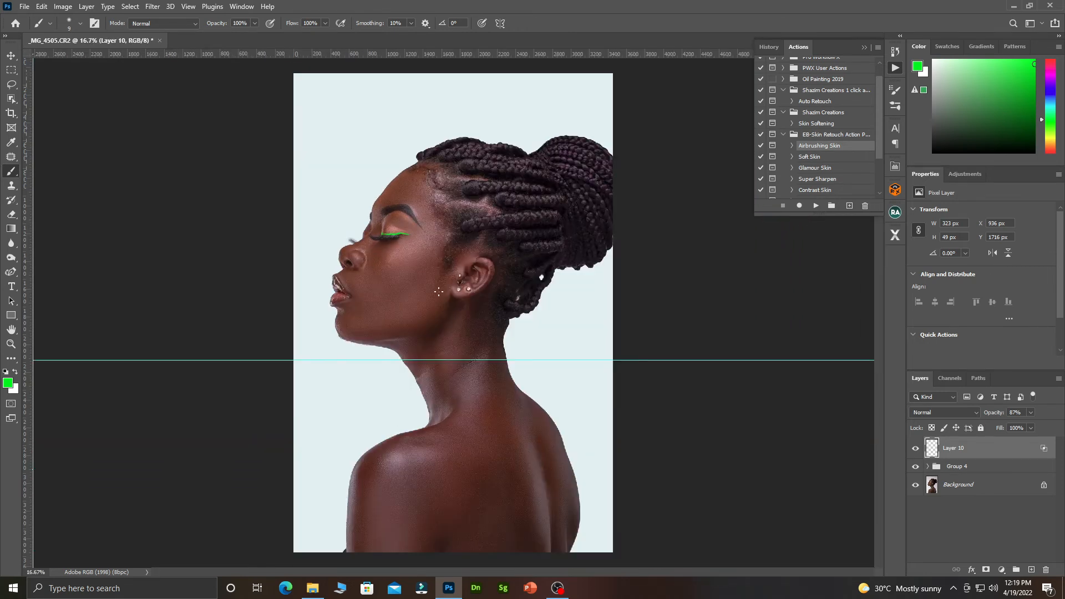
scroll(388, 240, up, 1)
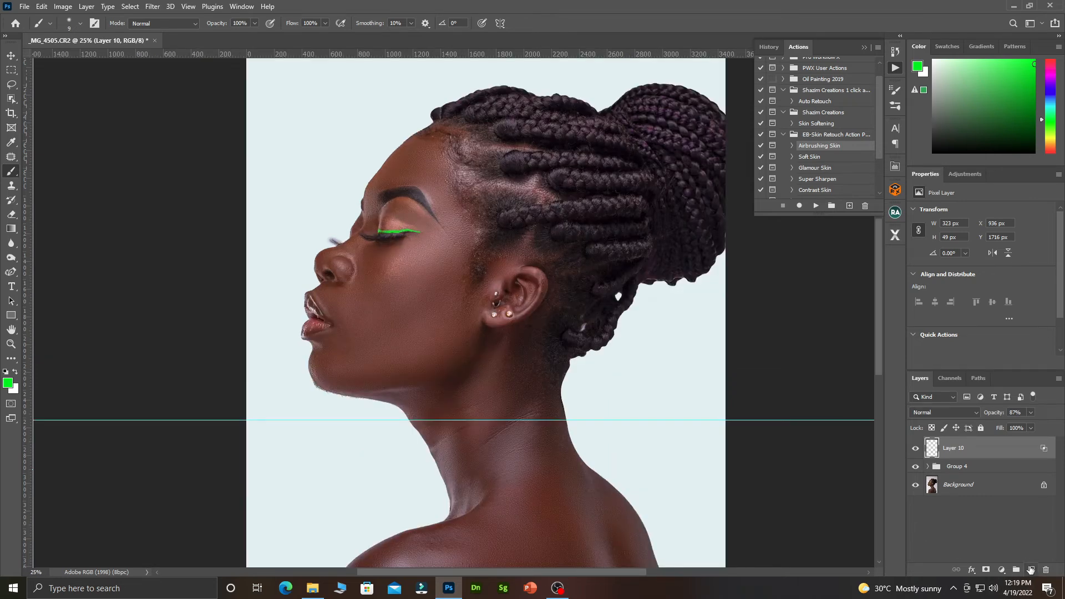
click(1030, 571)
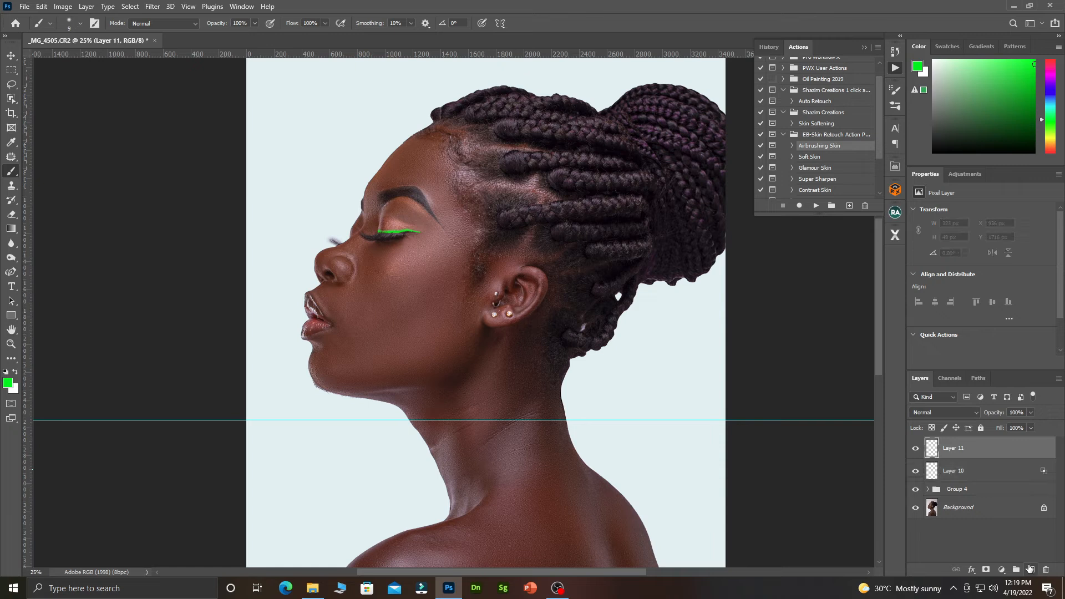
drag(963, 452, 964, 479)
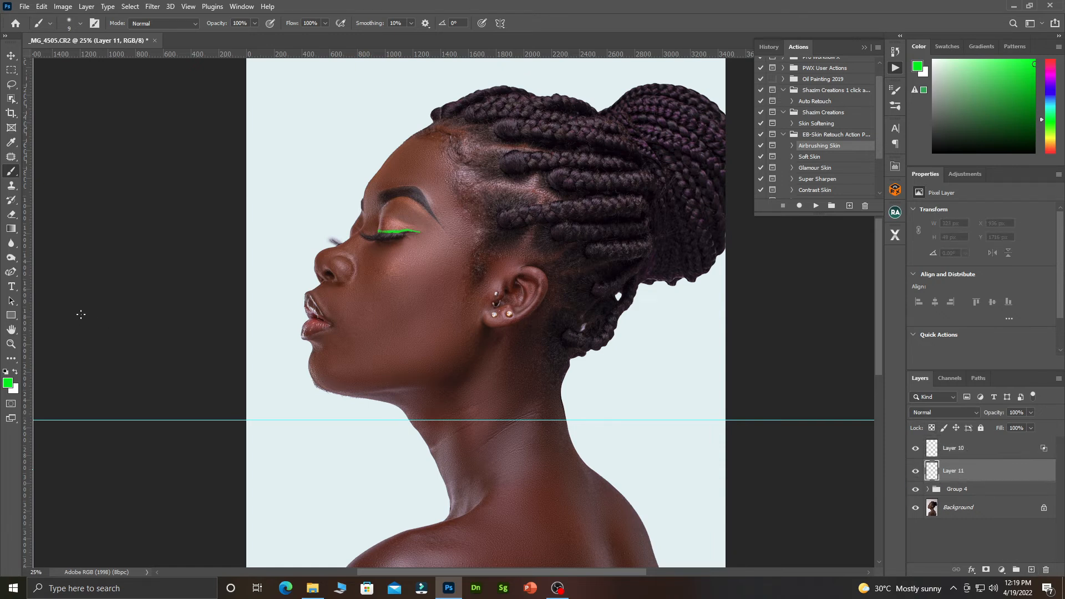
click(9, 383)
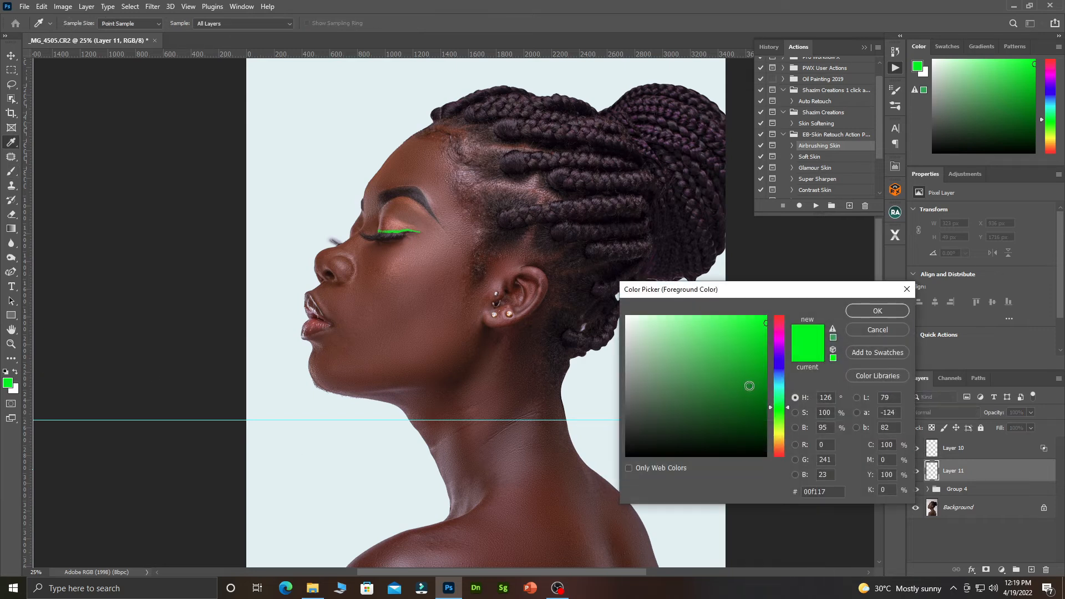
drag(782, 414, 779, 387)
click(750, 374)
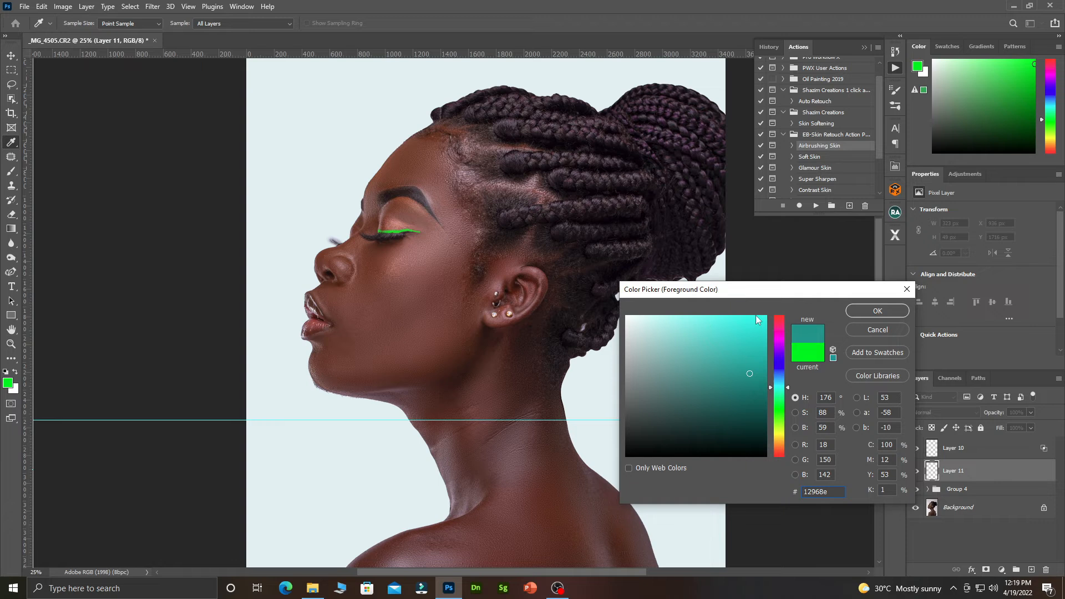
click(908, 290)
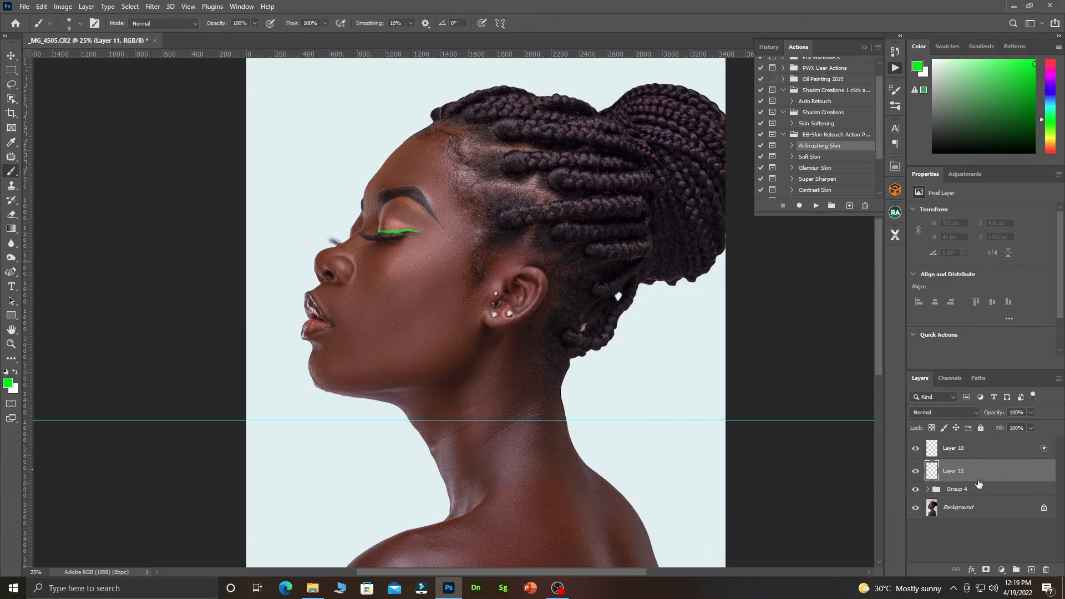
key(Delete)
Step: Add a Solid Color fill layer directly above Group 4 and invert its mask to black
click(1002, 570)
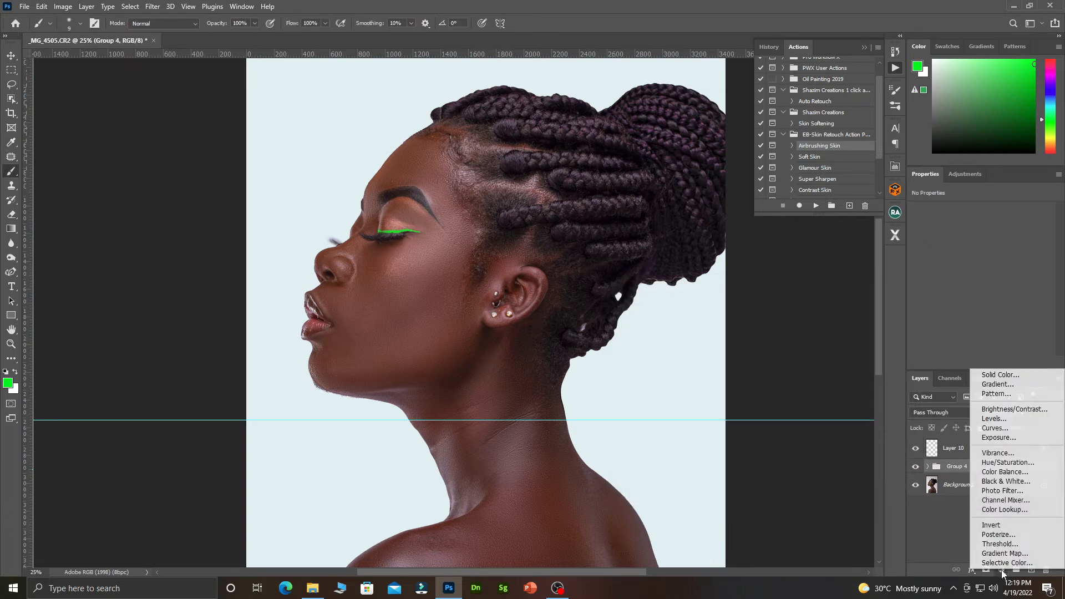
click(986, 380)
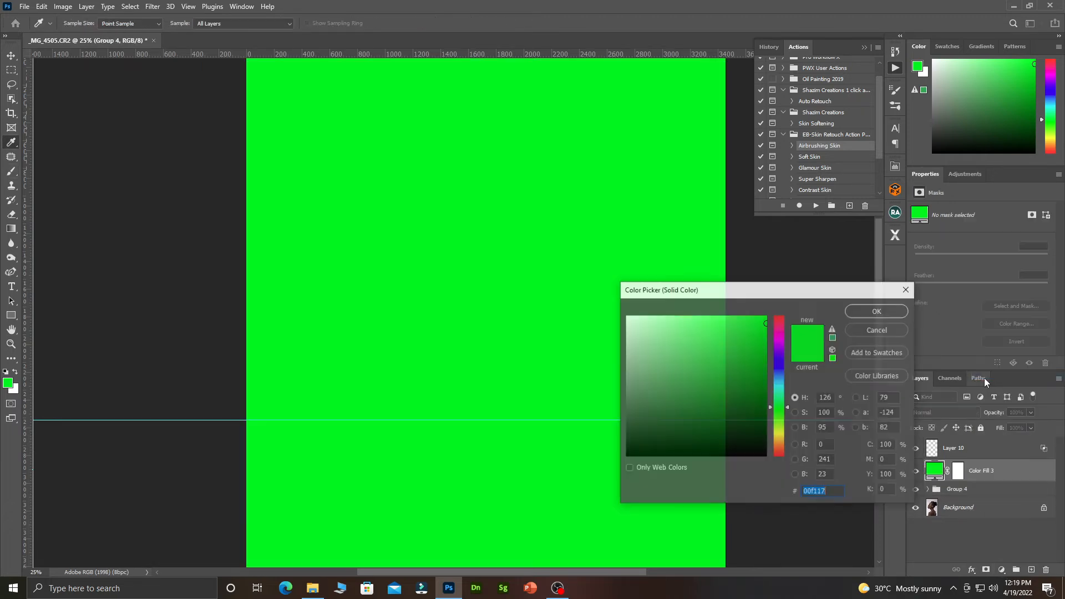
click(897, 310)
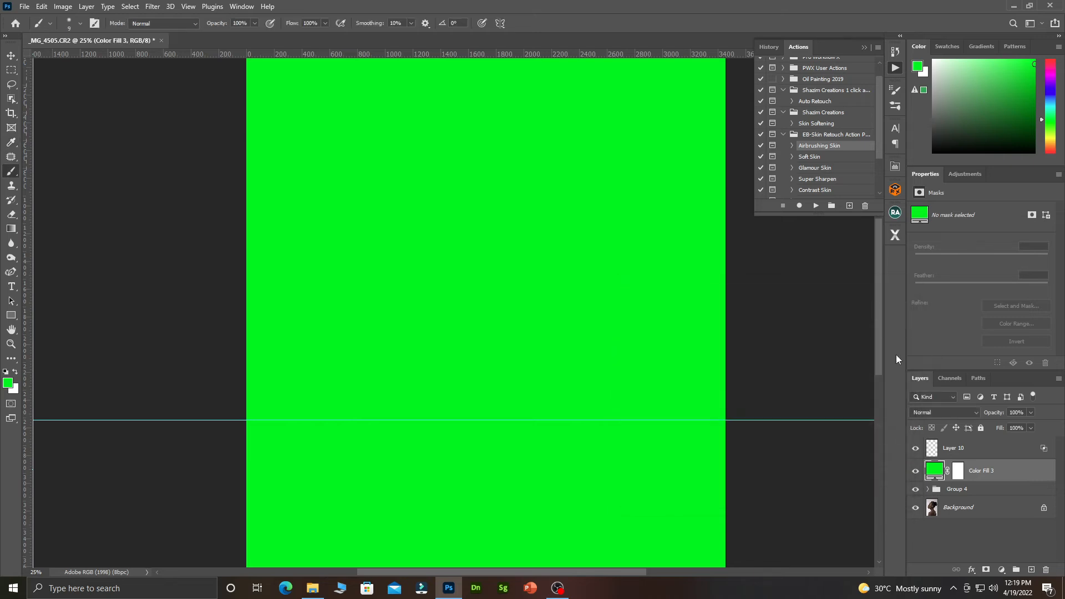
click(959, 474)
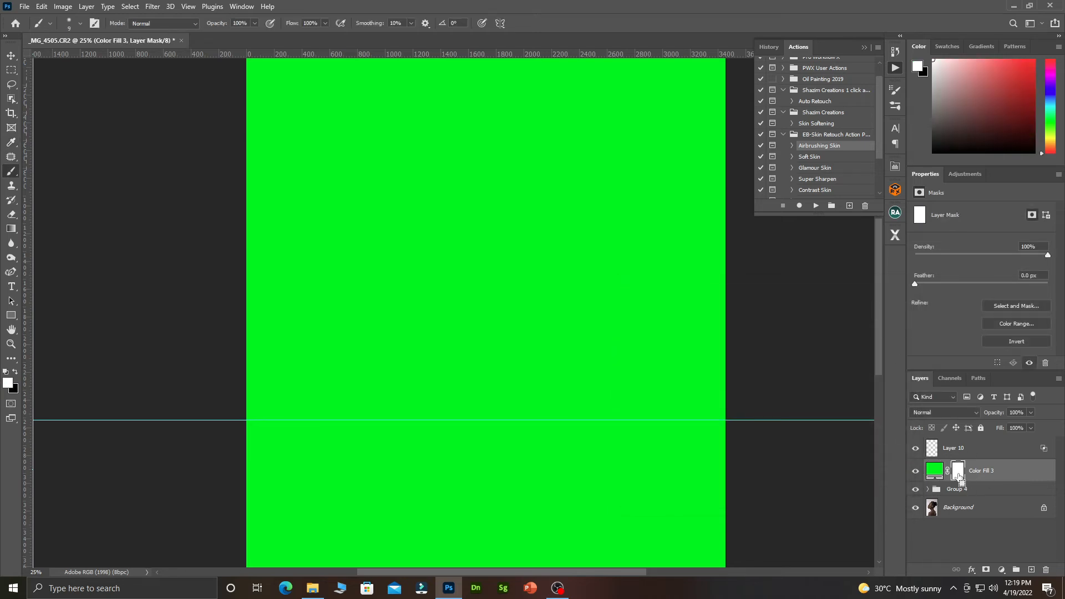
key(ctrl+i)
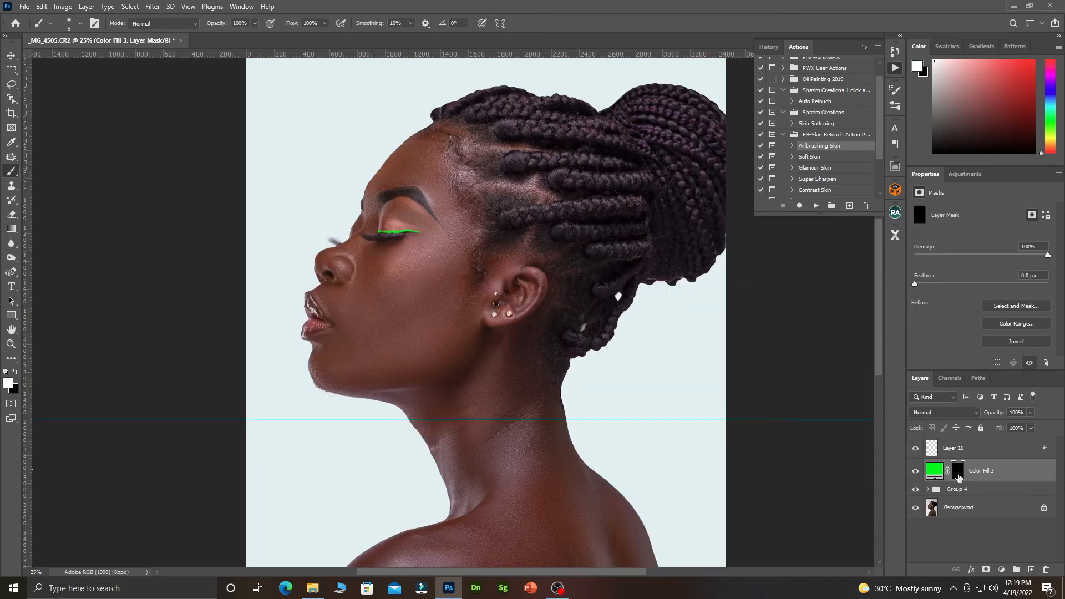
Step: Recolour the solid fill layer beneath the eyeliner layer to a medium purple
ctrl+click(402, 213)
double_click(934, 471)
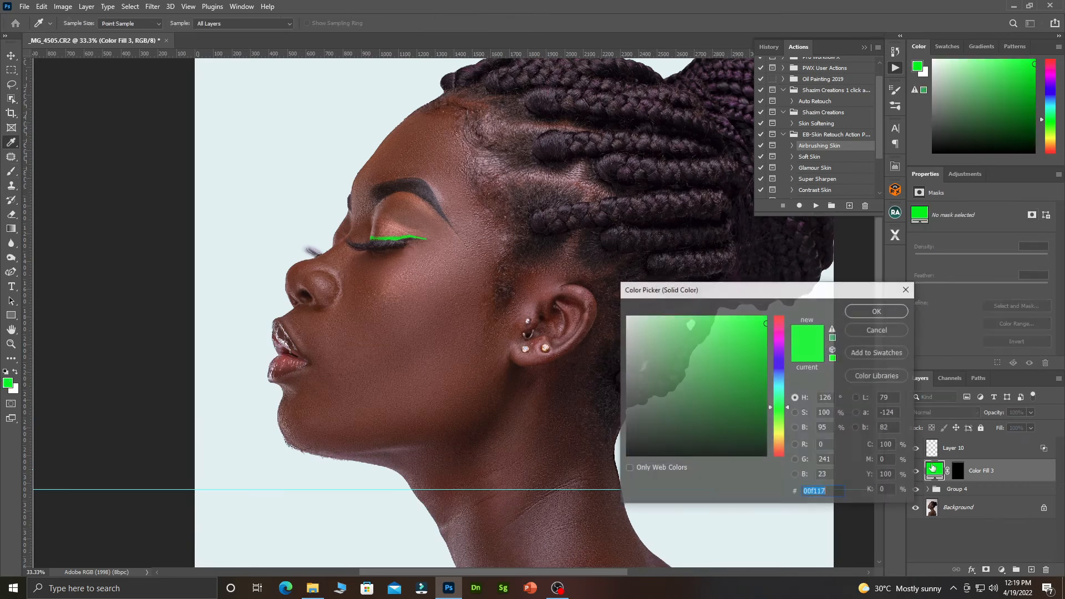
drag(779, 399, 777, 343)
click(711, 345)
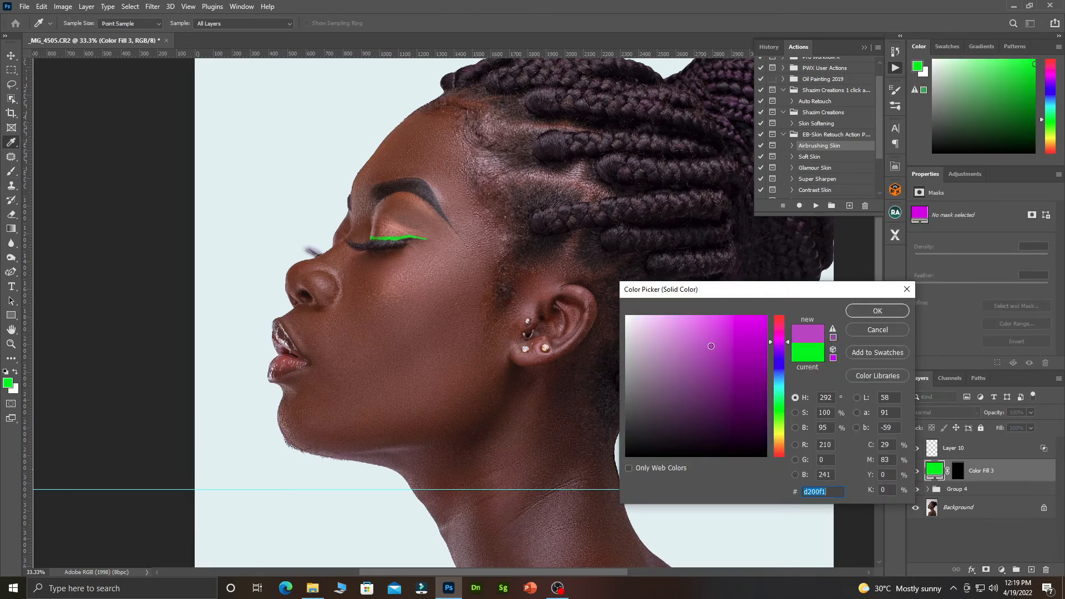
click(877, 312)
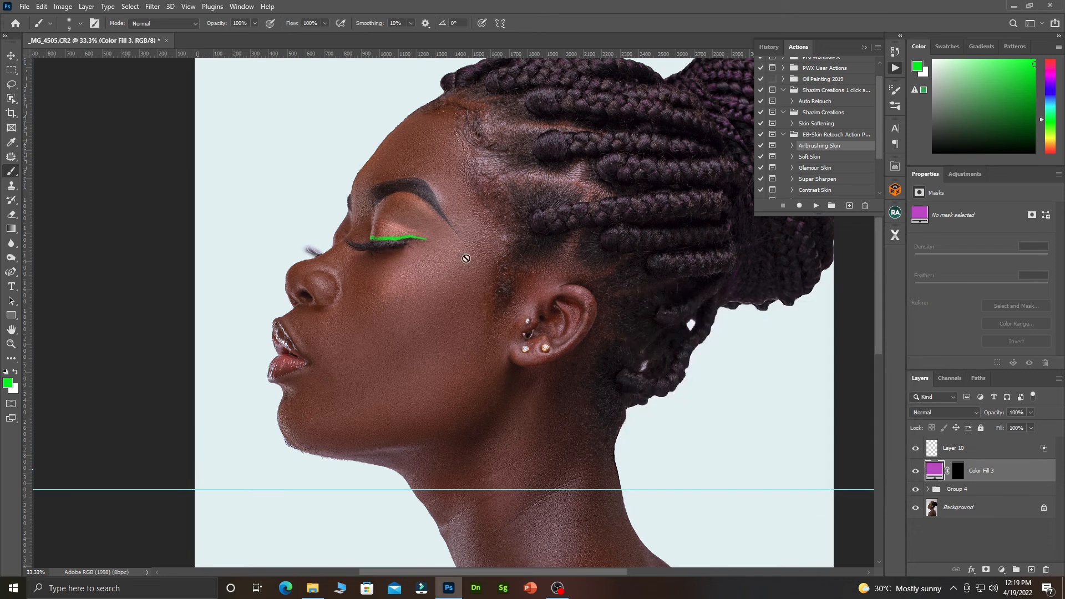
Step: Paint white on the fill layer's mask with a 20 px brush to reveal purple eyeshadow about 280 px wide above the green eyeliner
click(959, 471)
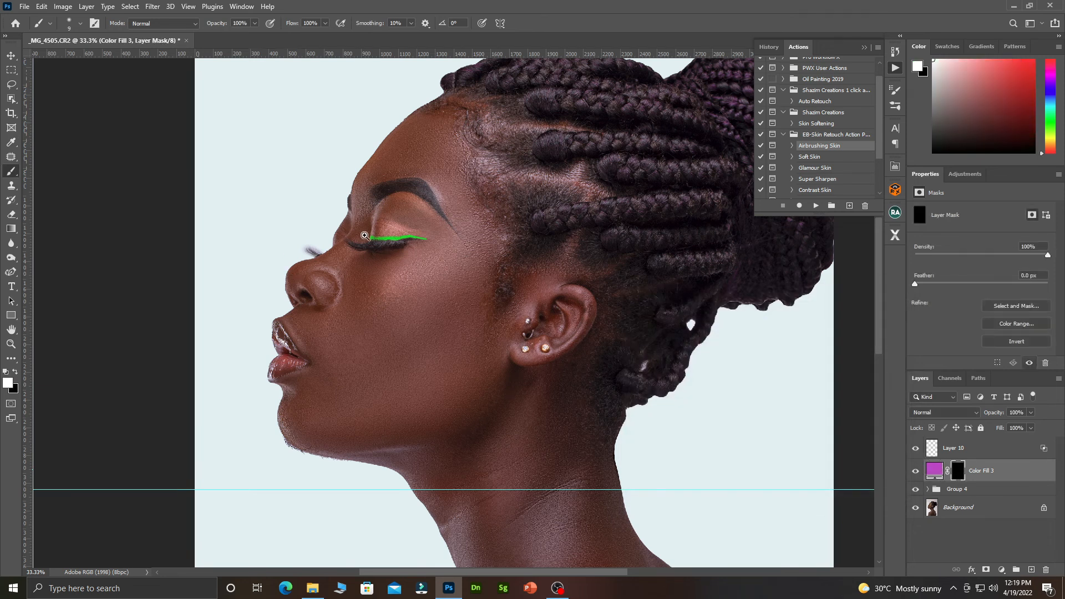
scroll(387, 233, up, 2)
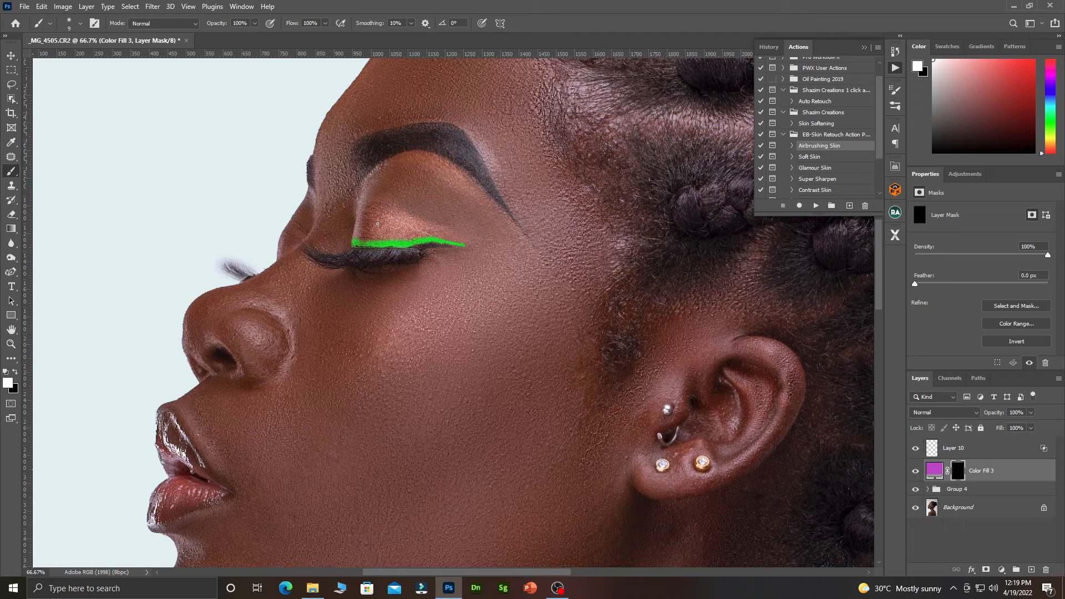
key(bracketright)
key(bracketright)
key(bracketright)
key(bracketright)
mouse_move(362, 215)
mouse_down()
mouse_move(426, 237)
mouse_move(371, 220)
mouse_move(401, 230)
mouse_move(378, 228)
mouse_move(367, 223)
mouse_move(372, 215)
mouse_move(437, 235)
mouse_move(357, 236)
mouse_move(369, 223)
mouse_move(438, 233)
mouse_up()
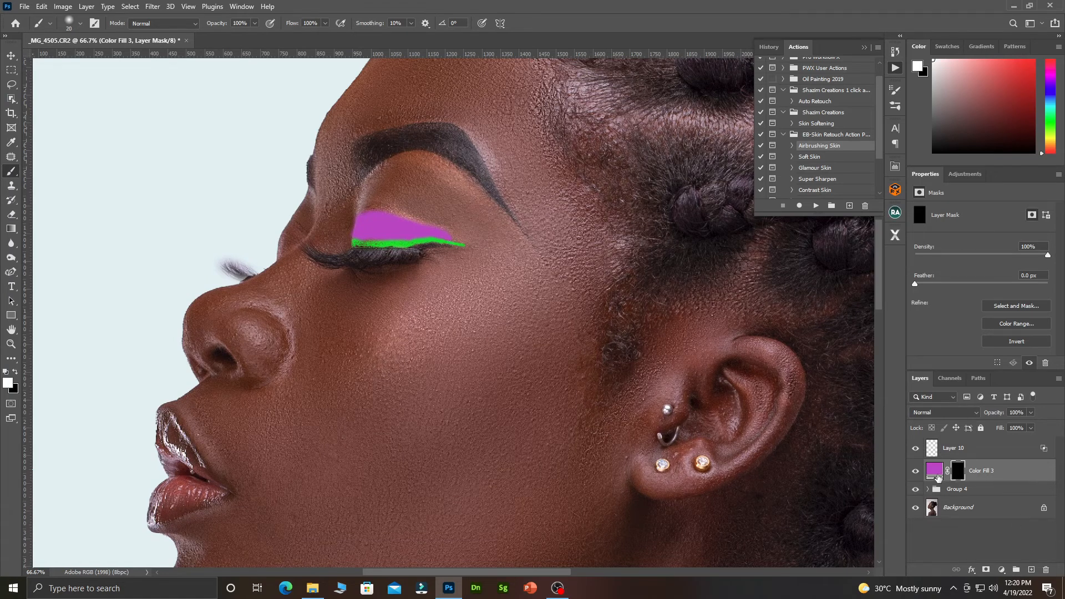
Step: Blend the purple eyeshadow fill into the skin by splitting the Underlying Layer shadow slider in Blend If, with its lower half at 10
mouse_move(941, 472)
mouse_down()
mouse_move(937, 447)
mouse_move(959, 473)
mouse_up()
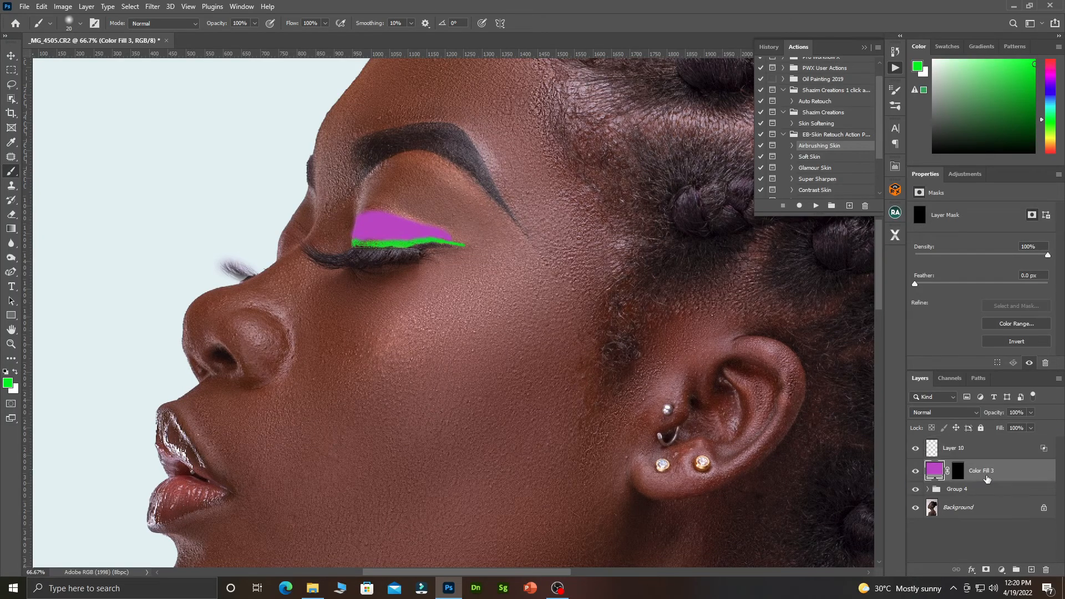
double_click(1015, 478)
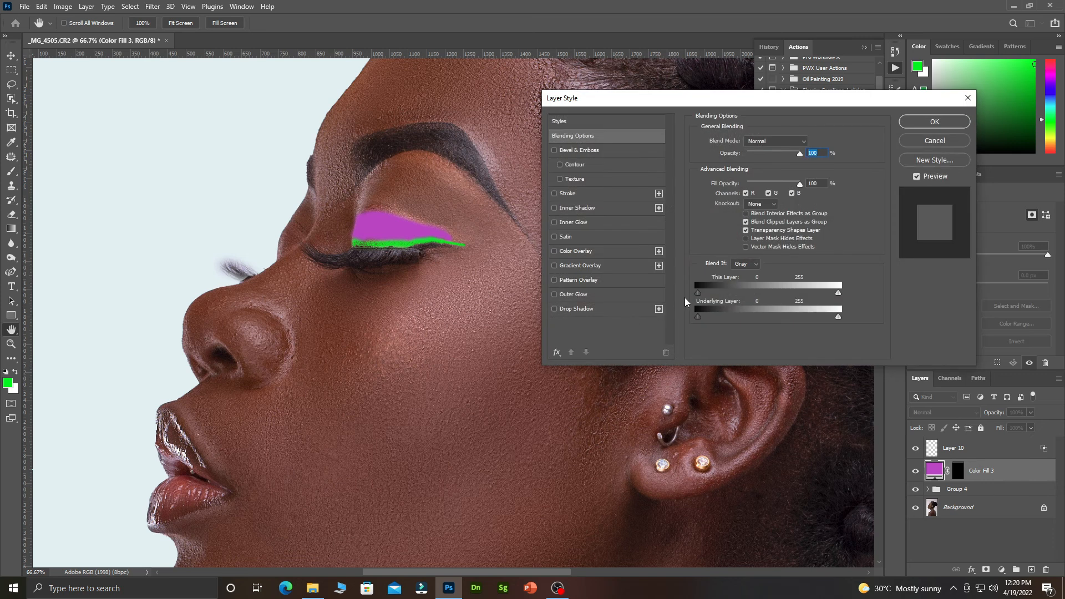
drag(698, 322, 744, 327)
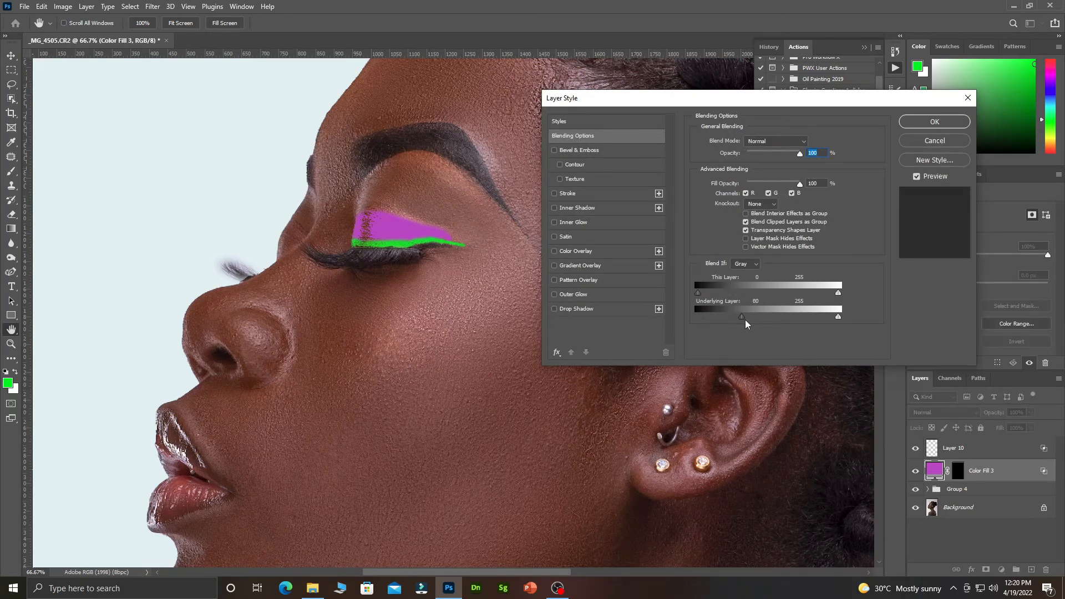
drag(744, 321, 705, 327)
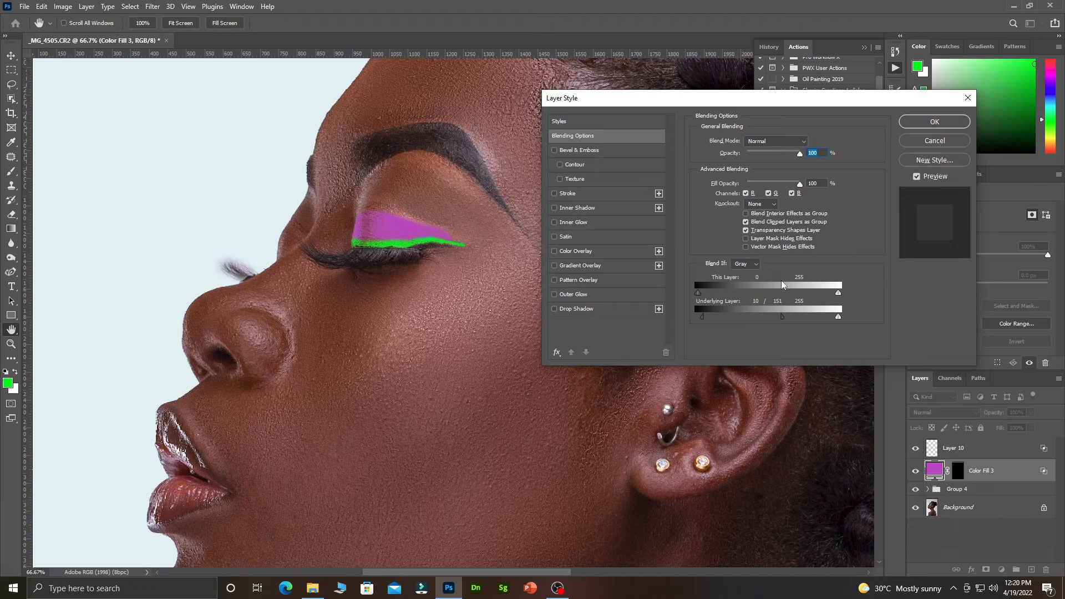
drag(780, 315, 789, 318)
click(935, 122)
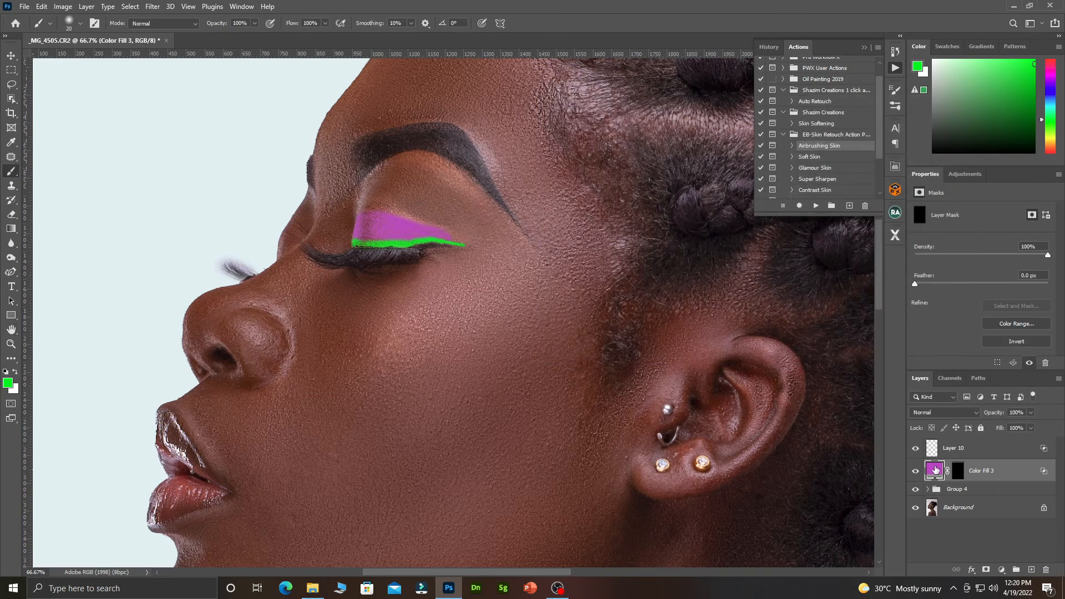
Step: Recolour the eyeshadow fill layer to a medium turquoise blue
double_click(935, 471)
click(776, 377)
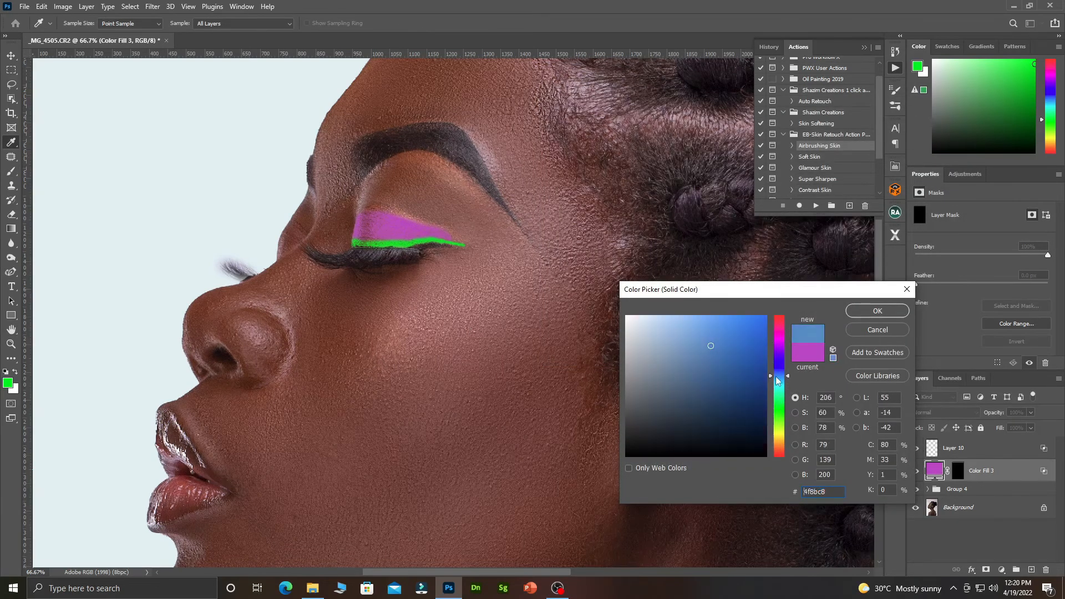
click(780, 382)
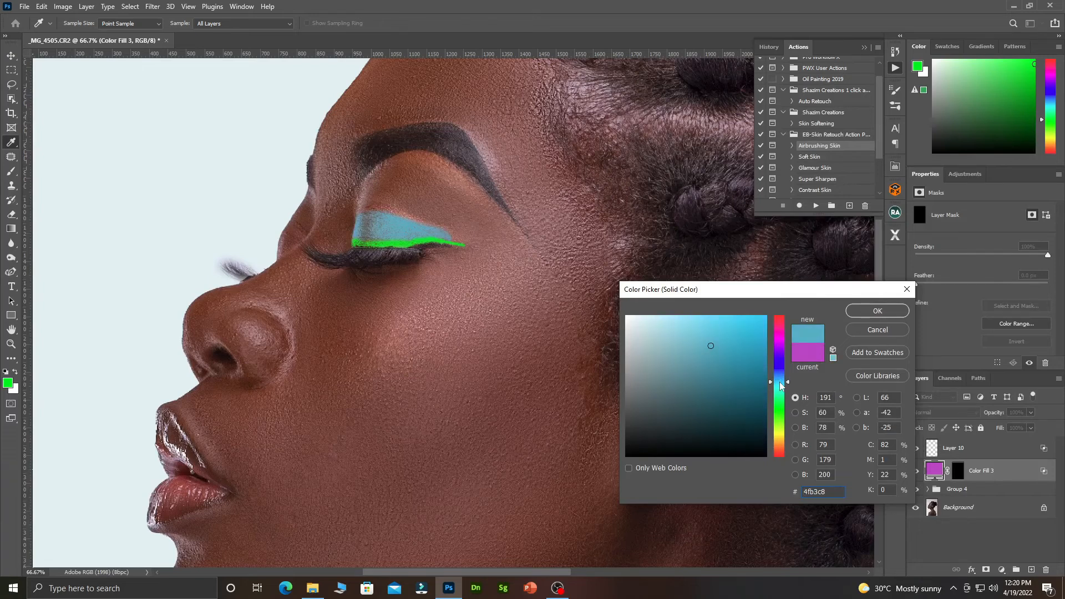
click(780, 388)
click(780, 384)
click(877, 311)
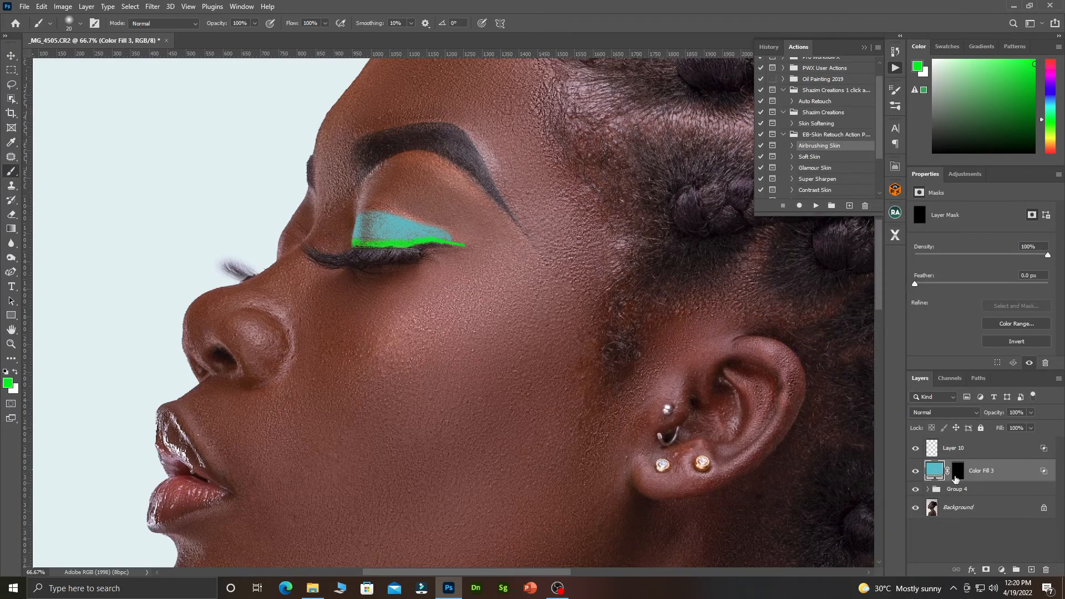
Step: Lower the turquoise fill layer's opacity to 92%
scroll(395, 286, down, 3)
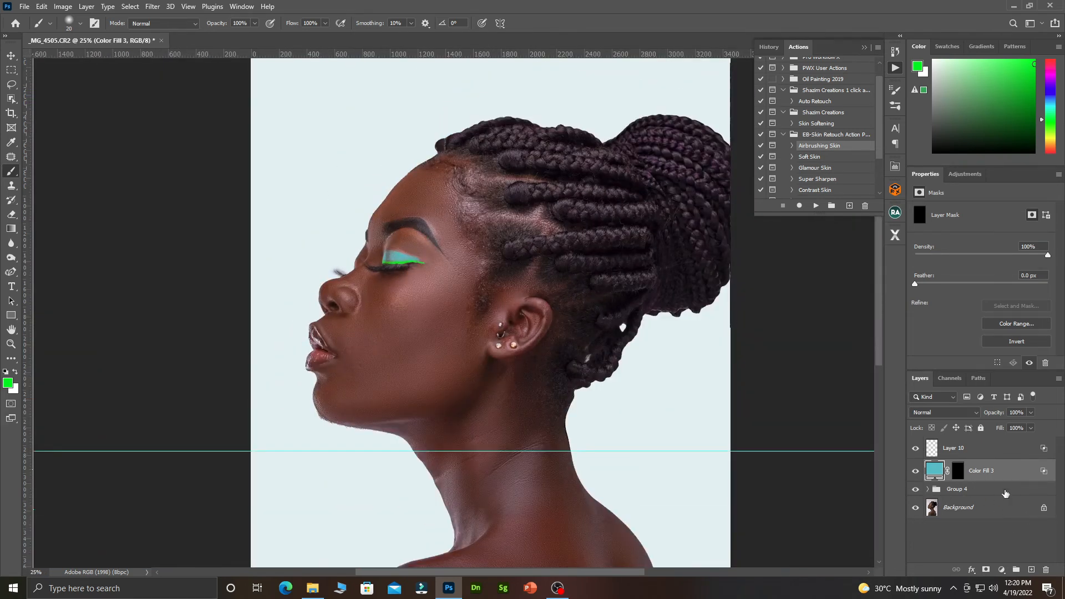
drag(997, 413, 993, 413)
Step: Refine the eyeshadow mask by painting white along the upper edge of the eyelid and black to trim the outer corner
scroll(398, 278, up, 3)
scroll(401, 279, up, 1)
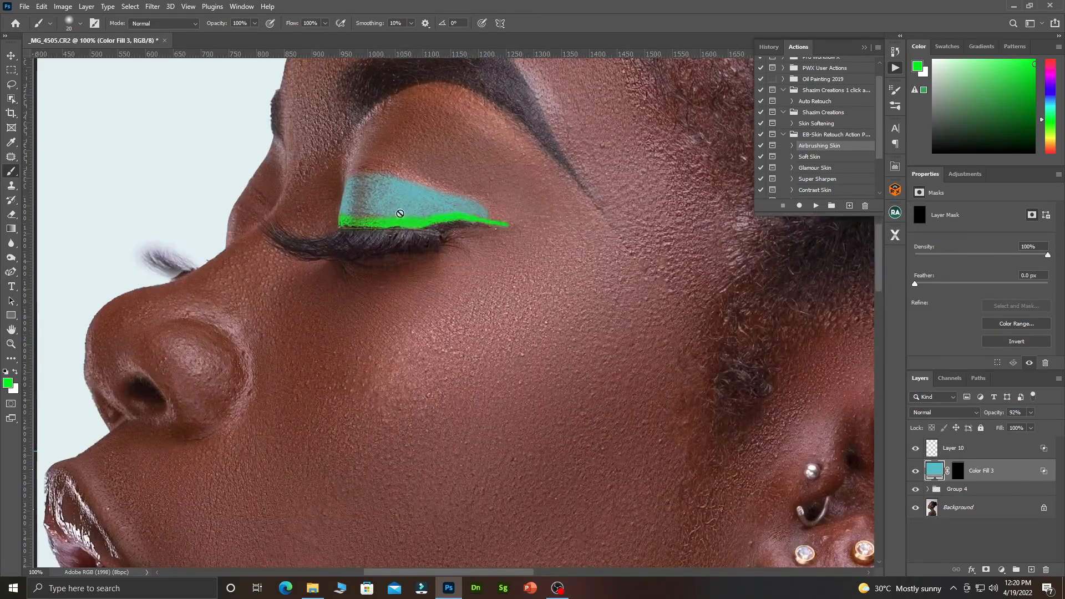
click(959, 471)
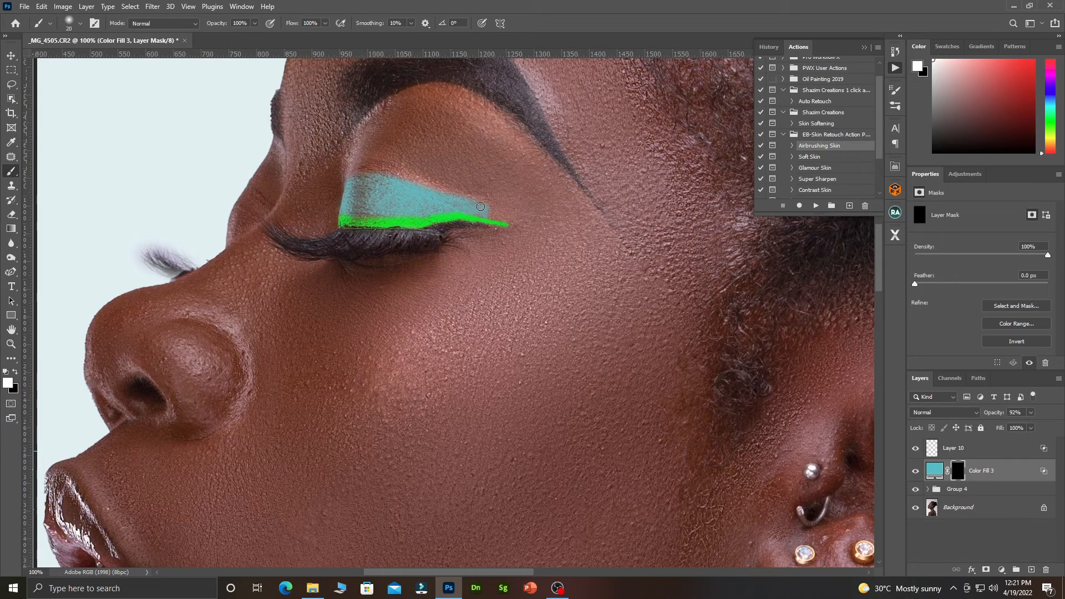
drag(352, 169, 427, 189)
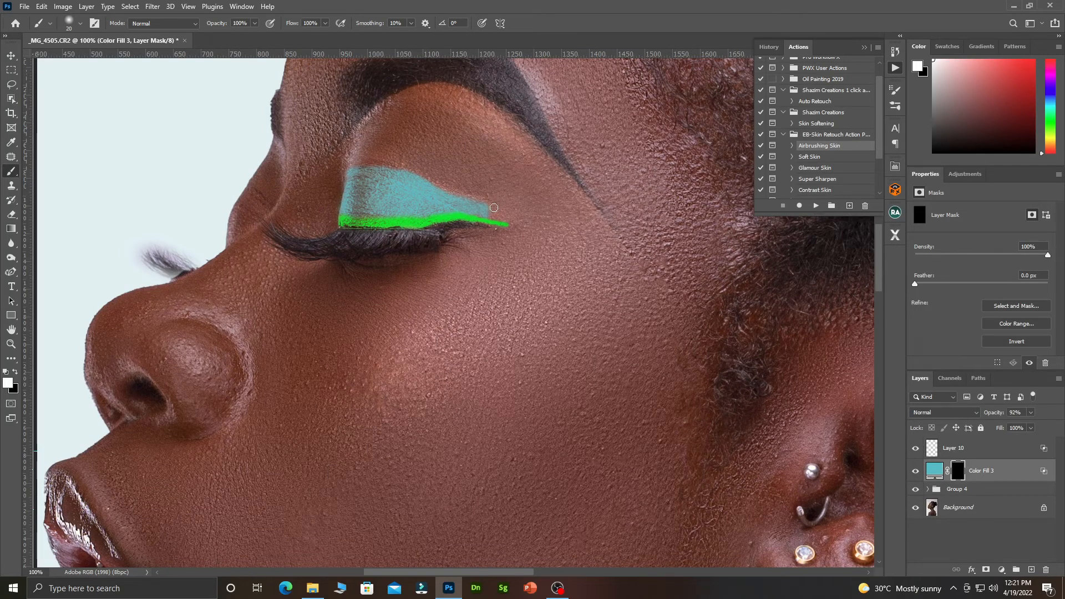
key(x)
drag(493, 207, 455, 195)
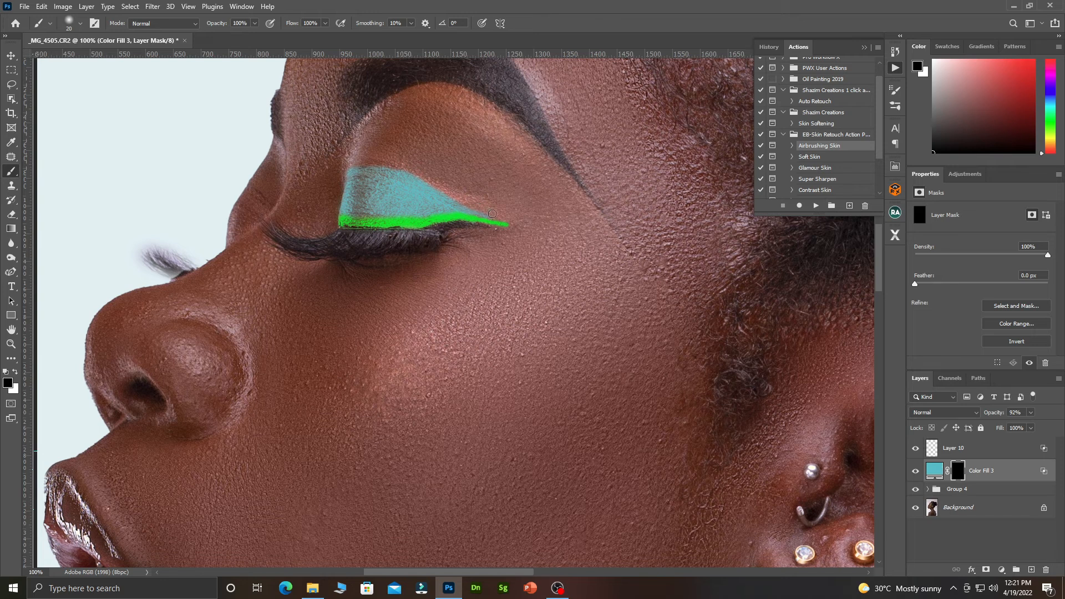
key(x)
key(bracketleft)
key(bracketleft)
Step: Reduce the turquoise eyeshadow layer's opacity to 76% while viewing the whole portrait
scroll(364, 191, down, 5)
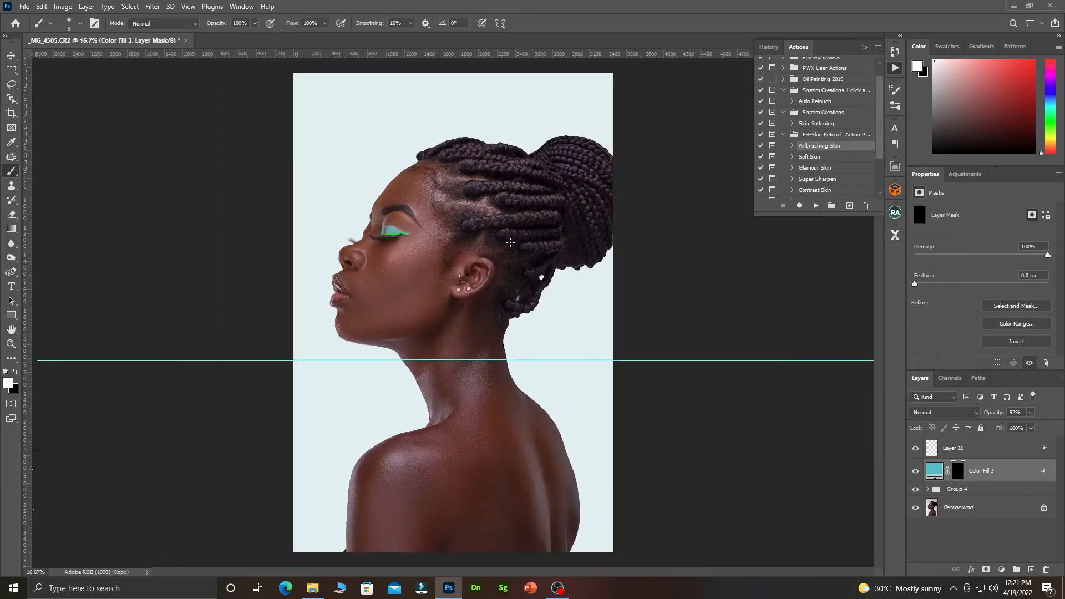
drag(998, 415, 988, 417)
double_click(935, 470)
mouse_move(778, 388)
mouse_down()
mouse_move(780, 421)
mouse_move(783, 337)
mouse_move(779, 440)
mouse_move(783, 396)
mouse_up()
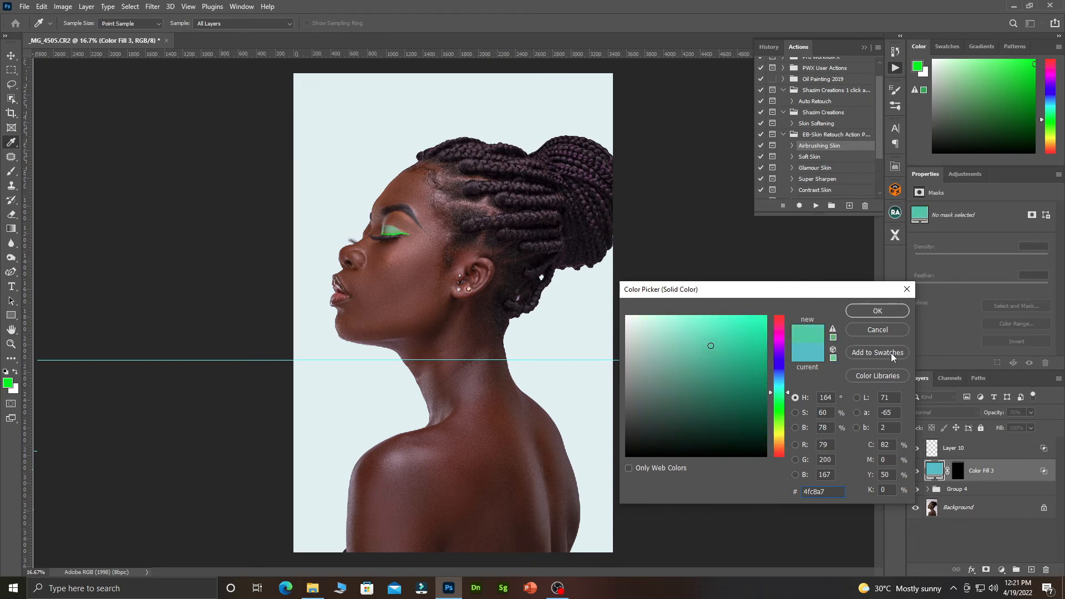
click(878, 330)
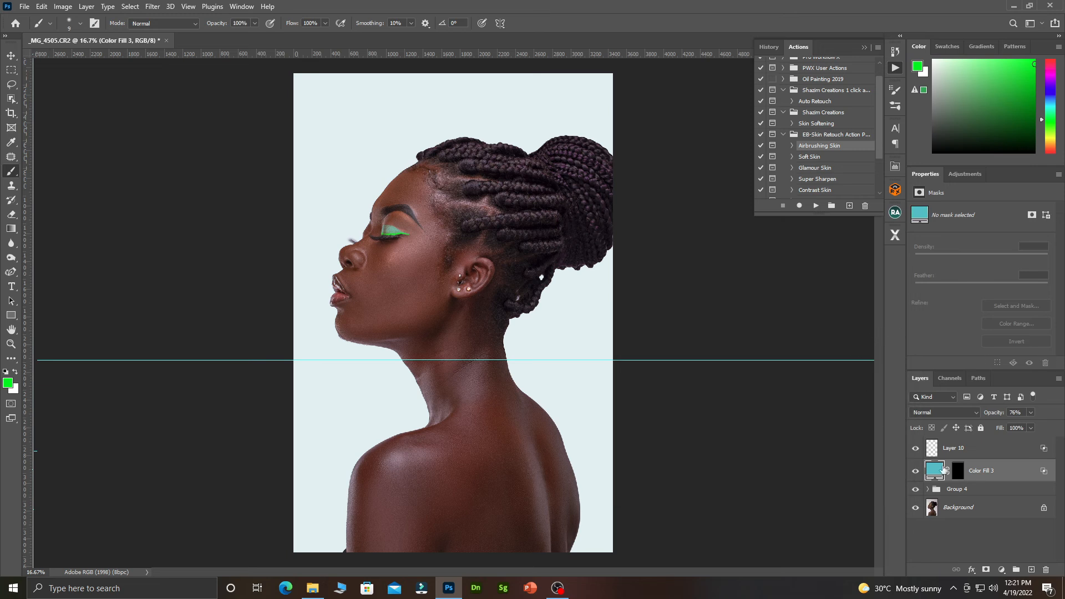
Step: Add a Color Overlay in yellow ffde00 at 100% opacity to the green eyeliner on Layer 10
click(970, 444)
right_click(972, 447)
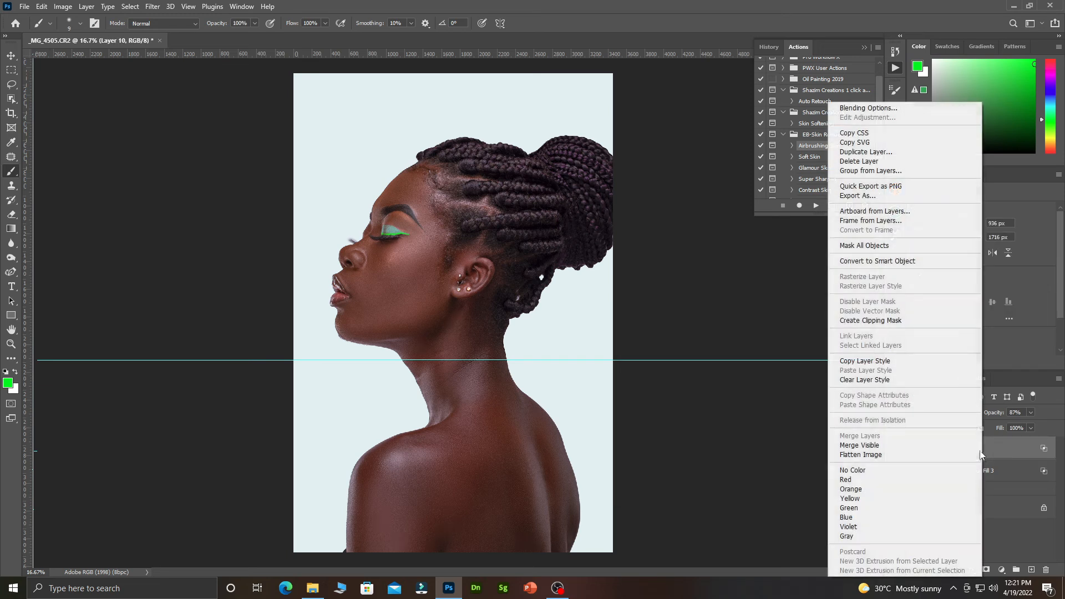
click(879, 108)
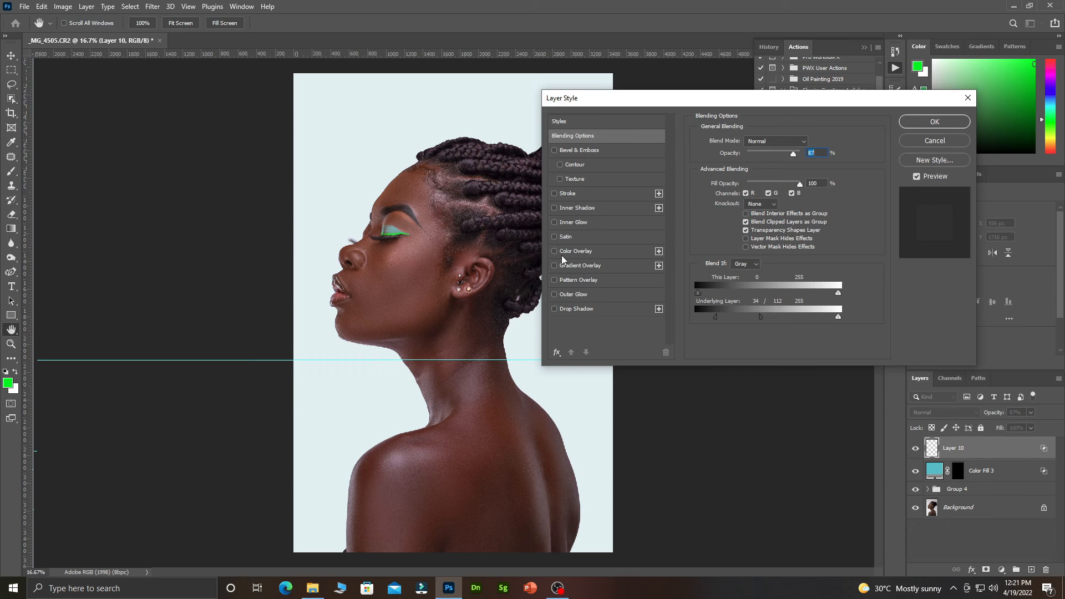
click(567, 254)
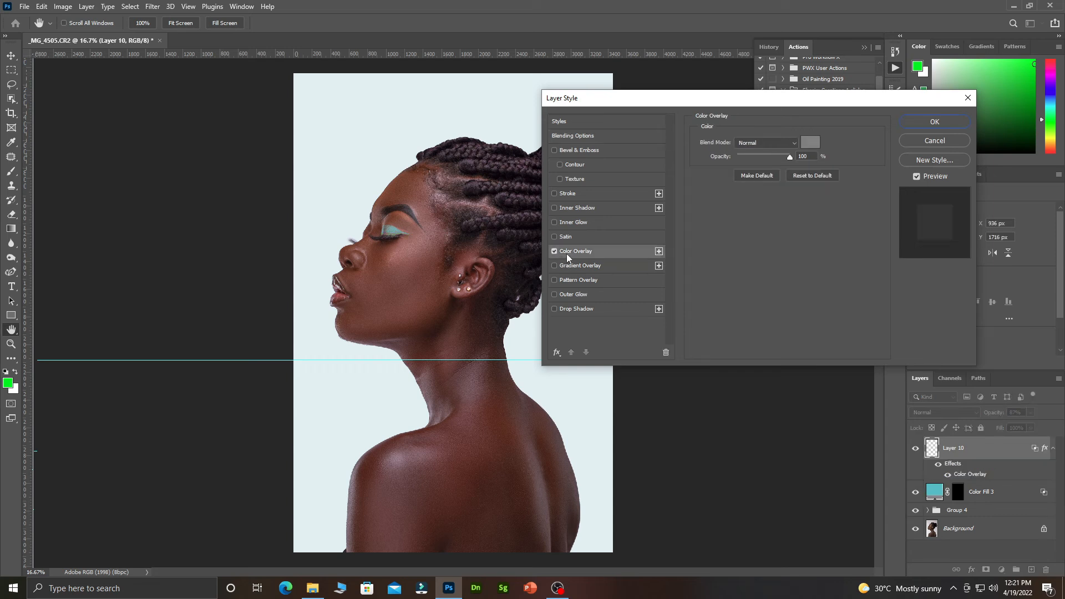
click(808, 144)
click(779, 440)
drag(774, 354, 784, 306)
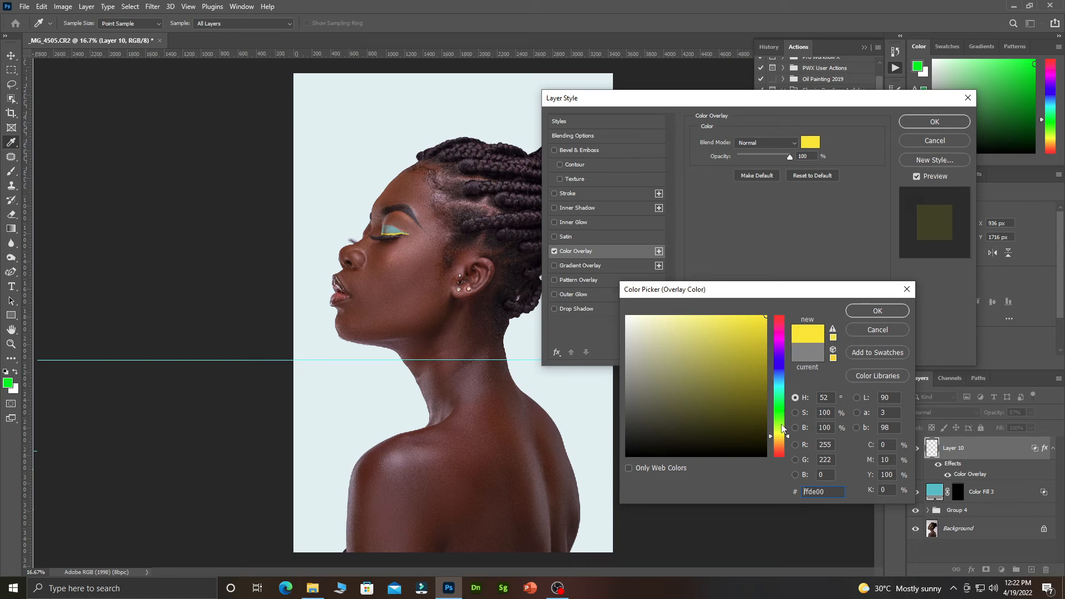
click(777, 434)
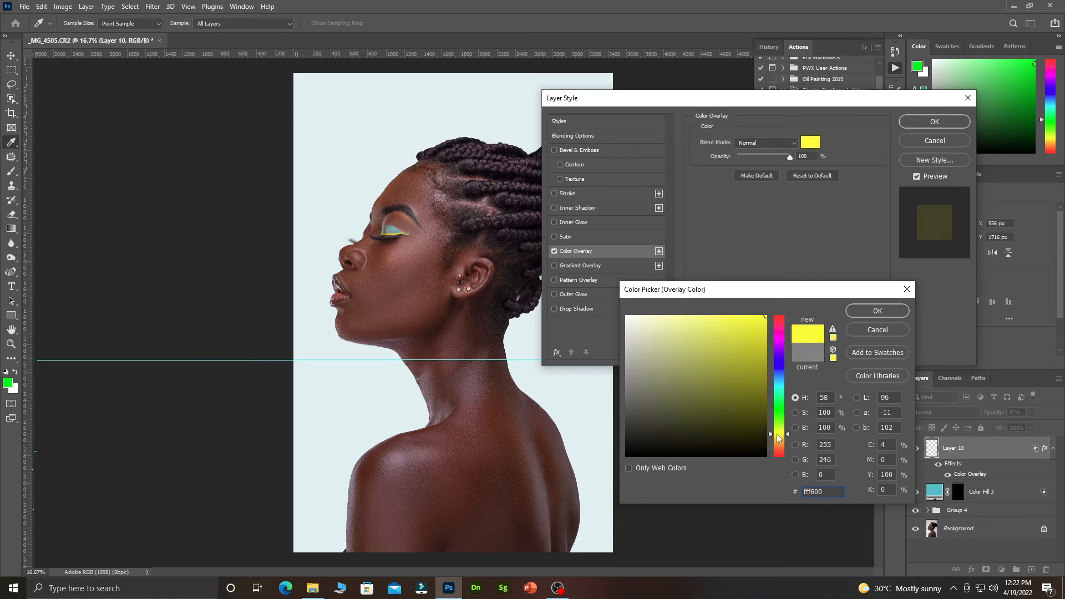
click(782, 438)
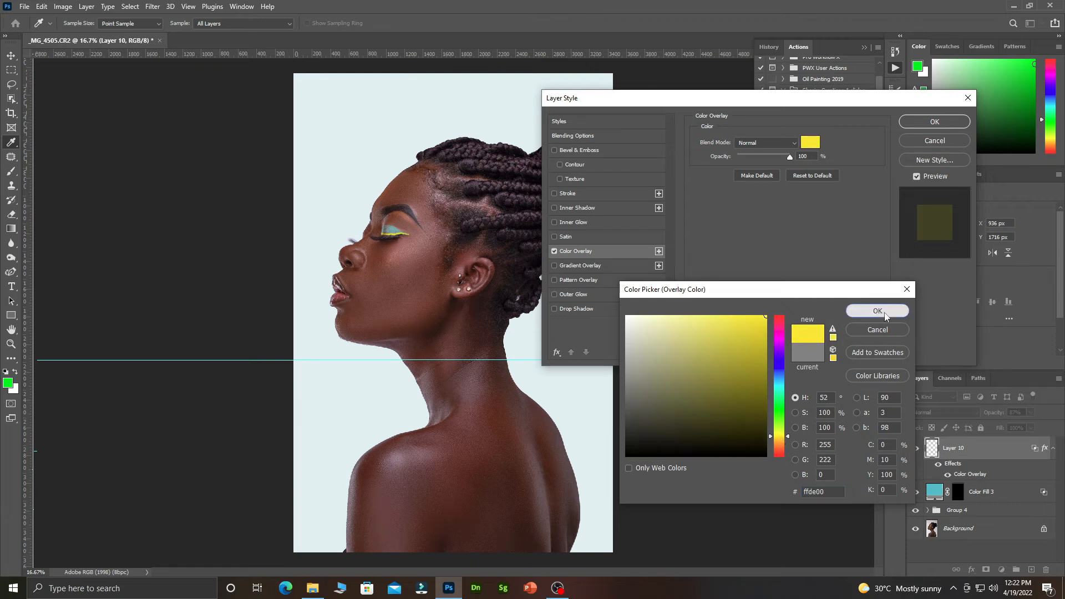
click(878, 310)
click(935, 122)
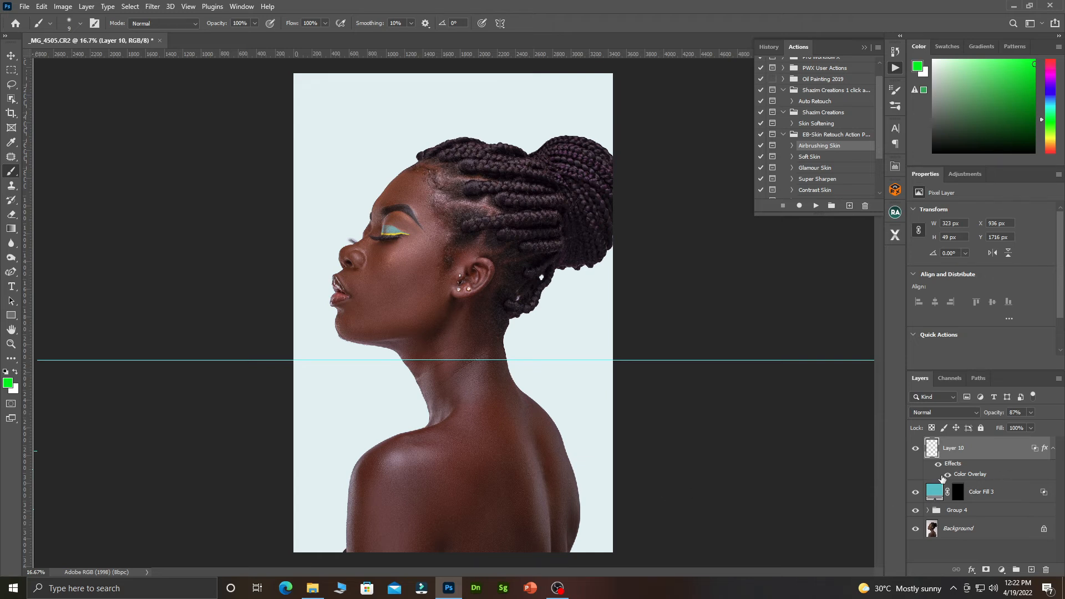
Step: Group the eyeliner and eyeshadow fill layers as "eye b" and compare the portrait with the group hidden and shown
shift+click(1004, 499)
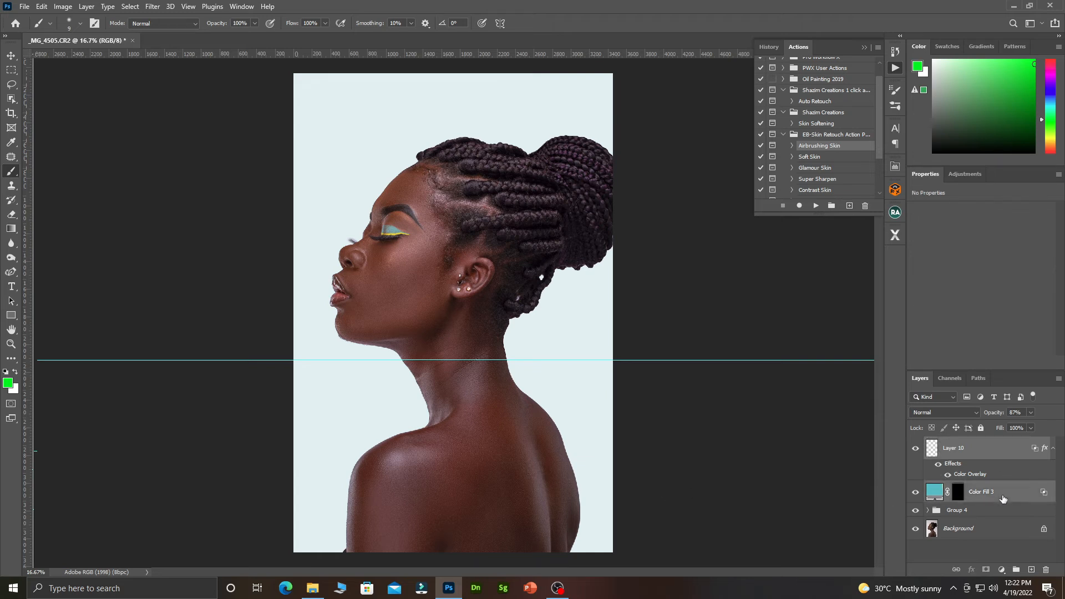
key(ctrl+g)
double_click(960, 443)
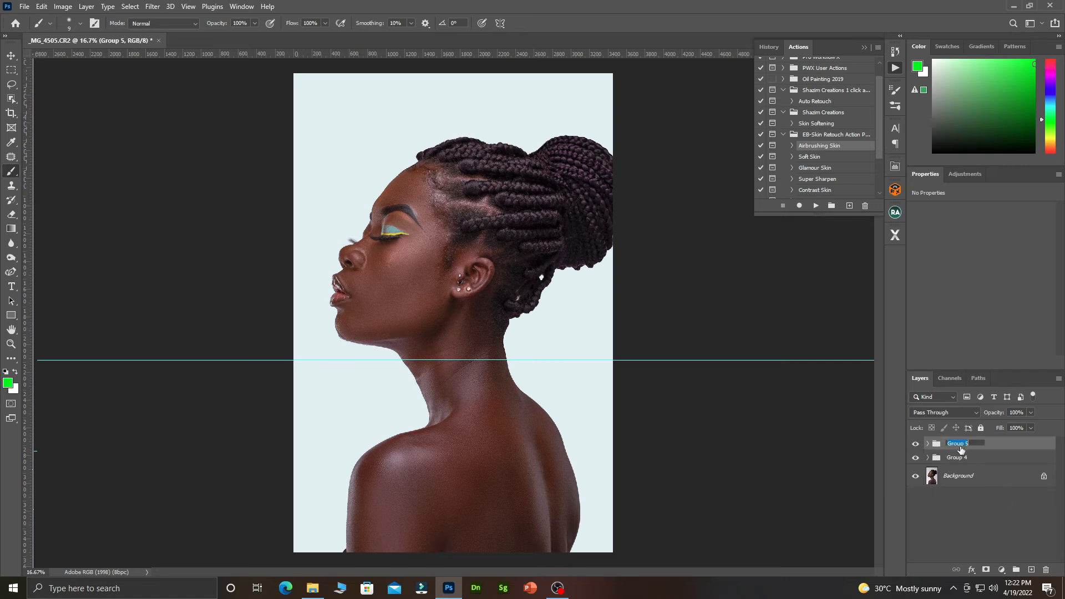
text(eye)
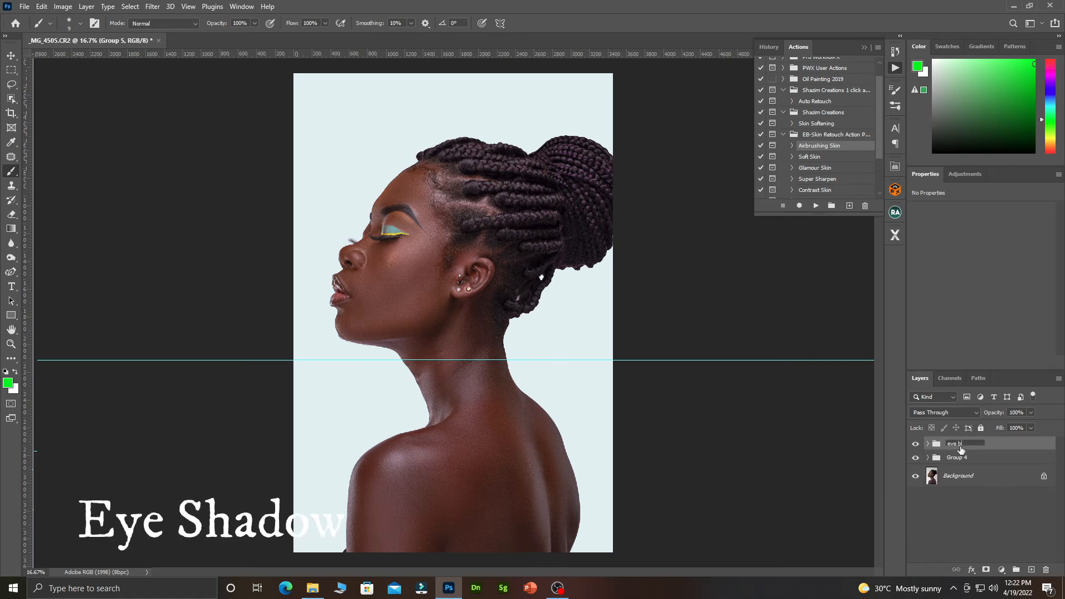
text( b)
key(Return)
click(915, 445)
click(916, 445)
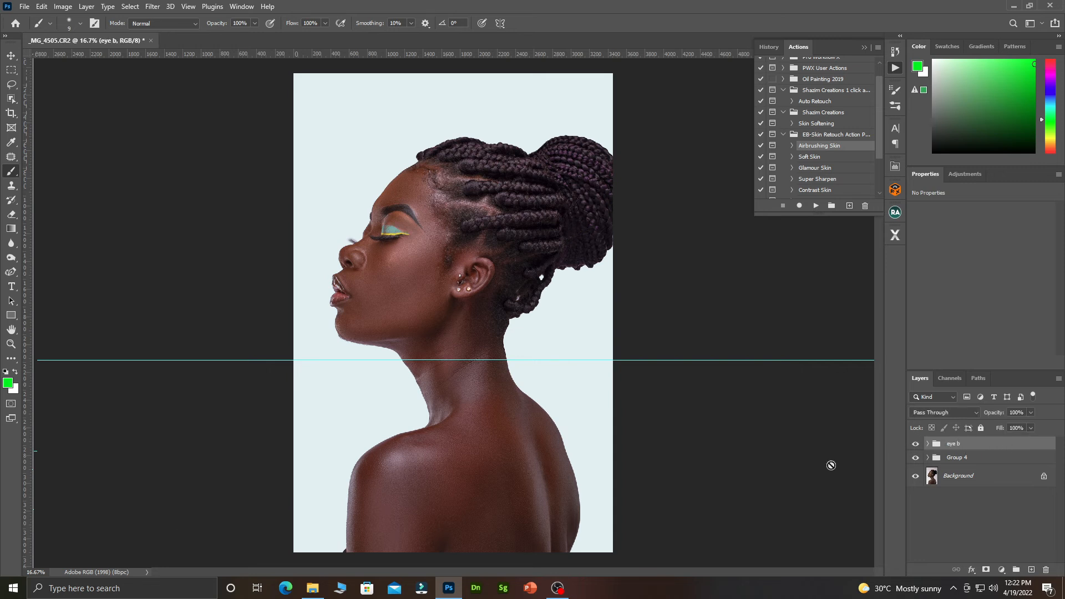
Step: Add a Curves adjustment layer directly above Group 4 and pull the RGB midtones down to darken the portrait
scroll(425, 312, up, 1)
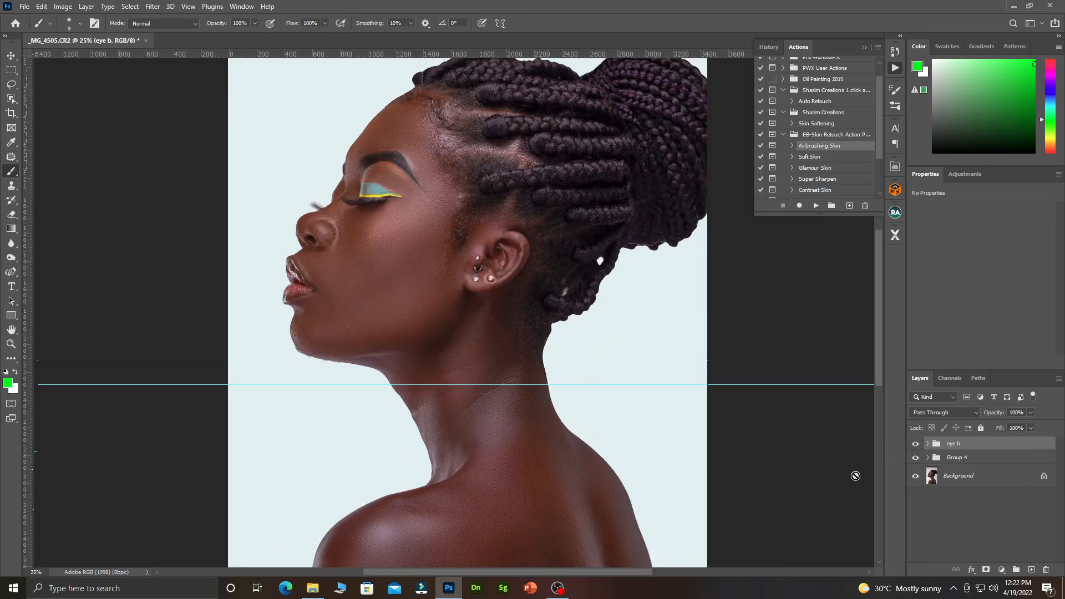
click(982, 462)
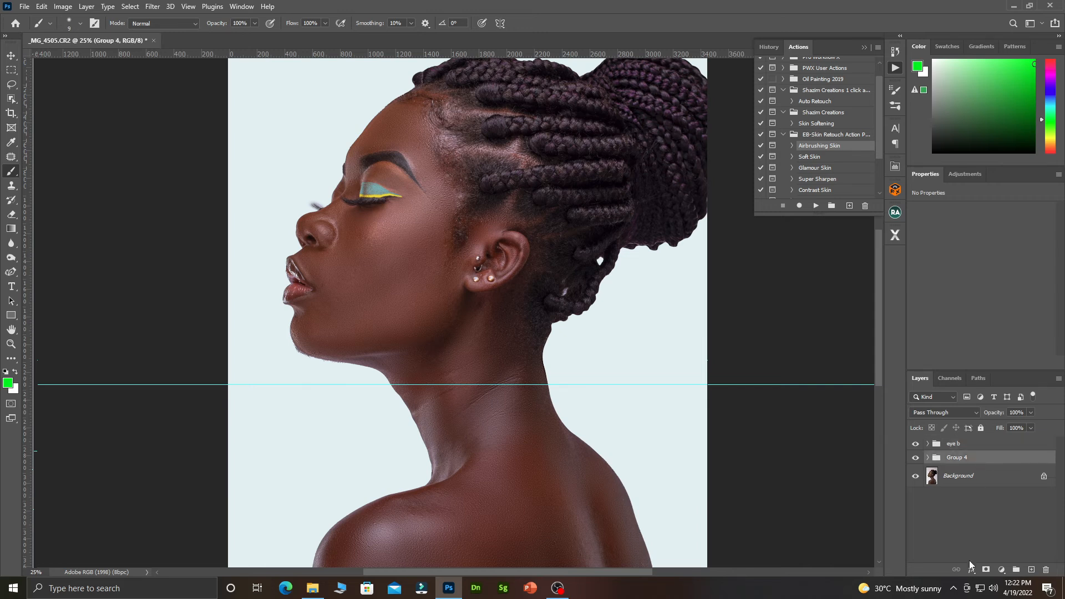
click(1003, 570)
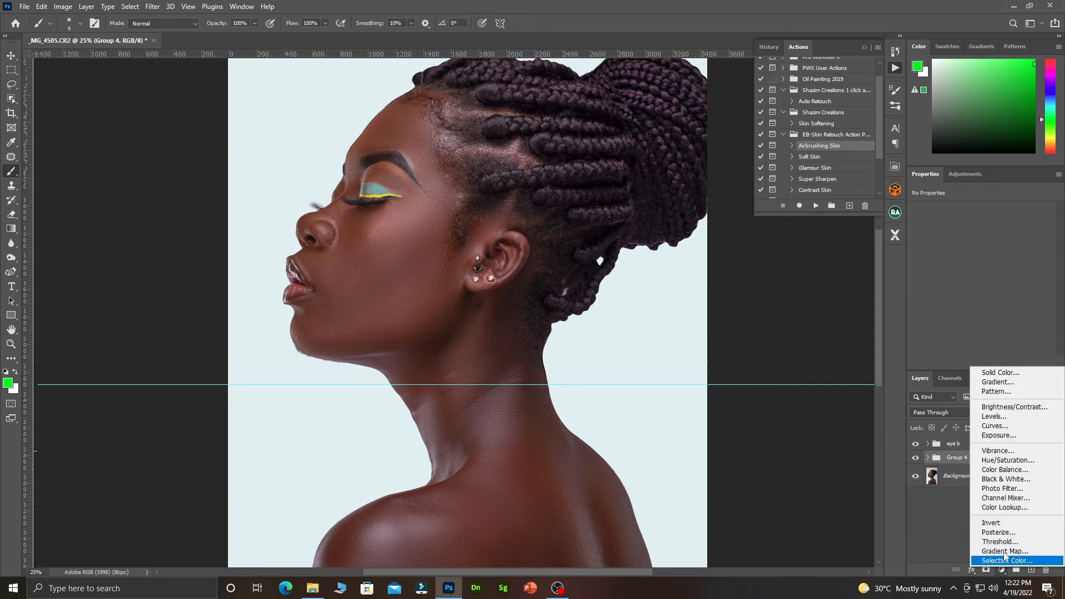
click(996, 426)
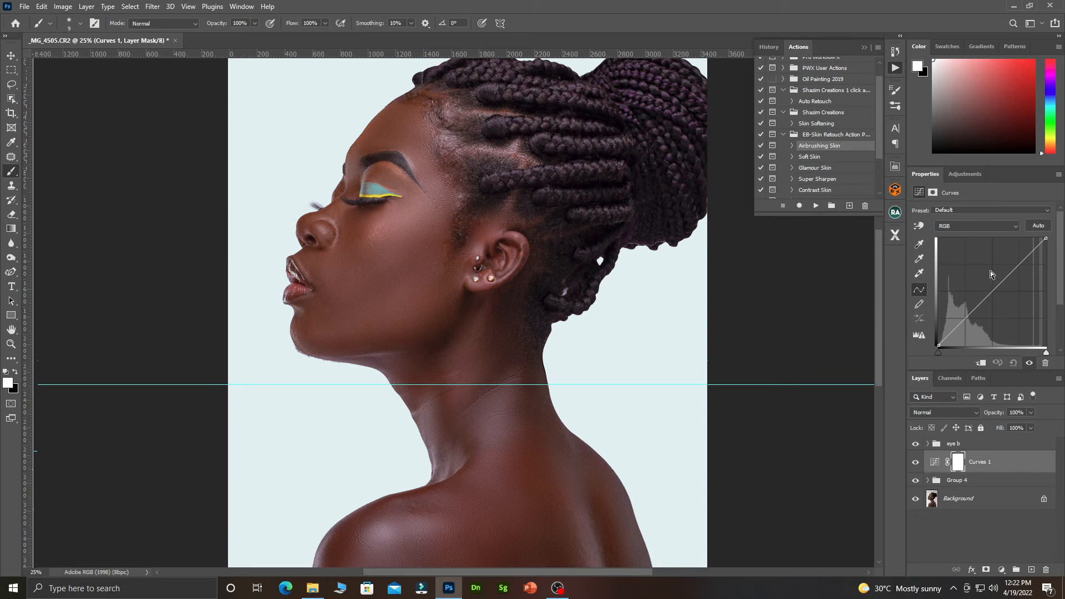
drag(996, 289, 1003, 302)
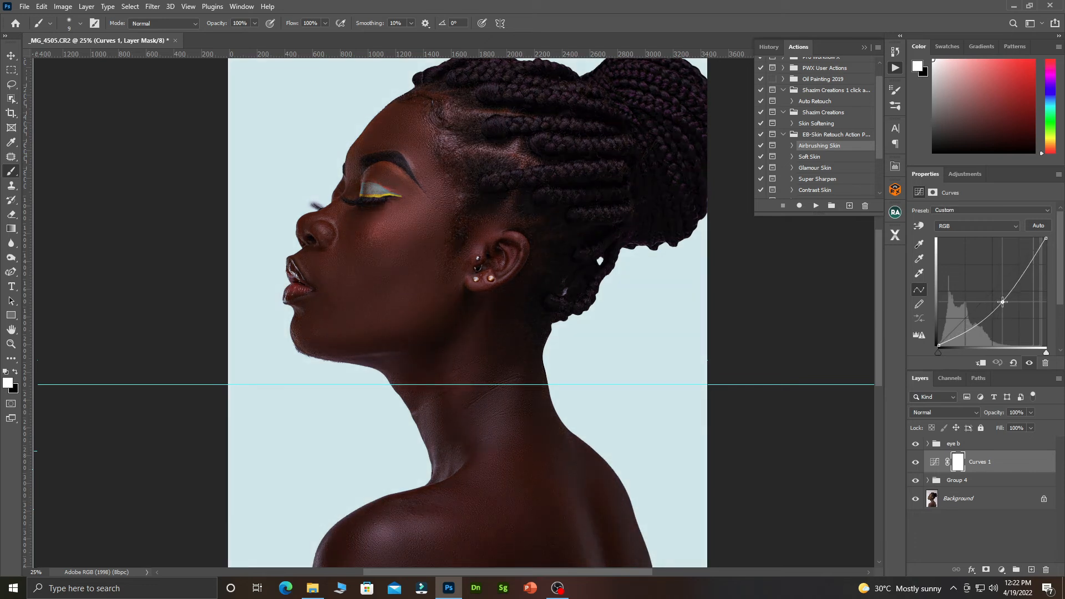
Step: Limit the darkening Curves layer's blending to darker tones by setting the Underlying Layer white Blend If value to 86
click(1019, 462)
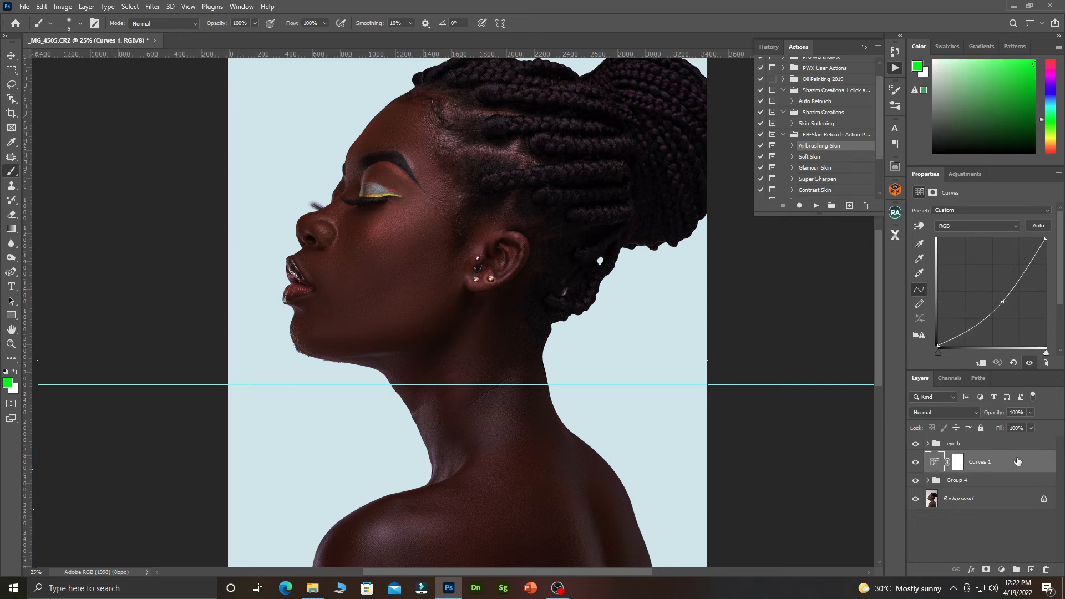
double_click(1018, 463)
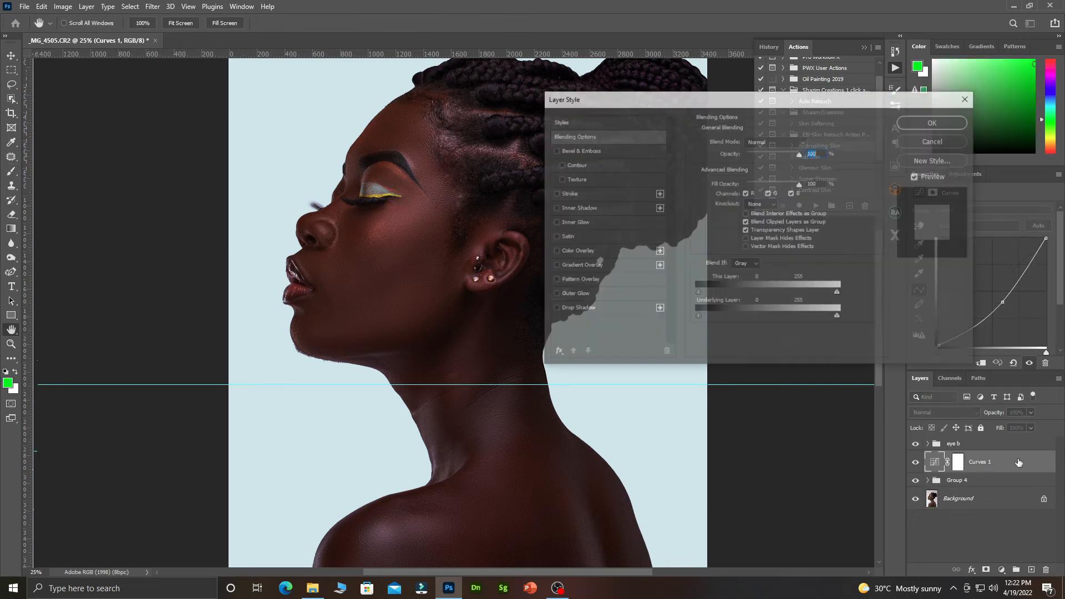
drag(698, 320, 760, 331)
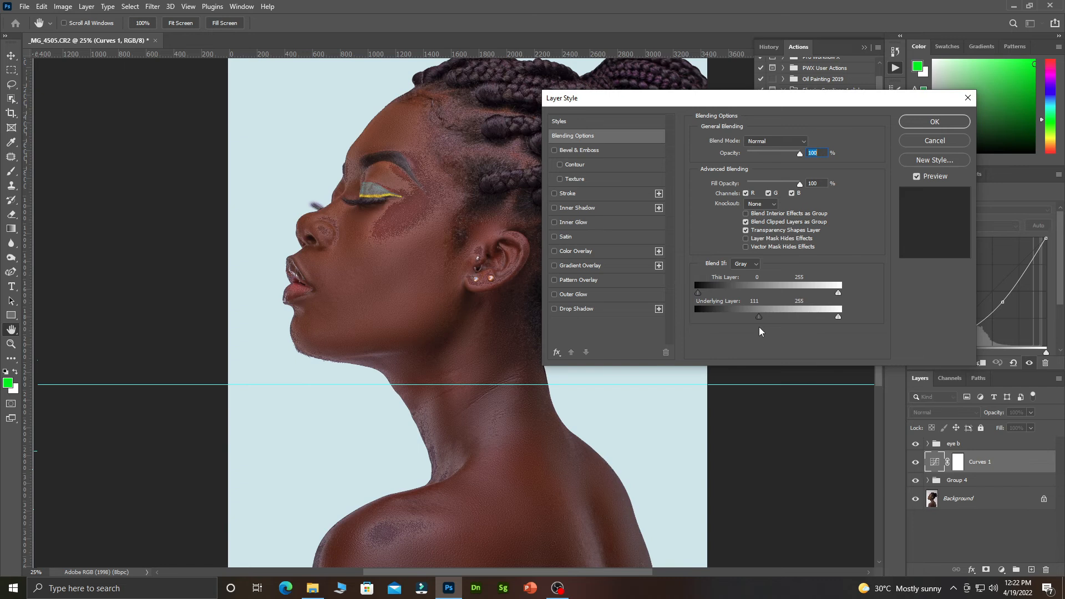
drag(760, 331, 667, 324)
drag(836, 325, 742, 326)
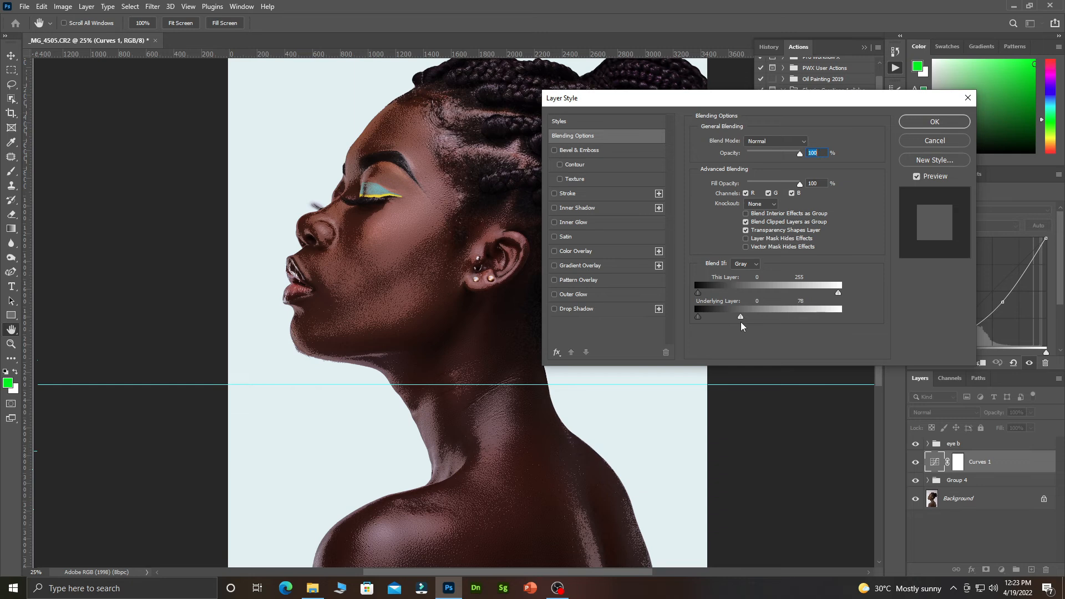
drag(744, 326, 747, 327)
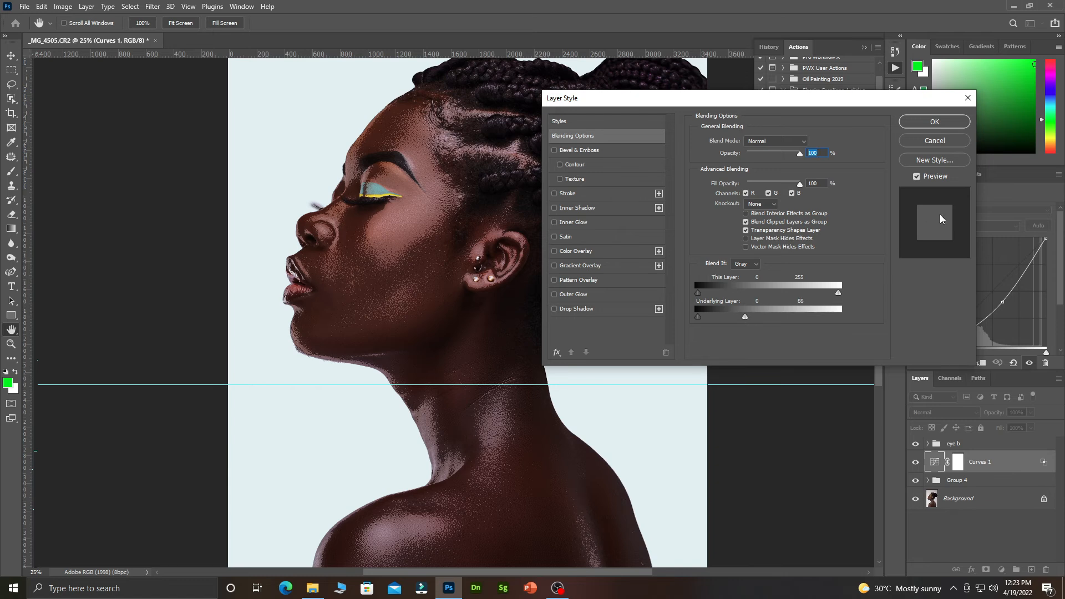
click(935, 121)
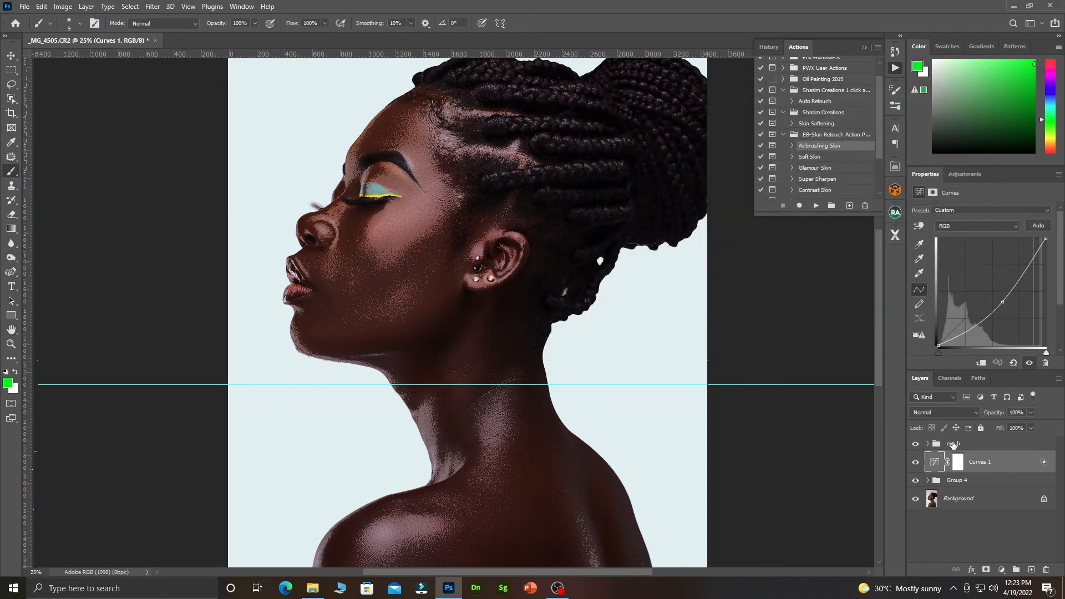
Step: Hide the darkening Curves layer and add a second Curves adjustment above it with the RGB midtones raised to brighten the portrait
click(915, 461)
click(1002, 570)
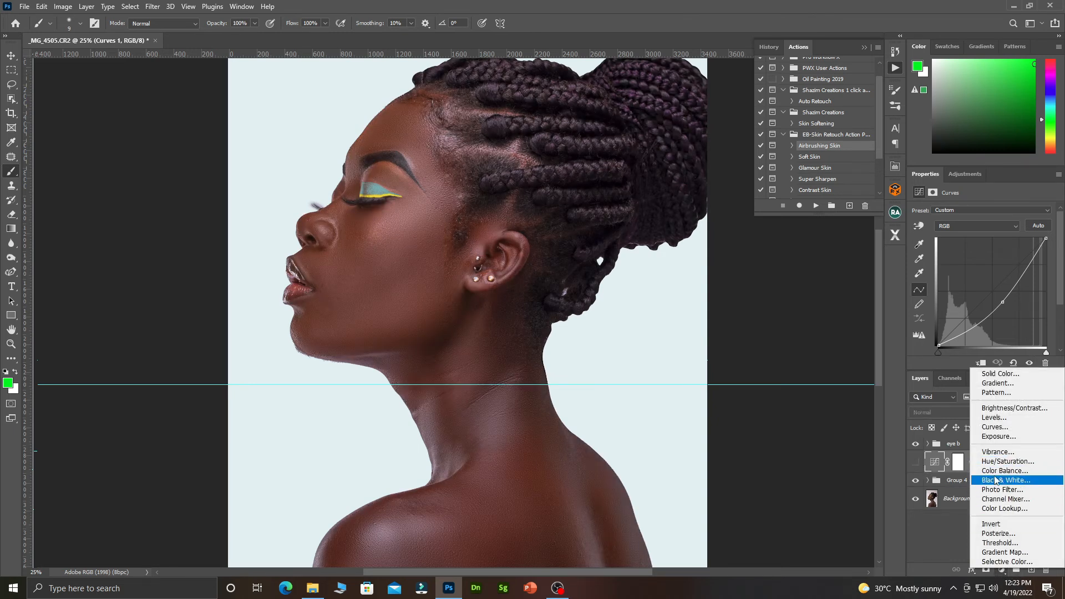
click(991, 426)
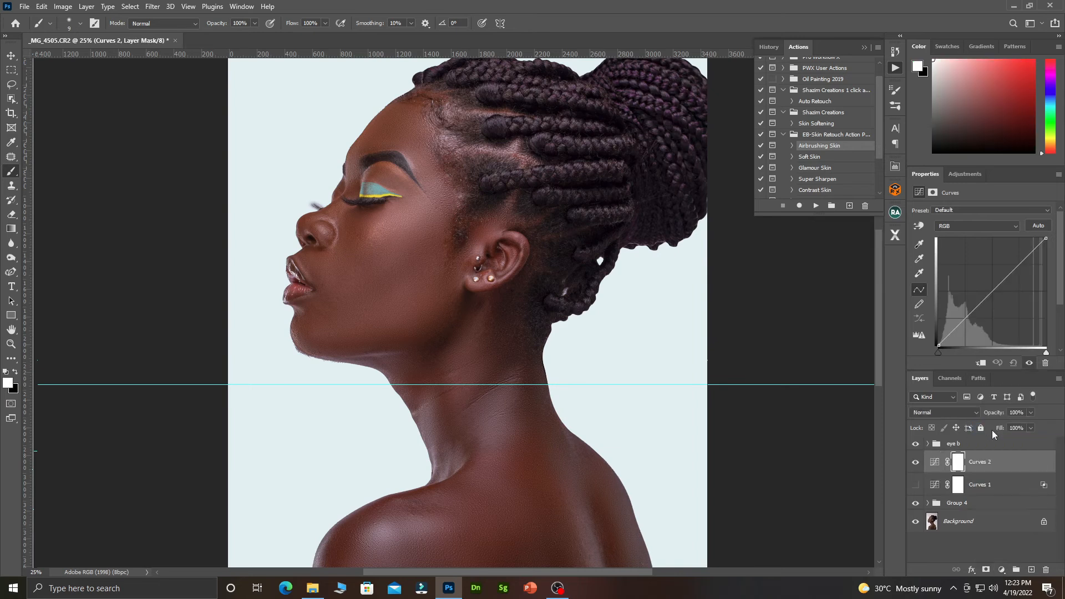
drag(996, 291, 985, 275)
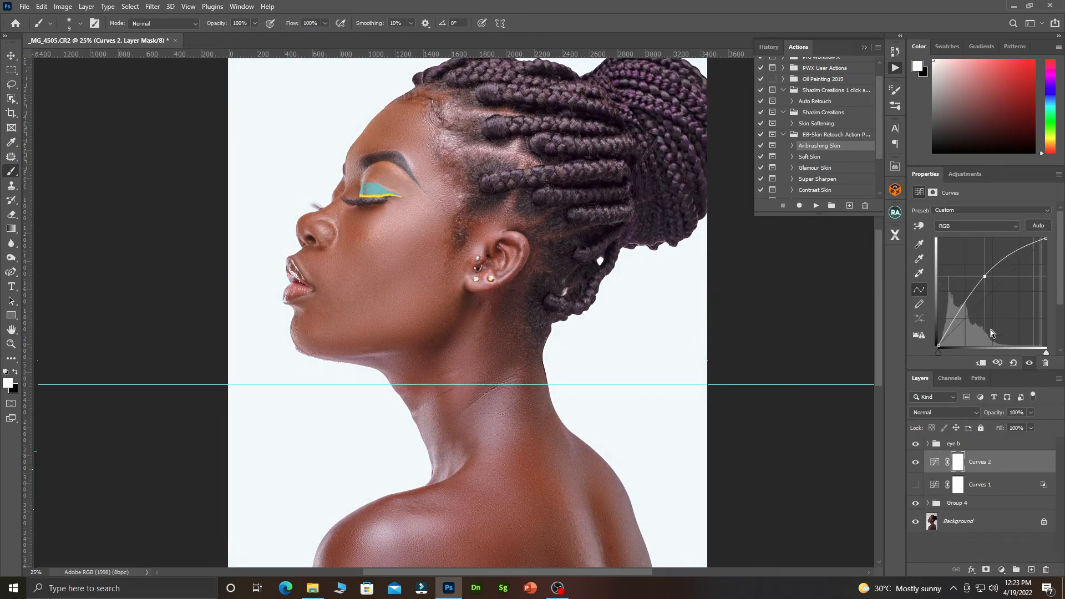
Step: Limit the brightening Curves layer to lighter tones by setting the Underlying Layer black Blend If value to 96
click(1028, 468)
double_click(1028, 468)
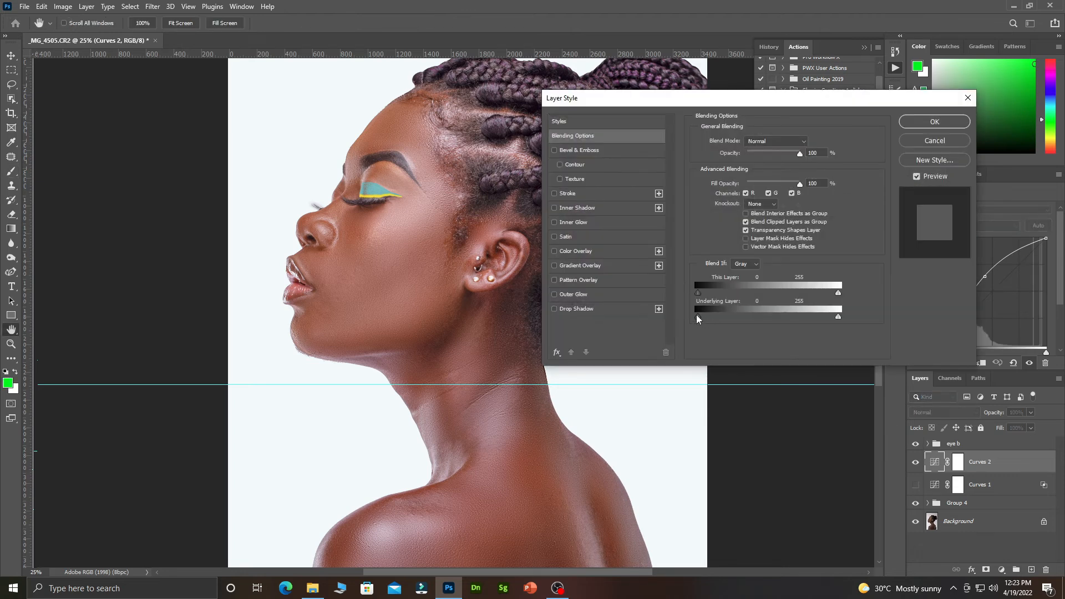
drag(699, 317, 747, 327)
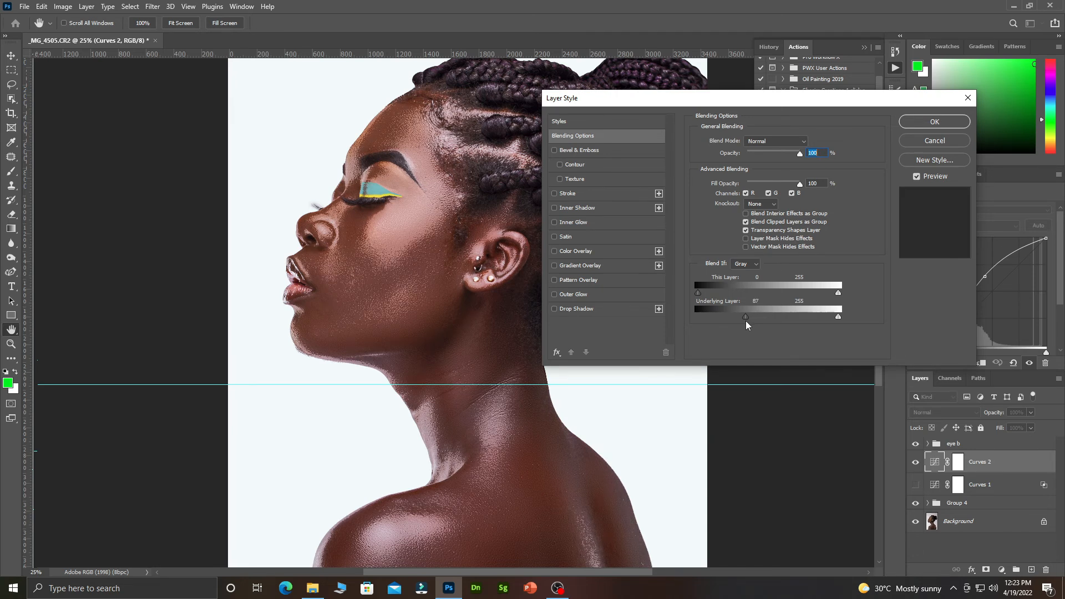
drag(747, 324, 752, 324)
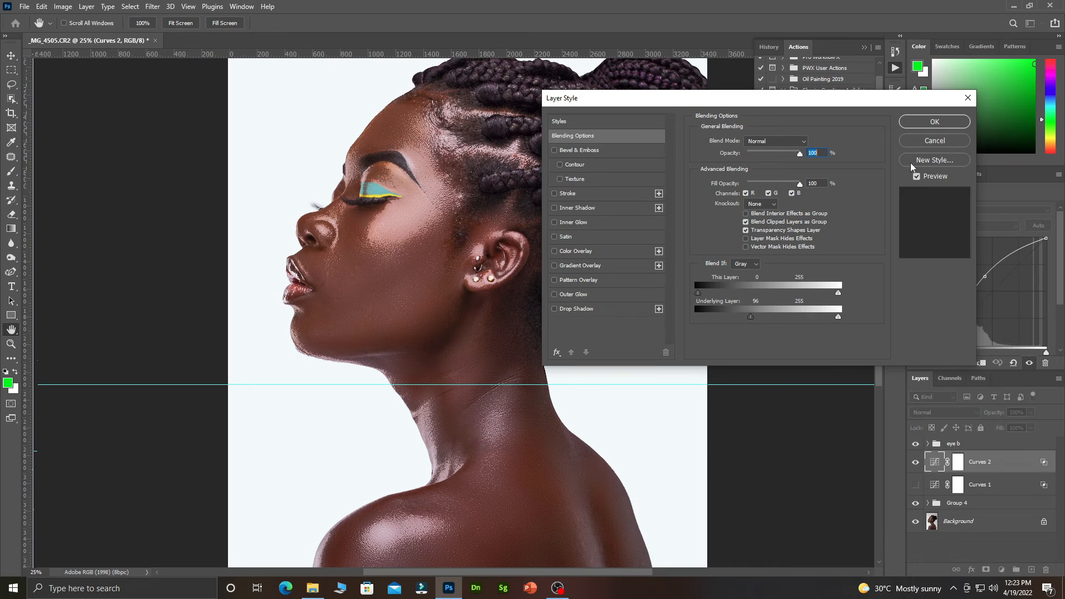
click(932, 123)
Step: Rename the brightening Curves layer "dodge", show the darkening Curves layer again and rename it "burn"
click(959, 465)
double_click(980, 463)
text(do)
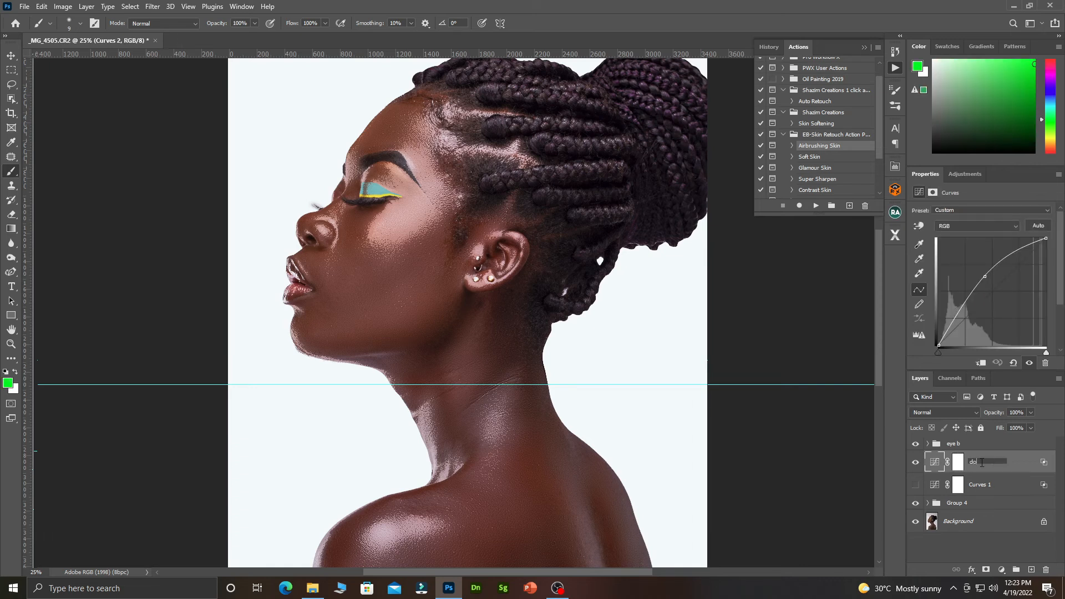
text(dge)
click(915, 484)
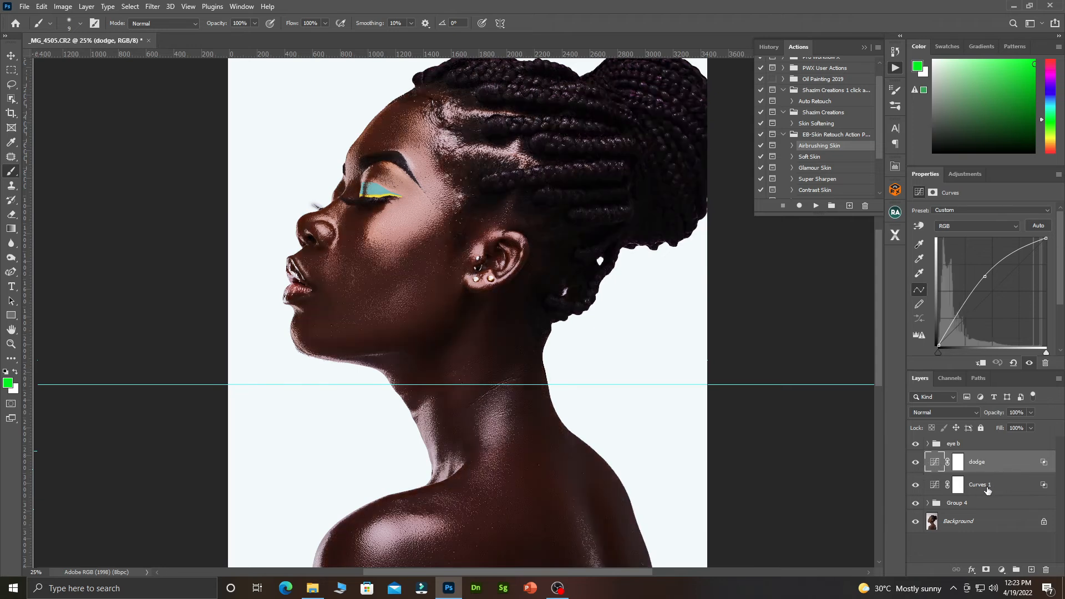
double_click(981, 485)
text(burn)
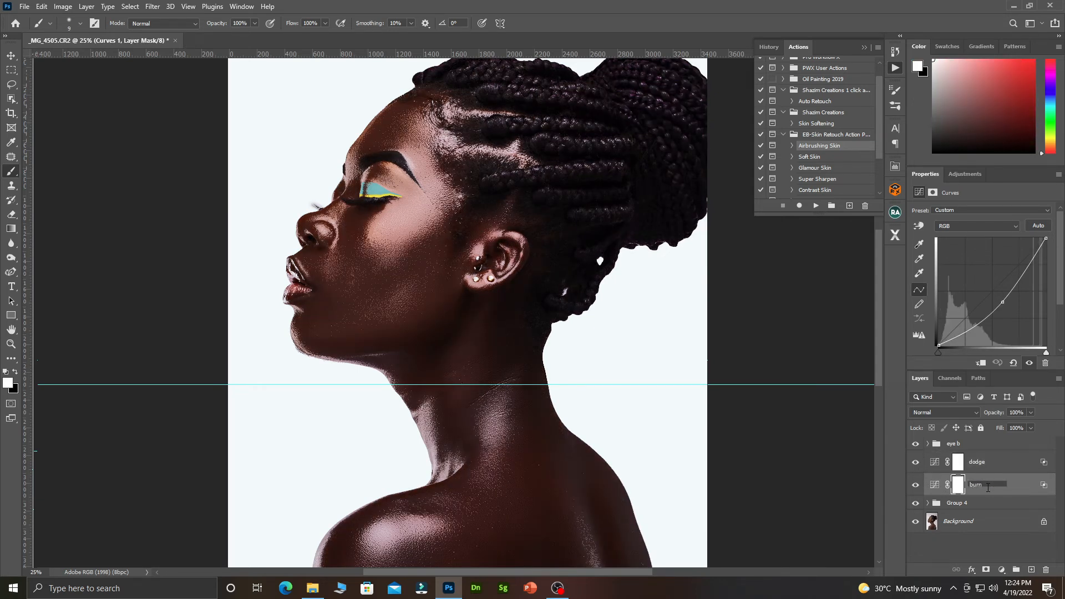
key(Return)
Step: Group the dodge and burn layers, name the group "d & g" and expand it
click(1006, 471)
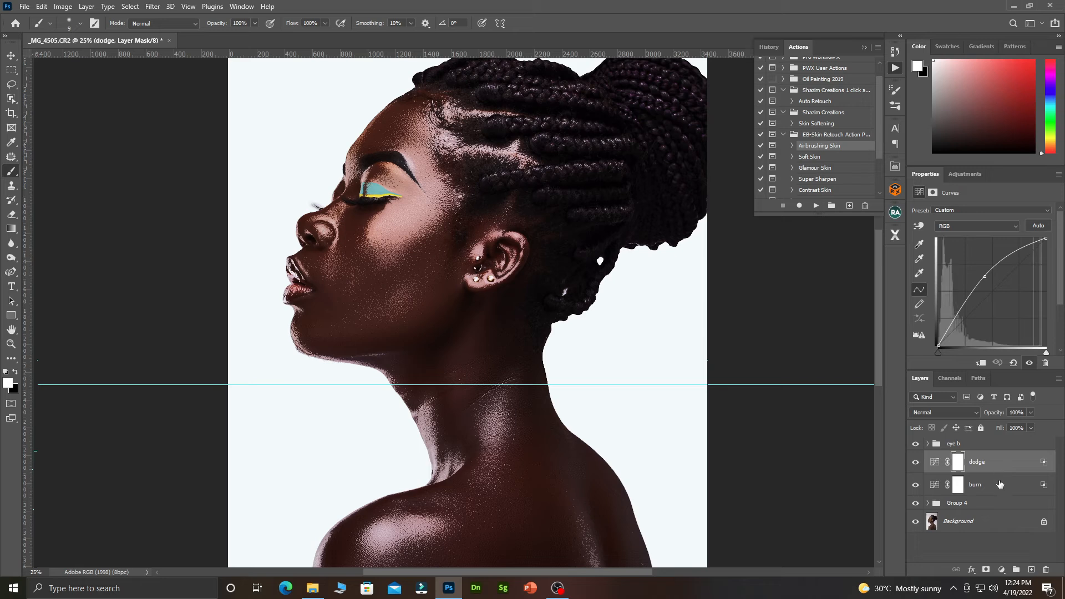
shift+click(1001, 491)
key(ctrl+g)
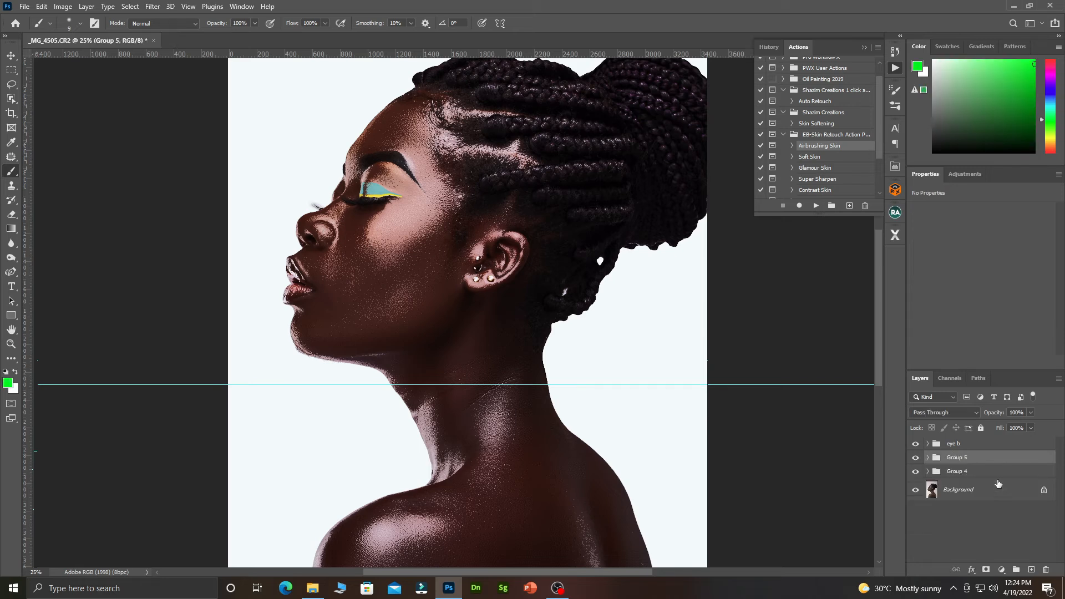
double_click(960, 457)
text(d & g)
key(Return)
click(929, 458)
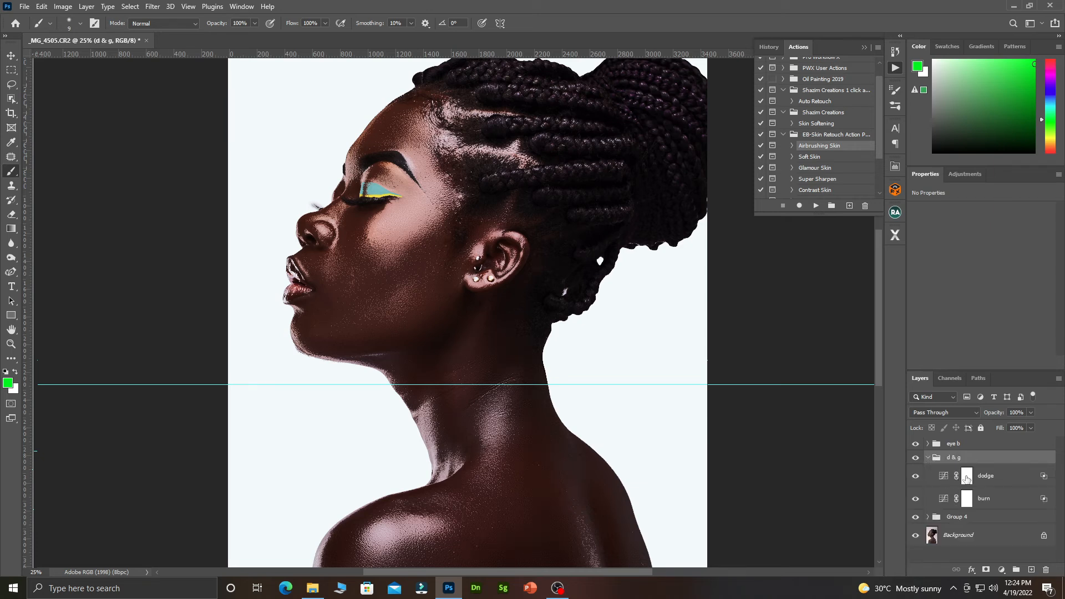
Step: Invert the dodge and burn layer masks to black to hide both Curves effects
click(967, 476)
key(ctrl+i)
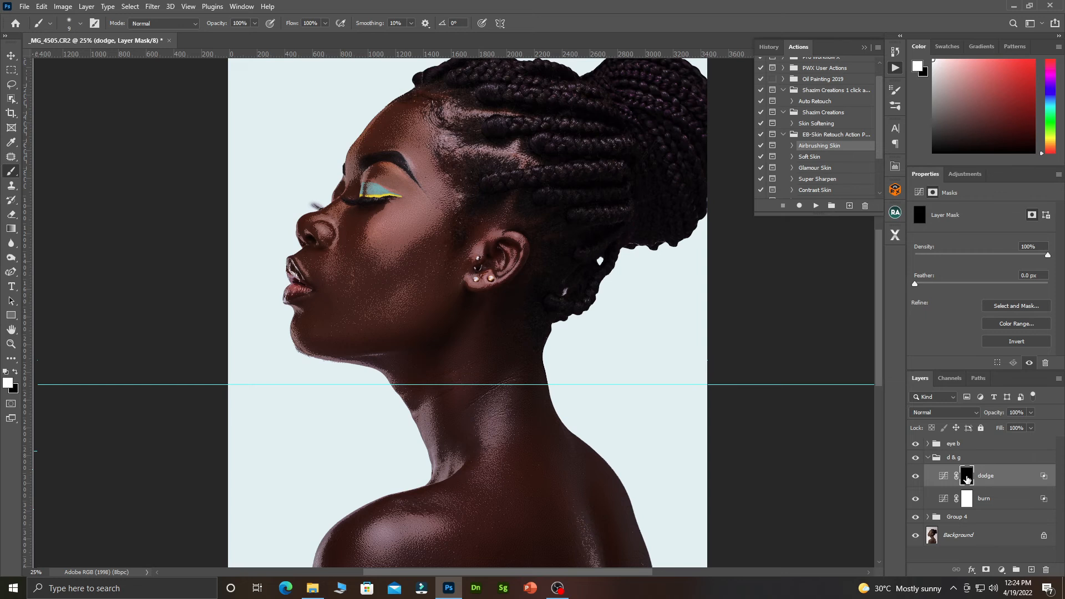
click(968, 501)
key(ctrl+i)
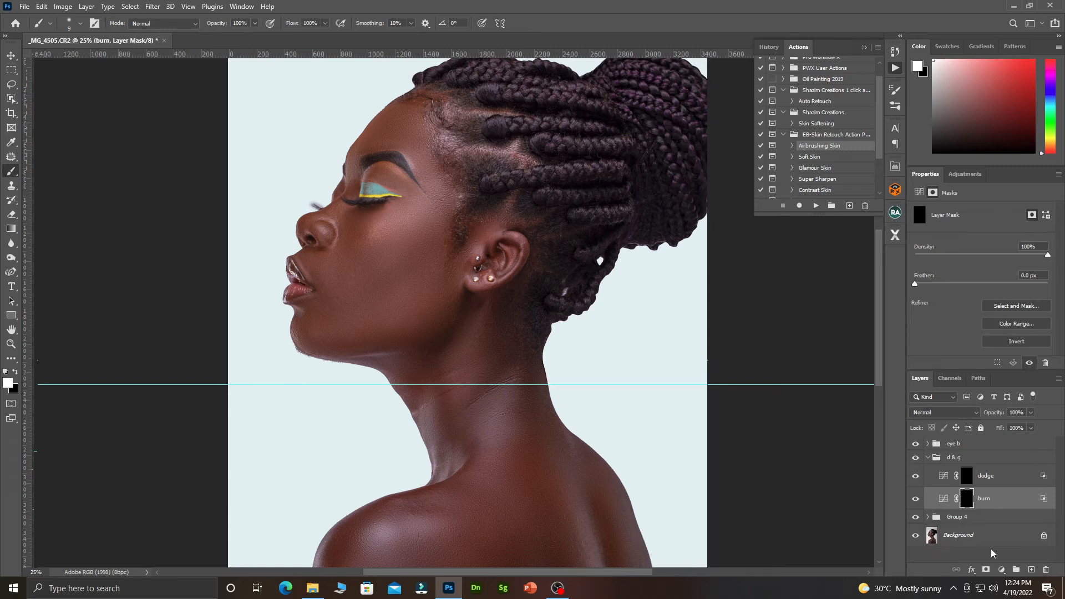
Step: Add a Black & White adjustment layer above the dodge layer with Reds set to -75
click(980, 481)
click(1002, 573)
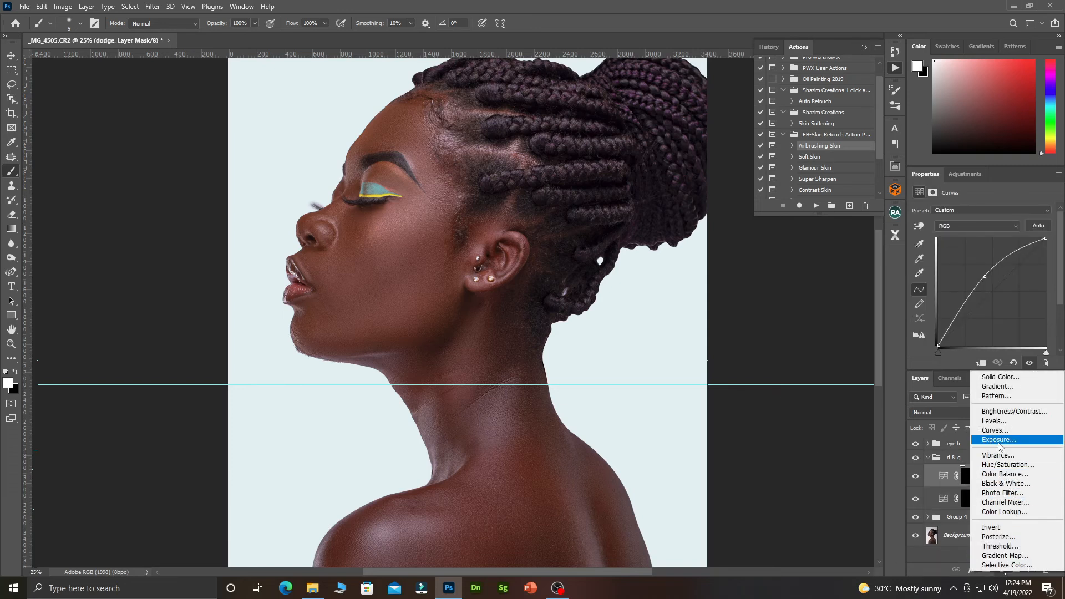
click(1010, 485)
drag(979, 252, 947, 258)
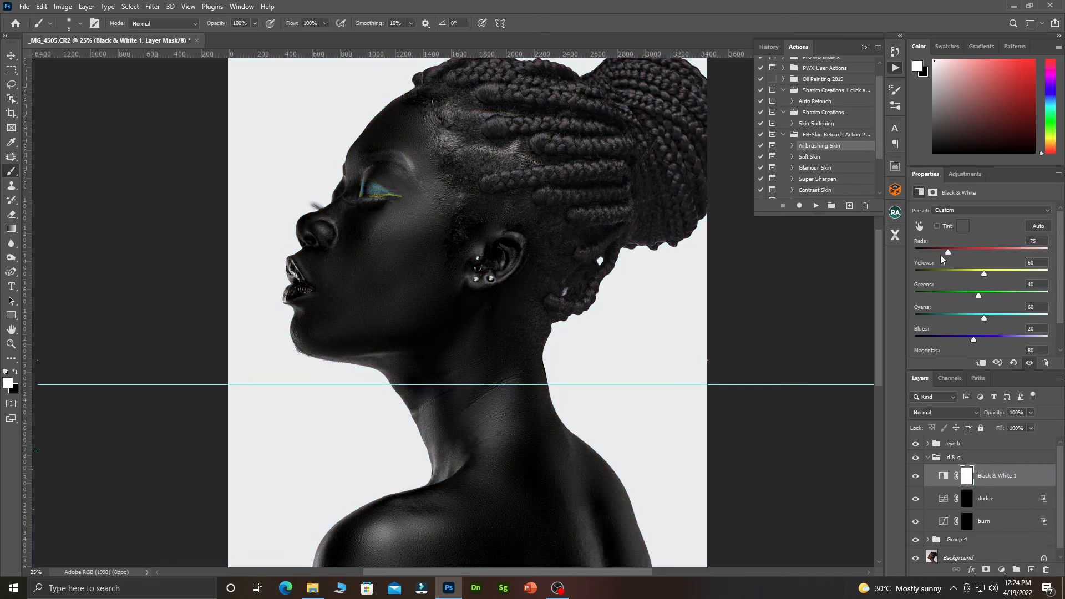
Step: Paint white on the burn mask with a soft 300 px brush over the forehead shadow and the cheek below the eye
click(968, 501)
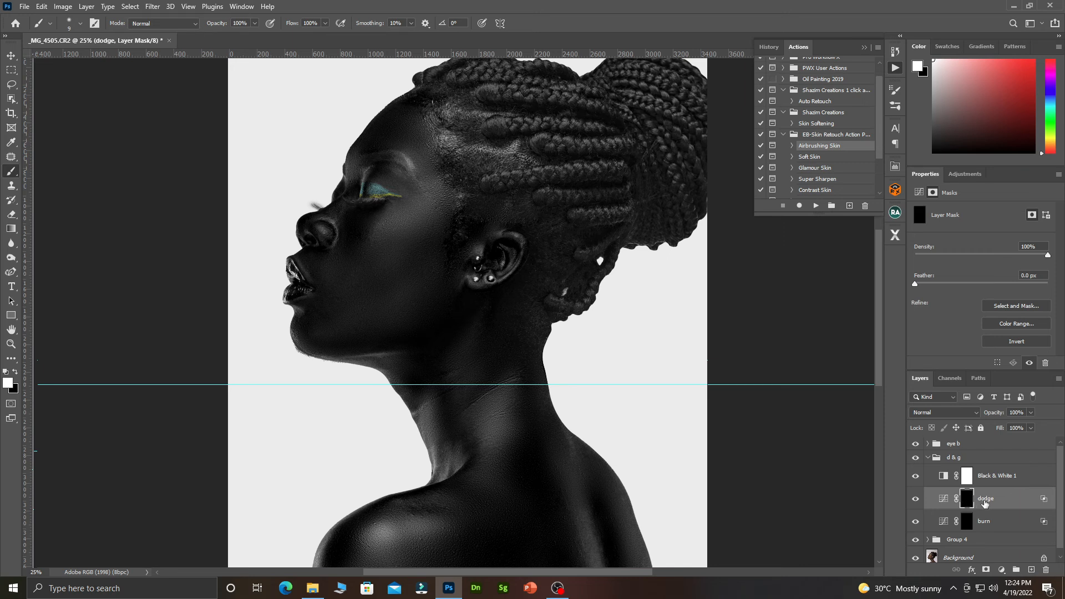
click(967, 524)
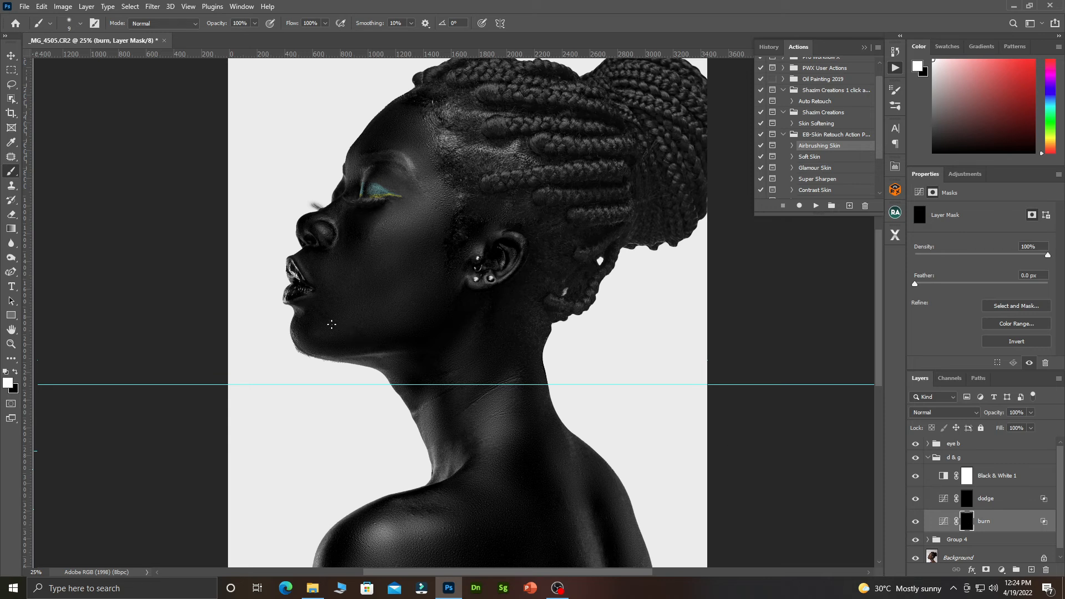
key(bracketright)
key(bracketright)
key(bracketright)
key(bracketright)
key(bracketright)
key(bracketright)
key(bracketright)
key(bracketright)
key(bracketright)
key(bracketright)
key(bracketright)
key(bracketright)
key(bracketright)
scroll(404, 179, up, 3)
scroll(402, 183, up, 1)
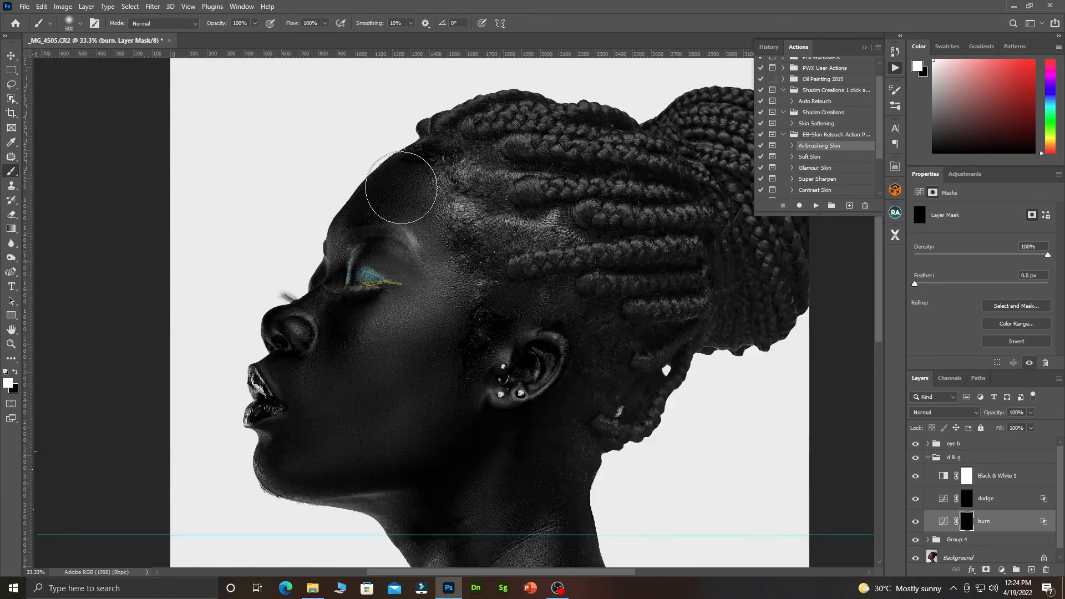
key(bracketleft)
key(bracketleft)
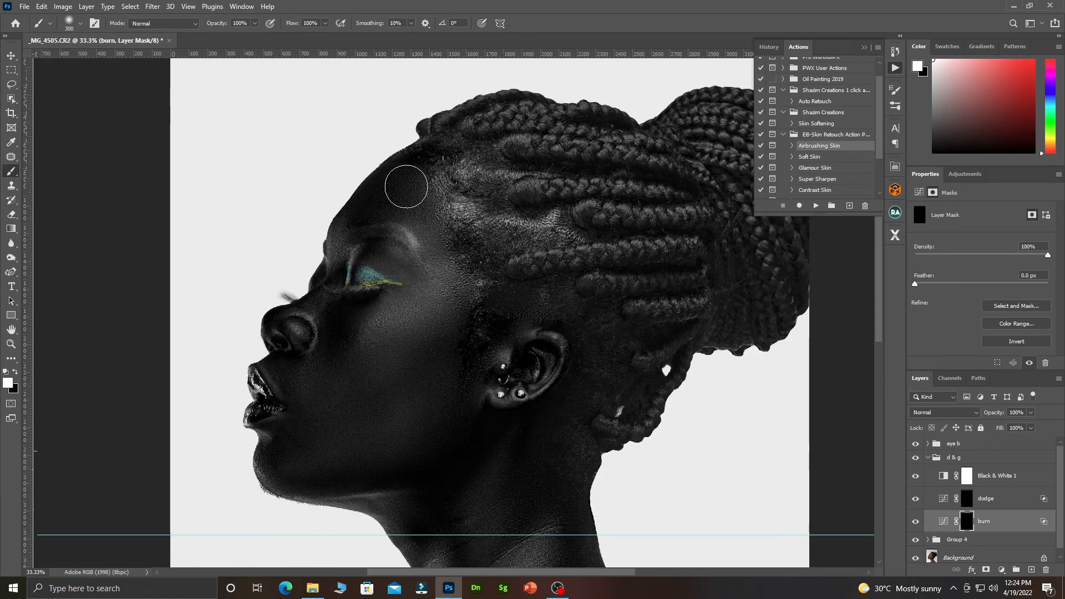
mouse_move(423, 175)
mouse_down()
mouse_move(387, 187)
mouse_move(379, 208)
mouse_move(424, 202)
mouse_move(439, 259)
mouse_up()
drag(351, 308, 333, 364)
Step: Paint white on the burn mask along the jawline and down the neck into the upper back to deepen the shadows
scroll(405, 417, down, 3)
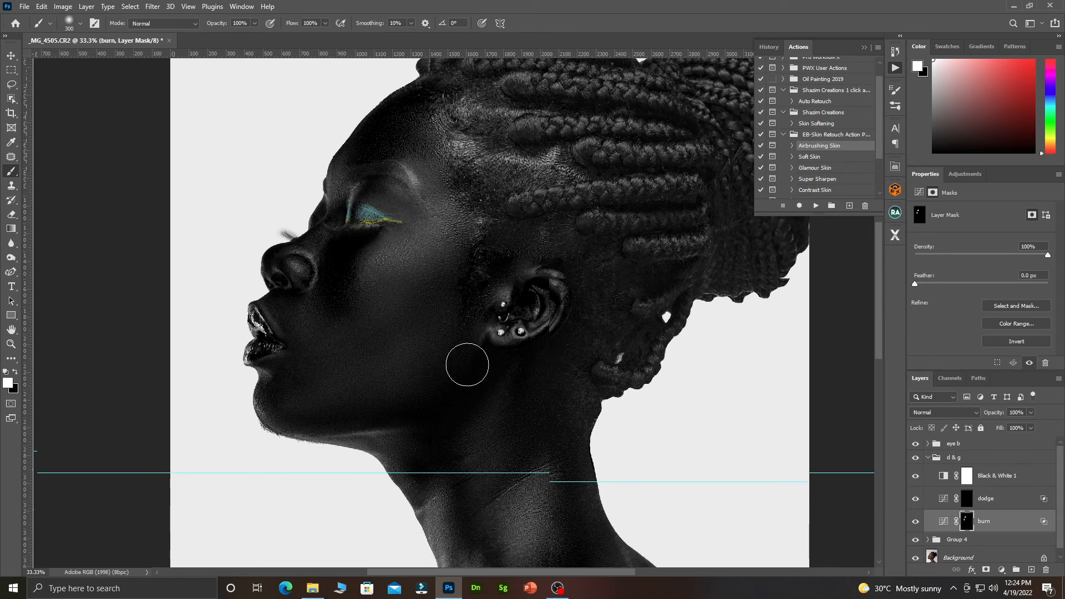
mouse_move(408, 403)
mouse_down()
mouse_move(307, 423)
mouse_move(278, 420)
mouse_move(274, 385)
mouse_up()
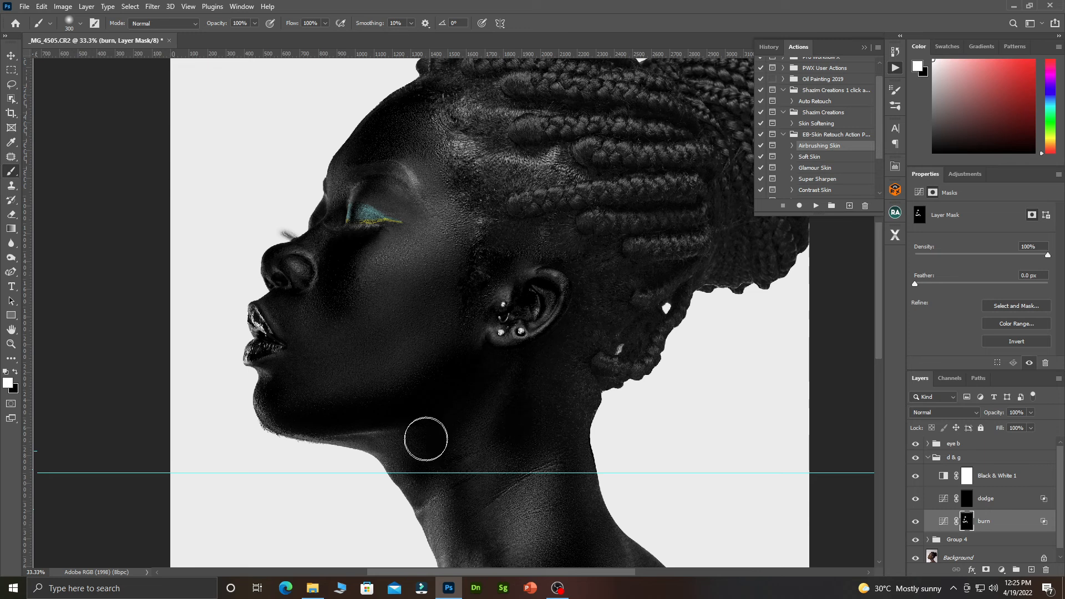
scroll(585, 369, down, 3)
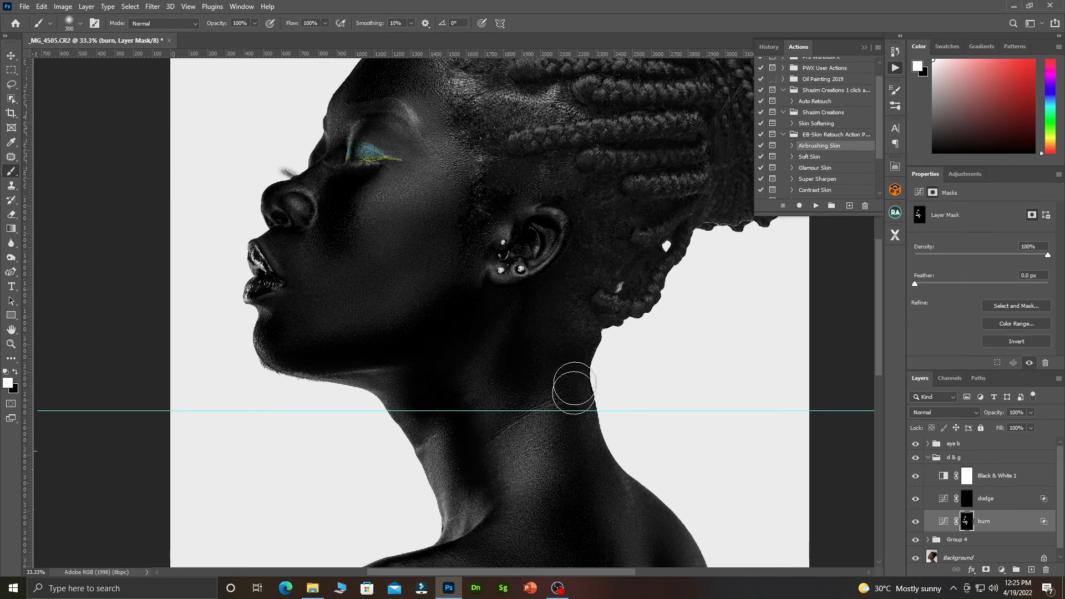
scroll(556, 475, down, 5)
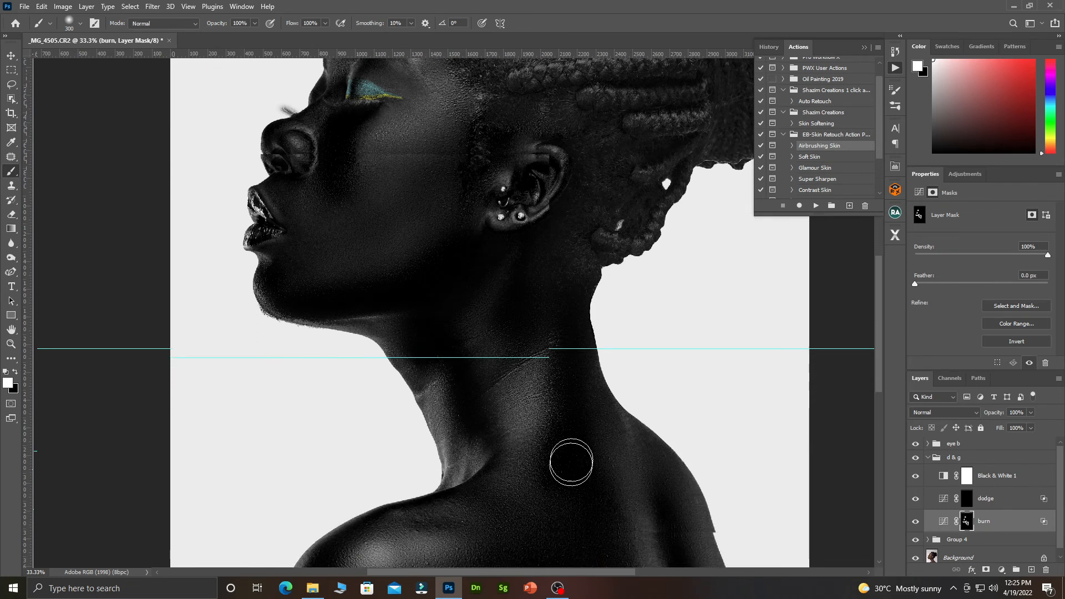
mouse_move(567, 500)
mouse_down()
mouse_move(560, 539)
mouse_move(570, 558)
mouse_up()
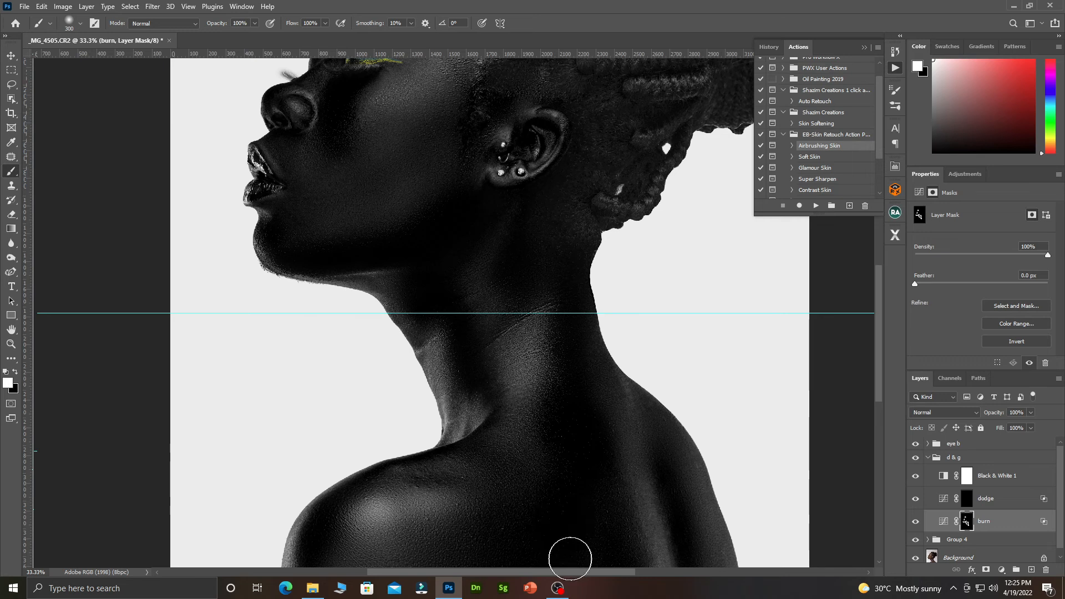
scroll(596, 439, down, 1)
scroll(596, 439, down, 5)
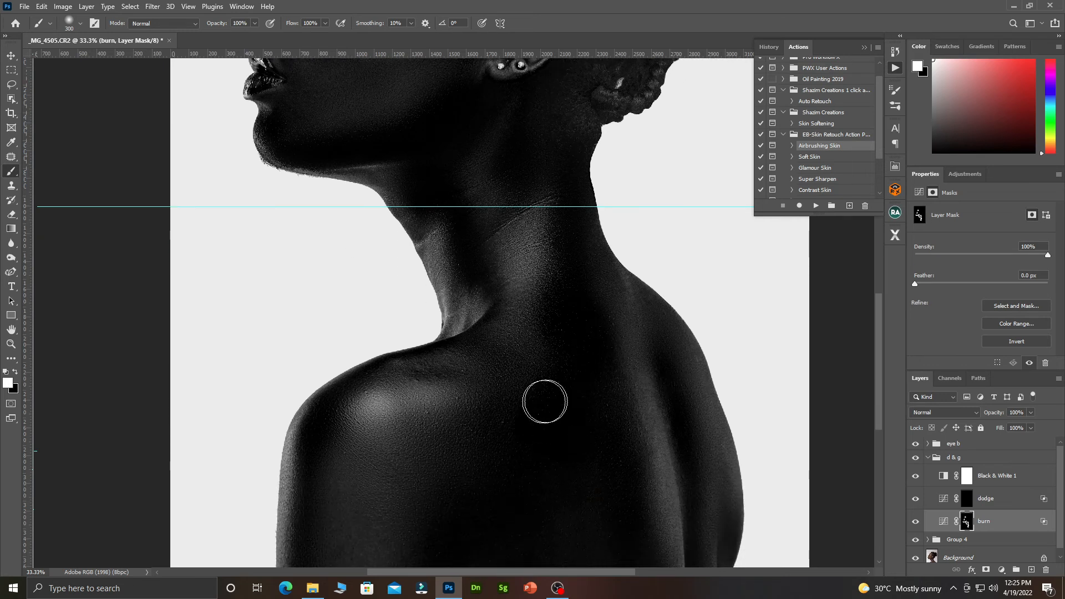
Step: Enlarge the brush to 600 px and darken the middle of the back on the burn mask
key(bracketright)
key(bracketright)
key(bracketright)
scroll(580, 503, down, 7)
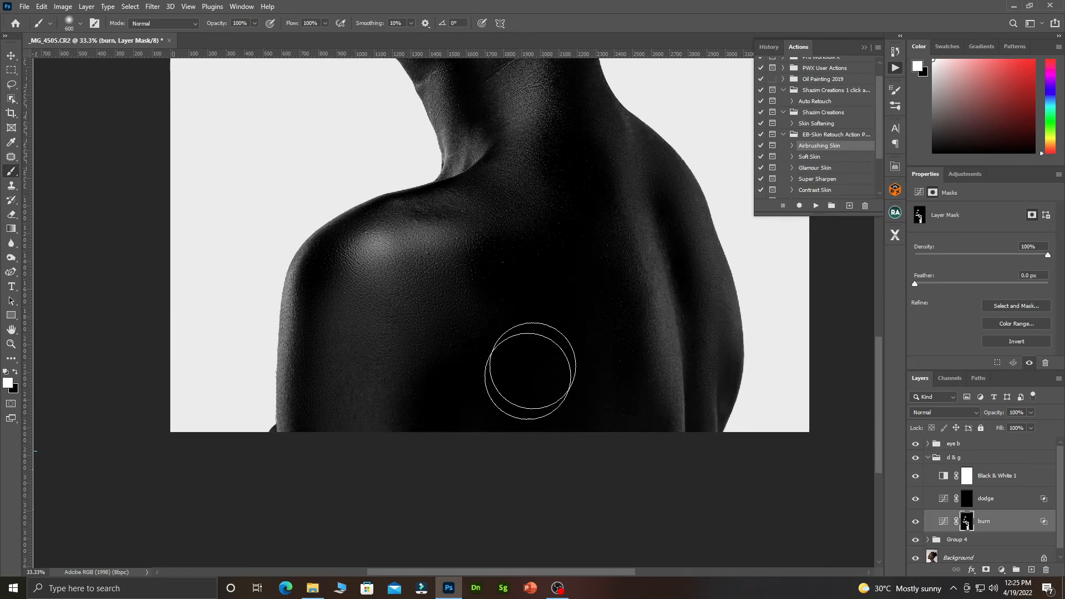
Step: Reduce the brush to 250 px and paint the burn mask along the shadows near the spine and outer edge of the back
key(bracketleft)
key(bracketleft)
key(bracketleft)
key(bracketleft)
key(bracketleft)
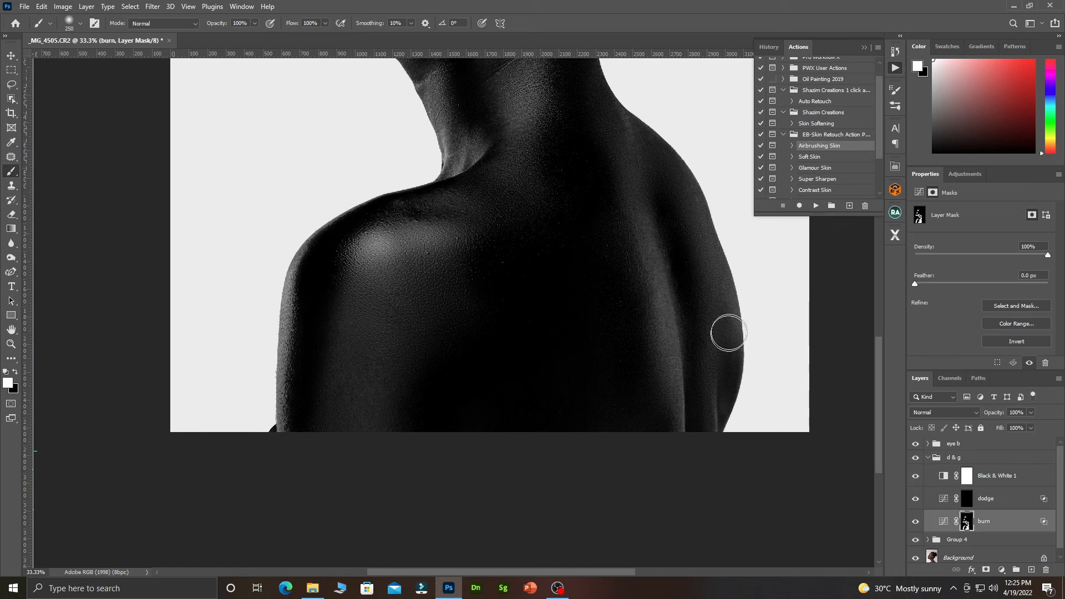
mouse_move(675, 163)
mouse_down()
mouse_move(688, 434)
mouse_move(664, 466)
mouse_up()
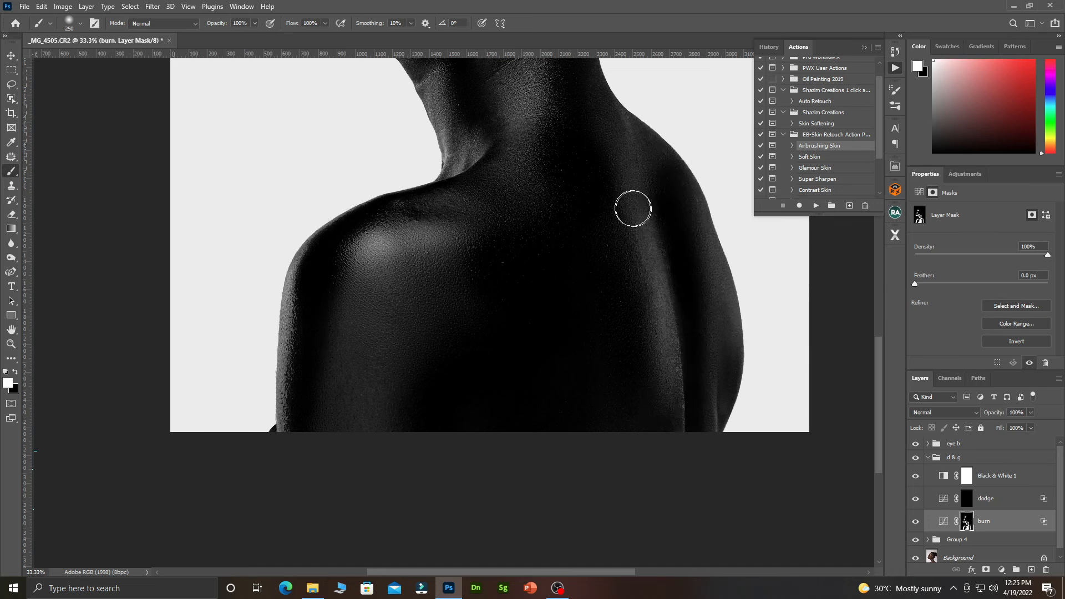
Step: Select the dodge layer's mask and paint white with a soft 250 px brush over the cheekbone beside and below the eye
scroll(587, 293, up, 5)
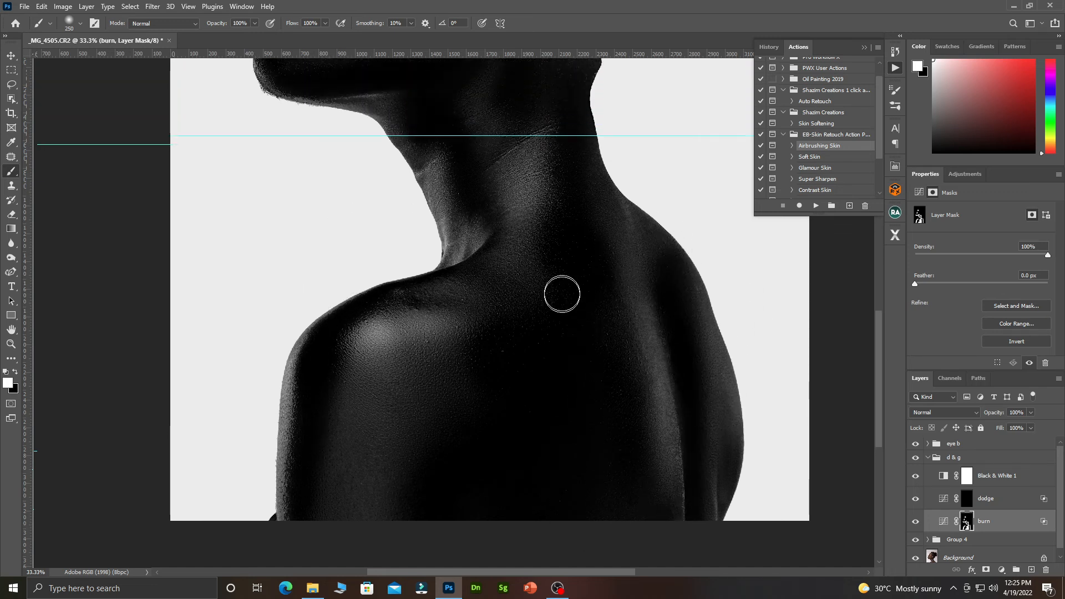
scroll(563, 325, up, 6)
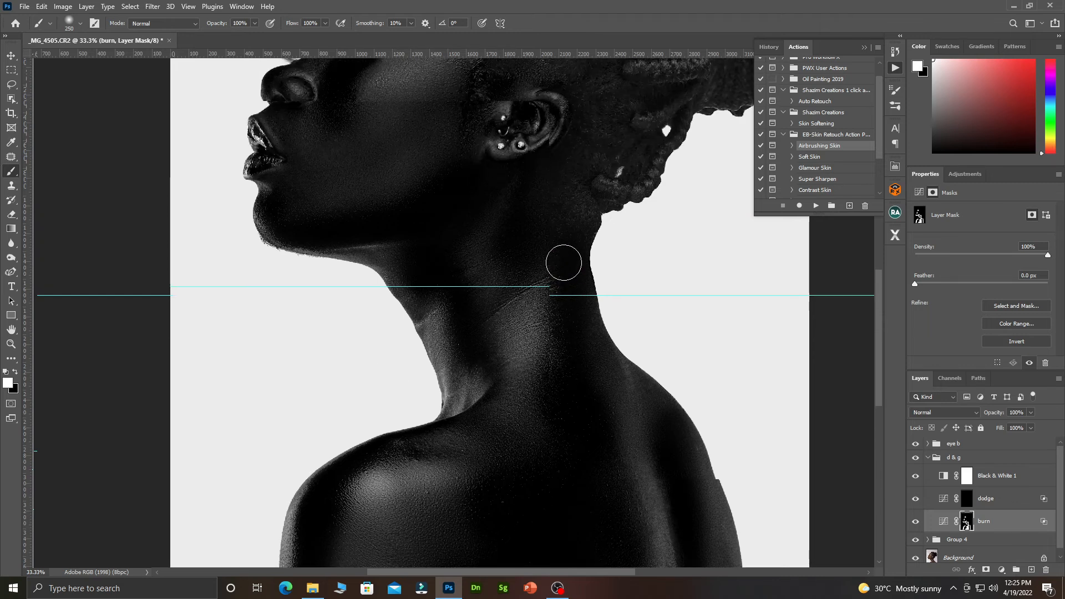
scroll(565, 255, up, 2)
scroll(562, 272, up, 3)
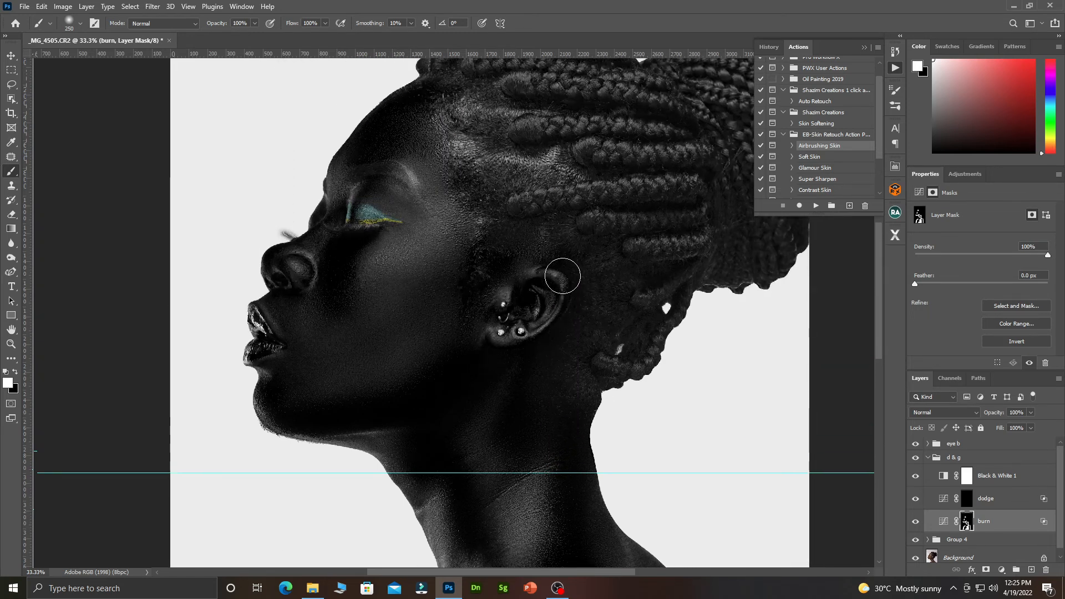
scroll(565, 344, down, 6)
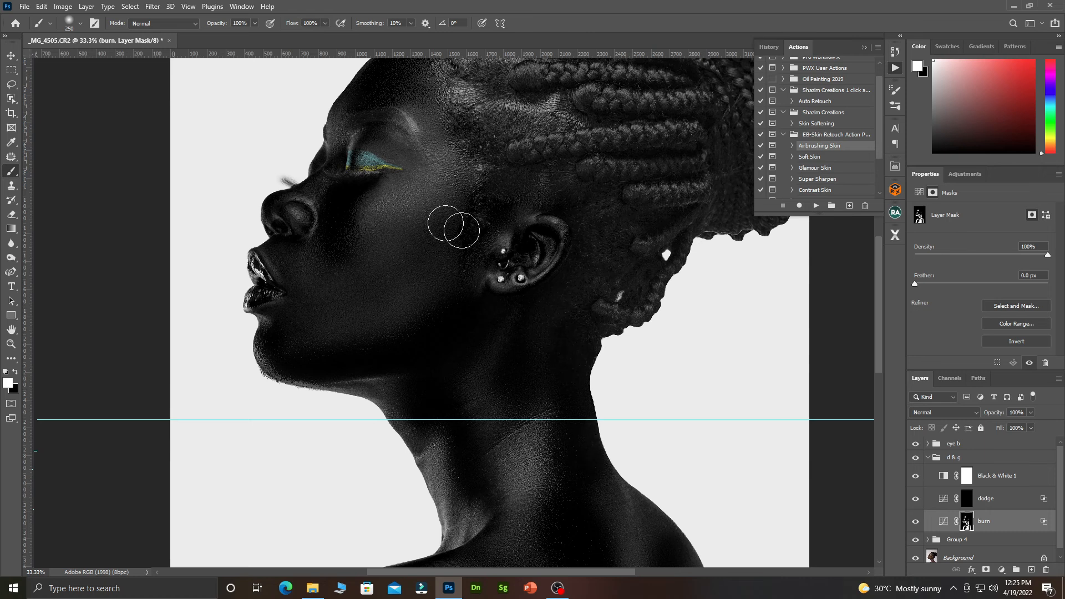
click(968, 504)
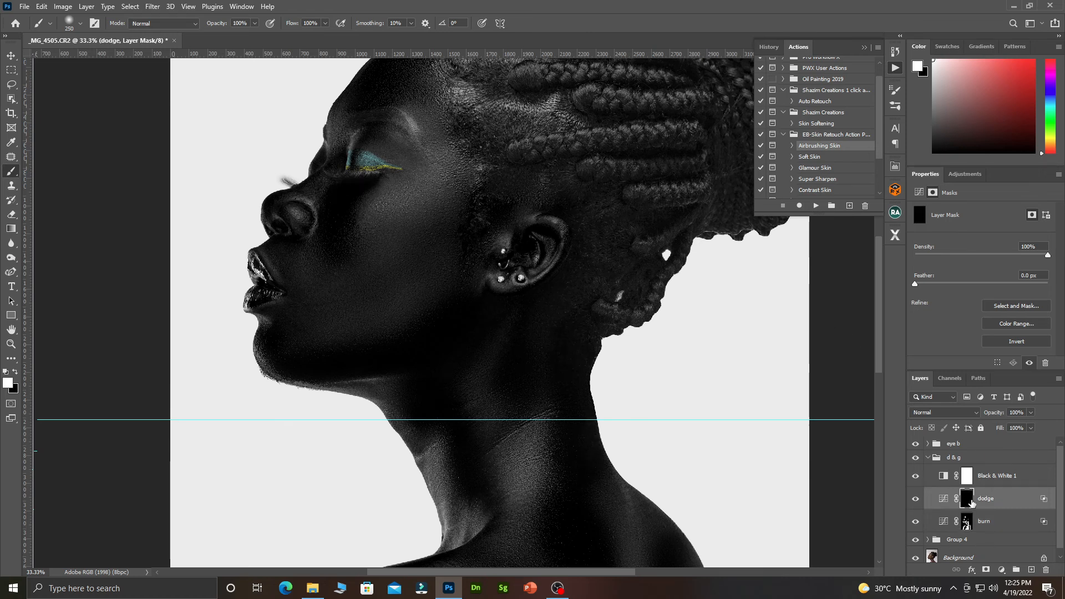
scroll(459, 209, up, 3)
mouse_move(449, 201)
mouse_down()
mouse_move(459, 249)
mouse_move(482, 223)
mouse_move(446, 254)
mouse_move(432, 246)
mouse_move(409, 276)
mouse_up()
key(bracketright)
key(bracketright)
key(bracketright)
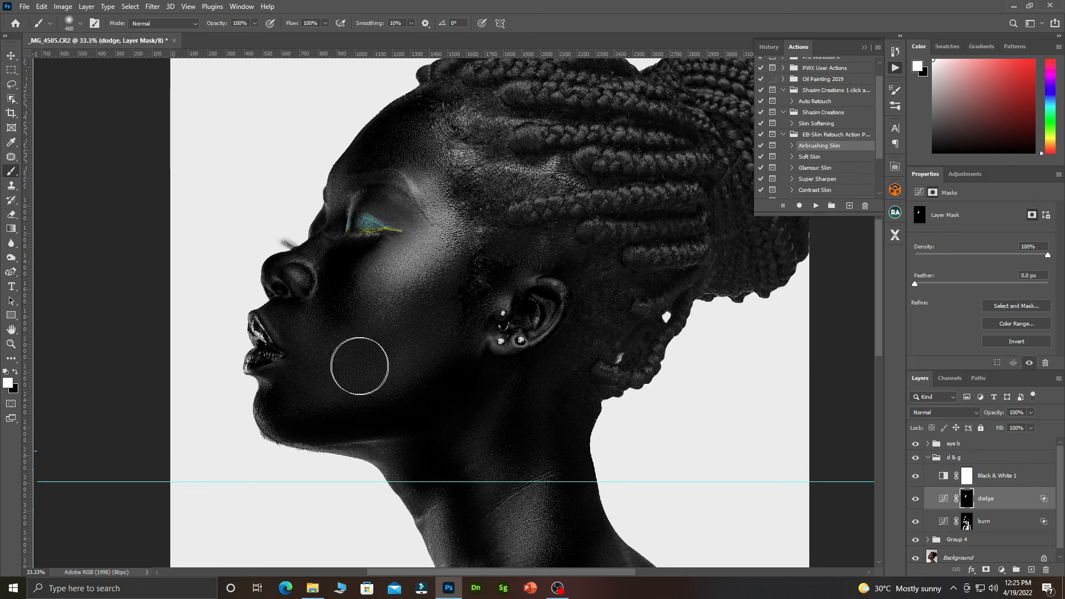
key(bracketleft)
key(bracketleft)
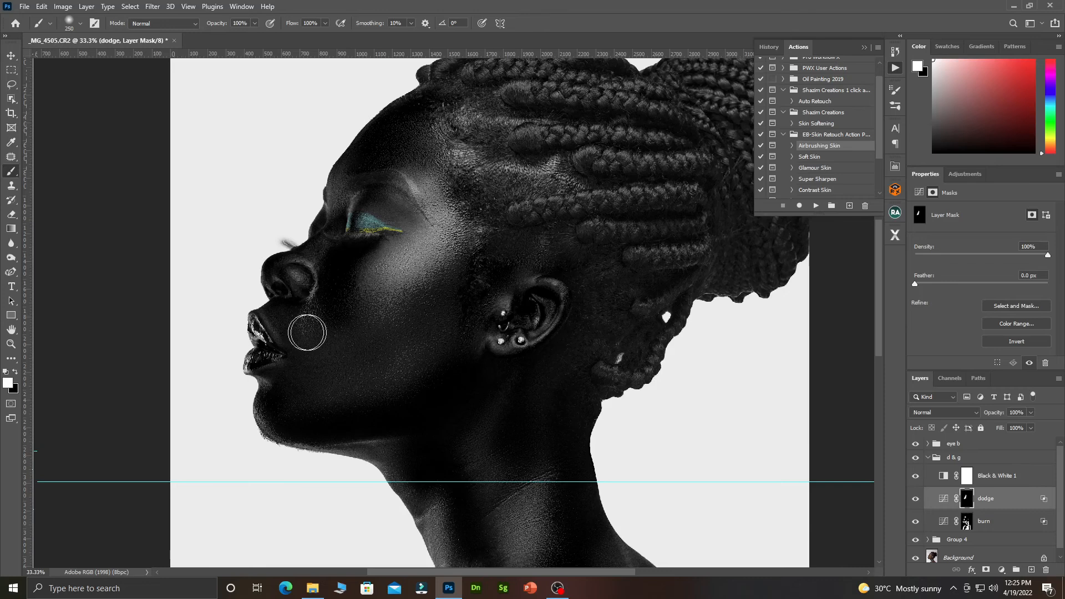
Step: Enlarge the brush to 400 px and paint the dodge mask over the side of the neck and the top of the shoulder
scroll(321, 413, down, 3)
key(bracketright)
key(bracketright)
drag(525, 424, 518, 492)
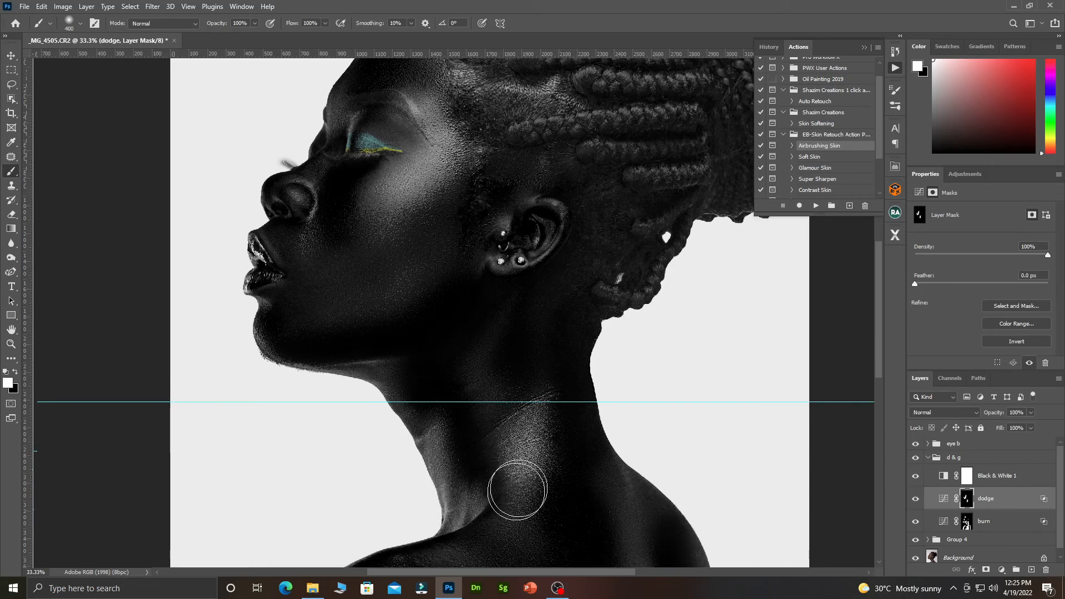
scroll(518, 492, down, 4)
scroll(444, 479, down, 1)
mouse_move(433, 453)
mouse_down()
mouse_move(406, 449)
mouse_move(373, 467)
mouse_up()
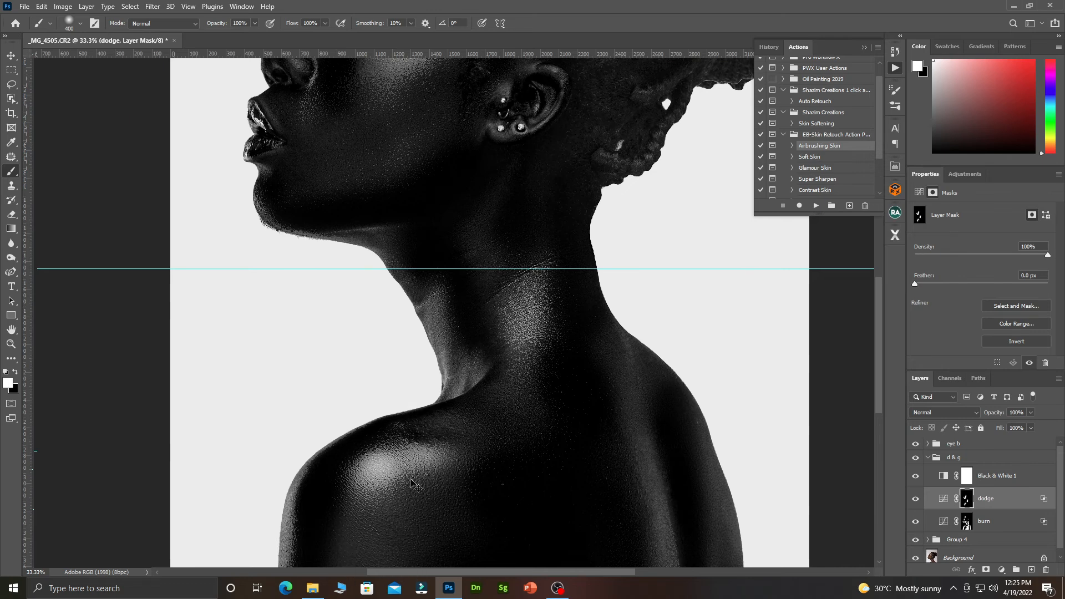
Step: Reduce the brush to 175 px and paint the dodge mask along the outer edge of the arm
scroll(411, 477, down, 1)
scroll(389, 466, down, 1)
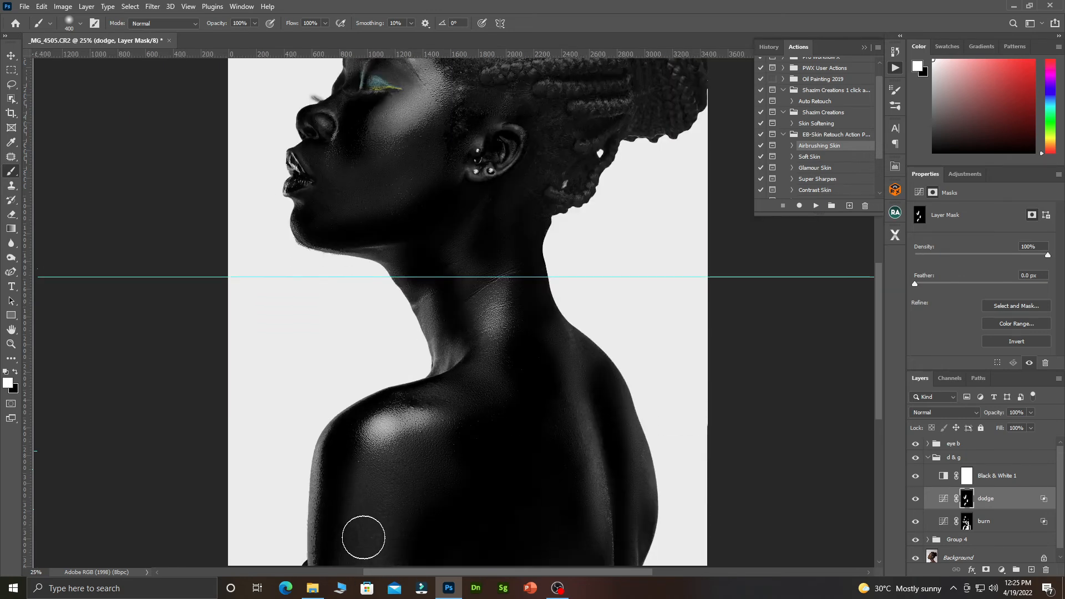
scroll(402, 521, down, 1)
scroll(402, 520, down, 3)
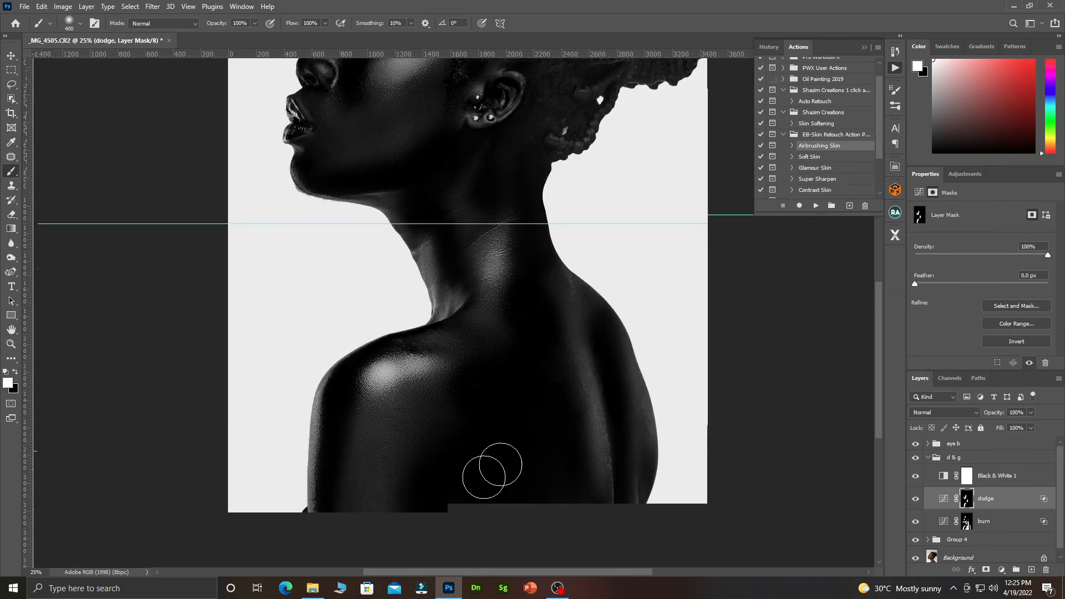
key(bracketleft)
key(bracketleft)
key(bracketleft)
key(bracketleft)
drag(319, 363, 311, 475)
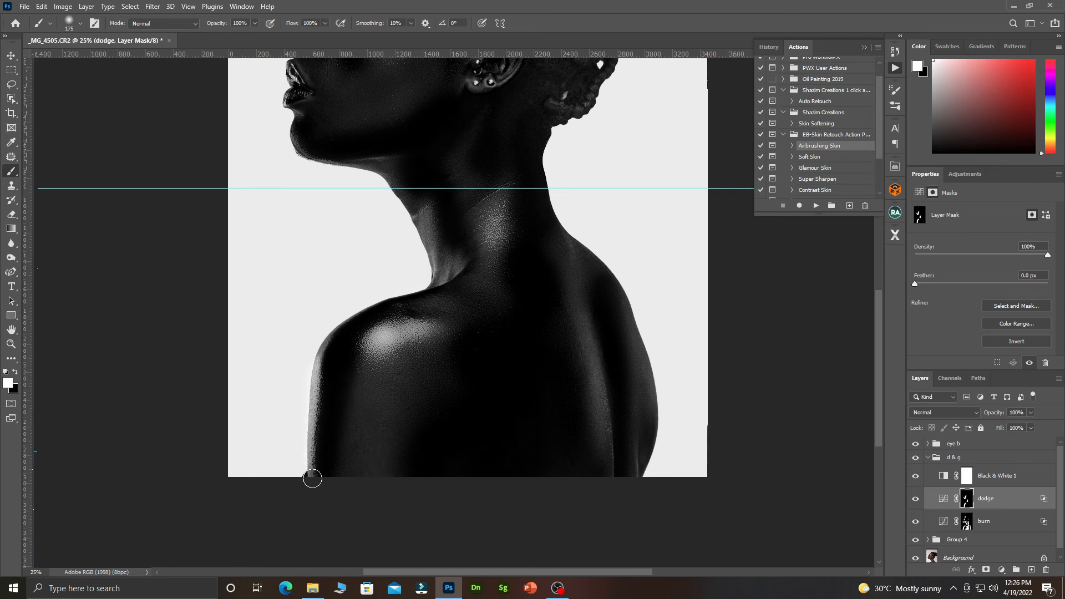
Step: Brighten the ear from its upper rim to the lobe on the dodge mask with the 175 px brush
key(bracketright)
key(bracketright)
scroll(500, 166, up, 4)
key(bracketleft)
key(bracketleft)
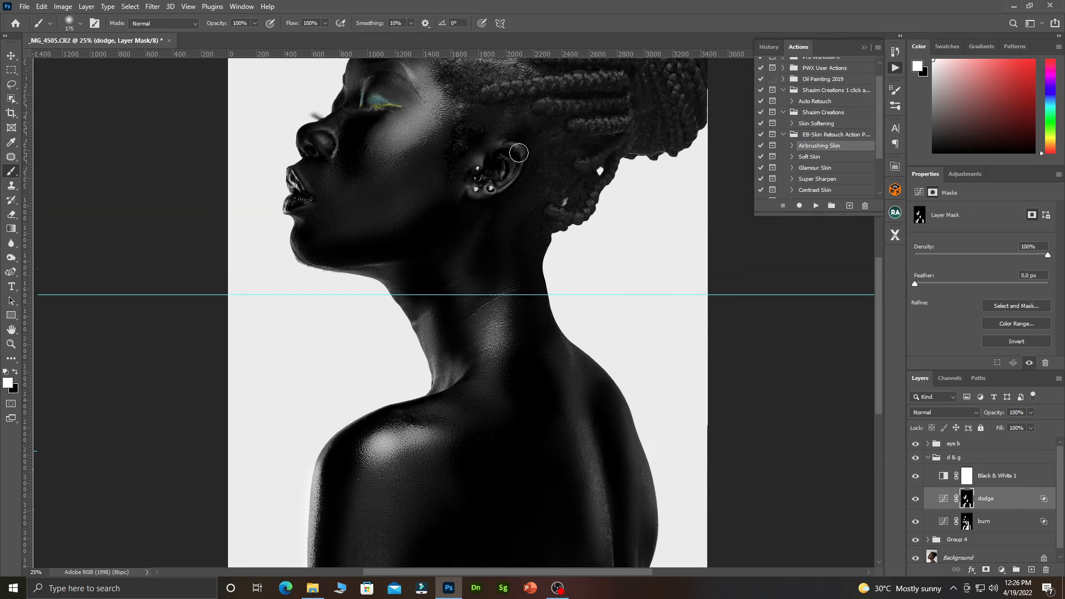
mouse_move(513, 146)
mouse_down()
mouse_move(517, 177)
mouse_move(486, 189)
mouse_up()
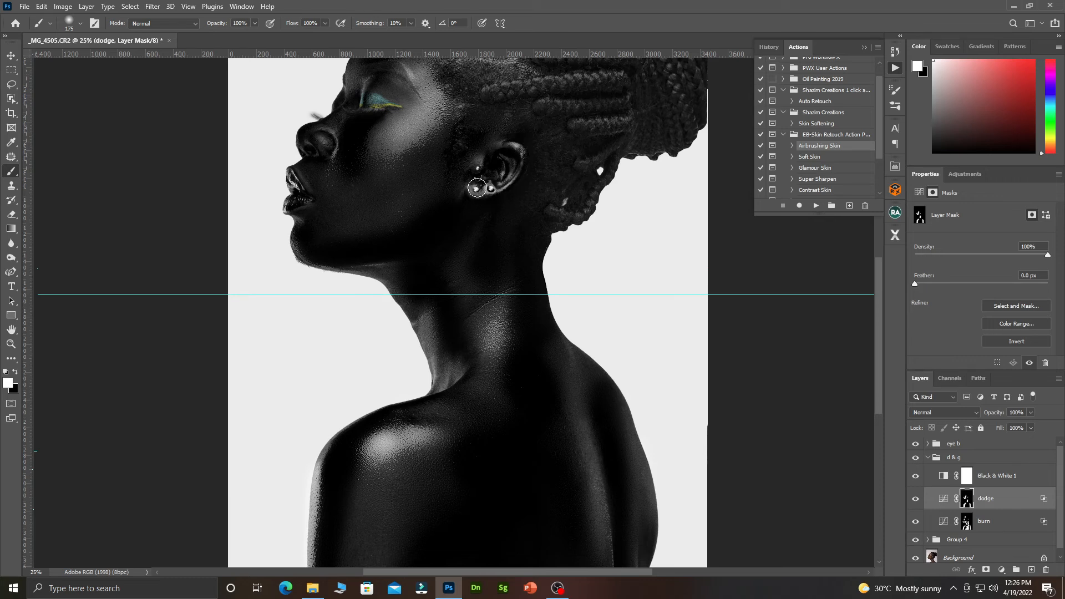
Step: Hide the Black & White 1 layer, collapse the d & g group and lower the group's opacity to 14%
scroll(513, 146, up, 2)
scroll(514, 145, up, 8)
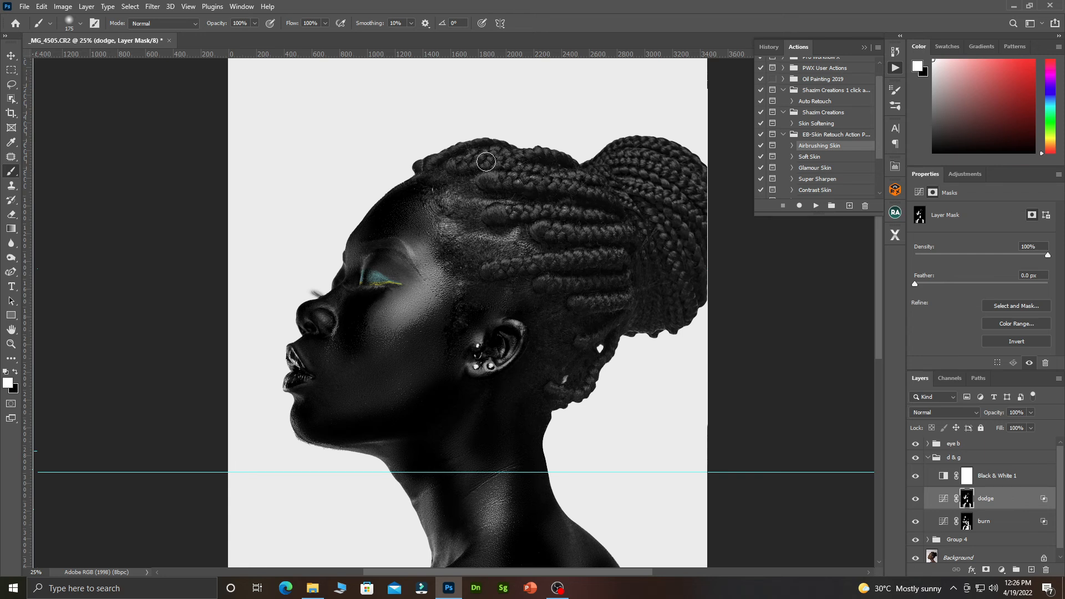
click(916, 478)
scroll(434, 315, down, 2)
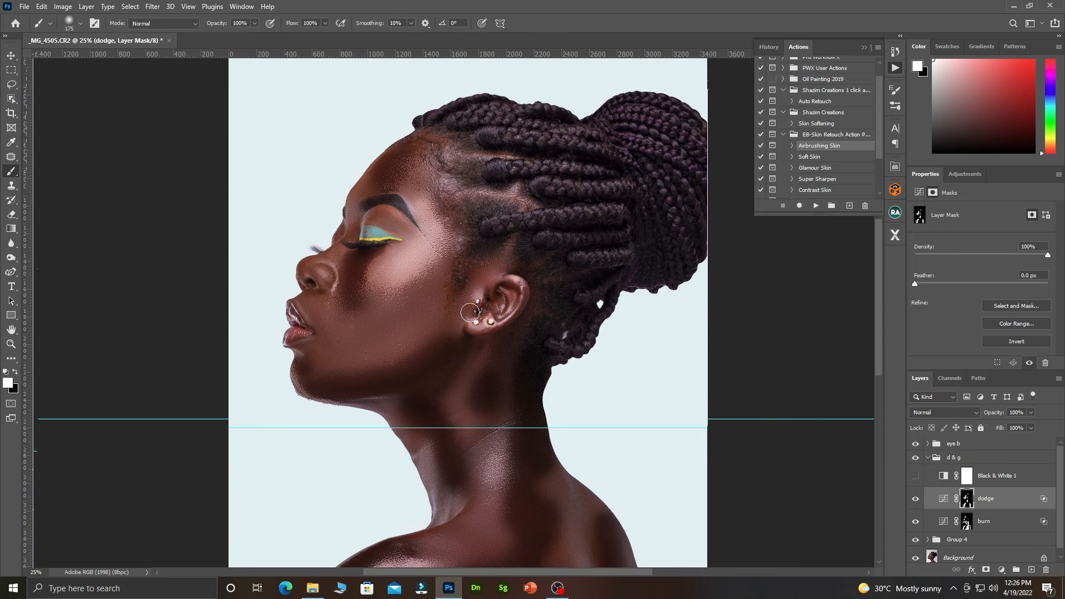
alt+click(433, 315)
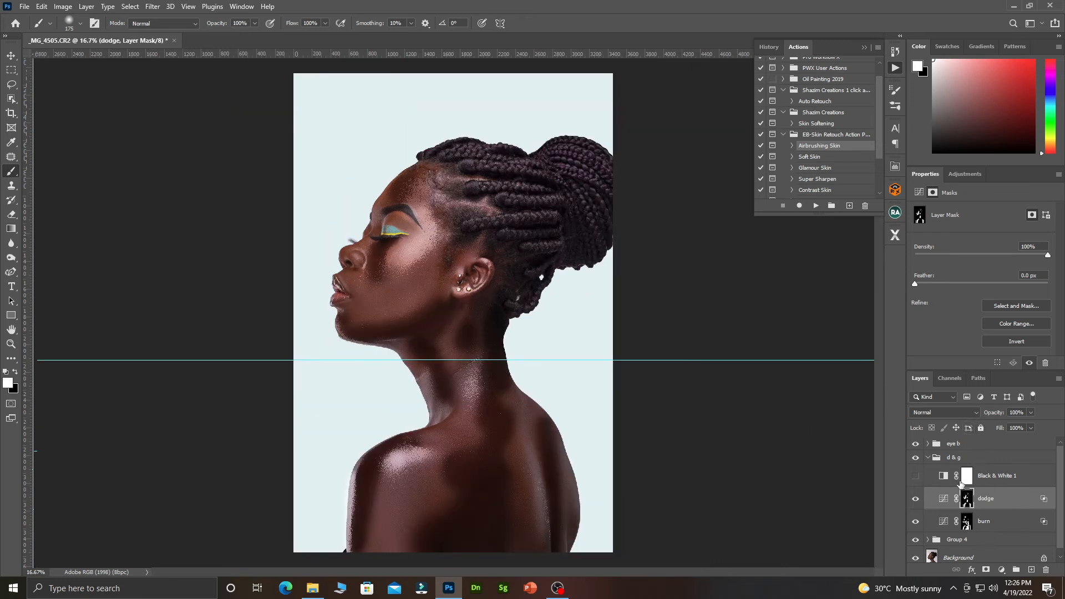
click(928, 459)
drag(993, 412, 951, 412)
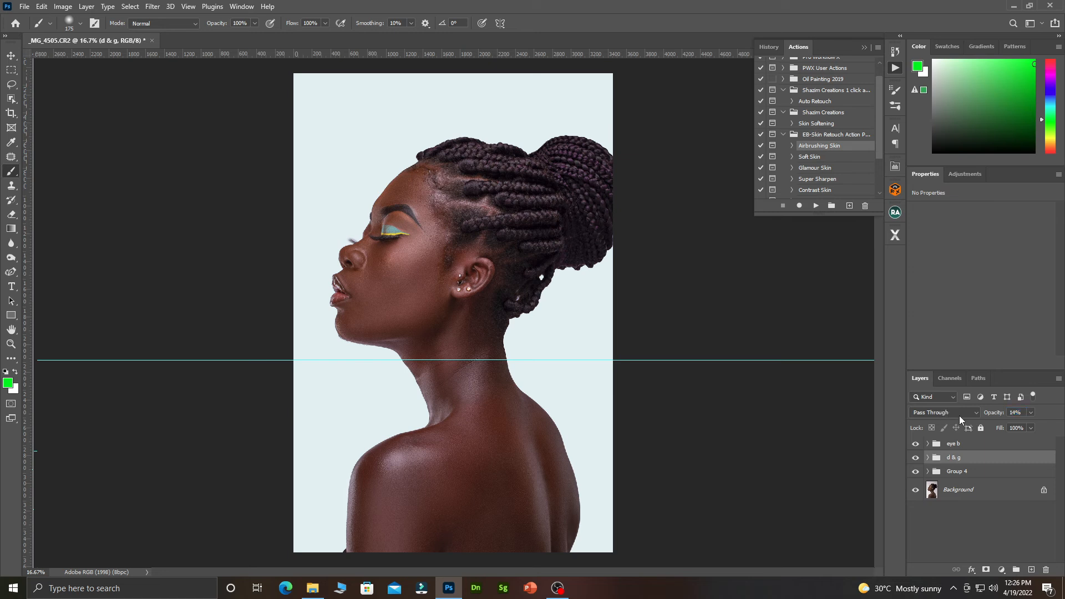
Step: Compare the portrait with and without the d & g group and fine-tune the group's opacity to 11%
click(914, 459)
click(914, 458)
click(914, 459)
drag(994, 416, 993, 417)
drag(993, 416, 991, 417)
drag(991, 416, 993, 417)
Step: Toggle the d & g group's visibility repeatedly to examine its effect on the skin, also close up on the face
click(916, 459)
click(915, 459)
click(916, 459)
click(916, 459)
click(915, 458)
click(915, 459)
click(916, 459)
click(916, 459)
click(916, 459)
click(916, 459)
click(916, 459)
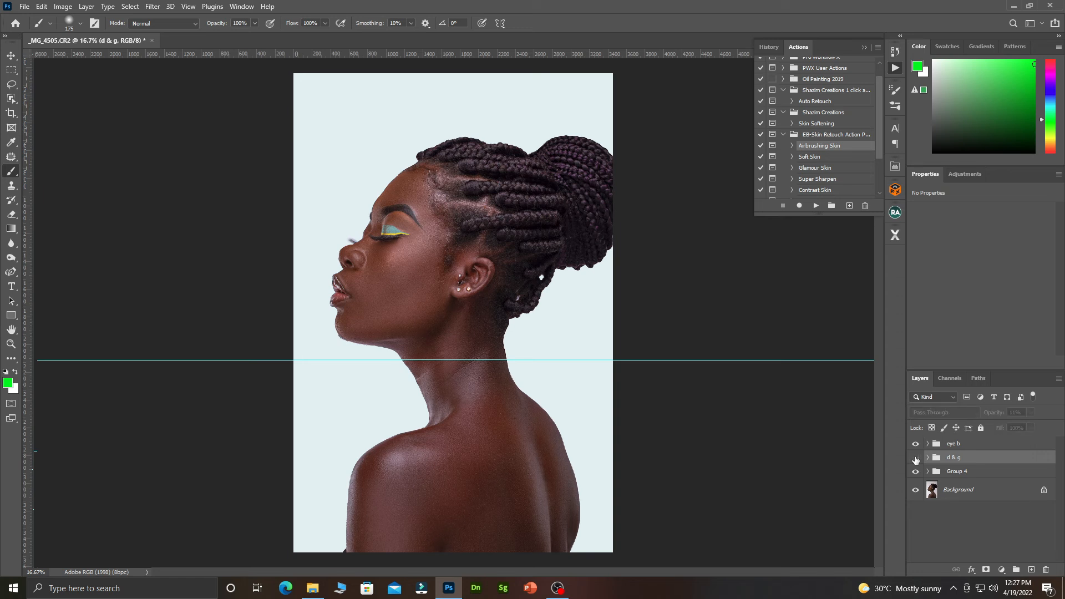
click(916, 459)
scroll(503, 294, up, 1)
scroll(503, 294, down, 1)
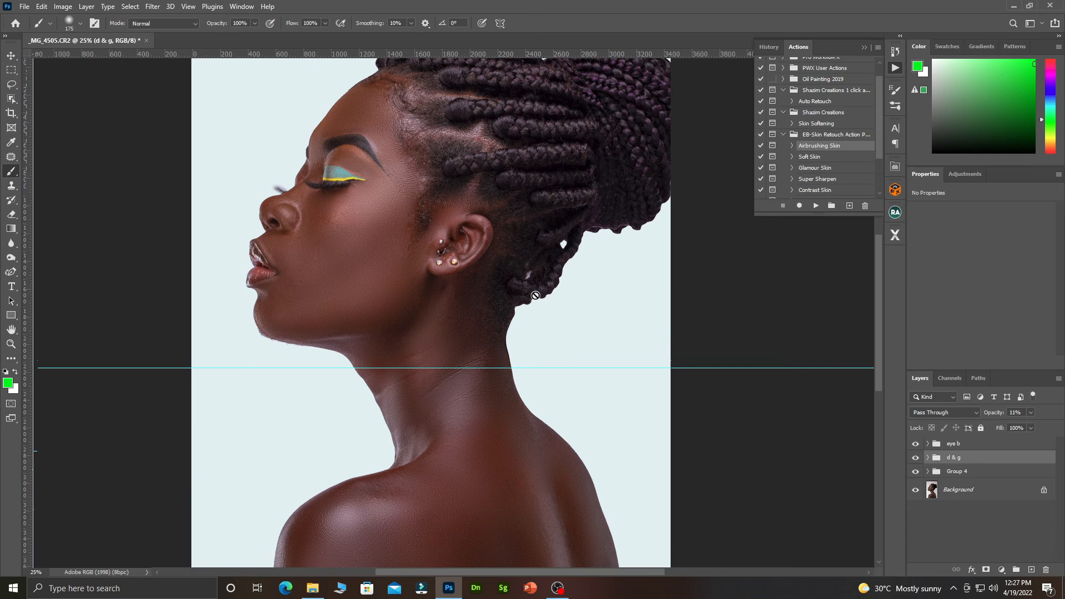
key(ctrl+minus)
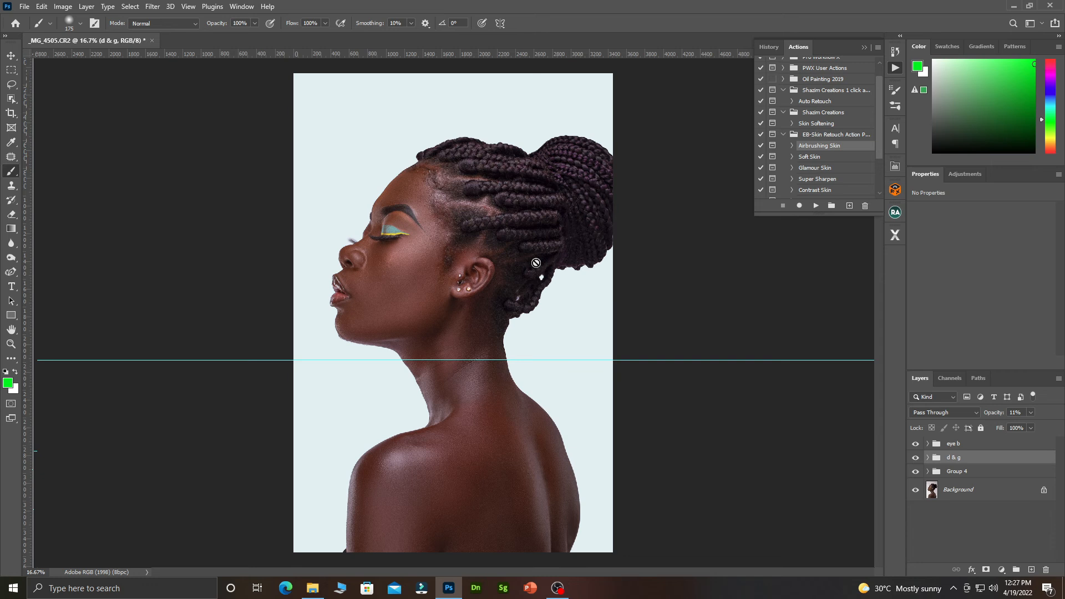
Step: Add a new layer above the d & g group, swap the foreground colour to white and enlarge the brush to 500 px
click(1031, 570)
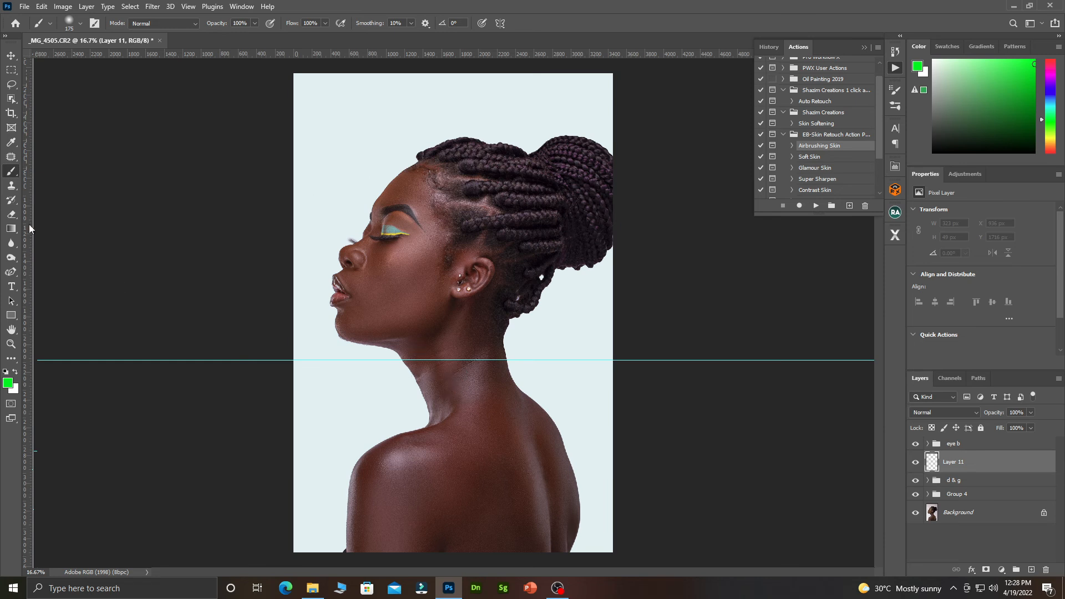
click(15, 373)
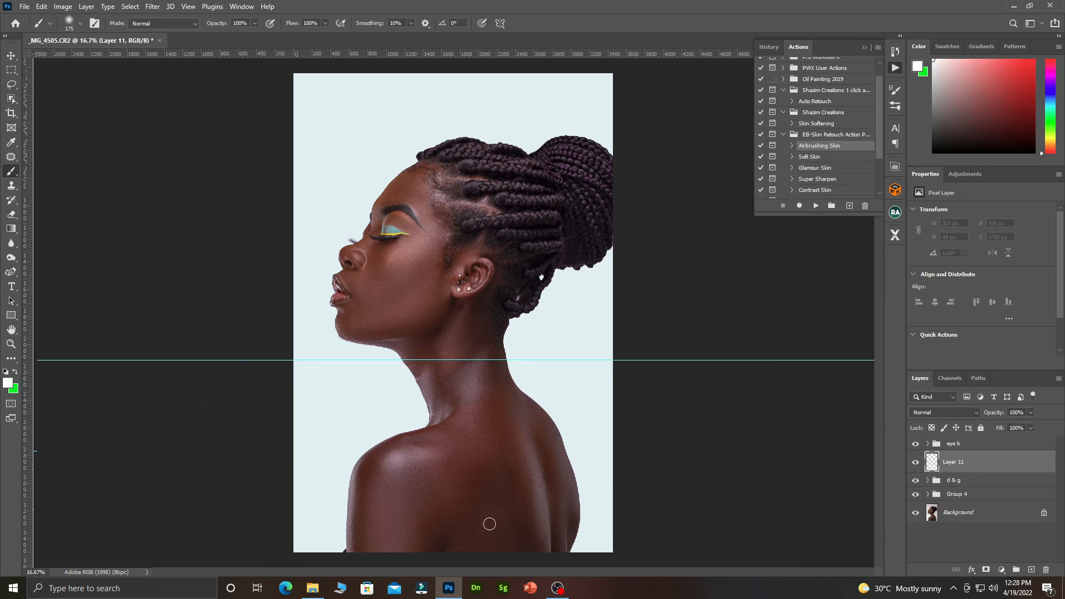
key(bracketright)
key(bracketright)
key(bracketright)
key(bracketright)
key(bracketright)
key(bracketright)
key(bracketright)
key(bracketright)
key(bracketright)
key(bracketright)
key(bracketright)
Step: Reduce the brush to 300 px and paint a white streak down the lit ridge of the back to the image's lower edge
scroll(537, 505, up, 1)
scroll(532, 488, down, 1)
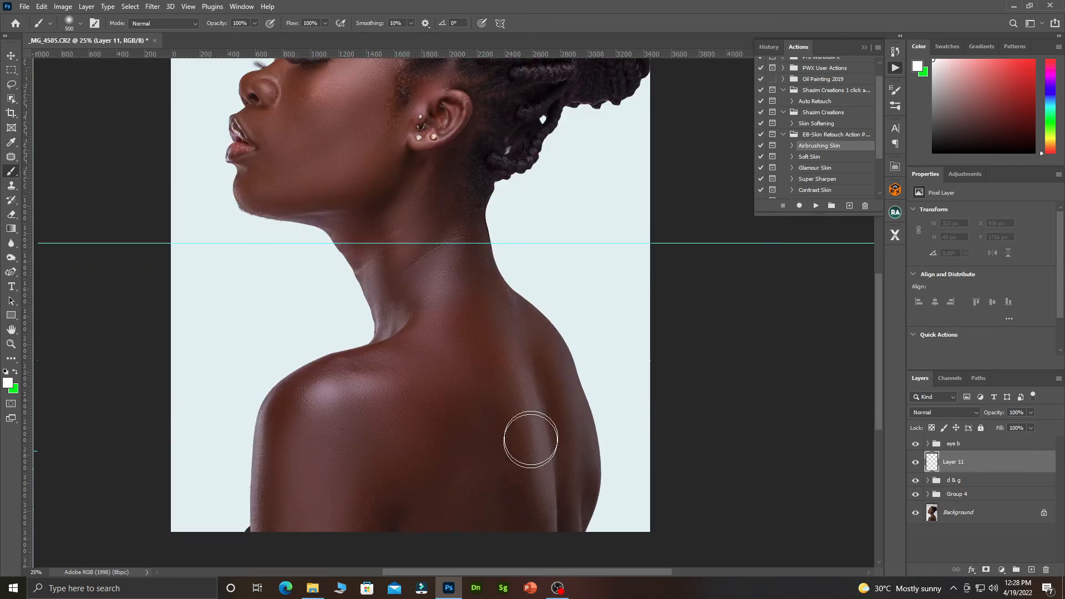
key(bracketleft)
key(bracketleft)
key(bracketleft)
key(bracketleft)
drag(524, 371, 550, 545)
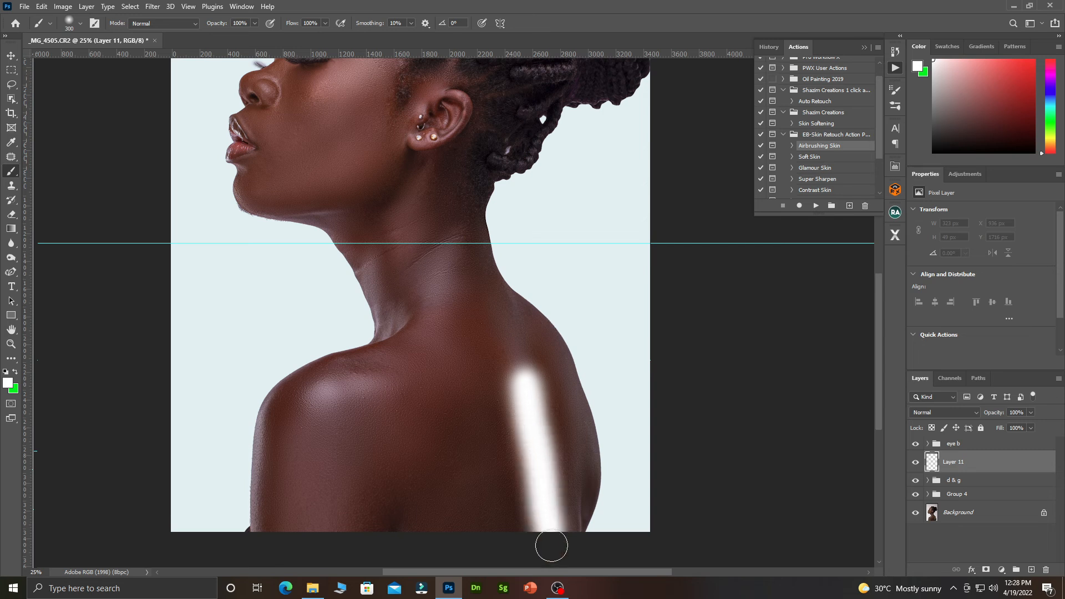
scroll(559, 506, down, 1)
scroll(558, 505, down, 1)
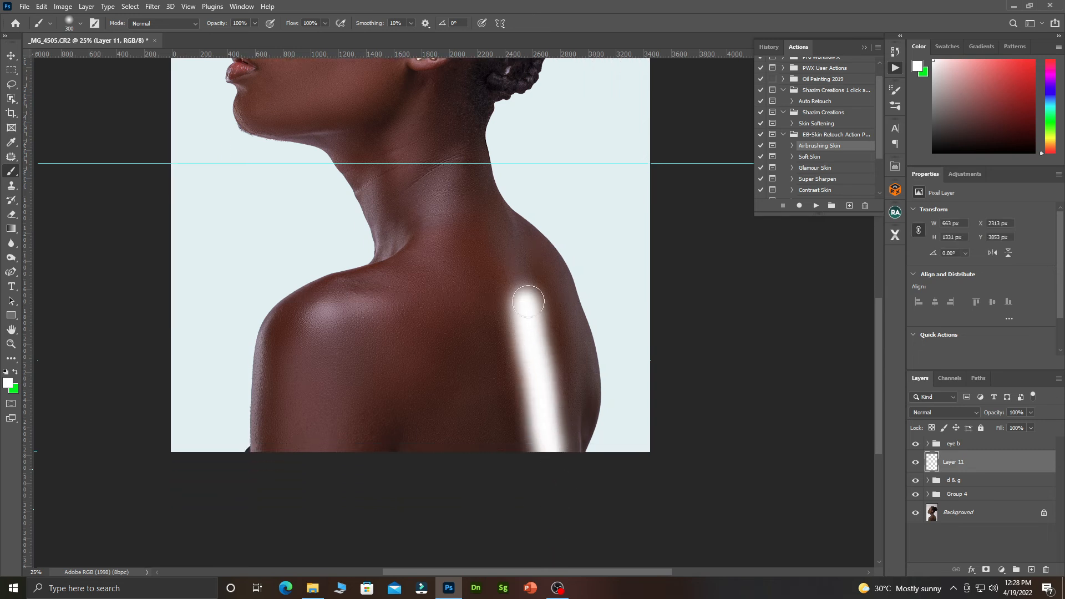
key(ctrl+minus)
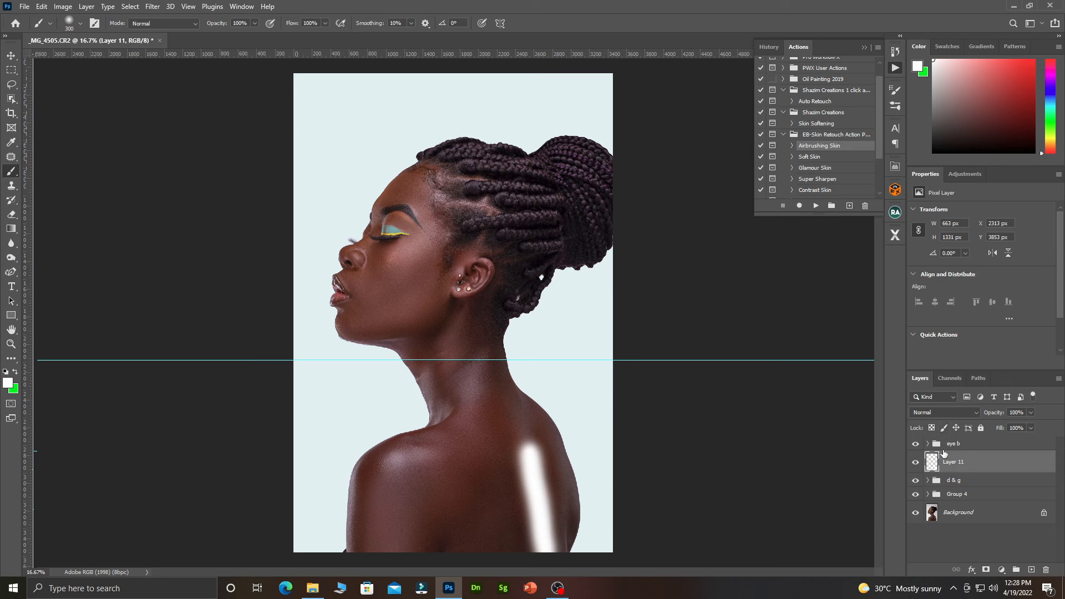
Step: Split the streak layer's black Blend If slider for the underlying layer to 51 / 155 and compare the result with the layer hidden
double_click(1018, 467)
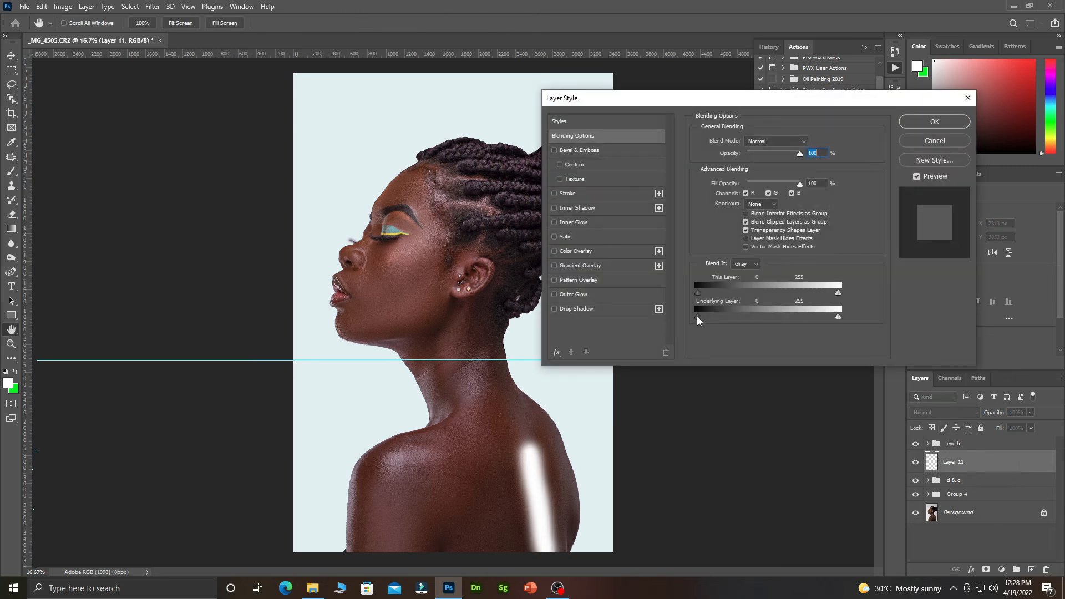
drag(703, 321, 728, 325)
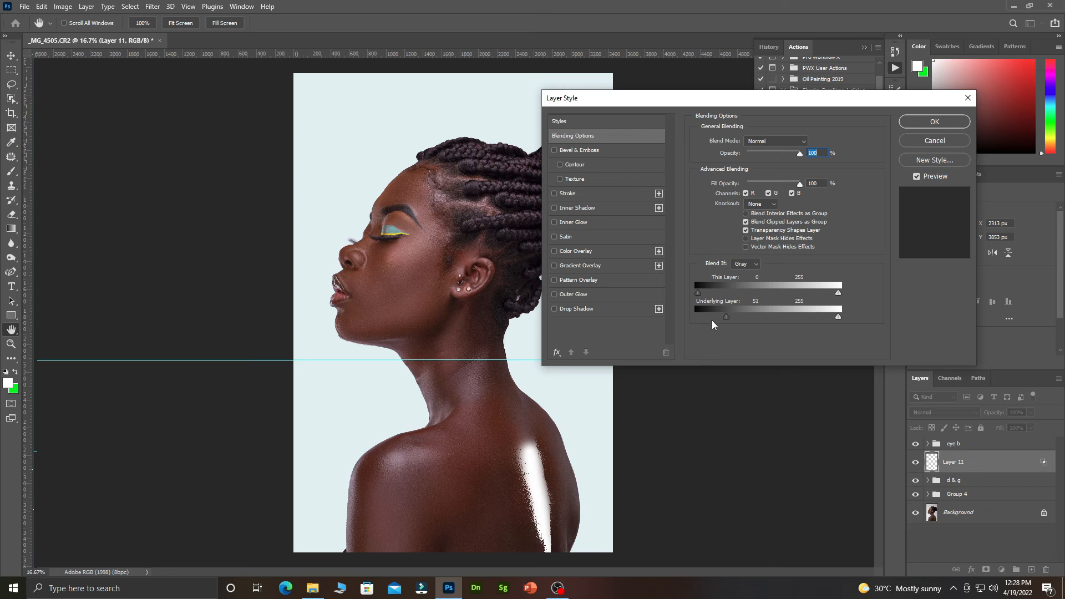
key(alt)
drag(725, 321, 757, 327)
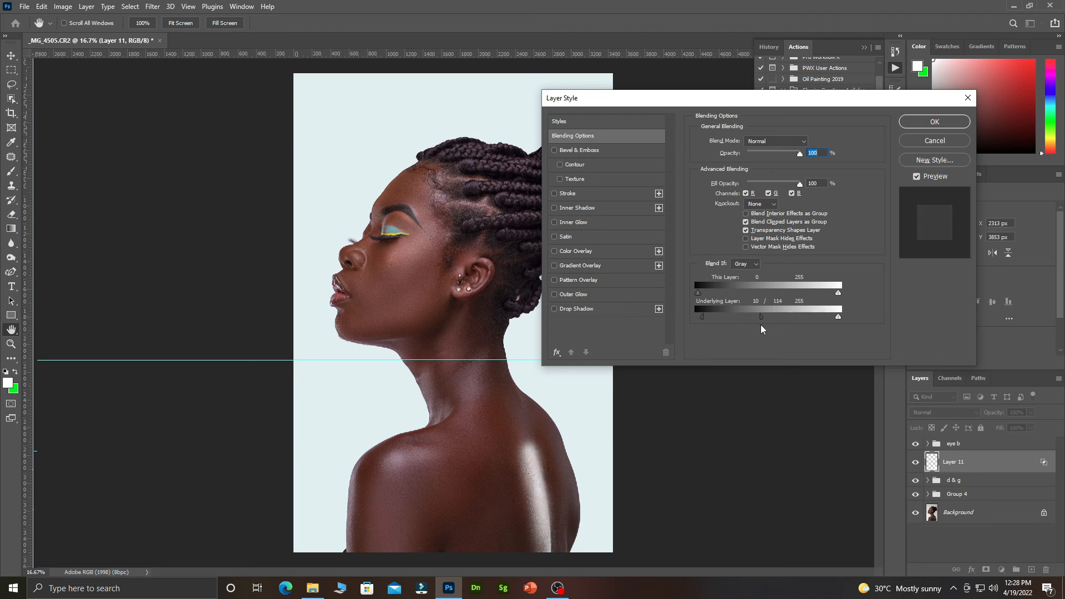
drag(761, 329, 771, 333)
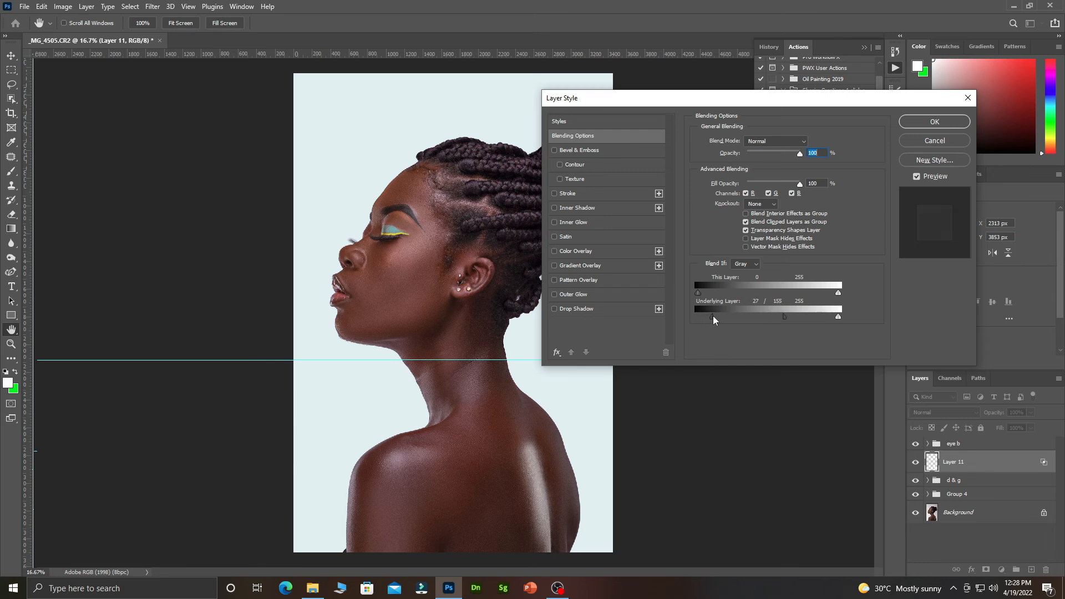
drag(719, 321, 725, 324)
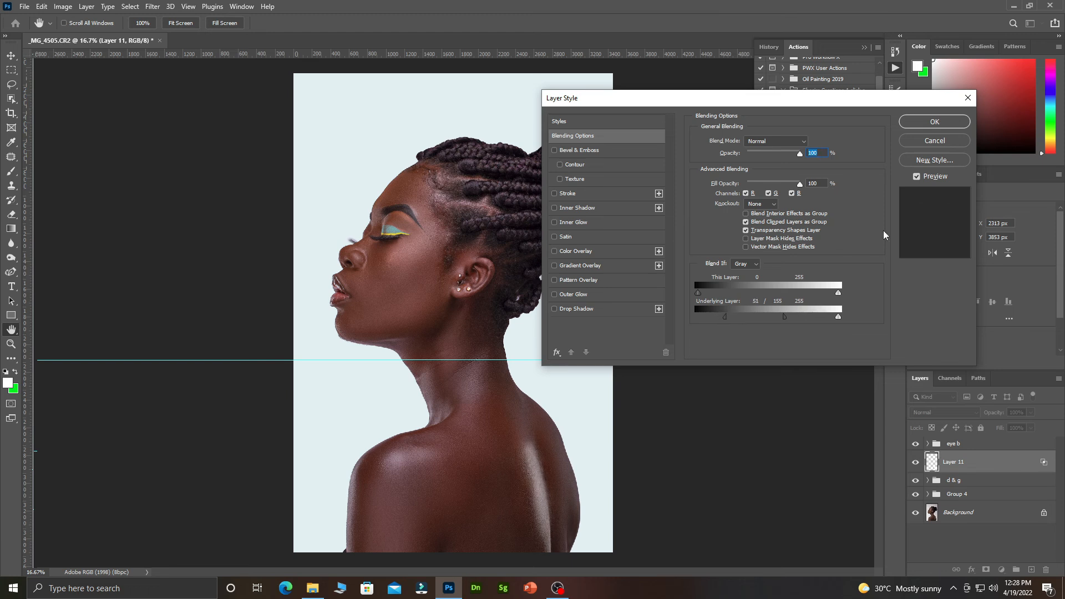
click(934, 120)
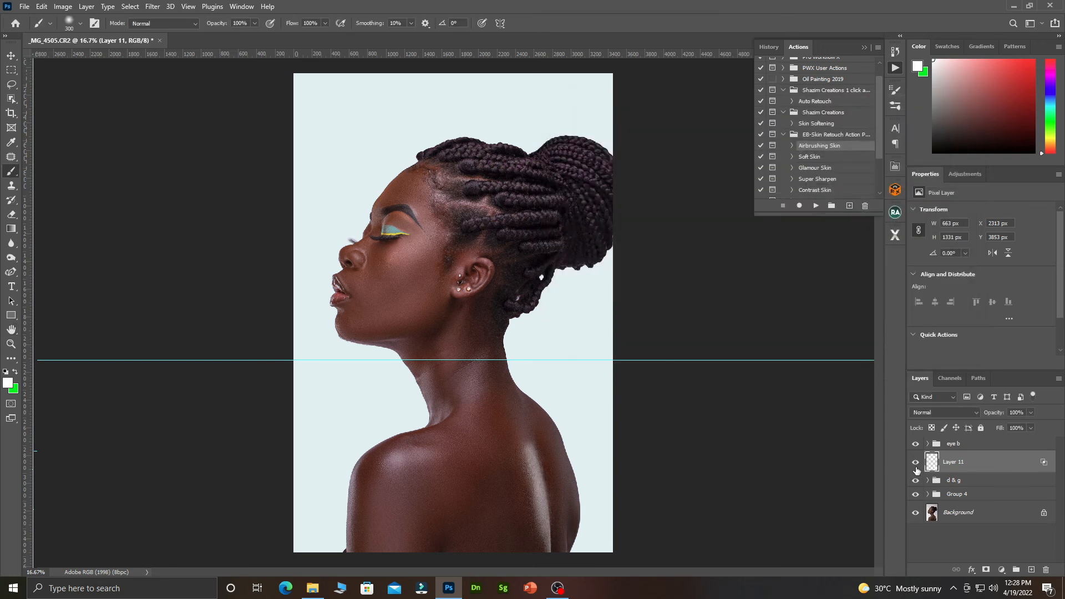
click(916, 465)
click(917, 465)
click(916, 465)
click(917, 465)
Step: Try a white highlight stroke over the shoulder on the same layer and undo it
mouse_move(407, 475)
mouse_down()
mouse_move(428, 447)
mouse_move(392, 464)
mouse_move(391, 484)
mouse_up()
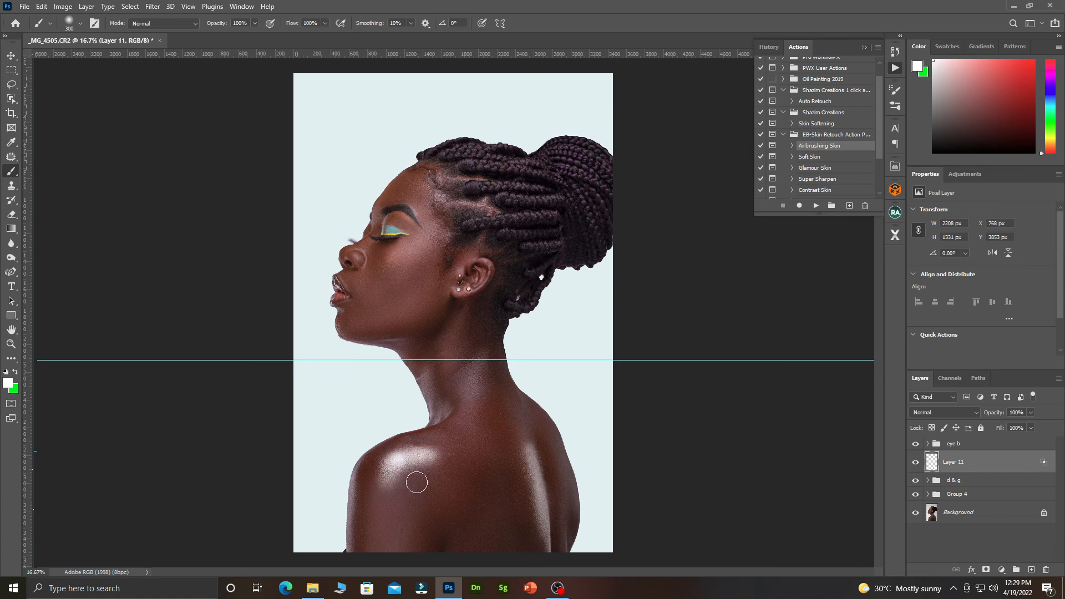
key(ctrl+z)
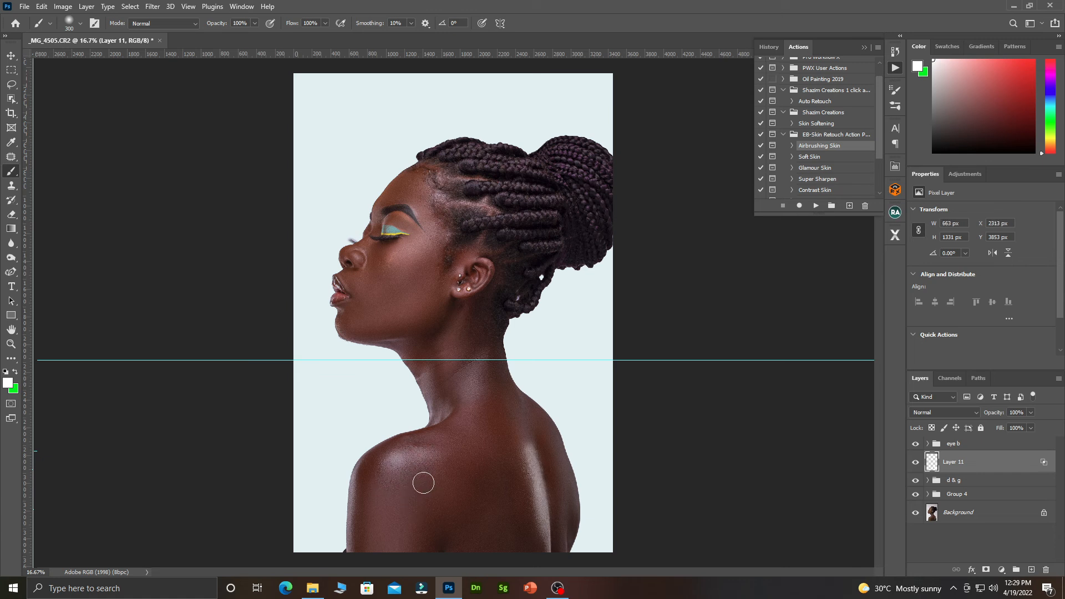
Step: Enlarge the brush to 500 px and paint white highlights on the top of the shoulder and the side of the neck
key(bracketright)
key(bracketright)
drag(413, 458, 395, 469)
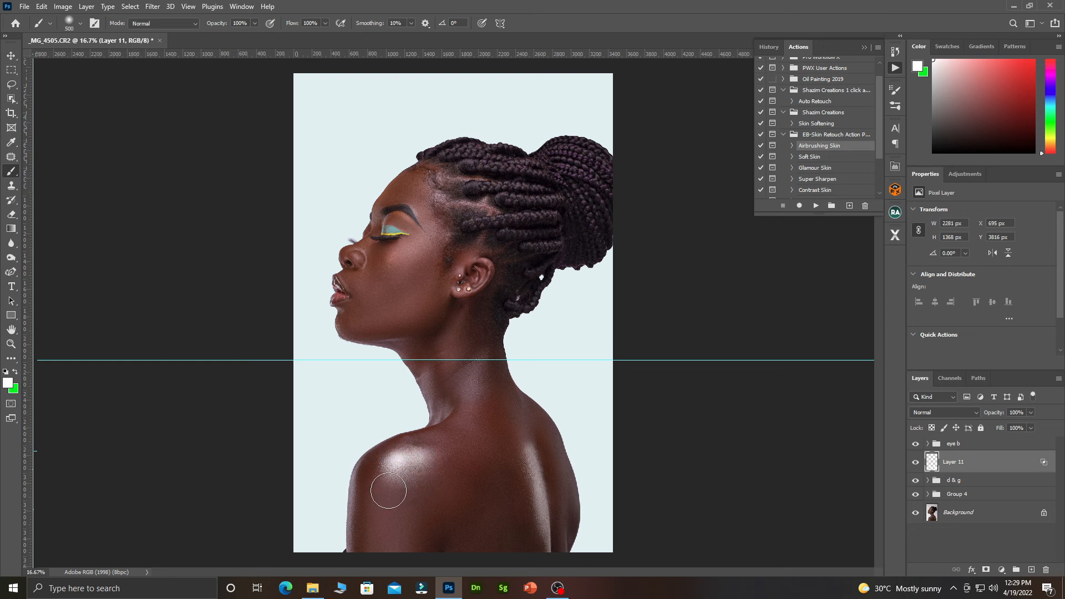
mouse_move(468, 384)
mouse_down()
mouse_move(459, 404)
mouse_move(469, 370)
mouse_up()
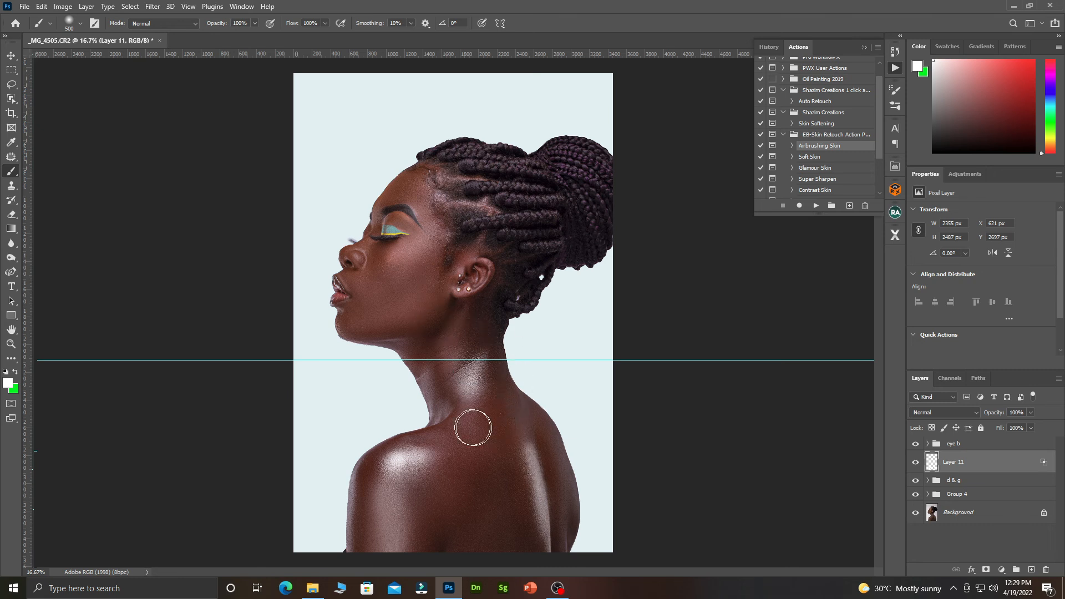
Step: Reduce the brush down to 175 px and paint white highlights along the front of the neck and the outer edge of the arm
key(bracketleft)
key(bracketleft)
key(bracketleft)
key(bracketleft)
key(bracketleft)
drag(426, 377, 445, 420)
key(bracketleft)
key(bracketleft)
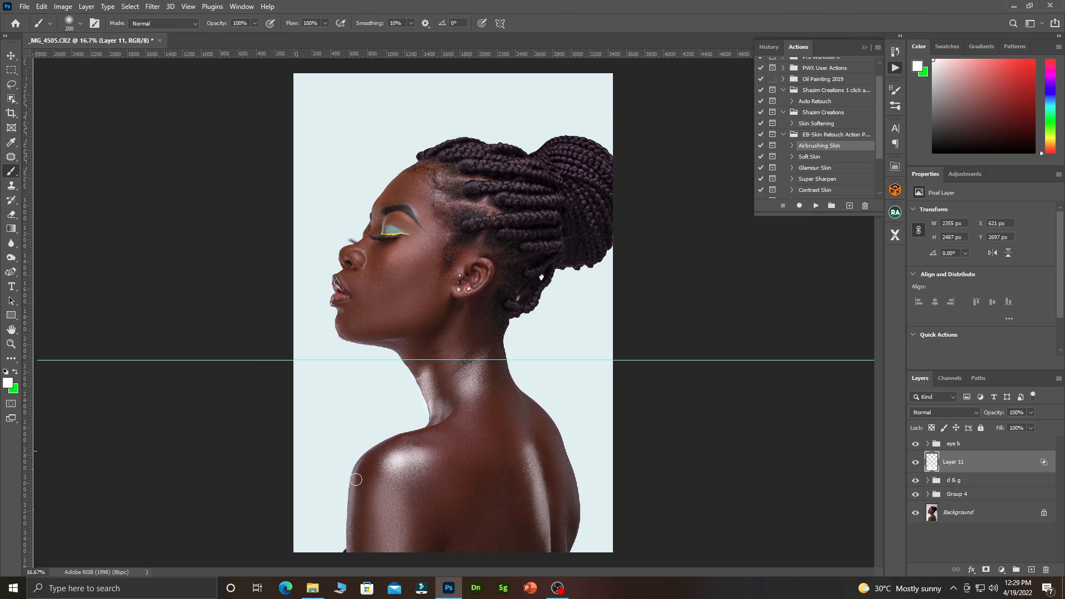
drag(355, 494, 345, 577)
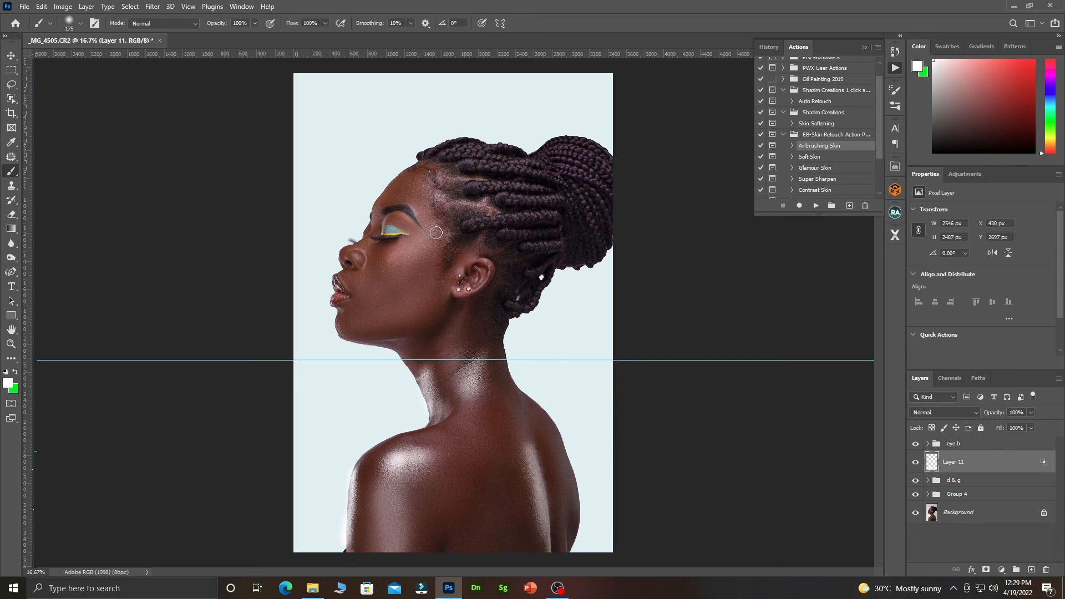
Step: Try a white highlight on the cheekbone with a 300 px brush and undo it
key(bracketright)
key(bracketright)
key(bracketright)
mouse_move(408, 251)
mouse_down()
mouse_move(389, 265)
mouse_move(398, 261)
mouse_up()
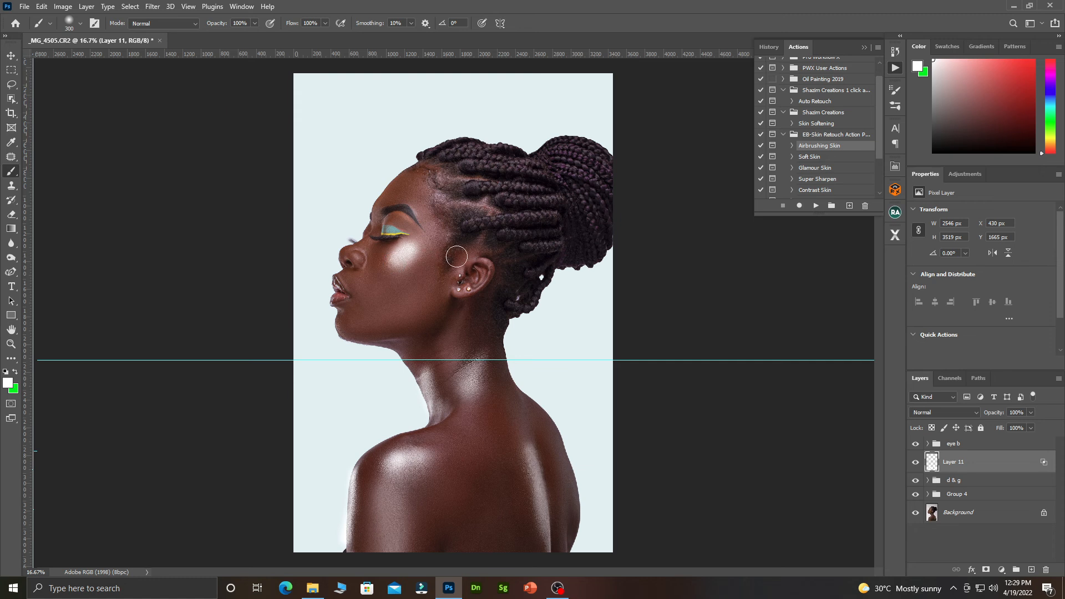
key(ctrl+z)
key(ctrl+z)
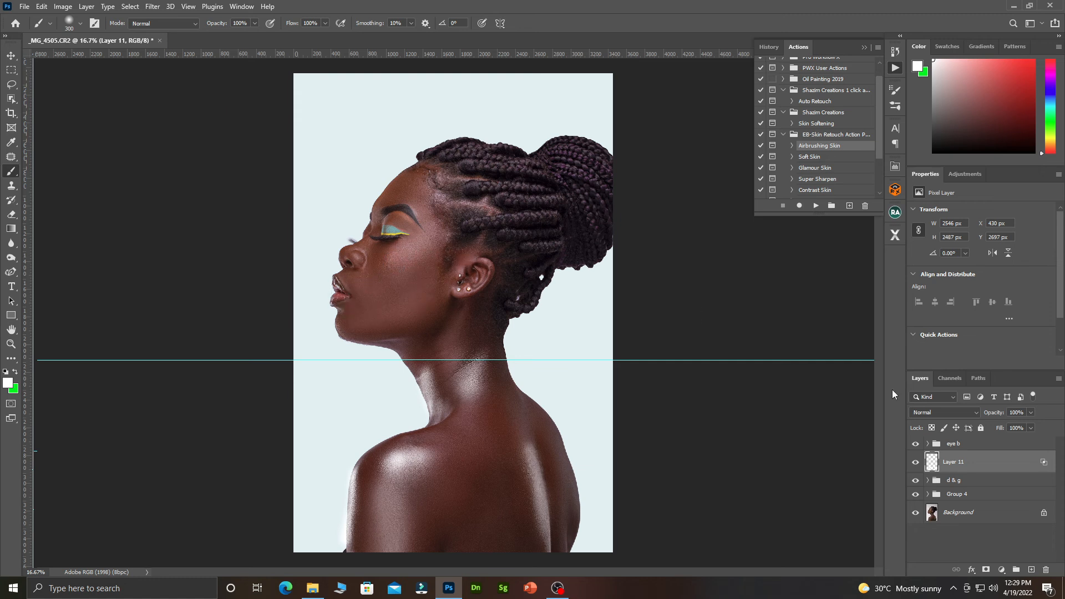
Step: Lower the opacity of Layer 11 to 29% and compare the portrait with the highlights hidden
drag(997, 416, 954, 424)
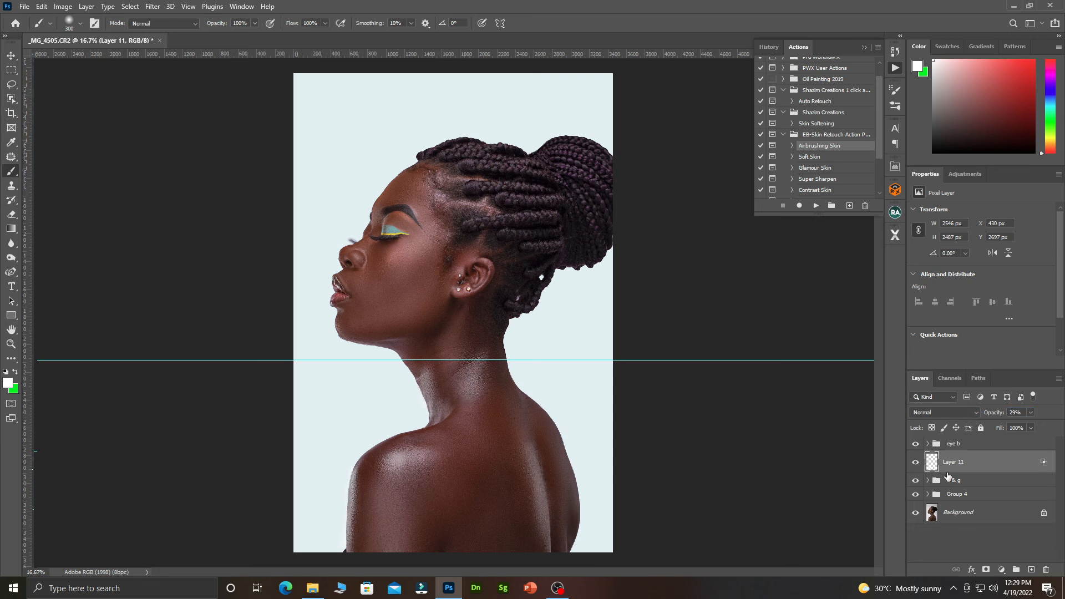
click(916, 462)
click(917, 464)
click(916, 464)
click(917, 464)
click(916, 464)
click(916, 464)
Step: Reduce the brush and paint a small white highlight on the lips
key(bracketleft)
key(bracketleft)
key(bracketleft)
drag(340, 292, 340, 299)
Step: Try a softer white highlight on the cheek with a 200 px brush and undo it
key(bracketright)
key(bracketright)
key(bracketright)
key(bracketright)
key(bracketright)
drag(394, 259, 381, 266)
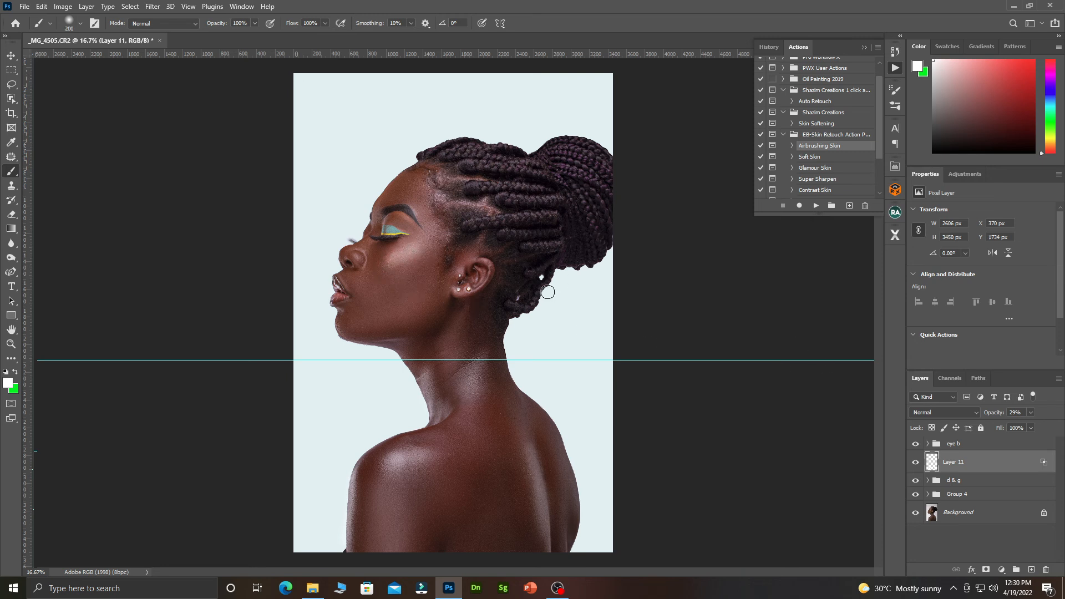
key(ctrl+z)
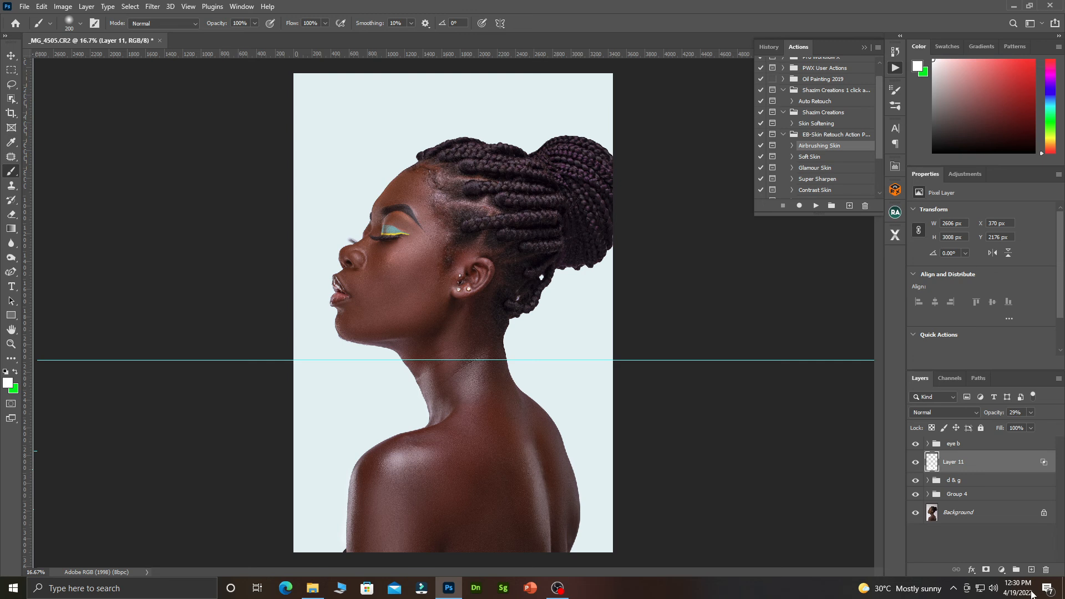
Step: Add a Black & White adjustment layer above Layer 11 and set its Reds to -110 as a guide to the highlights
click(1001, 569)
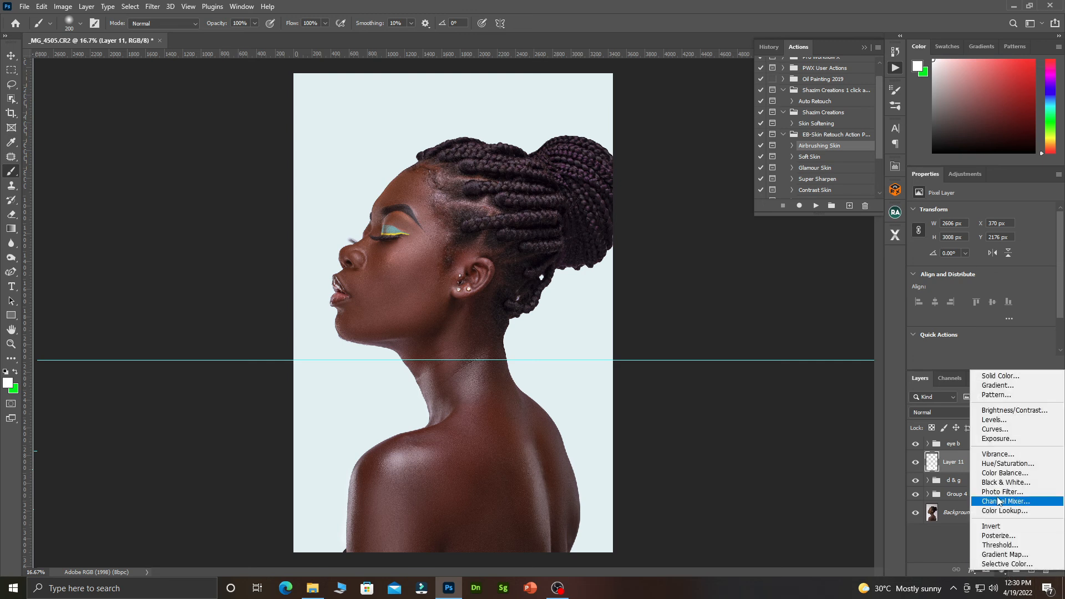
click(1001, 483)
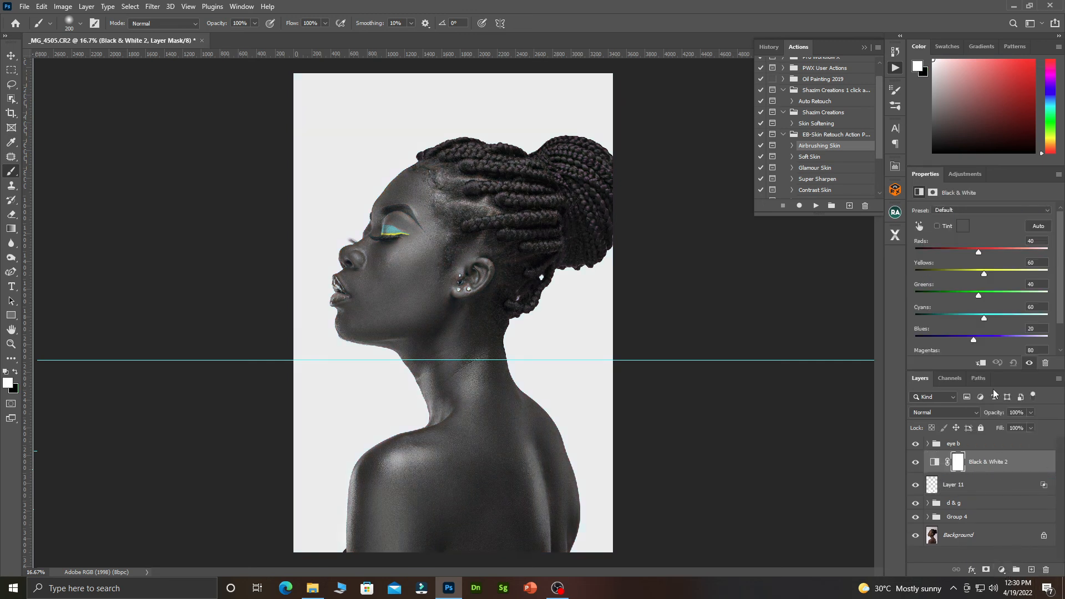
drag(956, 254, 939, 257)
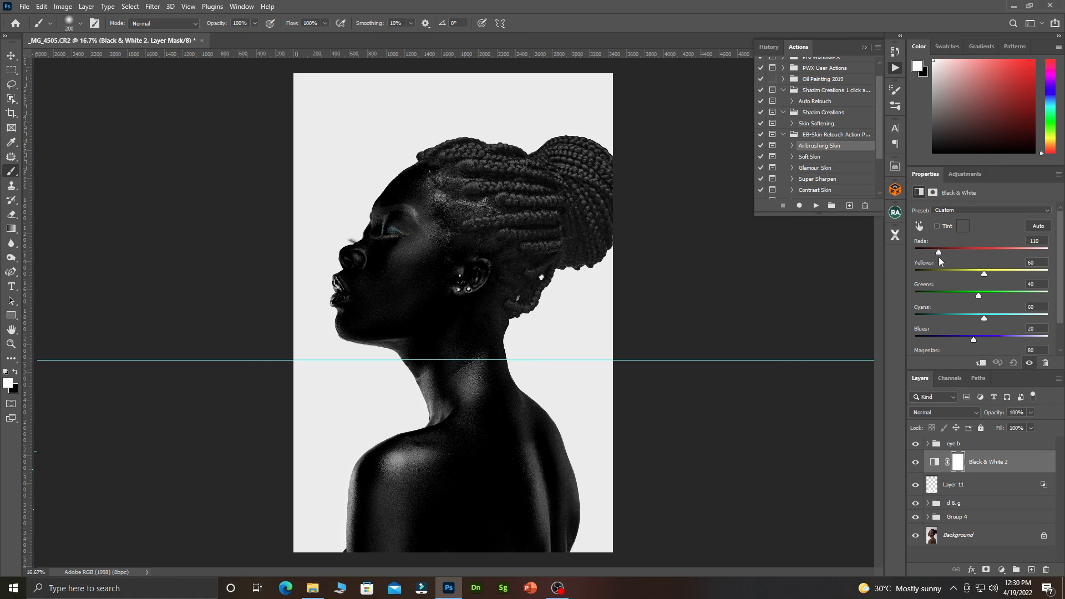
Step: Enlarge the brush to 300 px and paint white highlights on the forehead and cheek on Layer 11
key(bracketright)
key(bracketright)
click(932, 487)
mouse_move(420, 219)
mouse_down()
mouse_move(421, 258)
mouse_move(389, 264)
mouse_up()
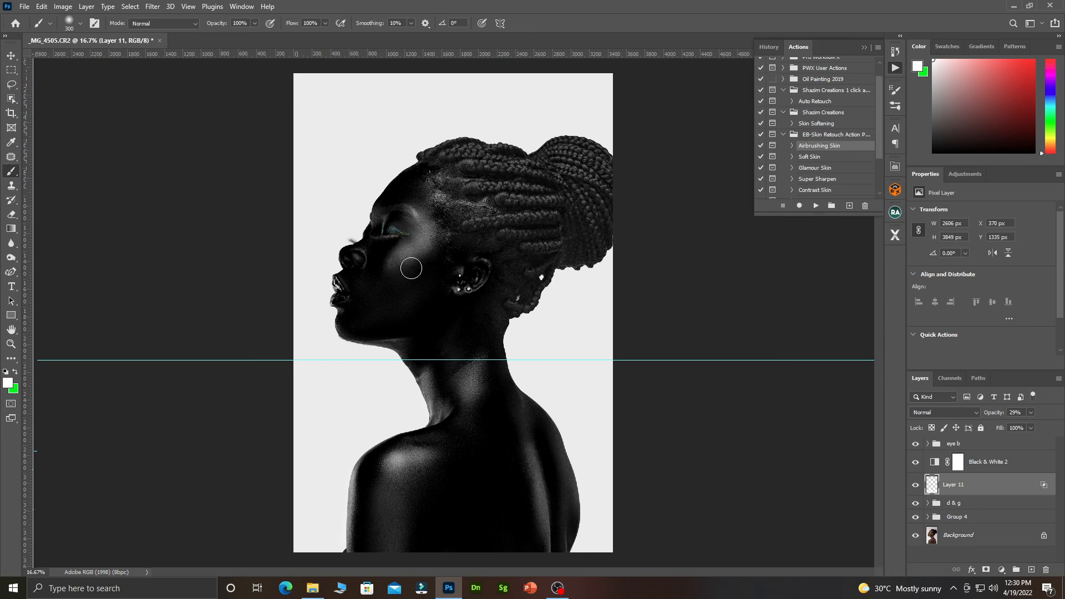
Step: Reduce the brush to 175 px and paint a white highlight along the chin on Layer 11
key(bracketleft)
key(bracketleft)
key(bracketleft)
key(bracketleft)
key(bracketleft)
key(bracketright)
key(bracketright)
drag(344, 333, 344, 310)
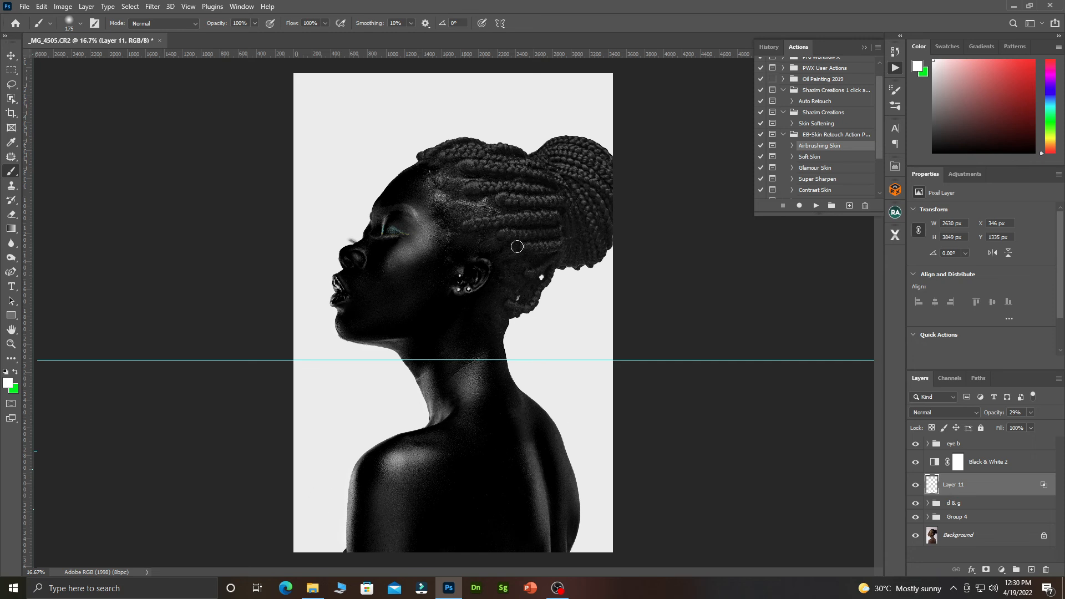
Step: Paint a white highlight across the braids on Layer 11 and hide the Black & White layer to check the colour image
mouse_move(481, 205)
mouse_down()
mouse_move(445, 201)
mouse_move(517, 215)
mouse_move(526, 208)
mouse_move(518, 200)
mouse_move(544, 204)
mouse_up()
click(916, 462)
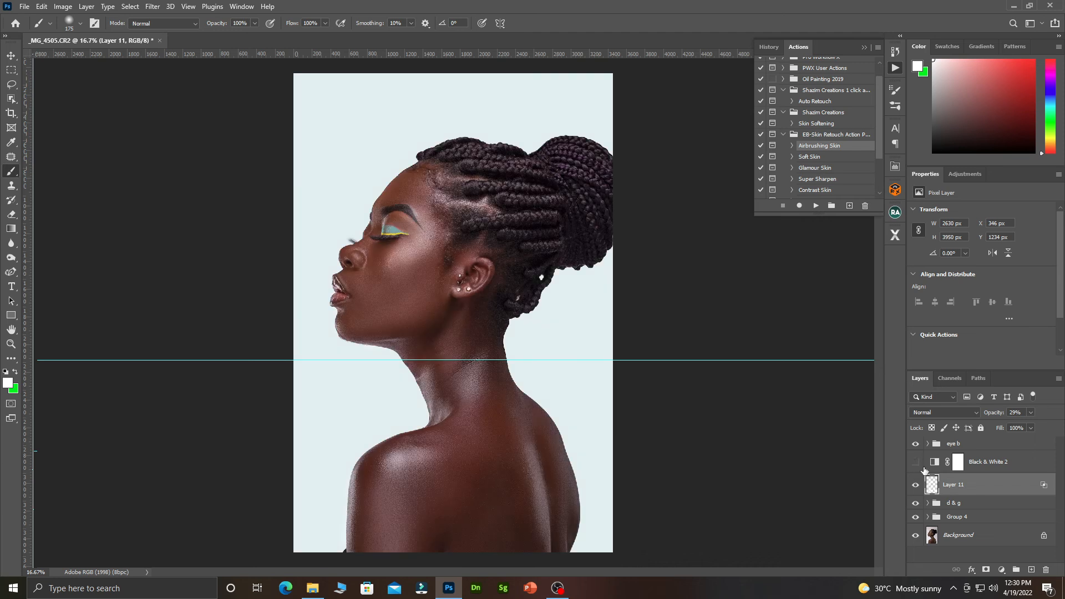
click(916, 462)
click(917, 462)
Step: Show the Black & White layer again, set it to Multiply and lower its opacity close to 0%
click(977, 466)
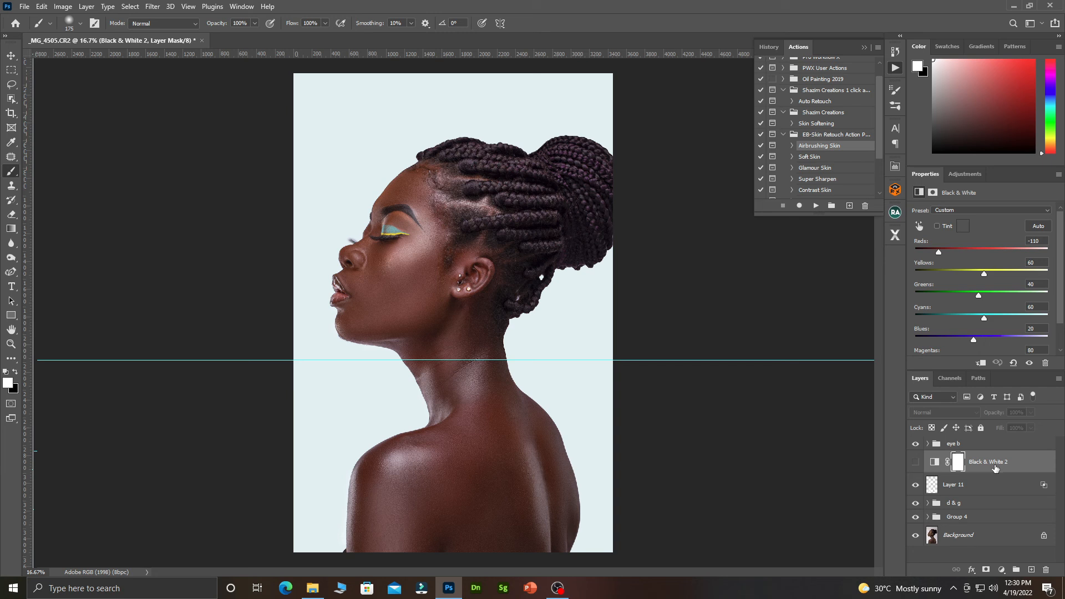
click(916, 462)
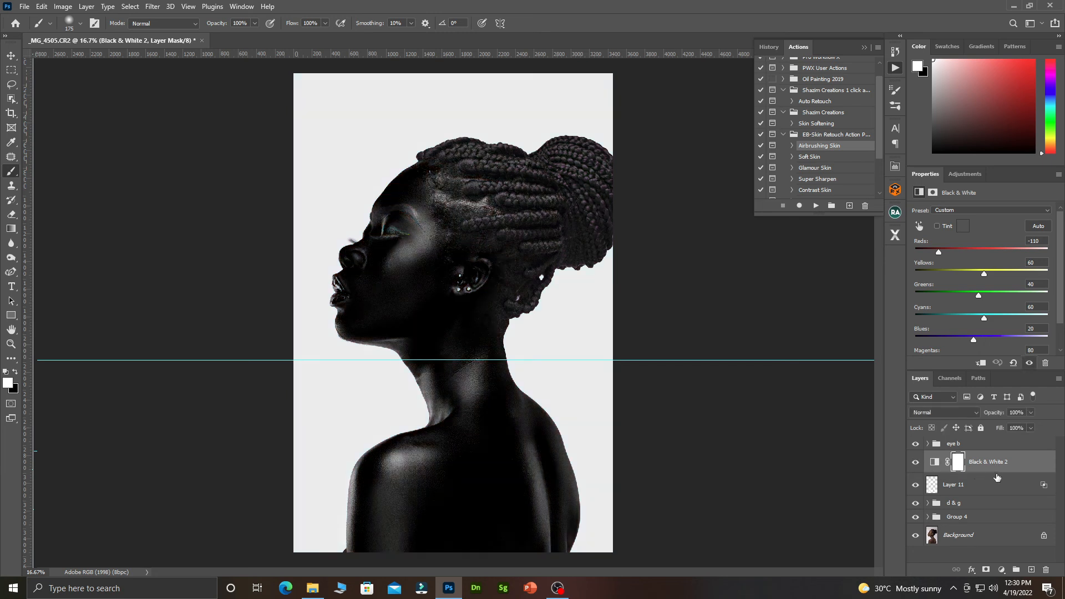
click(945, 413)
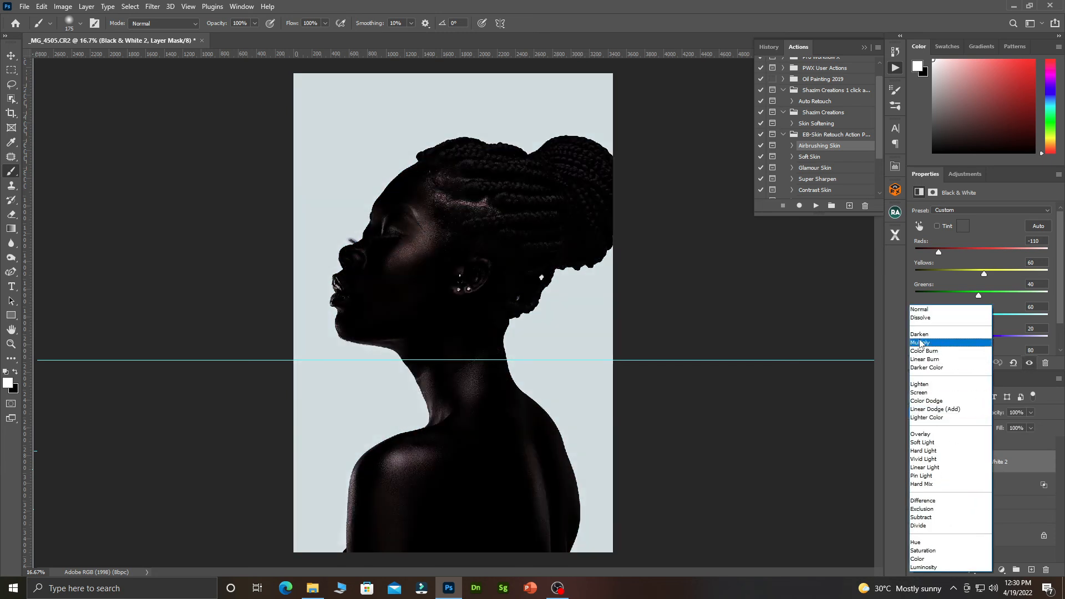
click(921, 344)
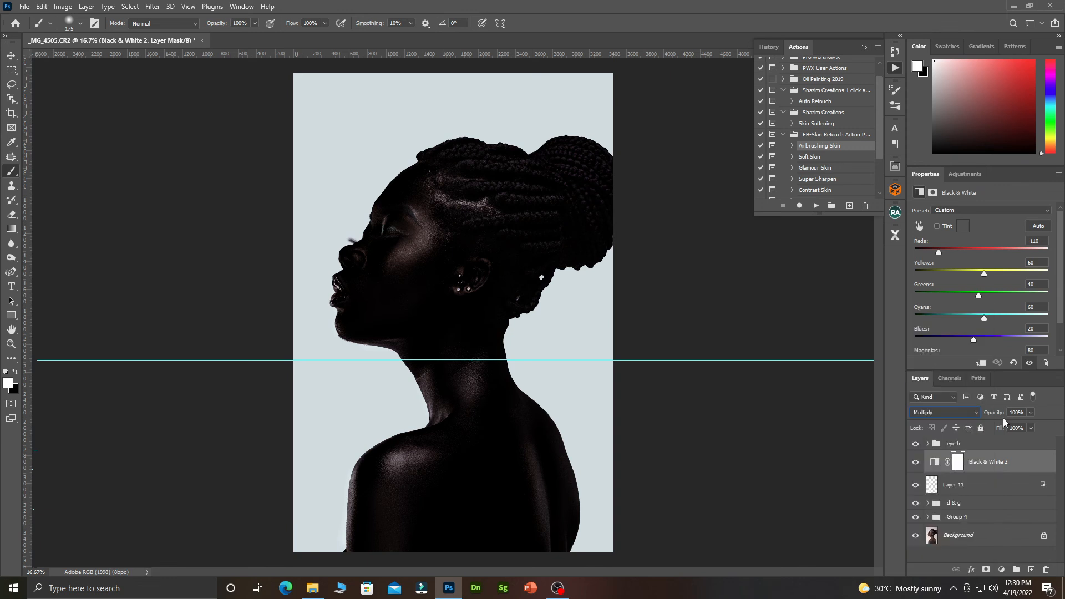
drag(996, 416, 940, 419)
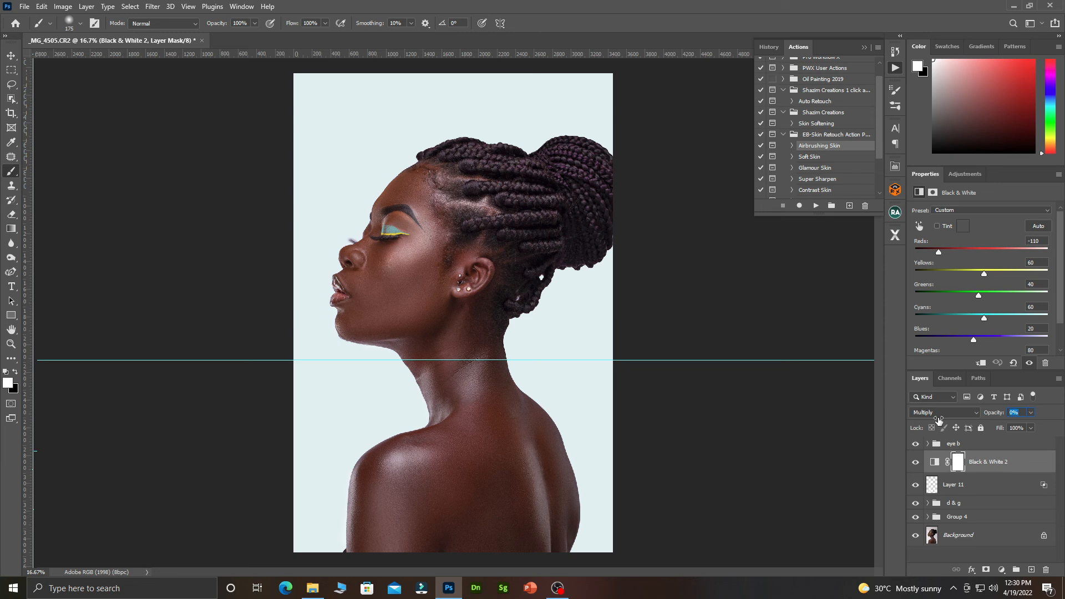
drag(938, 420, 942, 420)
drag(940, 419, 941, 418)
Step: Compare the portrait with the Black & White layer shown and hidden, also at a smaller view
click(916, 465)
click(916, 465)
click(915, 466)
click(916, 465)
click(915, 465)
click(915, 466)
click(915, 467)
scroll(450, 350, down, 1)
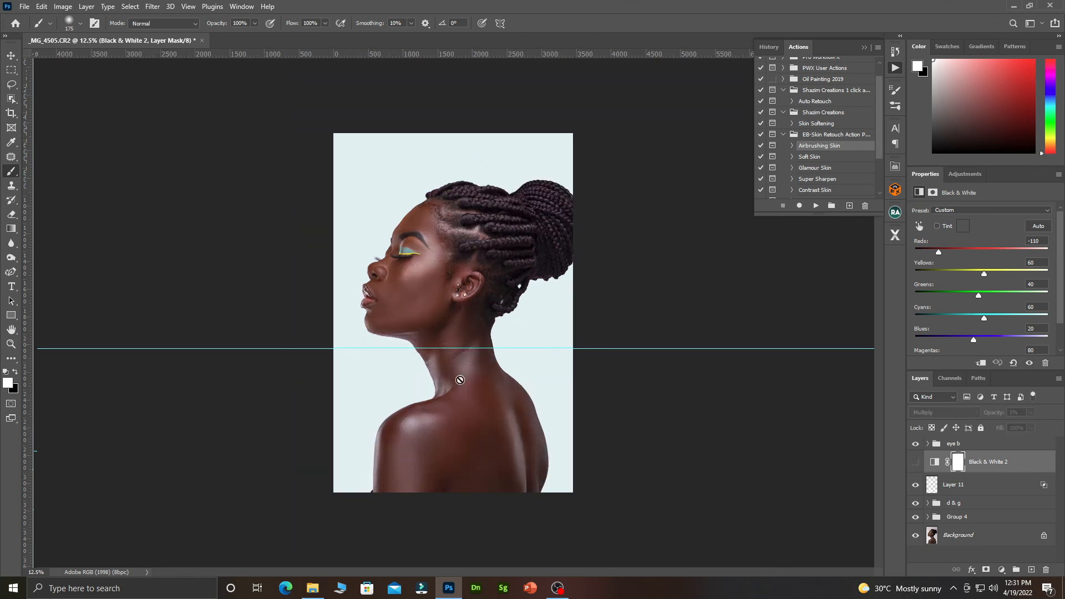
scroll(460, 367, up, 1)
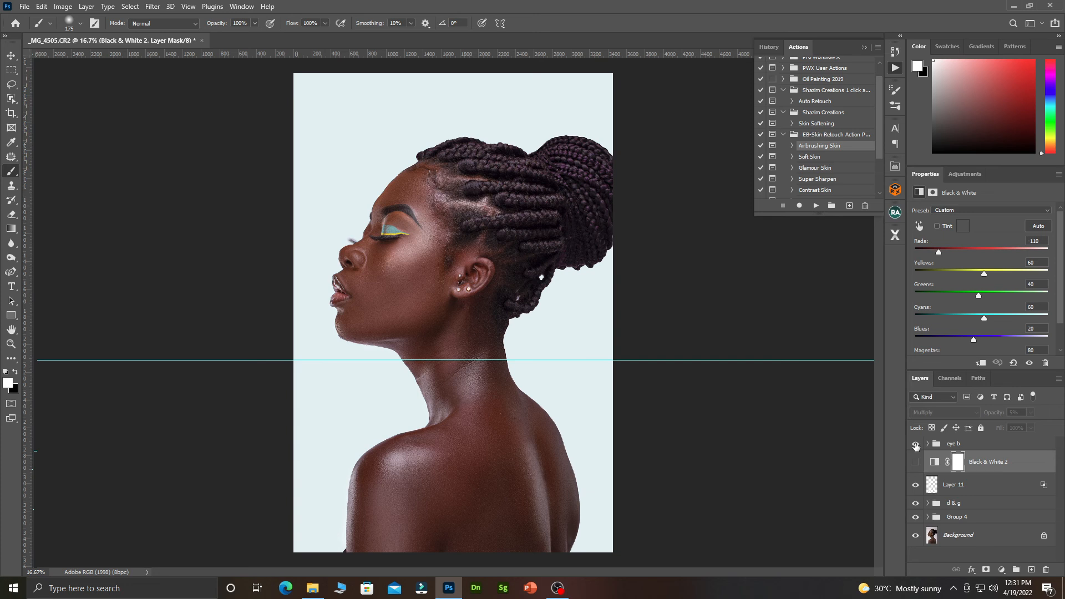
Step: Delete the Black & White adjustment layer and group Layer 11, d & g and Group 4 together
shift+click(987, 522)
drag(993, 474, 1047, 570)
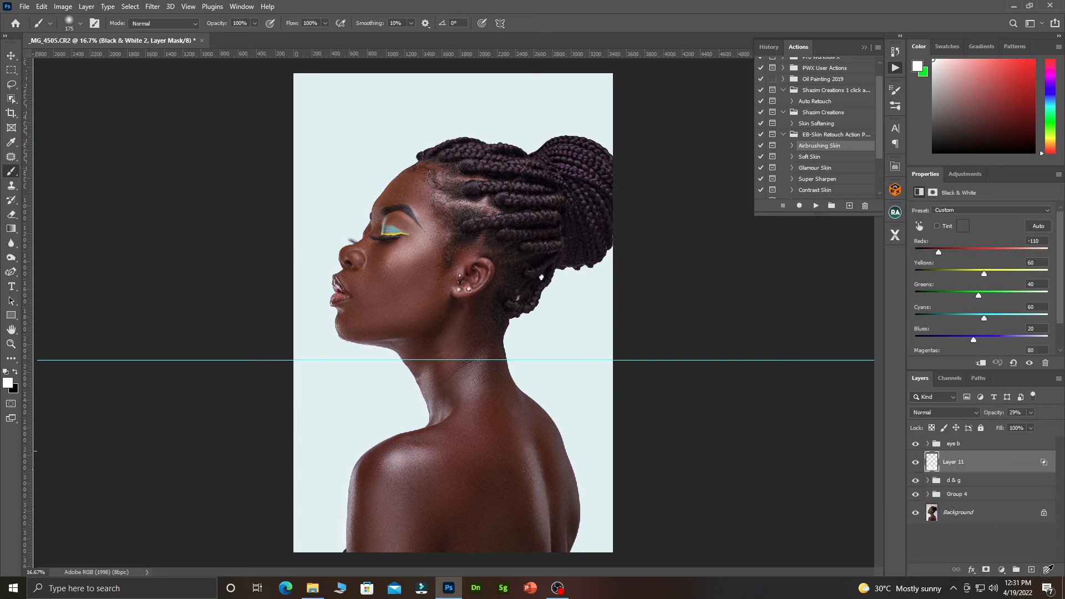
shift+click(978, 496)
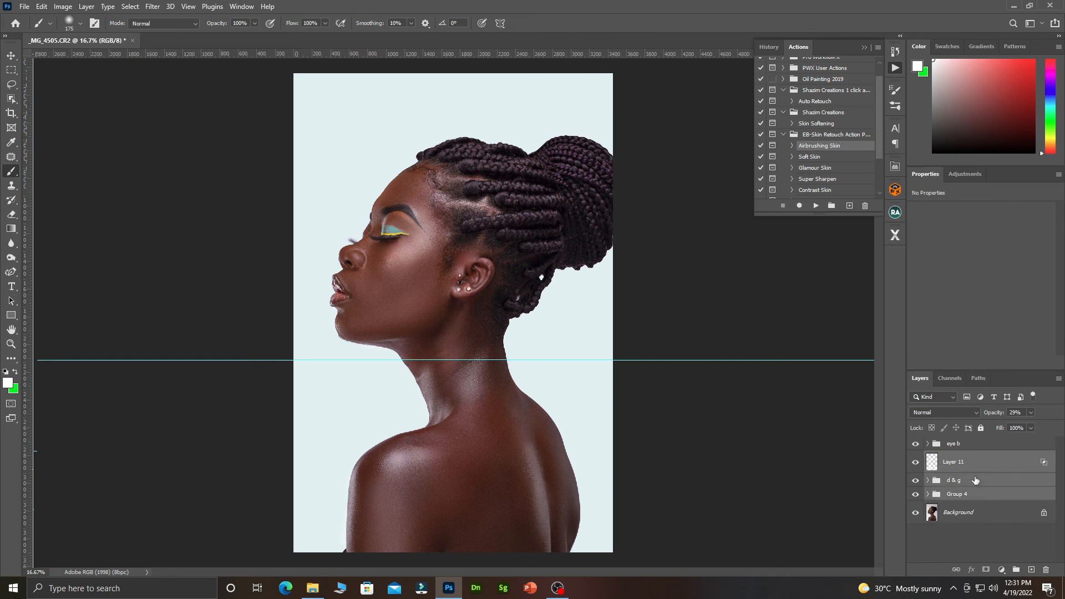
key(ctrl+g)
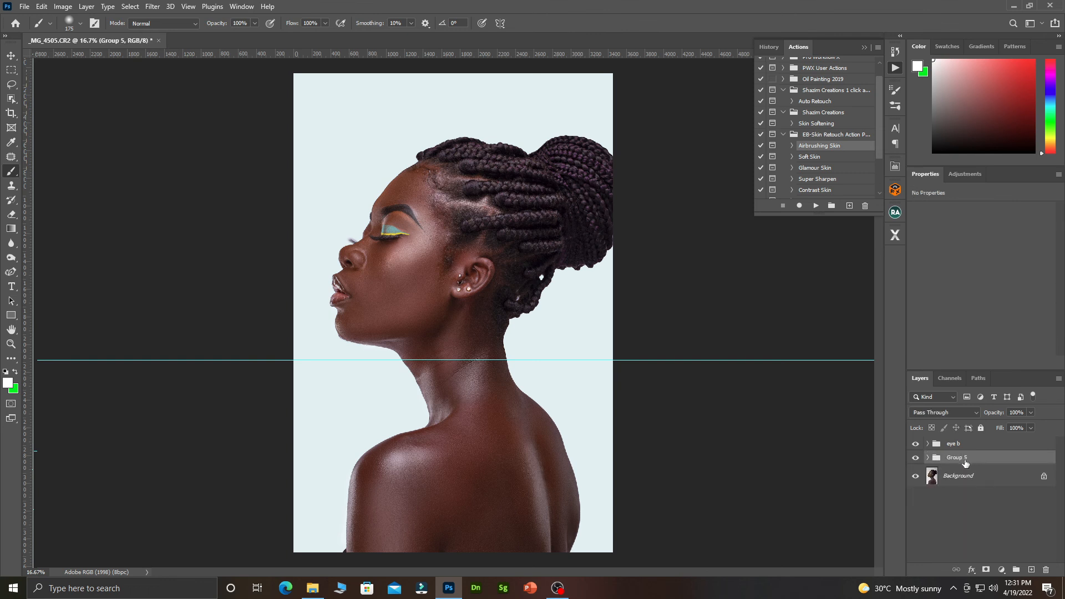
Step: Compare the portrait before and after the retouch by repeatedly hiding and showing the new group
click(916, 458)
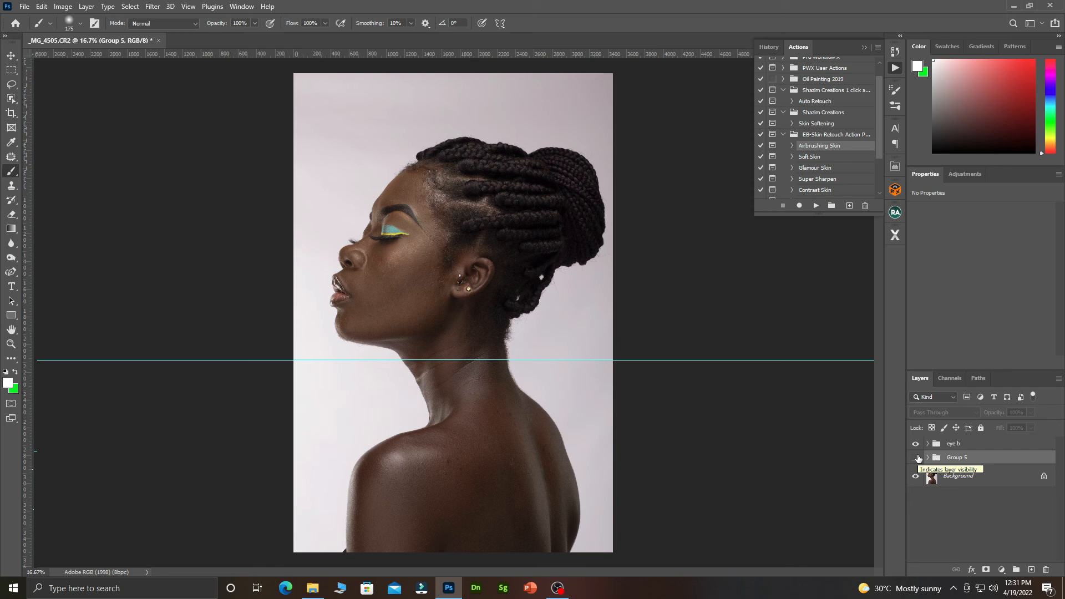
click(916, 458)
click(916, 458)
click(916, 457)
click(916, 458)
click(916, 458)
click(917, 457)
click(916, 458)
click(916, 457)
click(916, 458)
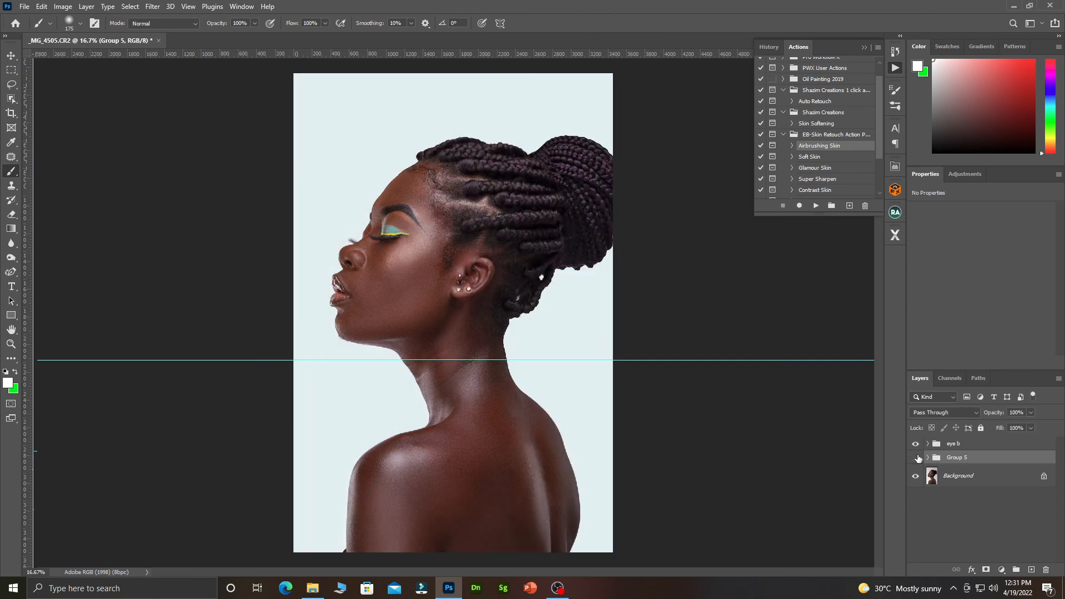
click(916, 457)
click(916, 458)
click(916, 458)
click(916, 457)
Step: Change the teal eyeshadow colour of Color Fill 3 in the eye b group to yellow-green
click(929, 447)
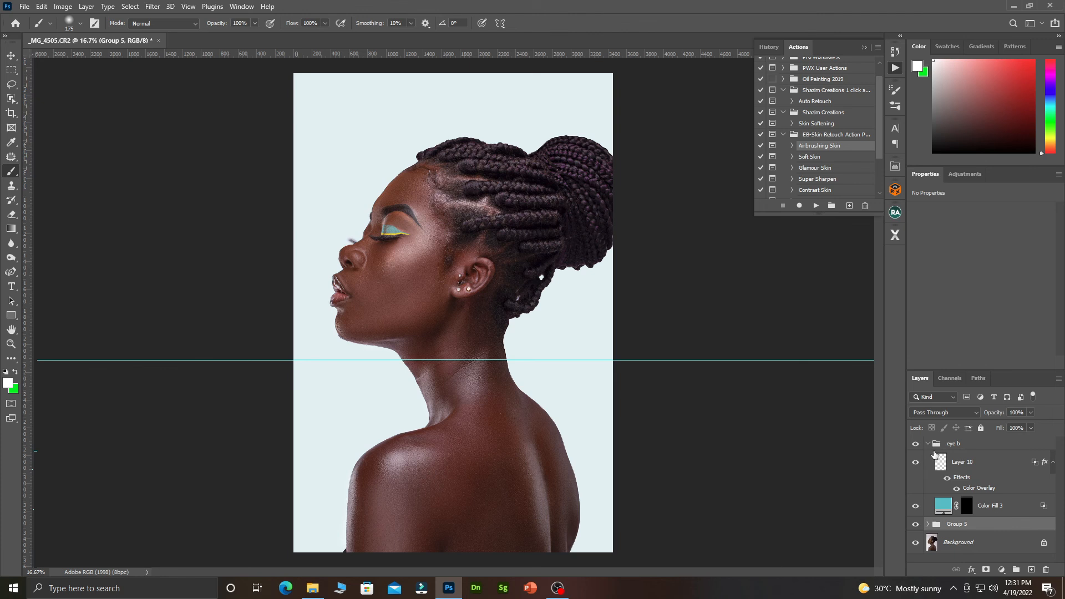
double_click(943, 505)
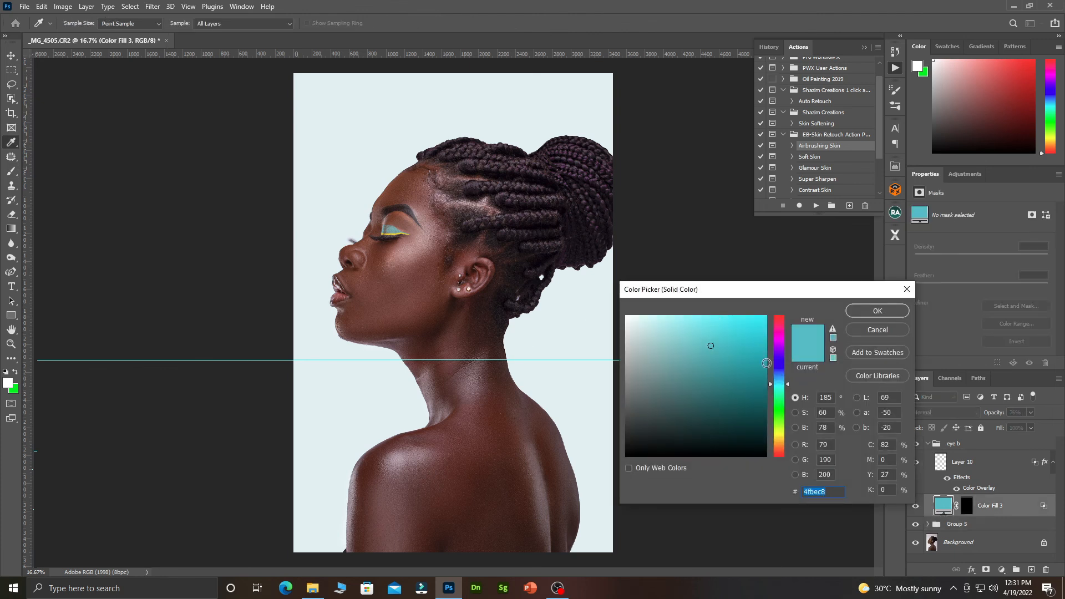
drag(773, 384, 781, 325)
key(Return)
double_click(971, 487)
click(811, 142)
click(883, 328)
click(937, 142)
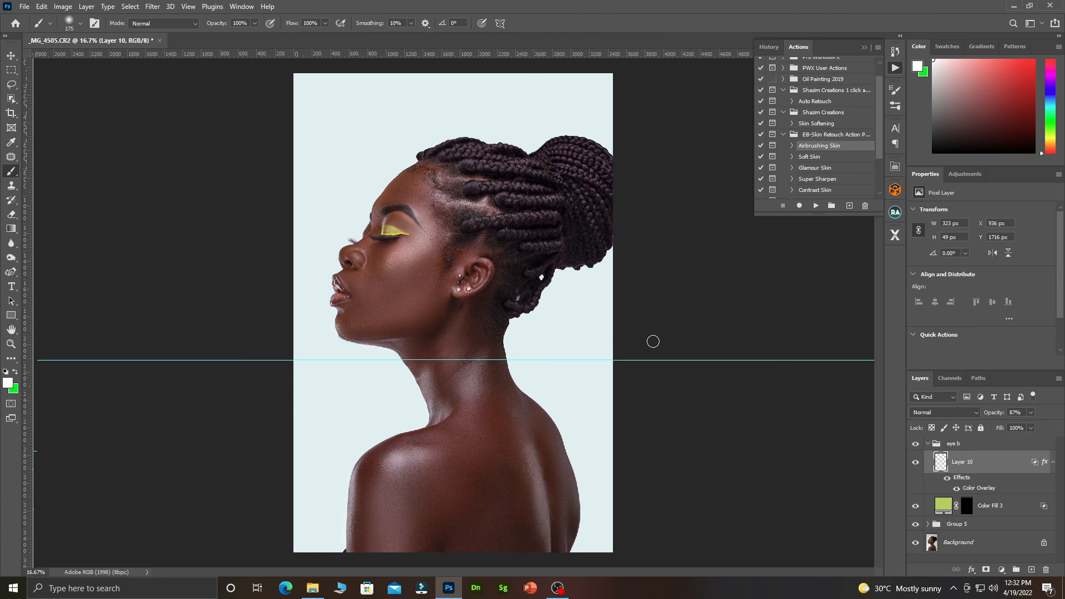
Step: Compare the JPG export preview with the canvas colours, with Convert to sRGB enabled and disabled, without exporting
click(24, 6)
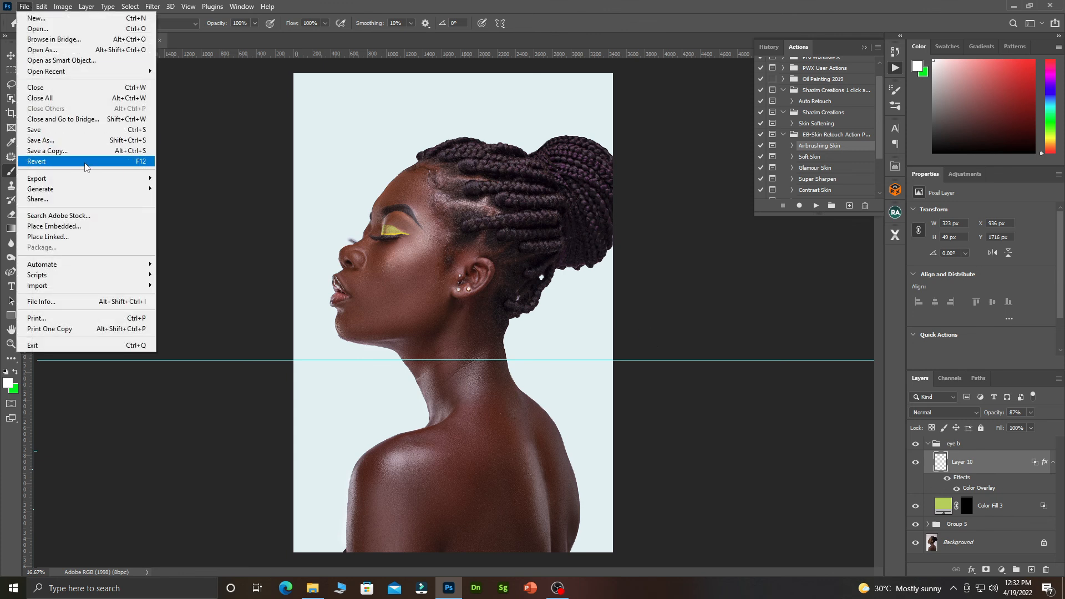
mouse_move(96, 181)
click(200, 189)
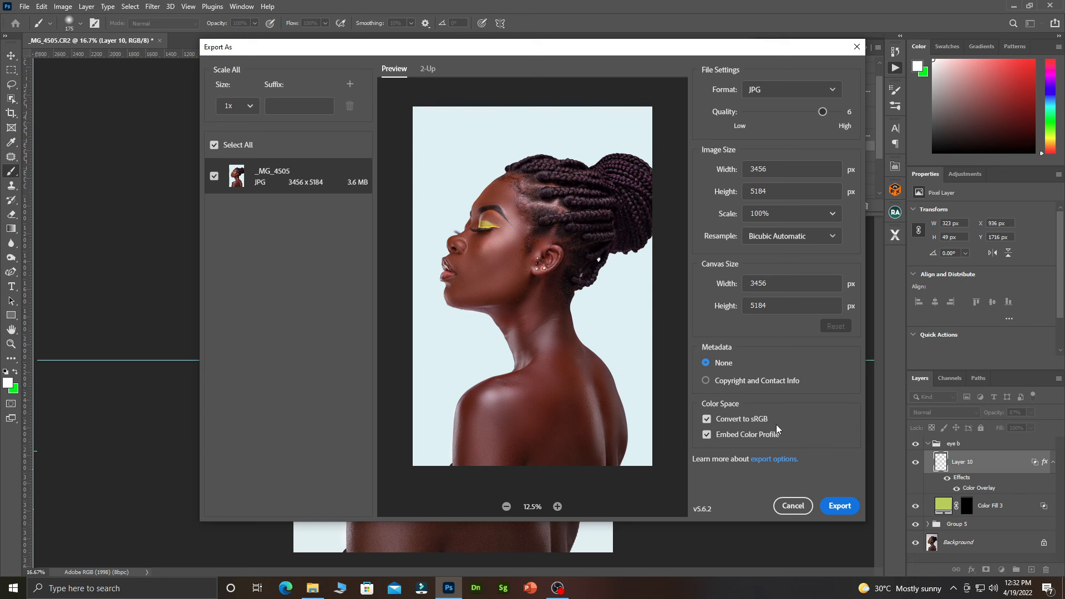
drag(469, 49, 801, 54)
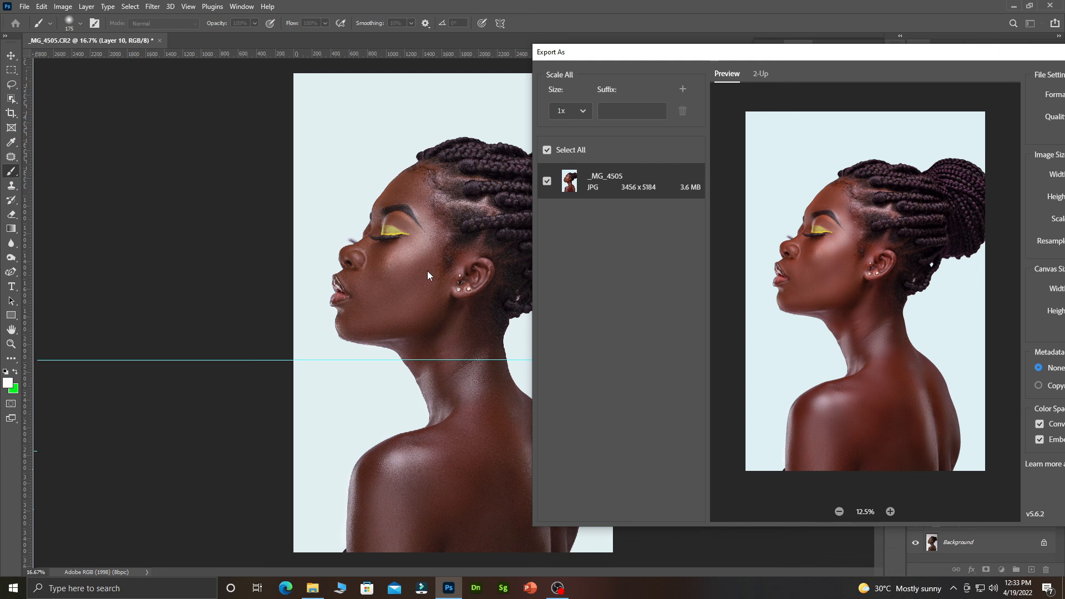
drag(634, 56, 259, 58)
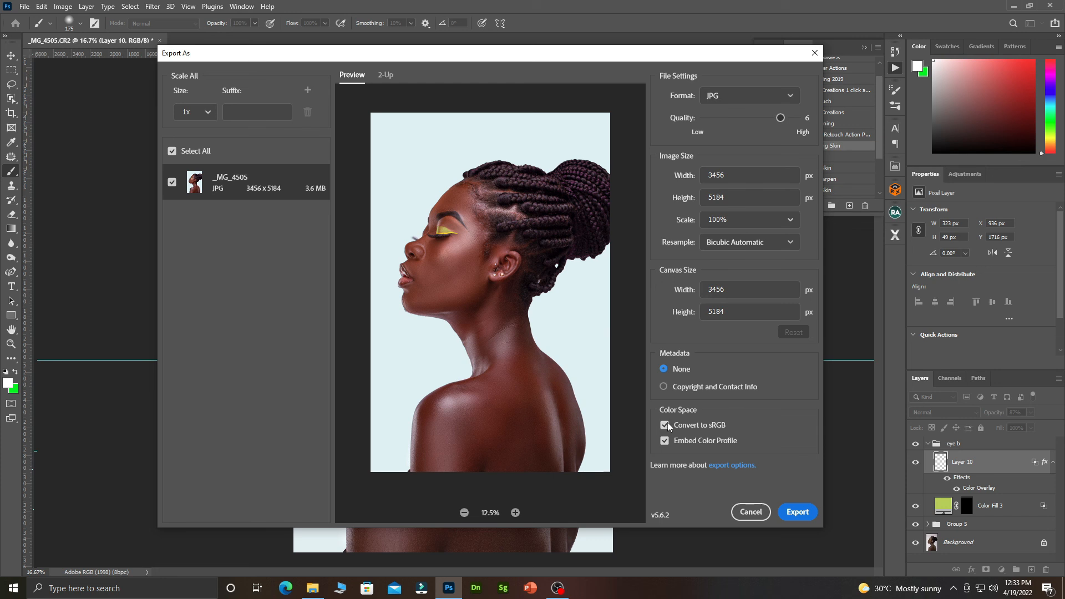
drag(396, 55, 784, 68)
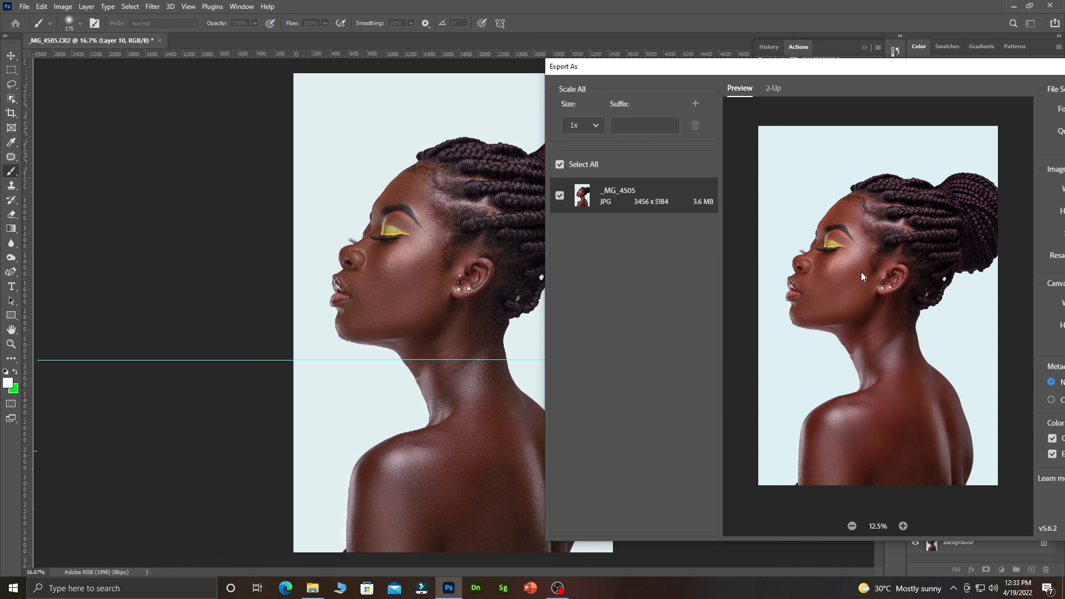
drag(719, 65, 560, 40)
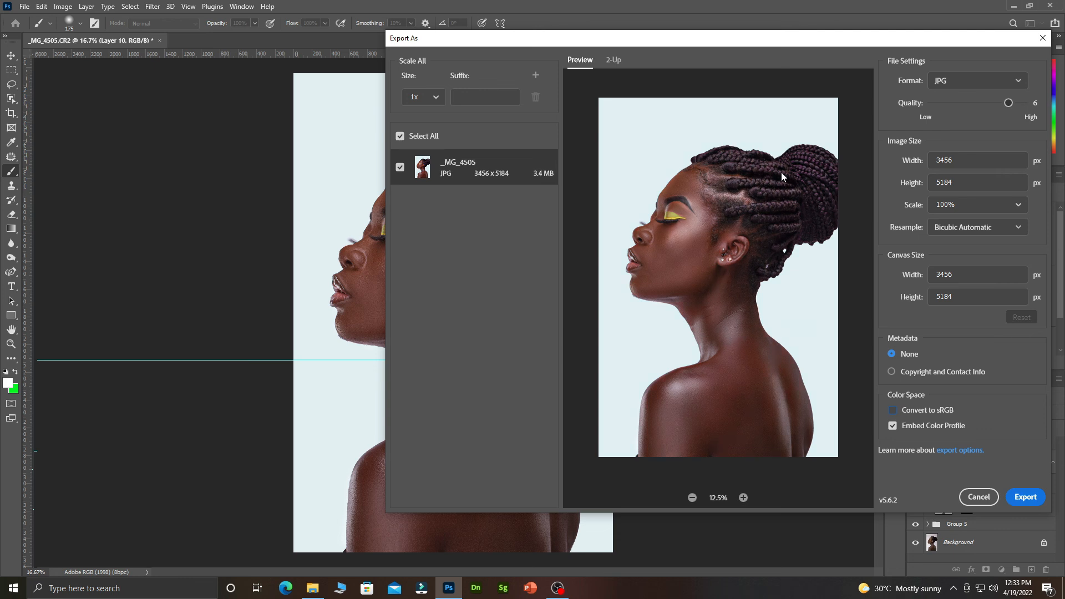
drag(666, 38, 873, 62)
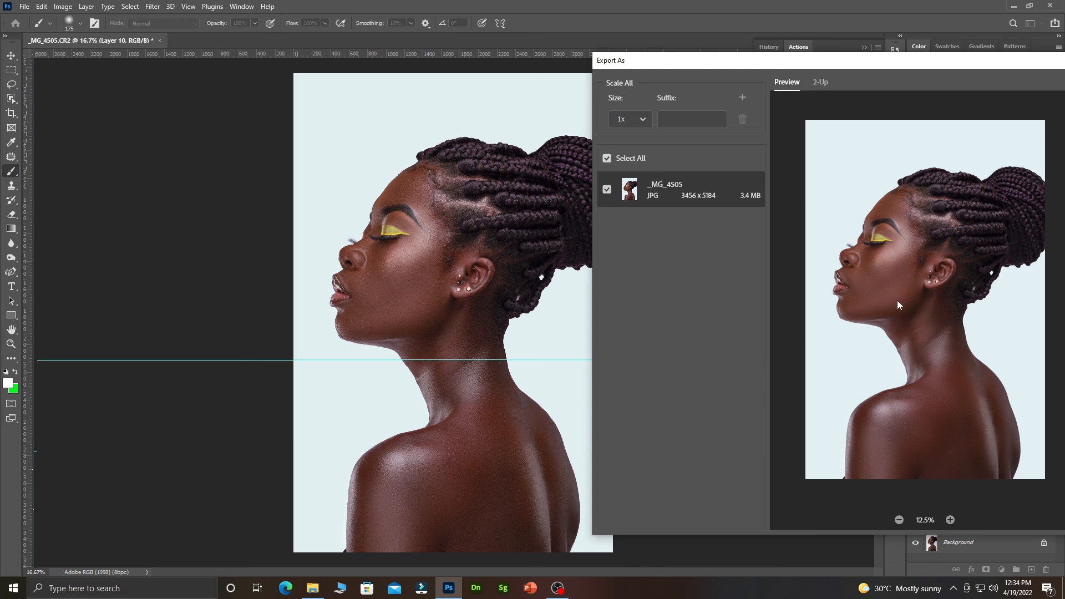
drag(847, 73, 611, 52)
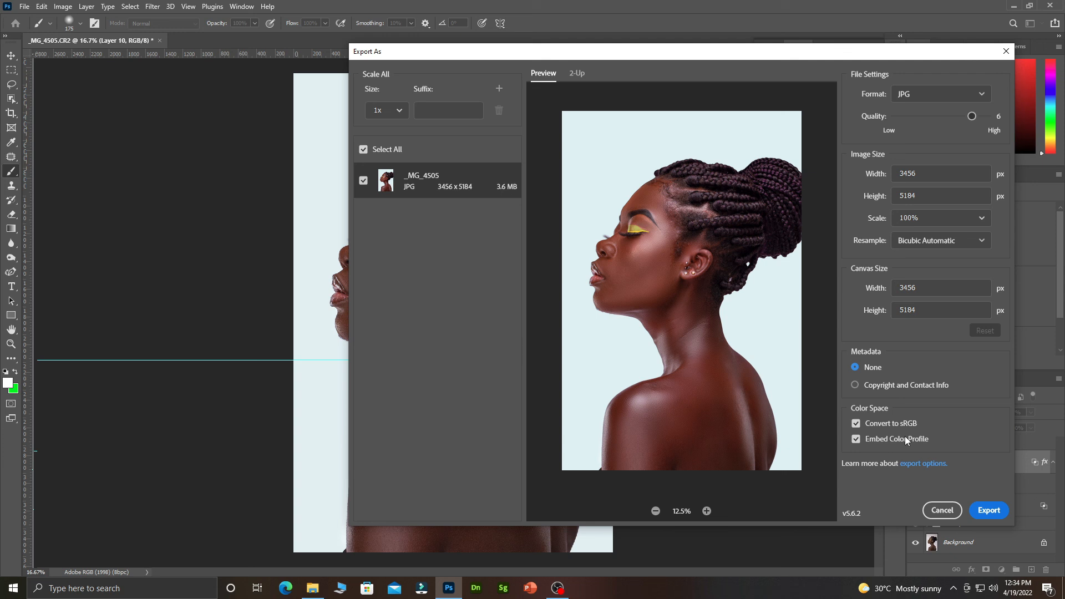
click(942, 510)
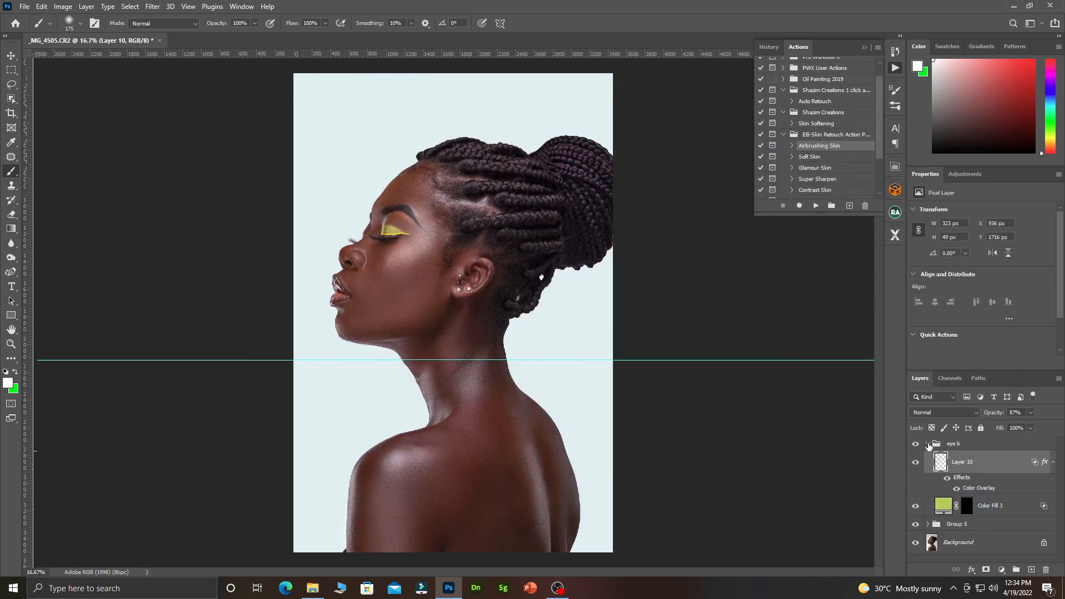
Step: Collapse the eye b group and stamp all visible layers into a new merged layer above it
click(929, 444)
click(1002, 570)
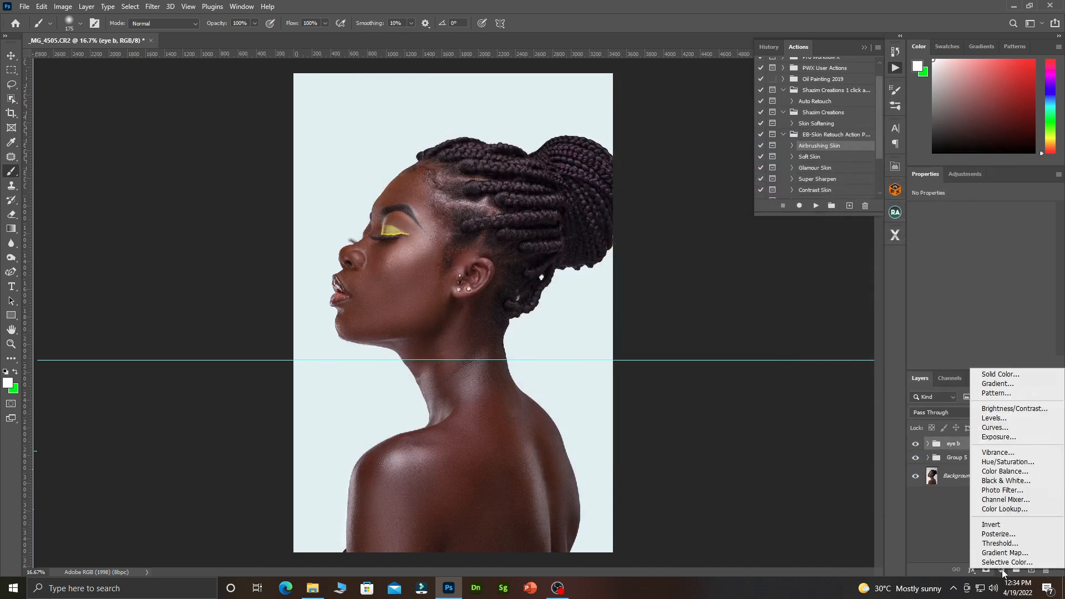
click(947, 484)
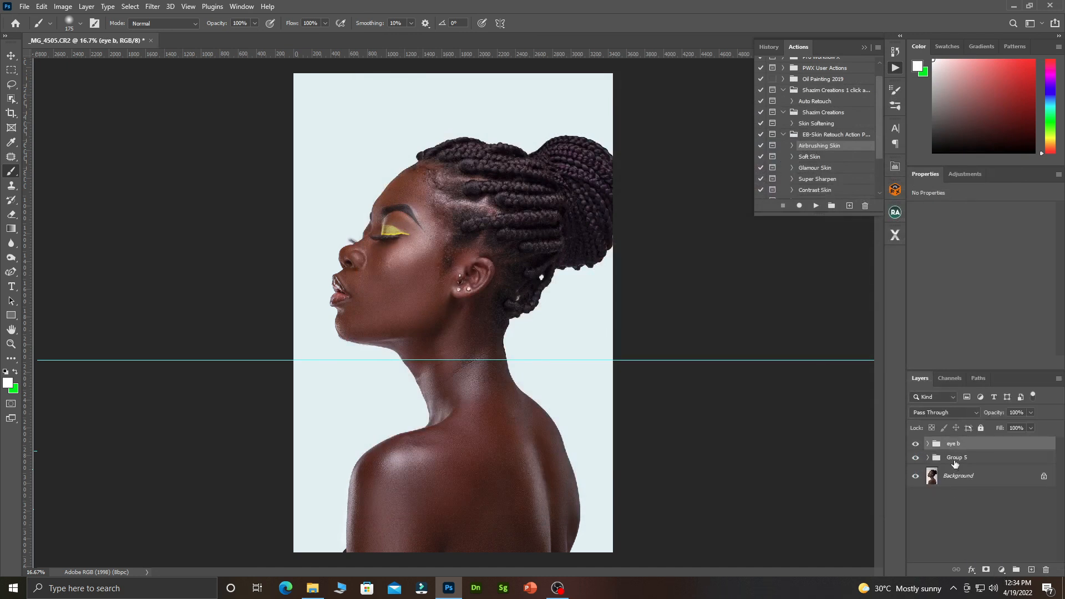
shift+click(955, 461)
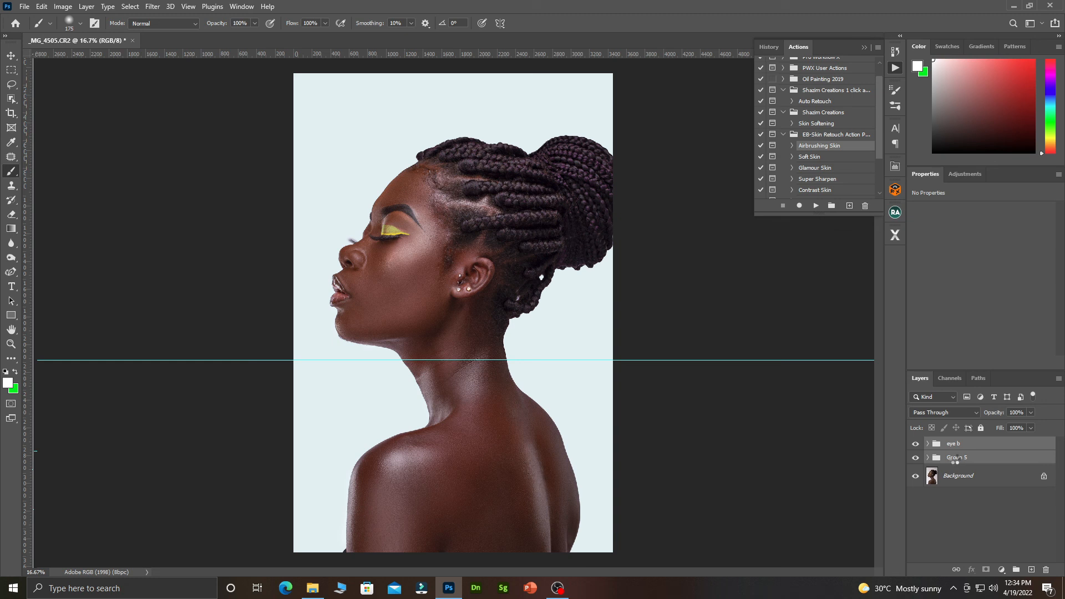
key(ctrl+shift+alt+e)
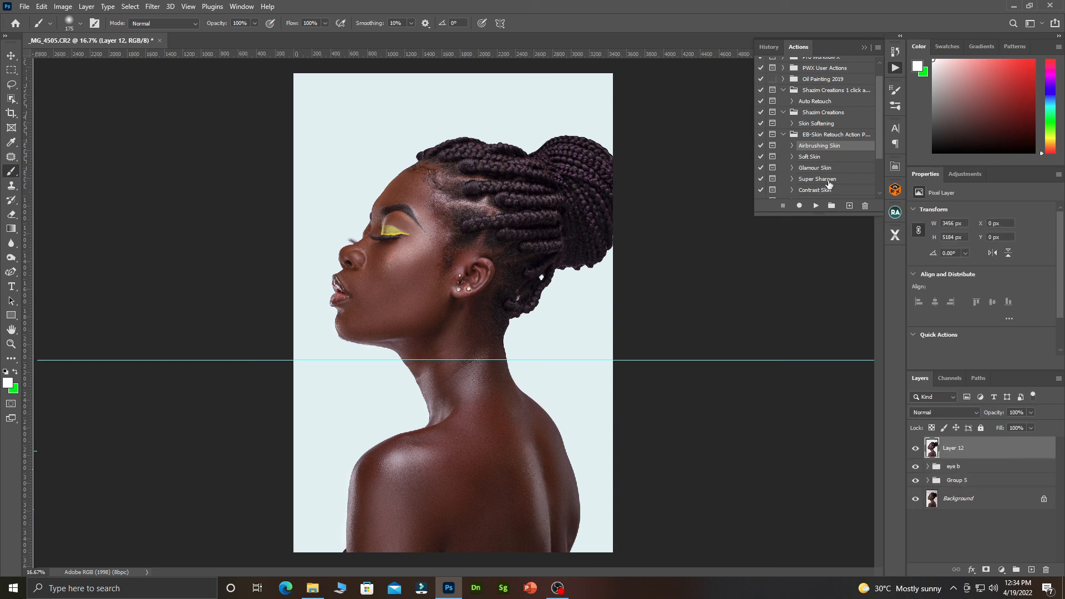
Step: Run the Super Sharpen action on the merged portrait layer
click(829, 182)
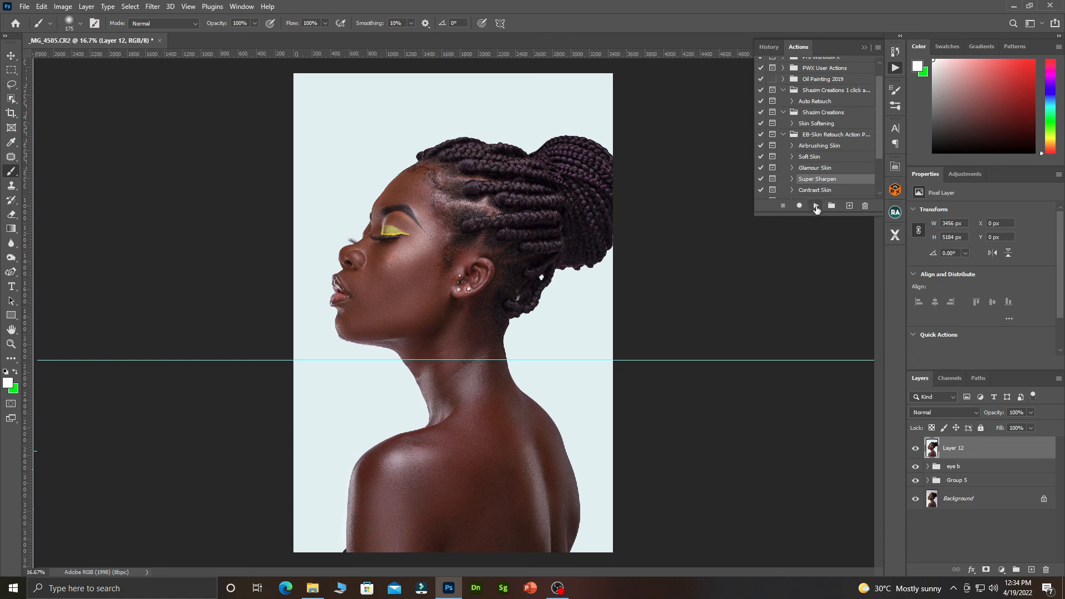
click(816, 207)
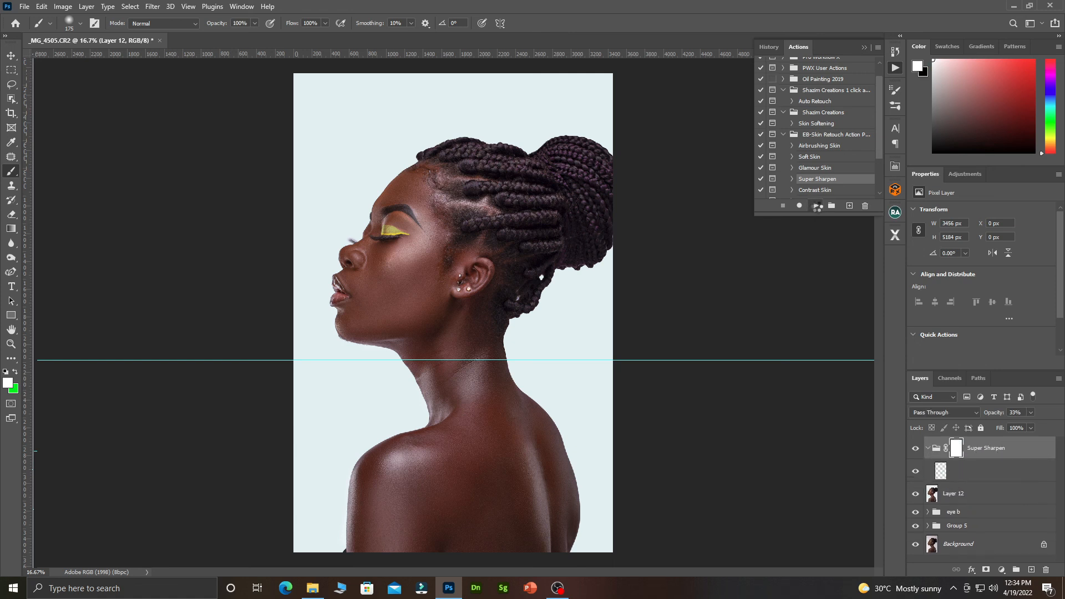
click(521, 219)
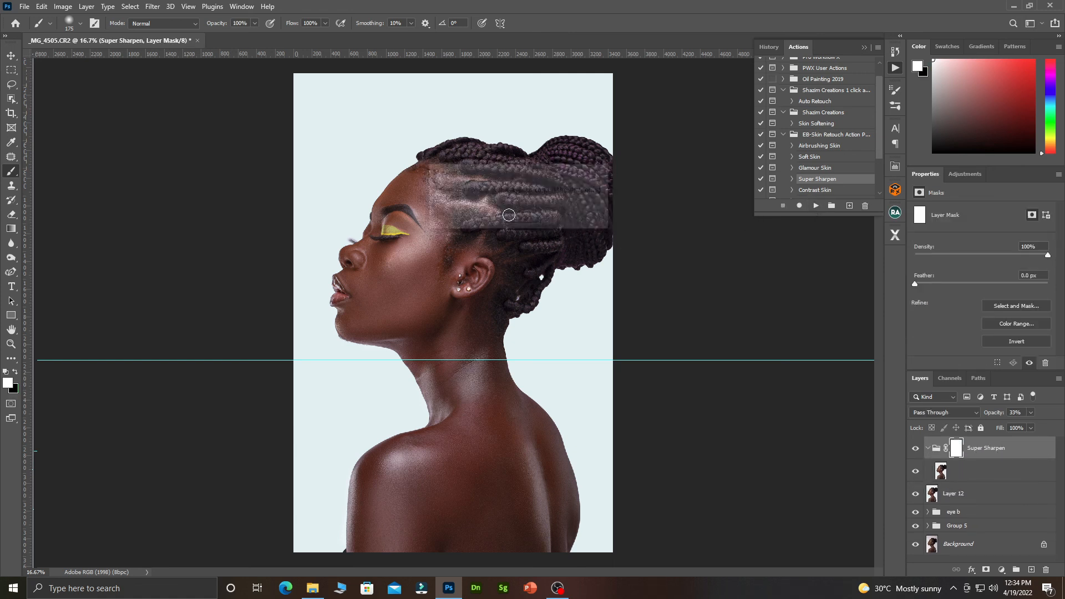
scroll(466, 282, up, 2)
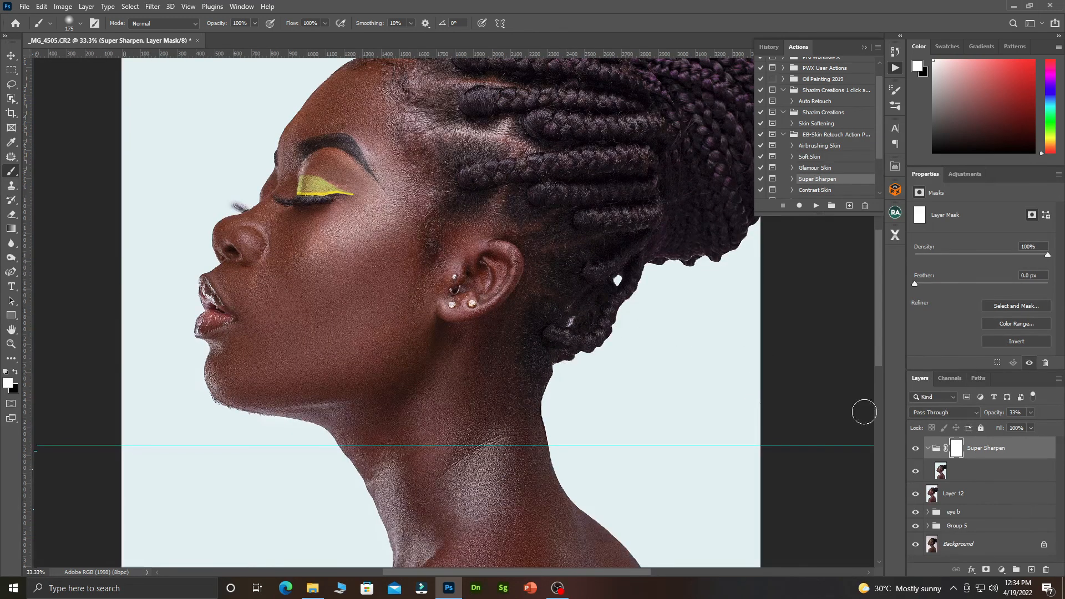
Step: Collapse the Super Sharpen group and set its opacity to 3%
click(928, 448)
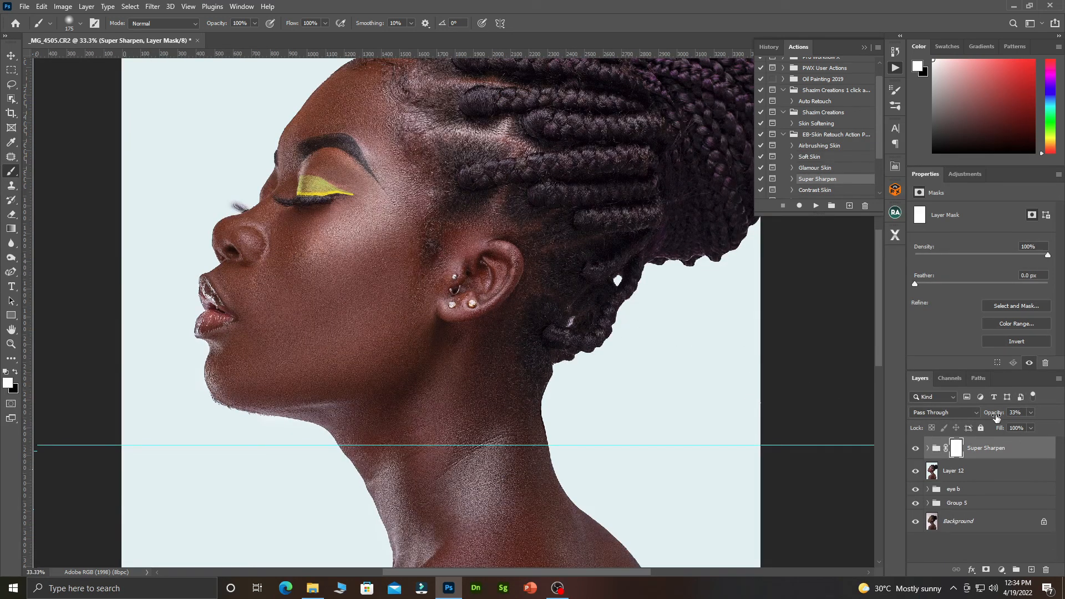
click(980, 456)
drag(995, 414, 959, 422)
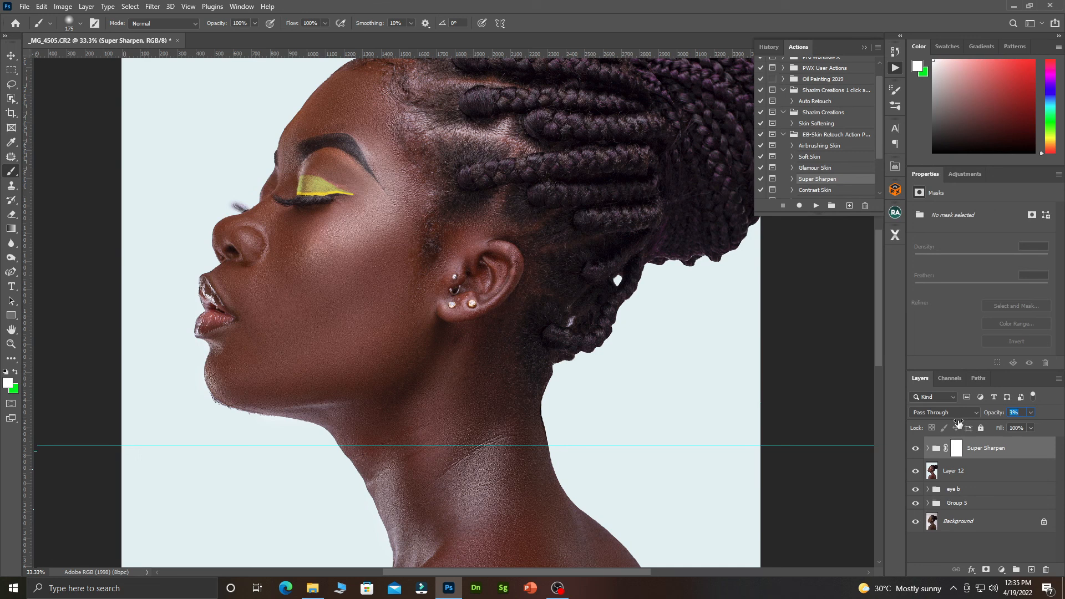
Step: Compare the portrait with the Super Sharpen group hidden and shown, and check it at smaller views
click(916, 449)
click(915, 449)
click(916, 449)
click(916, 448)
key(ctrl+minus)
key(ctrl+minus)
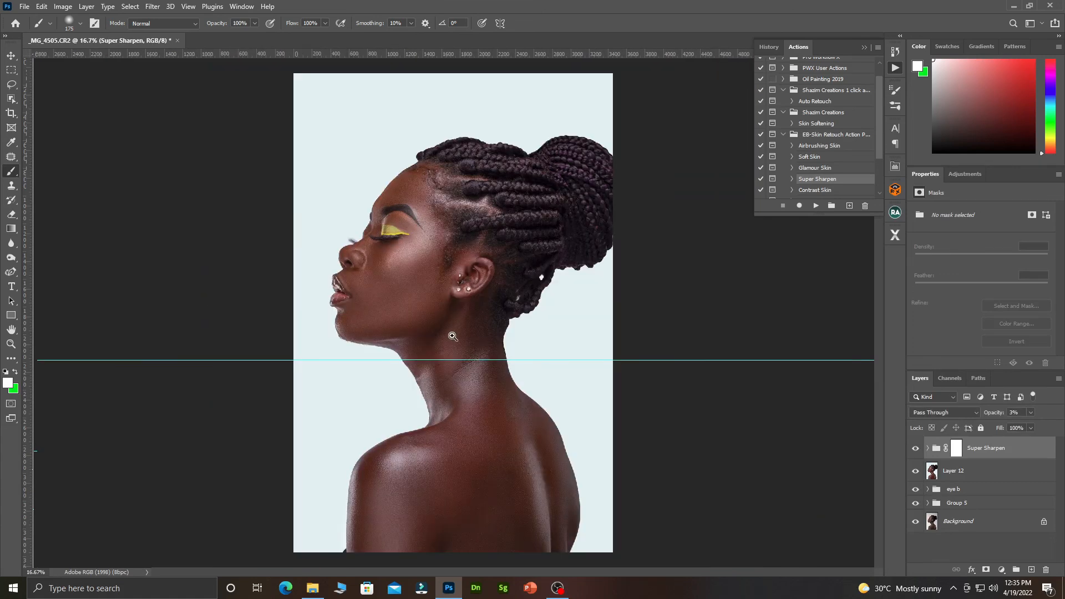
key(ctrl+plus)
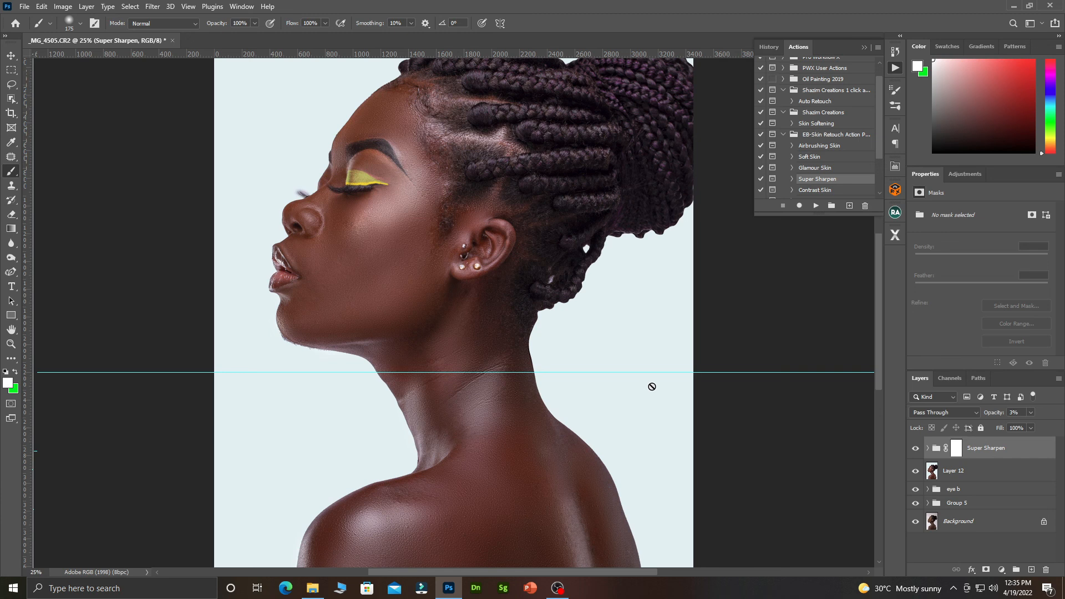
Step: Stamp the visible layers into another merged layer and add a Vibrance adjustment above it with saturation -15
shift+click(987, 477)
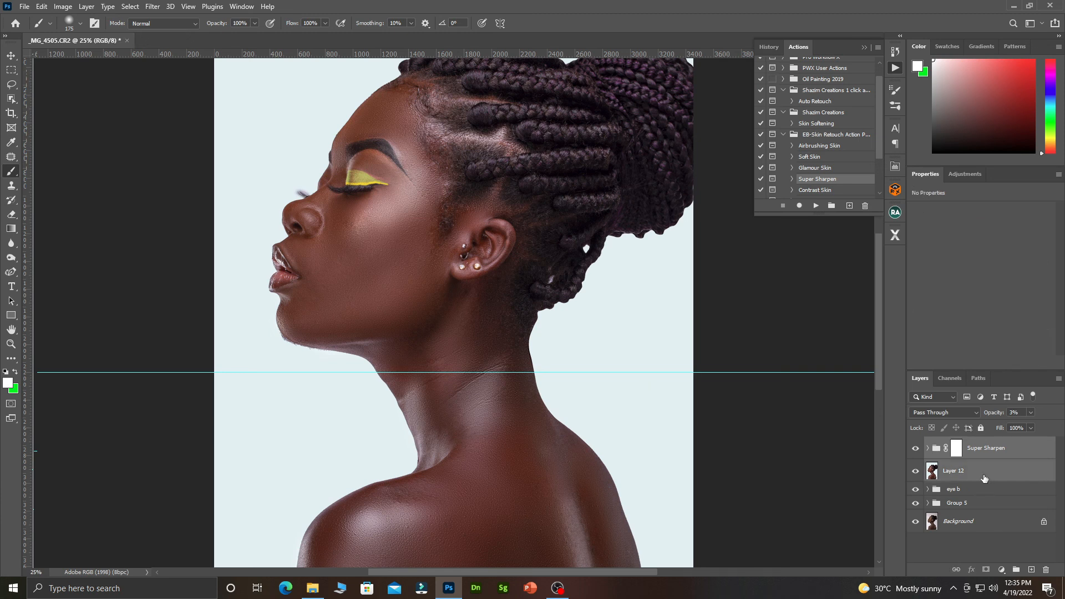
key(ctrl+alt+shift+e)
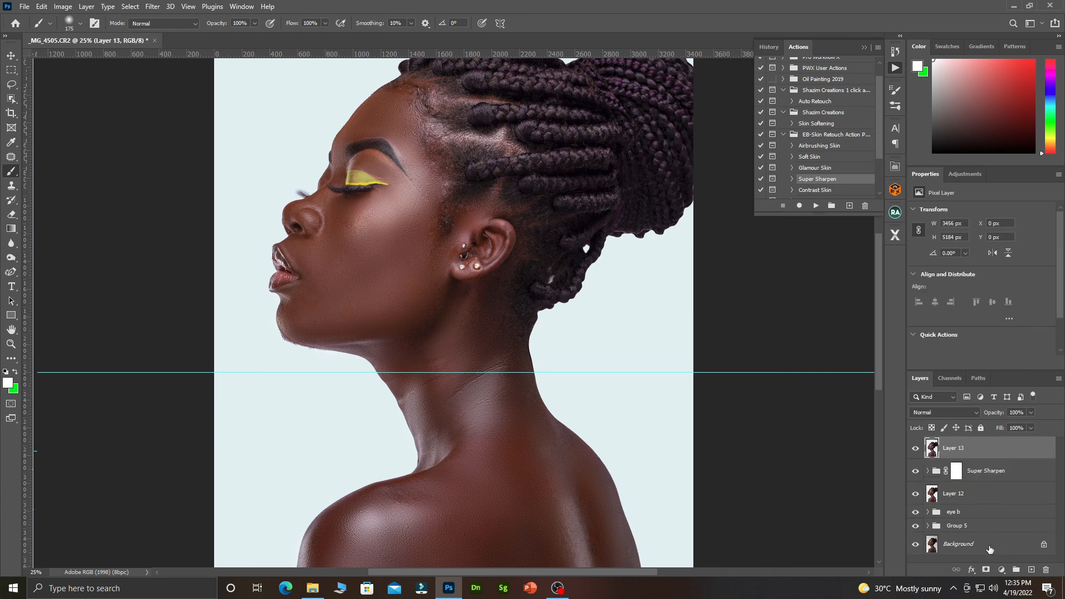
click(1003, 570)
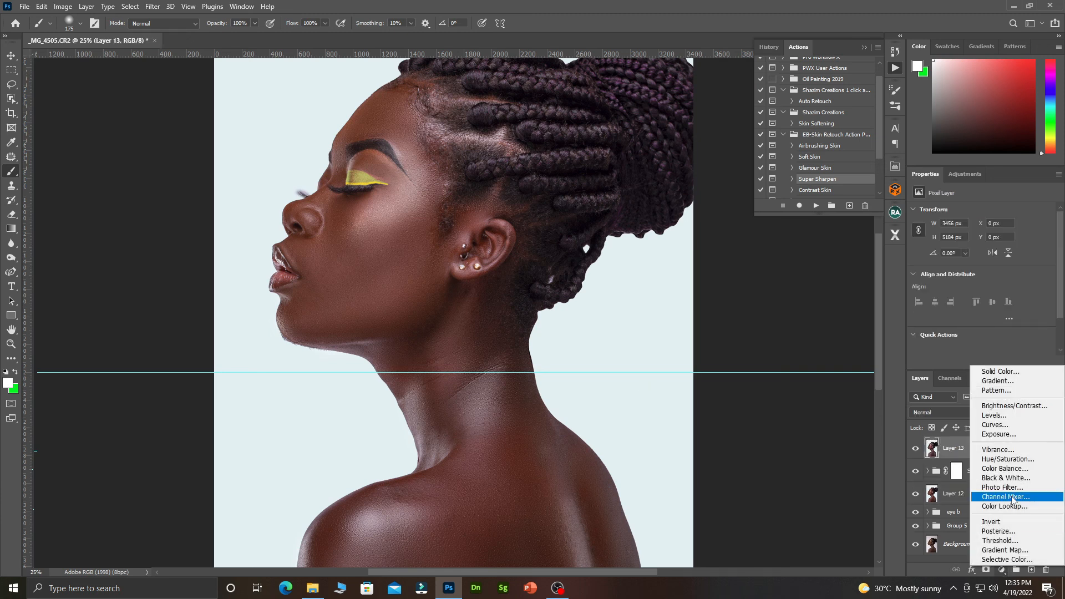
click(1016, 452)
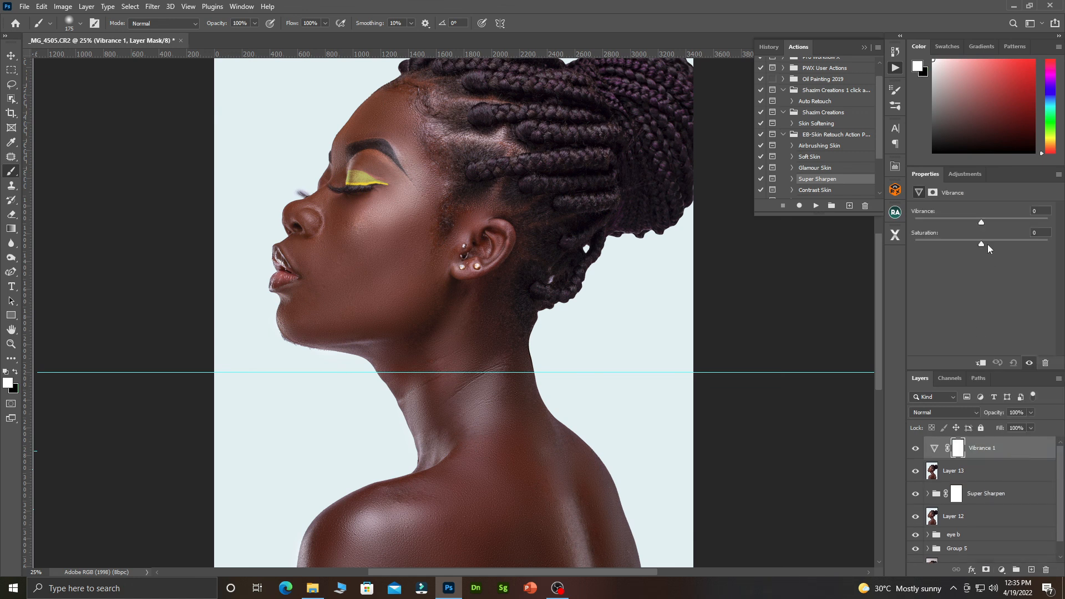
drag(983, 246, 982, 248)
scroll(459, 331, down, 1)
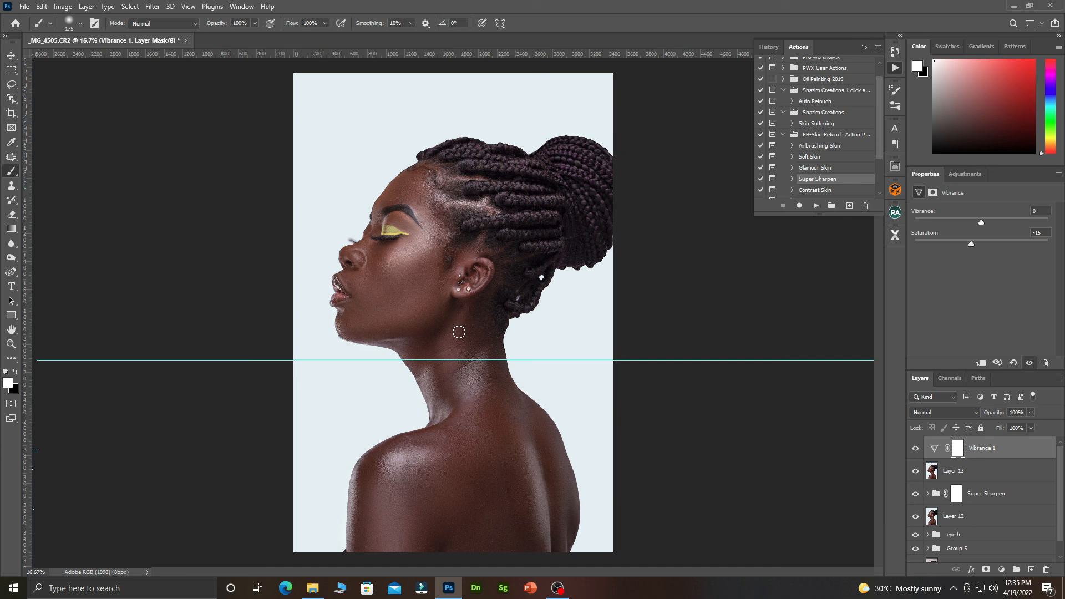
Step: Check the desaturated portrait in the JPG export preview against the canvas, toggle Convert to sRGB, and leave without exporting
click(25, 6)
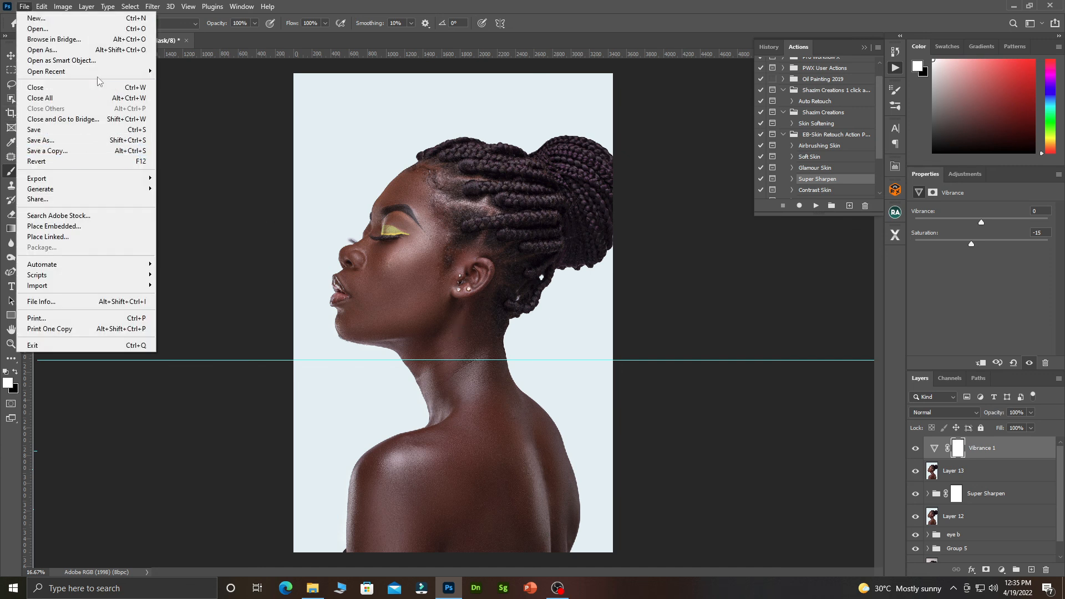
mouse_move(100, 179)
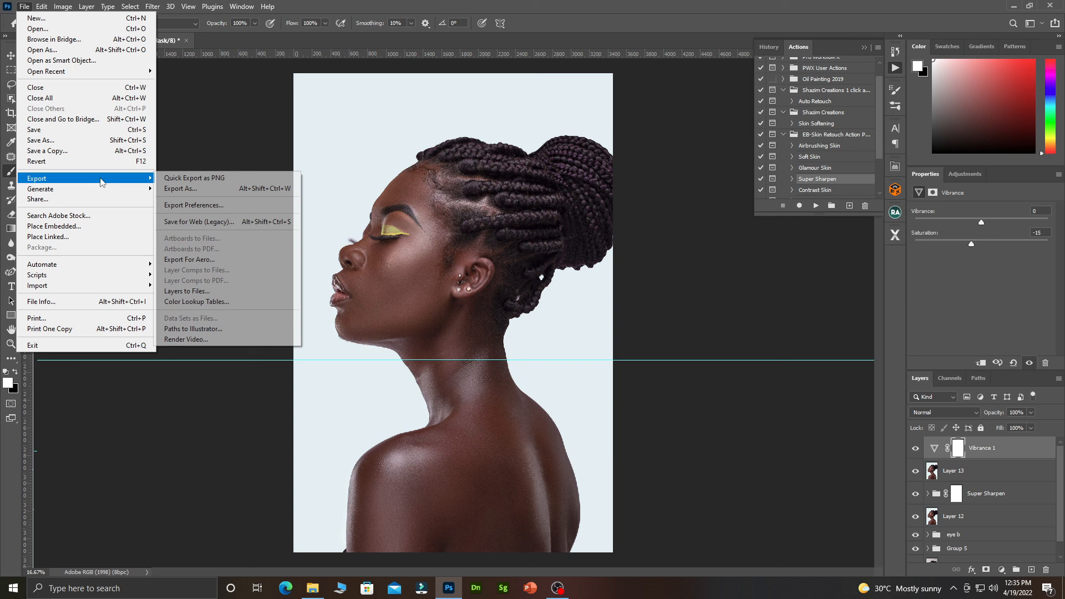
click(197, 188)
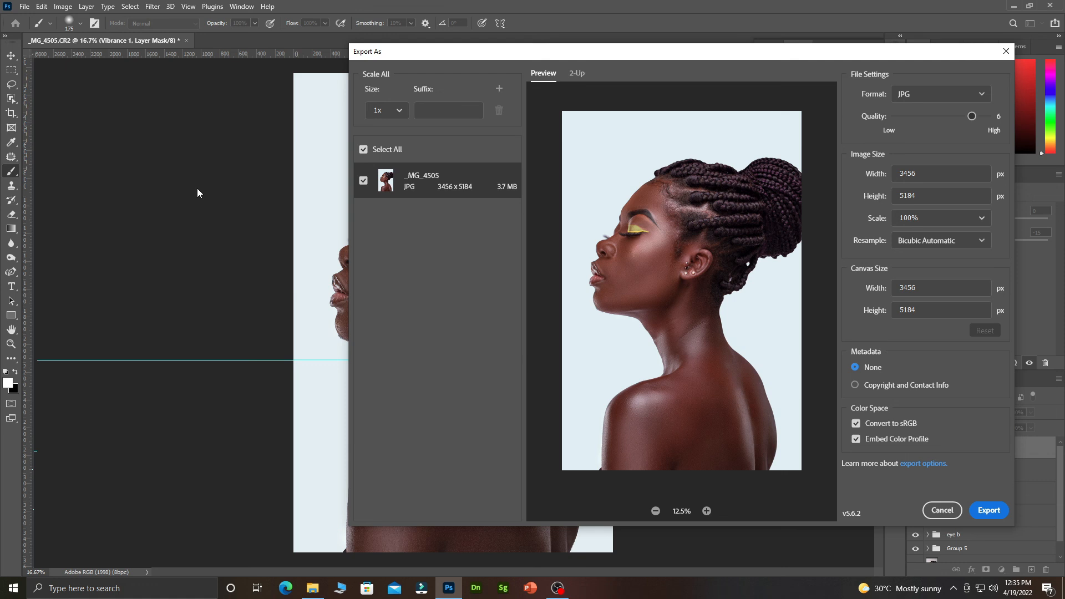
drag(557, 53, 803, 50)
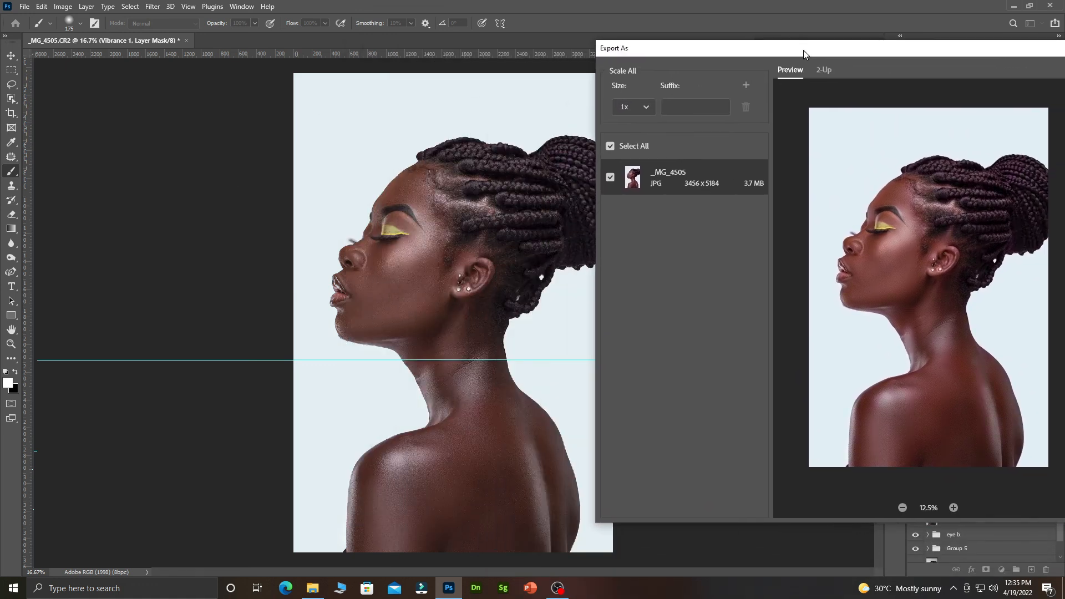
drag(803, 50, 657, 40)
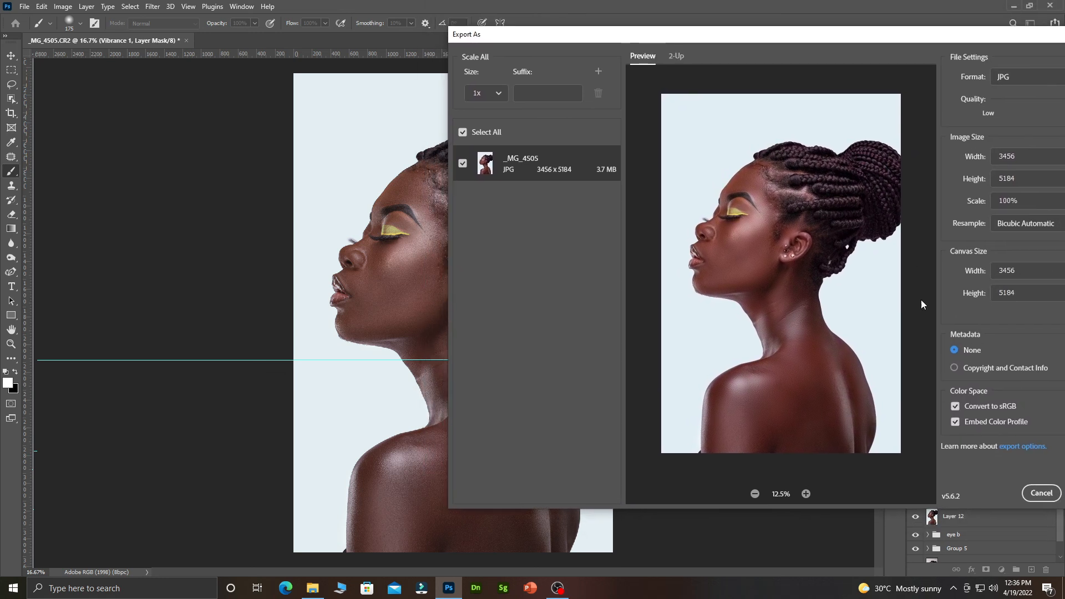
click(955, 406)
click(1043, 495)
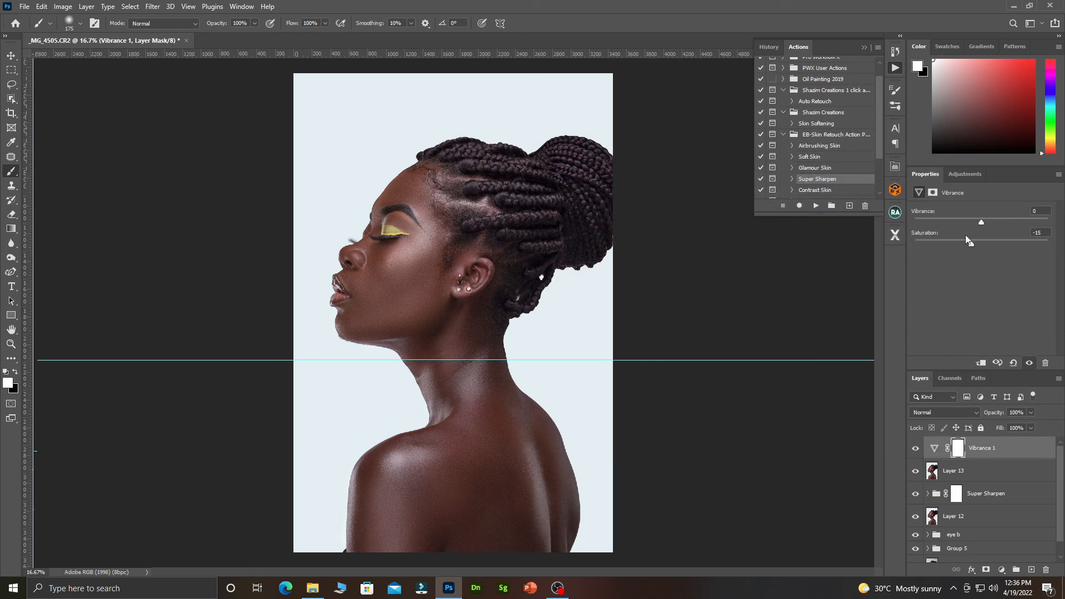
Step: Set the Vibrance adjustment's vibrance to -10 and export the portrait as JPG R1 to the Desktop with Convert to sRGB off
drag(980, 222, 977, 222)
click(25, 8)
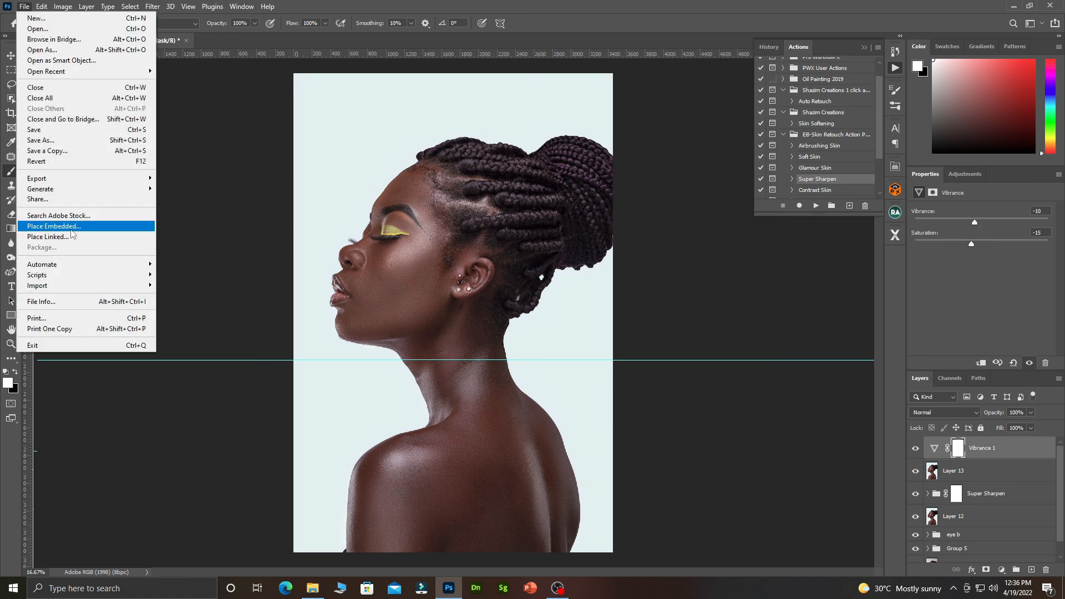
mouse_move(87, 184)
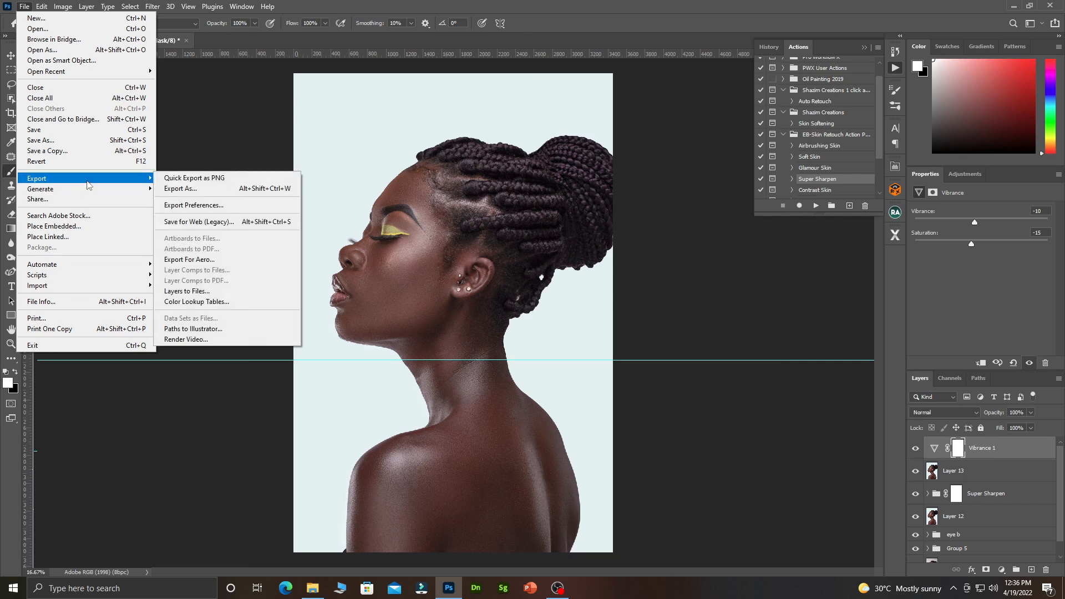
click(183, 190)
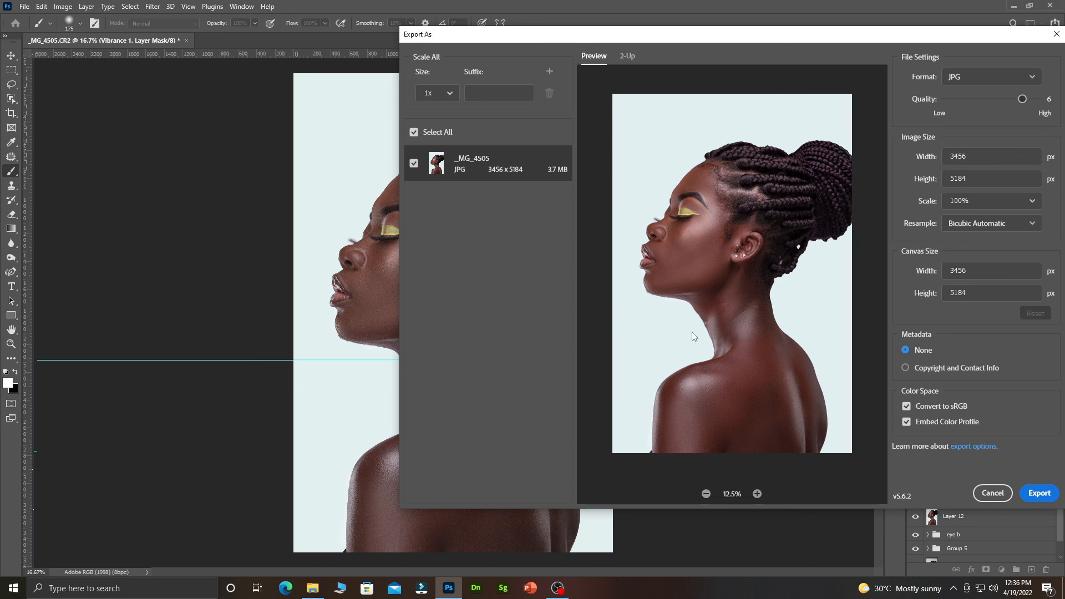
click(911, 408)
click(1050, 499)
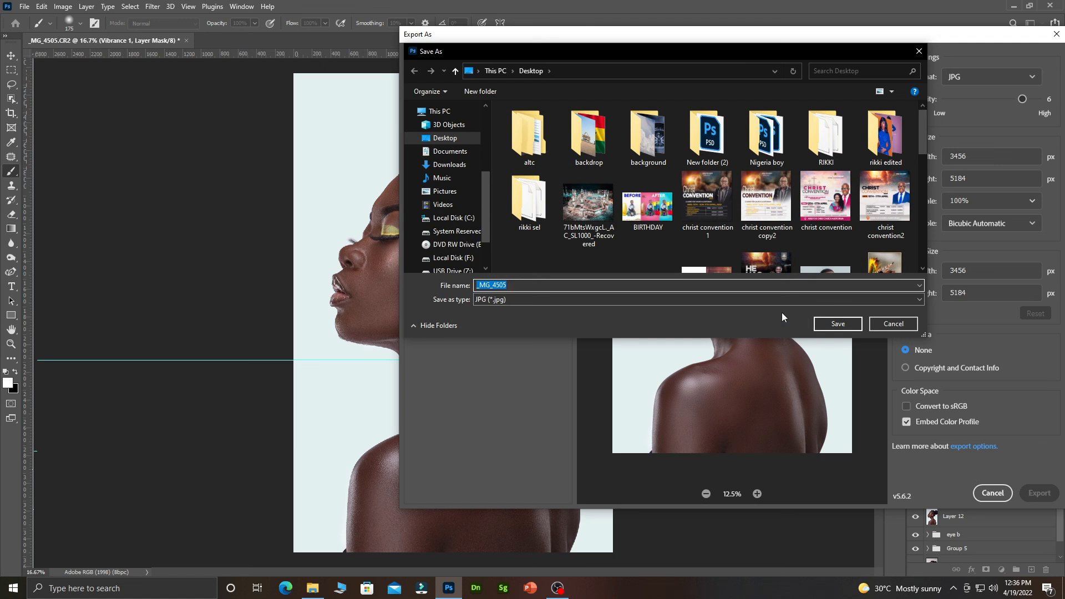
text(R1)
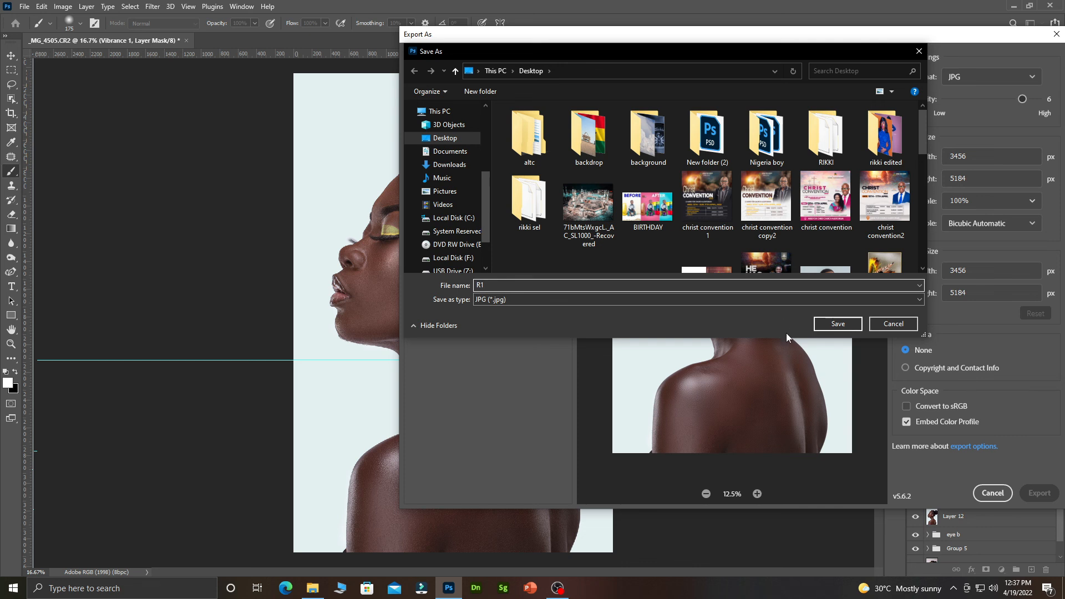
click(825, 323)
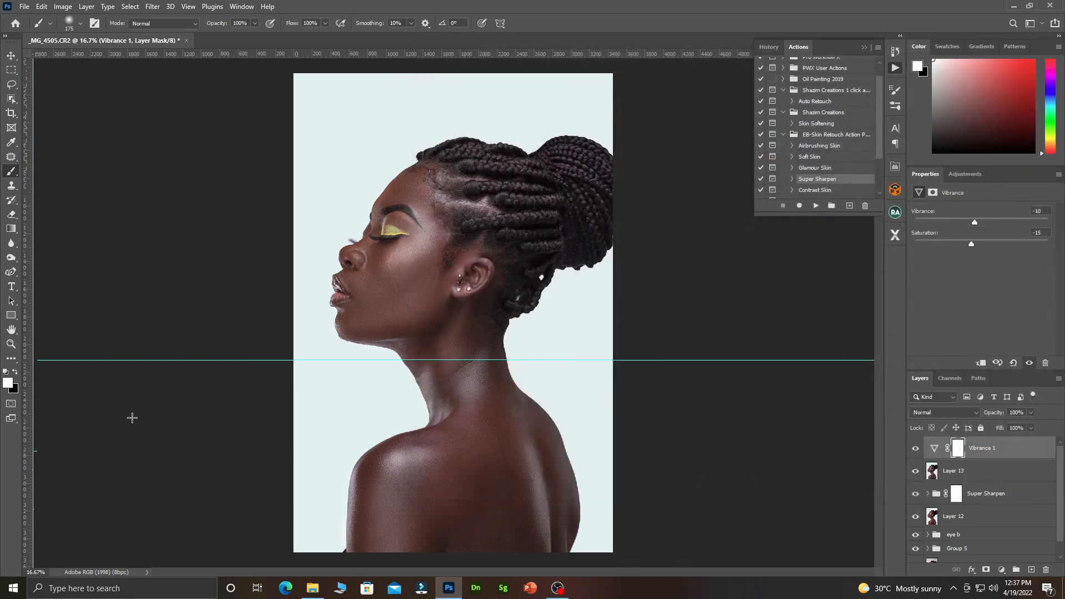
Step: Export a second JPG copy to the Desktop as R2 with Convert to sRGB enabled
click(25, 6)
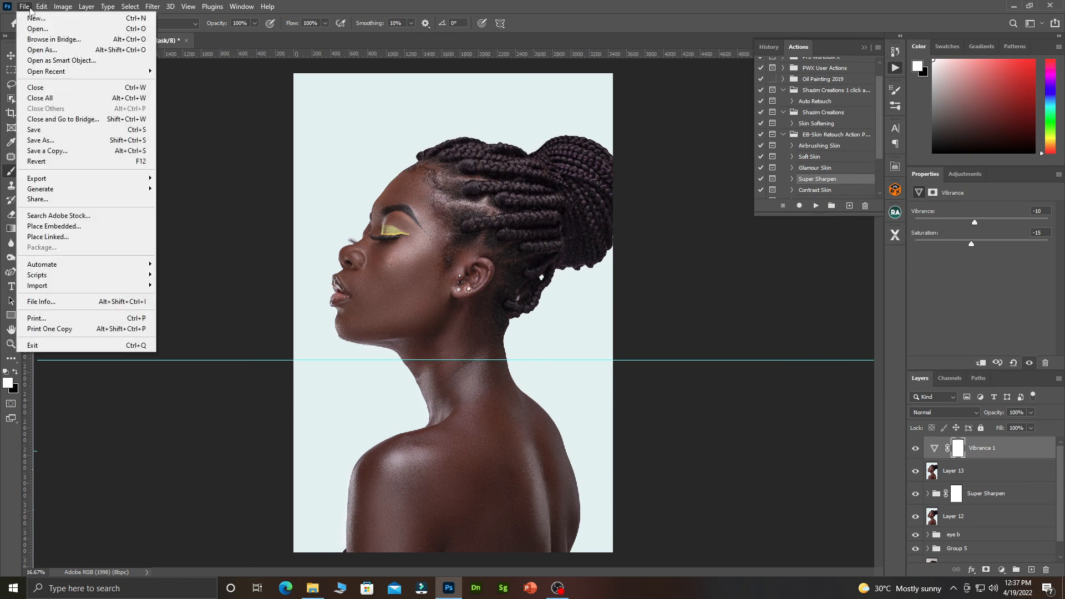
mouse_move(92, 178)
click(233, 189)
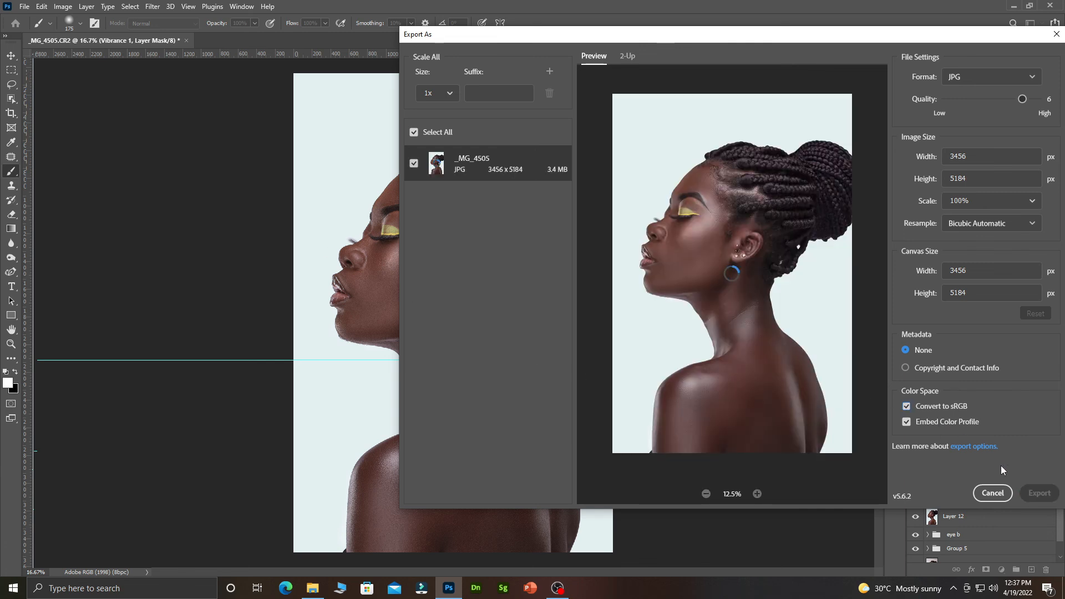
click(1040, 494)
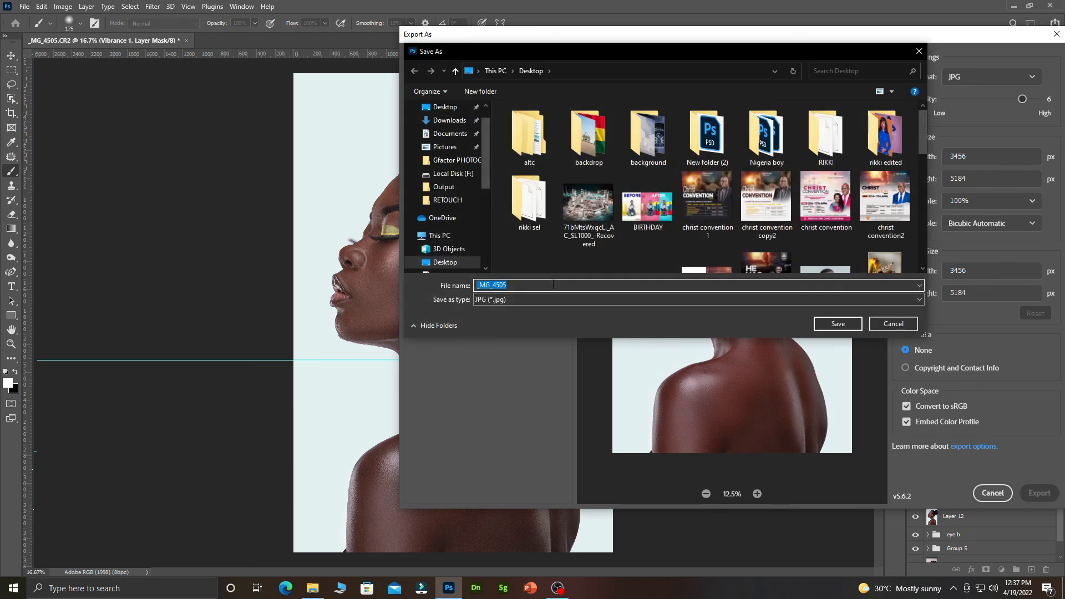
click(574, 302)
click(553, 284)
text(R2)
click(824, 329)
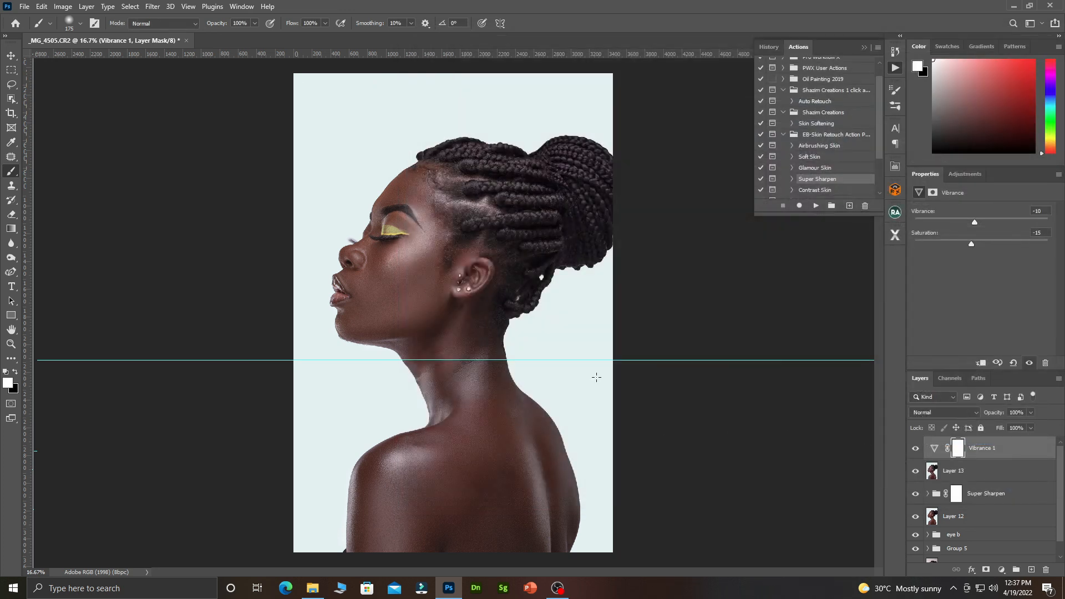
Step: Hide the Vibrance adjustment and group all the layers above the Background
click(916, 448)
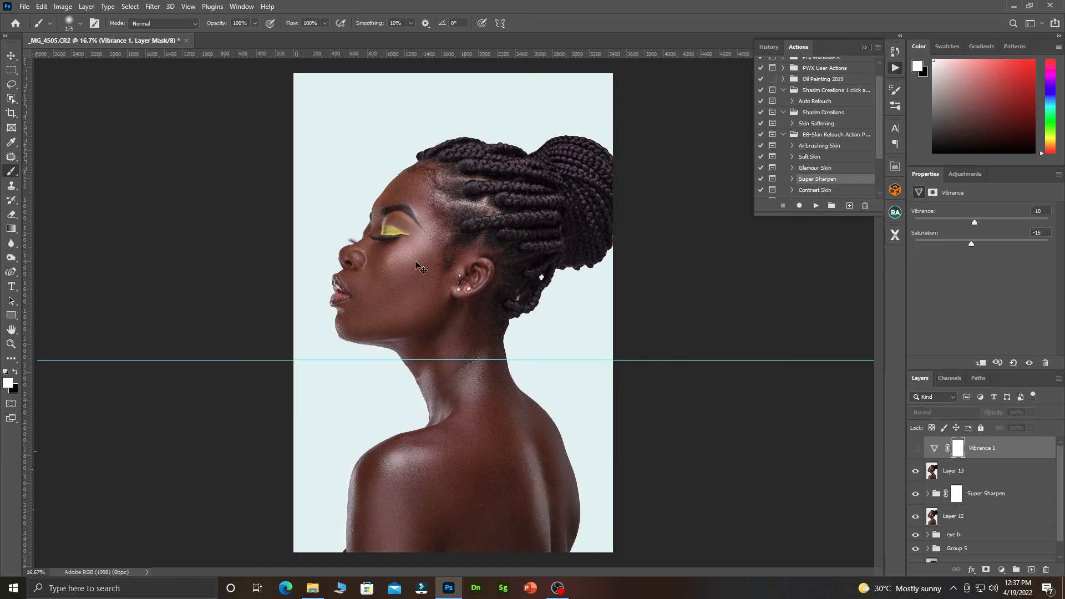
scroll(420, 268, up, 2)
scroll(469, 374, up, 1)
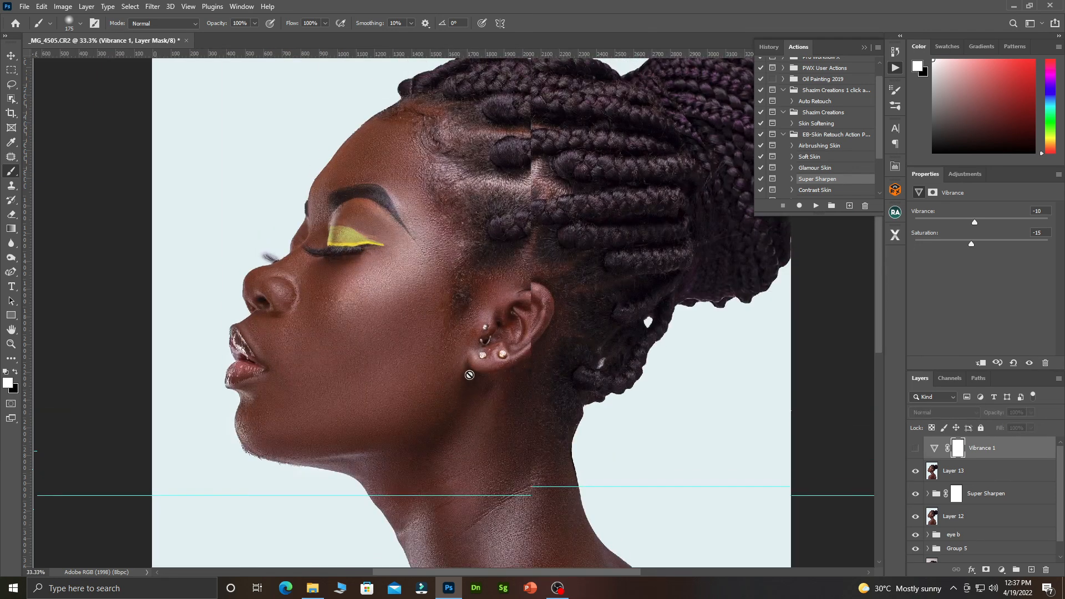
scroll(470, 375, up, 1)
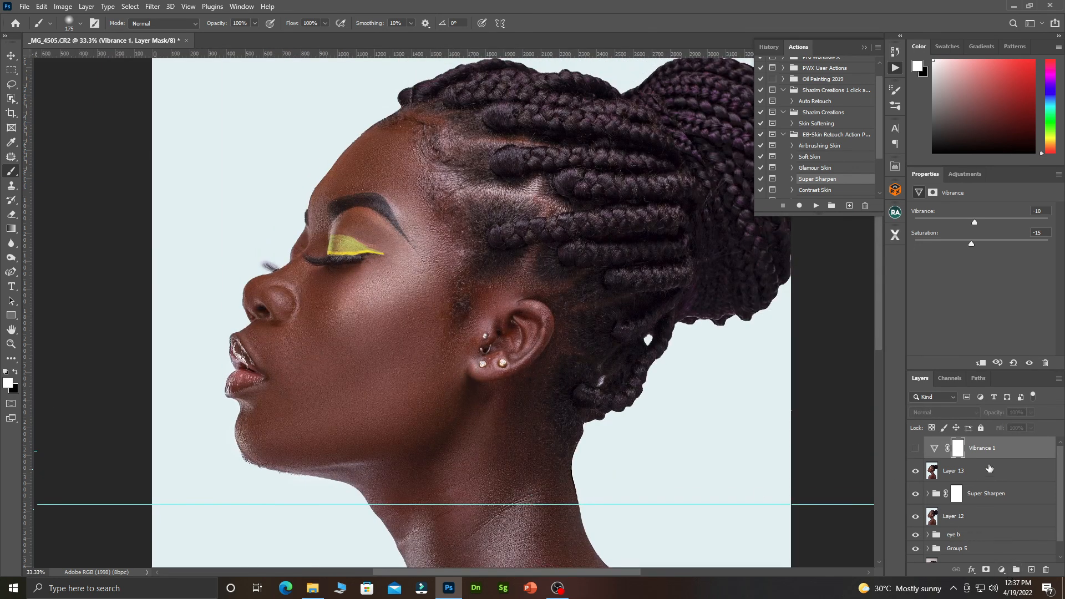
scroll(1006, 530, down, 1)
shift+click(987, 536)
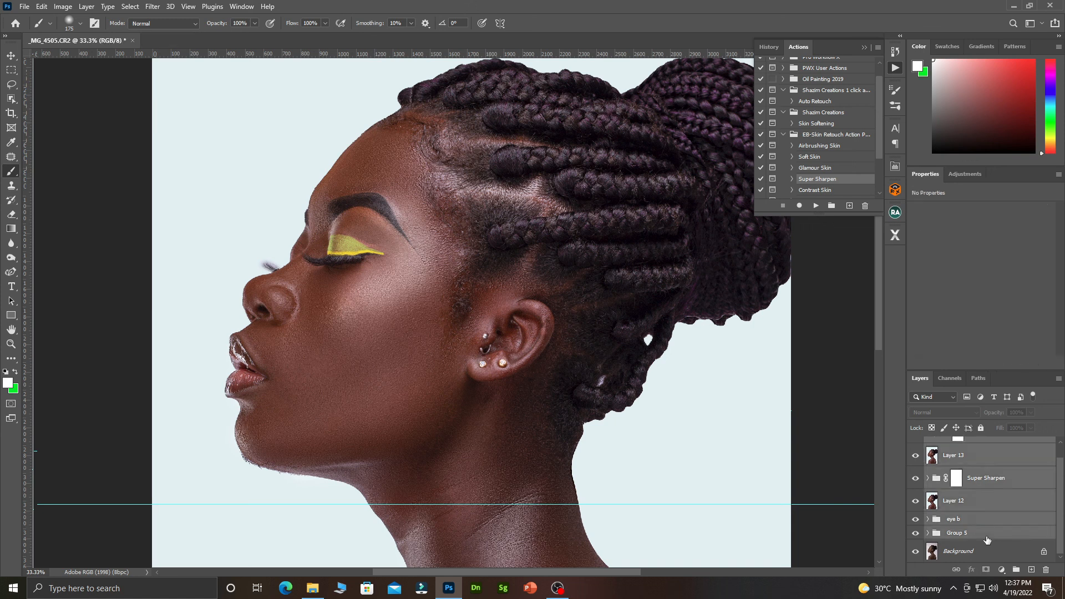
key(ctrl+g)
Step: Compare the original and retouched portrait by hiding and showing the group of retouching layers, leaving the group shown
click(915, 459)
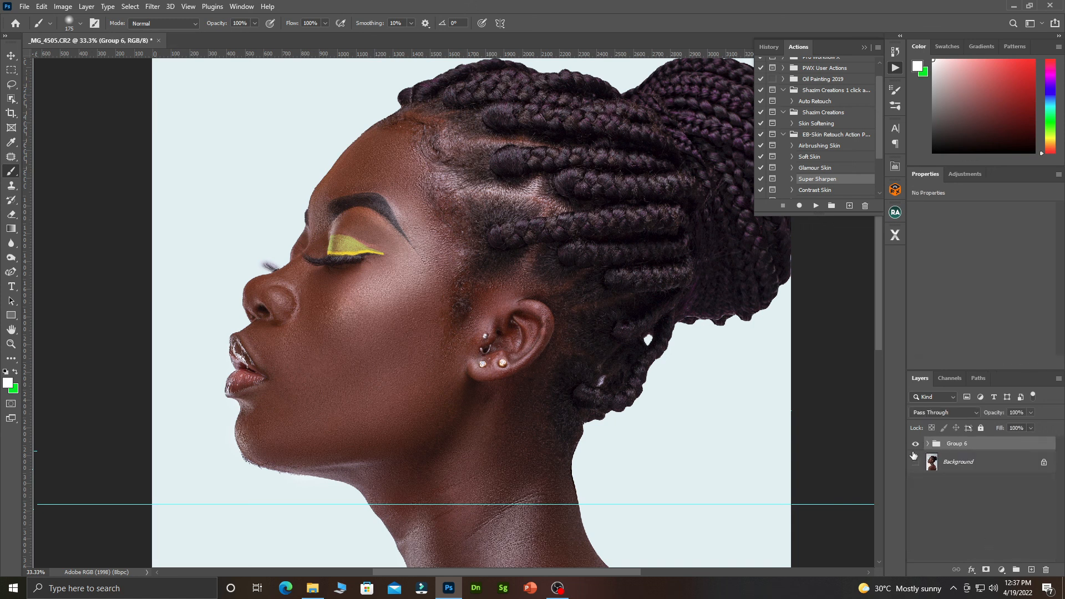
click(916, 462)
click(917, 444)
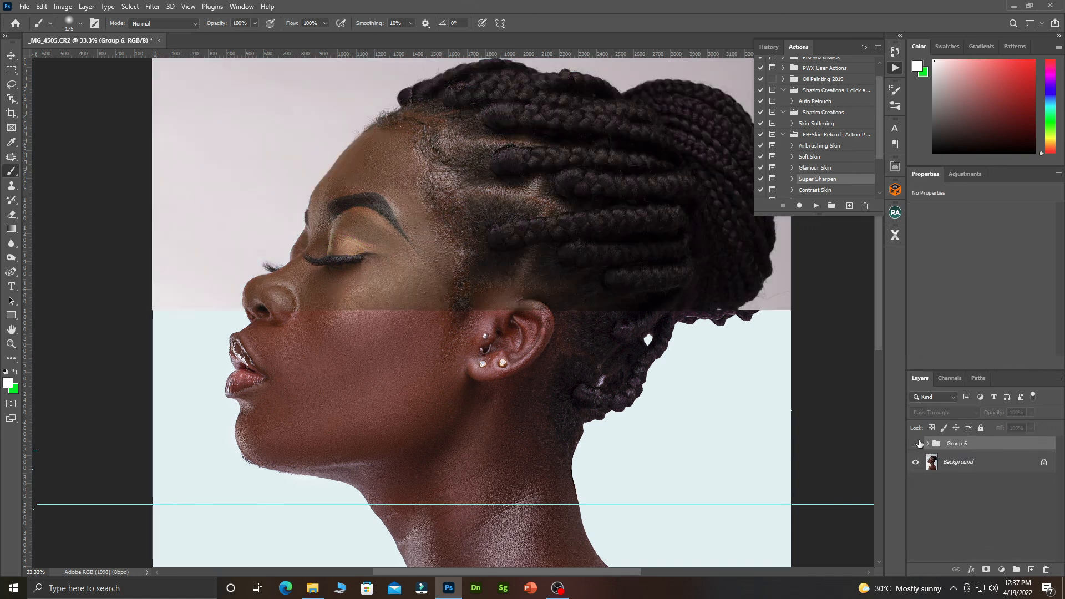
click(916, 445)
click(917, 444)
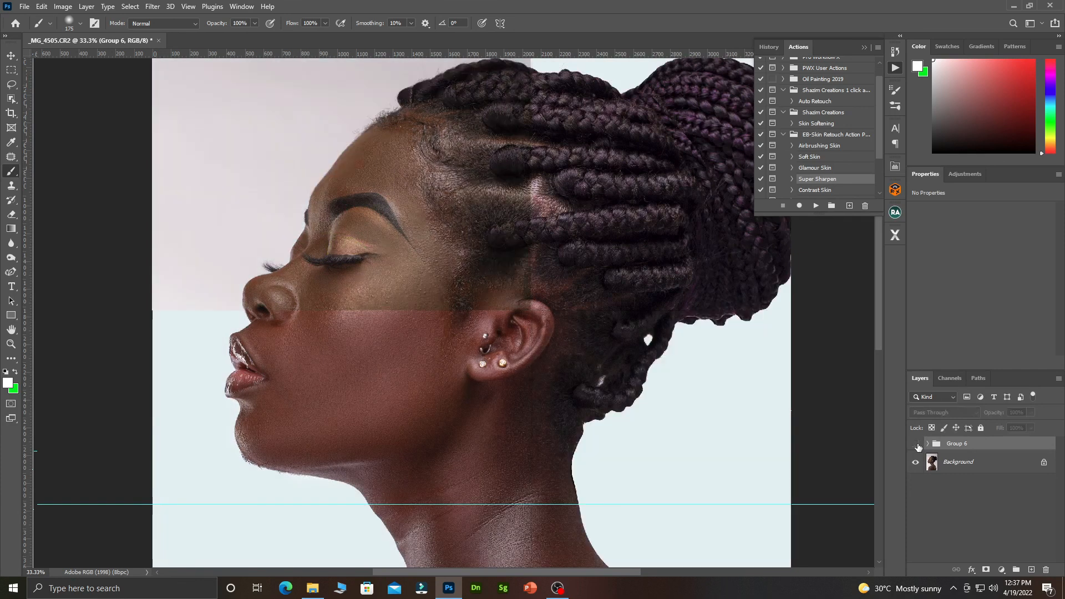
click(918, 445)
click(917, 445)
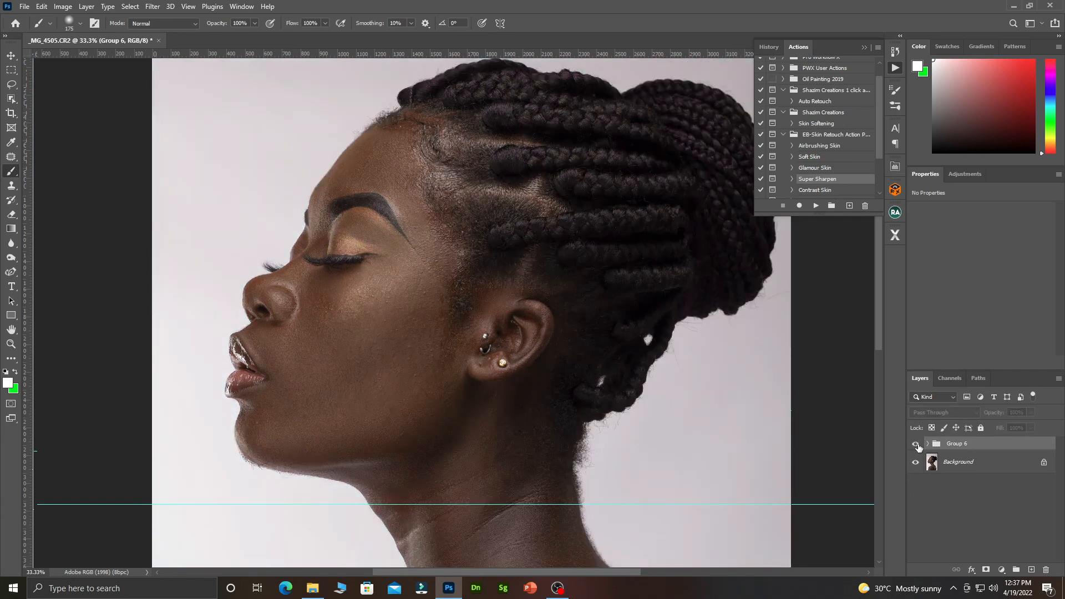
click(917, 444)
click(917, 444)
click(917, 445)
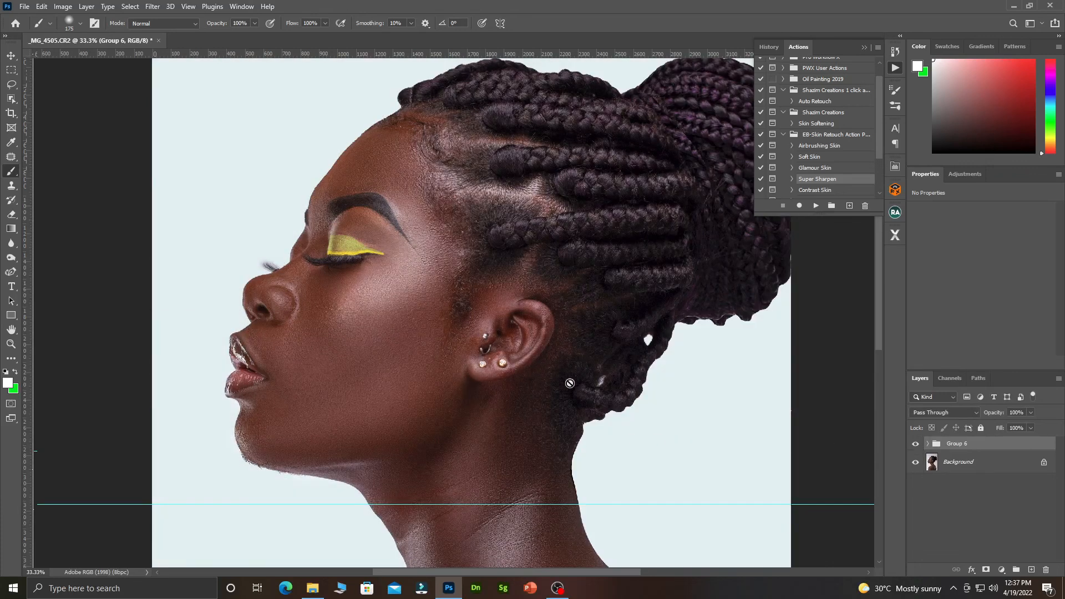